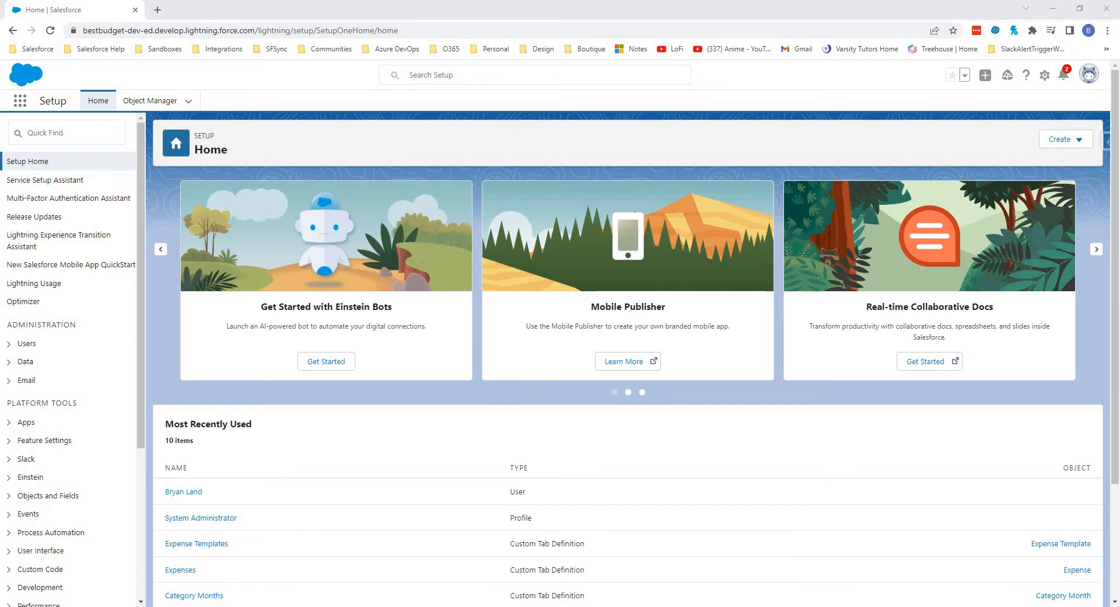
Step: Search the setup menu for "flow" and open the Flows page under Process Automation
{"action": "left_click", "coordinate": [69, 133]}
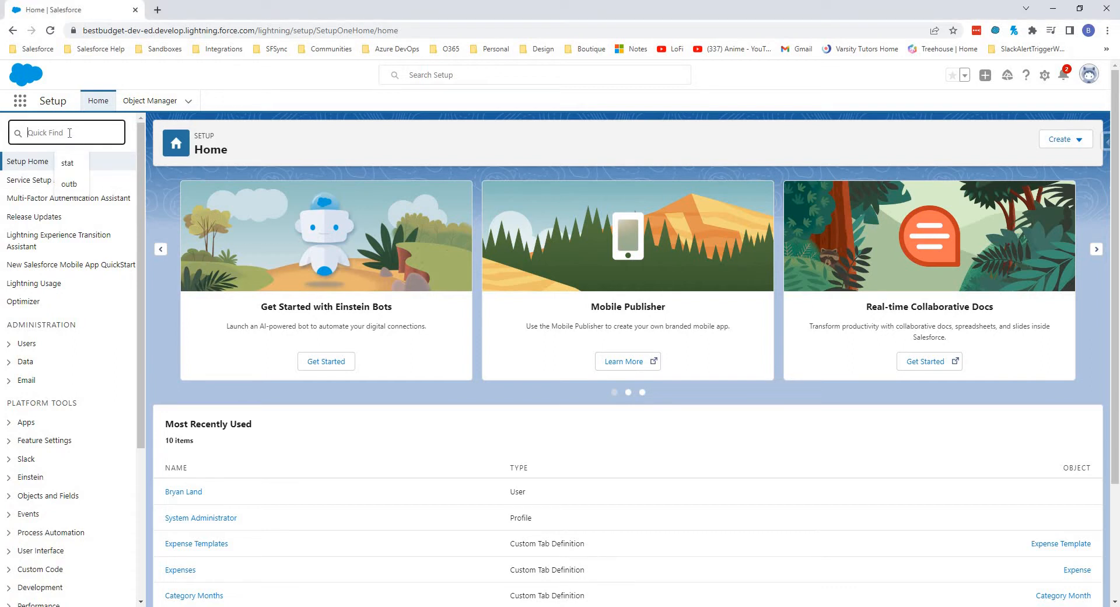
{"action": "type", "text": "flow"}
{"action": "key", "text": "Down"}
{"action": "key", "text": "Down"}
{"action": "key", "text": "Down"}
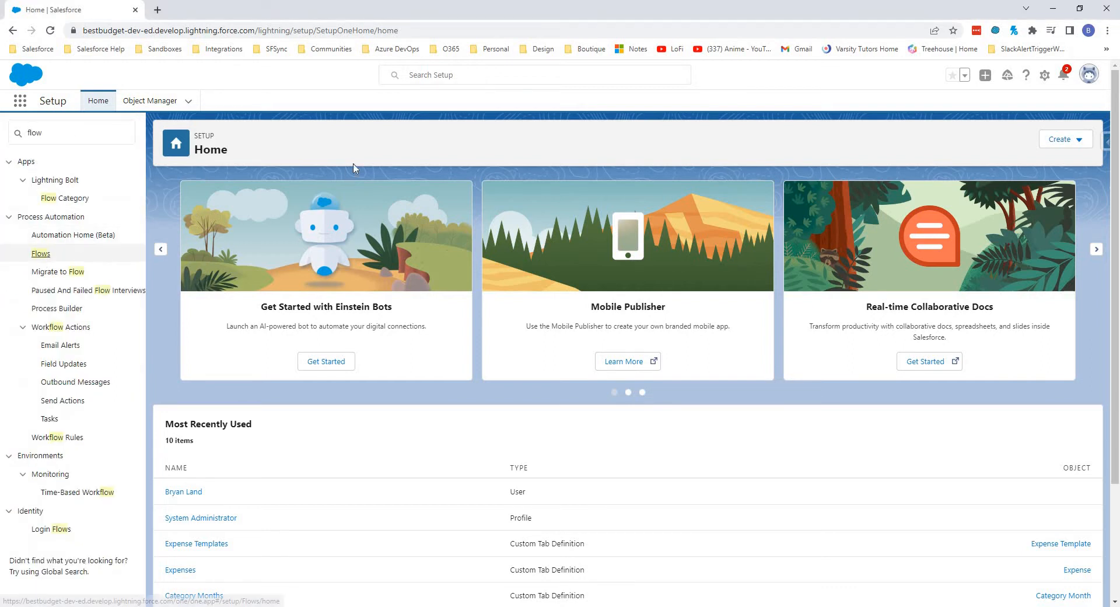
{"action": "key", "text": "Return"}
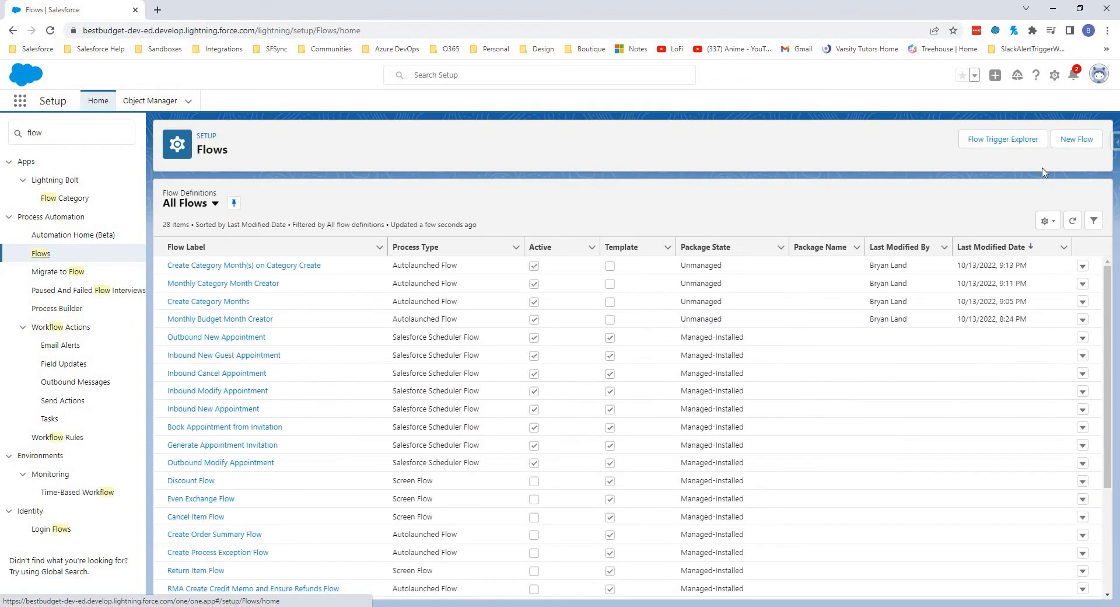
Step: Create a new flow of the Schedule-Triggered Flow type
{"action": "left_click", "coordinate": [1077, 139]}
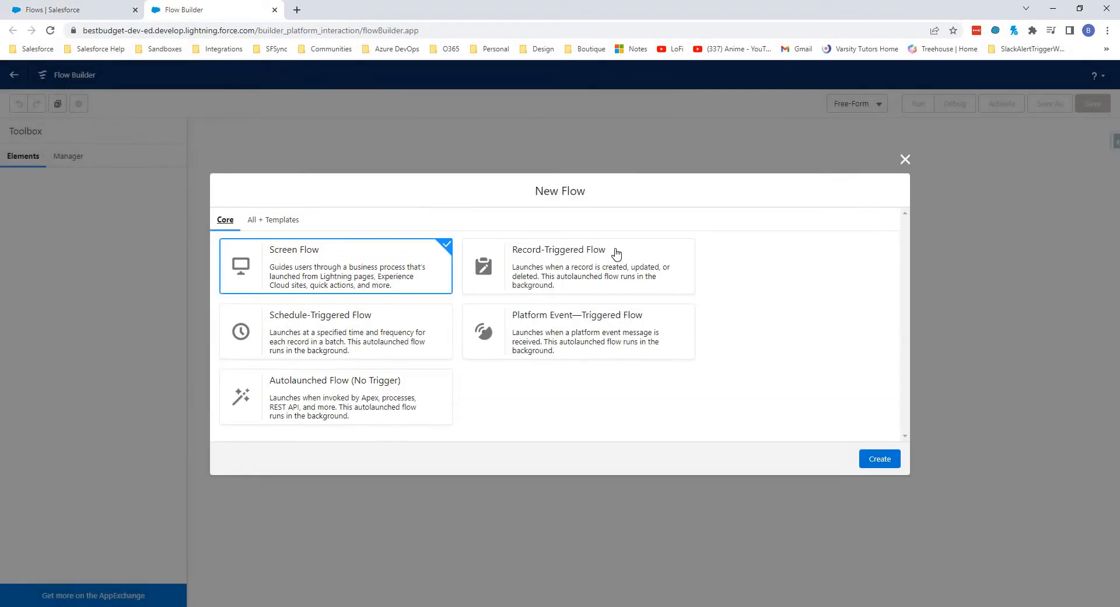
{"action": "left_click", "coordinate": [303, 324]}
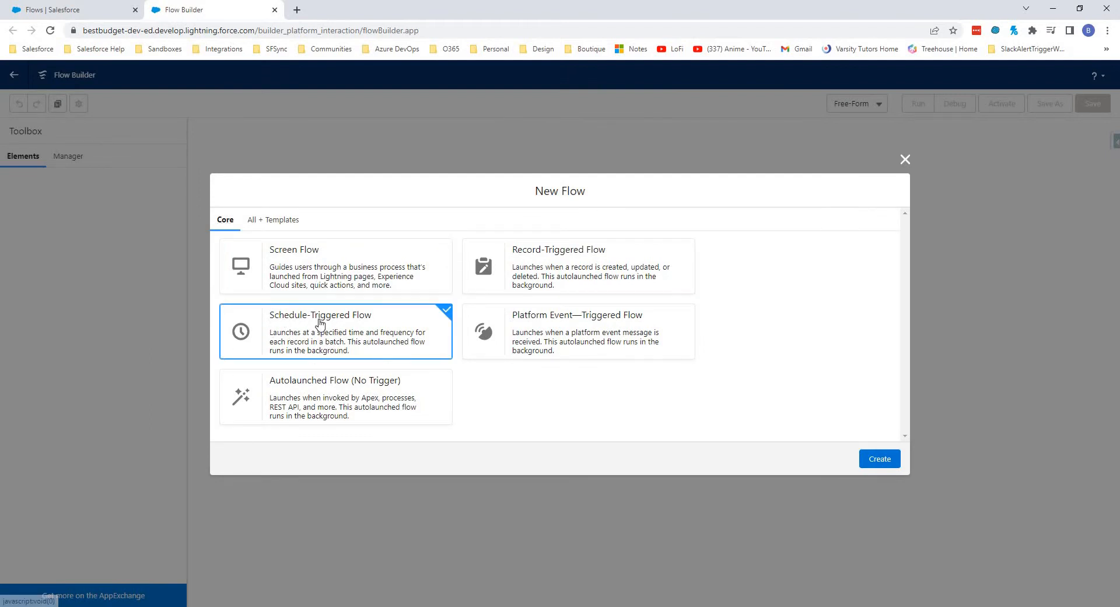
{"action": "left_click", "coordinate": [887, 458]}
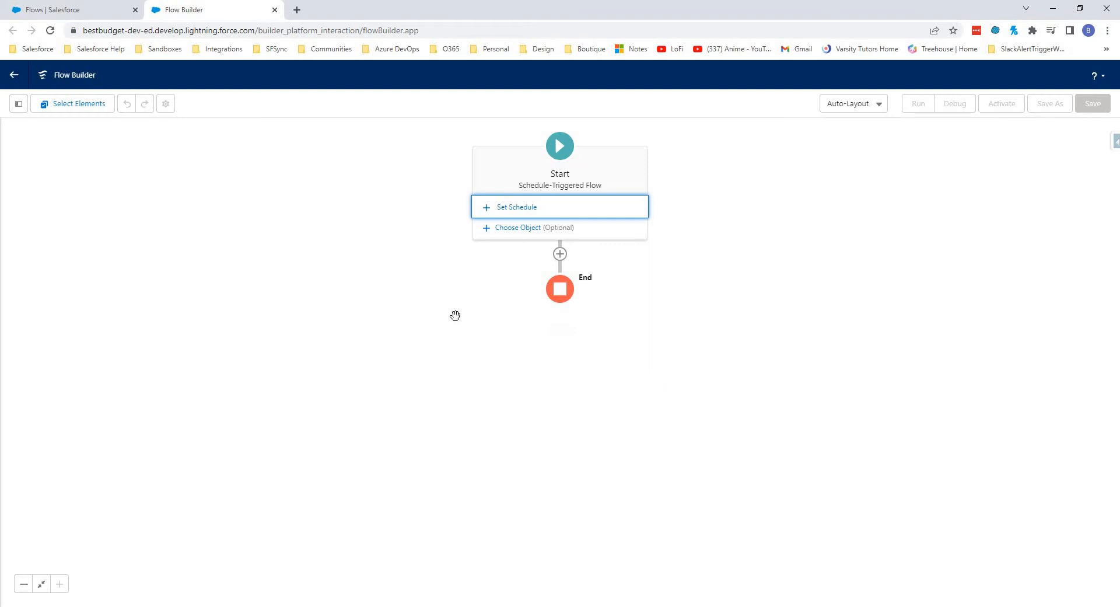
Step: Set the flow's schedule to start on Oct 25, 2022 at 12:00 AM with a Daily frequency
{"action": "left_click", "coordinate": [529, 208]}
{"action": "left_click", "coordinate": [376, 317]}
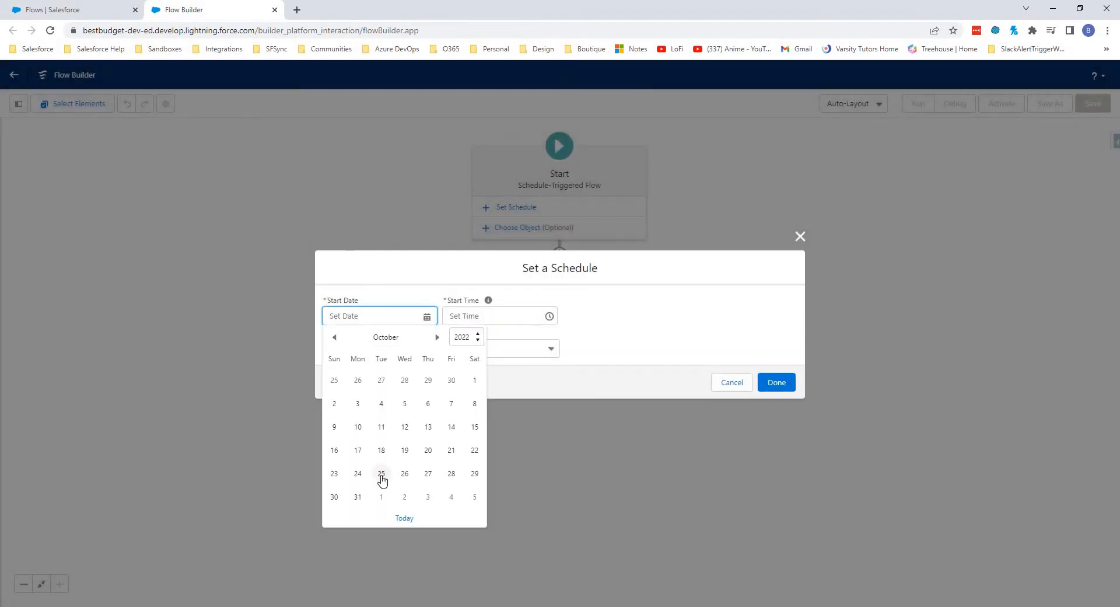
{"action": "left_click", "coordinate": [382, 475]}
{"action": "left_click", "coordinate": [501, 317]}
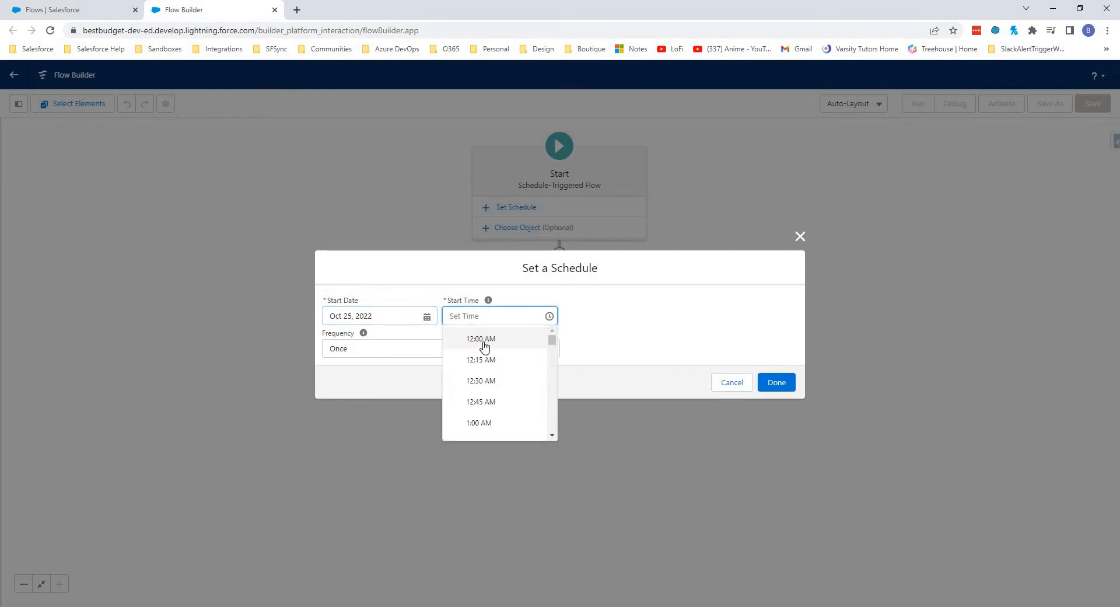
{"action": "left_click", "coordinate": [486, 344]}
{"action": "left_click", "coordinate": [378, 350]}
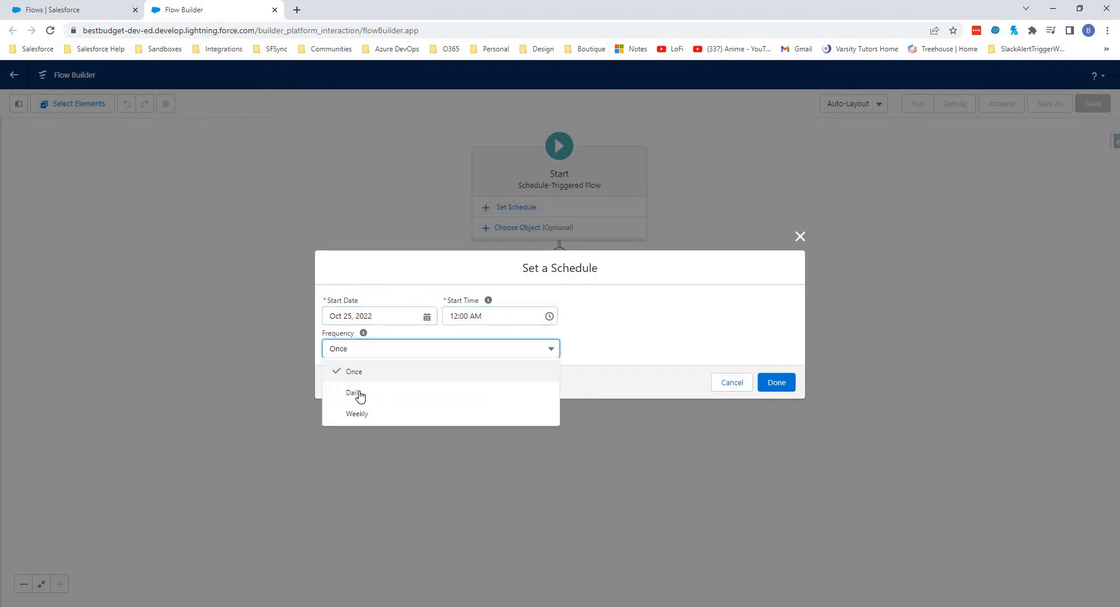
{"action": "left_click", "coordinate": [493, 384]}
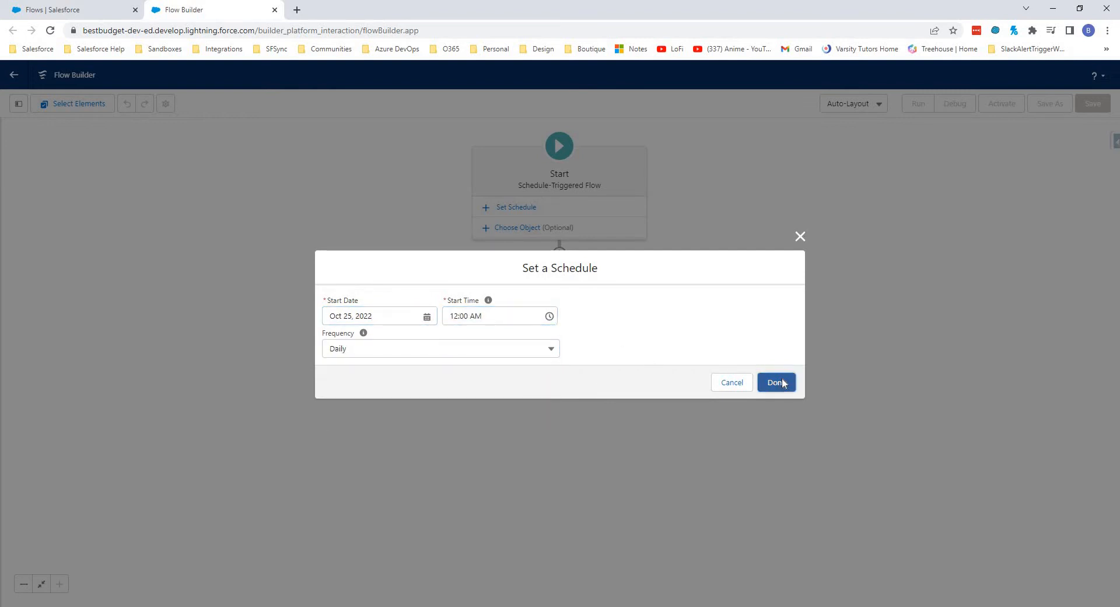
{"action": "left_click", "coordinate": [781, 381]}
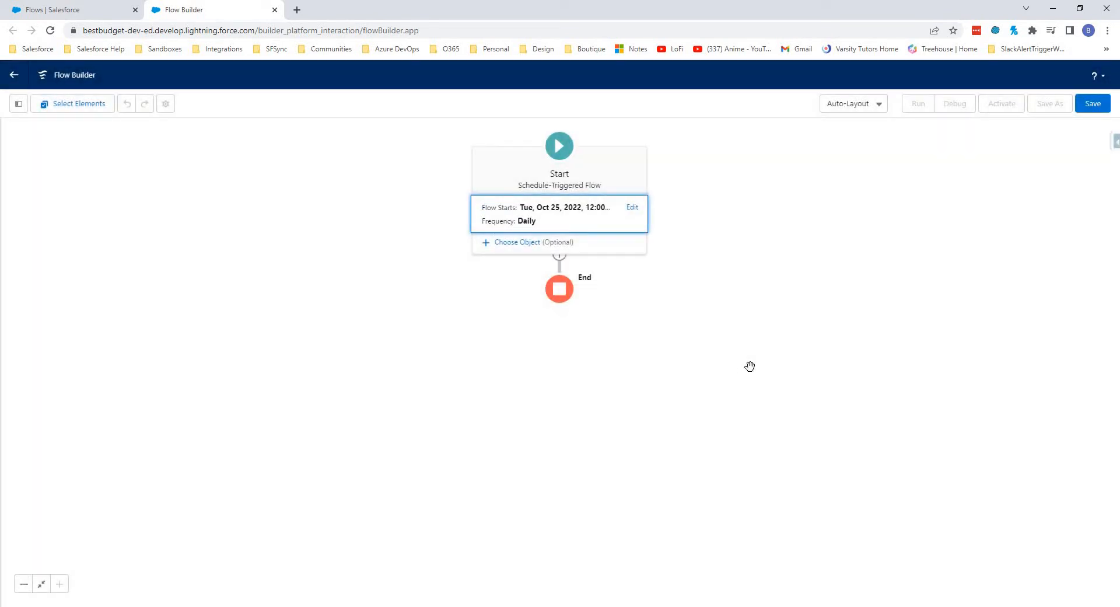
Step: Choose Expense Template as the flow's object, with condition requirements set to None so it runs for all records
{"action": "left_click", "coordinate": [520, 242]}
{"action": "left_click", "coordinate": [392, 345]}
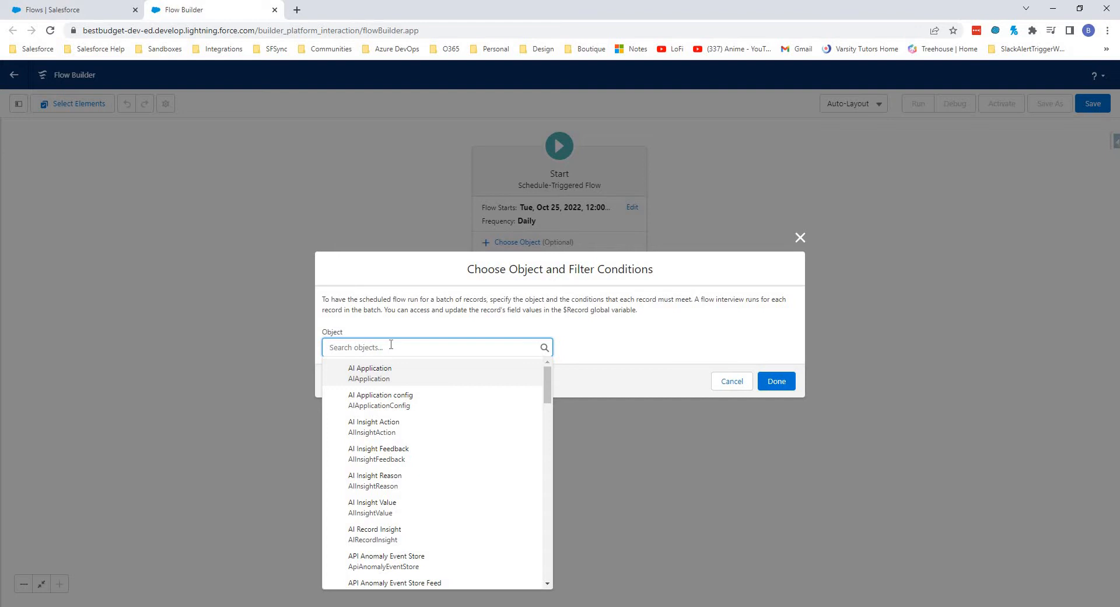
{"action": "type", "text": "exp"}
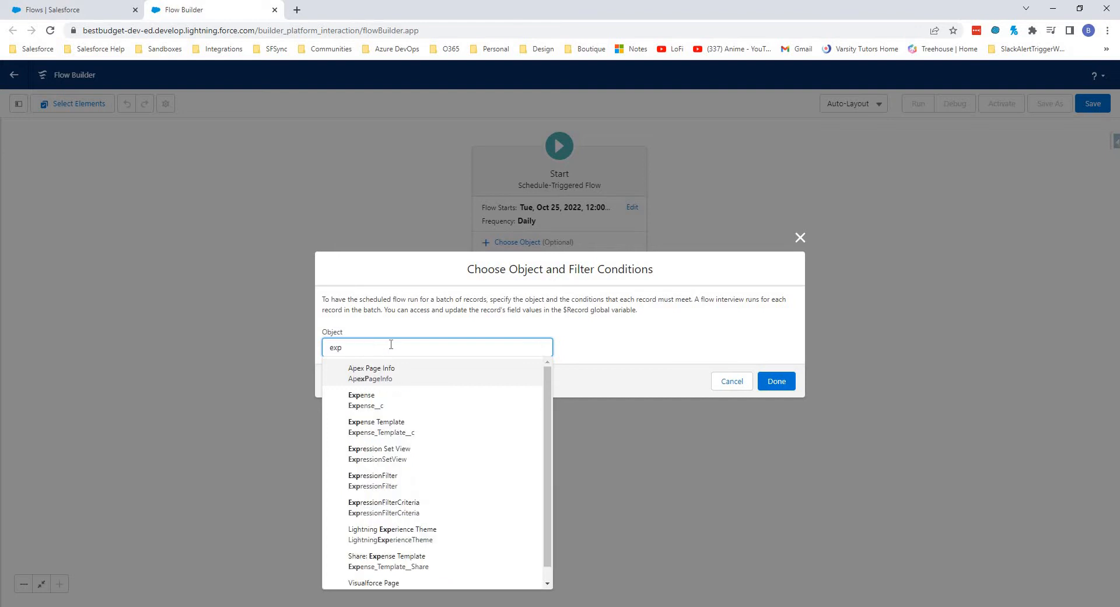
{"action": "left_click", "coordinate": [394, 427]}
{"action": "left_click", "coordinate": [416, 336]}
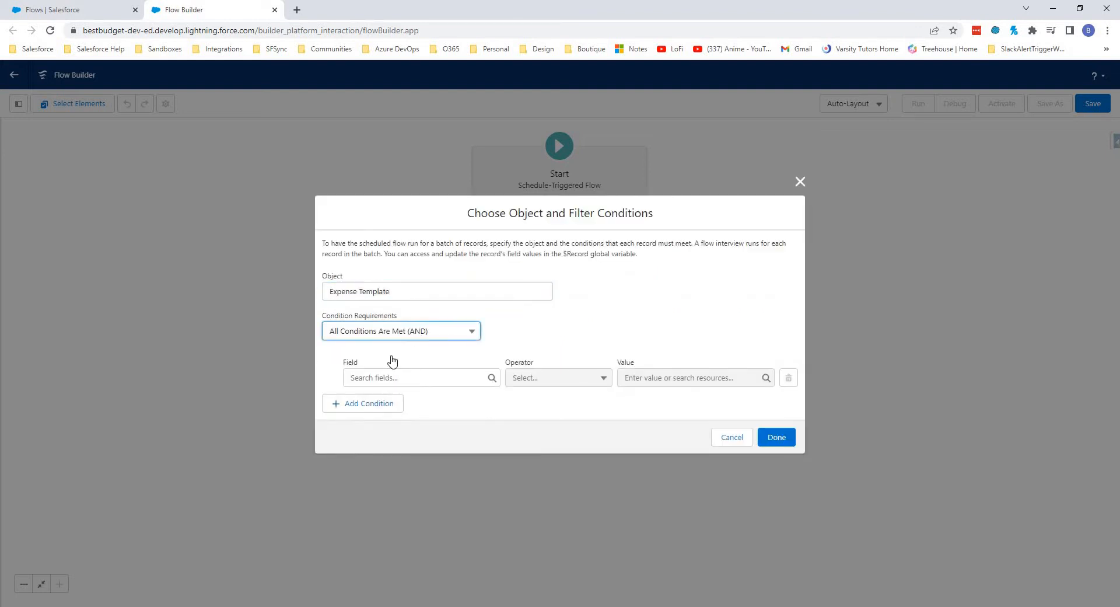
{"action": "left_click", "coordinate": [379, 355]}
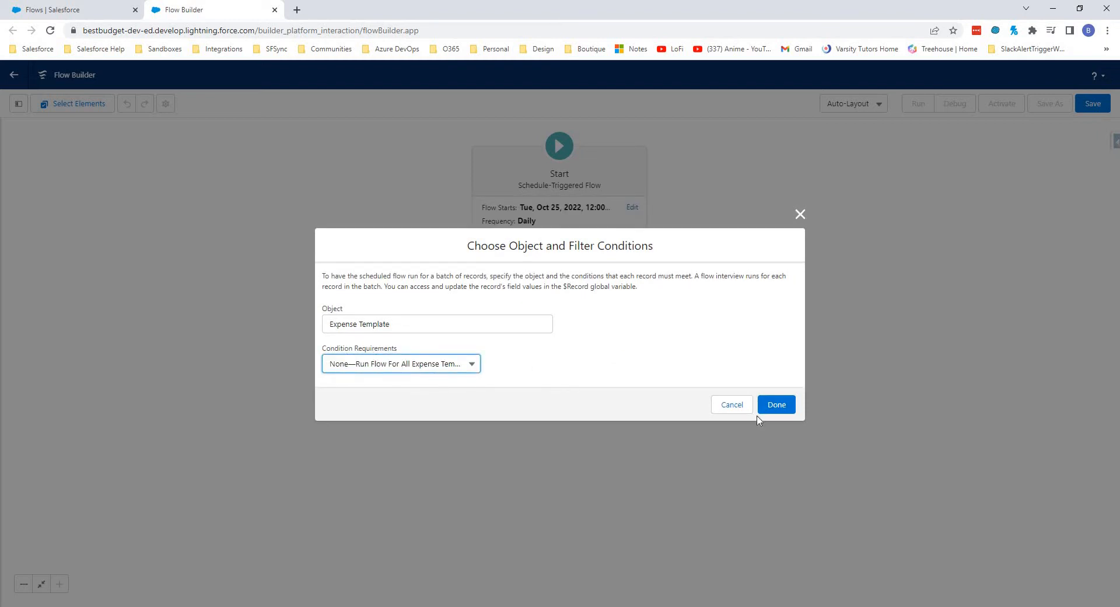
{"action": "left_click", "coordinate": [778, 407]}
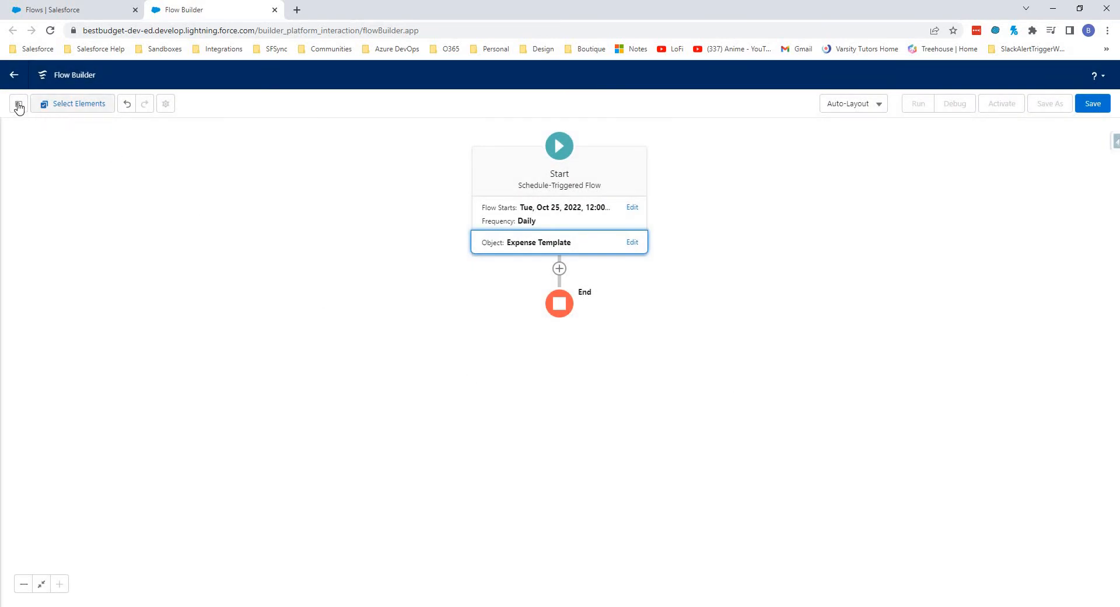
Step: Start a new Formula resource with the API name DayOfMonth, data type Number and 0 decimal places
{"action": "left_click", "coordinate": [18, 103]}
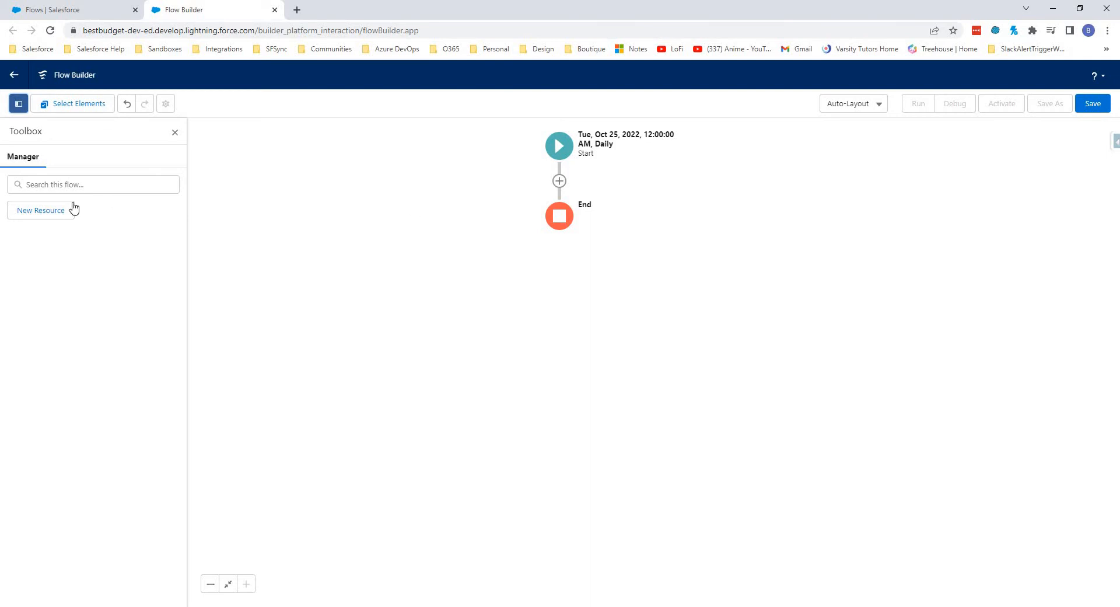
{"action": "left_click", "coordinate": [45, 215]}
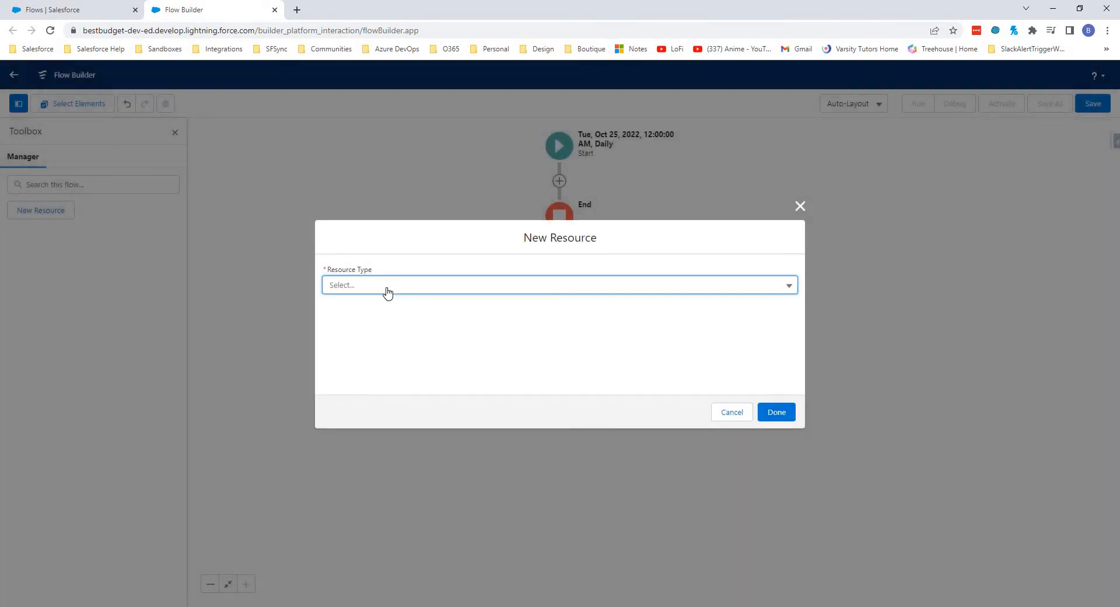
{"action": "left_click", "coordinate": [387, 292]}
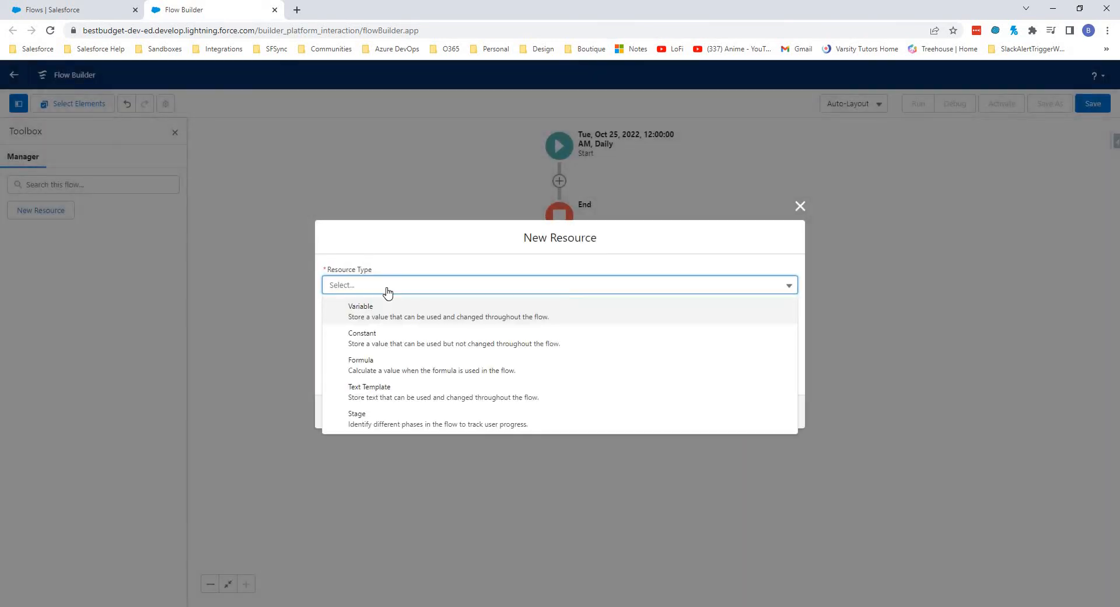
{"action": "left_click", "coordinate": [391, 365]}
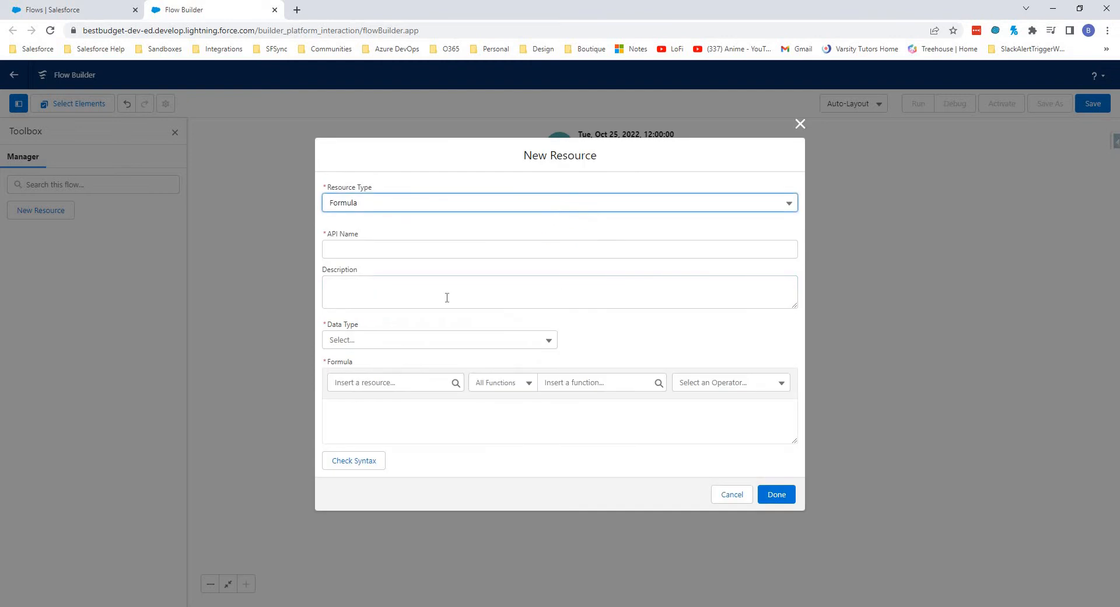
{"action": "left_click", "coordinate": [373, 249]}
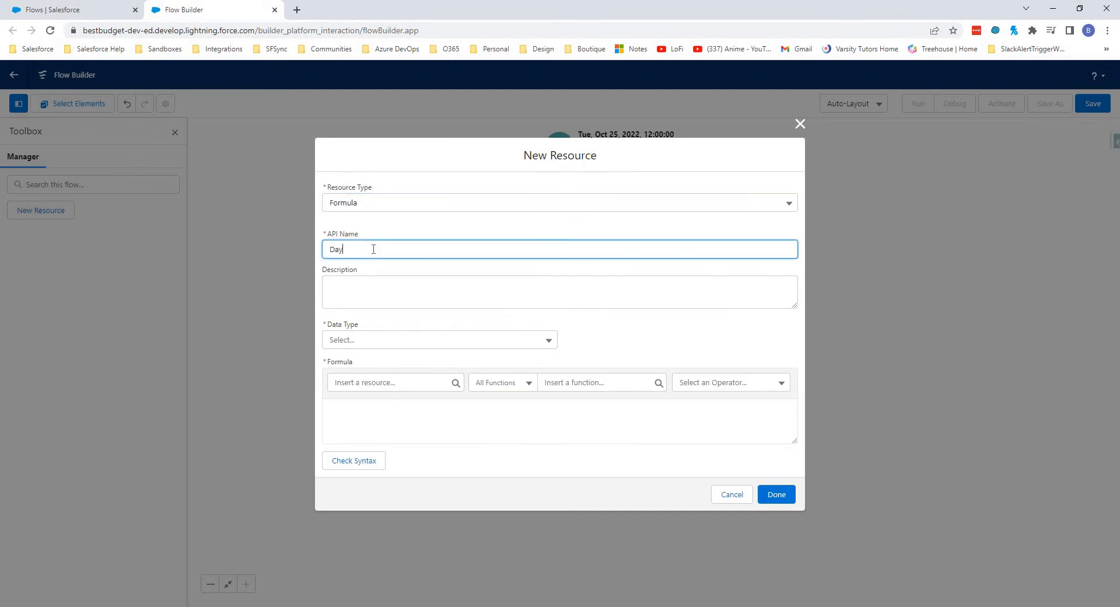
{"action": "type", "text": "DayOfMonth"}
{"action": "key", "text": "Tab"}
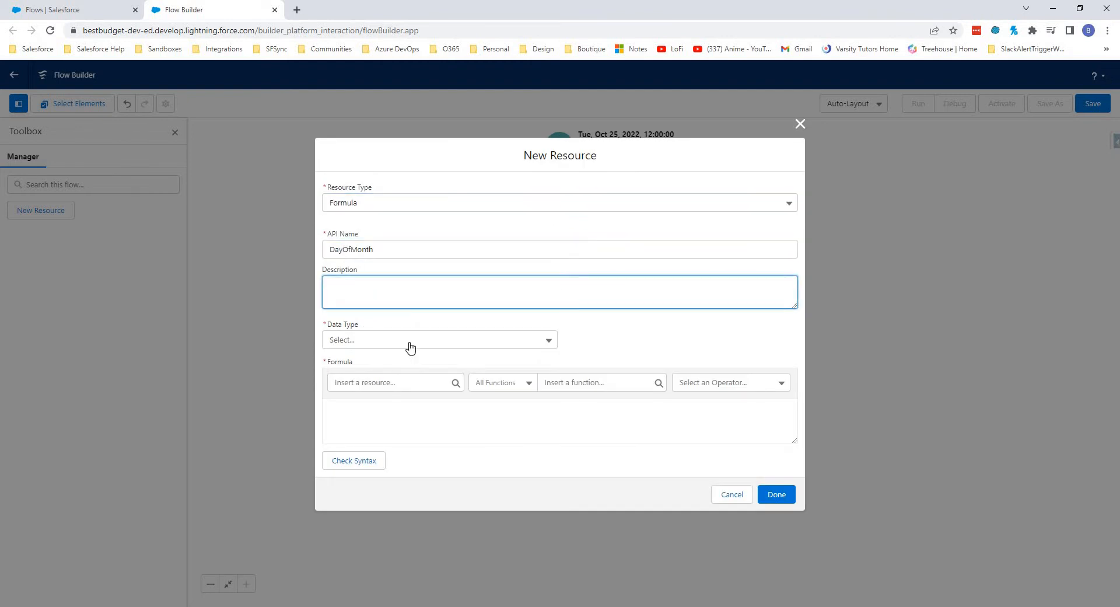
{"action": "left_click", "coordinate": [409, 343]}
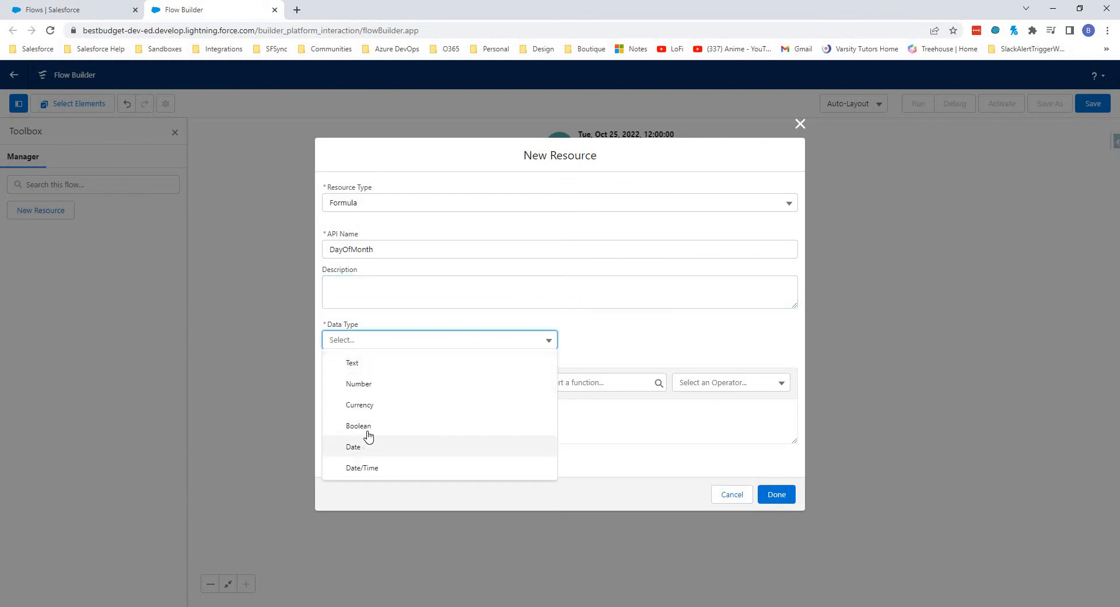
{"action": "left_click", "coordinate": [367, 390]}
{"action": "left_click", "coordinate": [354, 362]}
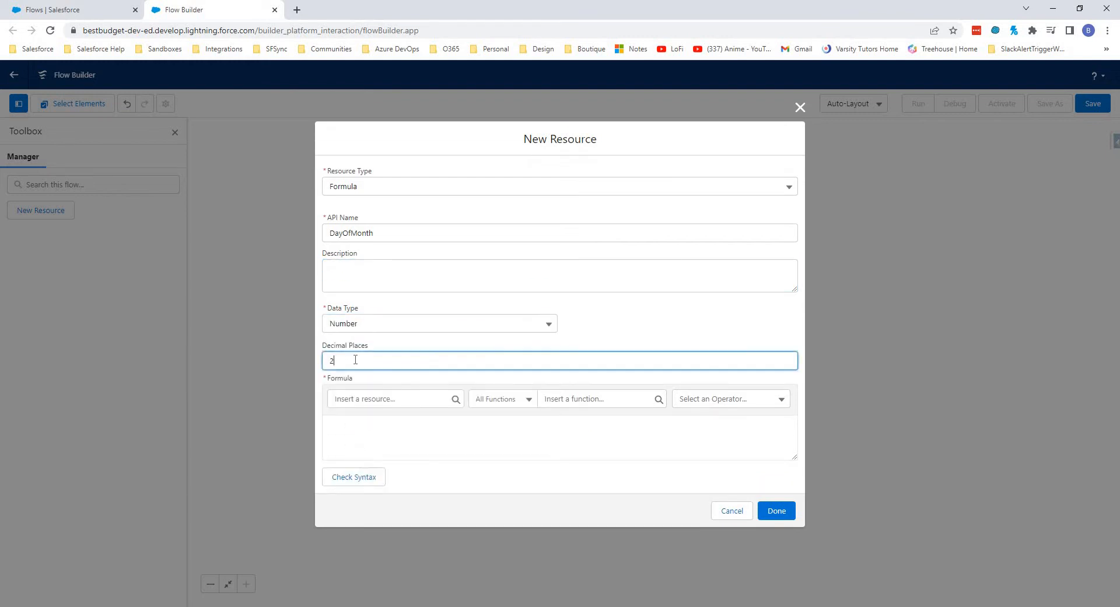
Step: Insert the DAY(date) function into the DayOfMonth formula
{"action": "left_click", "coordinate": [416, 430]}
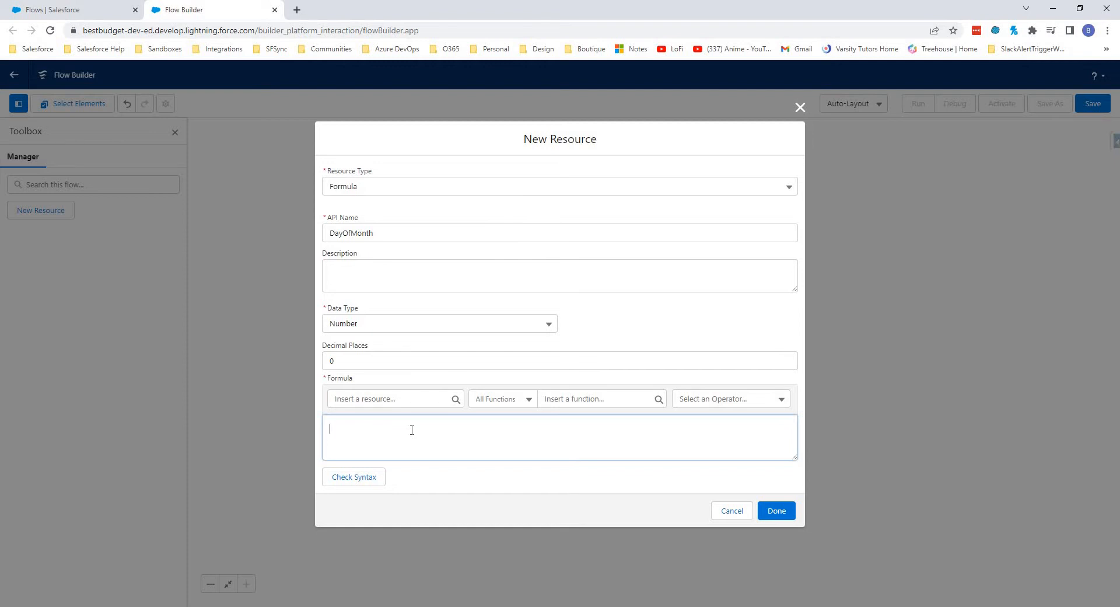
{"action": "left_click", "coordinate": [576, 397]}
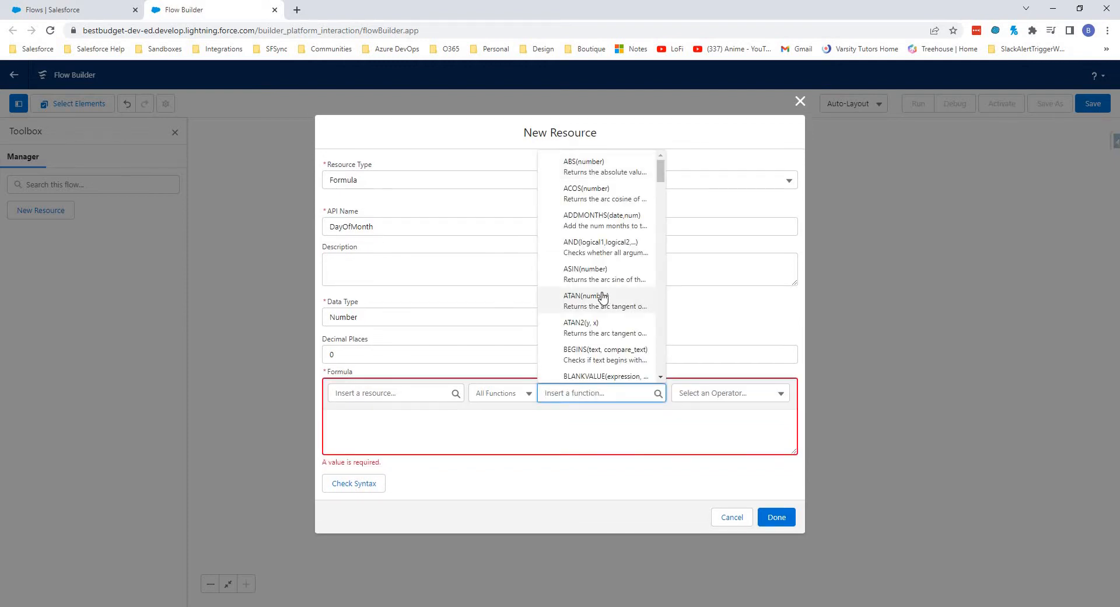
{"action": "scroll", "coordinate": [601, 304], "scroll_direction": "down", "scroll_amount": 3}
{"action": "scroll", "coordinate": [601, 300], "scroll_direction": "down", "scroll_amount": 5}
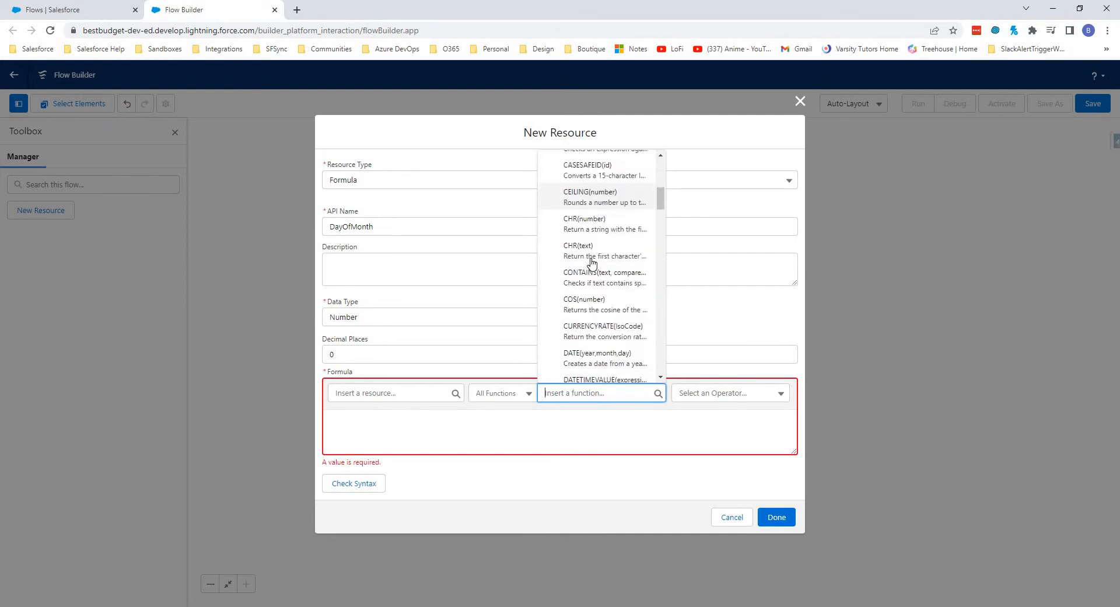
{"action": "left_click", "coordinate": [581, 320]}
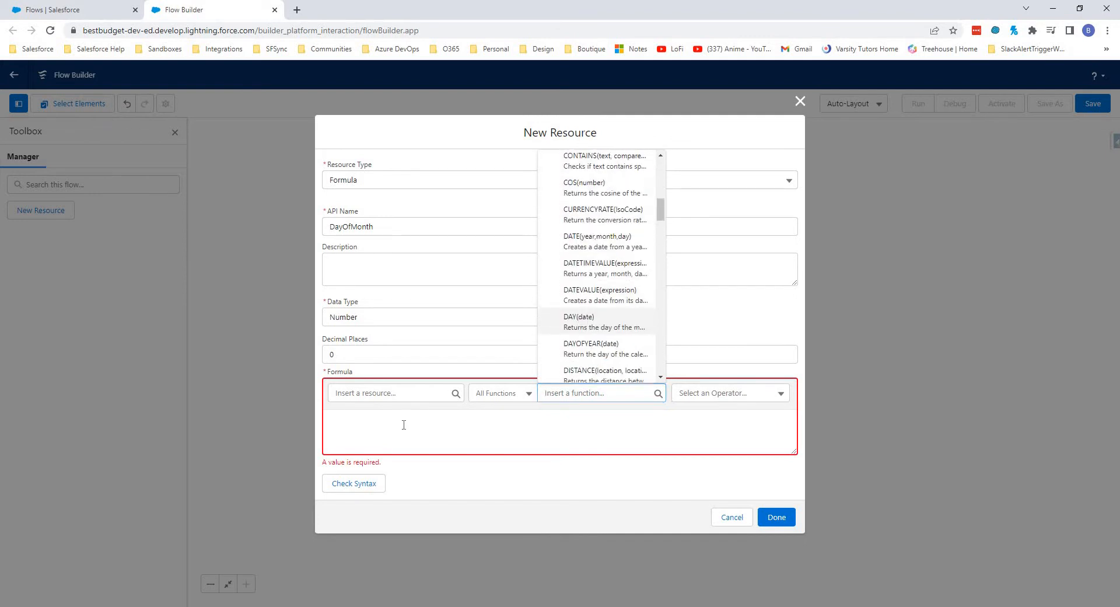
Step: Replace the function's date placeholder with {!$Flow.CurrentDate}, check the formula's syntax and finish the resource
{"action": "double_click", "coordinate": [353, 430]}
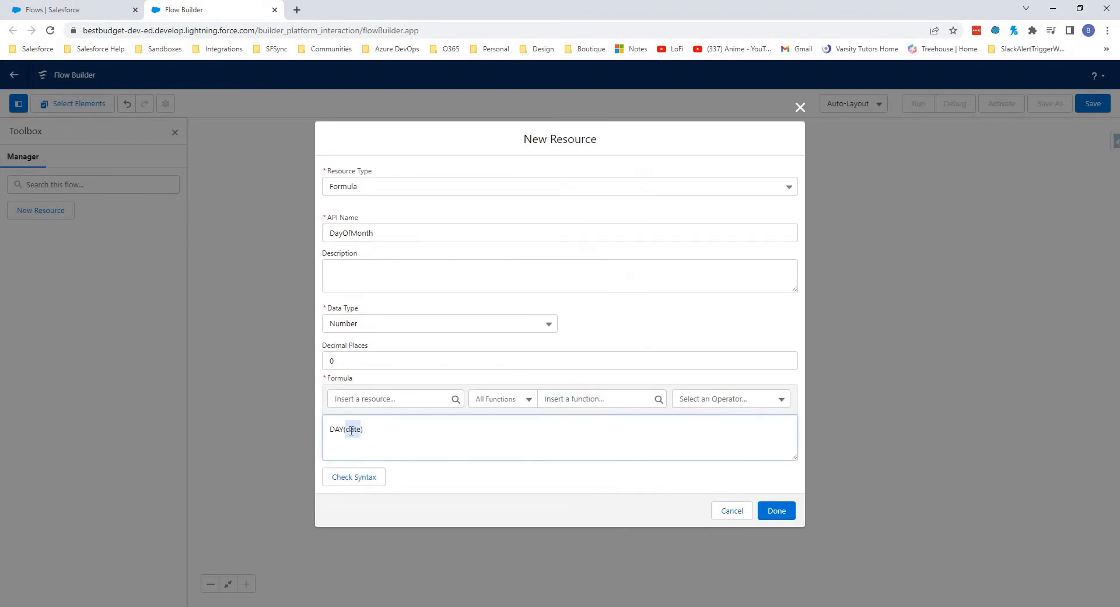
{"action": "left_click", "coordinate": [374, 402]}
{"action": "left_click", "coordinate": [371, 456]}
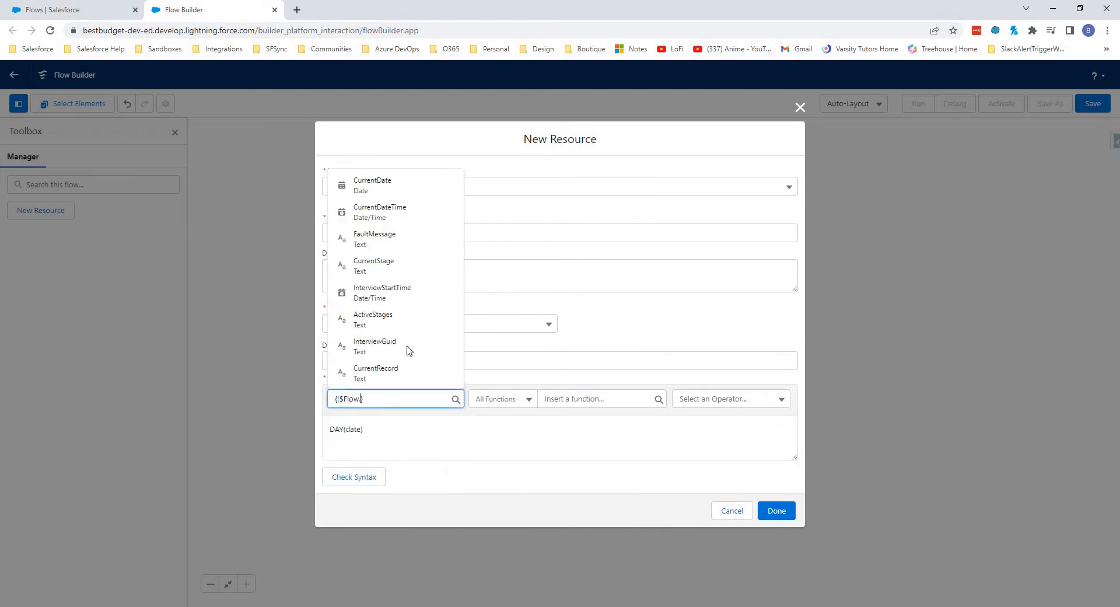
{"action": "left_click", "coordinate": [380, 186]}
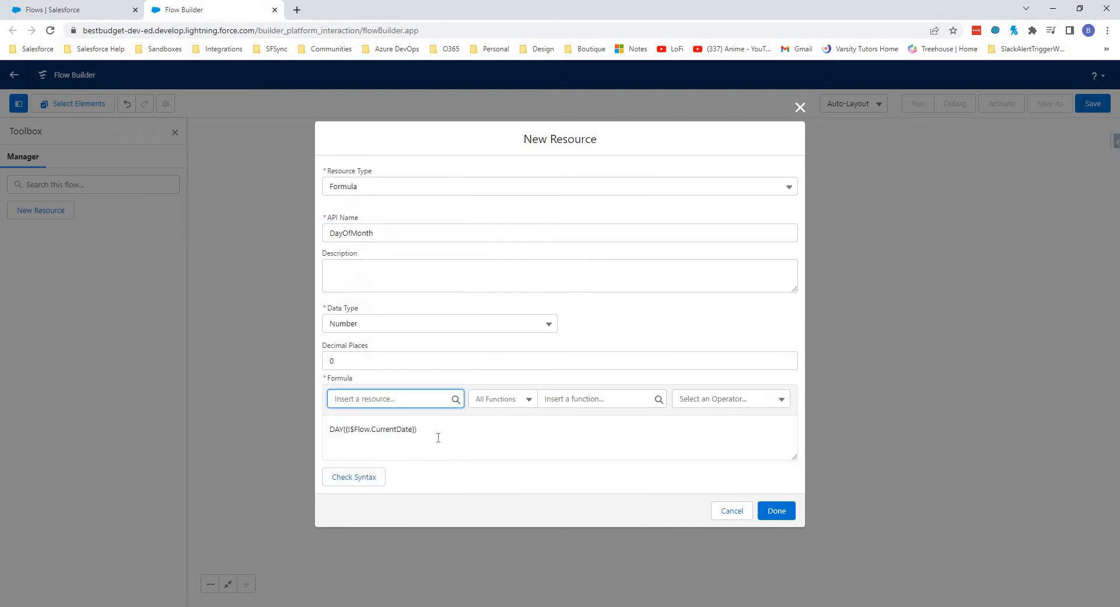
{"action": "left_click", "coordinate": [352, 476]}
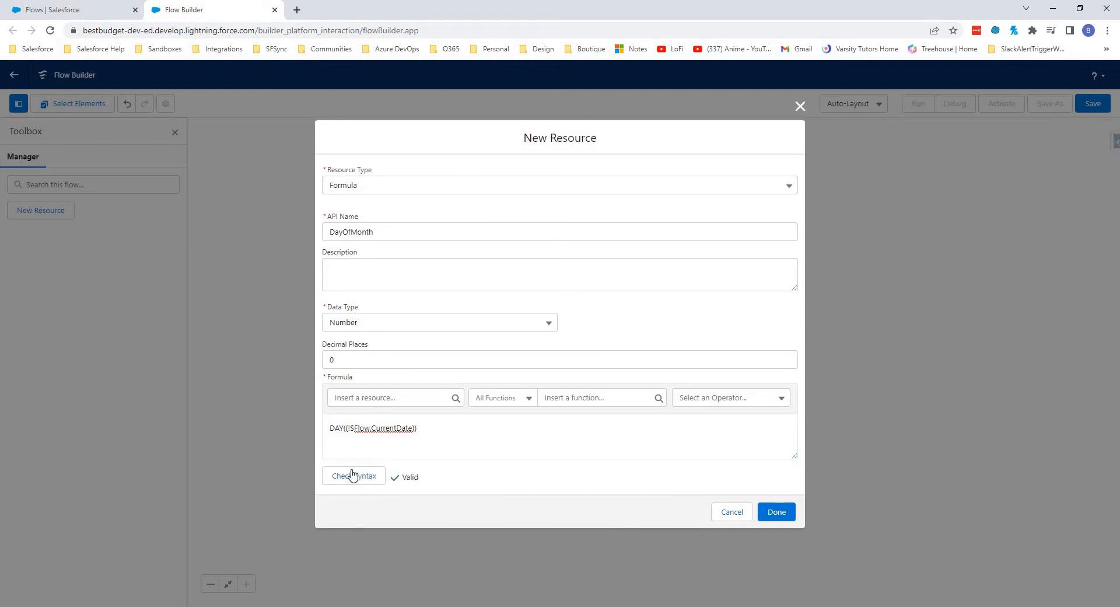
{"action": "left_click", "coordinate": [785, 513]}
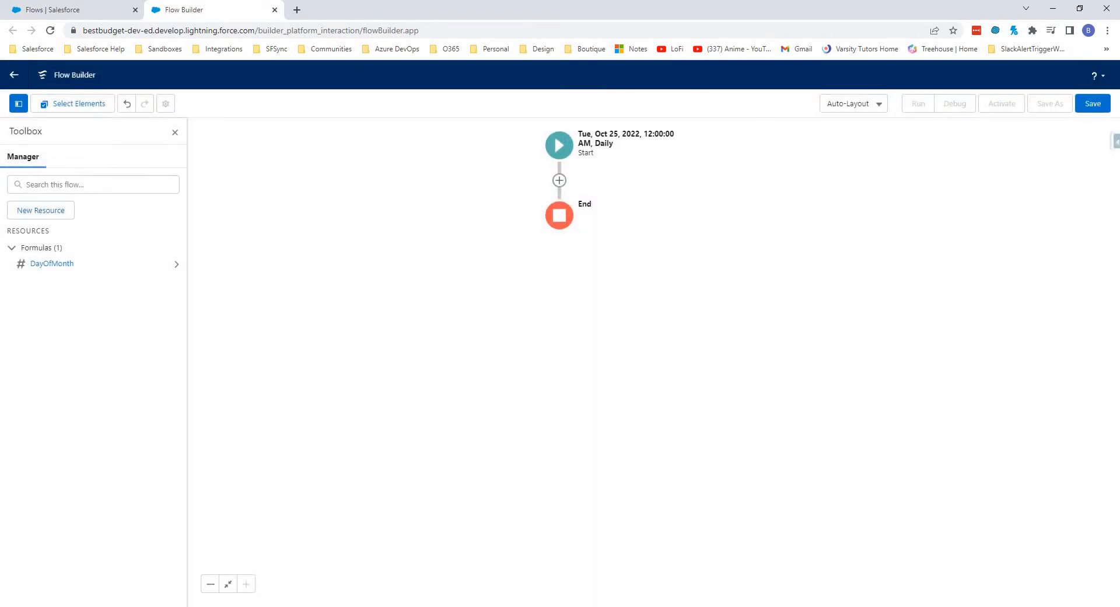
Step: Start a new Formula resource with the API name FirstDayOfCurrentMonth and data type Date
{"action": "left_click", "coordinate": [38, 211]}
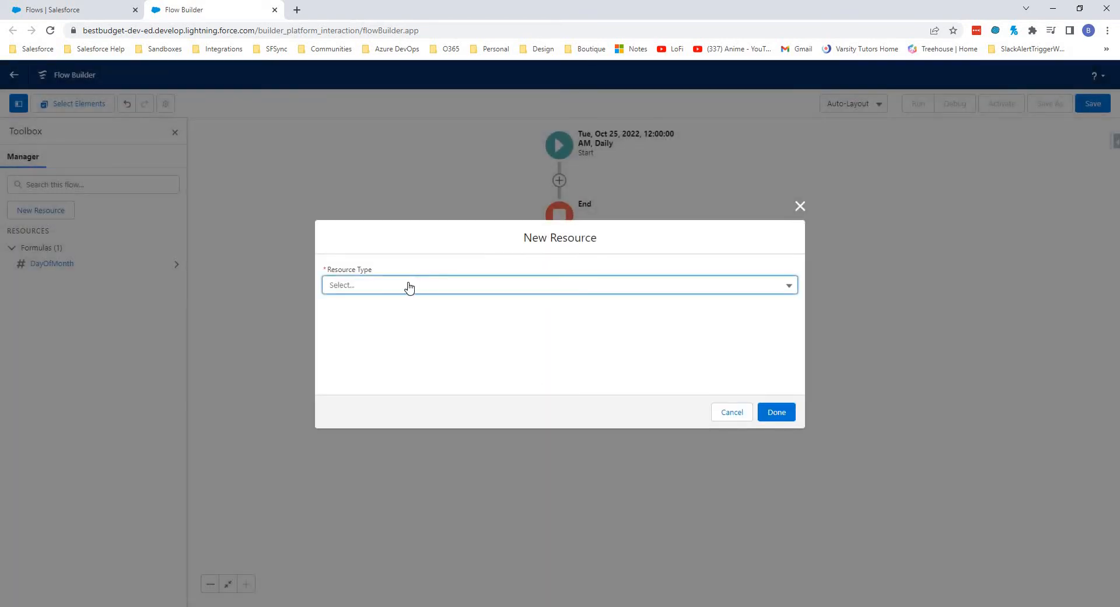
{"action": "left_click", "coordinate": [410, 287]}
{"action": "left_click", "coordinate": [378, 363]}
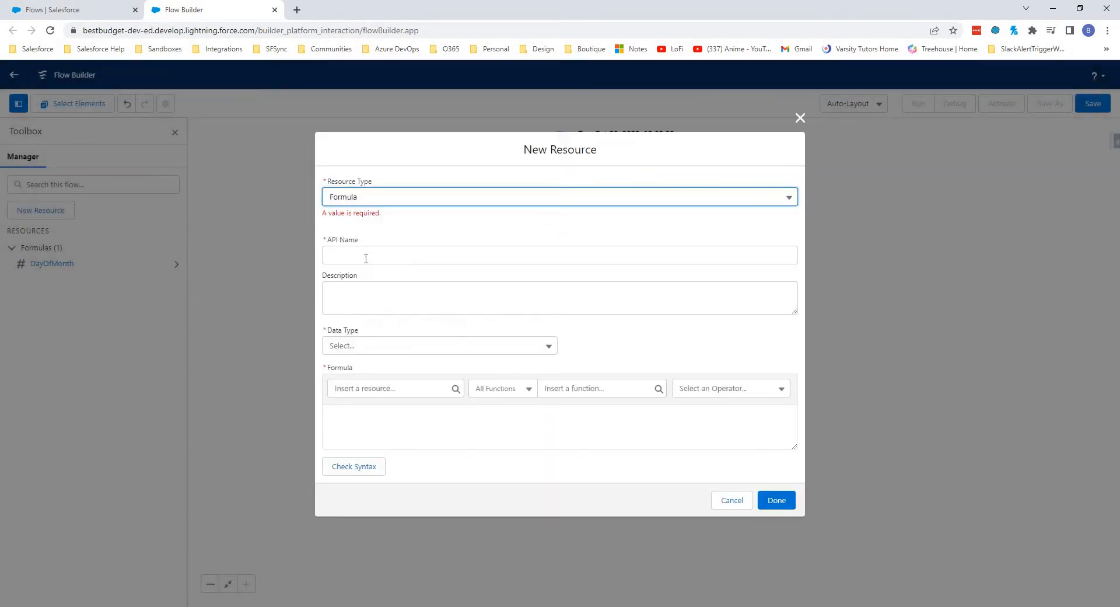
{"action": "left_click", "coordinate": [366, 259]}
{"action": "type", "text": "FirstDa"}
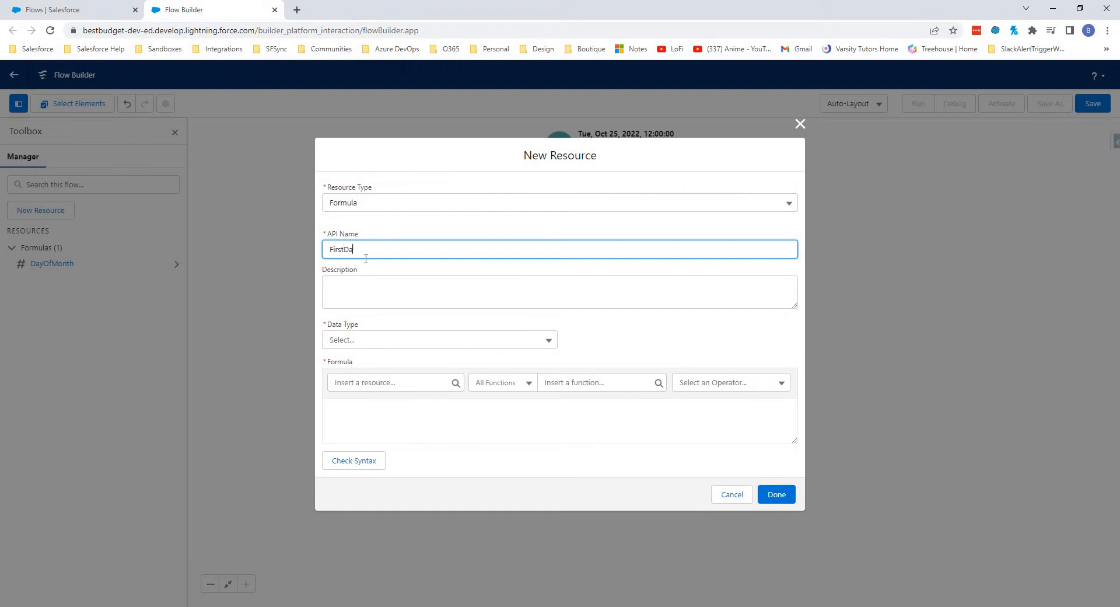
{"action": "type", "text": "yOfCurrentmON"}
{"action": "type", "text": "Month"}
{"action": "left_click", "coordinate": [394, 344]}
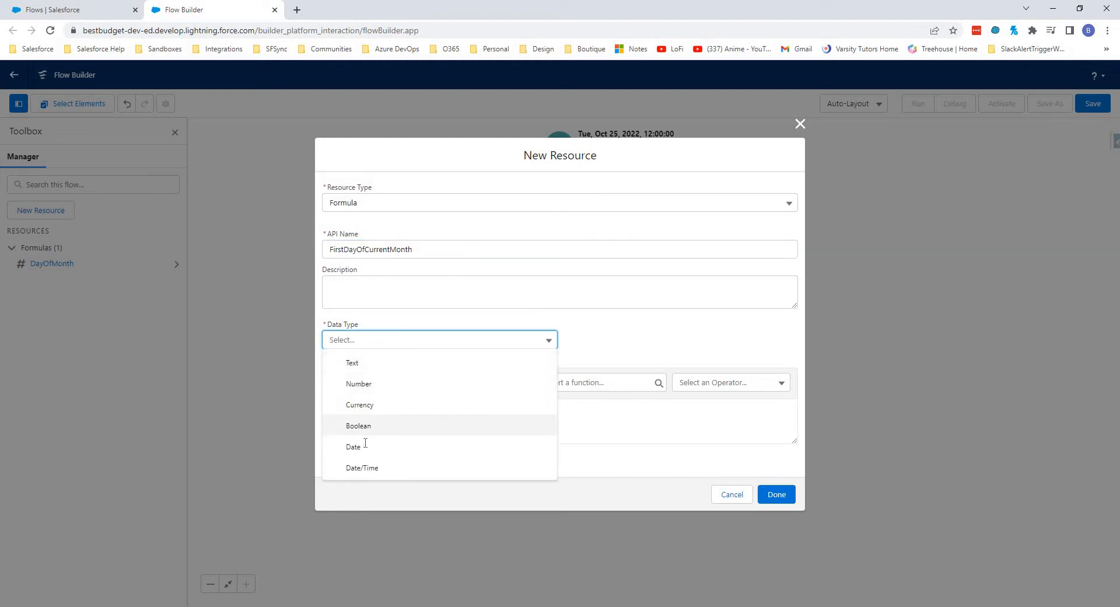
{"action": "left_click", "coordinate": [373, 447]}
Step: Enter the formula {!$Flow.CurrentDate}-DAY({!$Flow.CurrentDate})+1 for FirstDayOfCurrentMonth, check its syntax and finish the resource
{"action": "left_click", "coordinate": [390, 410]}
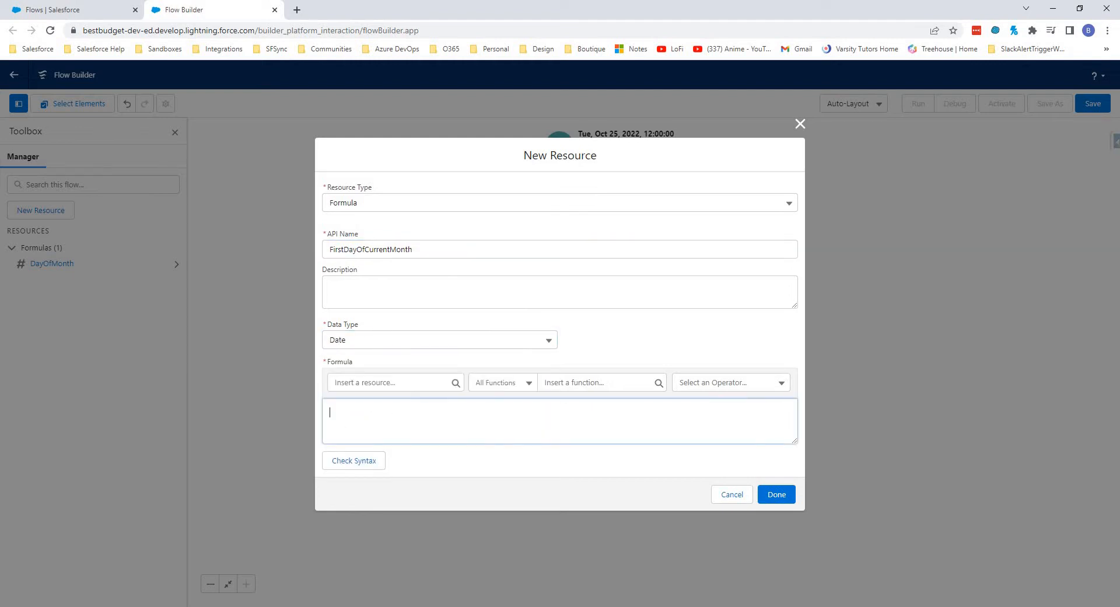
{"action": "key", "text": "alt+Tab"}
{"action": "key", "text": "alt+Tab"}
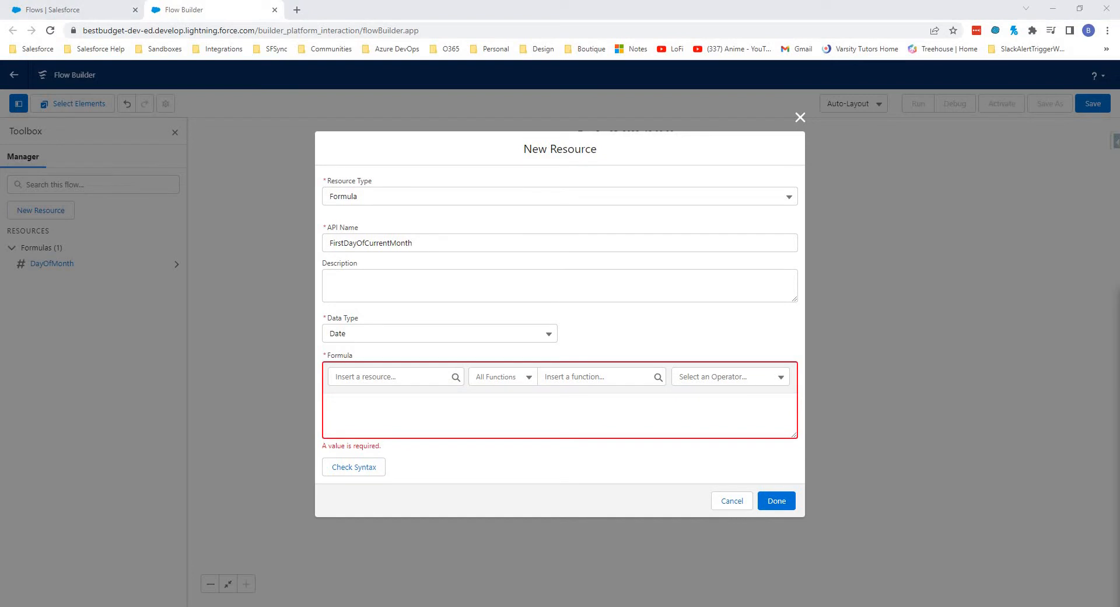
{"action": "key", "text": "alt+Tab"}
{"action": "type", "text": "{!$Flow.CurrentDate}-DAY({!$Flow.CurrentDate})+1"}
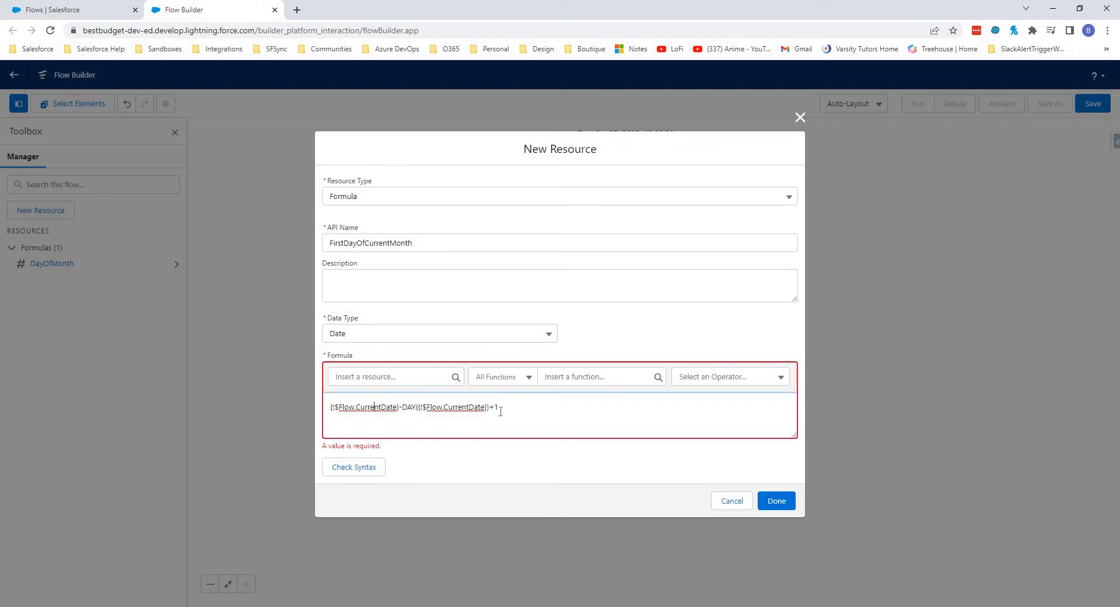
{"action": "left_click", "coordinate": [363, 468]}
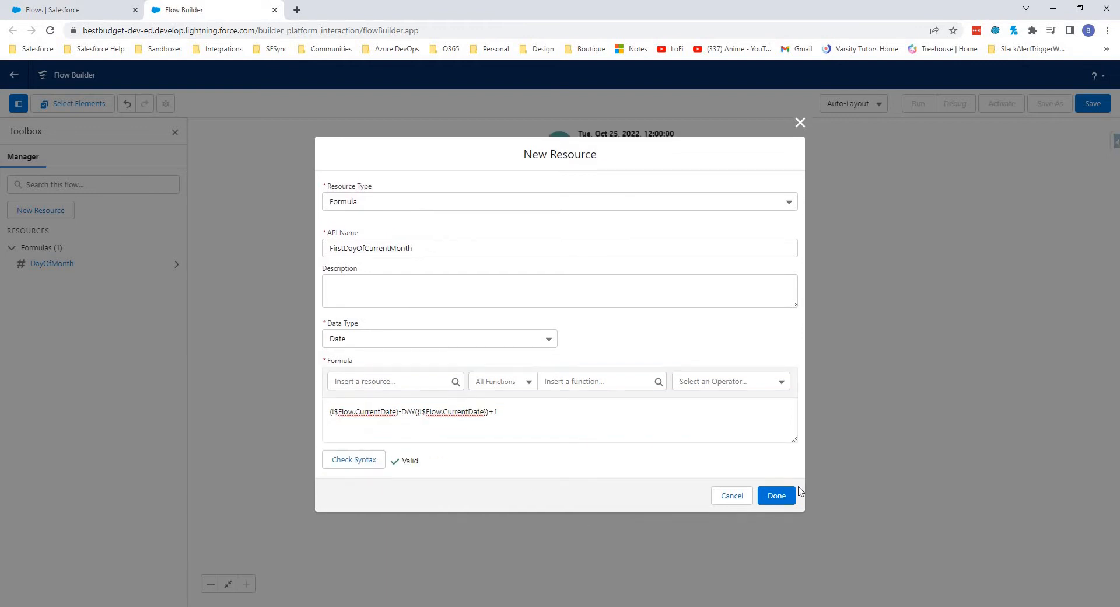
{"action": "left_click", "coordinate": [777, 496]}
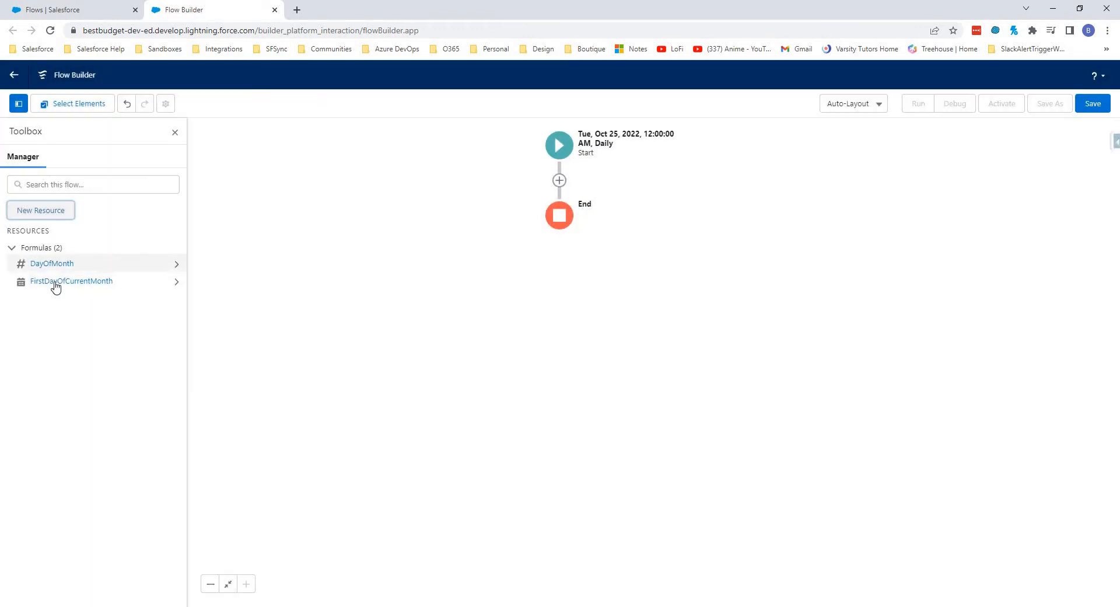
Step: Add a Decision element after the flow's start and label it "Is Template Day Today?"
{"action": "left_click", "coordinate": [560, 182]}
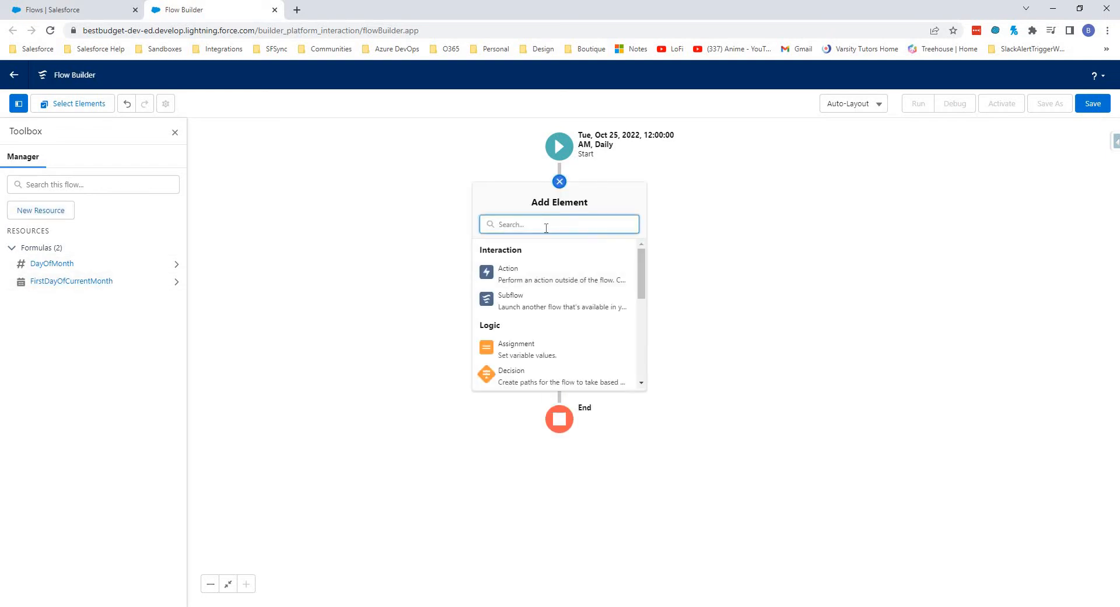
{"action": "type", "text": "de"}
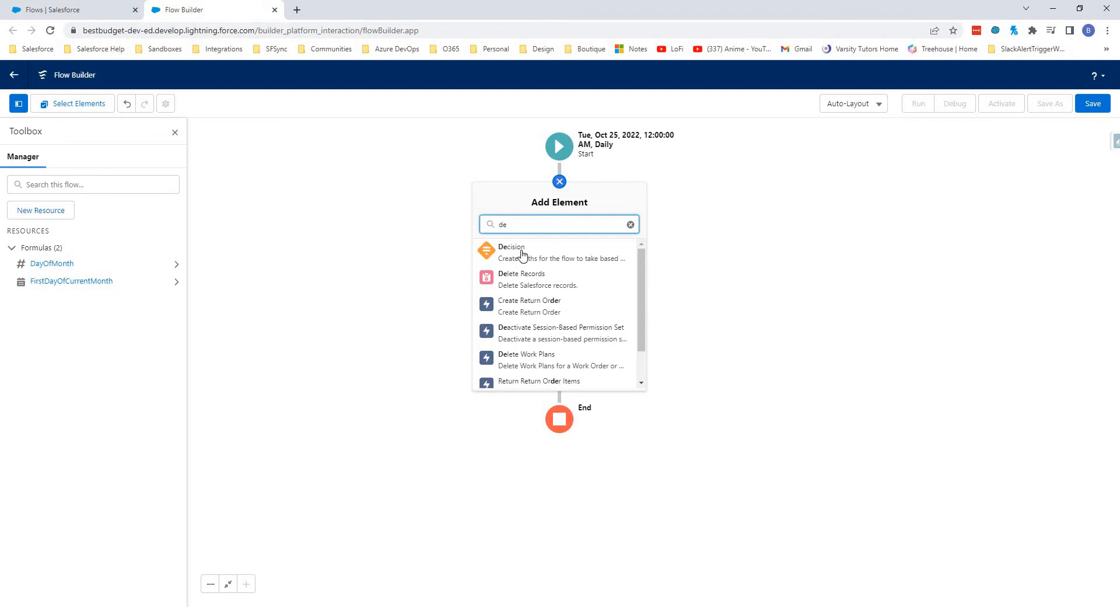
{"action": "key", "text": "Return"}
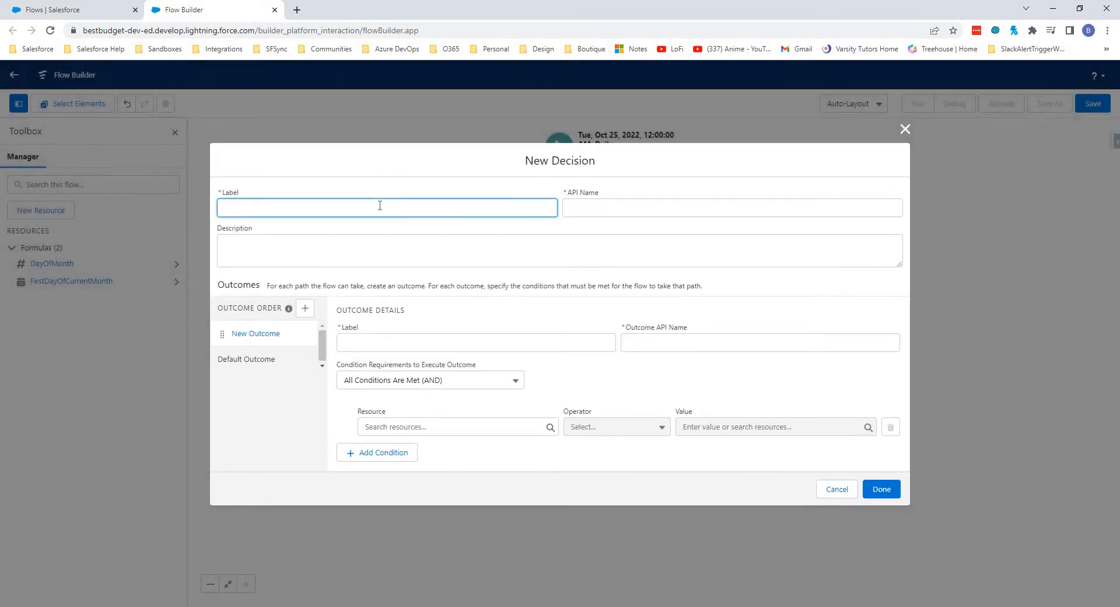
{"action": "type", "text": "Is Template Day Today?"}
{"action": "key", "text": "Tab"}
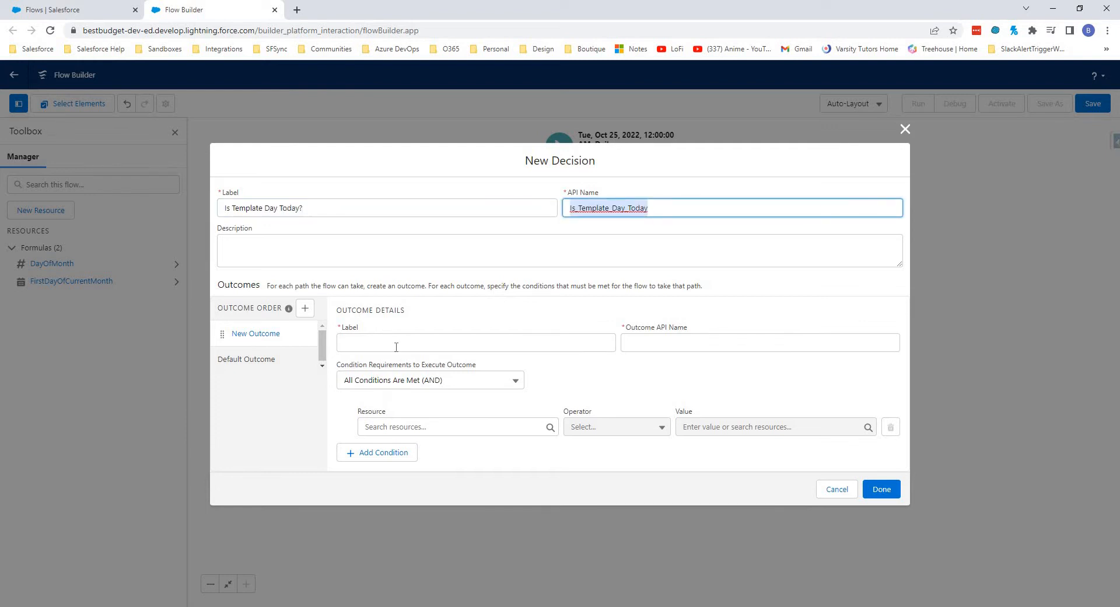
Step: Label the decision's first outcome "Template Day Is Today" and its default outcome "Not Today"
{"action": "left_click", "coordinate": [399, 344]}
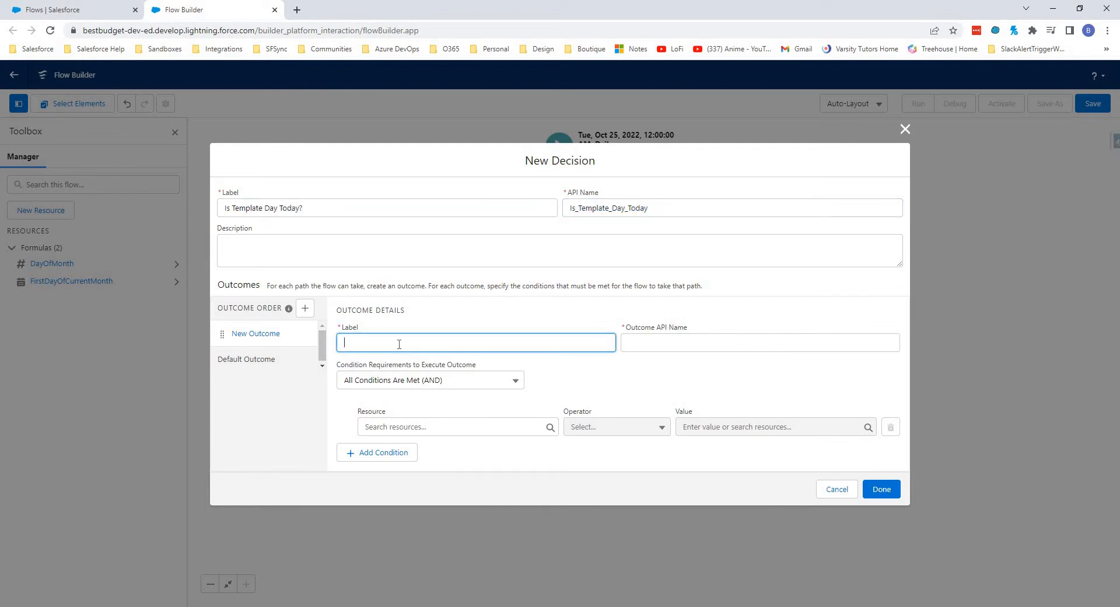
{"action": "type", "text": "Template Day Is Today"}
{"action": "key", "text": "Tab"}
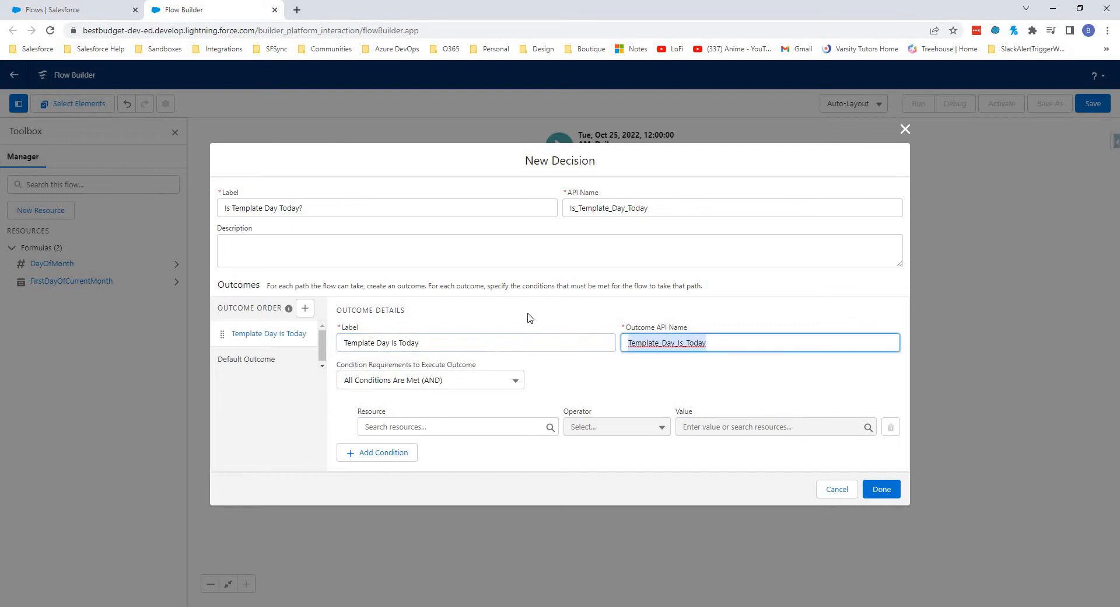
{"action": "left_click", "coordinate": [277, 359]}
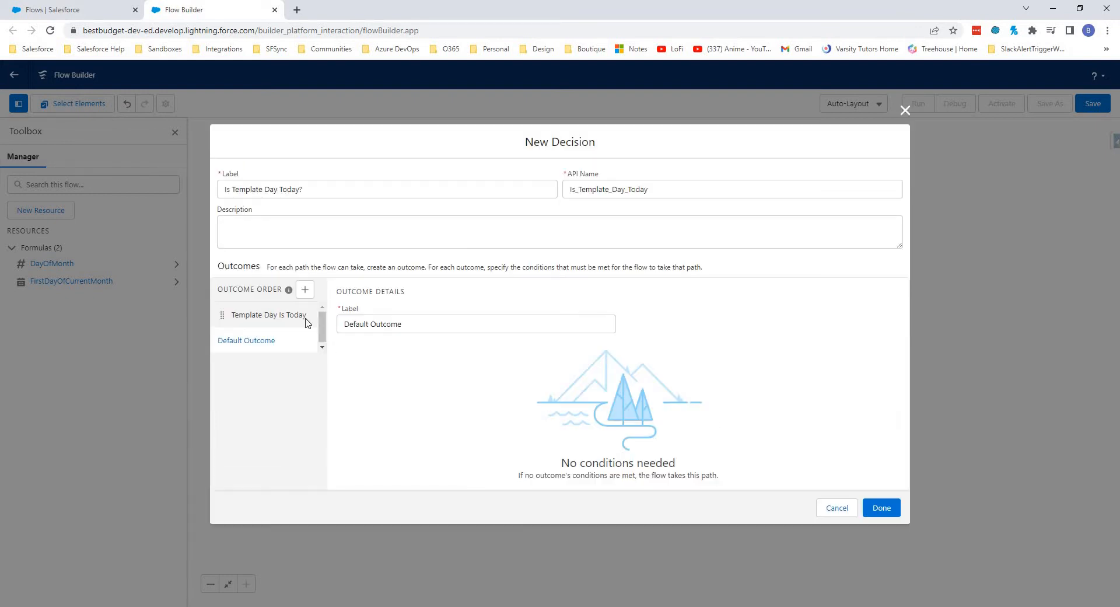
{"action": "type", "text": "Not "}
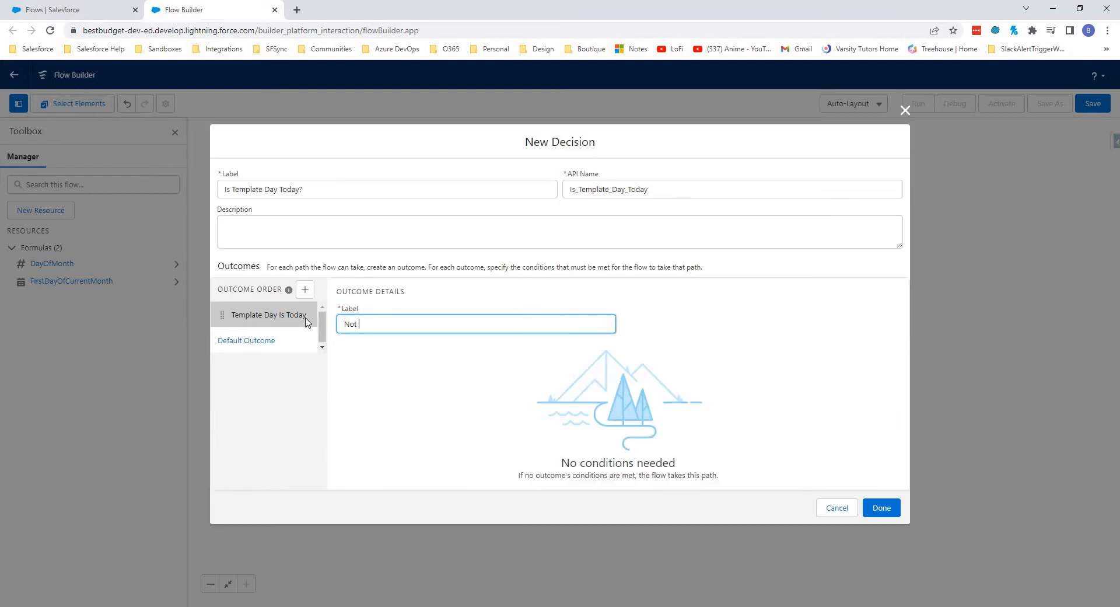
{"action": "type", "text": "Today"}
Step: Give the Template Day Is Today outcome the condition $Record > Current Month Expense Date Equals {!$Flow.CurrentDate} and finish the decision
{"action": "left_click", "coordinate": [274, 318]}
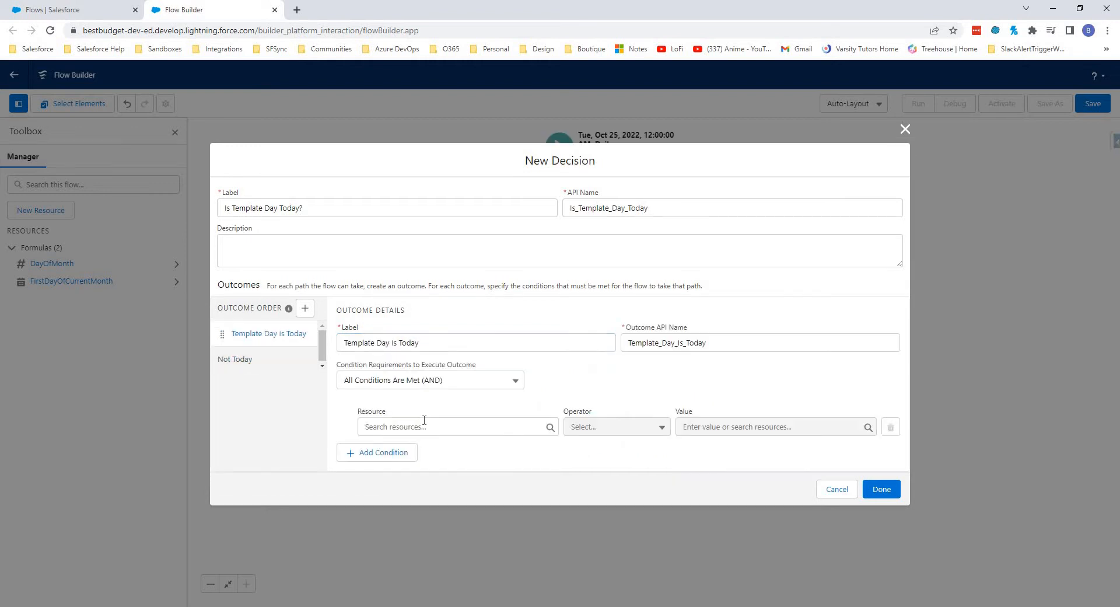
{"action": "left_click", "coordinate": [423, 425]}
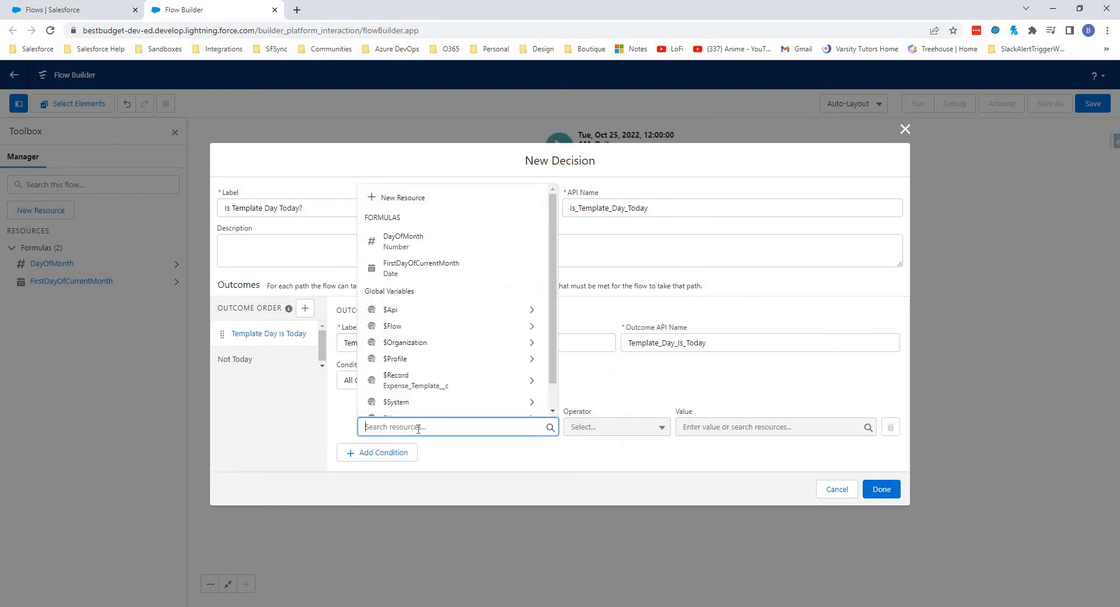
{"action": "type", "text": "{!$Record.cur"}
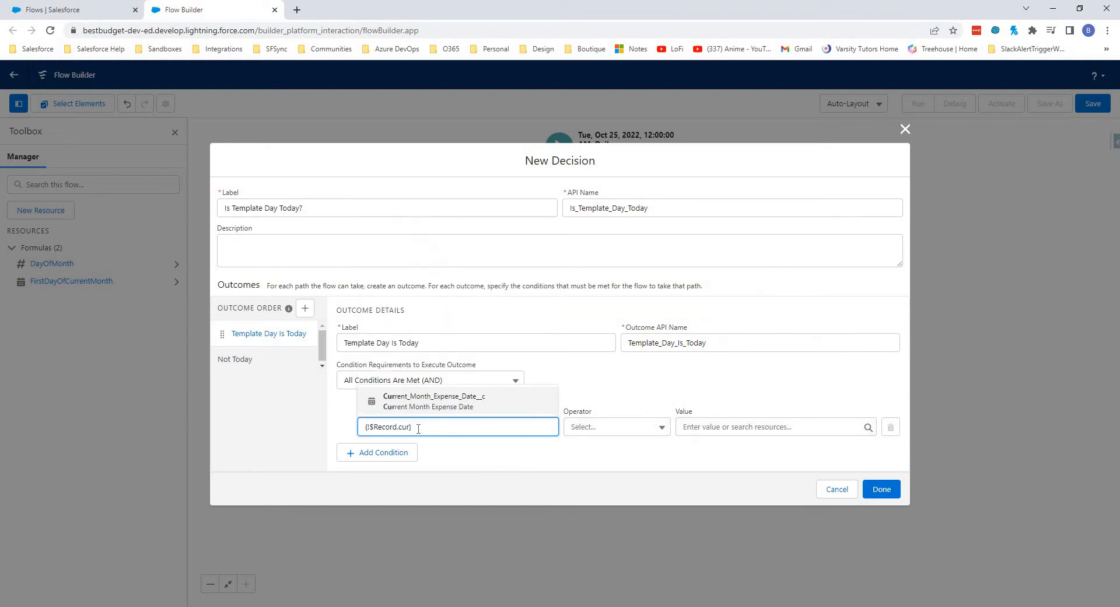
{"action": "key", "text": "Return"}
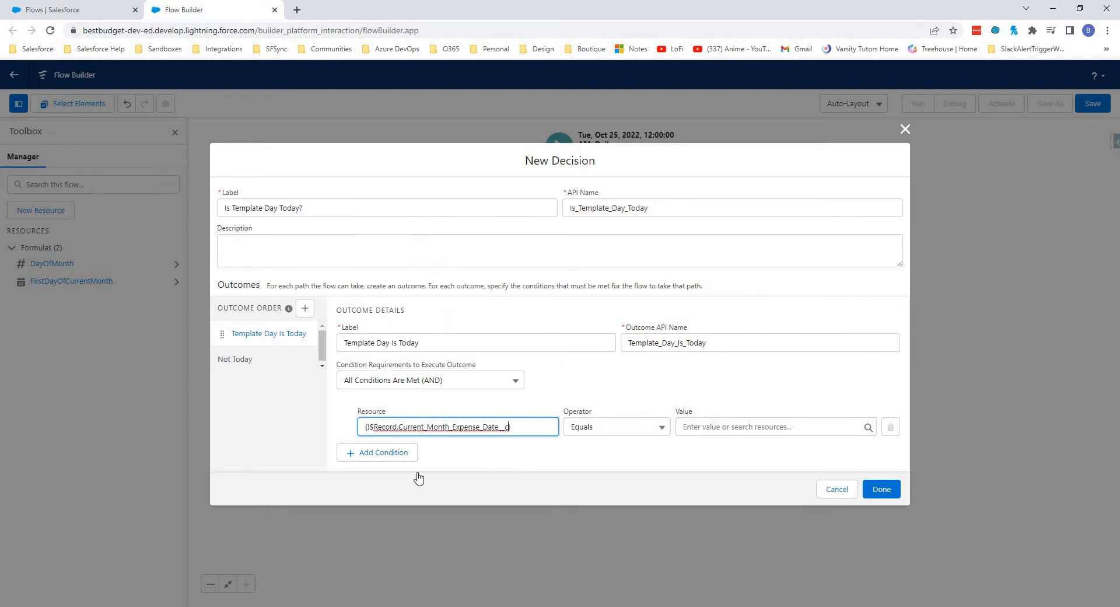
{"action": "left_click", "coordinate": [486, 454]}
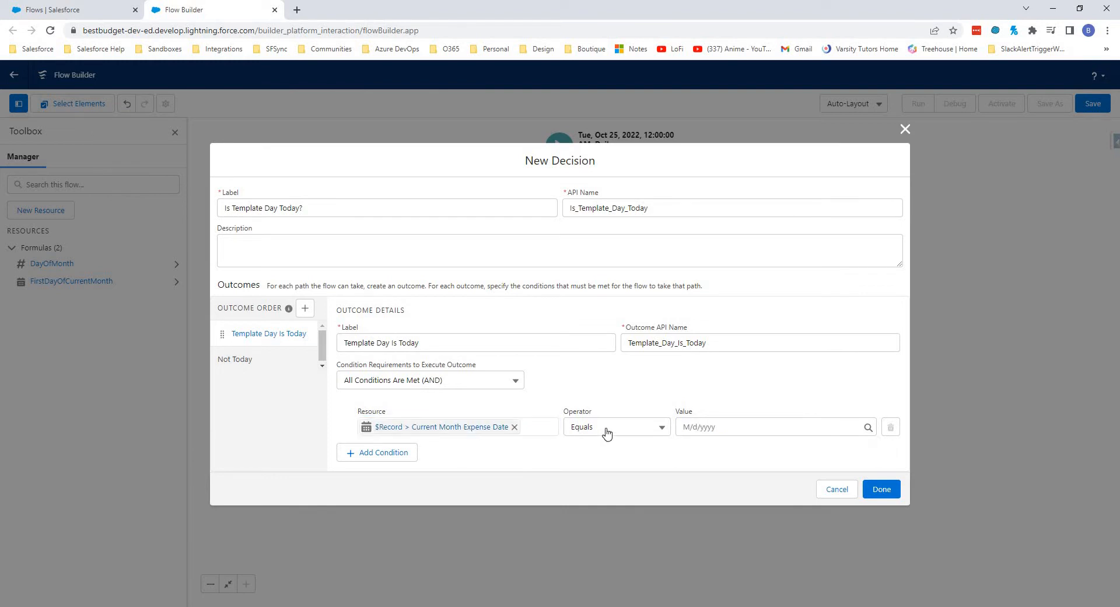
{"action": "left_click", "coordinate": [718, 427]}
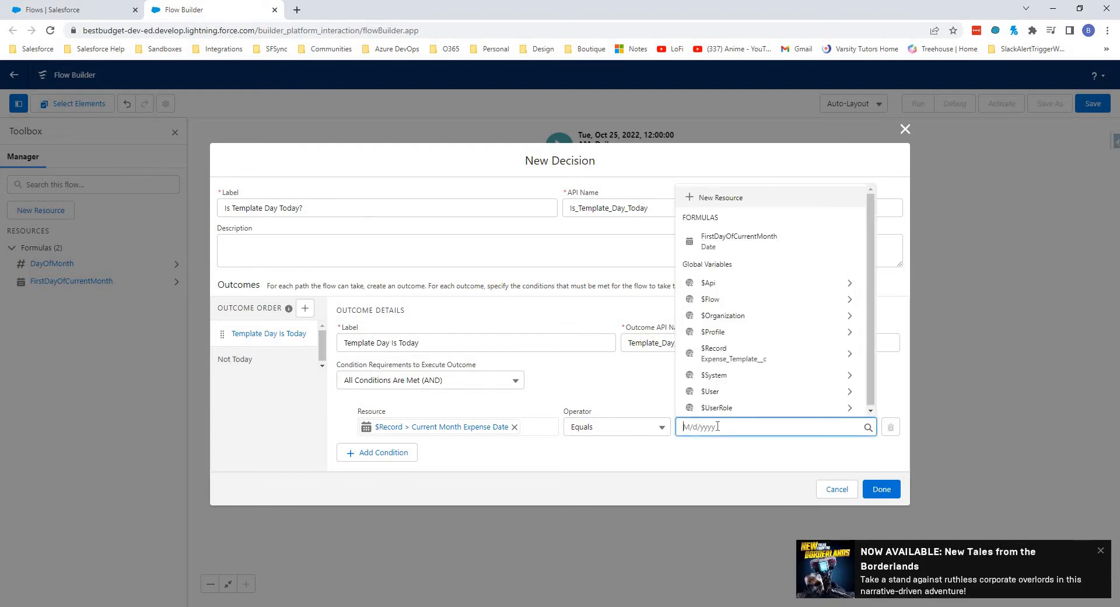
{"action": "type", "text": "{!$Flow.cu"}
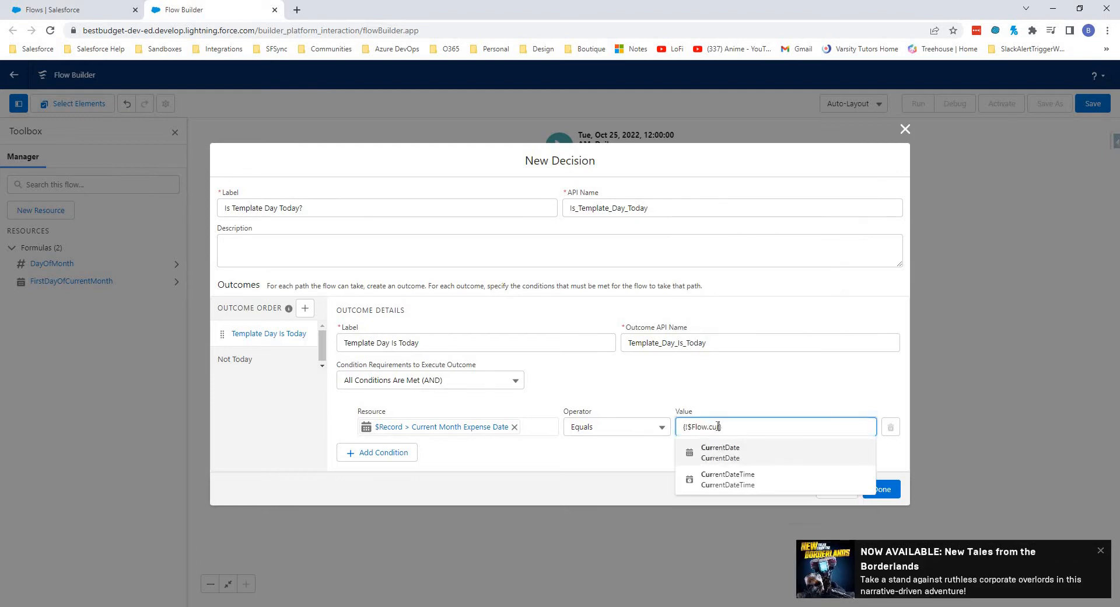
{"action": "key", "text": "Return"}
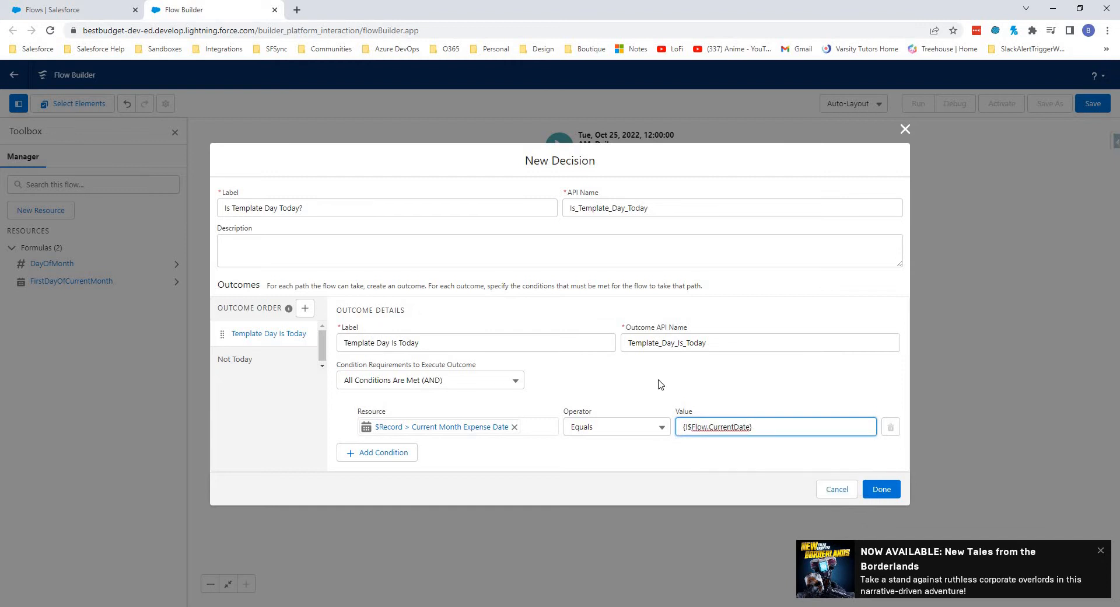
{"action": "left_click", "coordinate": [661, 385]}
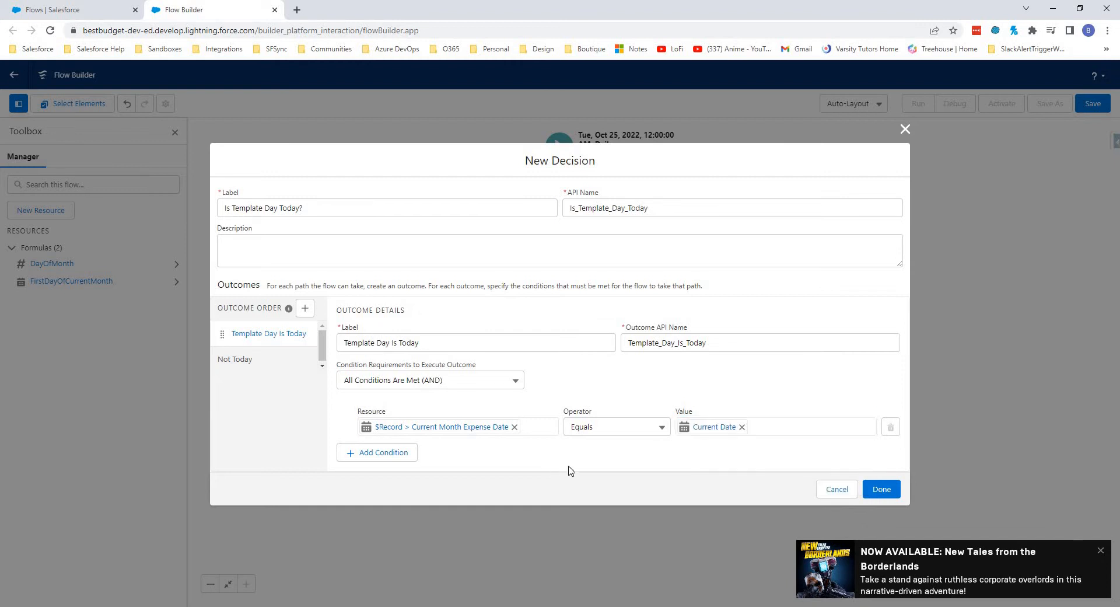
{"action": "left_click", "coordinate": [883, 490]}
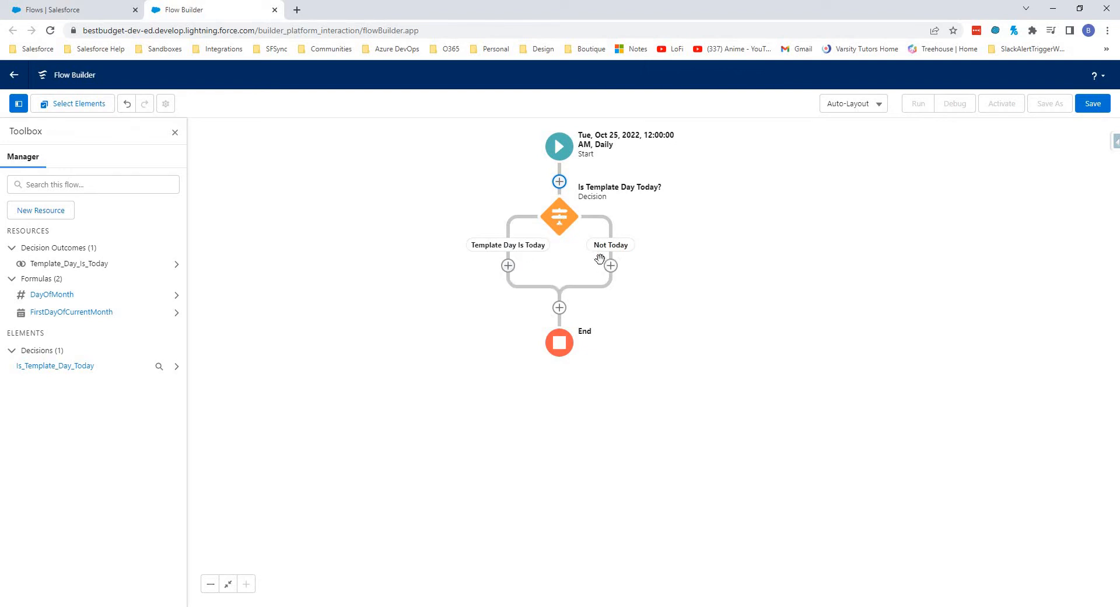
Step: Add a Get Records element on the Template Day Is Today path, labelled "Get Current Category Month"
{"action": "left_click", "coordinate": [508, 266]}
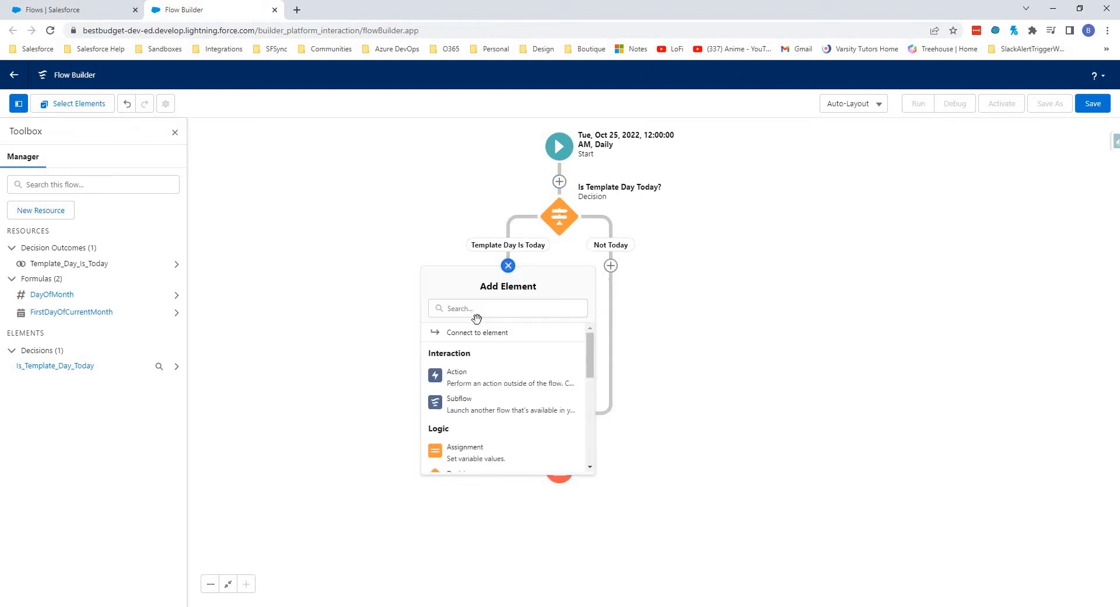
{"action": "left_click", "coordinate": [477, 310]}
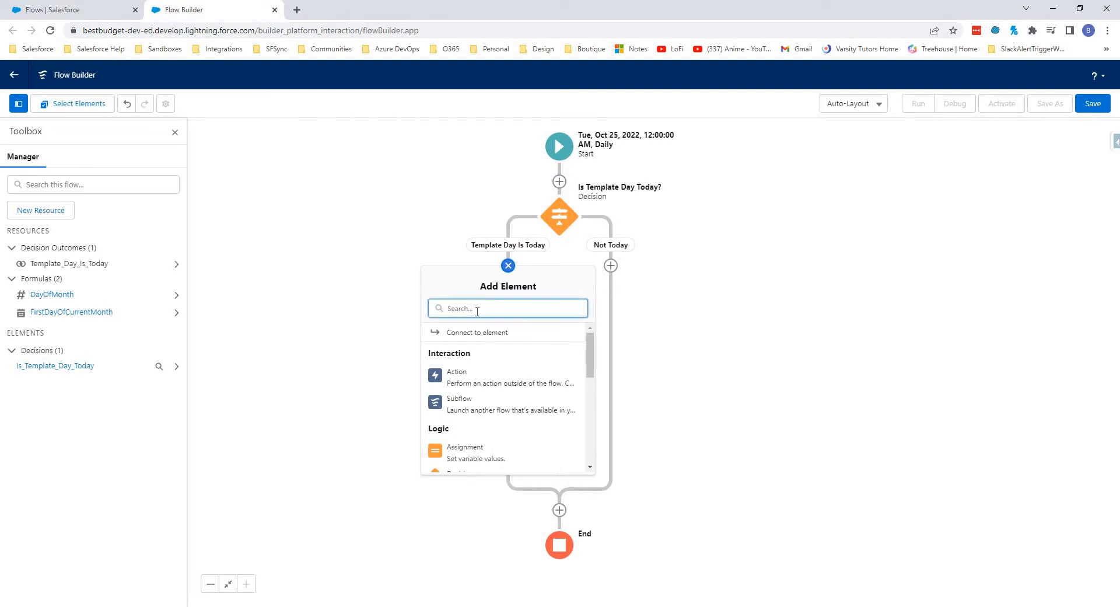
{"action": "type", "text": "get"}
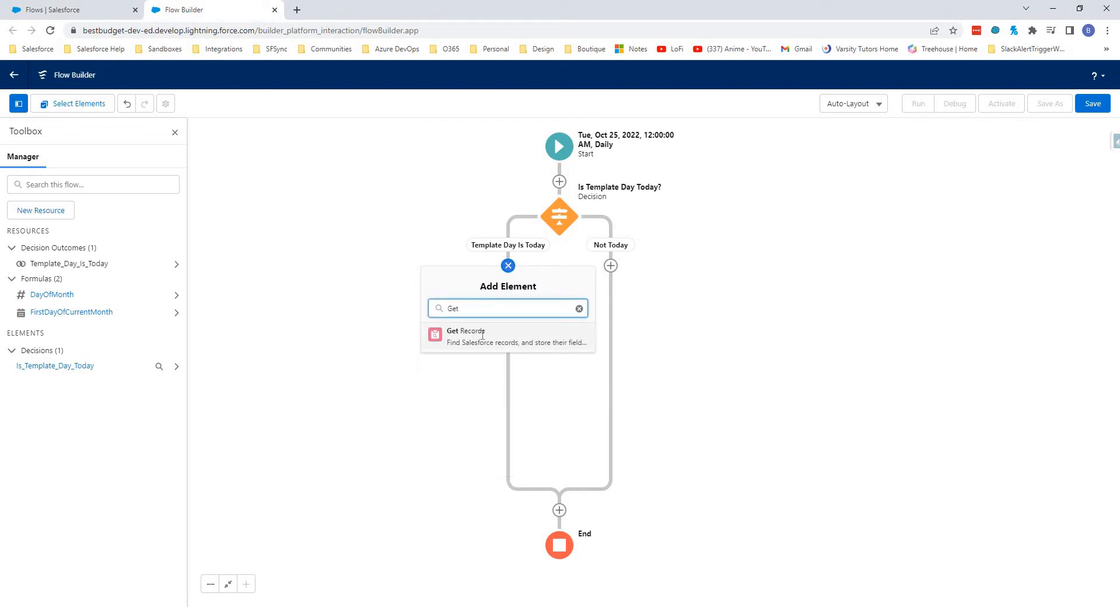
{"action": "left_click", "coordinate": [471, 337]}
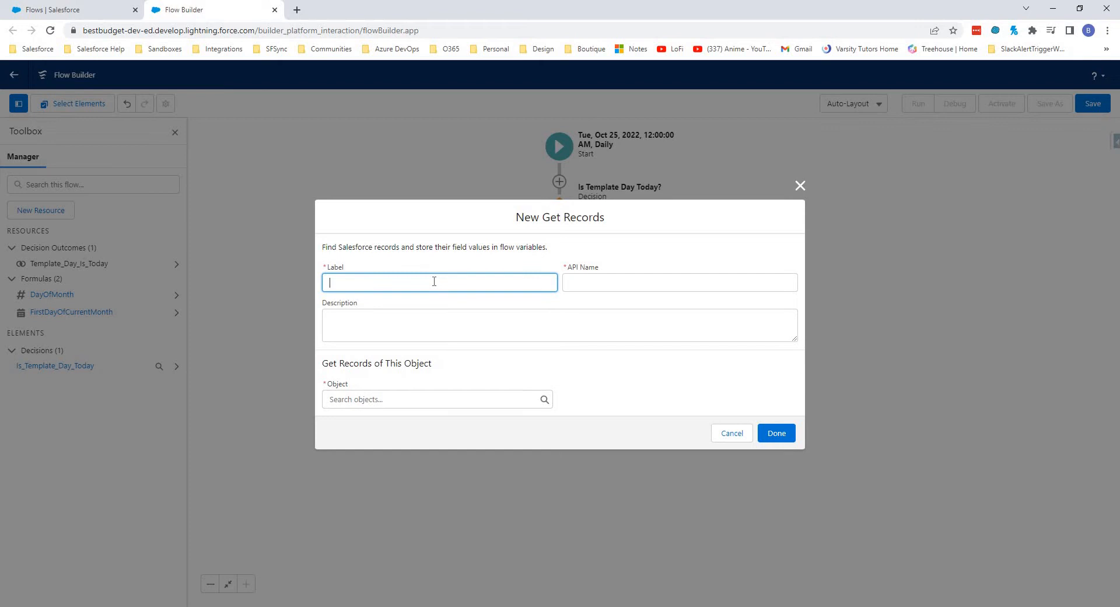
{"action": "type", "text": "Get Current Cateog"}
{"action": "type", "text": "gory"}
{"action": "type", "text": " Month"}
{"action": "key", "text": "Tab"}
Step: Choose Category Month as the object whose records the element retrieves
{"action": "left_click", "coordinate": [402, 400]}
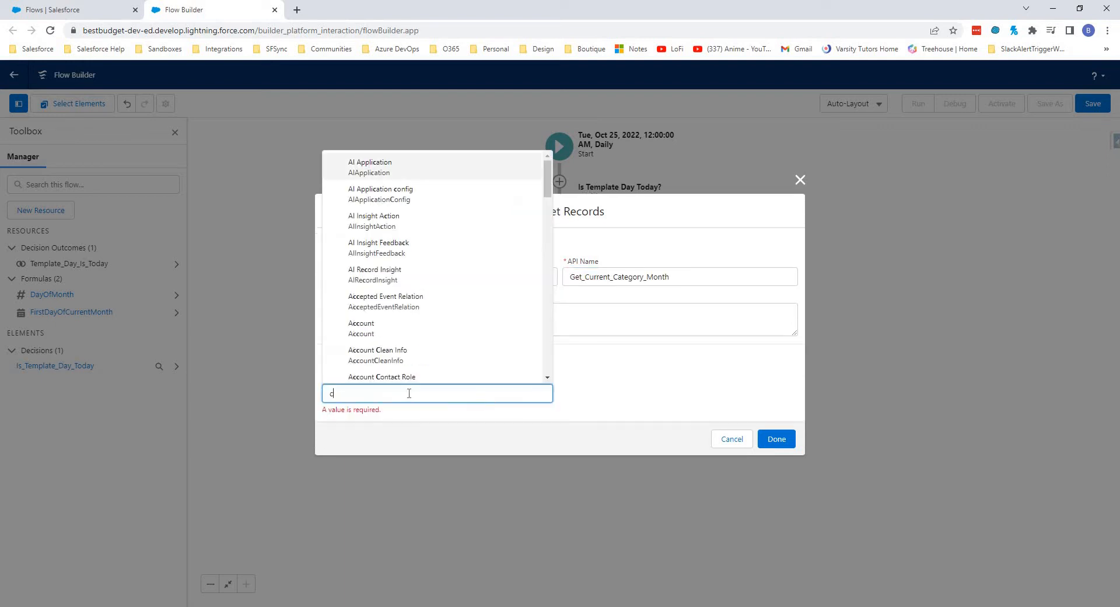
{"action": "type", "text": "cate"}
{"action": "left_click", "coordinate": [395, 232]}
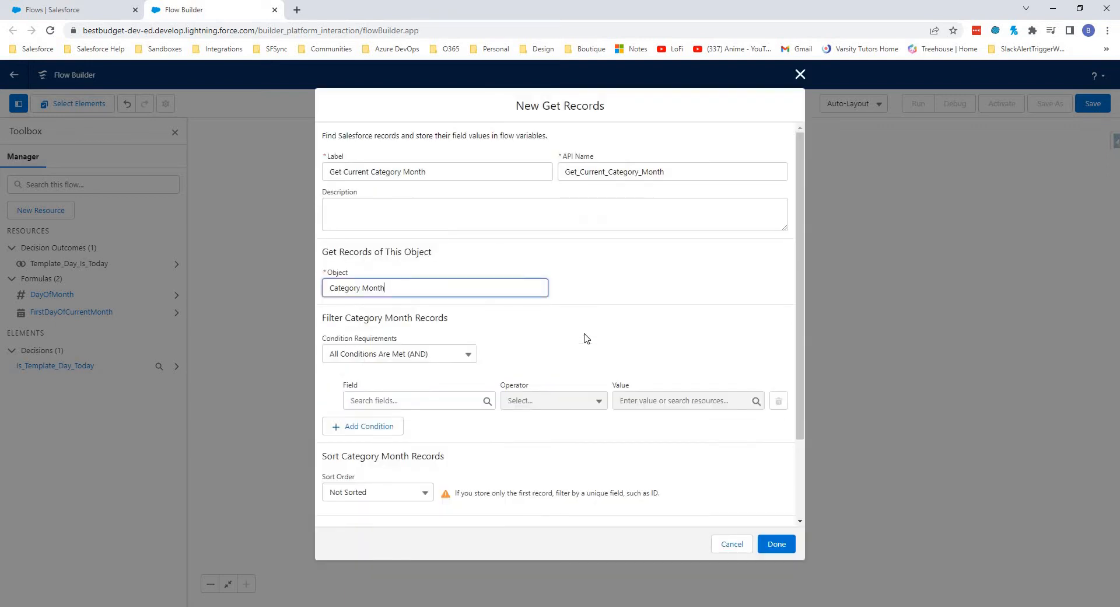
Step: Filter the Category Month records with the condition Category__c Equals $Record > Category
{"action": "left_click", "coordinate": [405, 401]}
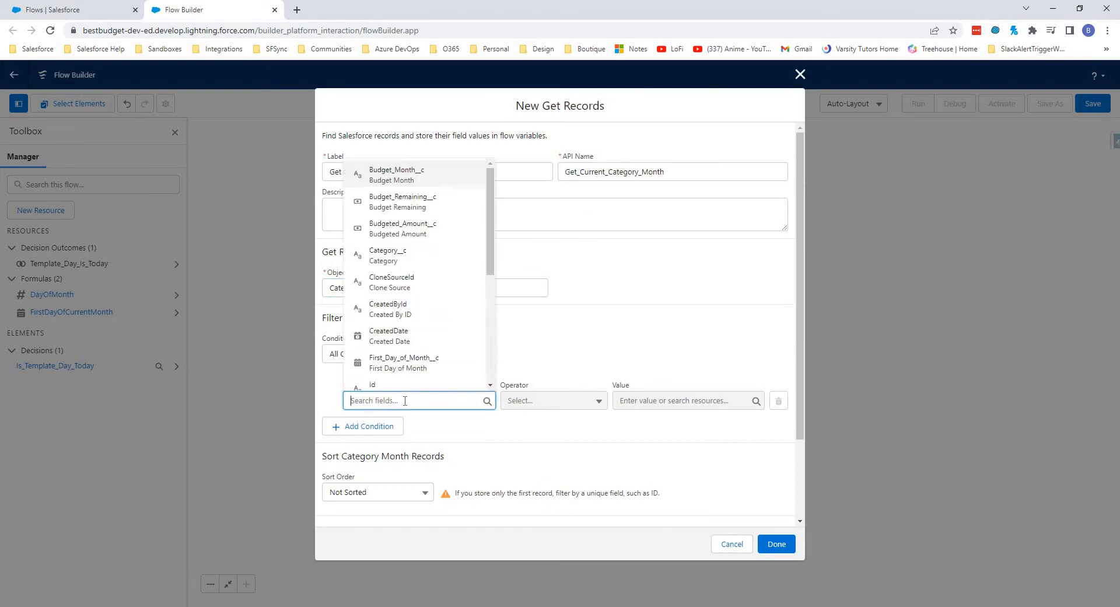
{"action": "left_click", "coordinate": [388, 255]}
{"action": "left_click", "coordinate": [555, 403]}
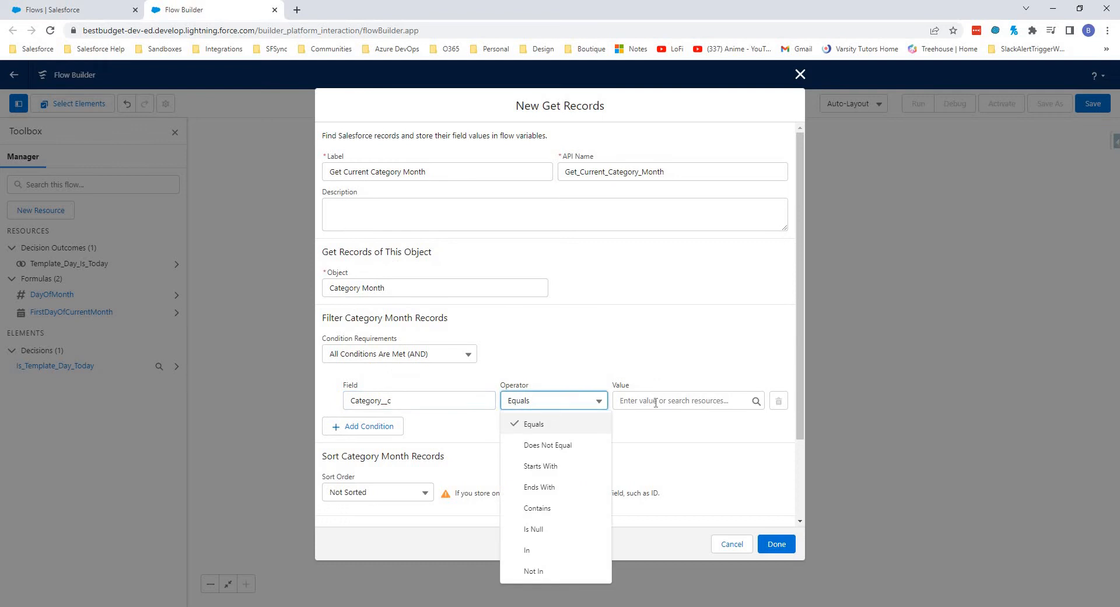
{"action": "left_click", "coordinate": [656, 401]}
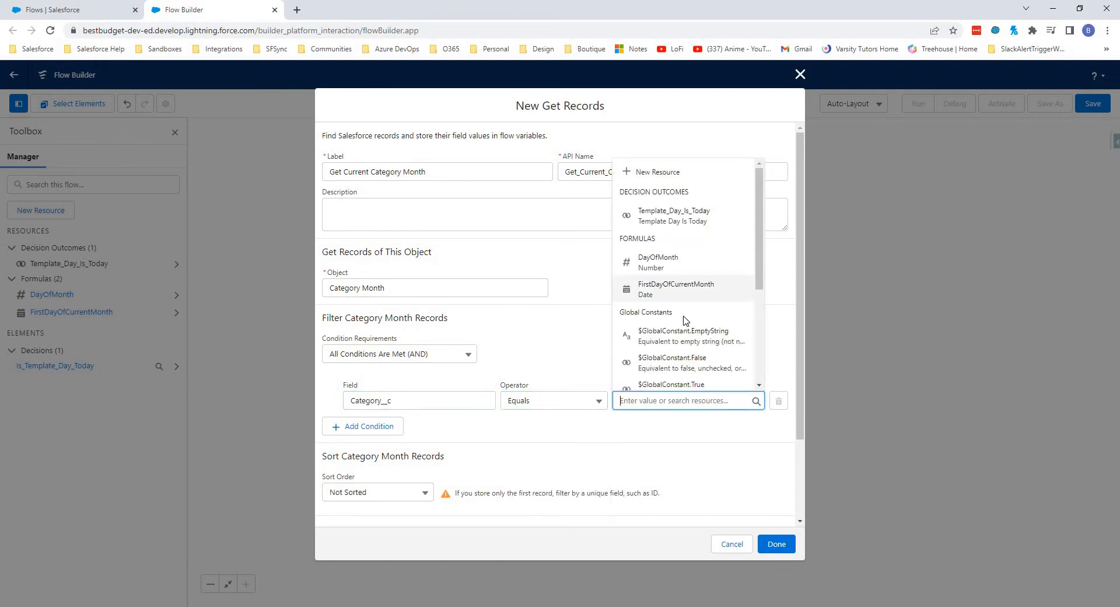
{"action": "type", "text": "rec"}
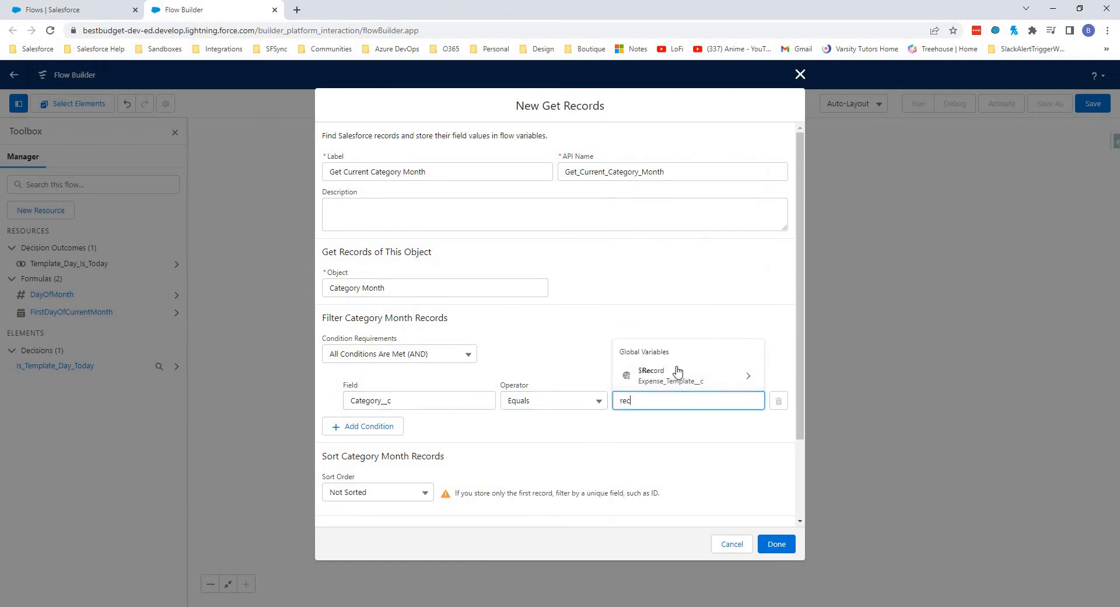
{"action": "left_click", "coordinate": [675, 375]}
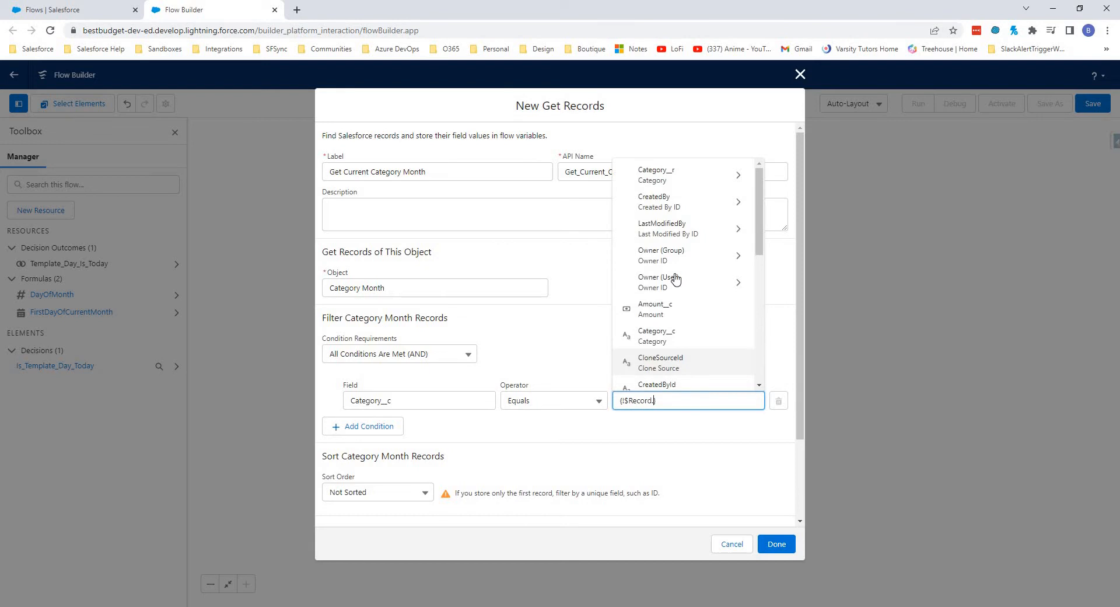
{"action": "left_click", "coordinate": [671, 336]}
Step: Add a second filter condition, First_Day_of_Month__c Equals FirstDayOfCurrentMonth, and finish the Get Records element
{"action": "left_click", "coordinate": [382, 426]}
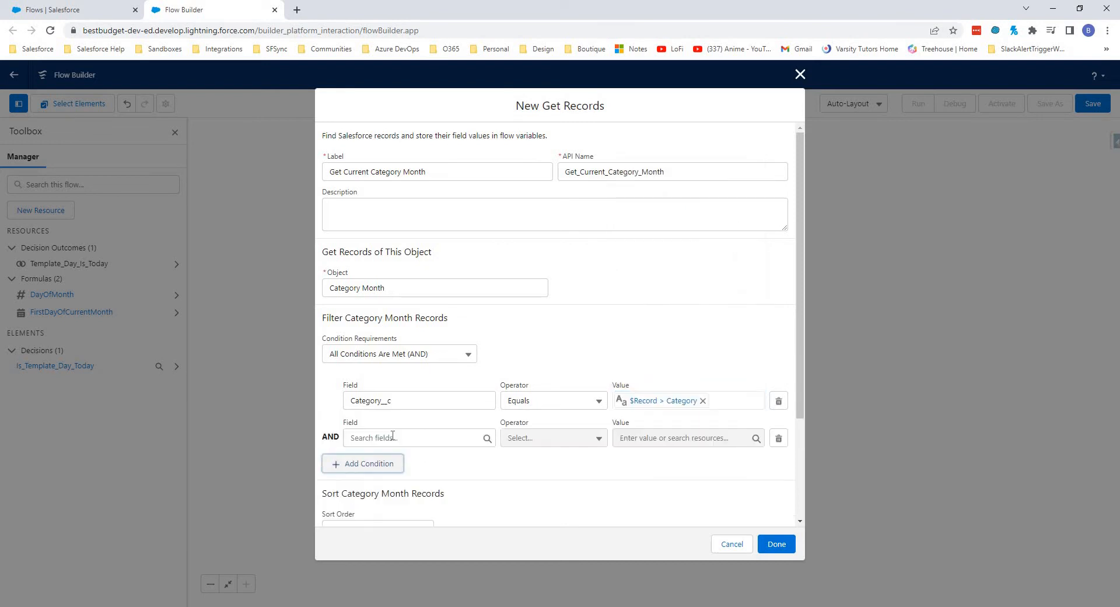
{"action": "left_click", "coordinate": [392, 436]}
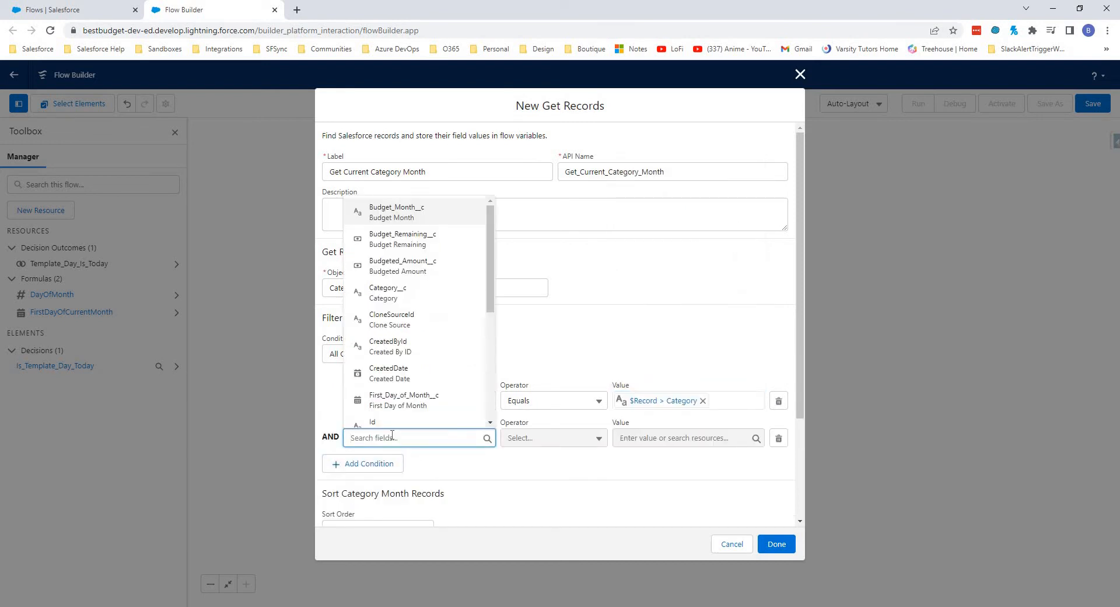
{"action": "type", "text": "firs"}
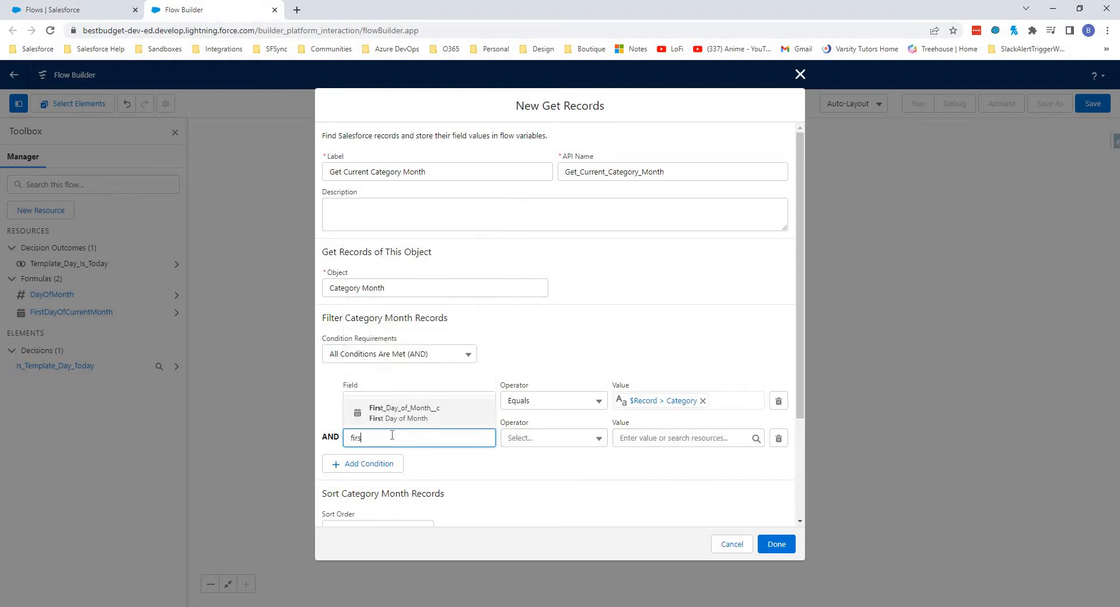
{"action": "key", "text": "Return"}
{"action": "key", "text": "Tab"}
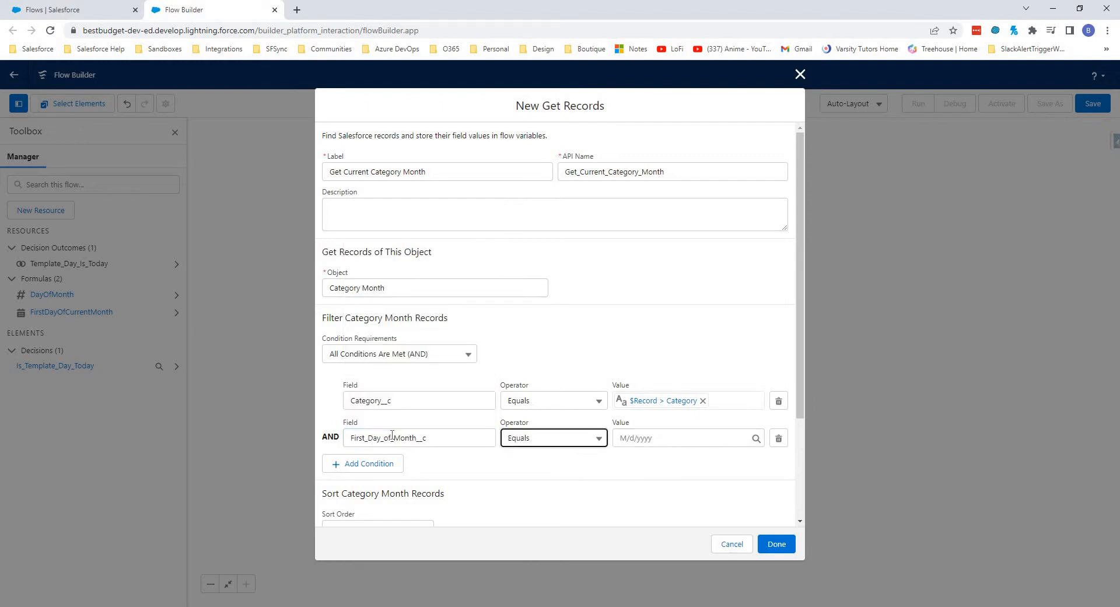
{"action": "key", "text": "Tab"}
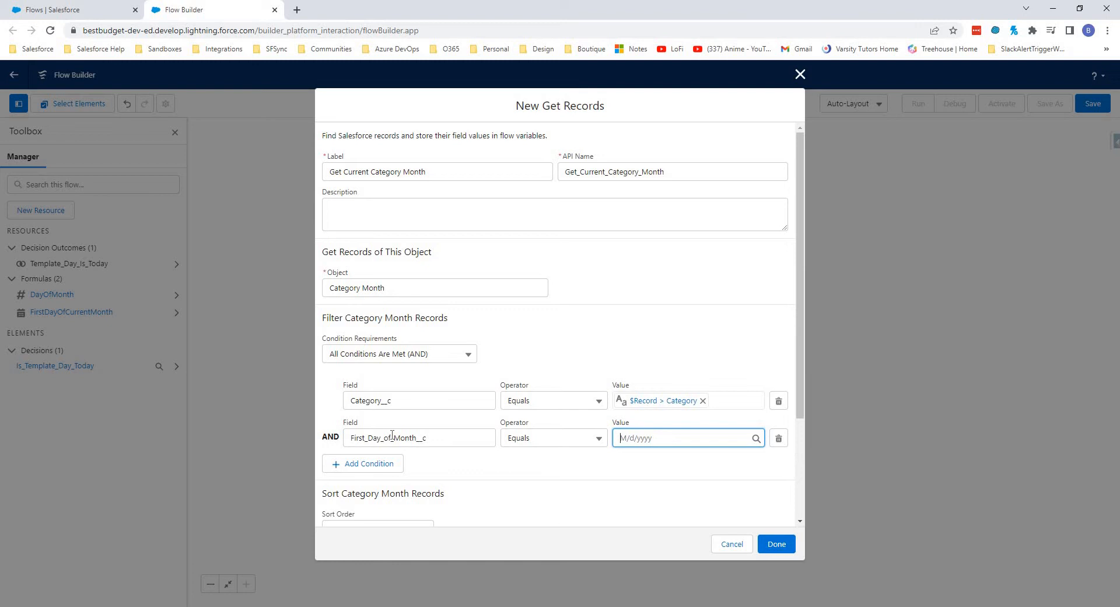
{"action": "type", "text": "fir"}
{"action": "key", "text": "Return"}
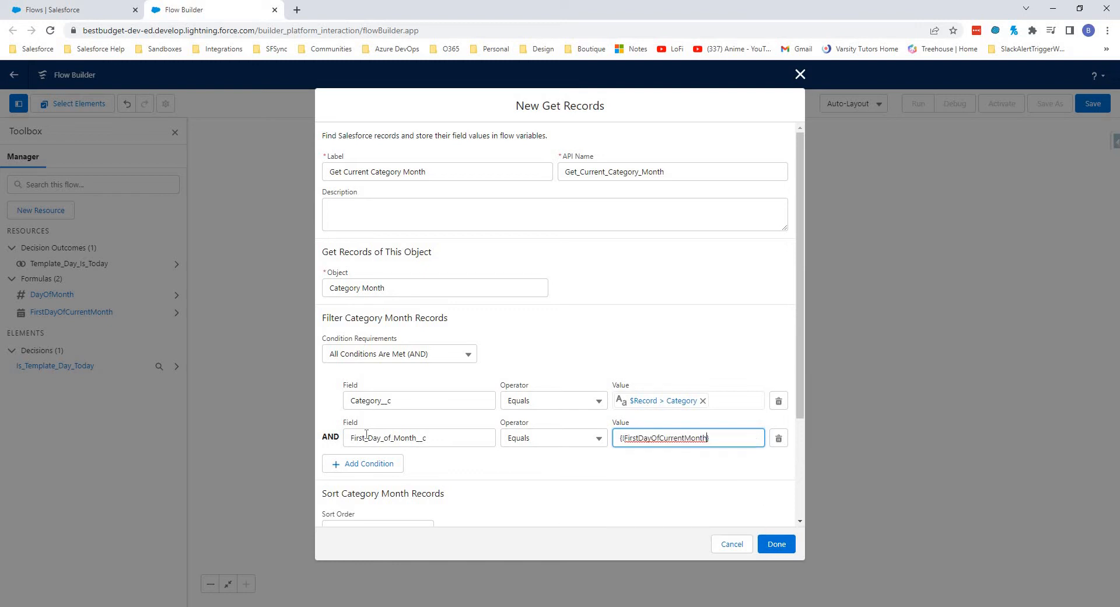
{"action": "left_click", "coordinate": [621, 466]}
{"action": "scroll", "coordinate": [583, 475], "scroll_direction": "down", "scroll_amount": 3}
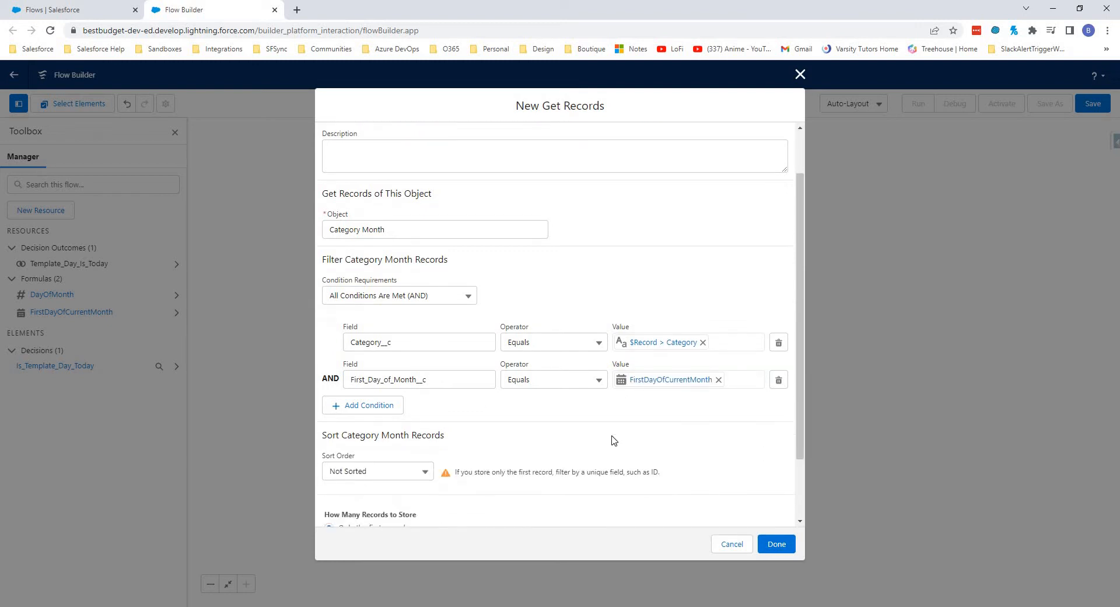
{"action": "left_click", "coordinate": [777, 544]}
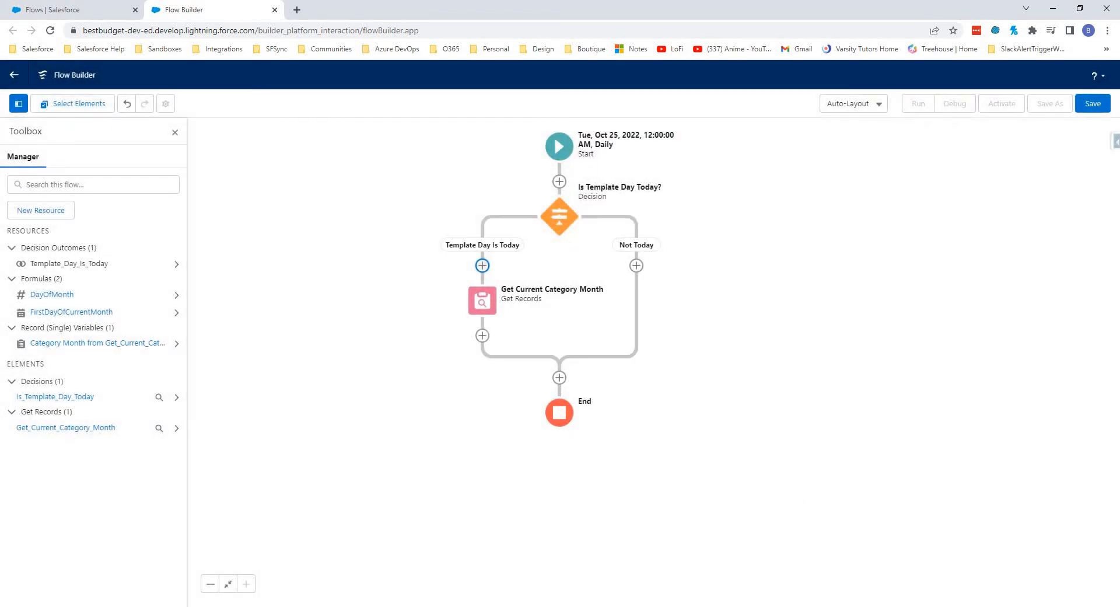
Step: Add a Create Records element after Get Current Category Month, labelled "Create Known Expense"
{"action": "left_click", "coordinate": [482, 335]}
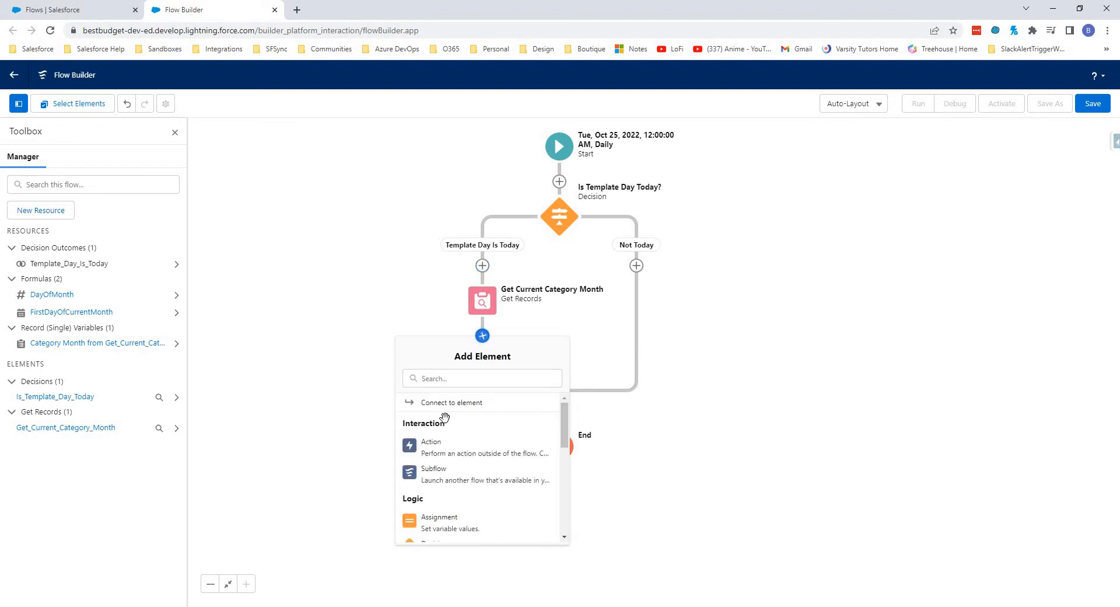
{"action": "left_click", "coordinate": [467, 379]}
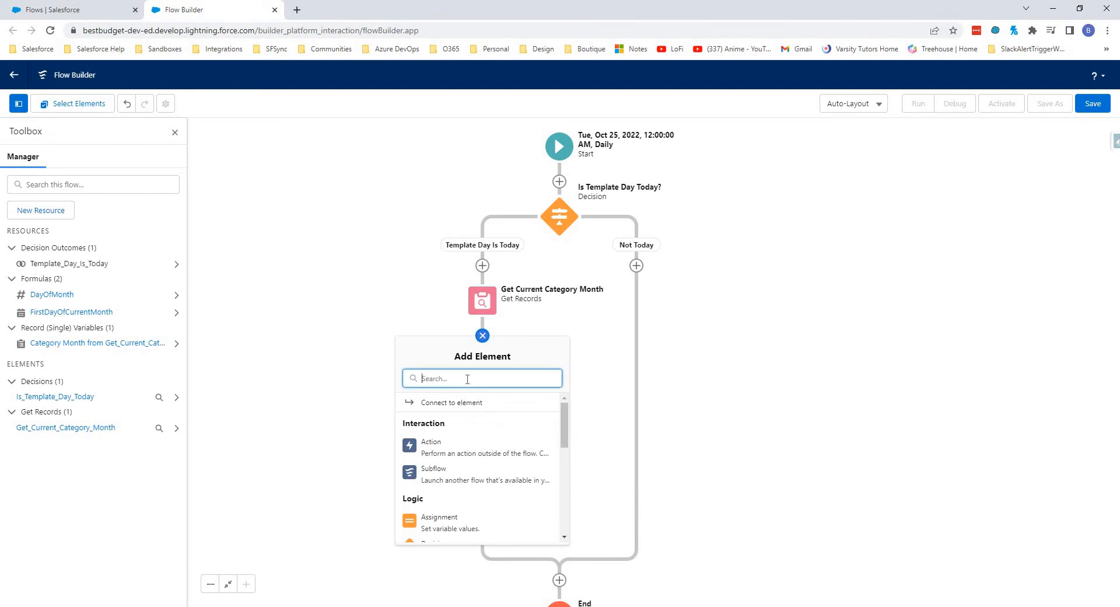
{"action": "type", "text": "crea"}
{"action": "key", "text": "Return"}
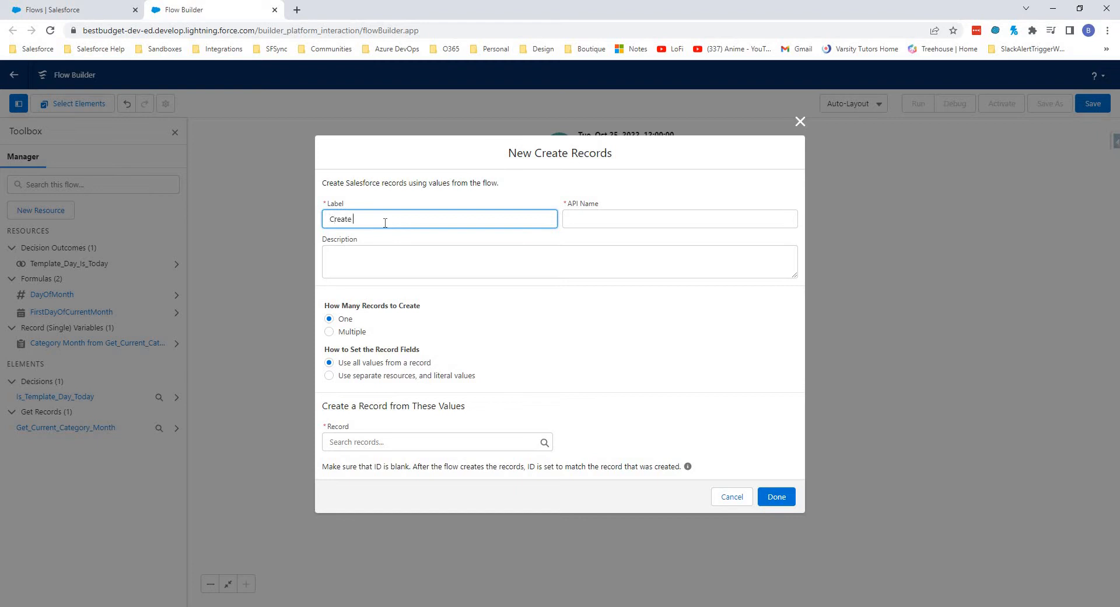
{"action": "type", "text": "Create Known Expense"}
{"action": "key", "text": "Tab"}
Step: Set the record fields to use separate resources and literal values, and choose Expense as the object to create
{"action": "left_click", "coordinate": [353, 362]}
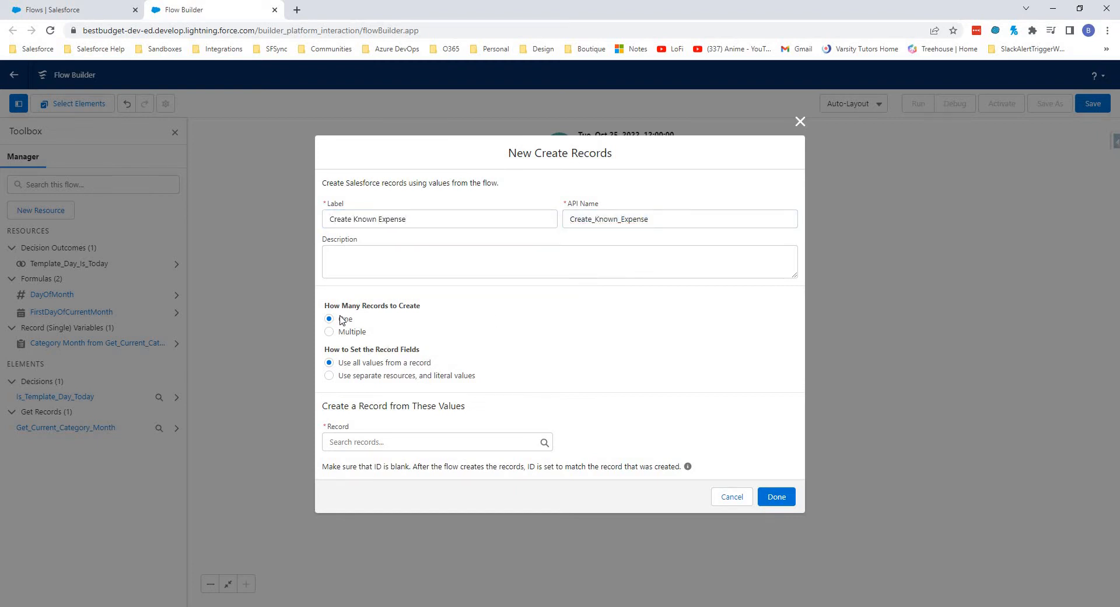
{"action": "left_click", "coordinate": [371, 378]}
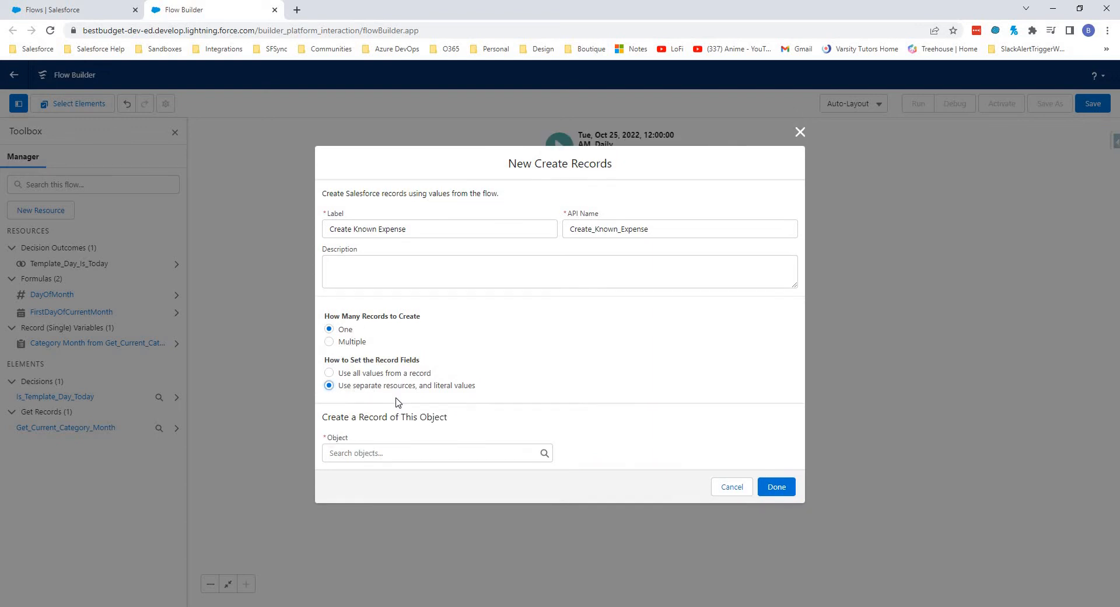
{"action": "left_click", "coordinate": [392, 453]}
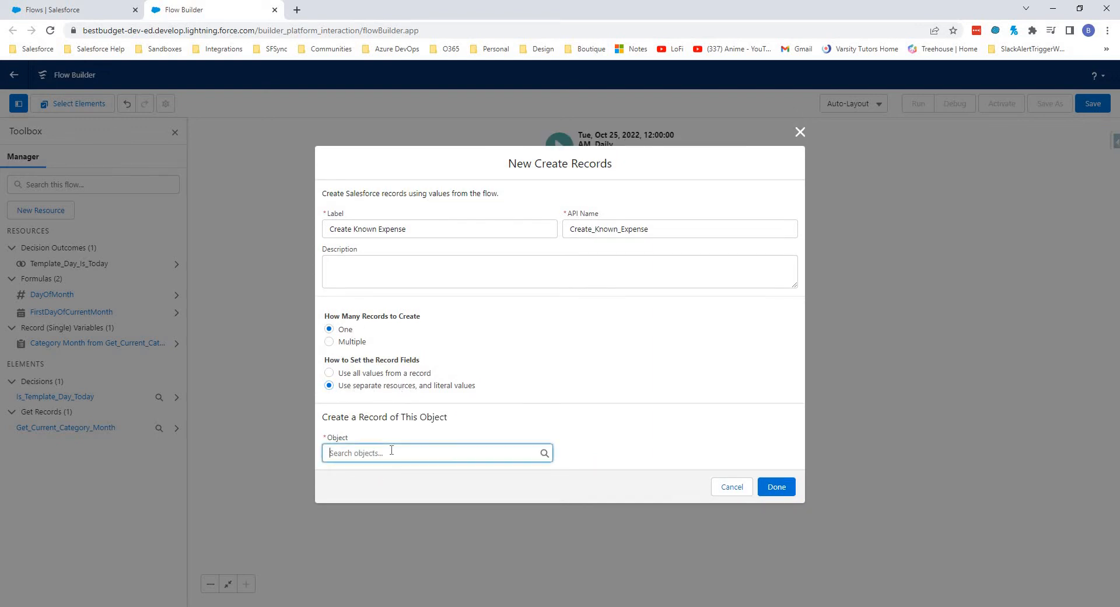
{"action": "type", "text": "expe"}
{"action": "key", "text": "Return"}
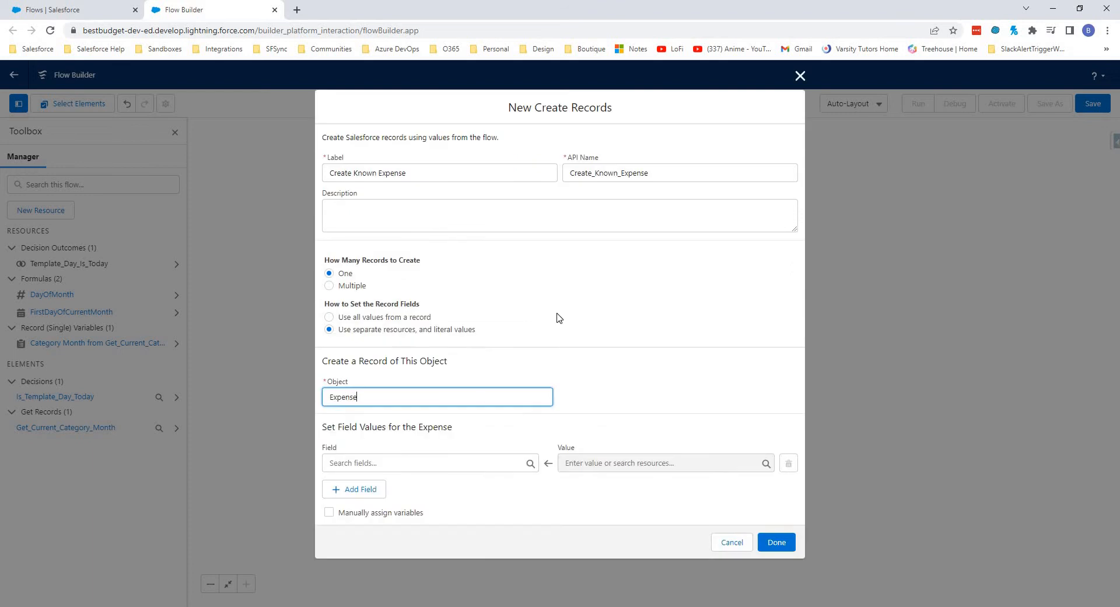
Step: Set the new expense's Amount__c field to $Record > Amount
{"action": "left_click", "coordinate": [395, 465]}
{"action": "key", "text": "Return"}
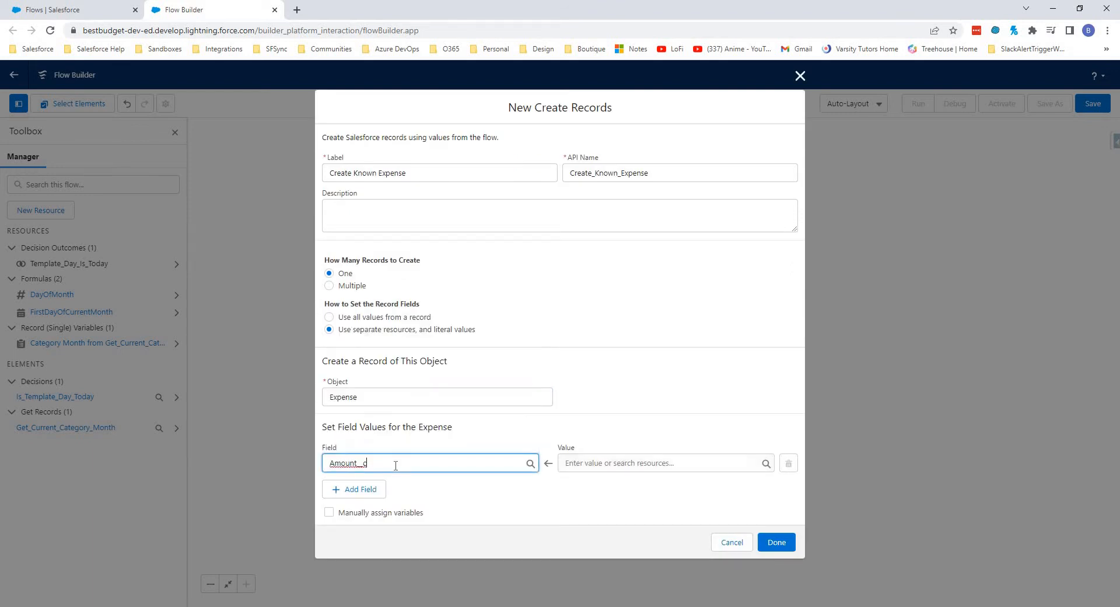
{"action": "key", "text": "Tab"}
{"action": "type", "text": "{!$Record."}
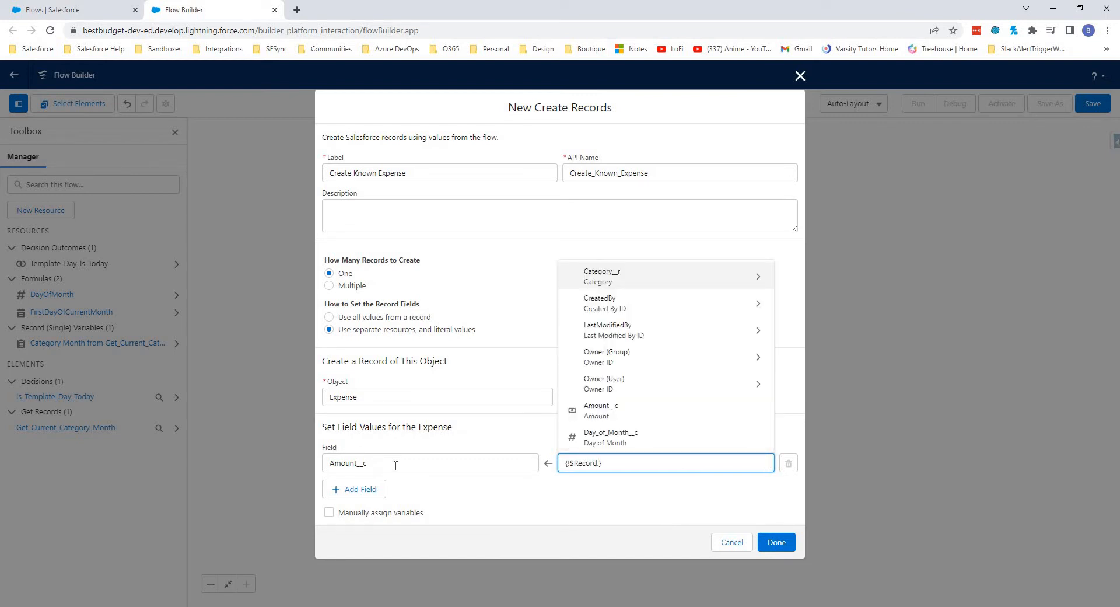
{"action": "type", "text": "Amount__c"}
{"action": "key", "text": "Return"}
{"action": "key", "text": "Tab"}
Step: Add a second field assignment that sets Category_Month__c to the Id of the record from Get_Current_Category_Month
{"action": "key", "text": "Return"}
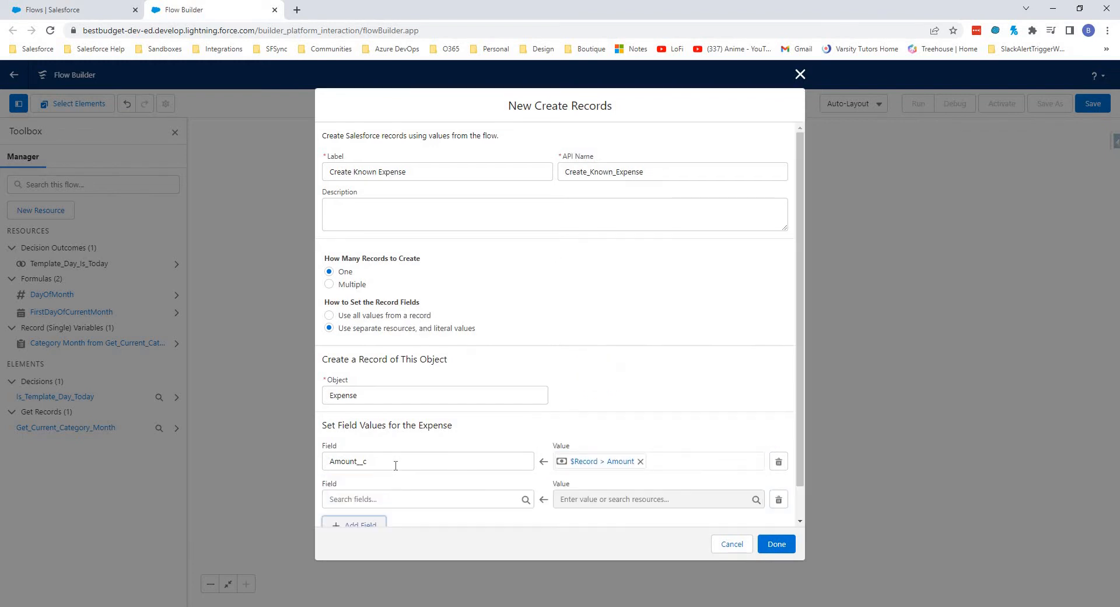
{"action": "key", "text": "shift+Tab"}
{"action": "key", "text": "shift+Tab"}
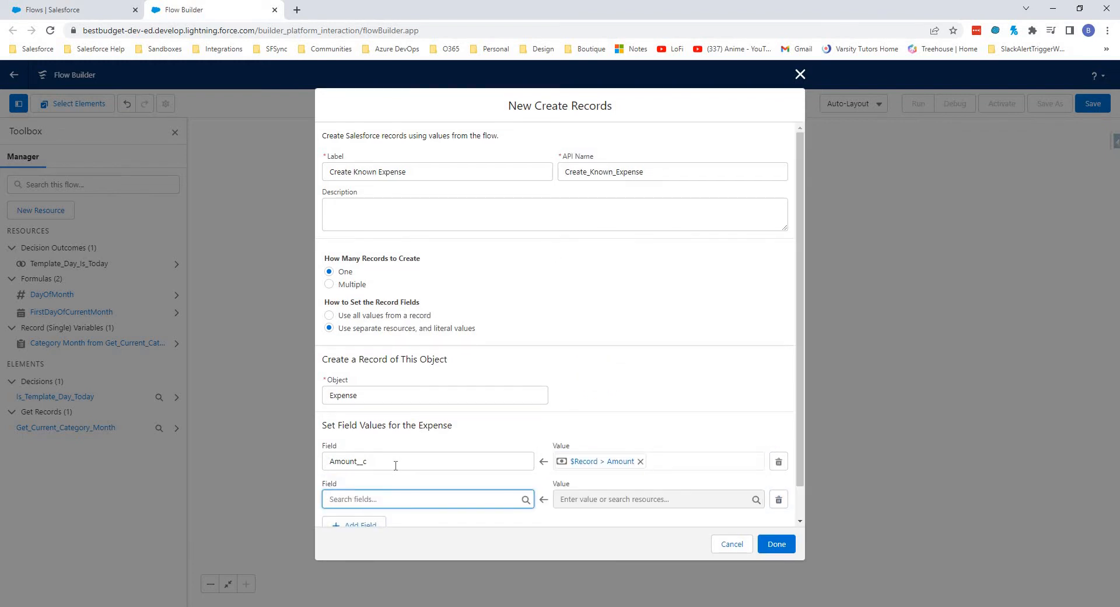
{"action": "type", "text": "ca"}
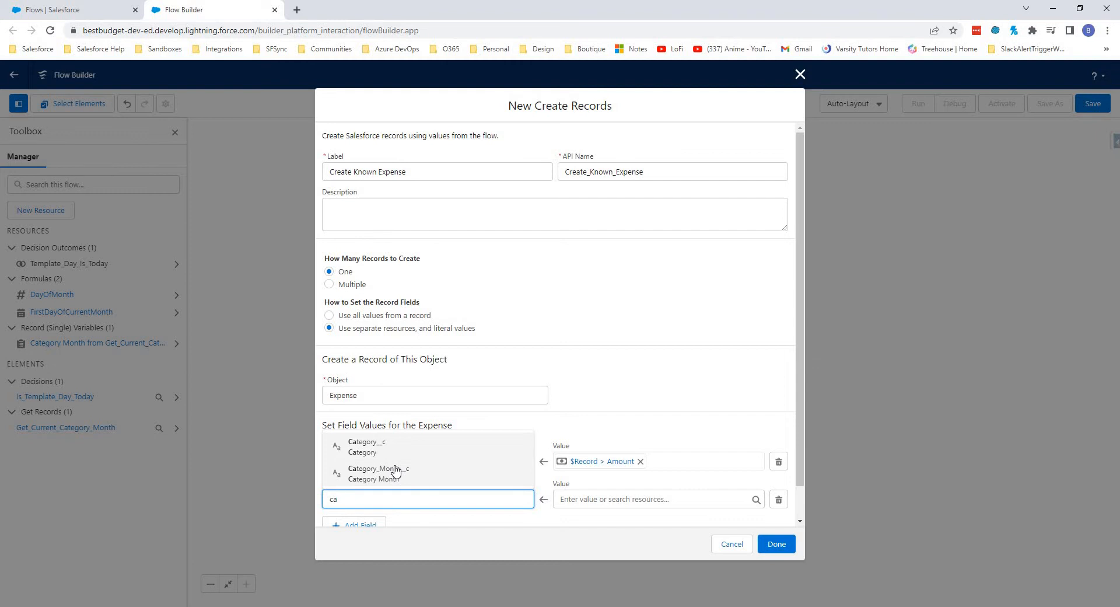
{"action": "left_click", "coordinate": [396, 470]}
{"action": "key", "text": "Tab"}
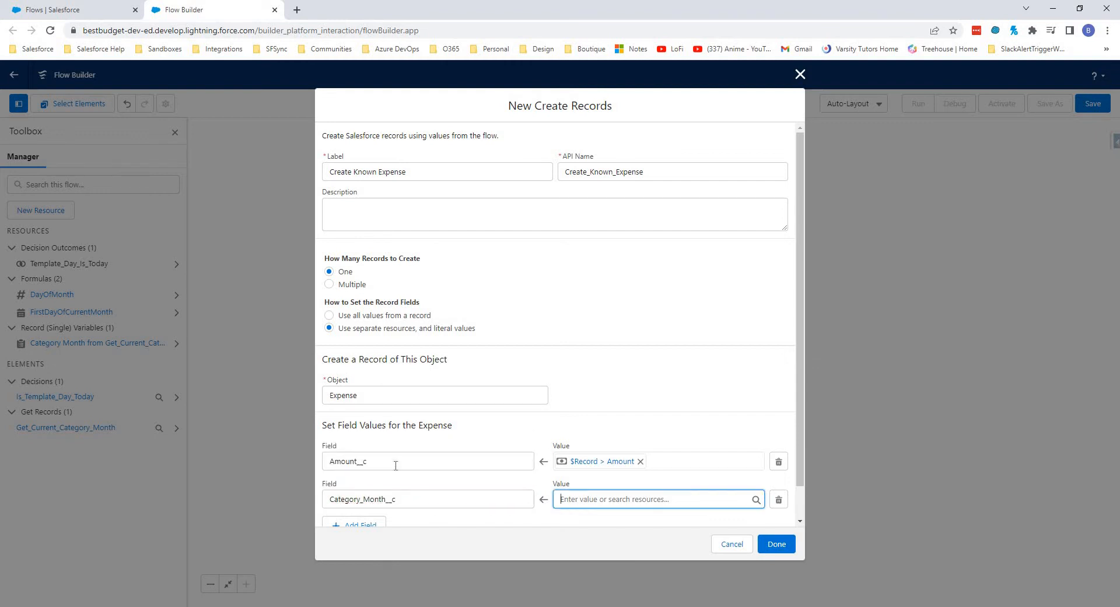
{"action": "type", "text": "get"}
{"action": "key", "text": "Return"}
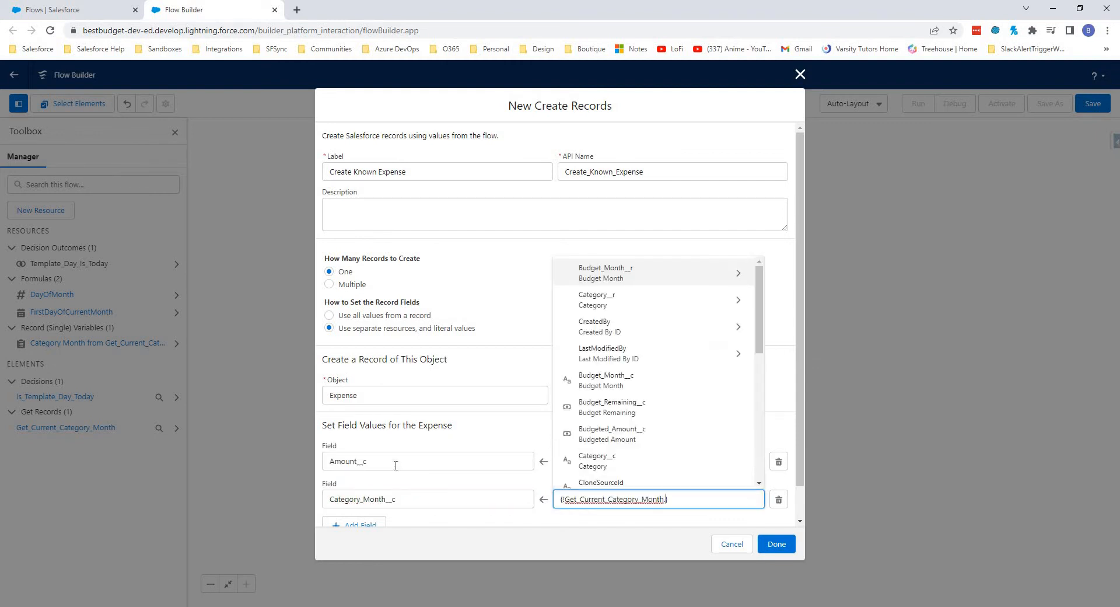
{"action": "type", "text": "Id"}
{"action": "key", "text": "Down"}
{"action": "key", "text": "Down"}
{"action": "key", "text": "Down"}
{"action": "key", "text": "Down"}
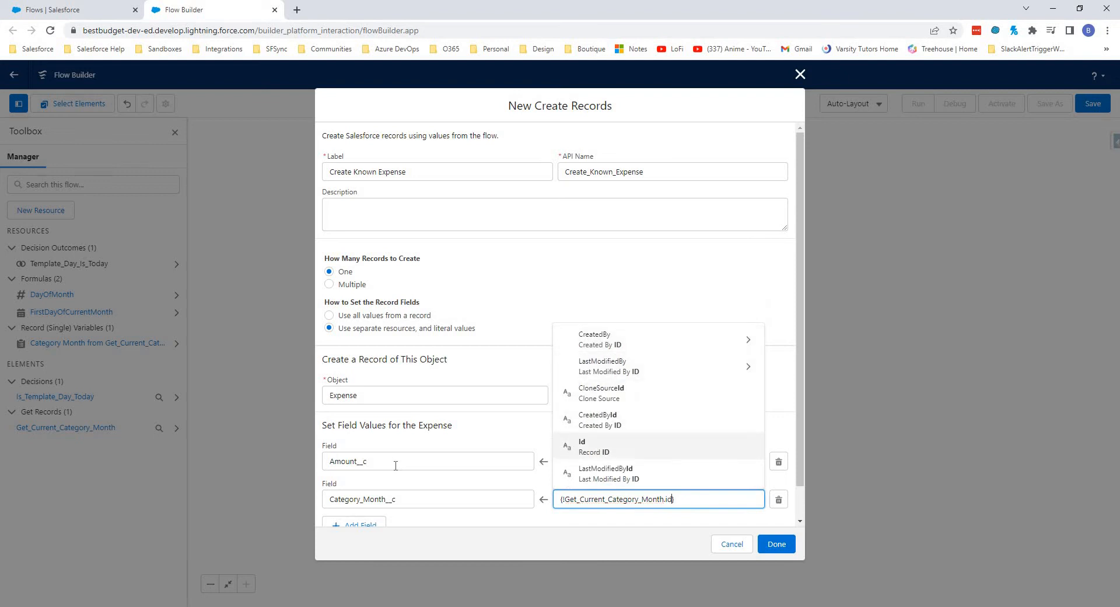
{"action": "key", "text": "Return"}
Step: Add a third field assignment setting Category__c to $Record > Category, and add an empty fourth field row
{"action": "key", "text": "Tab"}
{"action": "key", "text": "Tab"}
{"action": "key", "text": "Return"}
{"action": "key", "text": "shift+Tab"}
{"action": "key", "text": "shift+Tab"}
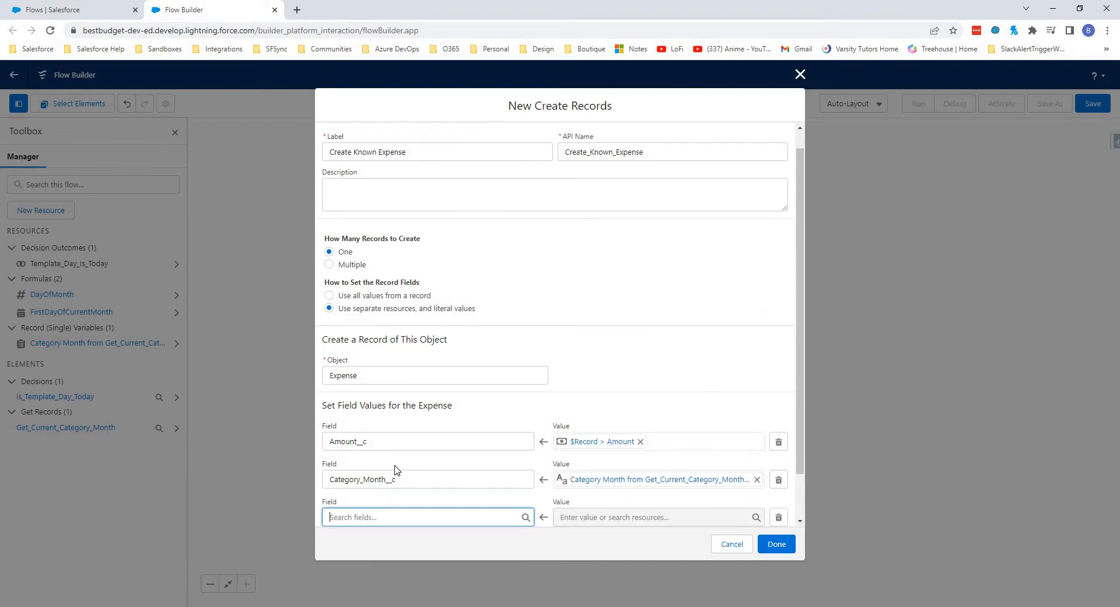
{"action": "type", "text": "cat"}
{"action": "key", "text": "Return"}
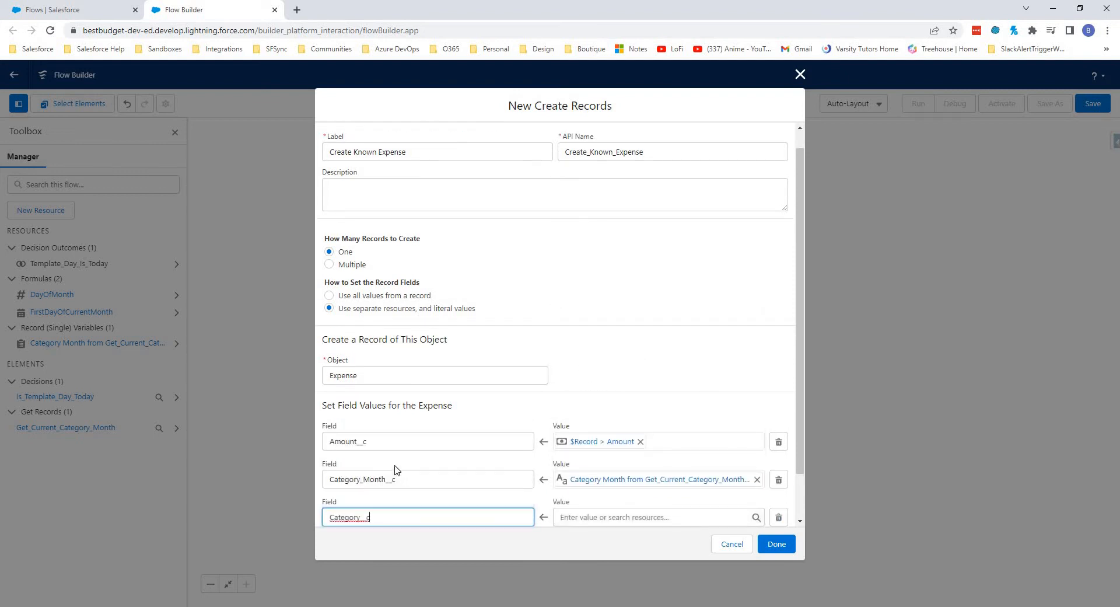
{"action": "key", "text": "Tab"}
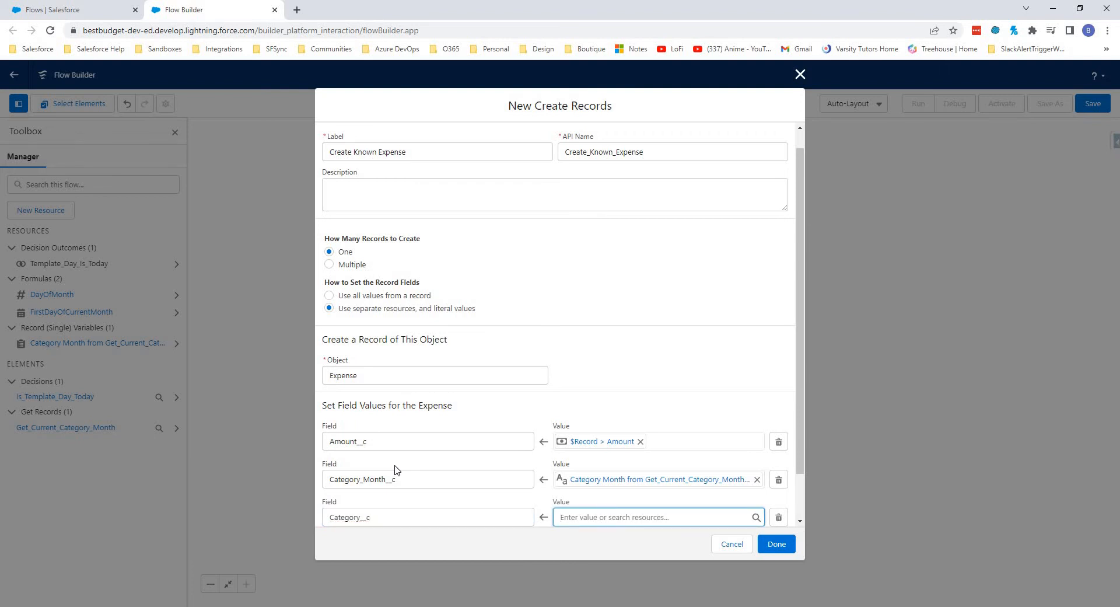
{"action": "type", "text": "{!$Record."}
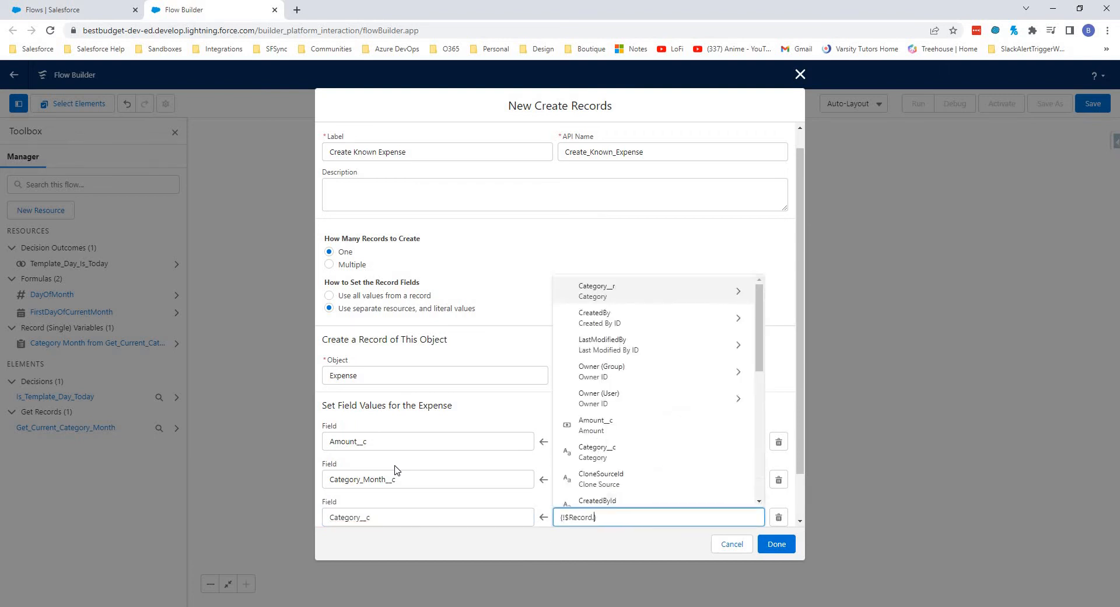
{"action": "type", "text": "category__c}"}
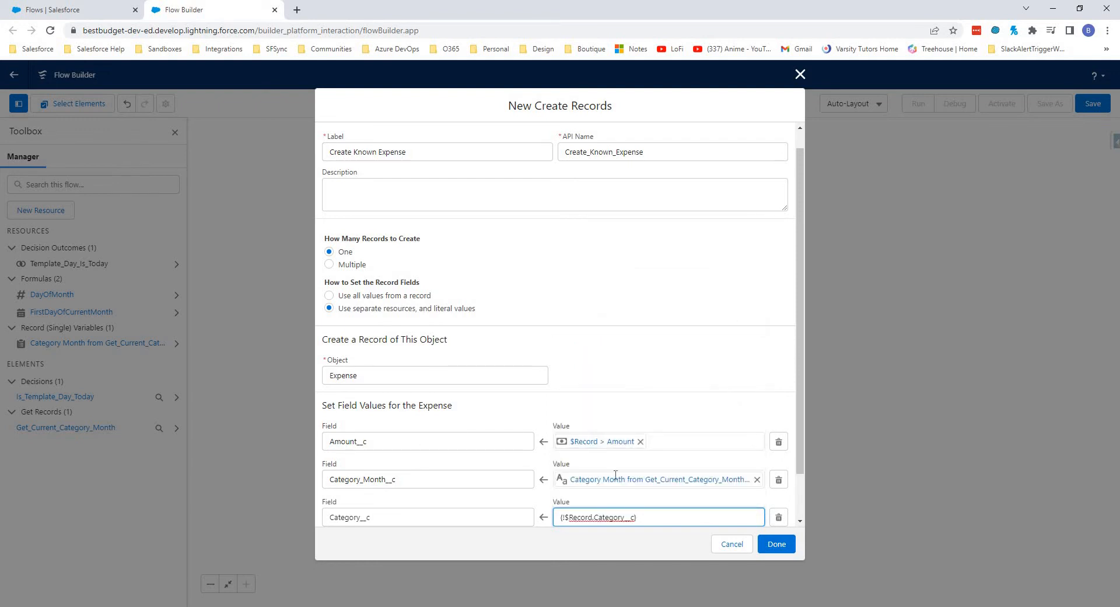
{"action": "scroll", "coordinate": [615, 475], "scroll_direction": "down", "scroll_amount": 2}
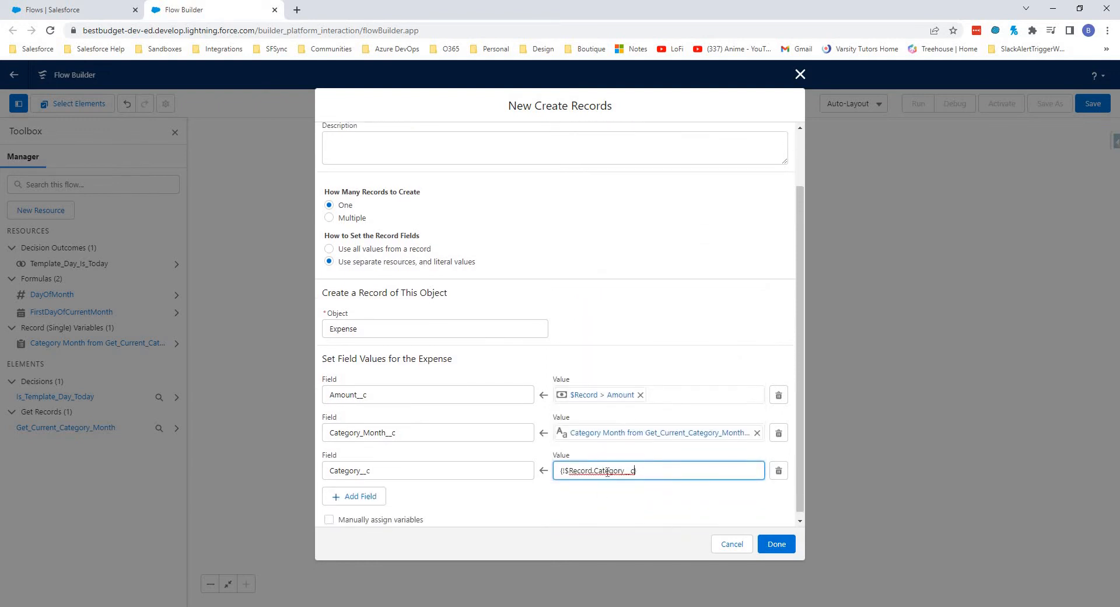
{"action": "left_click", "coordinate": [384, 493]}
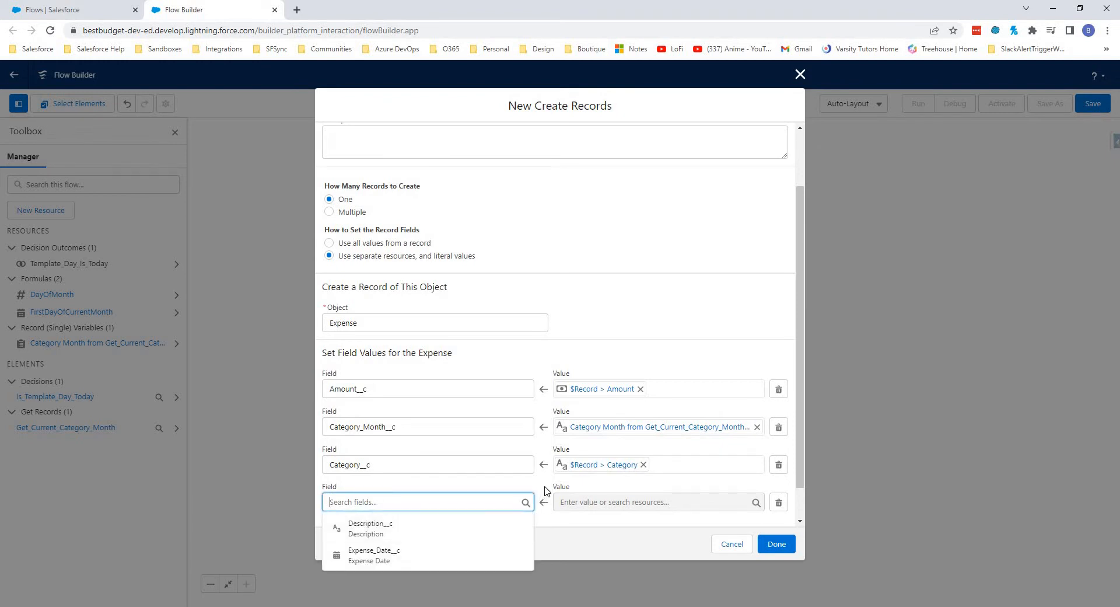
Step: Set the fourth field assignment's Description__c to $Record > Expense Template Name
{"action": "type", "text": "des"}
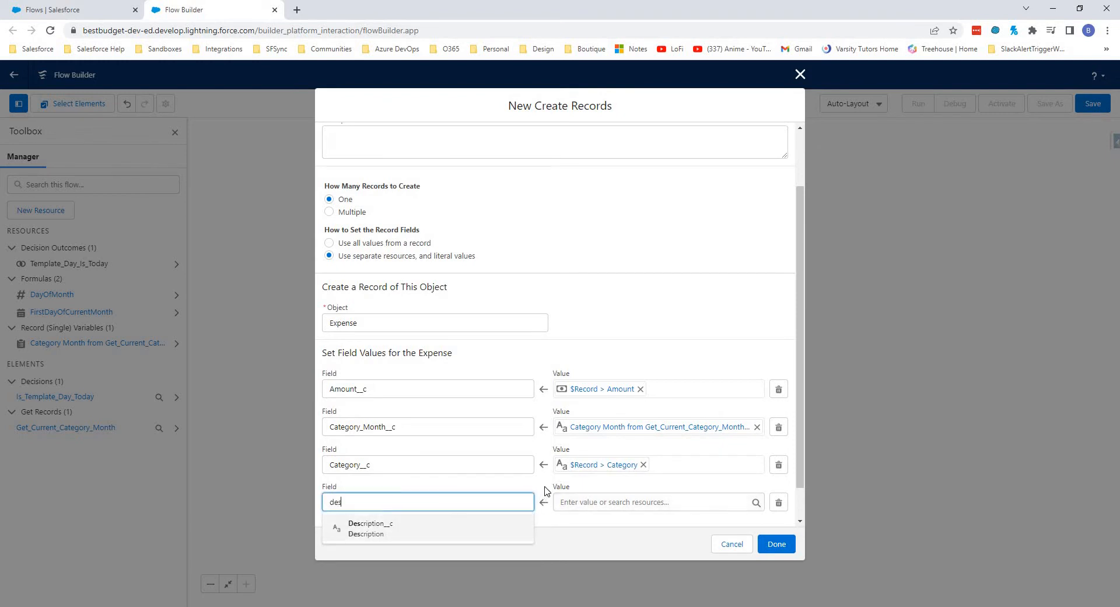
{"action": "key", "text": "Return"}
{"action": "key", "text": "Tab"}
{"action": "type", "text": "rec"}
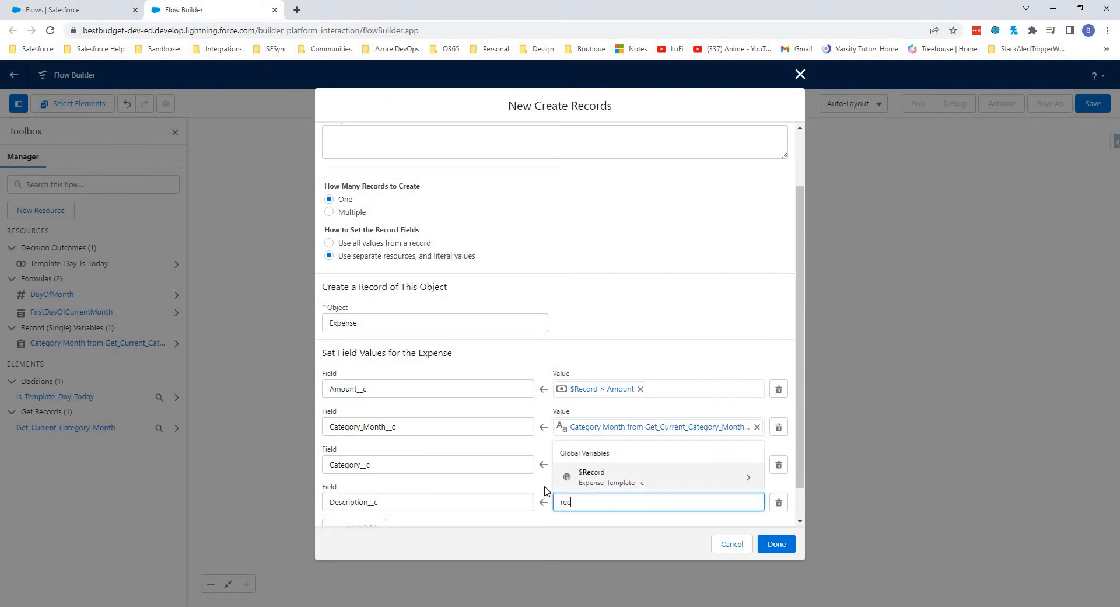
{"action": "key", "text": "Return"}
{"action": "type", "text": "nam"}
{"action": "key", "text": "Return"}
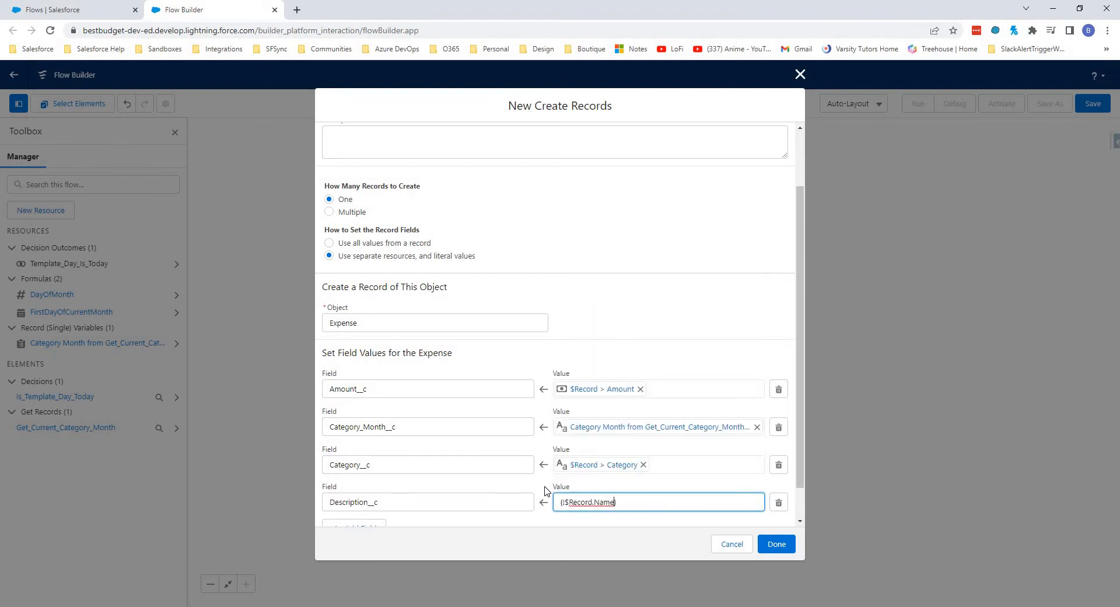
{"action": "key", "text": "Tab"}
Step: Add a fifth field assignment setting Expense_Date__c to $Record > Current Month Expense Date, and finish the Create Records element
{"action": "key", "text": "Tab"}
{"action": "key", "text": "Return"}
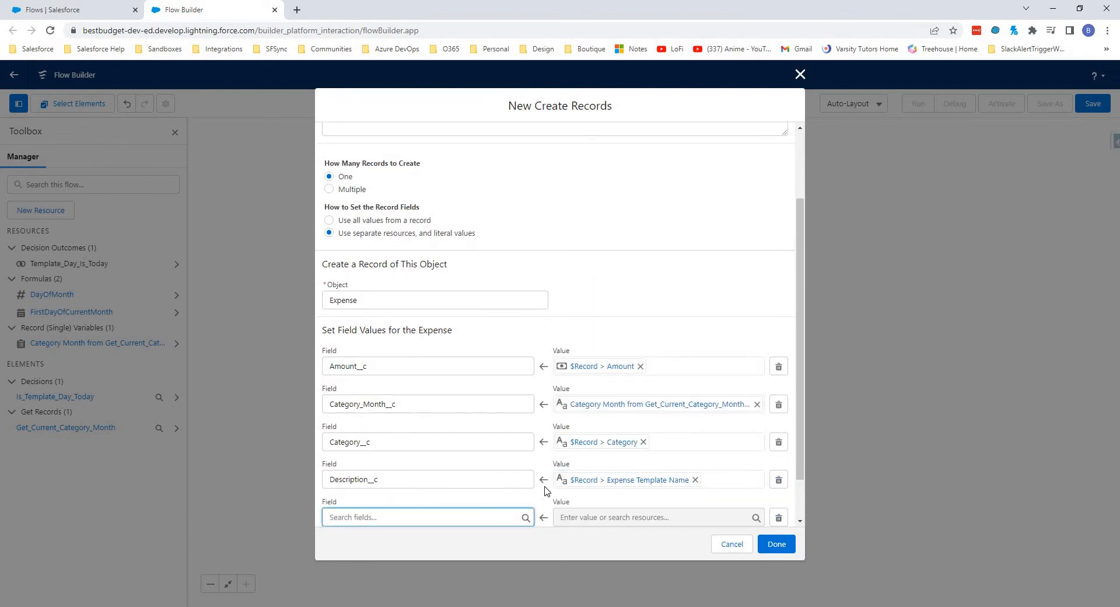
{"action": "type", "text": "ex"}
{"action": "key", "text": "Return"}
{"action": "key", "text": "Tab"}
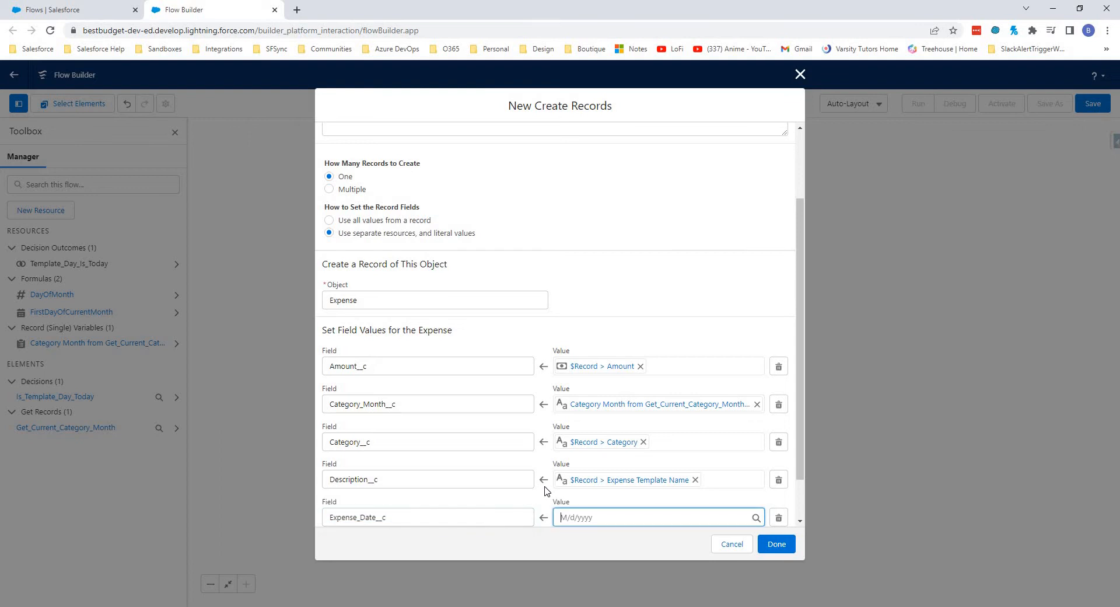
{"action": "type", "text": "rec"}
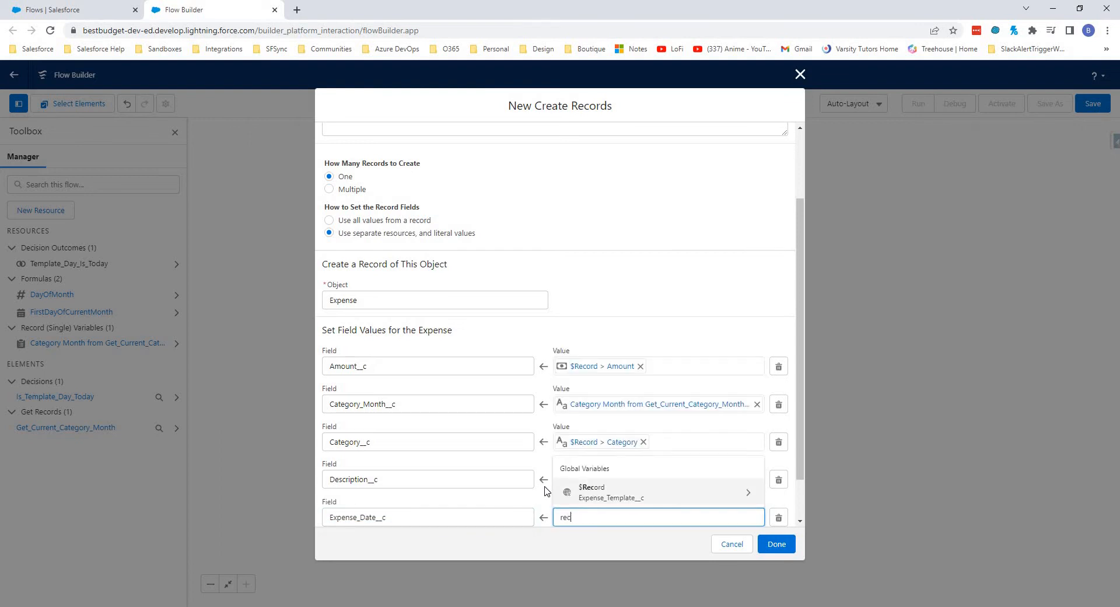
{"action": "key", "text": "Return"}
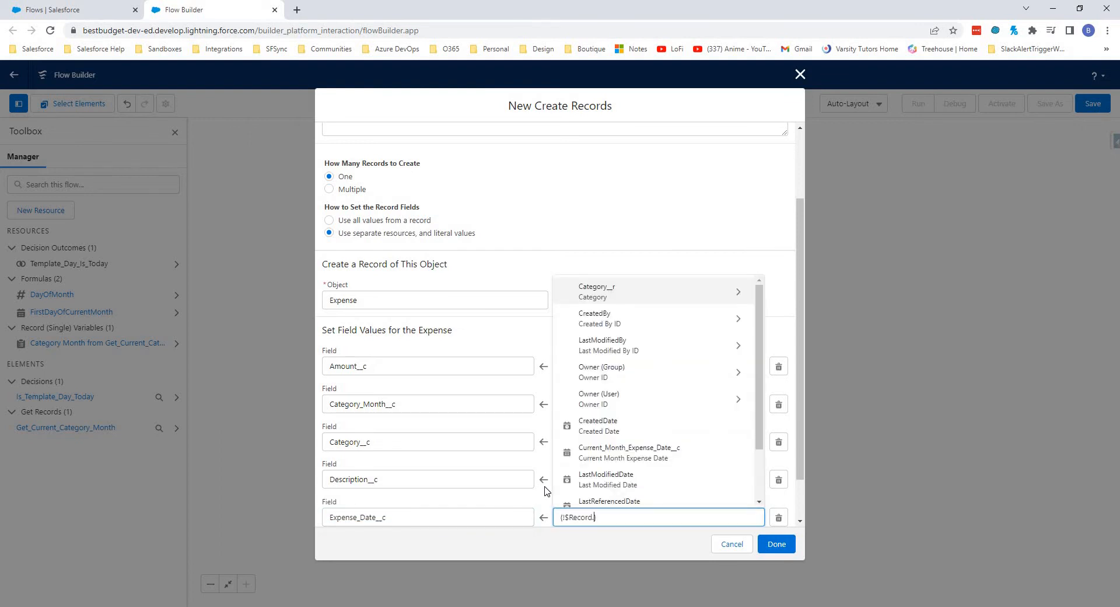
{"action": "type", "text": "cur"}
{"action": "key", "text": "Return"}
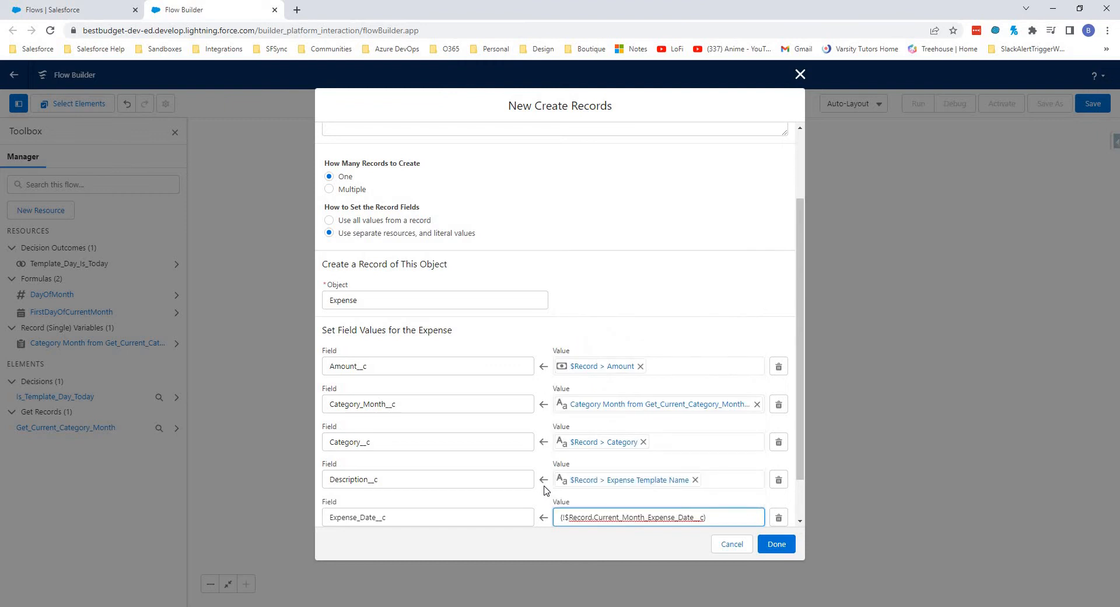
{"action": "left_click", "coordinate": [544, 490]}
{"action": "scroll", "coordinate": [540, 498], "scroll_direction": "down", "scroll_amount": 1}
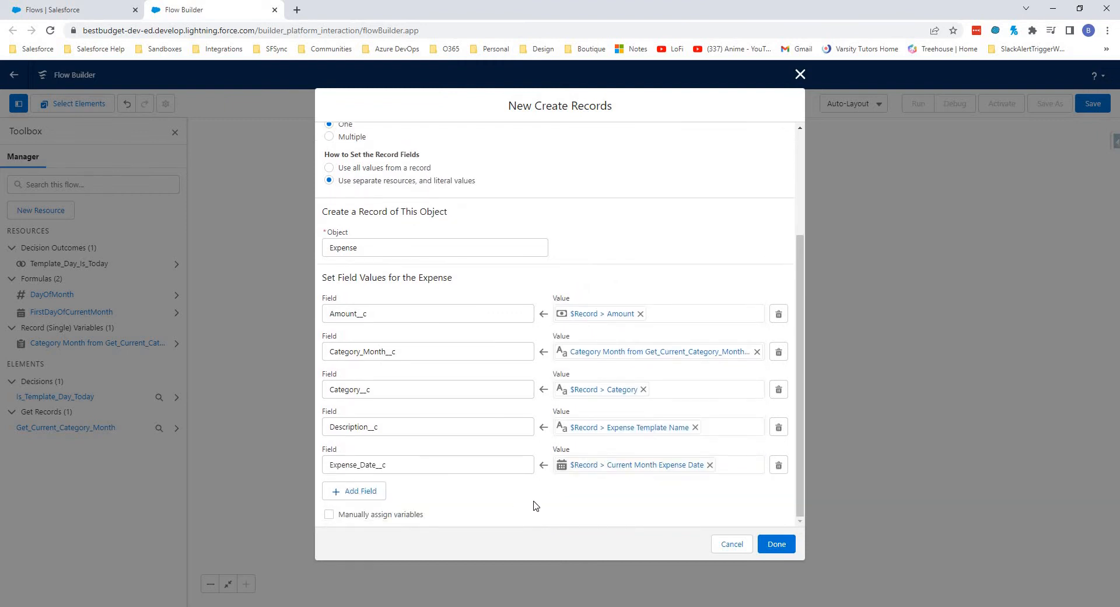
{"action": "left_click", "coordinate": [776, 544]}
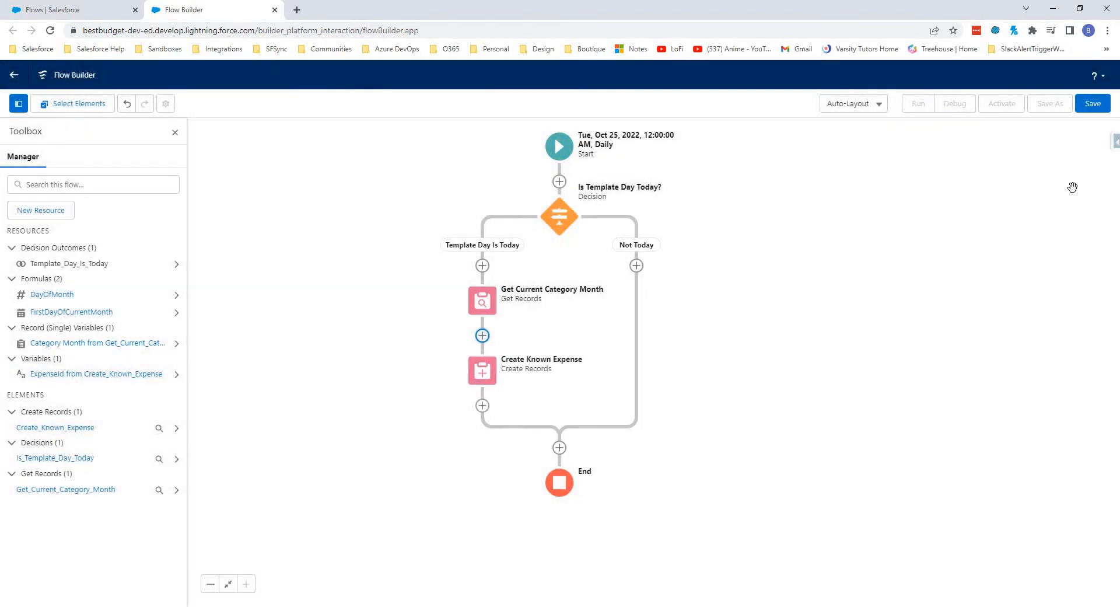
Step: Save the flow as "Known Expense Creator" with the description "Creates known expense record from expense templates."
{"action": "left_click", "coordinate": [1093, 103]}
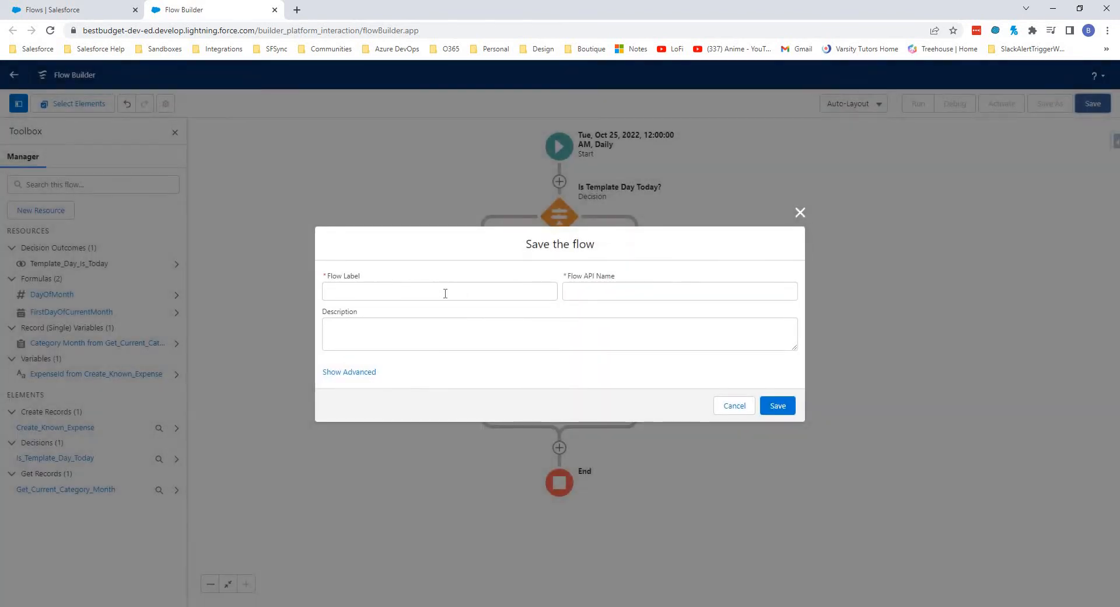
{"action": "left_click", "coordinate": [446, 293]}
{"action": "type", "text": "Known"}
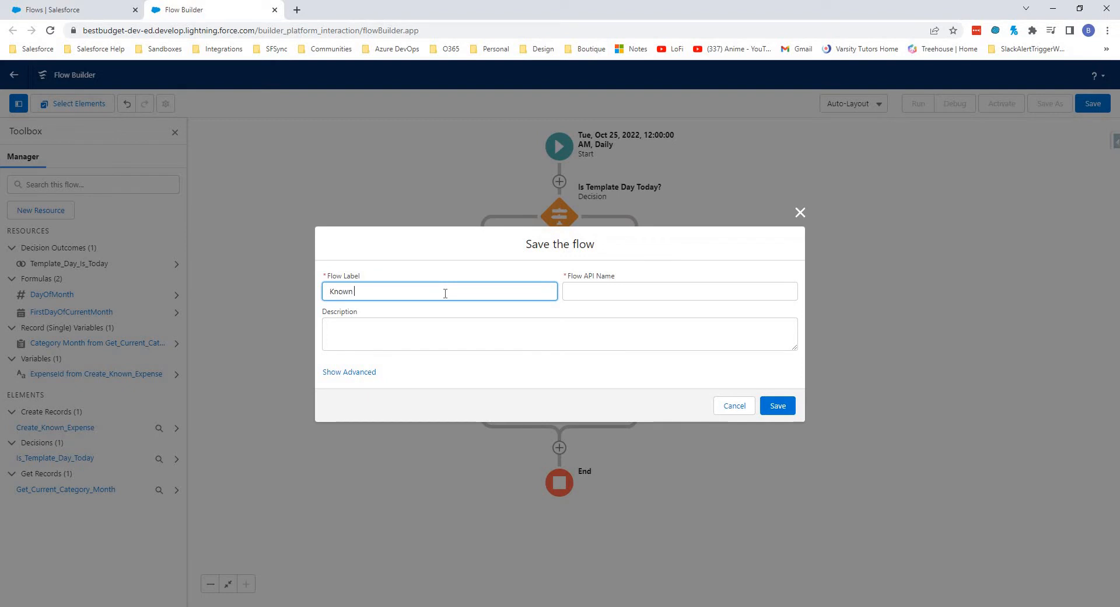
{"action": "type", "text": " Expense Creator"}
{"action": "key", "text": "Tab"}
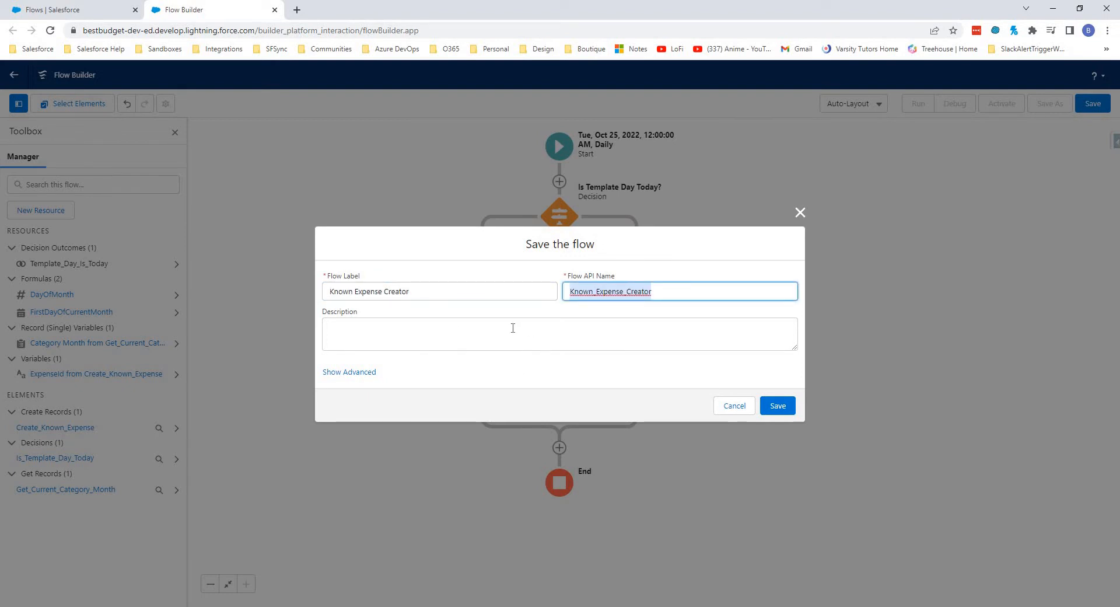
{"action": "left_click", "coordinate": [513, 328]}
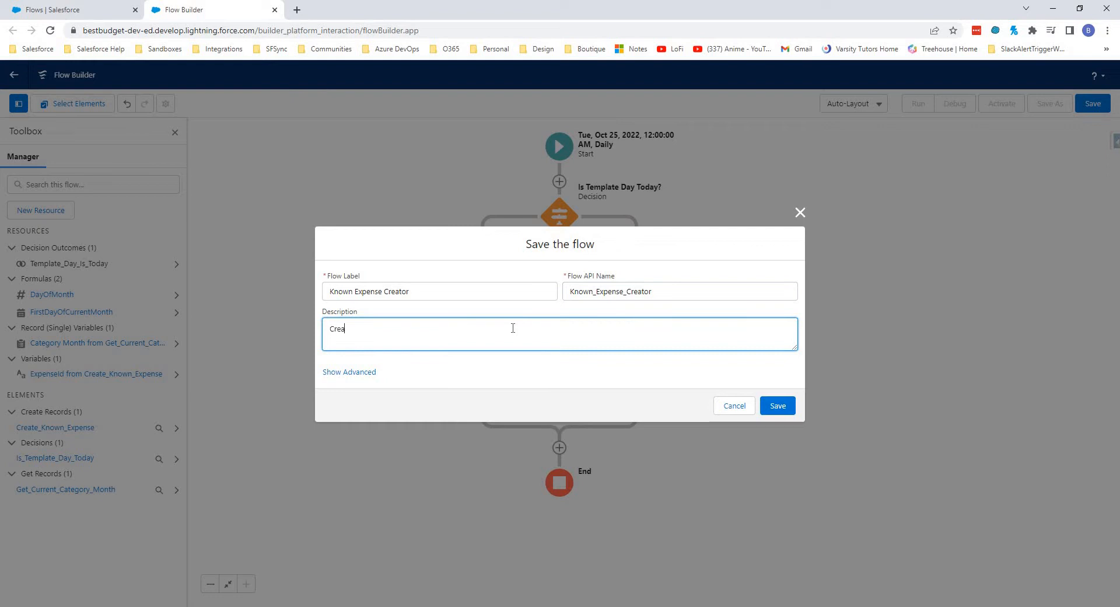
{"action": "type", "text": "Creates known expense record from expense templates."}
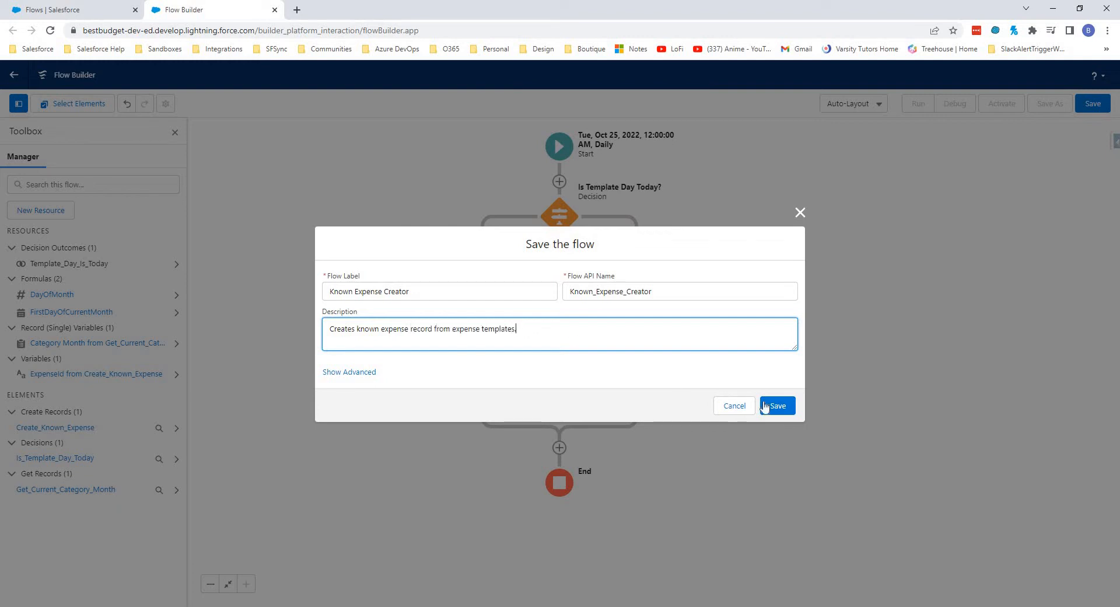
{"action": "left_click", "coordinate": [776, 408]}
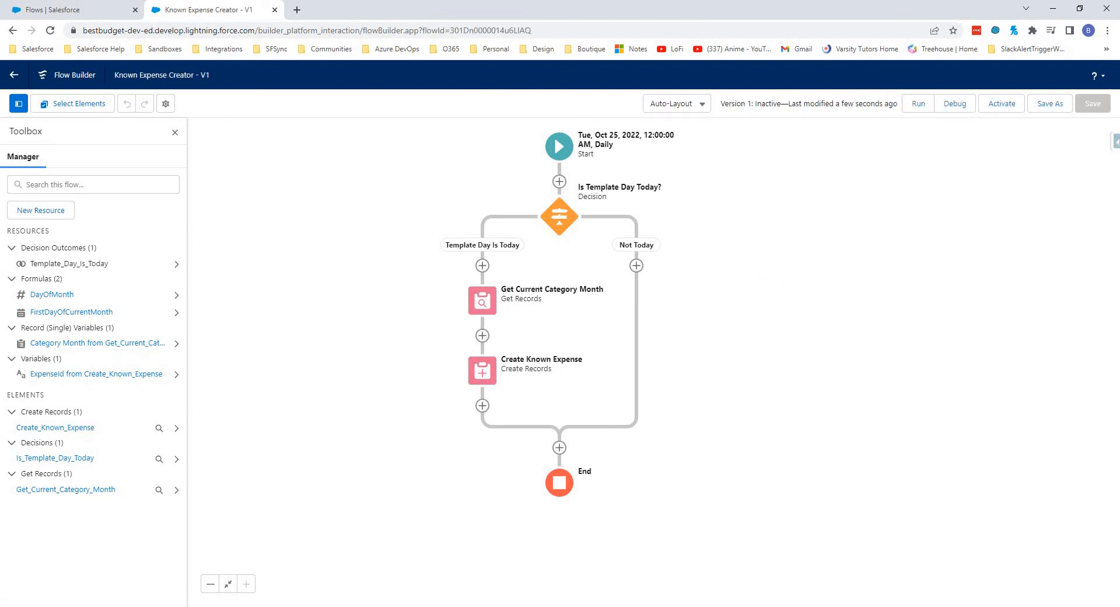
Step: Switch from Setup to the Budget App, show the Categories list, and close the Guidance Center
{"action": "left_click", "coordinate": [65, 11]}
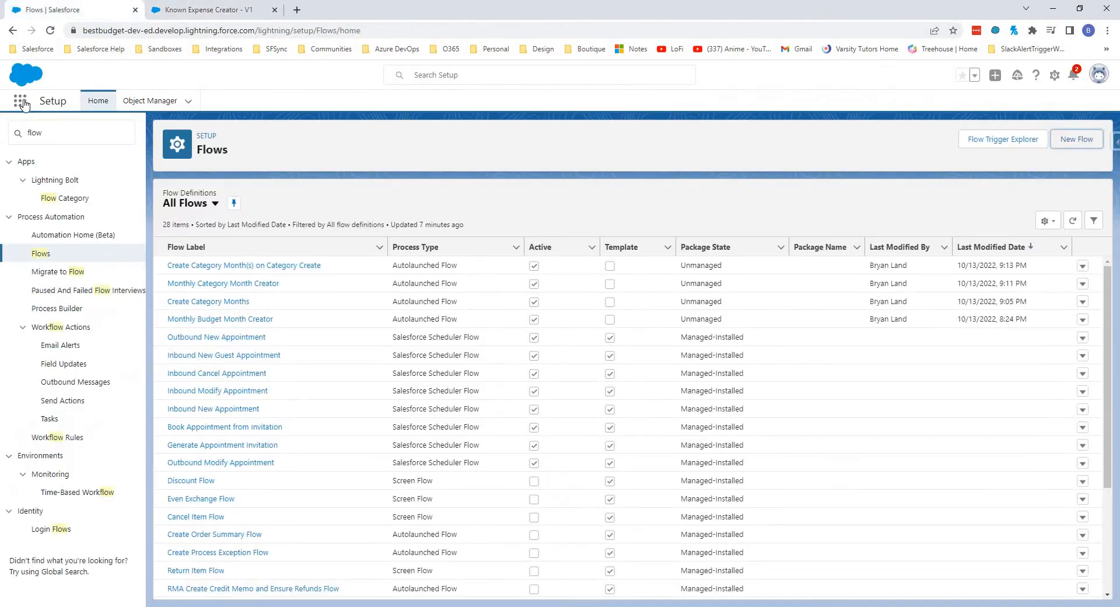
{"action": "left_click", "coordinate": [21, 102]}
{"action": "type", "text": "b"}
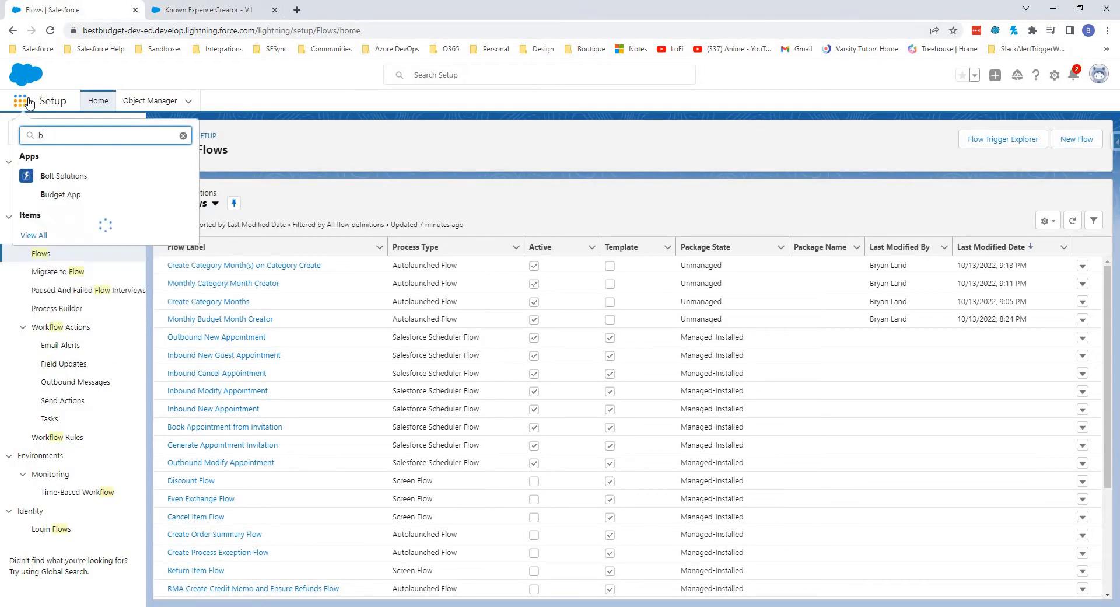
{"action": "type", "text": "ud"}
{"action": "key", "text": "Return"}
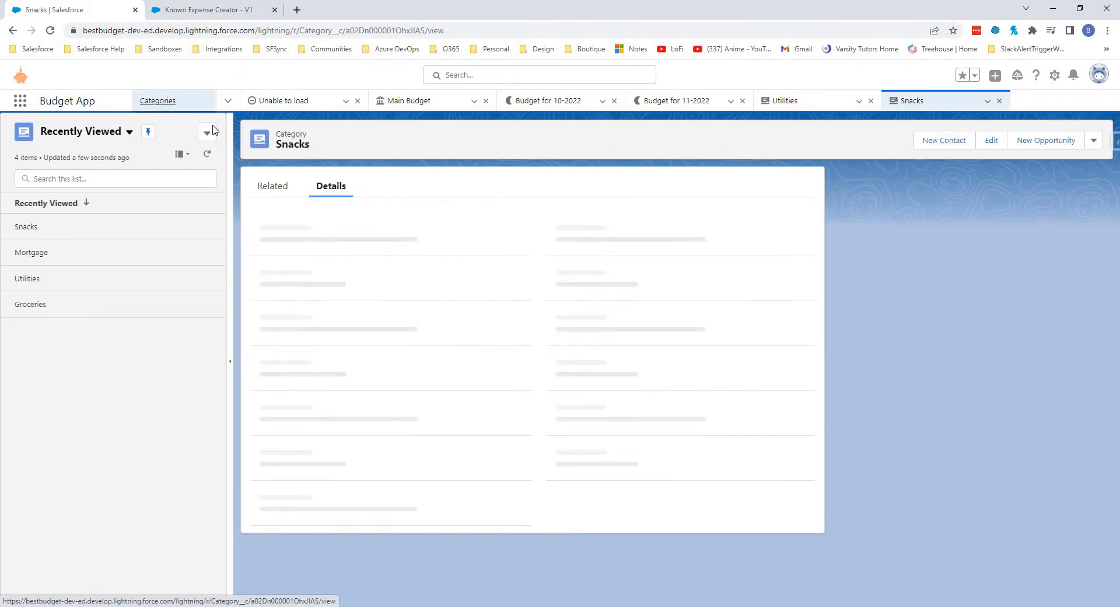
{"action": "left_click", "coordinate": [164, 101]}
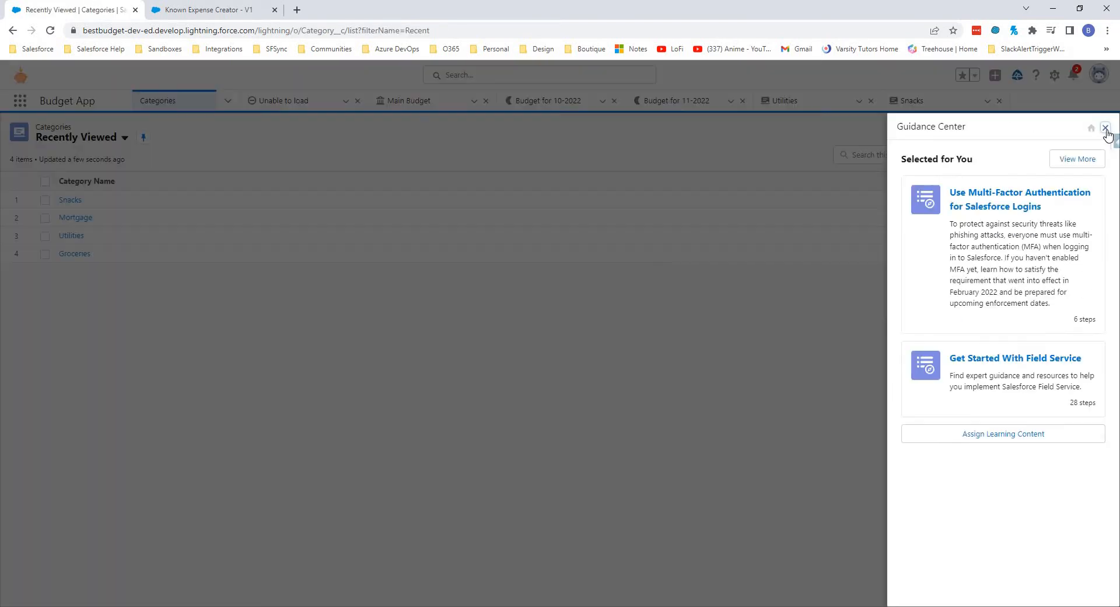
{"action": "left_click", "coordinate": [1105, 129]}
Step: Create a category named Entertainment with a Default Budget of 200, assigned to Main Budget
{"action": "left_click", "coordinate": [1052, 135]}
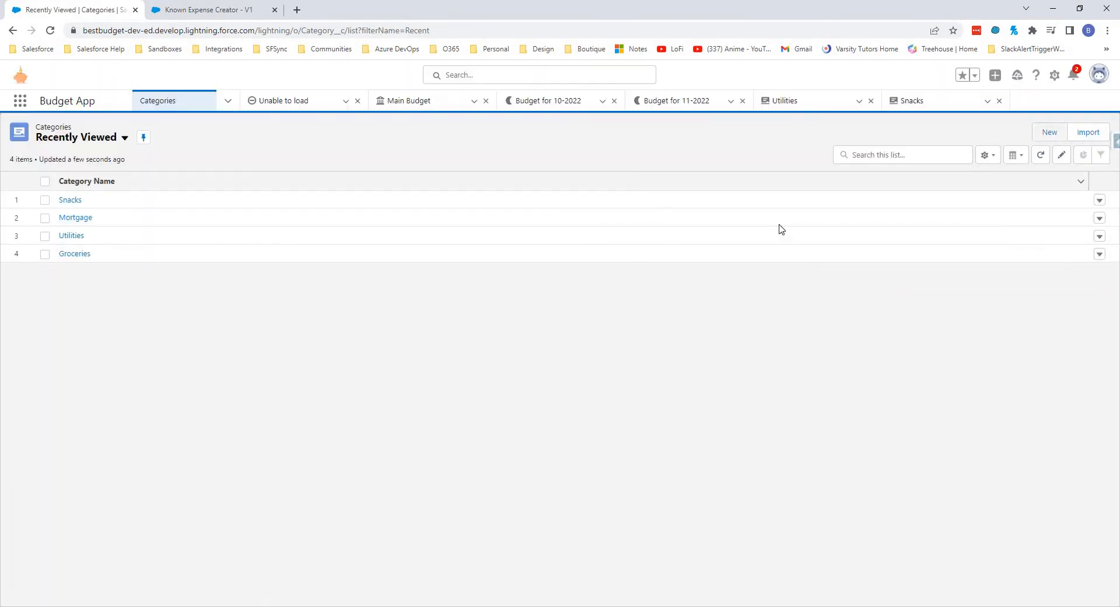
{"action": "left_click", "coordinate": [528, 205]}
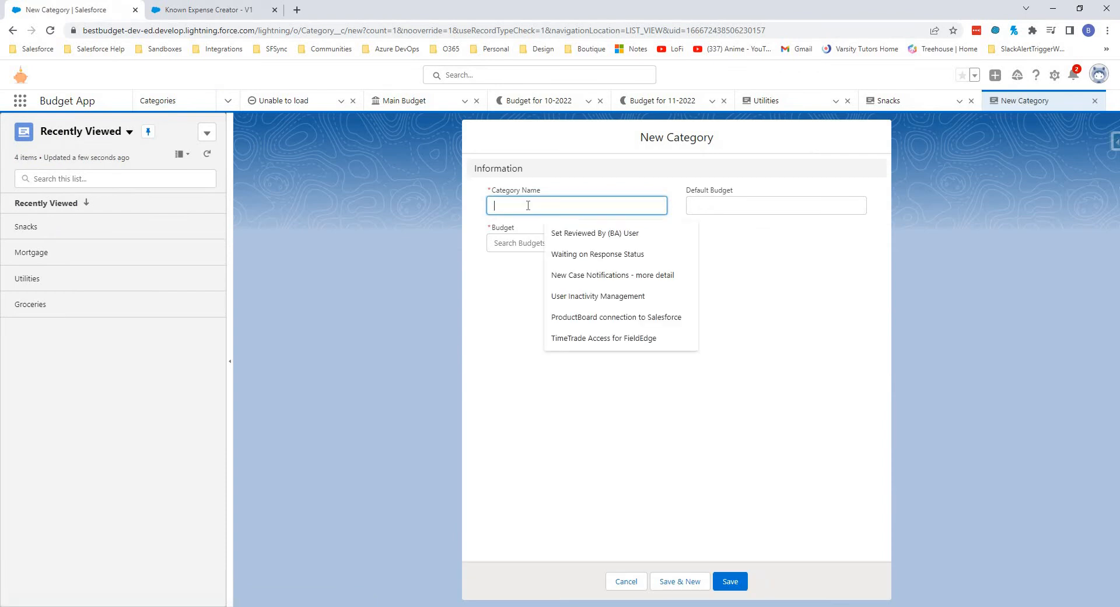
{"action": "type", "text": "E"}
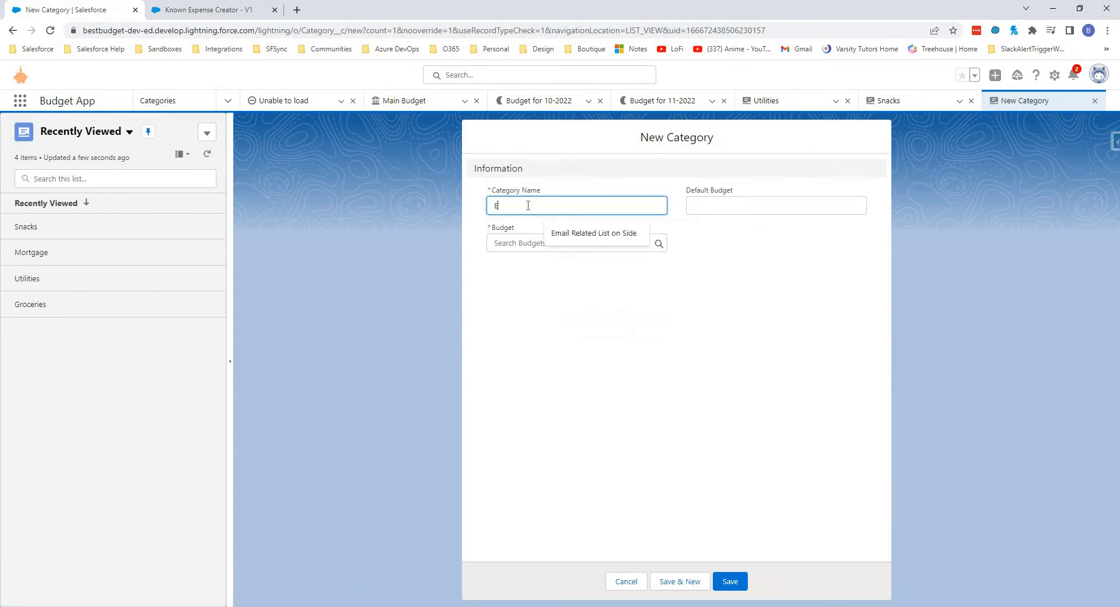
{"action": "type", "text": "ntertainment"}
{"action": "key", "text": "Tab"}
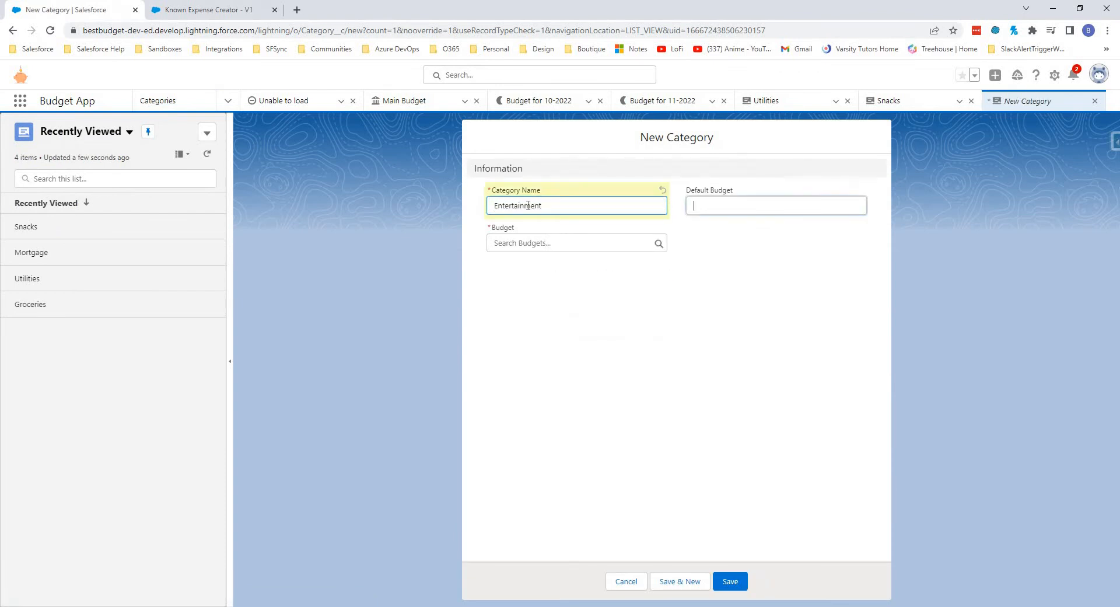
{"action": "type", "text": "200"}
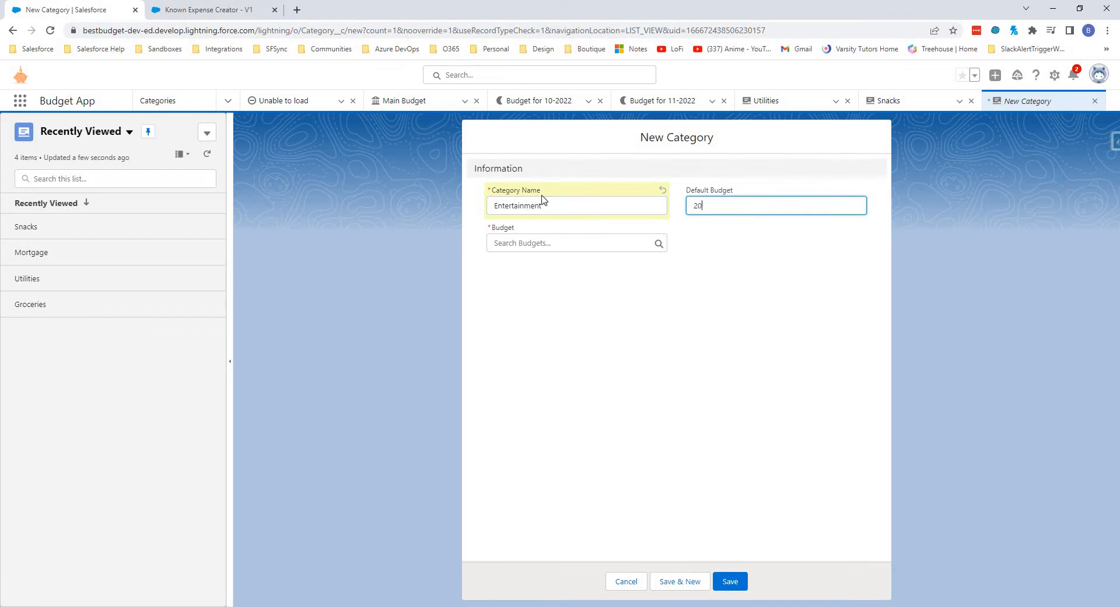
{"action": "left_click", "coordinate": [514, 243]}
{"action": "left_click", "coordinate": [537, 286]}
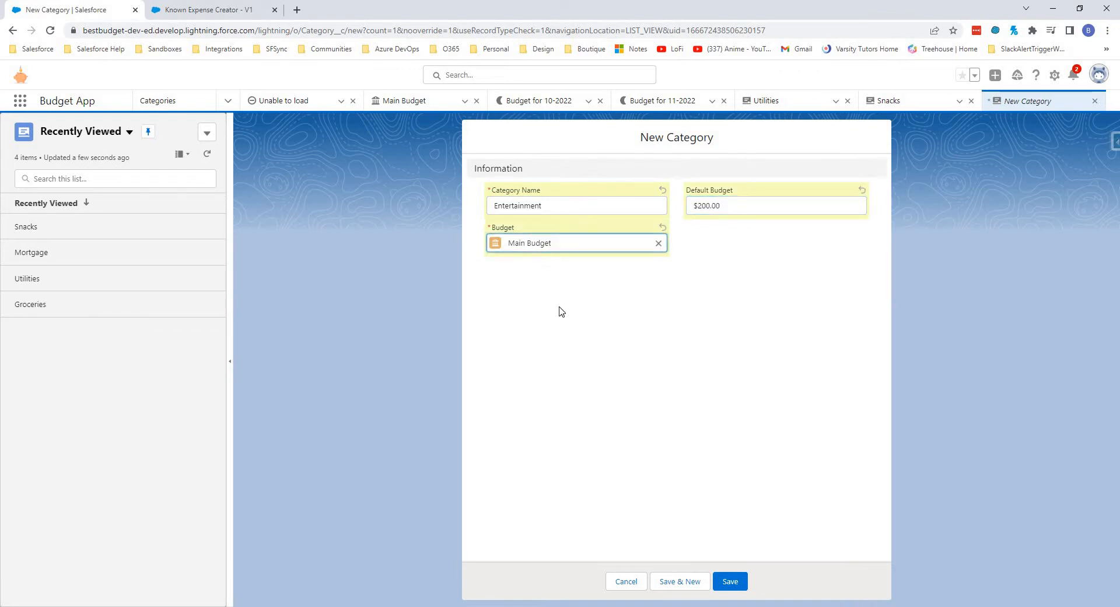
{"action": "left_click", "coordinate": [727, 581]}
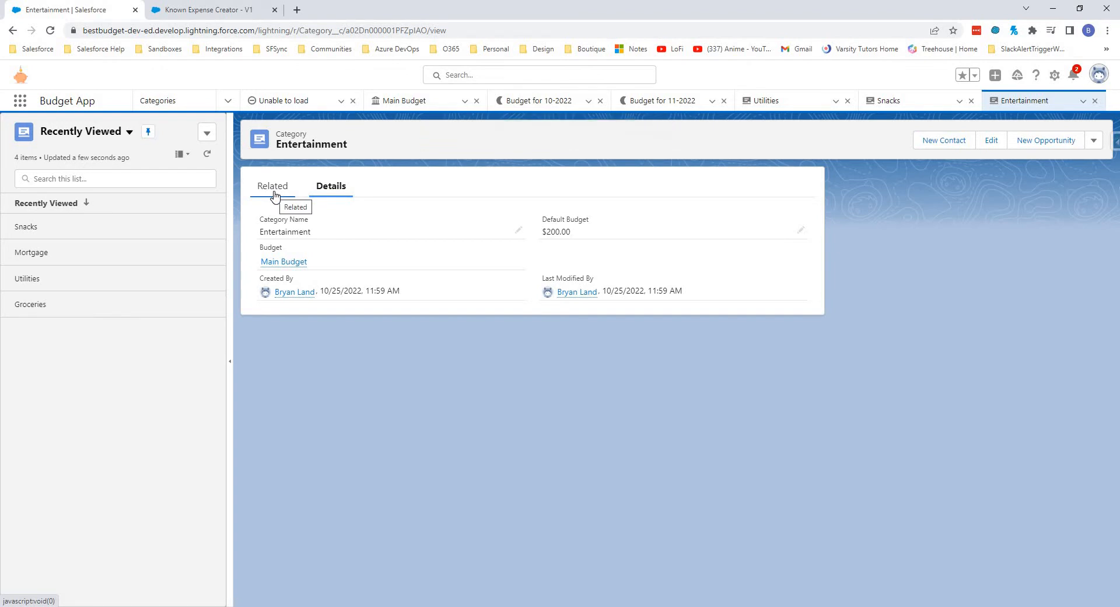
Step: Add a Netflix known expense template to the Entertainment category with Amount 20 and Day of Month 25, and return to the category
{"action": "left_click", "coordinate": [275, 192]}
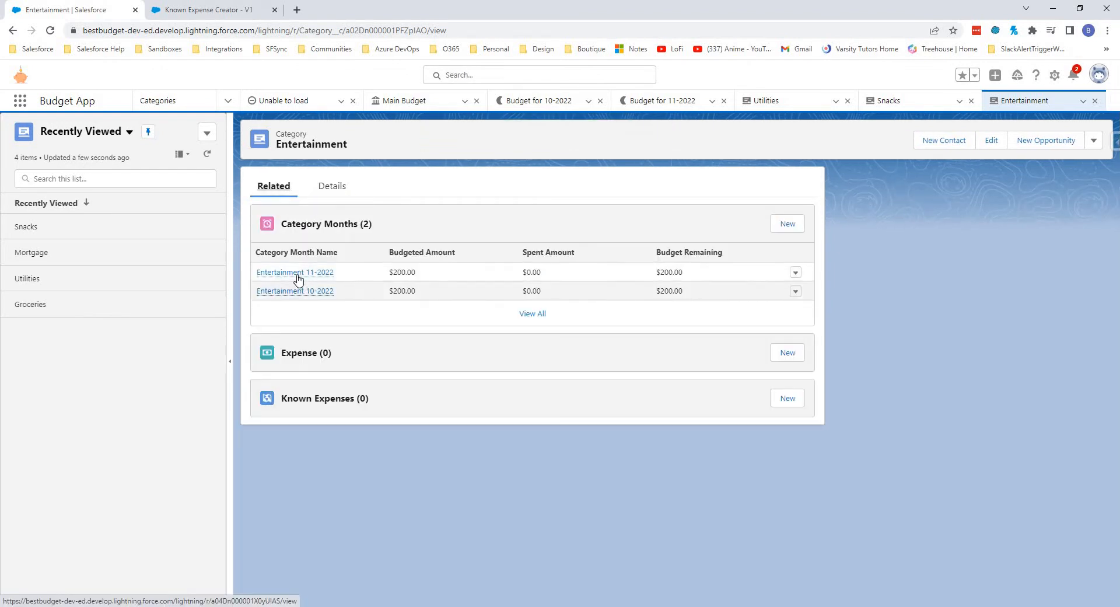
{"action": "mouse_move", "coordinate": [296, 292]}
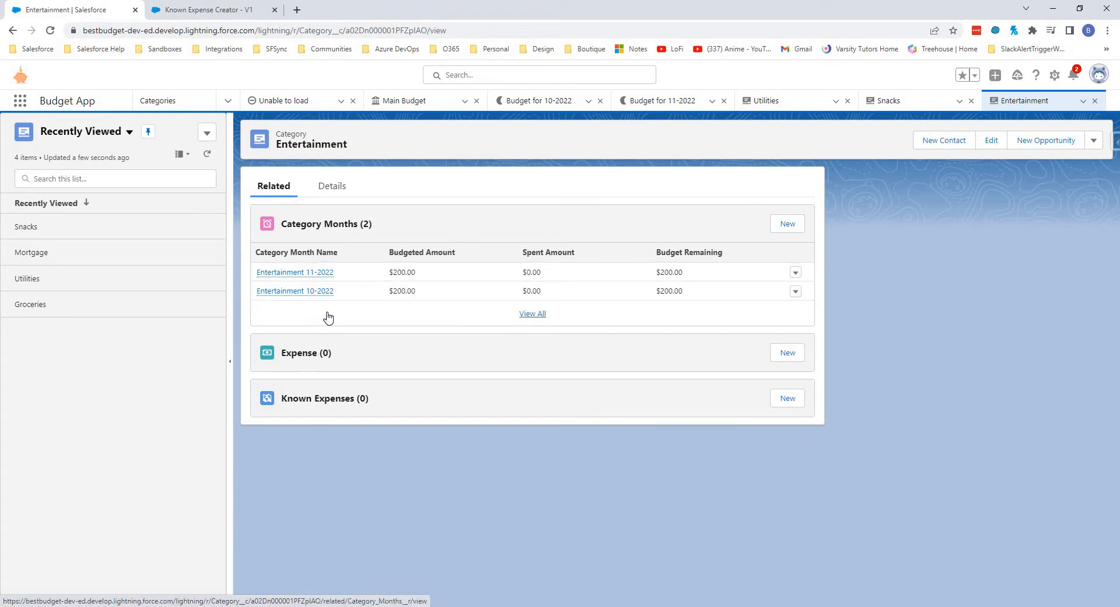
{"action": "left_click", "coordinate": [787, 399]}
{"action": "left_click", "coordinate": [553, 230]}
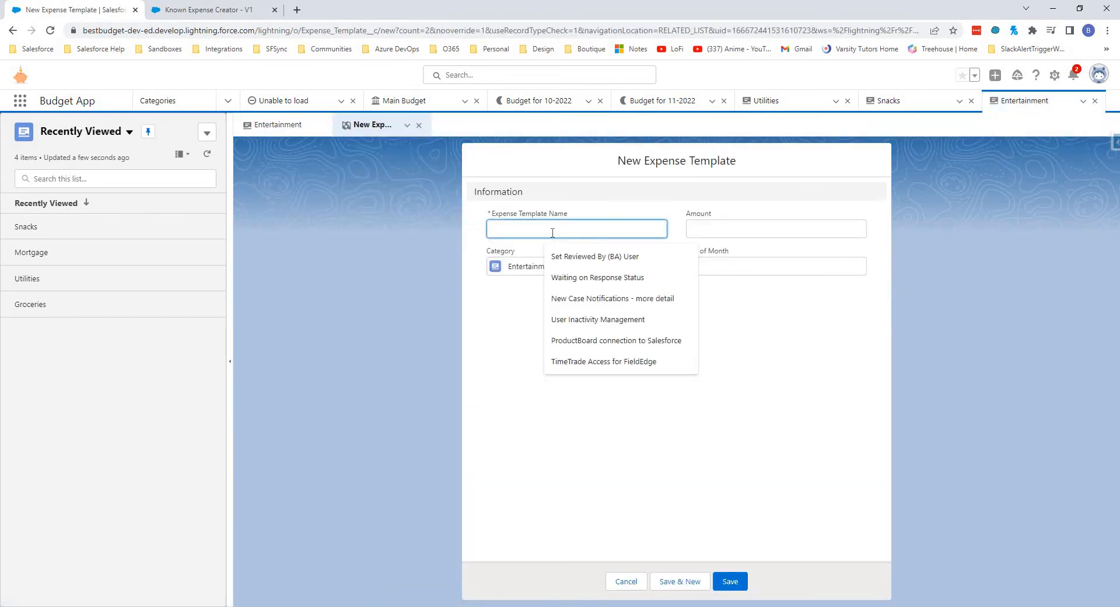
{"action": "type", "text": "Netflix"}
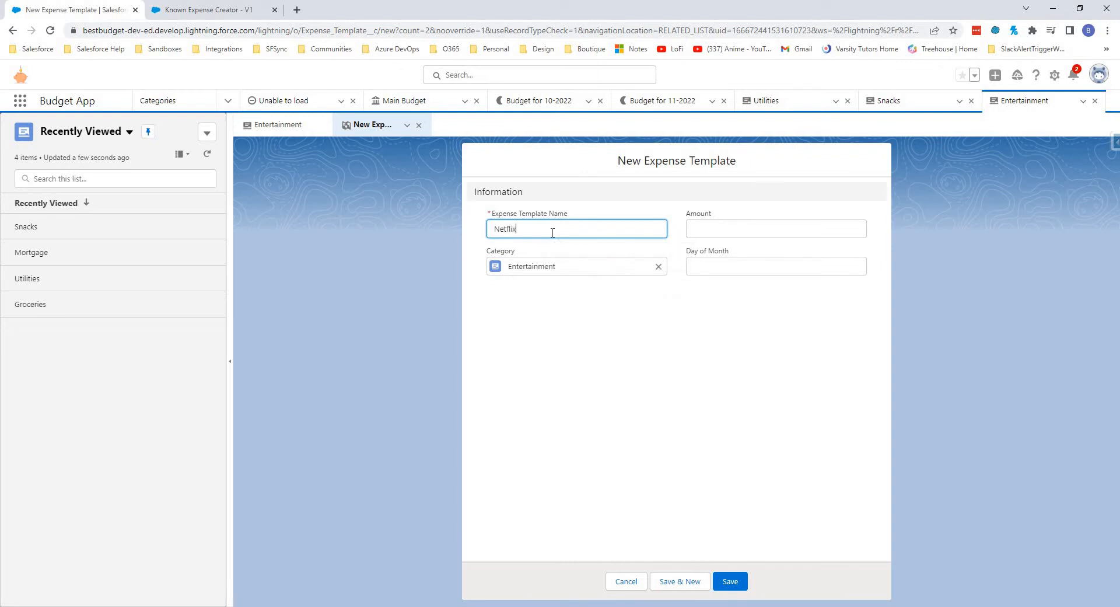
{"action": "key", "text": "Tab"}
{"action": "type", "text": "20"}
{"action": "key", "text": "Tab"}
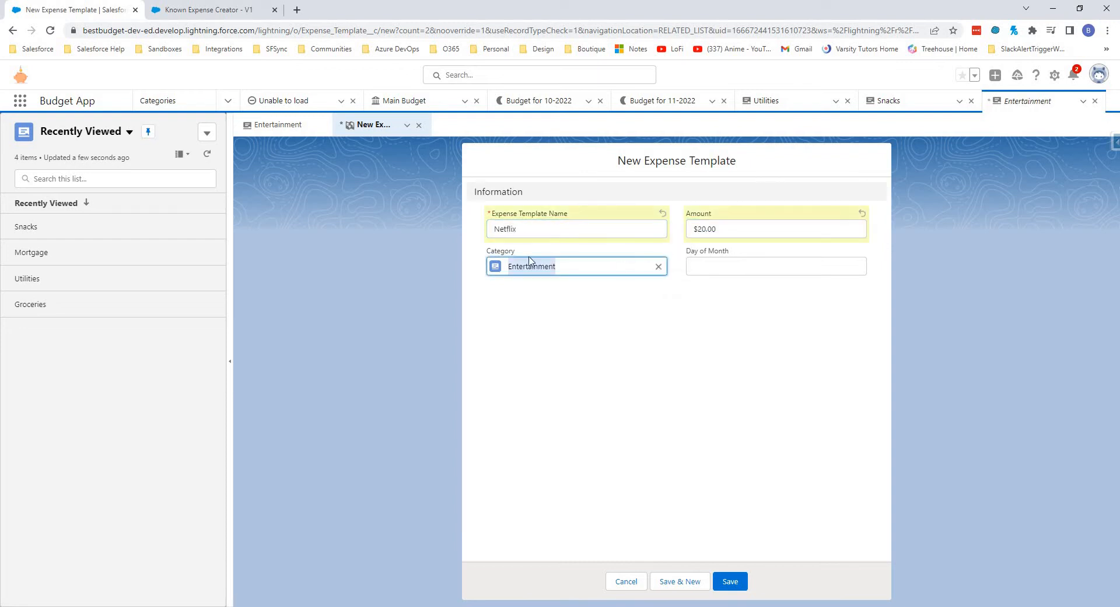
{"action": "key", "text": "Tab"}
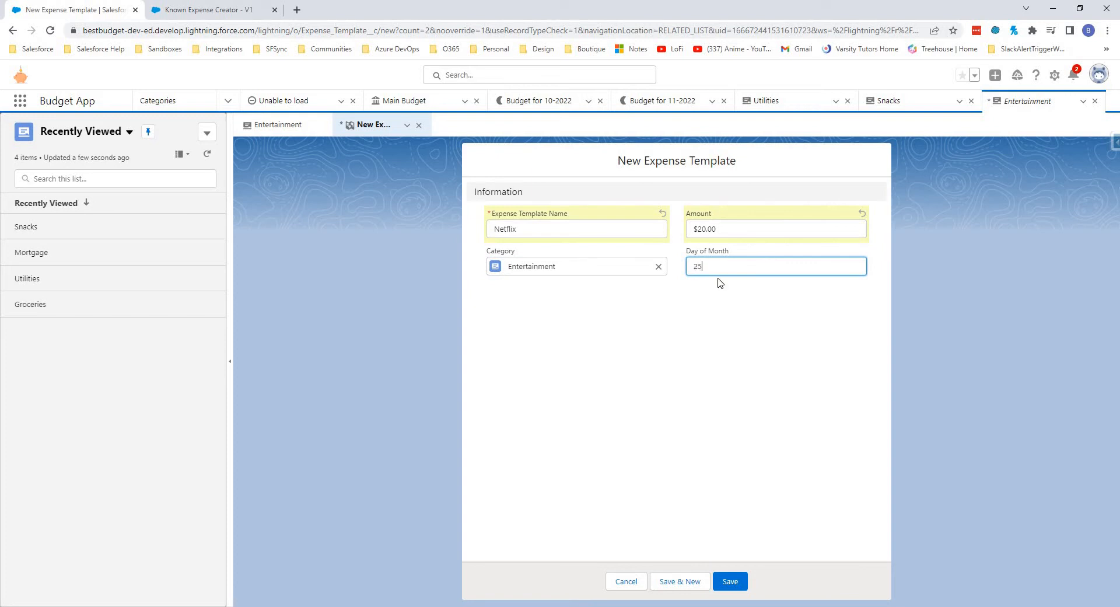
{"action": "key", "text": "Return"}
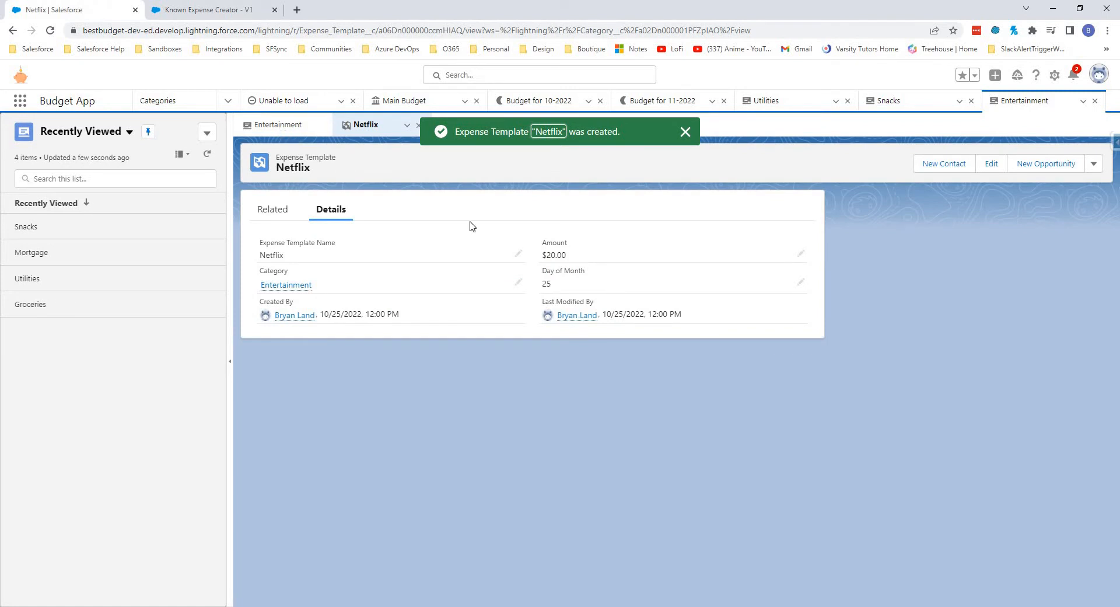
{"action": "left_click", "coordinate": [295, 125]}
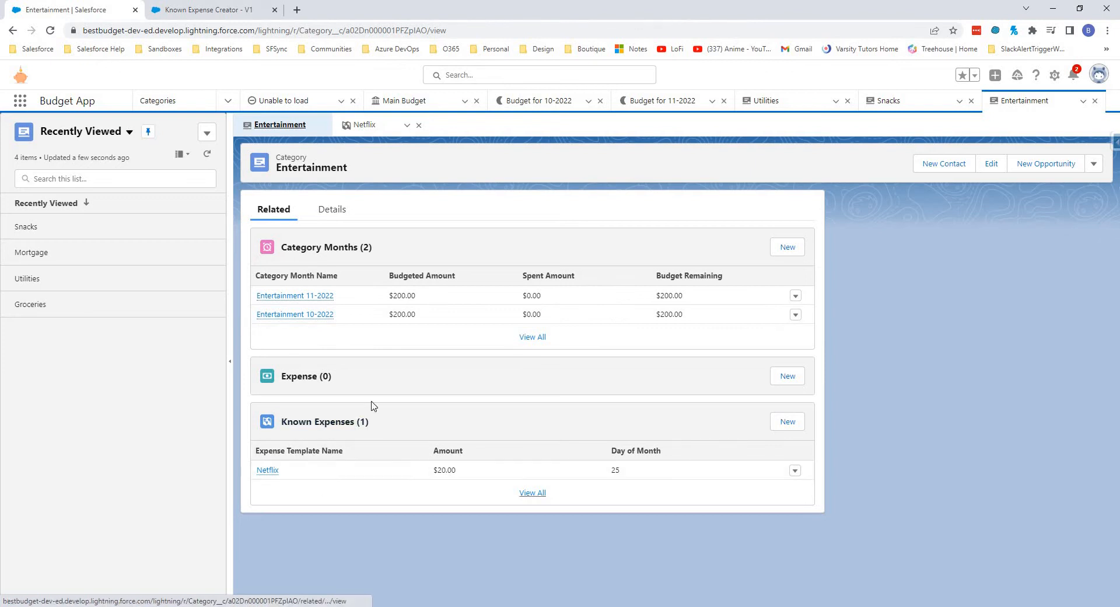
Step: Debug the Known Expense Creator flow in rollback mode
{"action": "key", "text": "ctrl+Tab"}
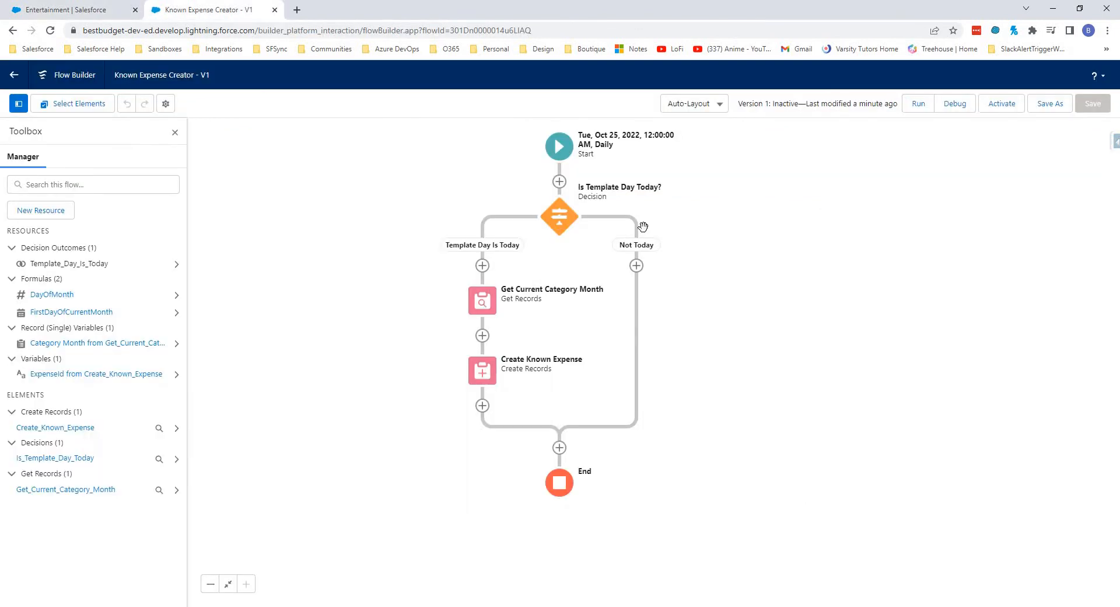
{"action": "left_click", "coordinate": [955, 104]}
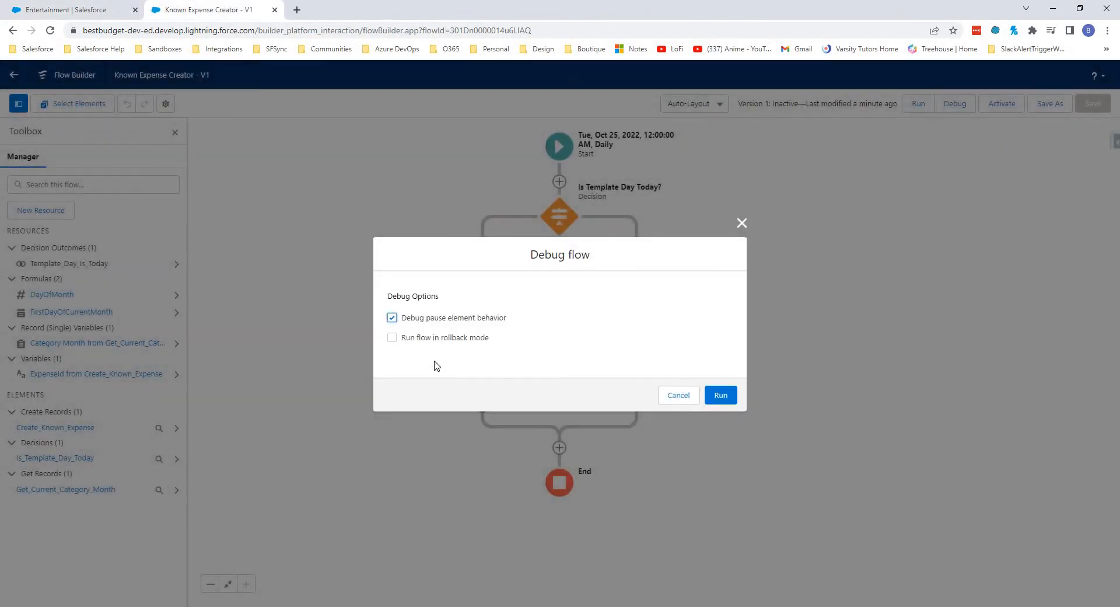
{"action": "left_click", "coordinate": [438, 339]}
{"action": "left_click", "coordinate": [721, 396]}
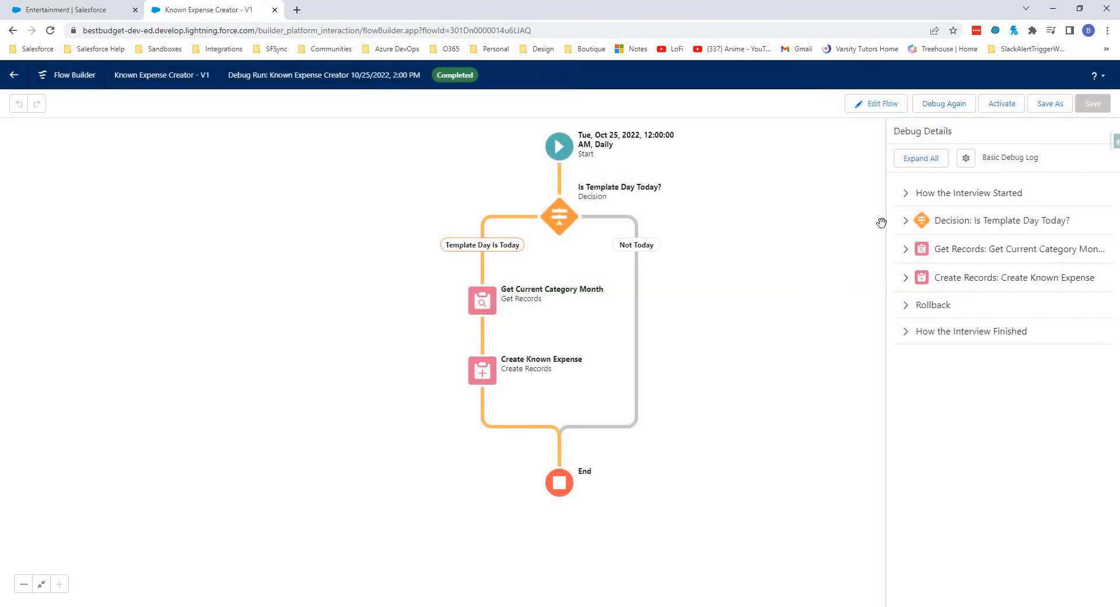
Step: Examine the debug run's decision and starting record, and compare its record ID with the one in the Netflix template's URL
{"action": "left_click", "coordinate": [906, 222]}
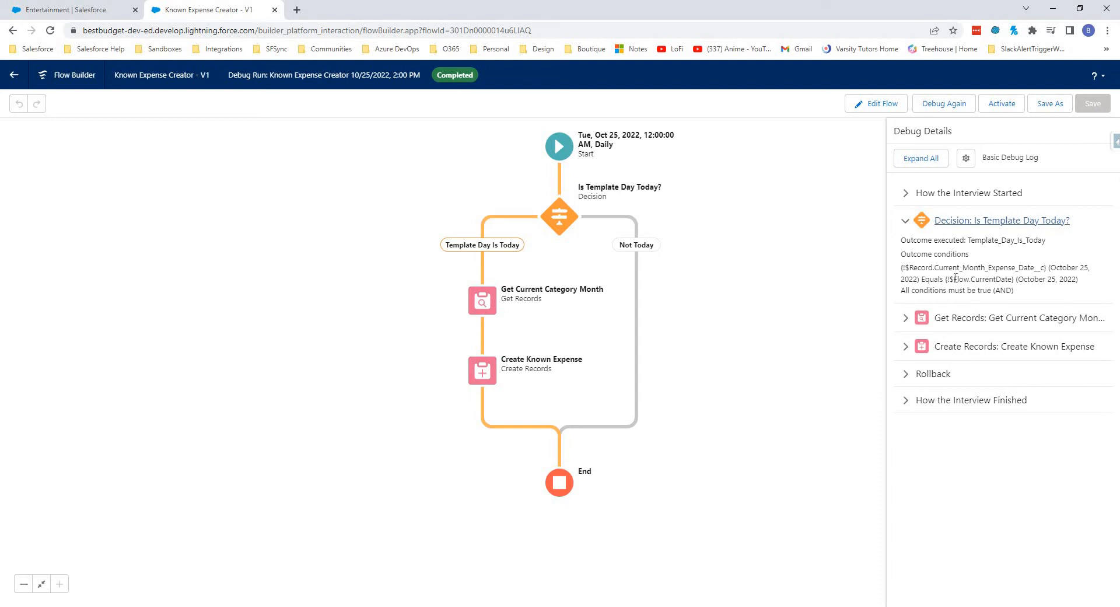
{"action": "left_click", "coordinate": [905, 192]}
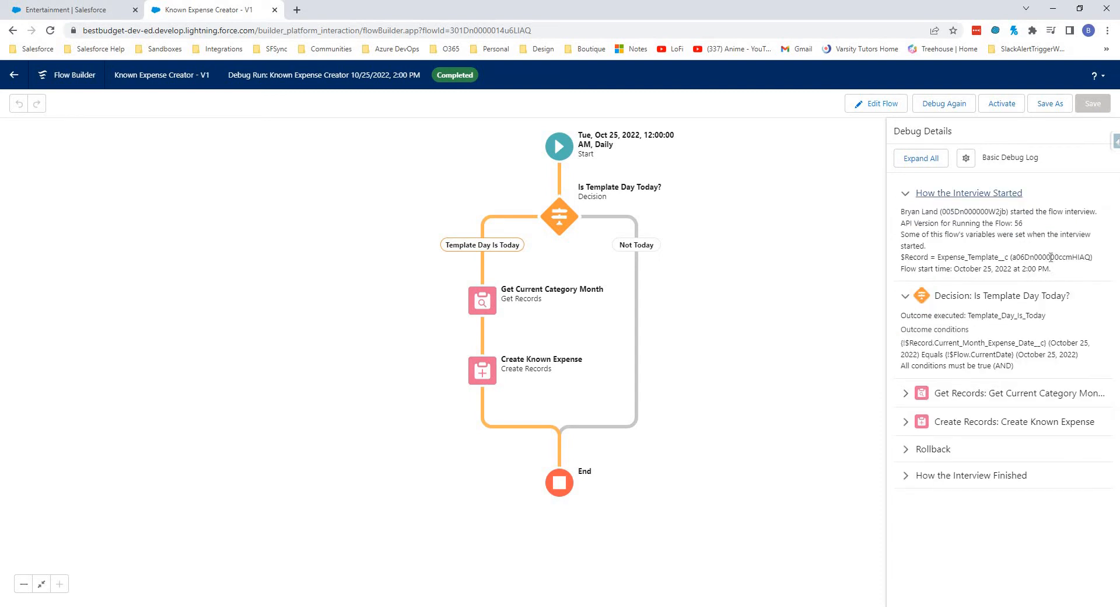
{"action": "double_click", "coordinate": [1051, 256]}
{"action": "left_click", "coordinate": [76, 10]}
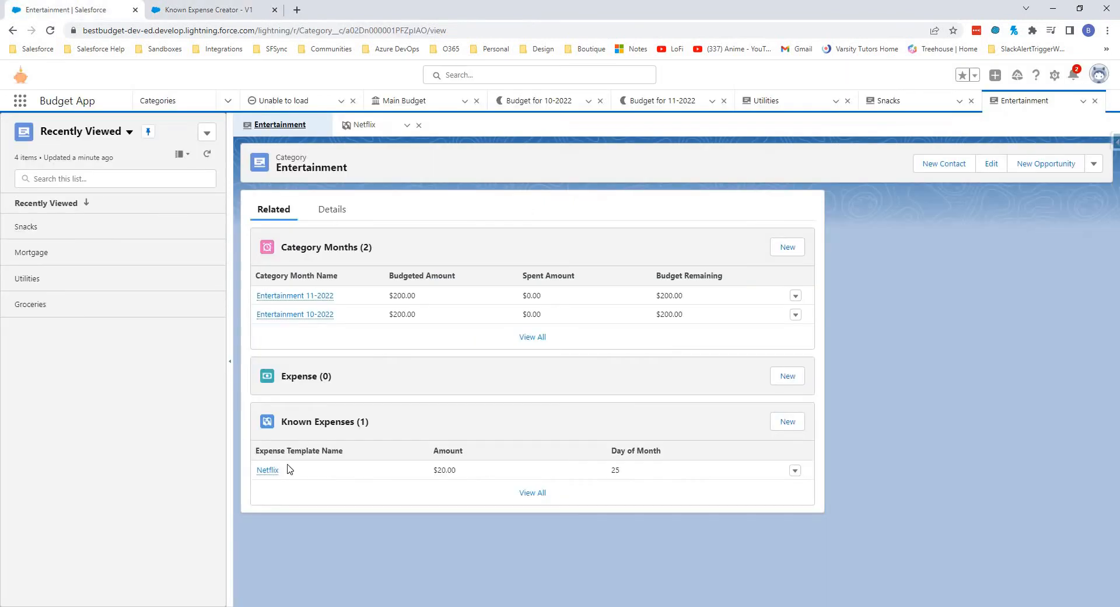
{"action": "left_click", "coordinate": [268, 471]}
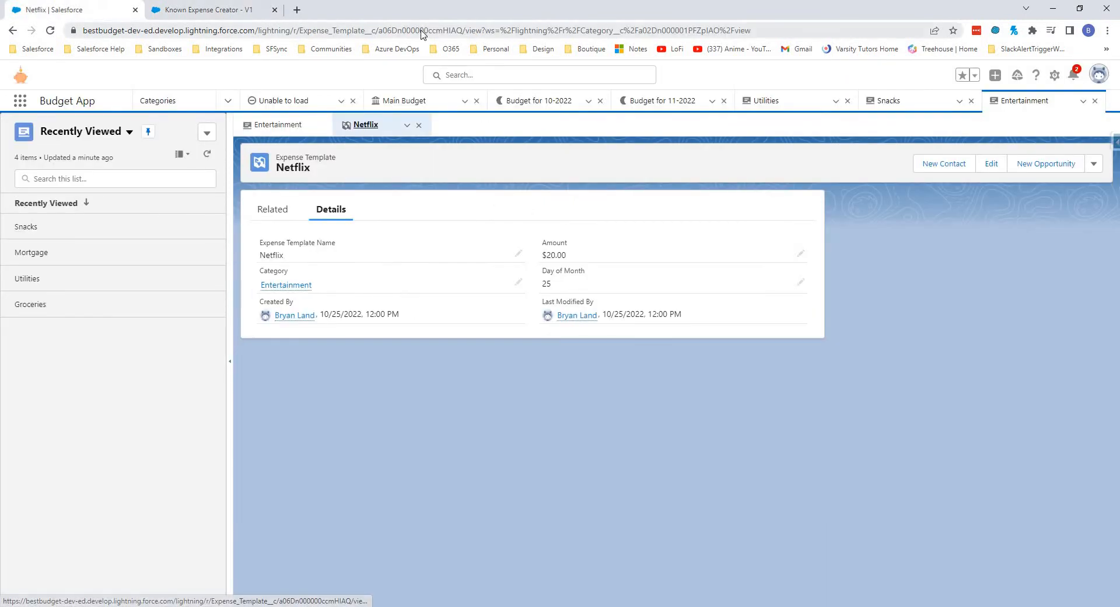
{"action": "double_click", "coordinate": [456, 30]}
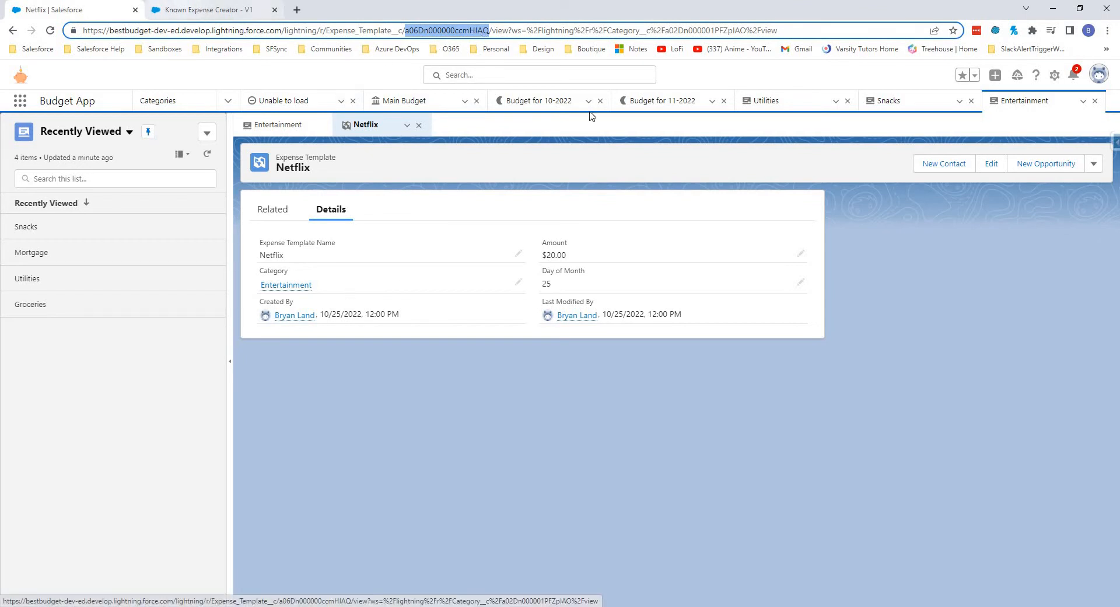
{"action": "left_click", "coordinate": [193, 9]}
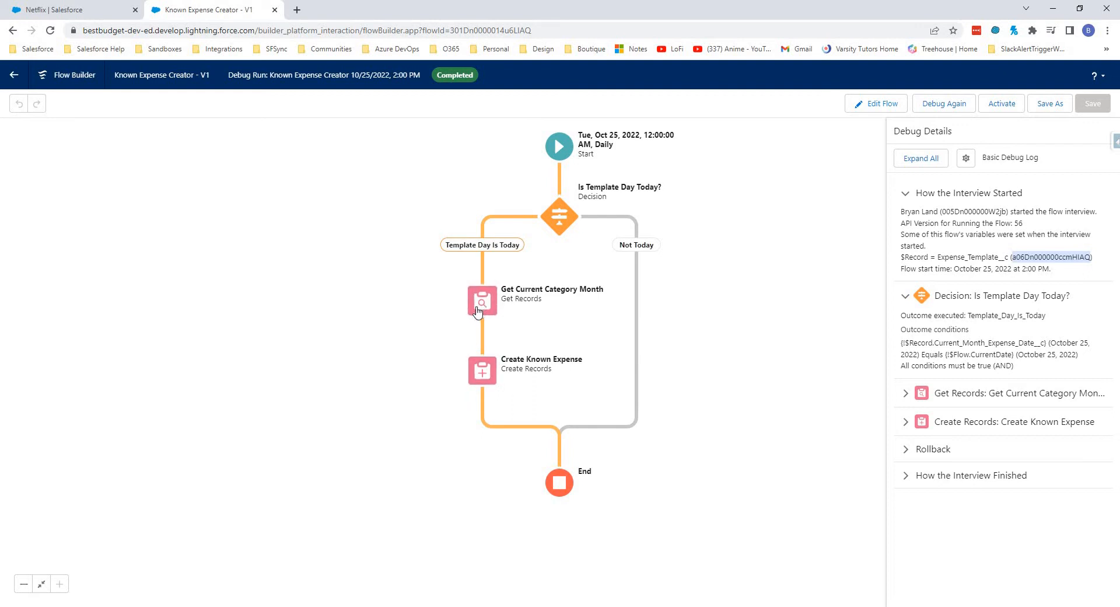
Step: Set the Netflix template's Day of Month to 10, save it, and debug the flow again in rollback mode
{"action": "left_click", "coordinate": [63, 13]}
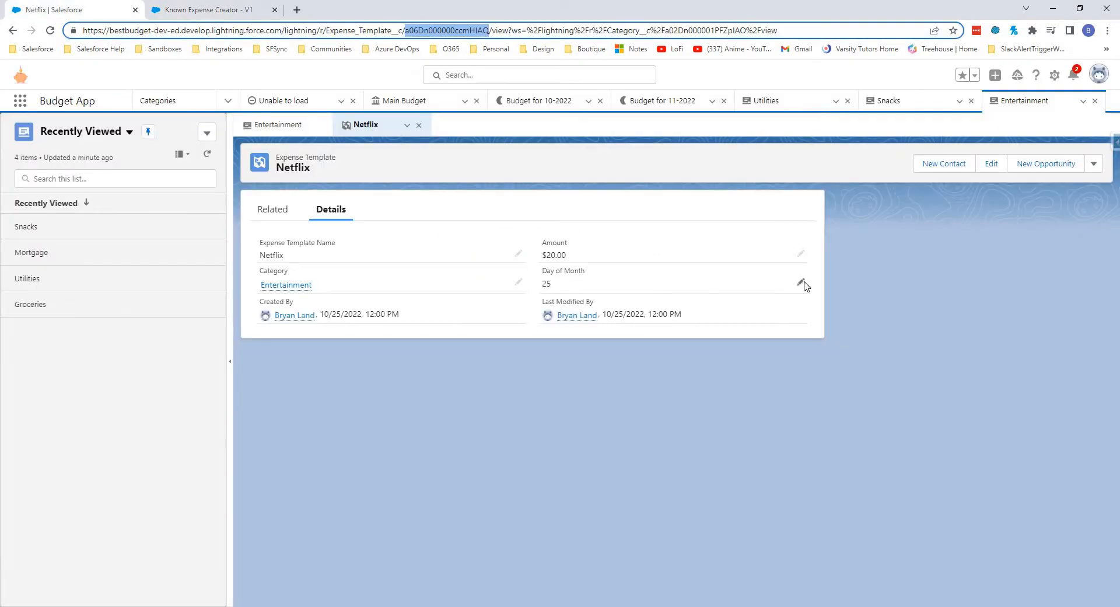
{"action": "left_click", "coordinate": [802, 283]}
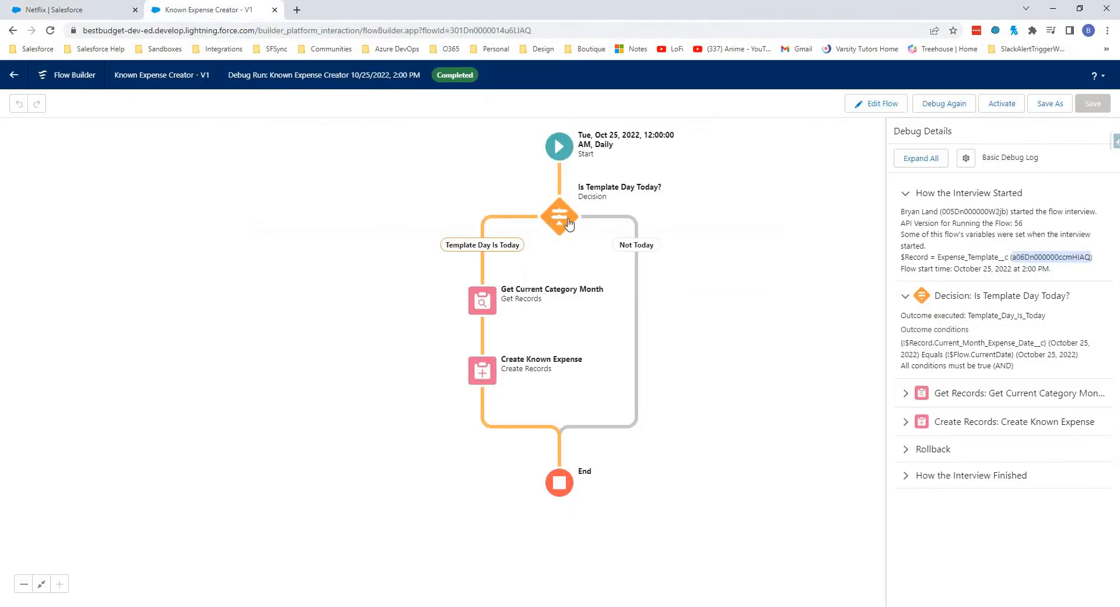
{"action": "left_click", "coordinate": [204, 10]}
{"action": "key", "text": "ctrl+shift+Tab"}
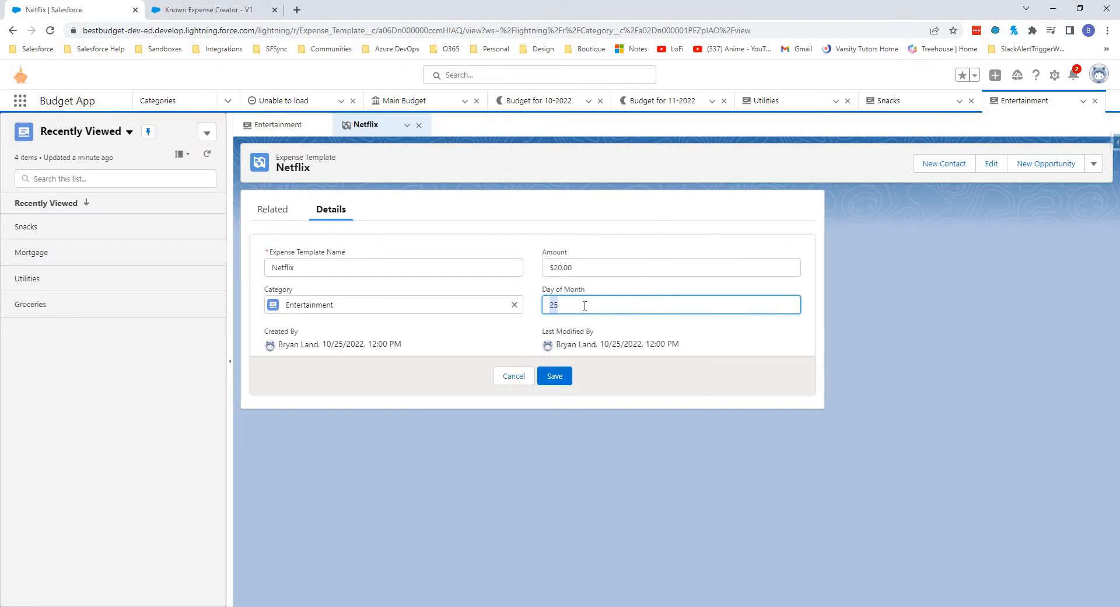
{"action": "type", "text": "10"}
{"action": "left_click", "coordinate": [559, 375]}
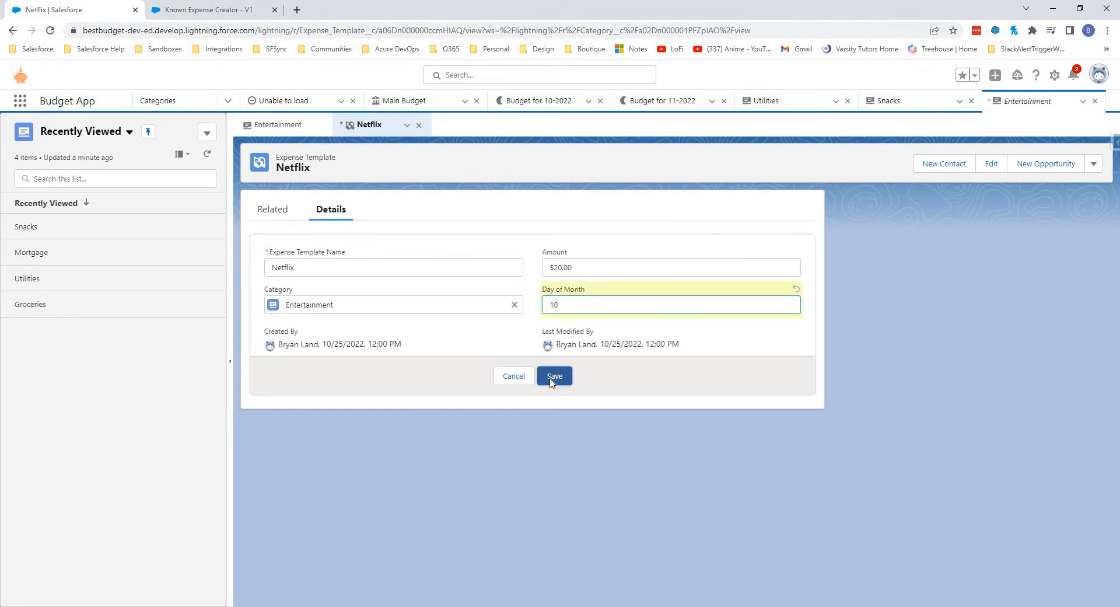
{"action": "left_click", "coordinate": [189, 11]}
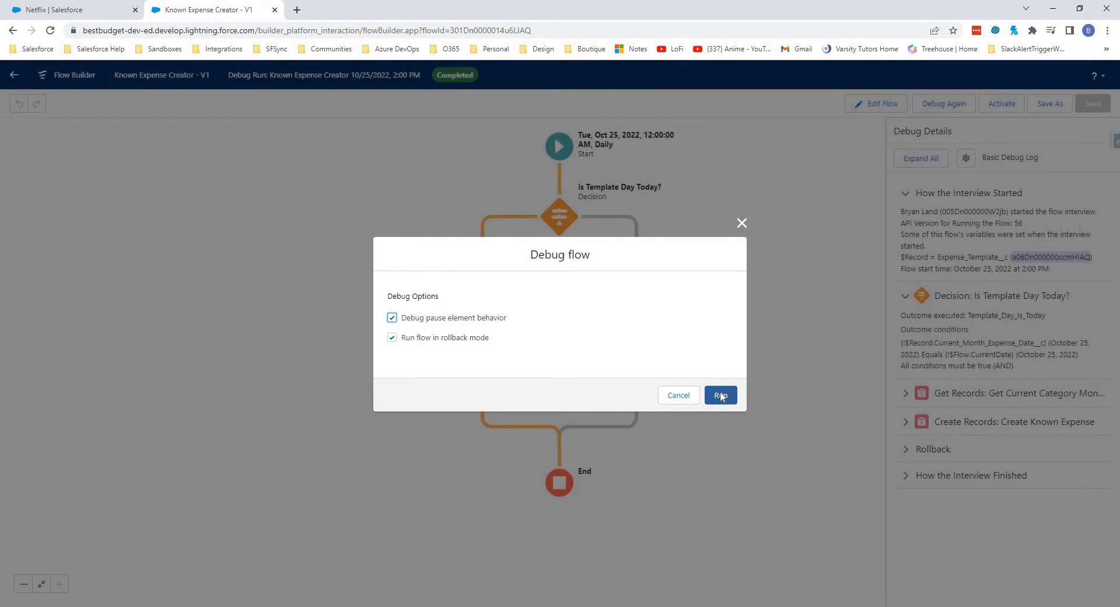
{"action": "left_click", "coordinate": [721, 393]}
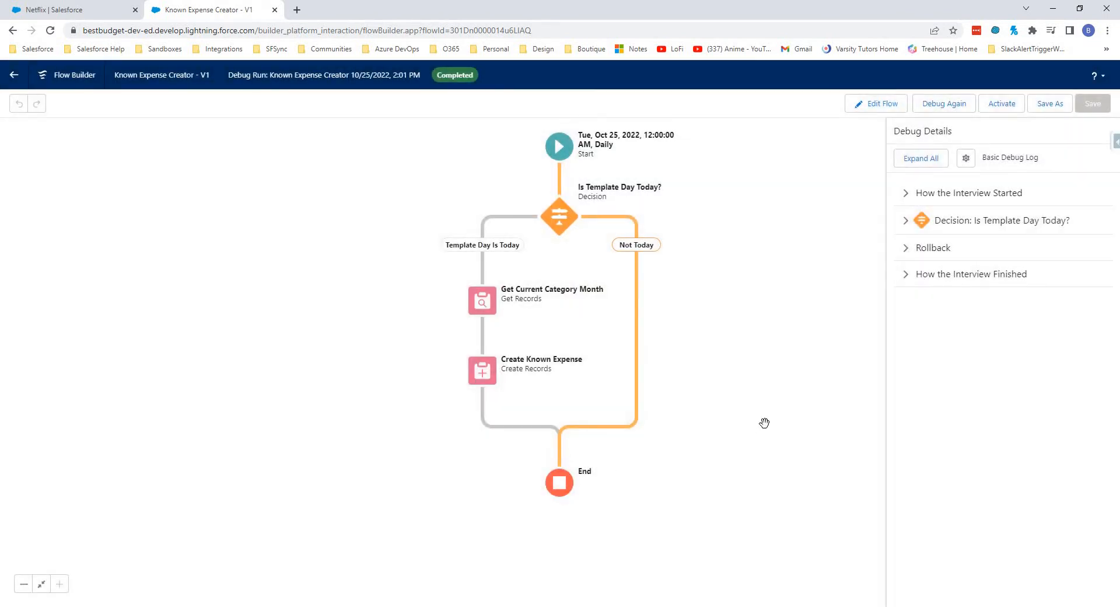
Step: Set the Netflix expense template's Day of Month to 25 and save the record
{"action": "left_click", "coordinate": [109, 15]}
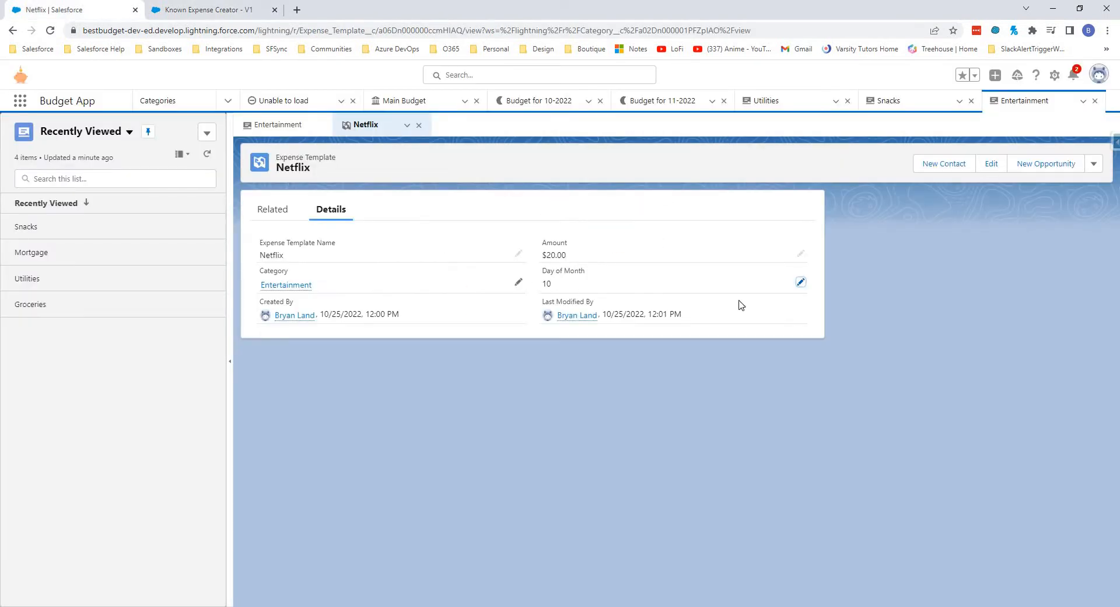
{"action": "left_click", "coordinate": [801, 284]}
{"action": "double_click", "coordinate": [581, 305]}
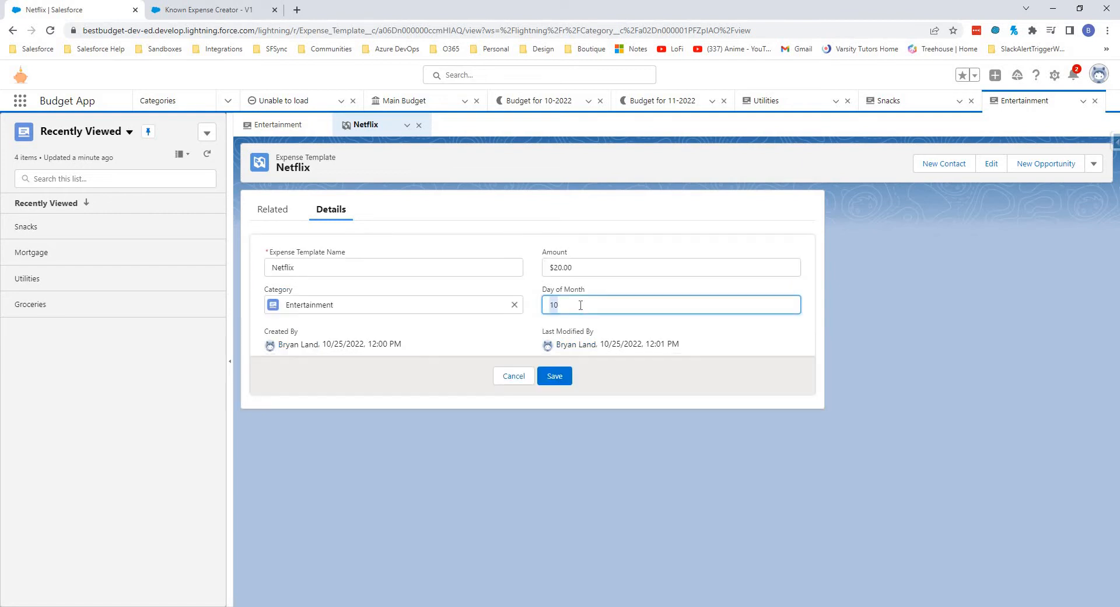
{"action": "type", "text": "25"}
{"action": "left_click", "coordinate": [561, 379]}
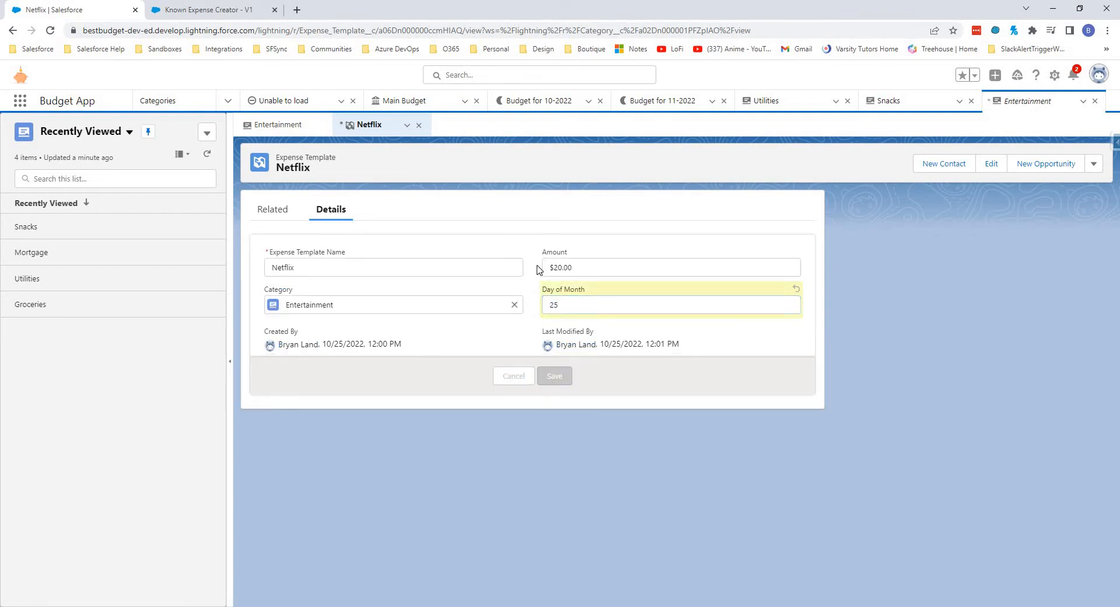
Step: Debug the Known Expense Creator flow again with rollback mode turned off
{"action": "left_click", "coordinate": [217, 11]}
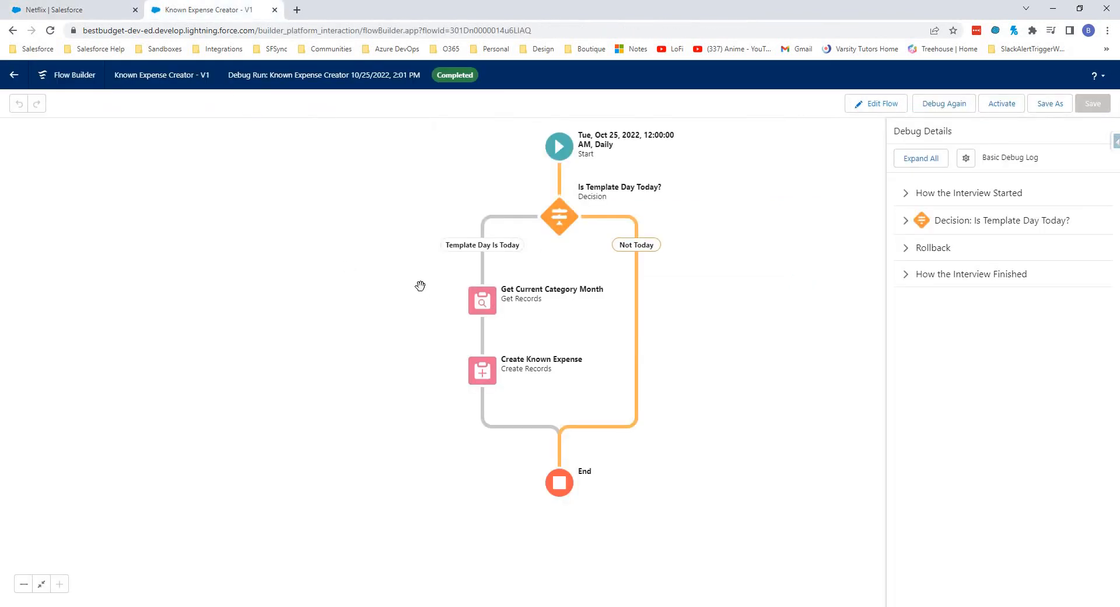
{"action": "left_click", "coordinate": [950, 99]}
{"action": "left_click", "coordinate": [413, 338]}
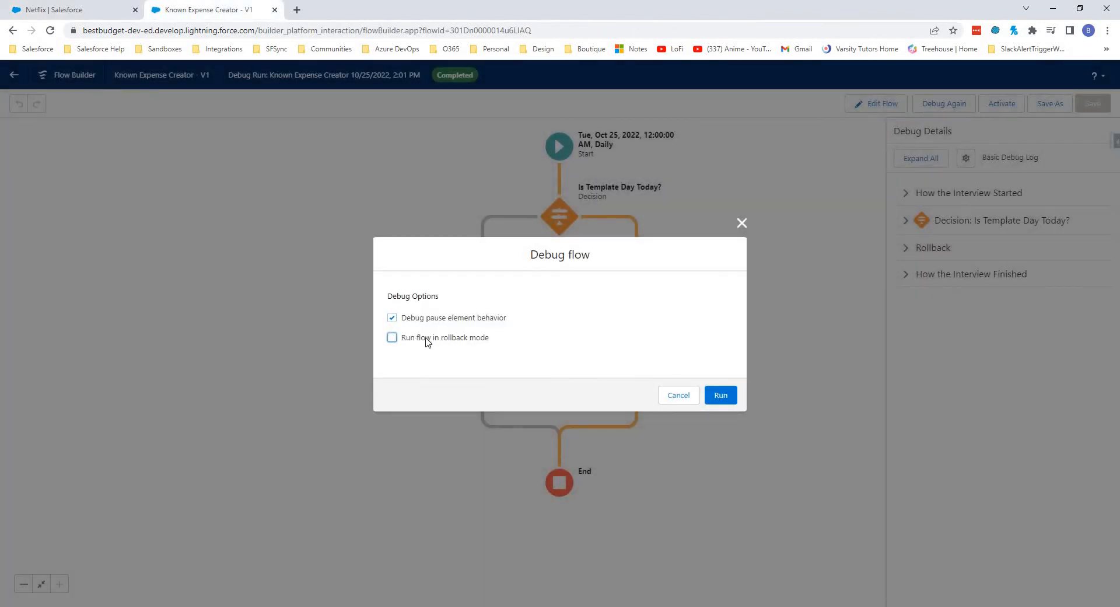
{"action": "left_click", "coordinate": [723, 396]}
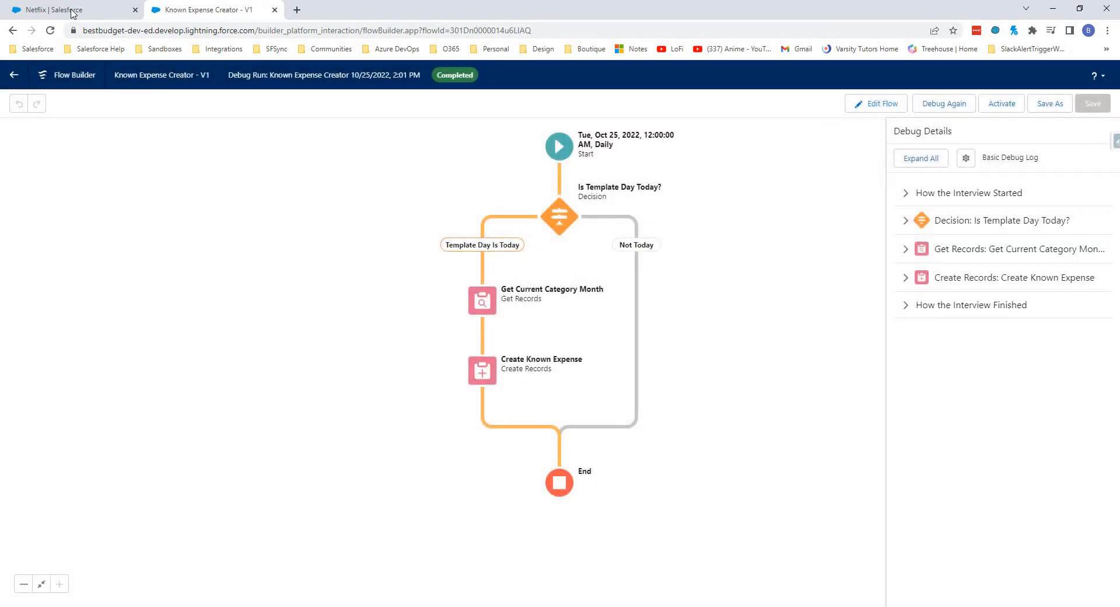
Step: Refresh the Entertainment category record and open its Netflix expense to check the details
{"action": "left_click", "coordinate": [70, 10]}
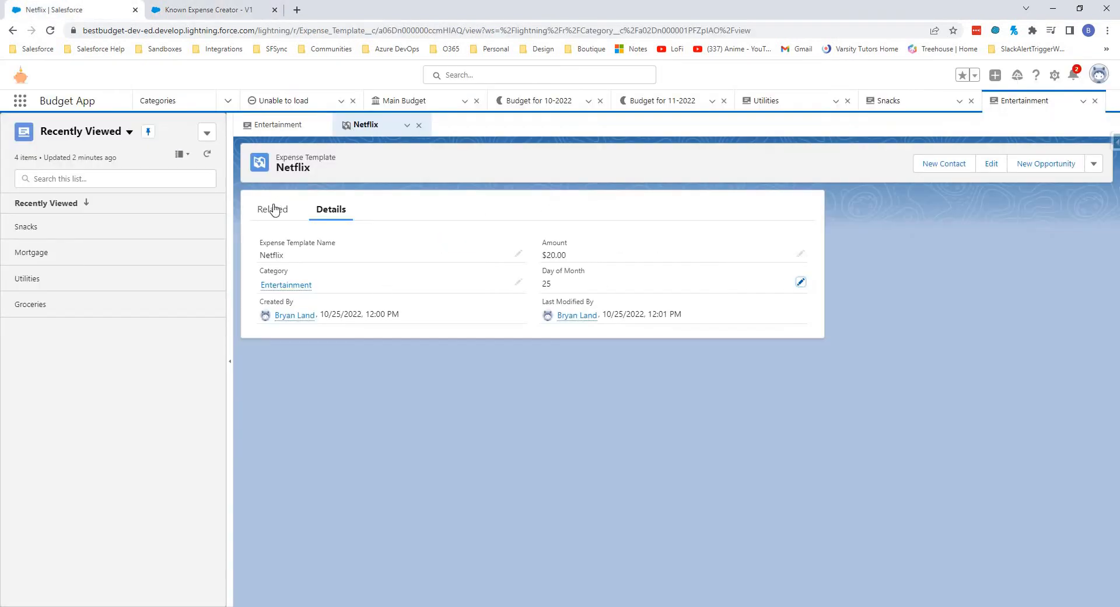
{"action": "left_click", "coordinate": [267, 125]}
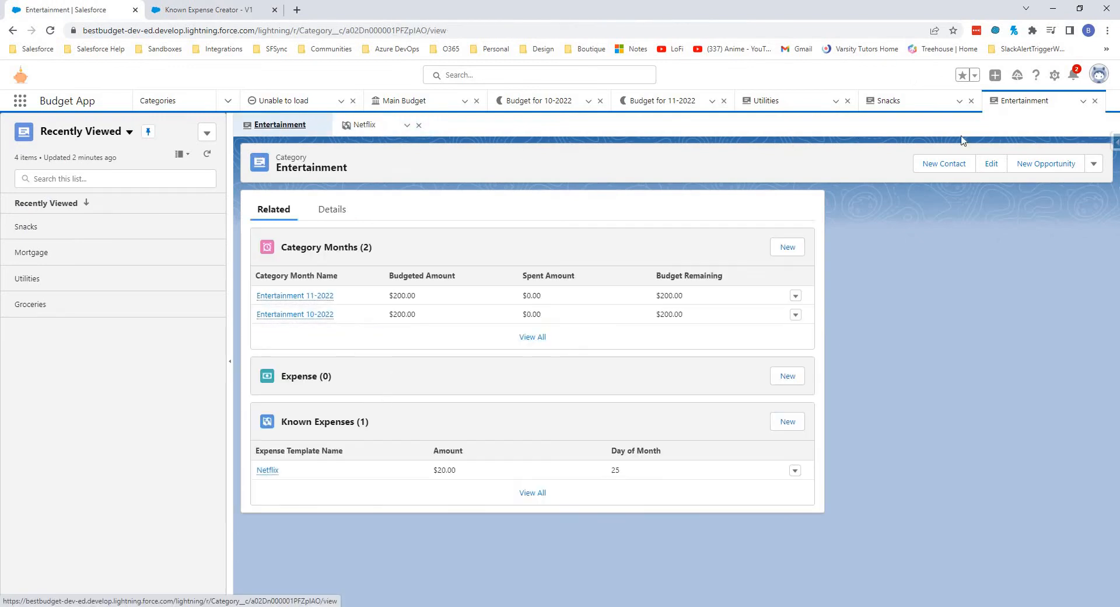
{"action": "left_click", "coordinate": [1083, 101]}
{"action": "left_click", "coordinate": [1050, 120]}
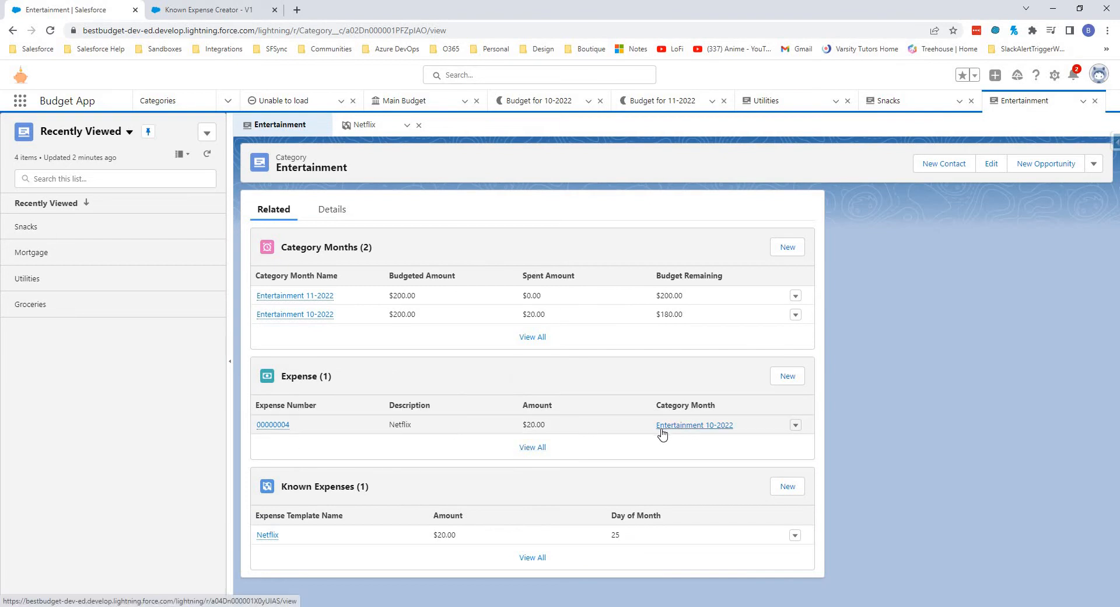
{"action": "left_click", "coordinate": [275, 427]}
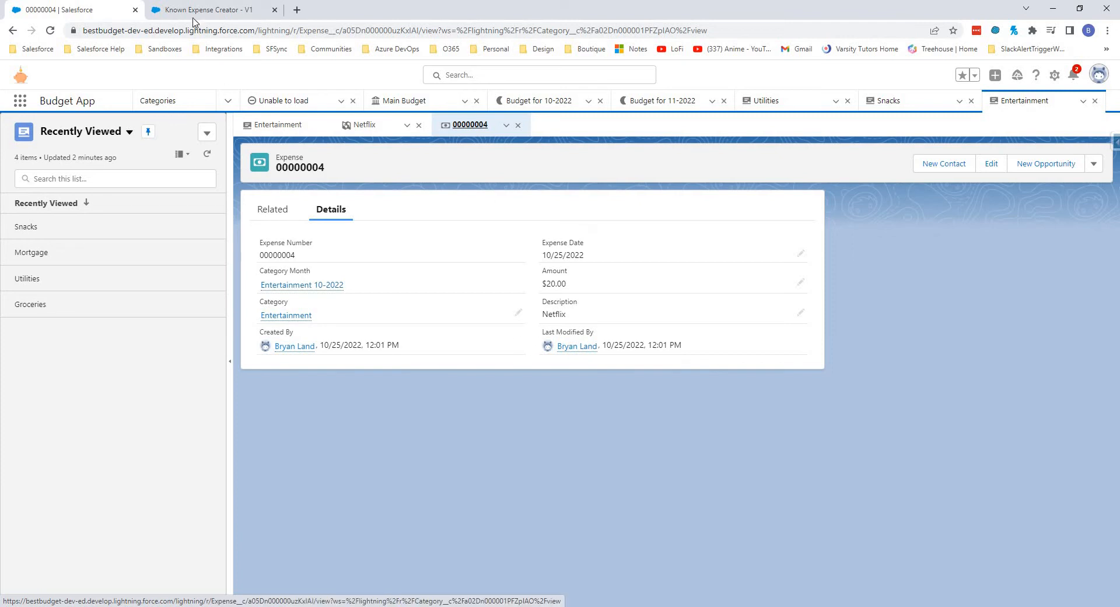
Step: Open Salesforce Setup in a separate browser tab and show the Flows list by searching for "flow"
{"action": "left_click", "coordinate": [216, 10]}
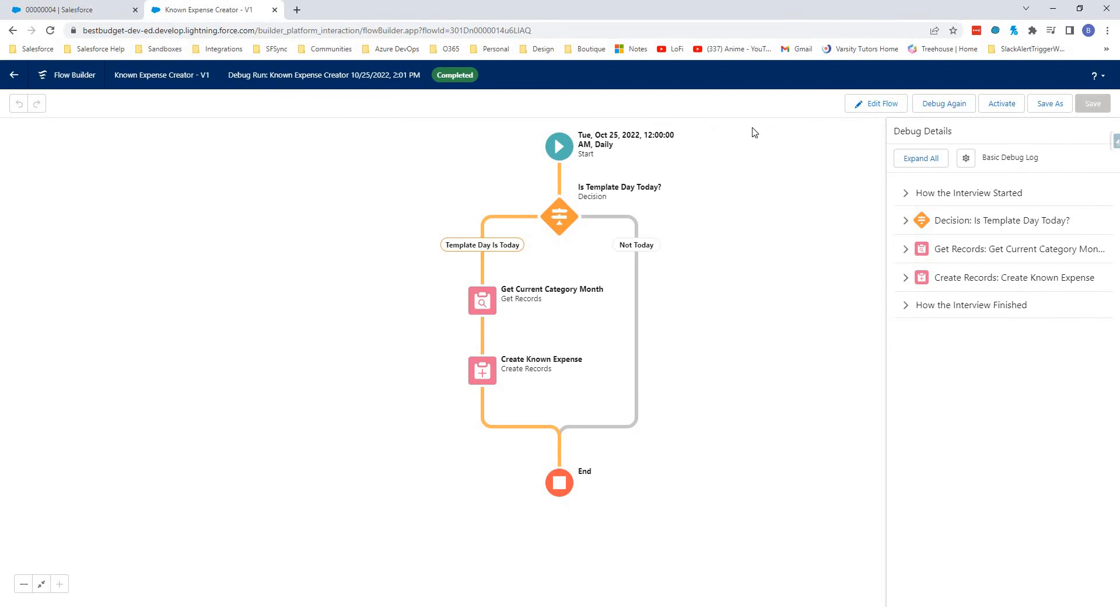
{"action": "key", "text": "ctrl+Tab"}
{"action": "left_click", "coordinate": [1054, 75]}
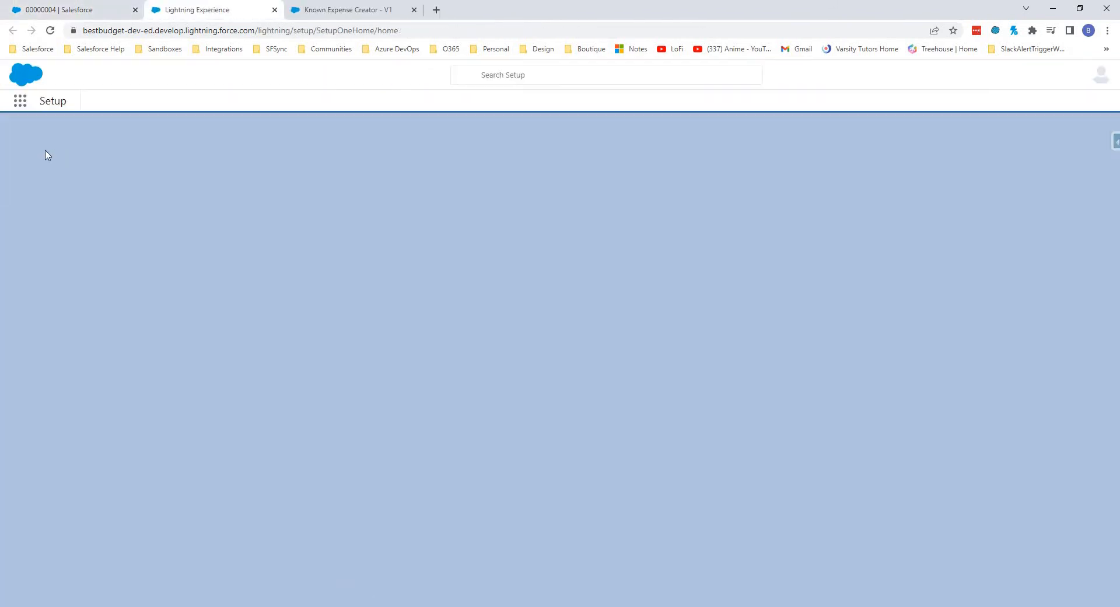
{"action": "left_click", "coordinate": [59, 133]}
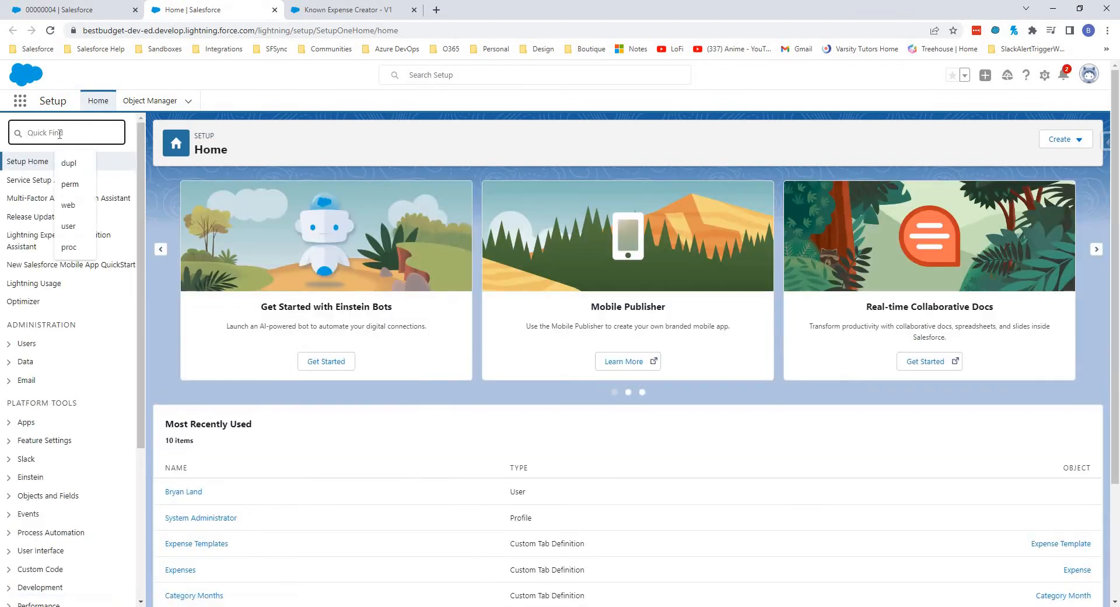
{"action": "type", "text": "flow"}
{"action": "left_click", "coordinate": [39, 257]}
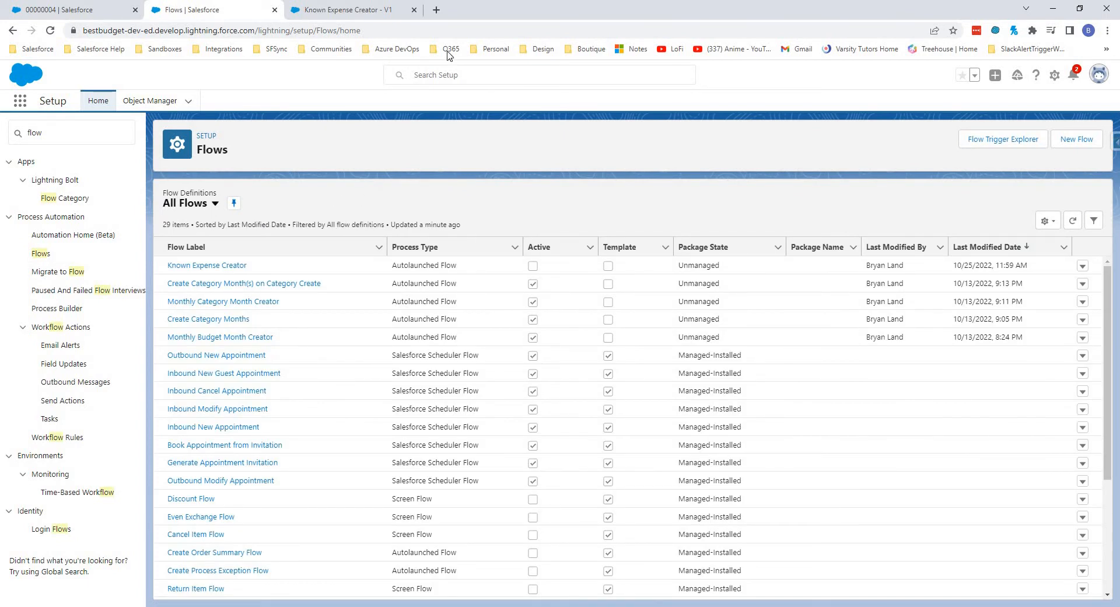
Step: Open unofficialsf.com/flow-action-and-screen-component-basepacks in a new browser tab and read the Install section for both BasePacks
{"action": "left_click", "coordinate": [437, 10]}
{"action": "left_click", "coordinate": [443, 34]}
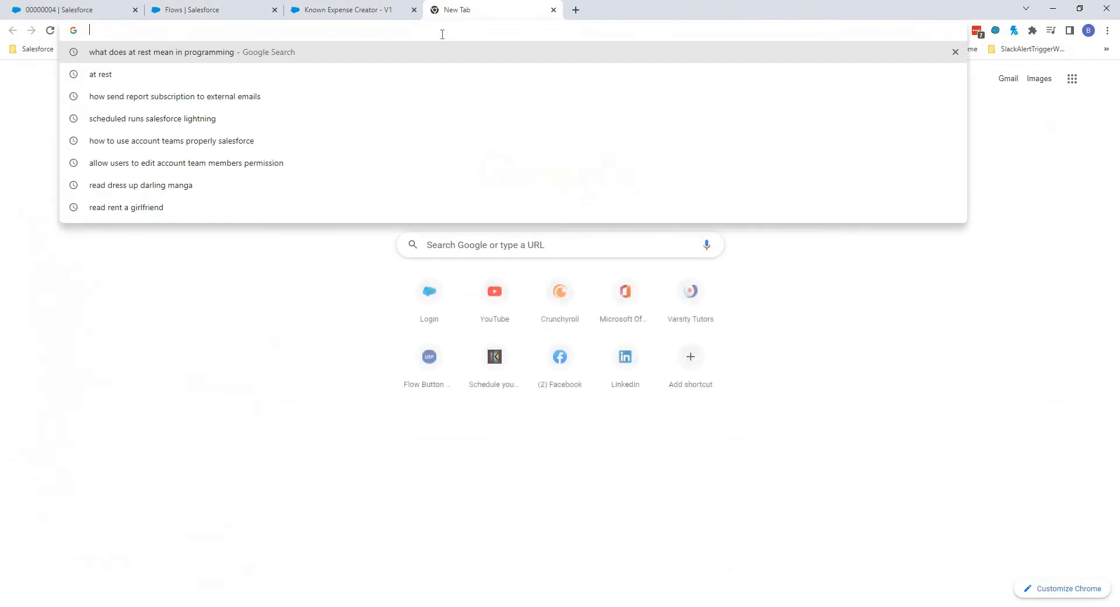
{"action": "type", "text": "un"}
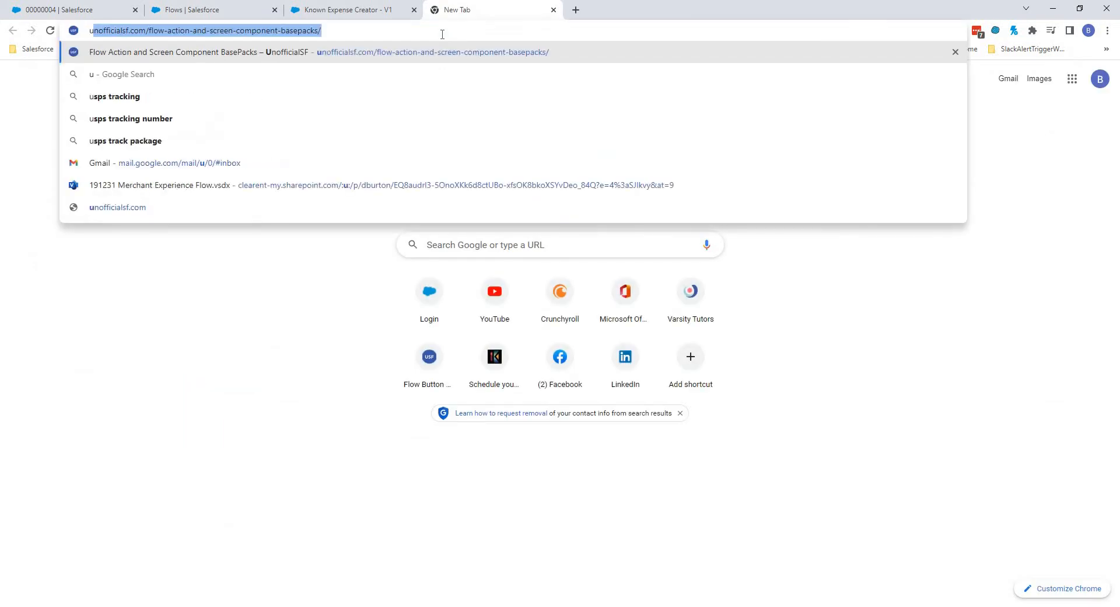
{"action": "key", "text": "Return"}
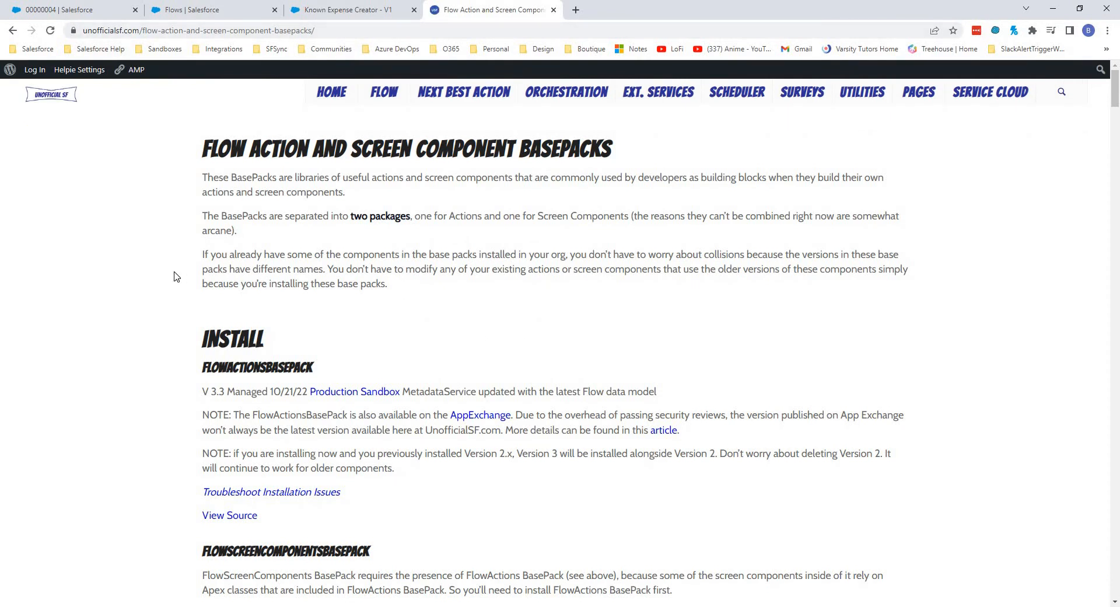
{"action": "scroll", "coordinate": [177, 276], "scroll_direction": "down", "scroll_amount": 3}
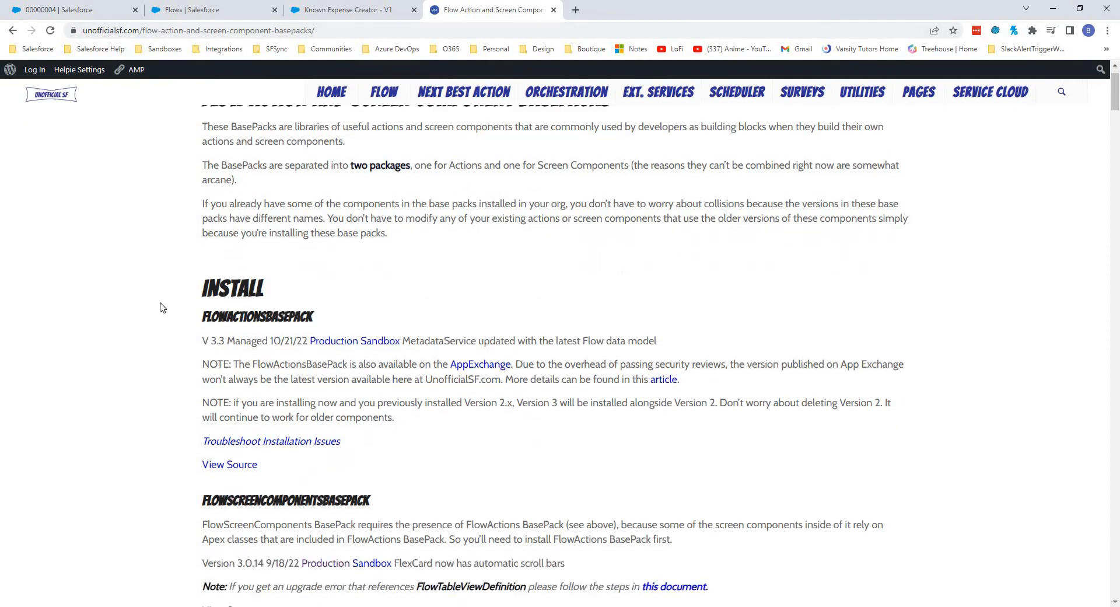
{"action": "scroll", "coordinate": [171, 316], "scroll_direction": "up", "scroll_amount": 1}
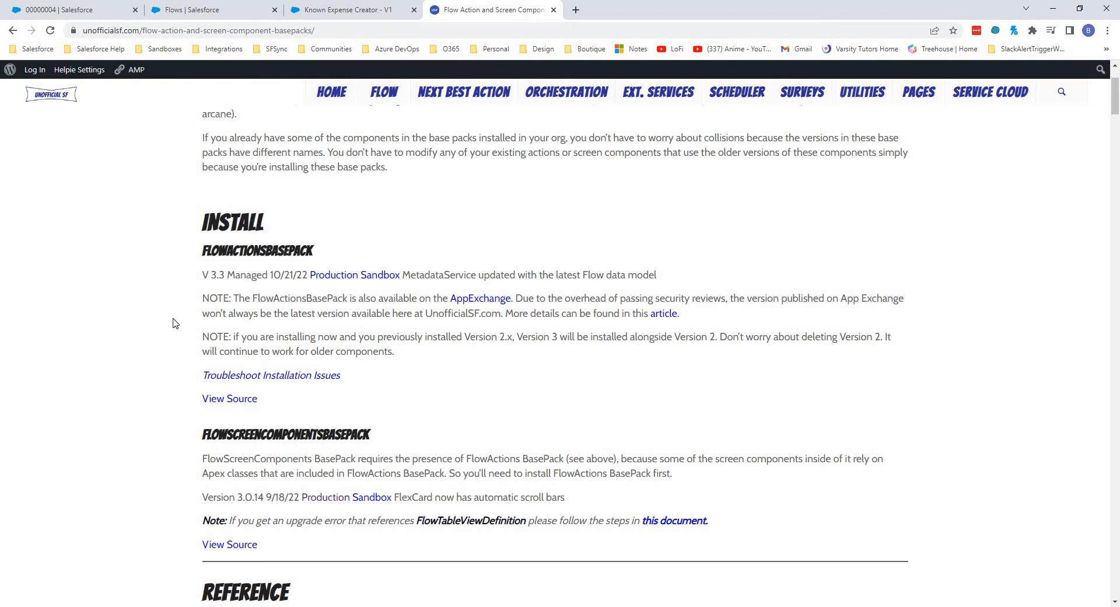
{"action": "scroll", "coordinate": [315, 221], "scroll_direction": "down", "scroll_amount": 1}
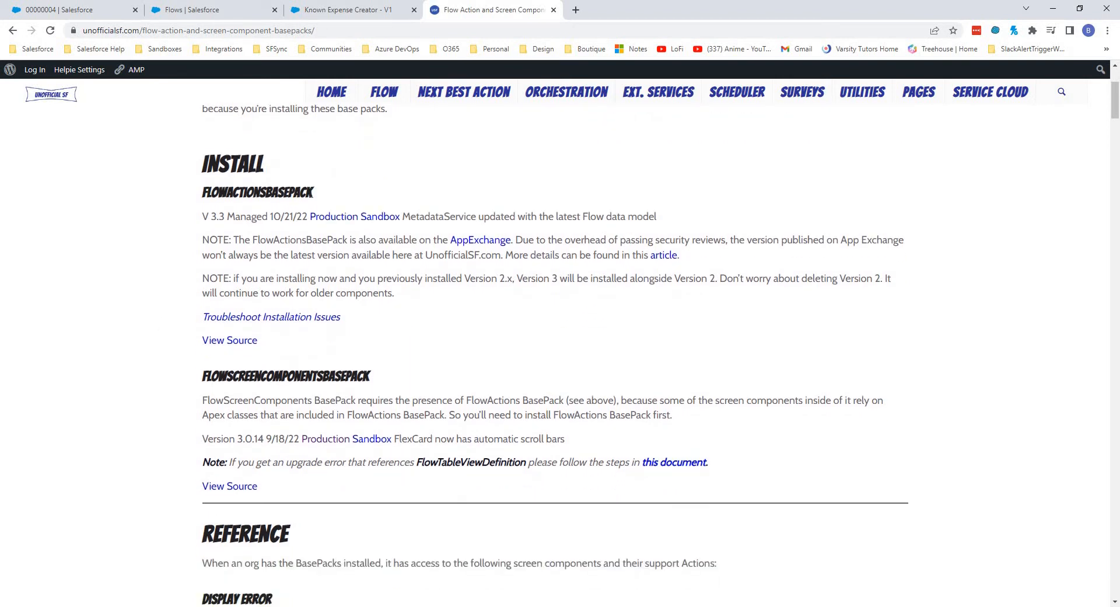
Step: Sign in from FlowActionsBasePack's production install link with the saved bestbudget username and password, and install it for admins only, acknowledging the non-Salesforce application notice
{"action": "left_click", "coordinate": [328, 218]}
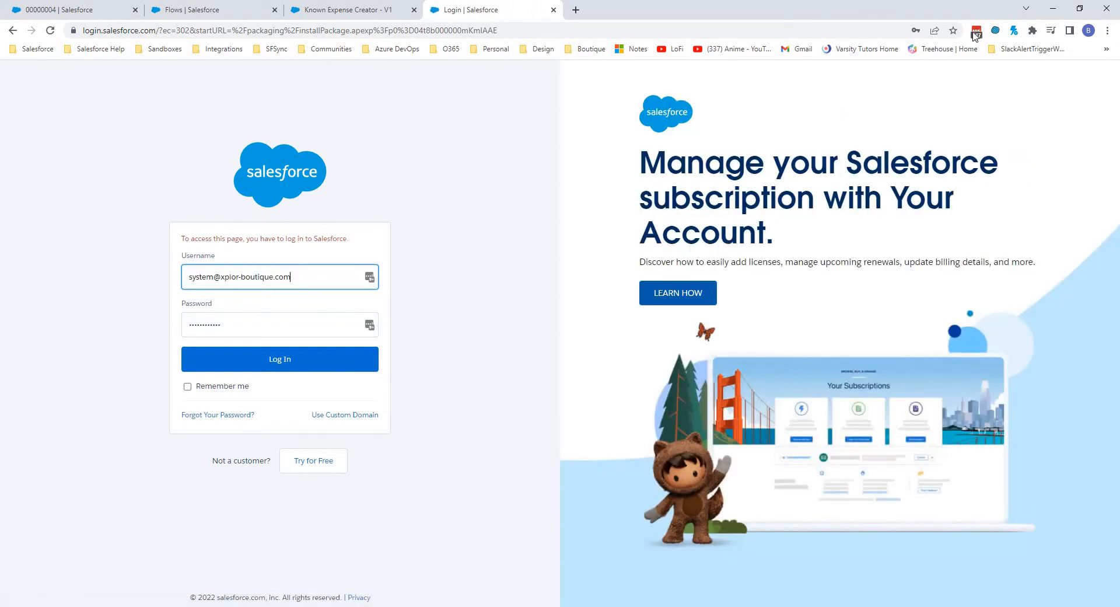
{"action": "left_click", "coordinate": [977, 33]}
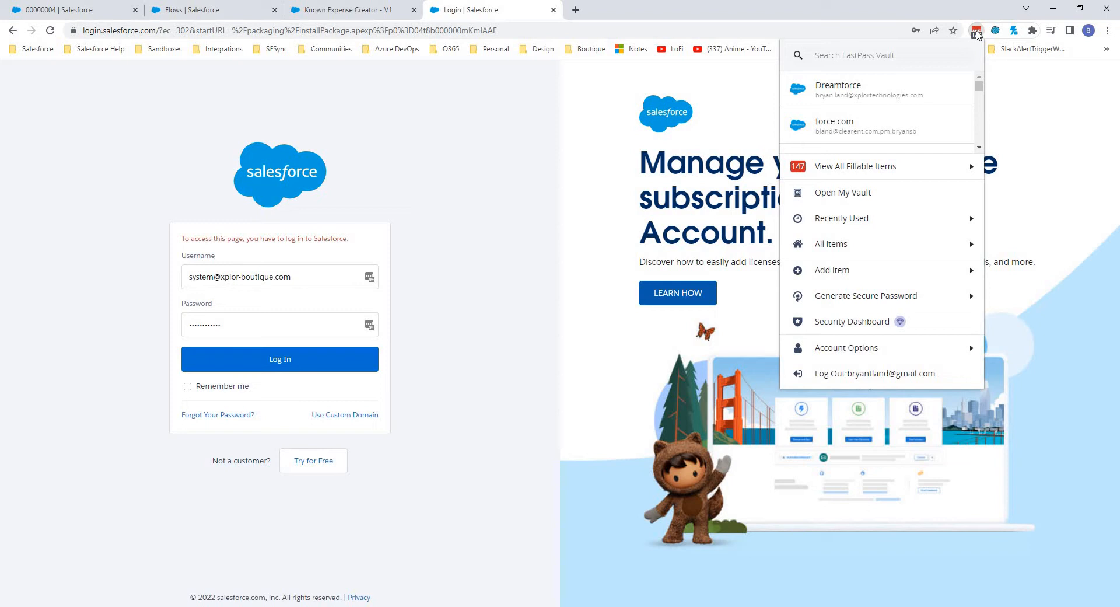
{"action": "type", "text": "bud"}
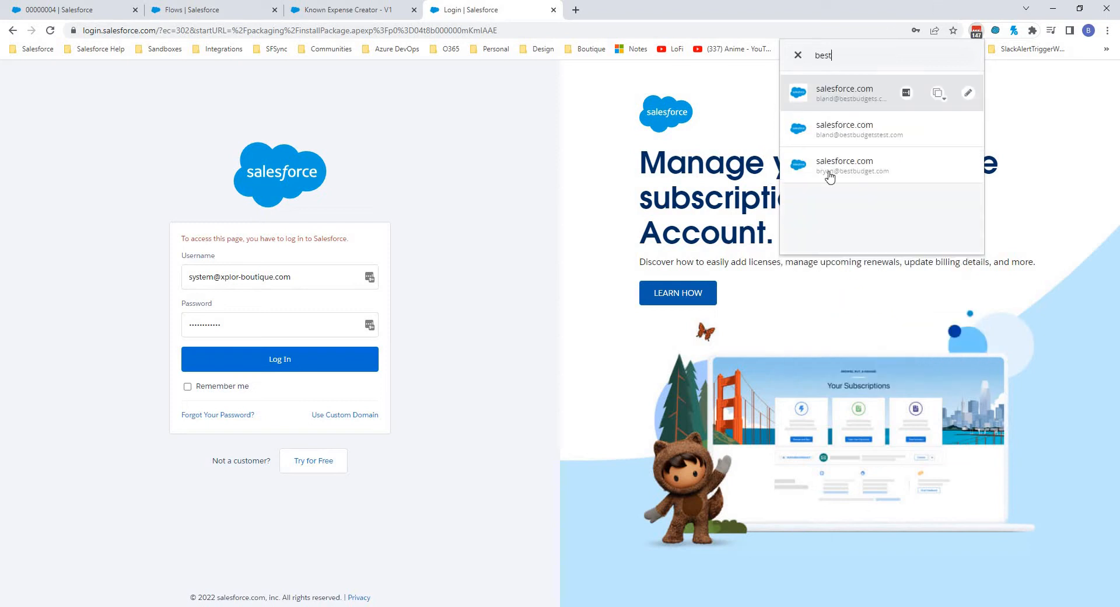
{"action": "left_click", "coordinate": [841, 164]}
{"action": "left_click", "coordinate": [247, 370]}
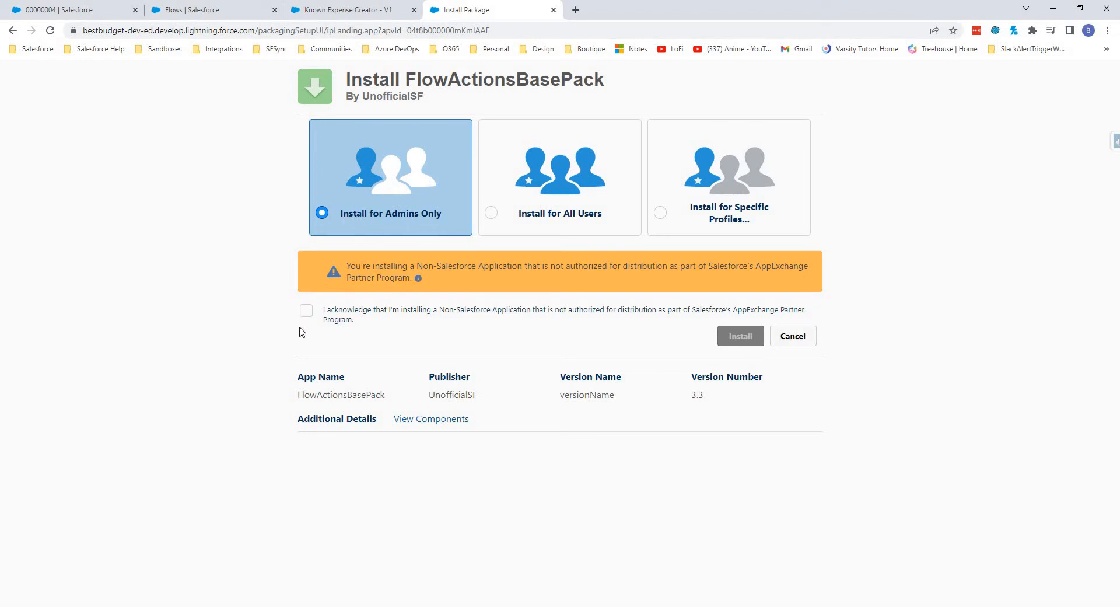
{"action": "left_click", "coordinate": [307, 311]}
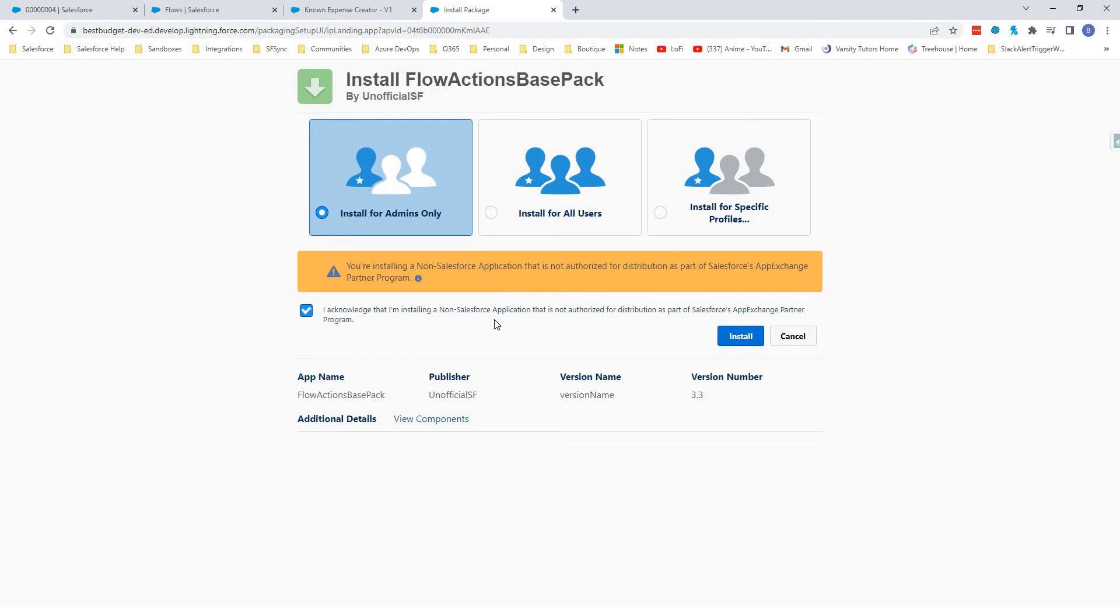
{"action": "left_click", "coordinate": [740, 338]}
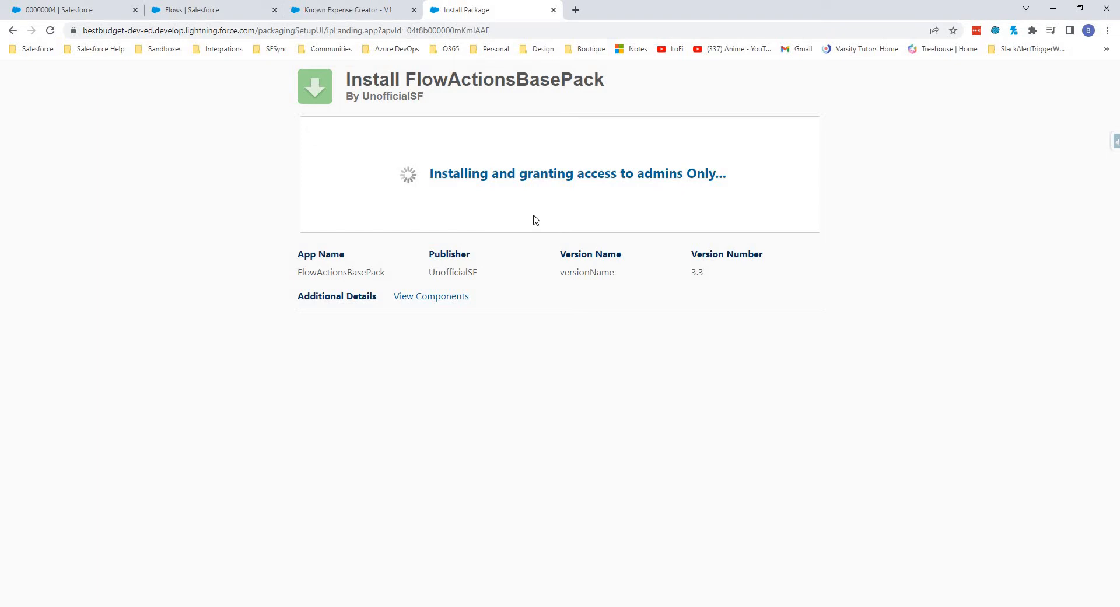
Step: Open unofficialsf.com/flow-action-and-screen-component-basepacks in a new browser tab and go to the FlowScreenComponentsBasePack install section
{"action": "left_click", "coordinate": [576, 10]}
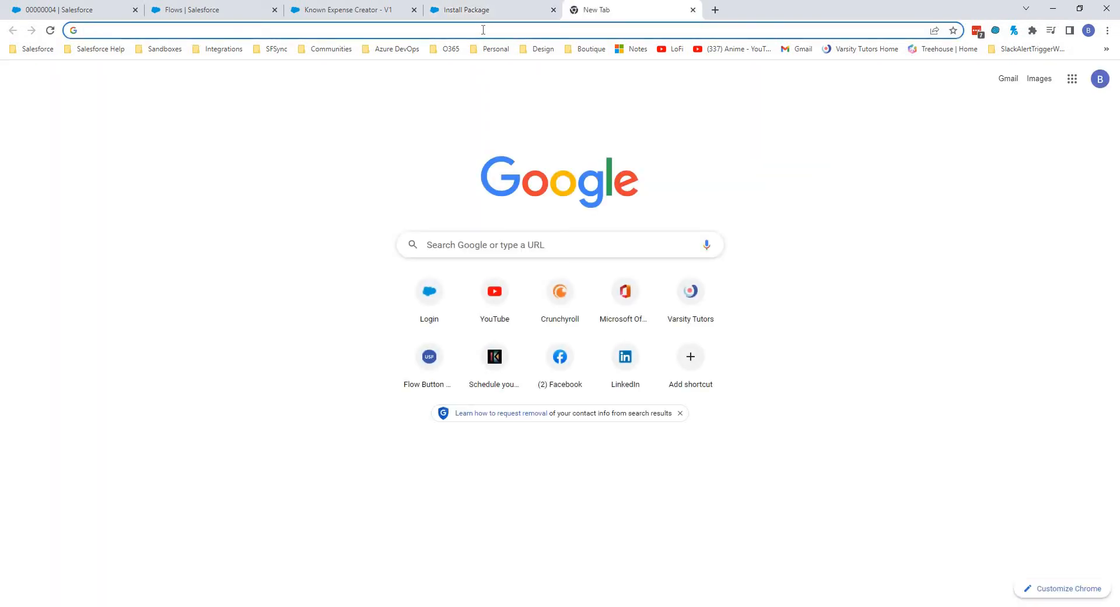
{"action": "left_click", "coordinate": [485, 29]}
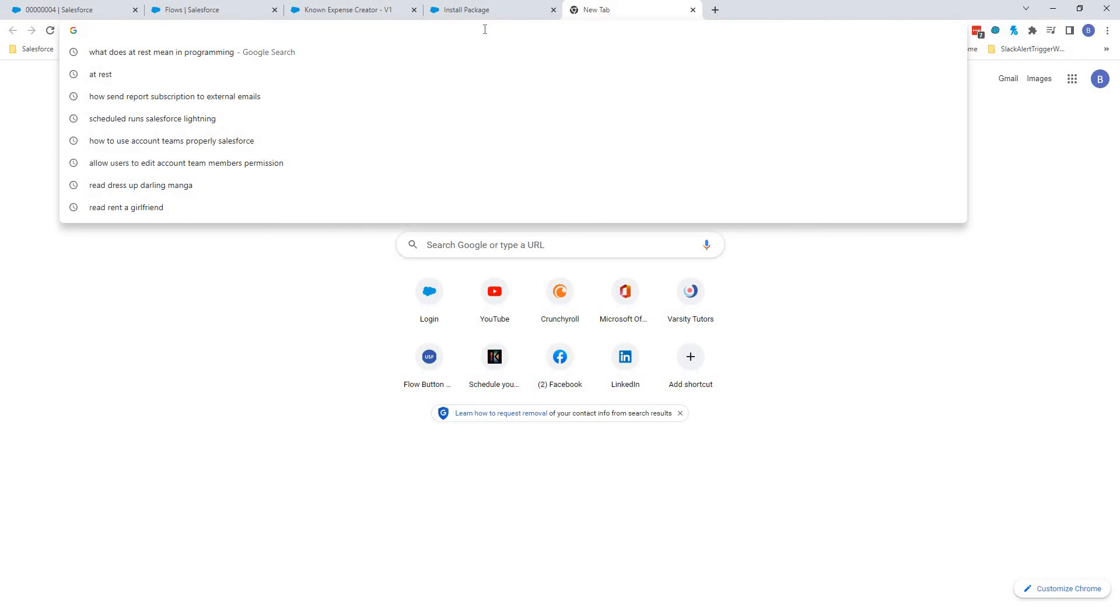
{"action": "type", "text": "un"}
{"action": "key", "text": "Return"}
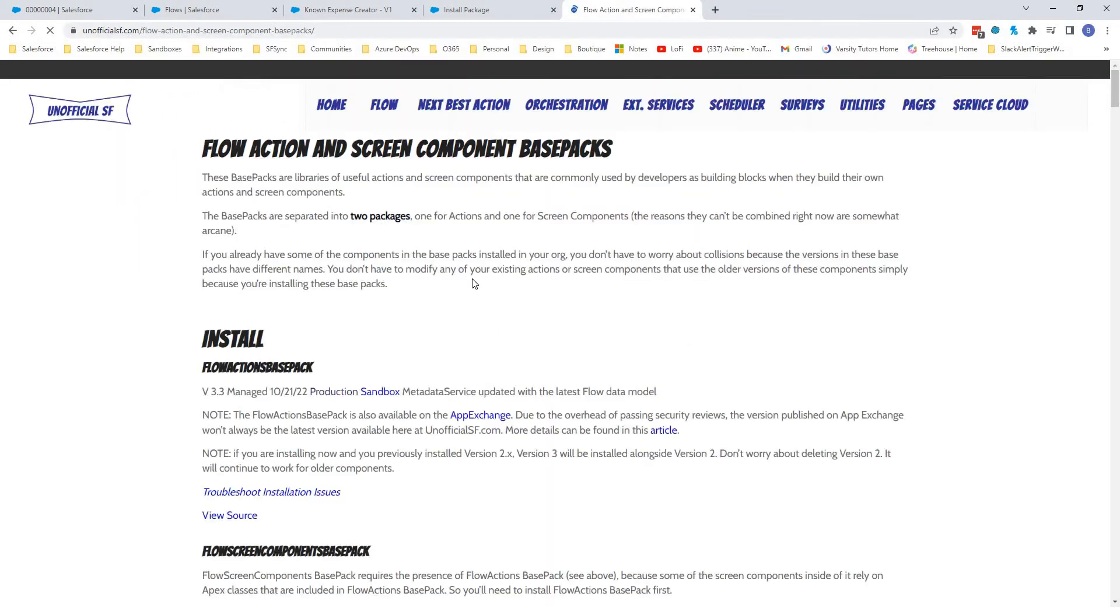
{"action": "scroll", "coordinate": [415, 325], "scroll_direction": "down", "scroll_amount": 3}
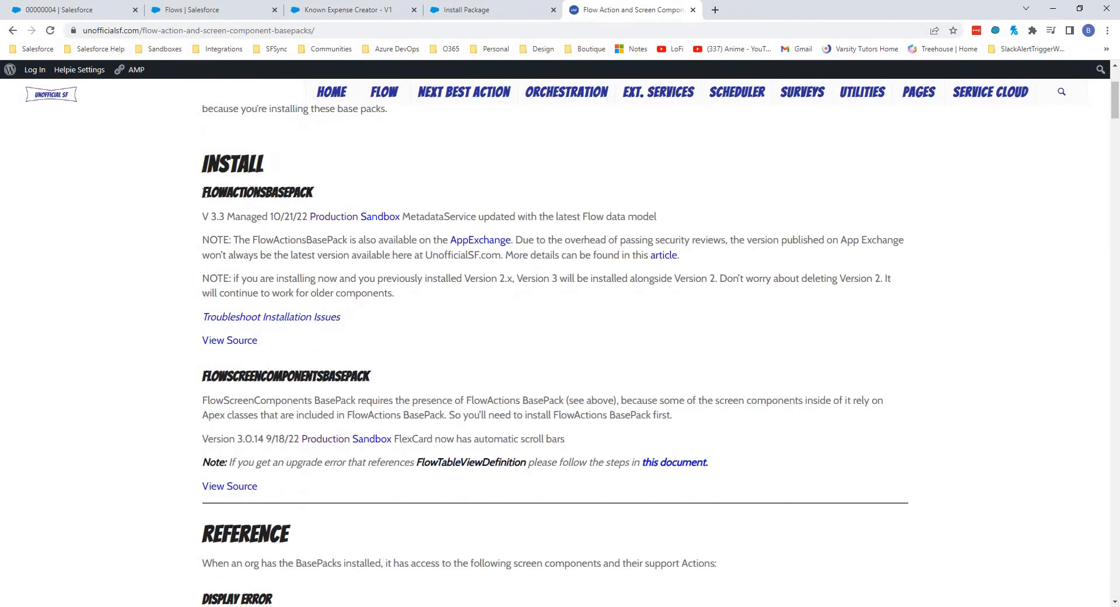
{"action": "left_click_drag", "start_coordinate": [202, 193], "coordinate": [297, 201]}
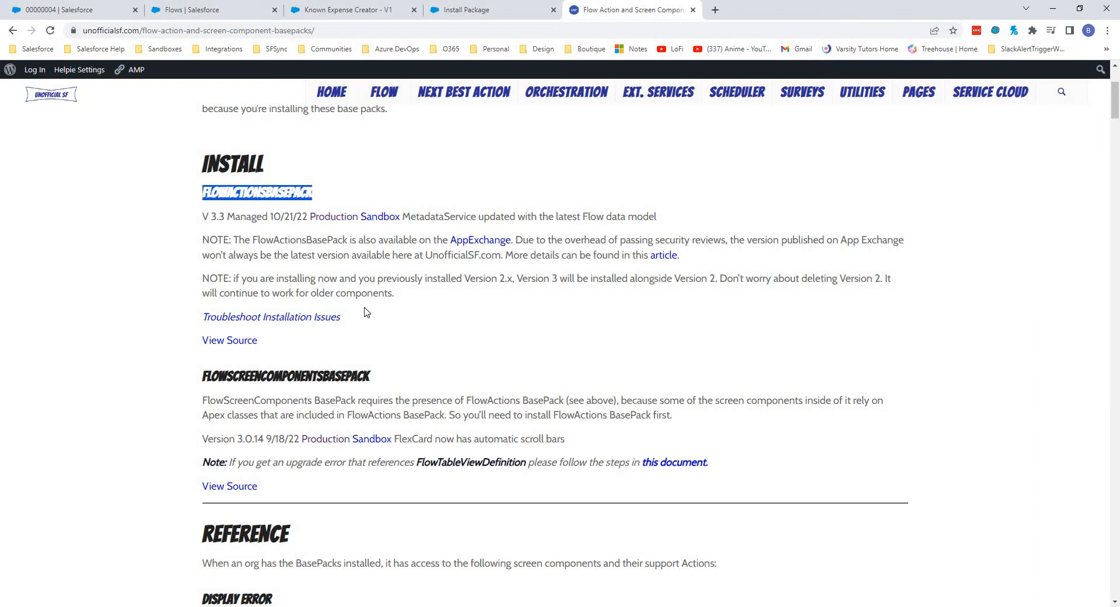
{"action": "scroll", "coordinate": [336, 371], "scroll_direction": "down", "scroll_amount": 1}
{"action": "left_click", "coordinate": [279, 366]}
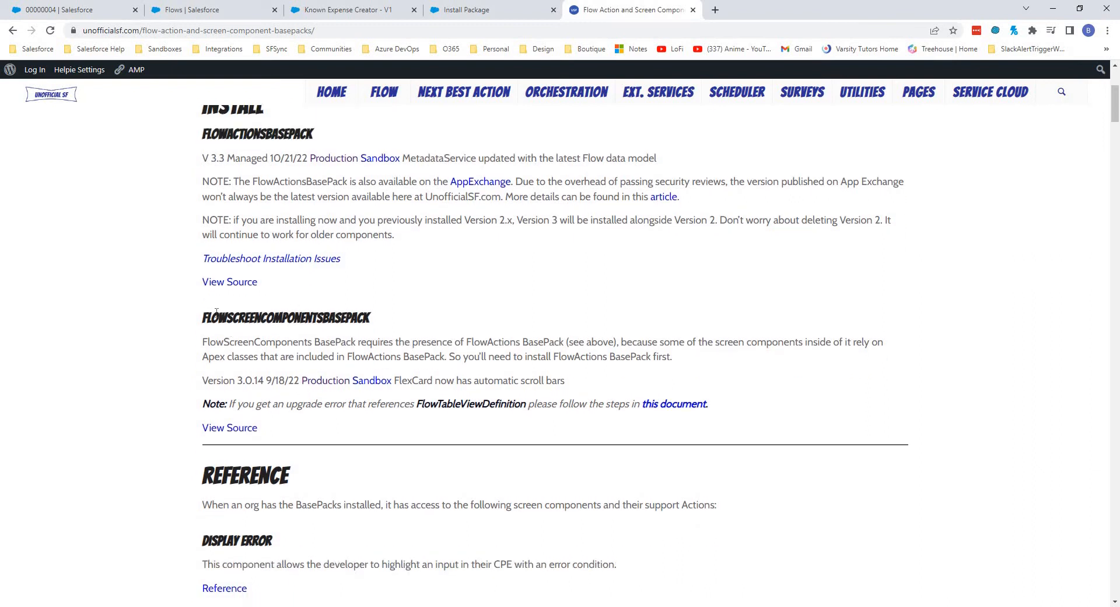
Step: Sign in from FlowScreenComponentsBasePack's production install link with the saved bestbudget username and password, and install the package for admins only
{"action": "left_click", "coordinate": [327, 380]}
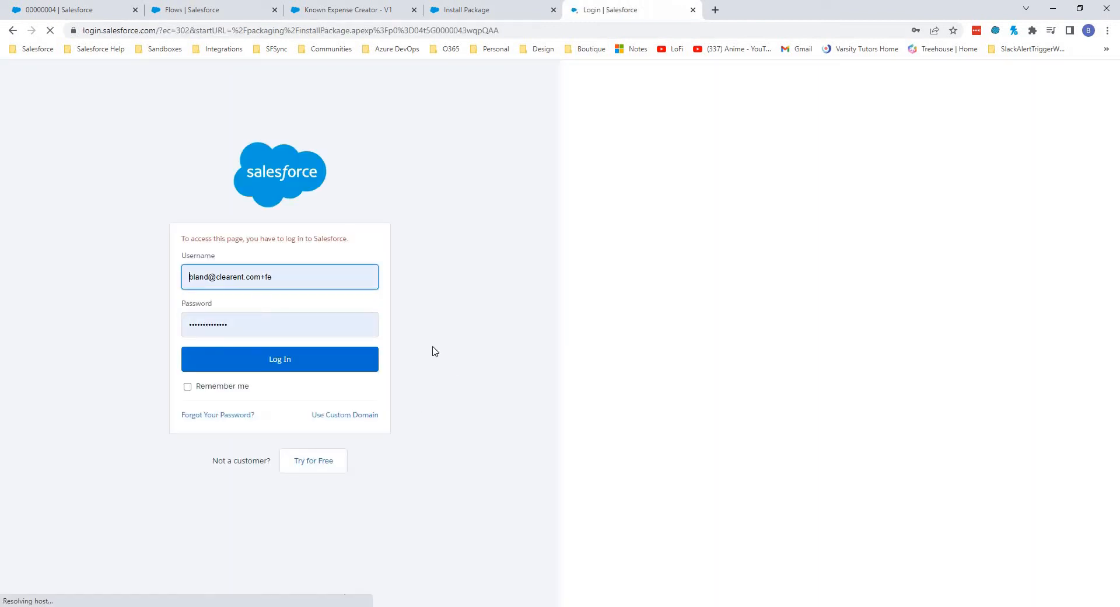
{"action": "left_click", "coordinate": [977, 34]}
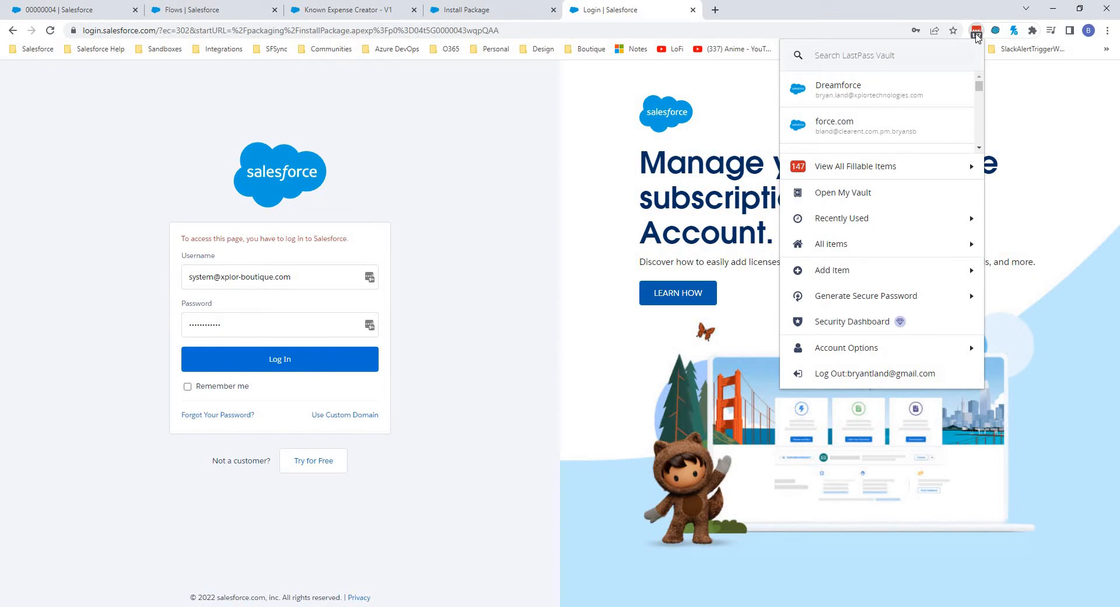
{"action": "type", "text": "best"}
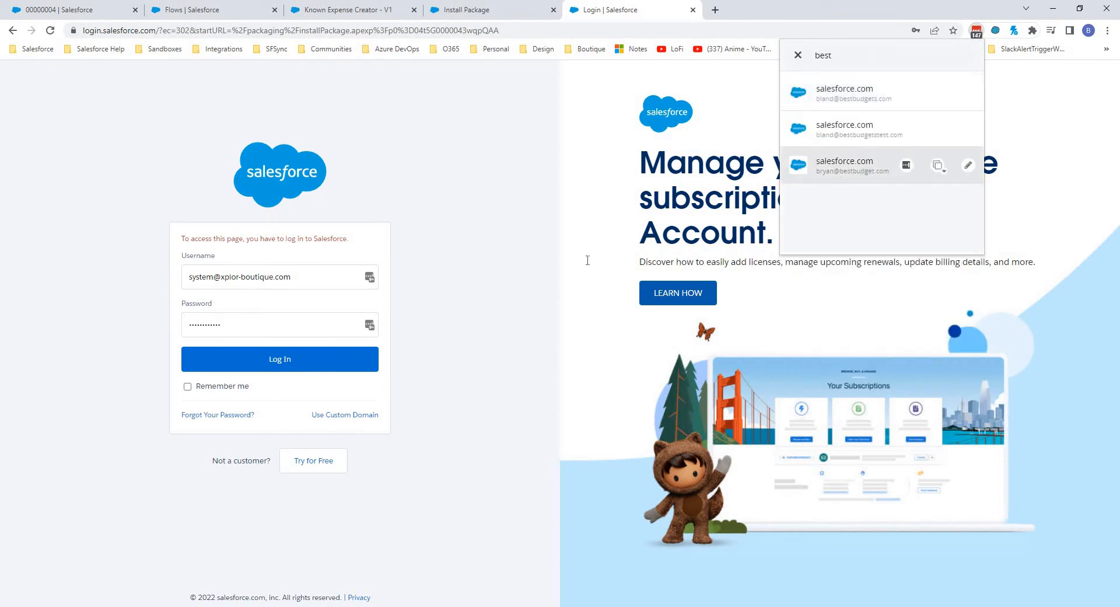
{"action": "left_click", "coordinate": [863, 169]}
{"action": "key", "text": "Return"}
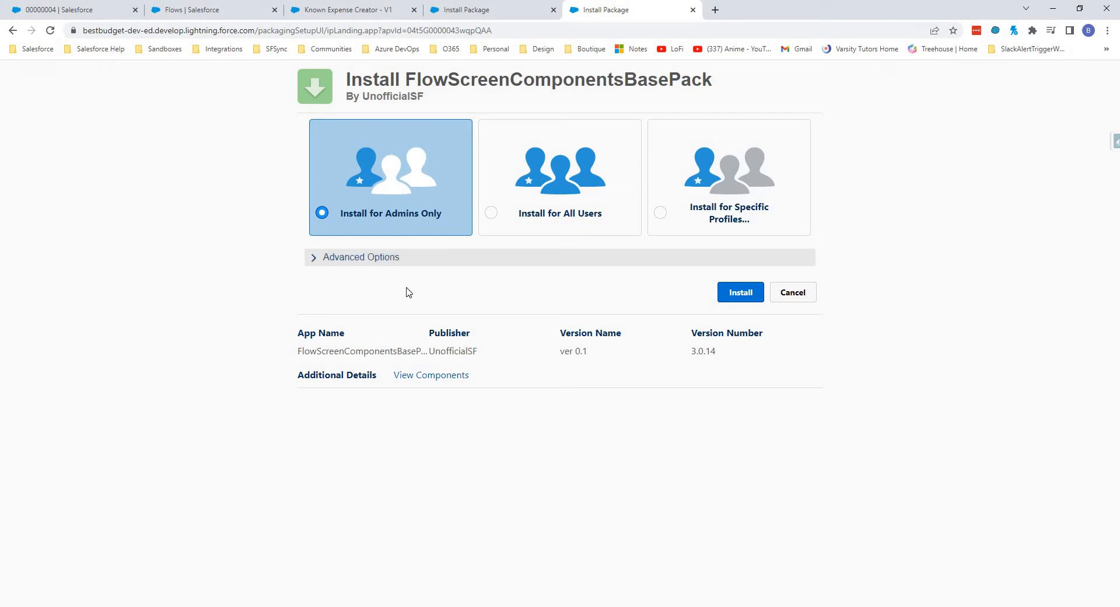
{"action": "left_click", "coordinate": [380, 257]}
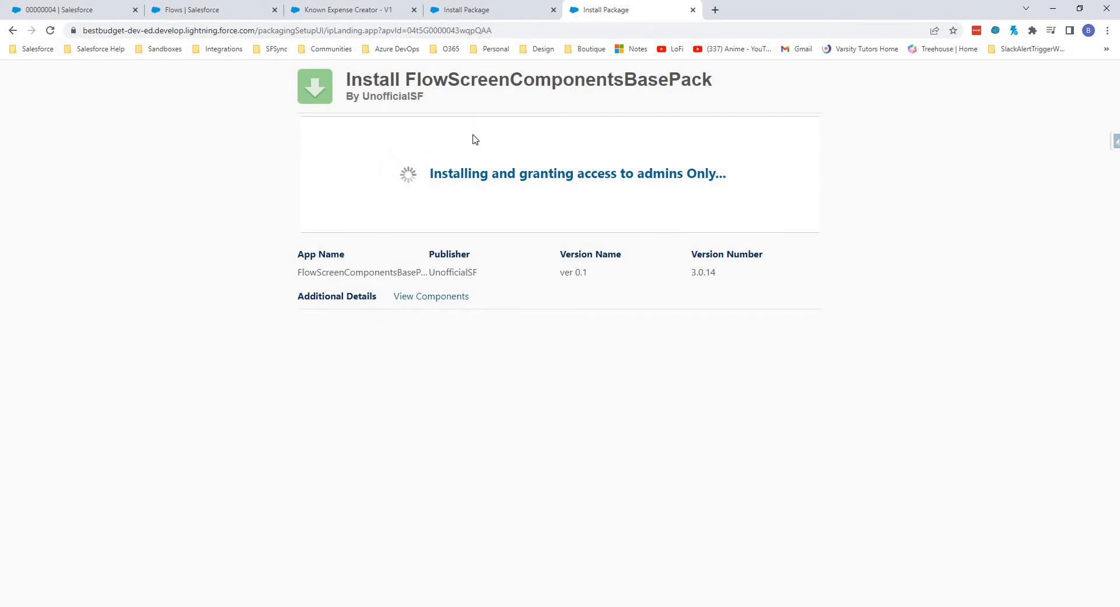
Step: Open Salesforce Setup in a separate browser tab and show the Installed Packages list by searching for "insta"
{"action": "left_click", "coordinate": [493, 10]}
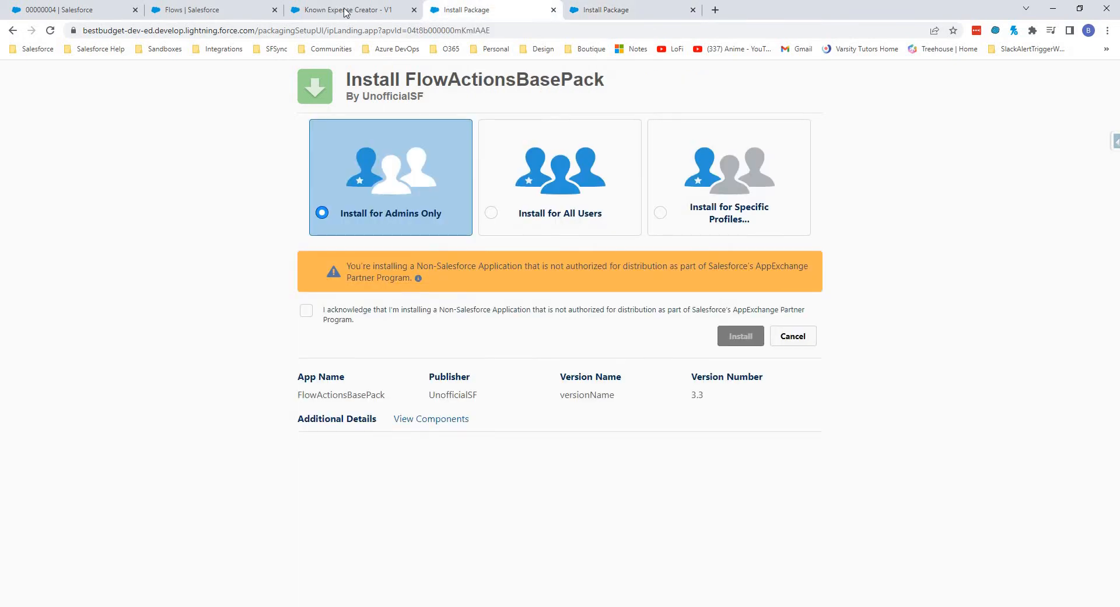
{"action": "left_click", "coordinate": [346, 11]}
{"action": "left_click", "coordinate": [195, 10]}
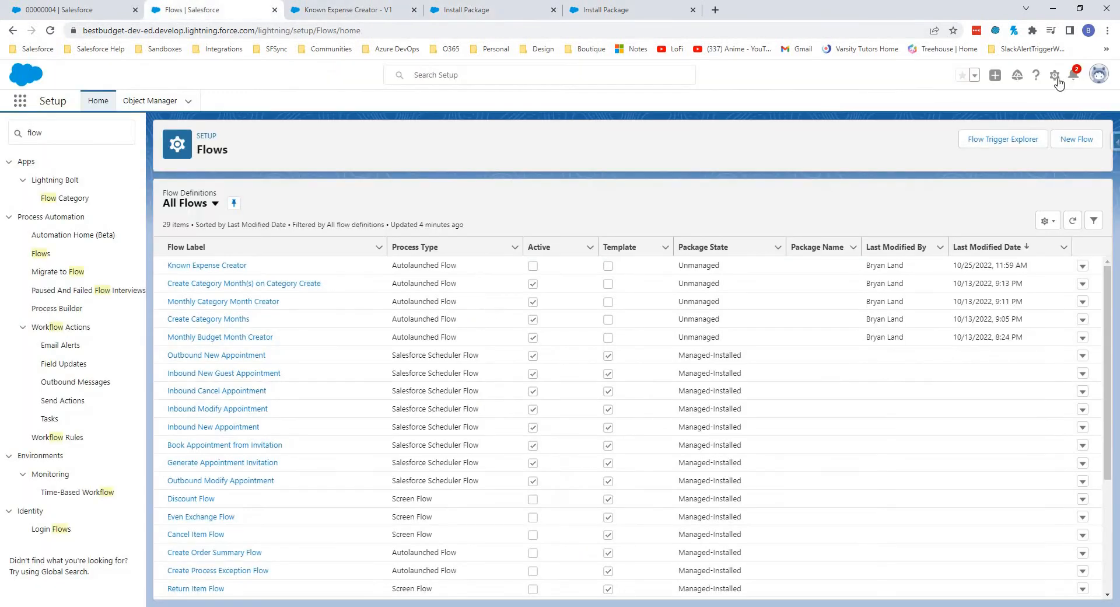
{"action": "left_click", "coordinate": [1055, 76]}
{"action": "left_click", "coordinate": [1009, 107]}
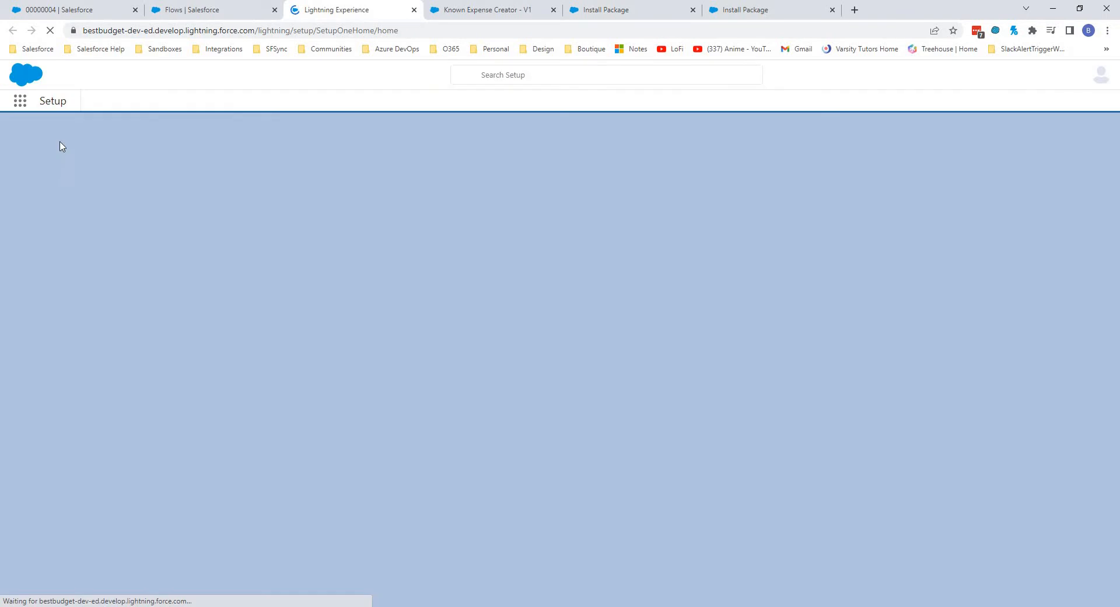
{"action": "left_click", "coordinate": [49, 134]}
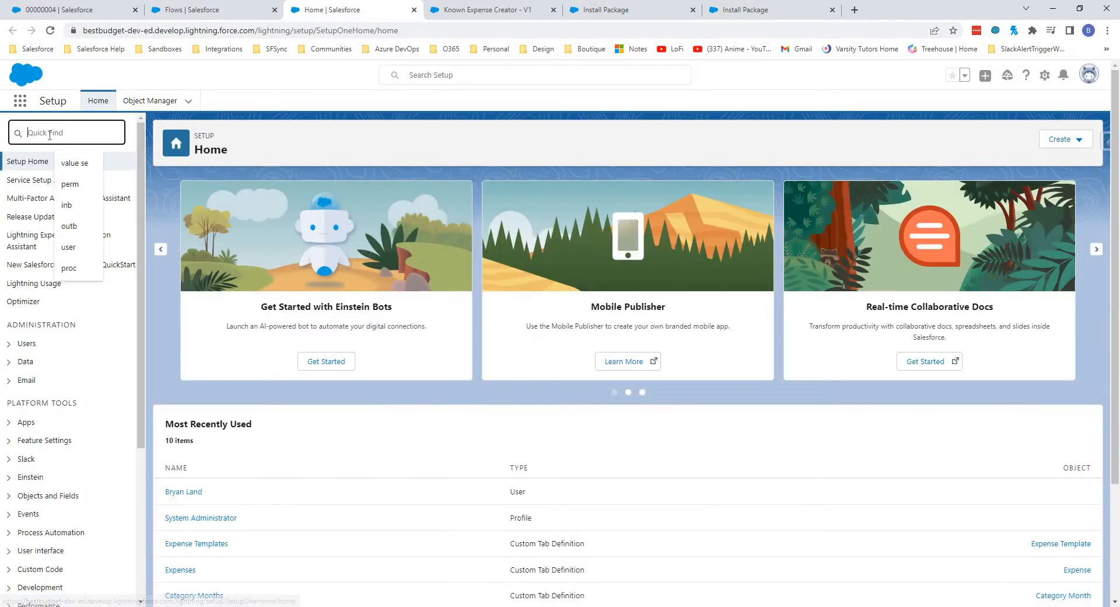
{"action": "type", "text": "insta"}
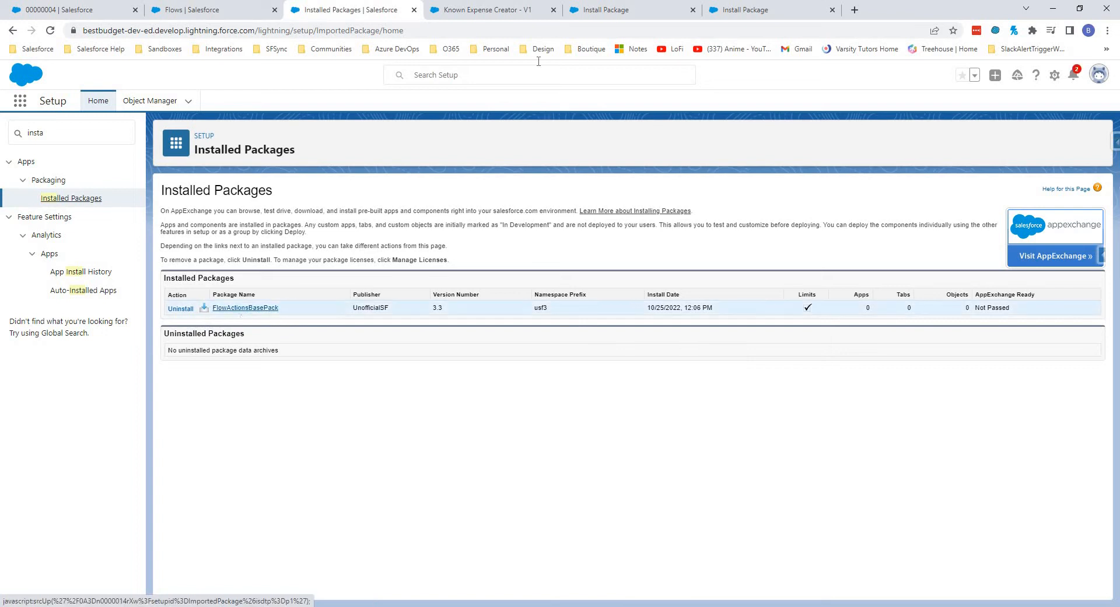
Step: Close the FlowActionsBasePack install tab and finish the FlowScreenComponentsBasePack installation once it completes
{"action": "left_click", "coordinate": [607, 10]}
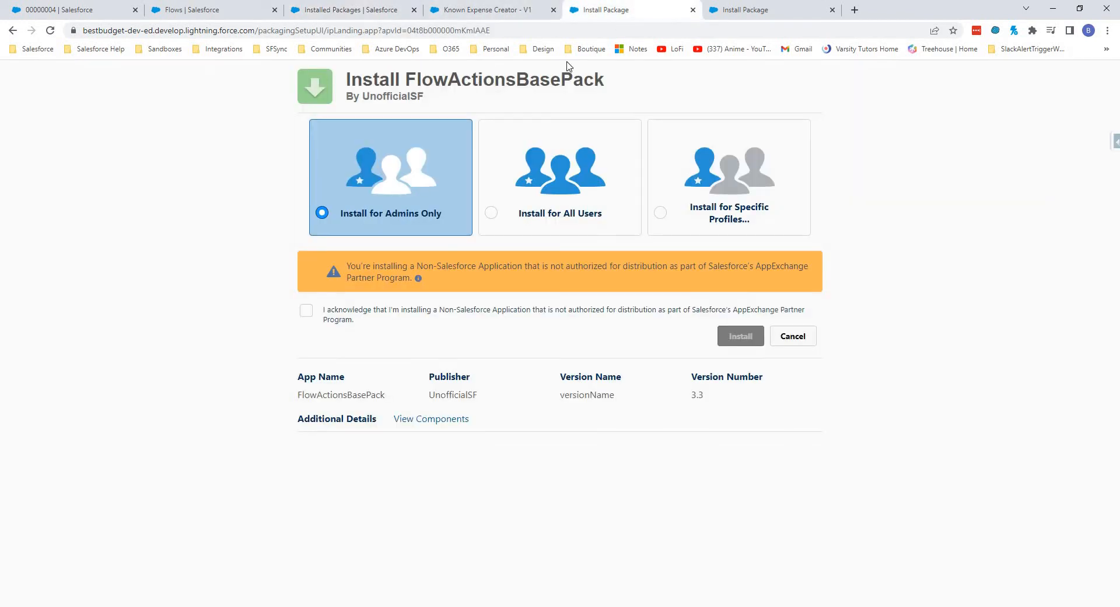
{"action": "left_click", "coordinate": [692, 10]}
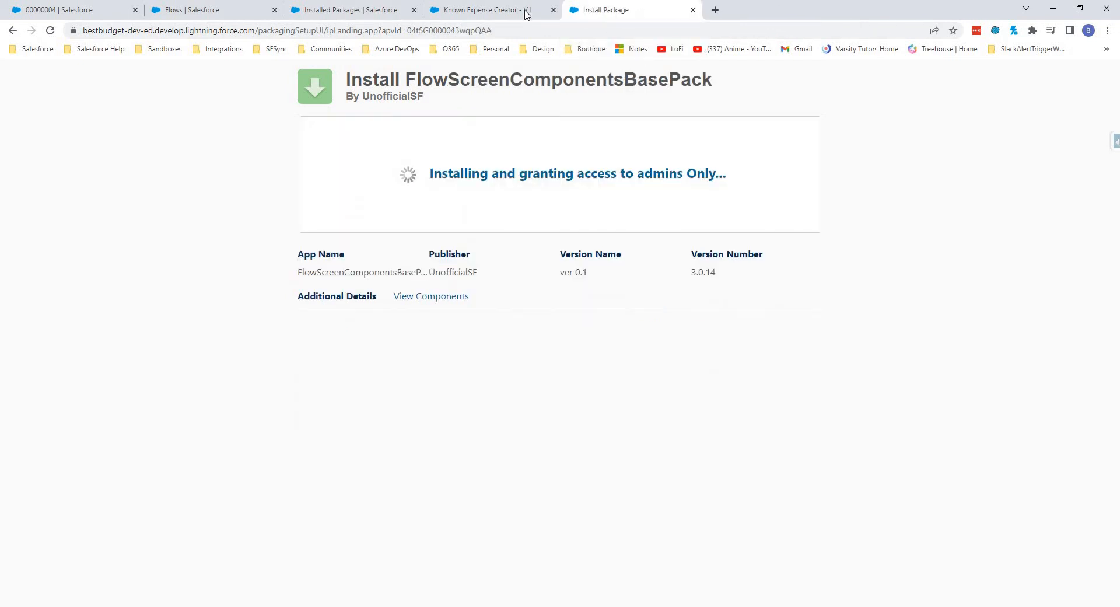
{"action": "left_click", "coordinate": [336, 14]}
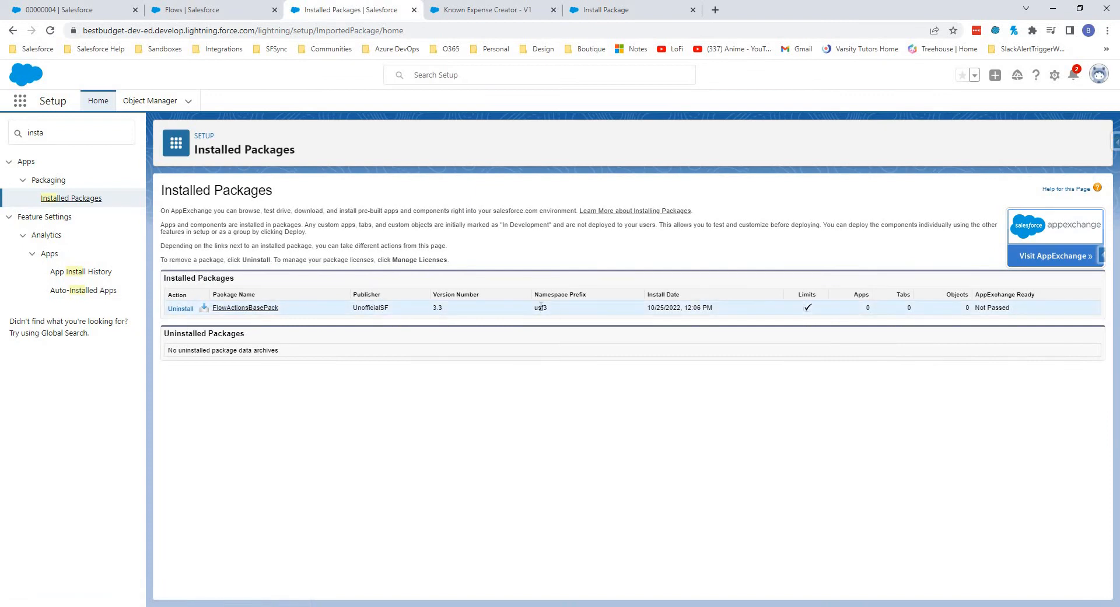
{"action": "left_click", "coordinate": [624, 12]}
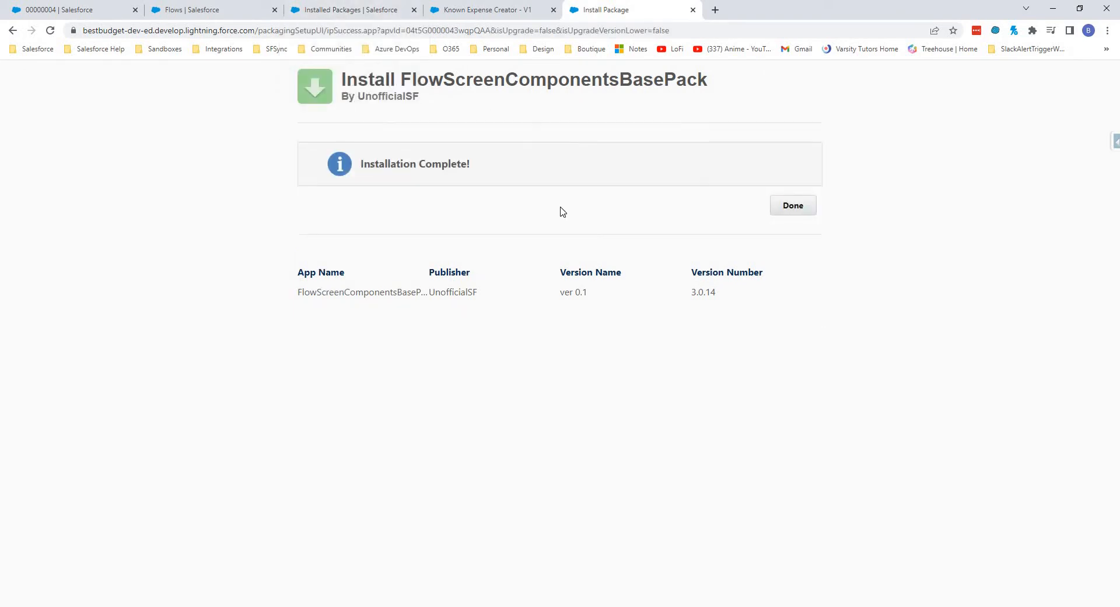
{"action": "left_click", "coordinate": [788, 212]}
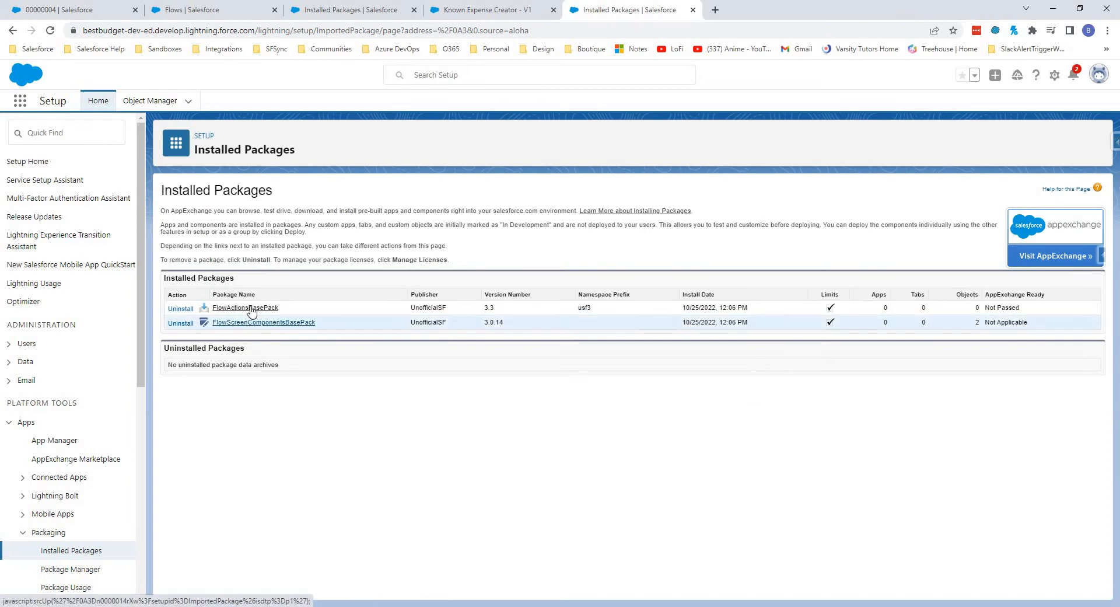
Step: Close both browser tabs that show the Installed Packages page
{"action": "left_click", "coordinate": [692, 11]}
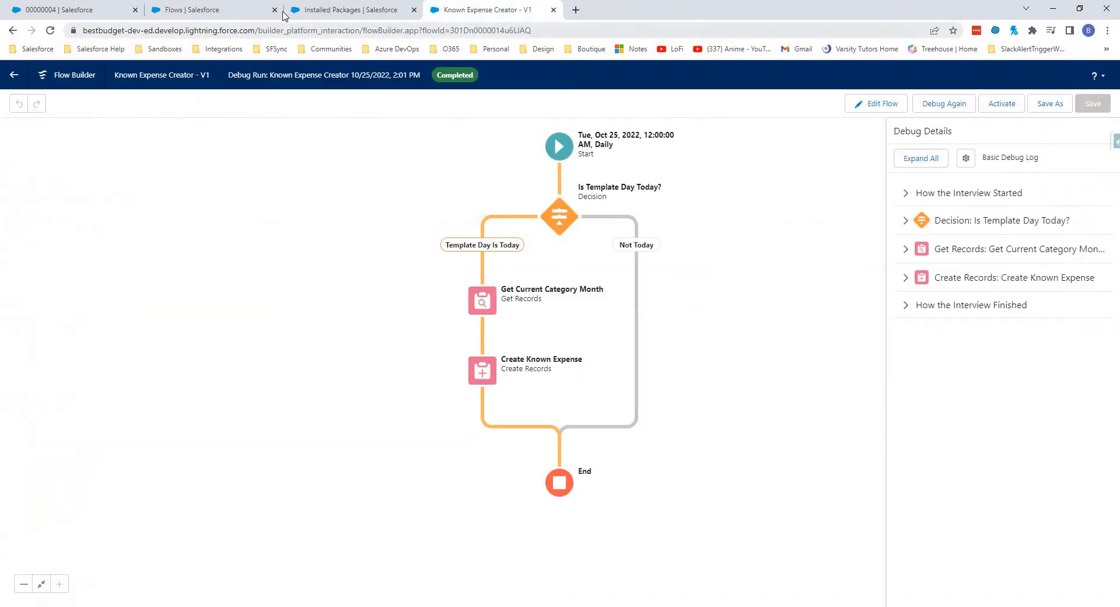
{"action": "left_click", "coordinate": [345, 17]}
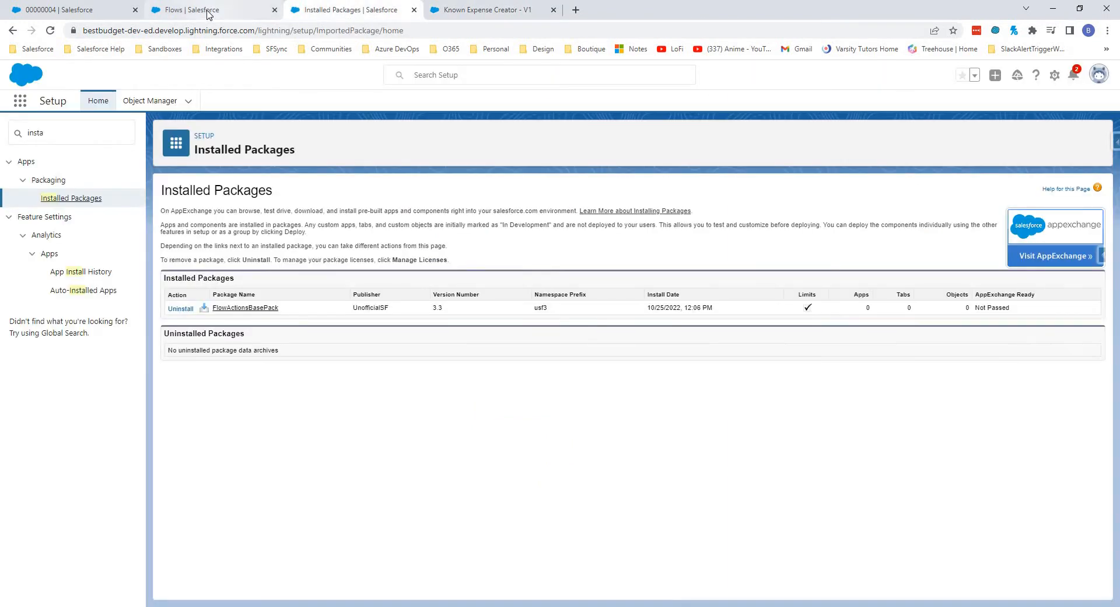
{"action": "mouse_move", "coordinate": [208, 14]}
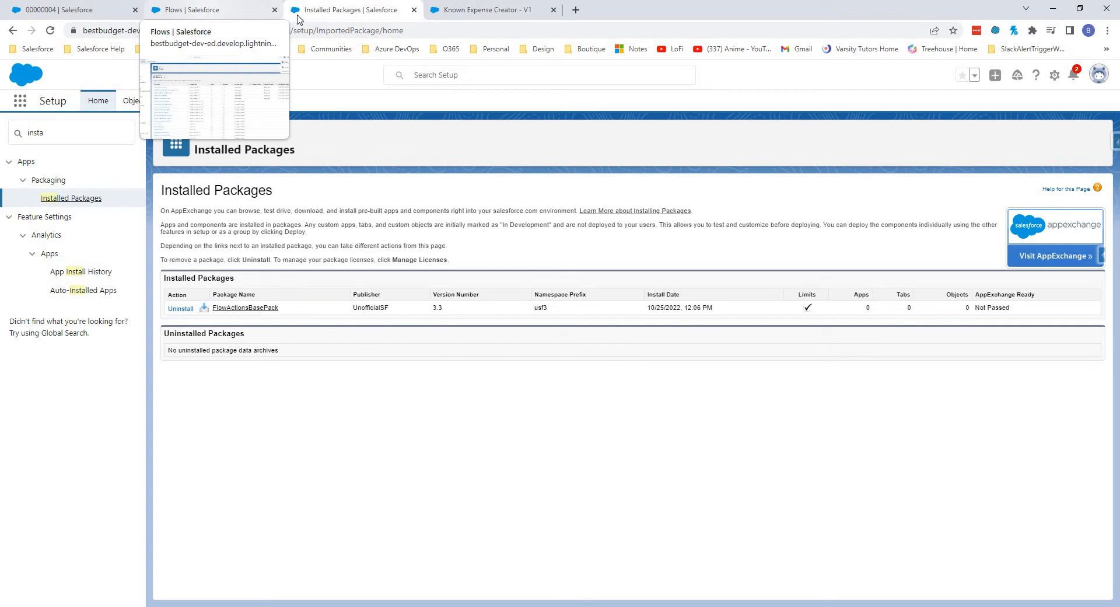
{"action": "left_click", "coordinate": [414, 10]}
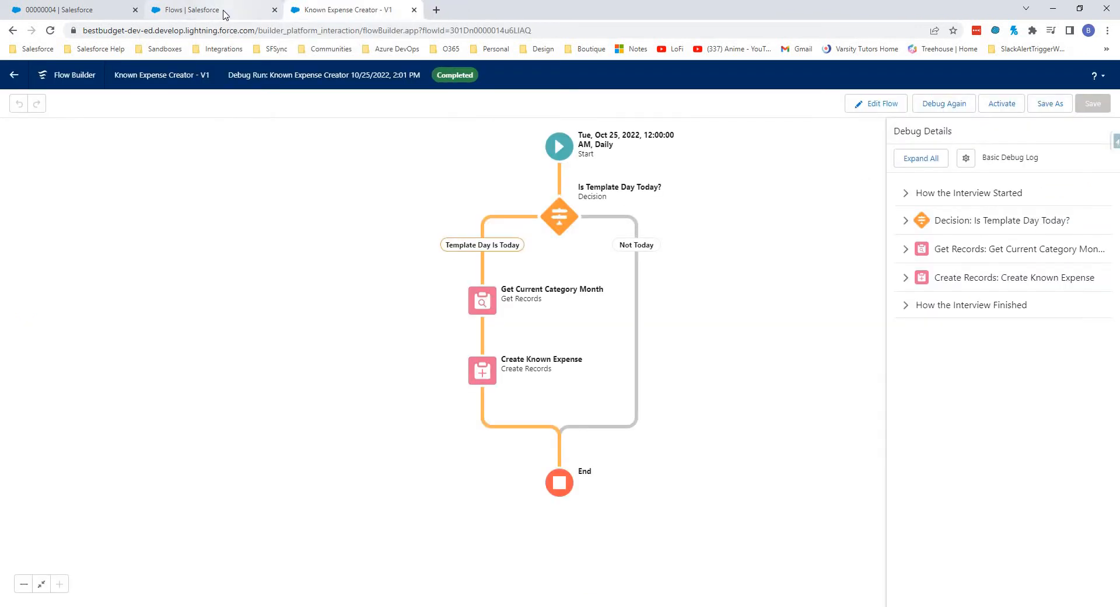
Step: Create a new Screen Flow from the Flows list in Setup
{"action": "left_click", "coordinate": [223, 11]}
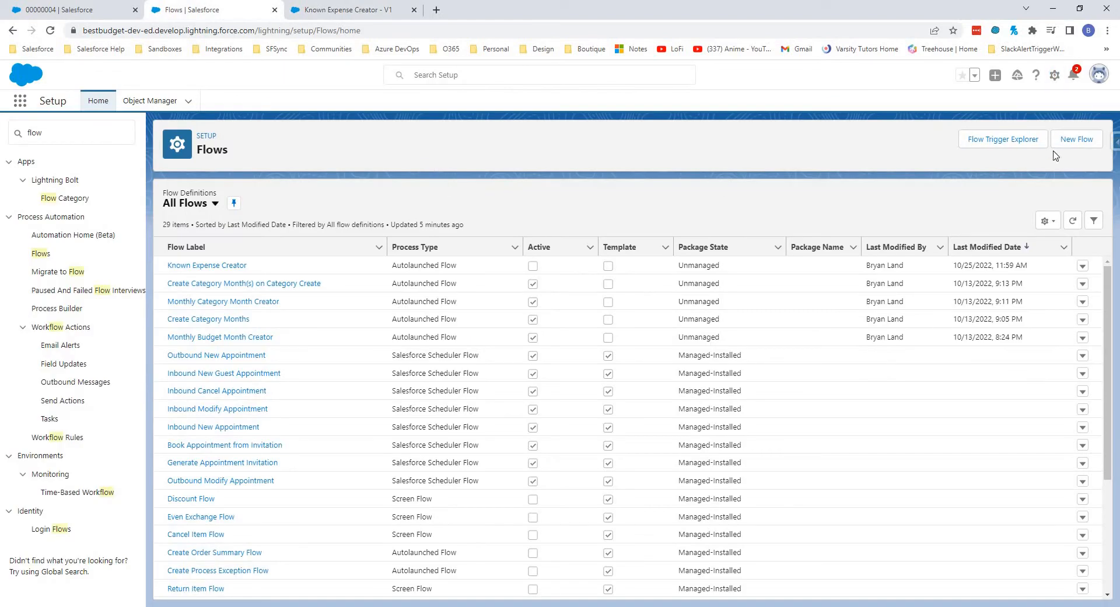
{"action": "left_click", "coordinate": [1077, 139]}
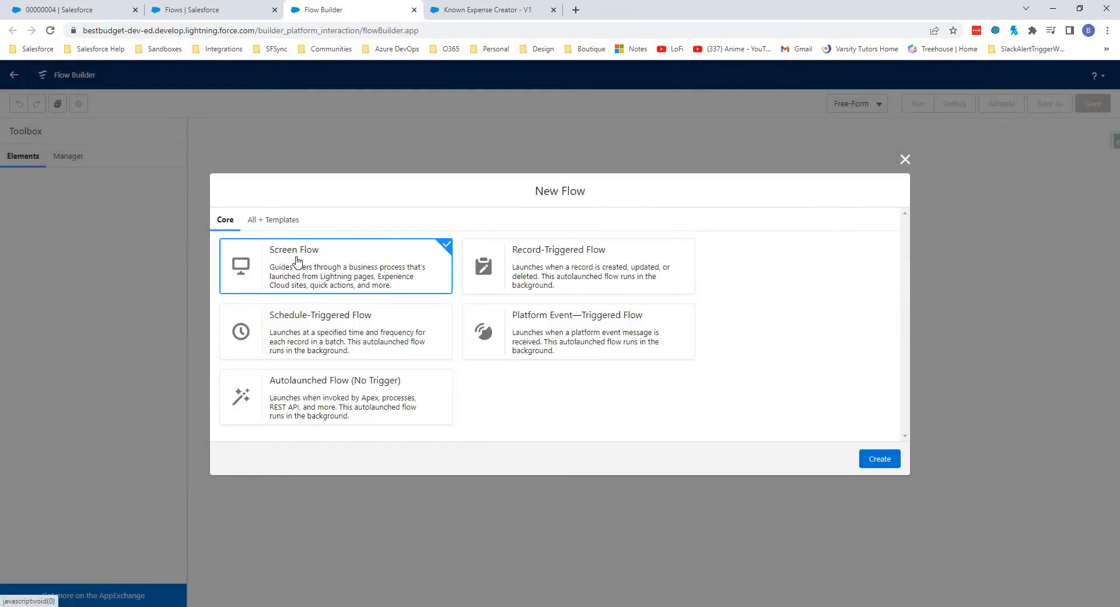
{"action": "left_click", "coordinate": [886, 460]}
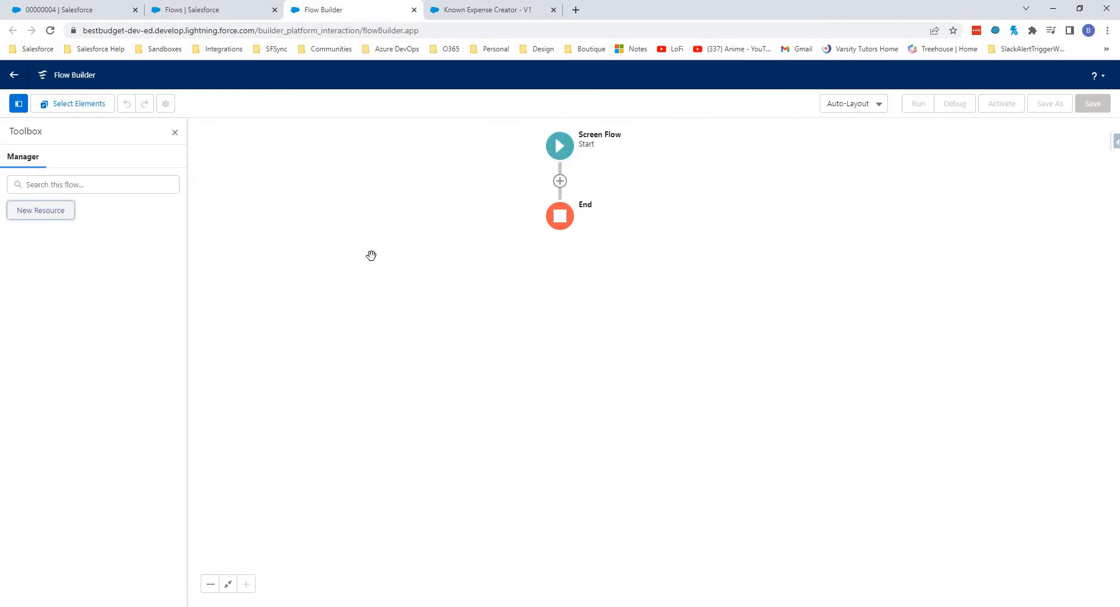
Step: Create a Boolean variable named ShowNoCategoryError with a default value of $GlobalConstant.False
{"action": "left_click", "coordinate": [49, 211]}
{"action": "left_click", "coordinate": [392, 285]}
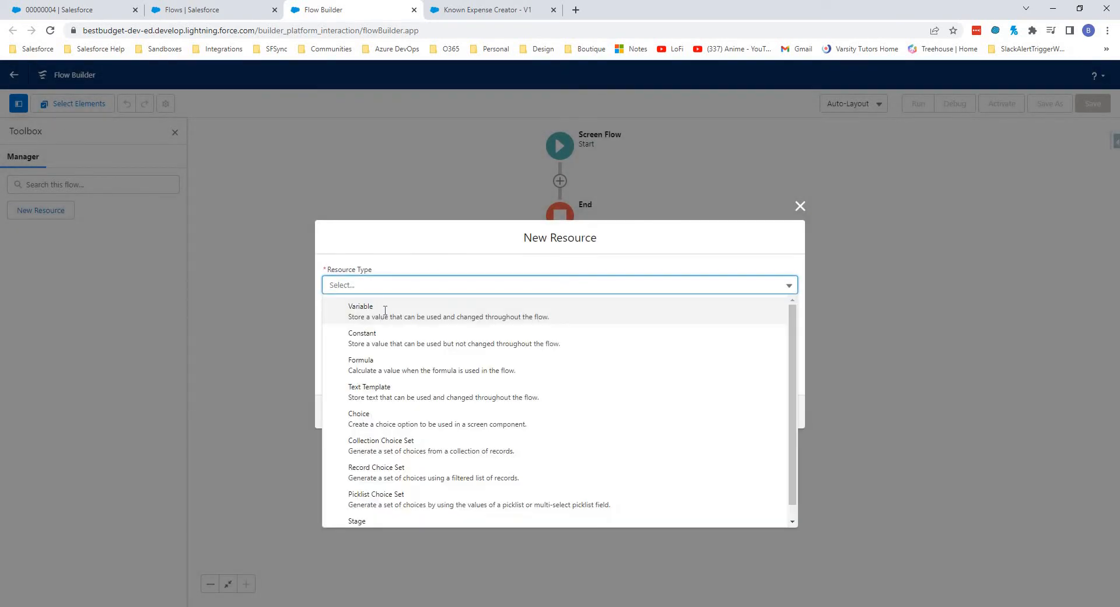
{"action": "left_click", "coordinate": [385, 310]}
{"action": "left_click", "coordinate": [376, 309]}
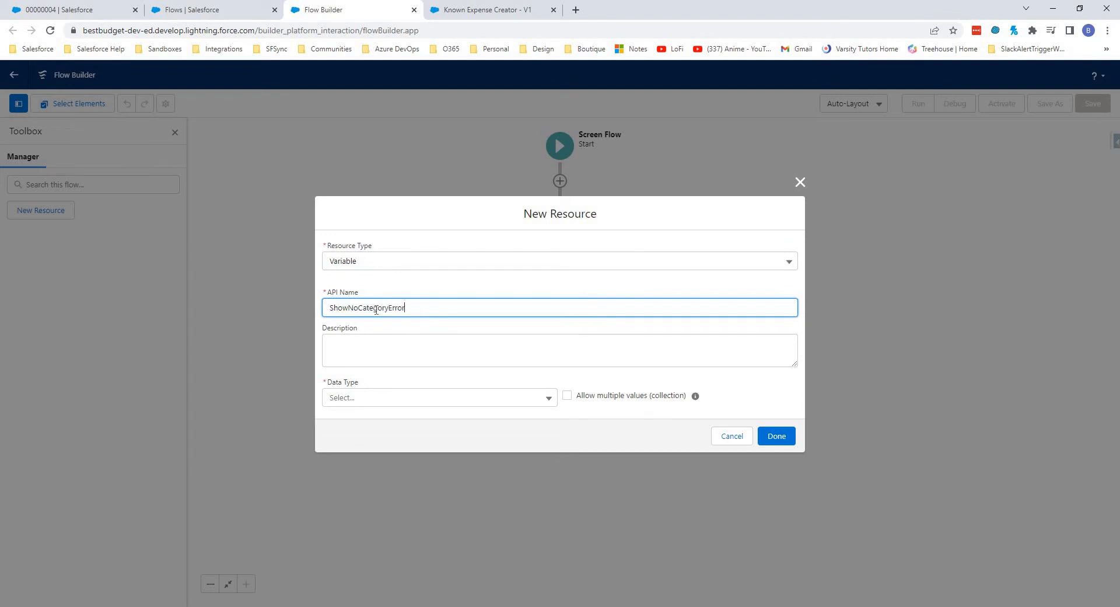
{"action": "type", "text": "ShowNoCategoryError"}
{"action": "key", "text": "Tab"}
{"action": "left_click", "coordinate": [426, 397]}
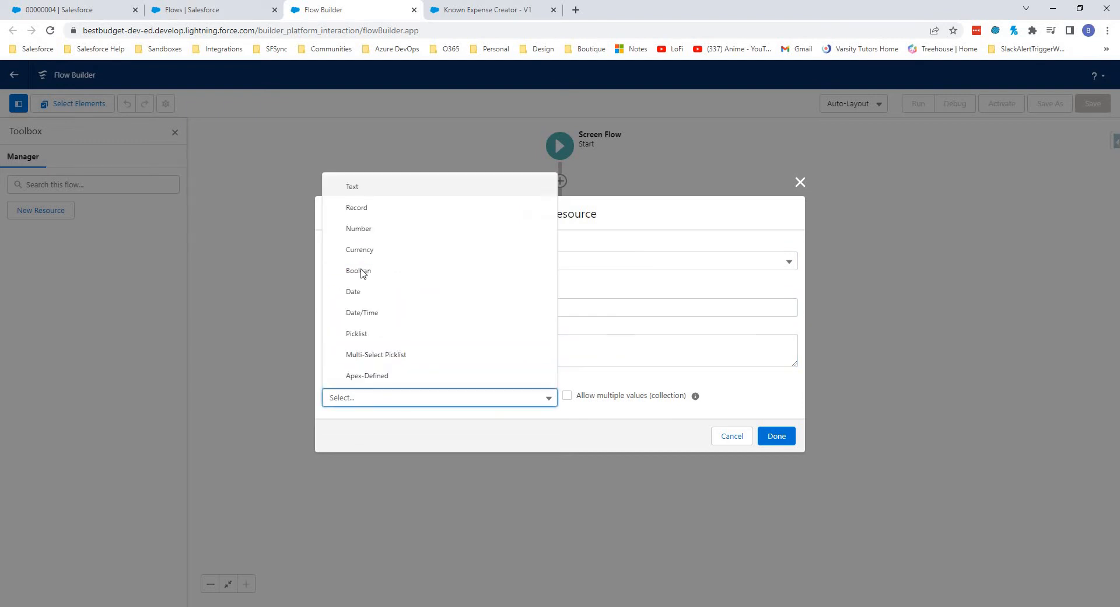
{"action": "left_click", "coordinate": [362, 272]}
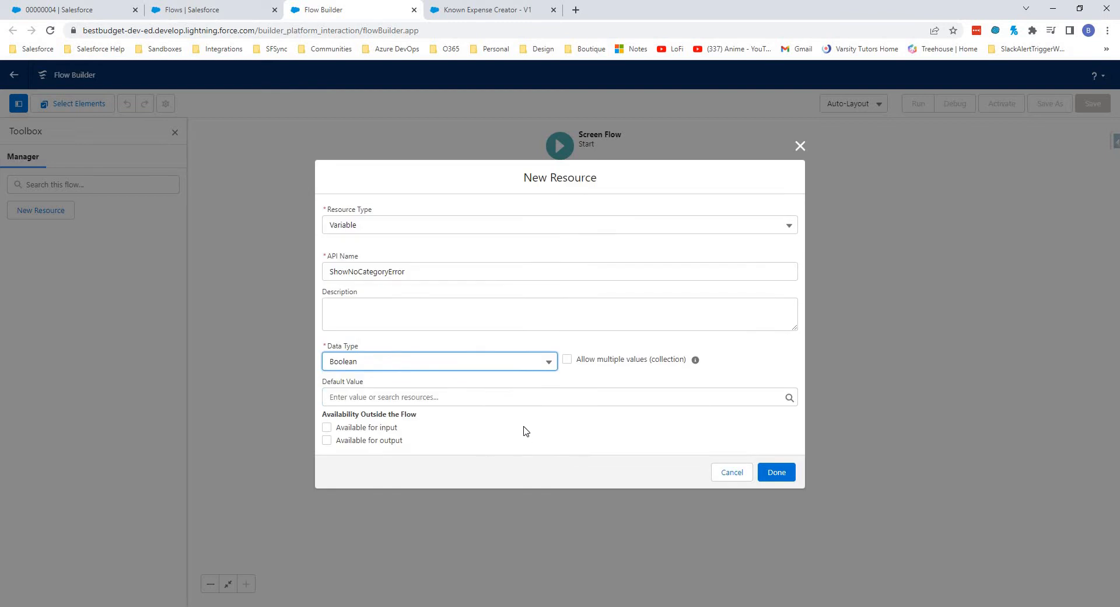
{"action": "left_click", "coordinate": [417, 397]}
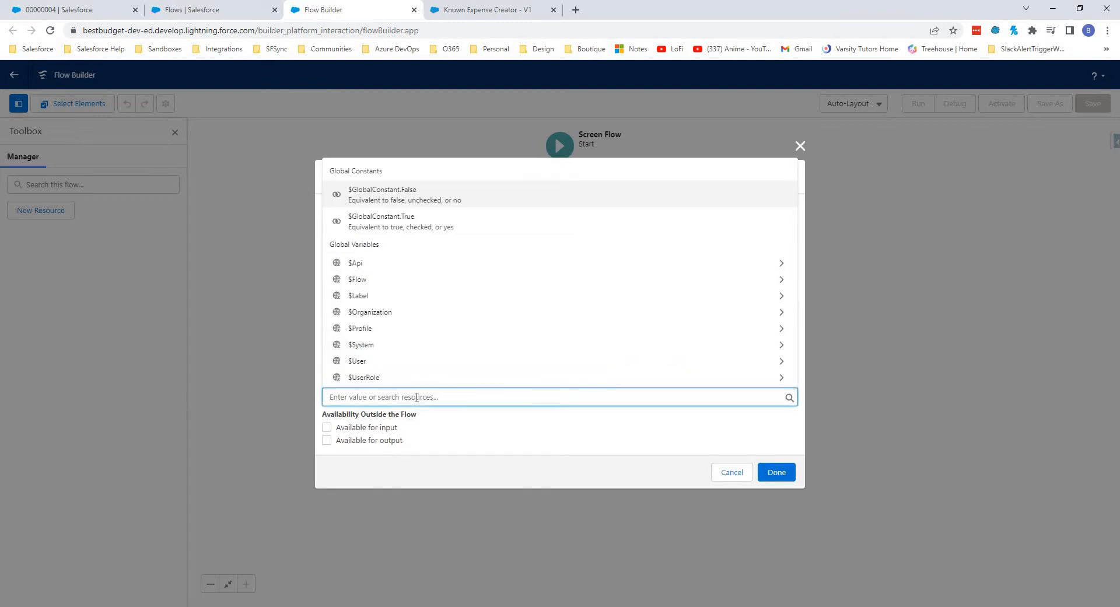
{"action": "type", "text": "fa"}
{"action": "key", "text": "Return"}
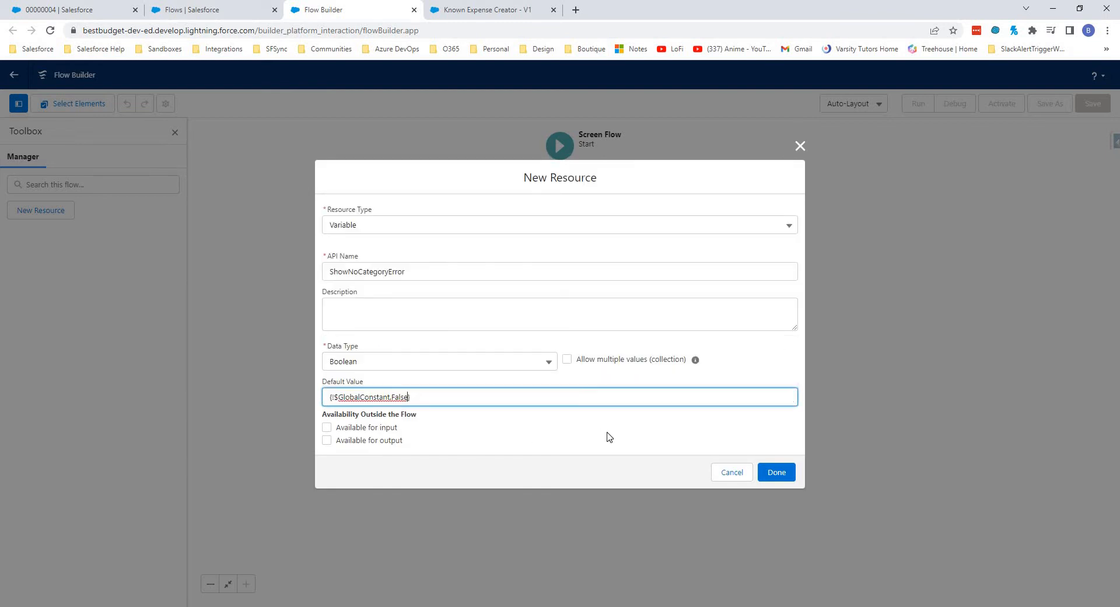
{"action": "left_click", "coordinate": [778, 473]}
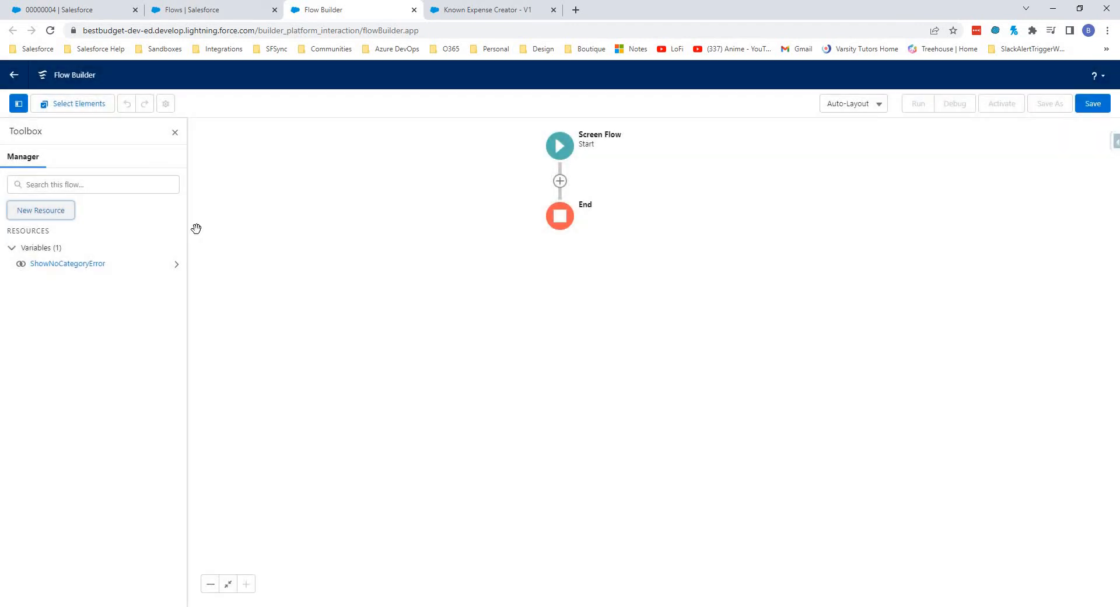
Step: Create a Text variable named varChosenCategoryName without a default value
{"action": "left_click", "coordinate": [50, 211]}
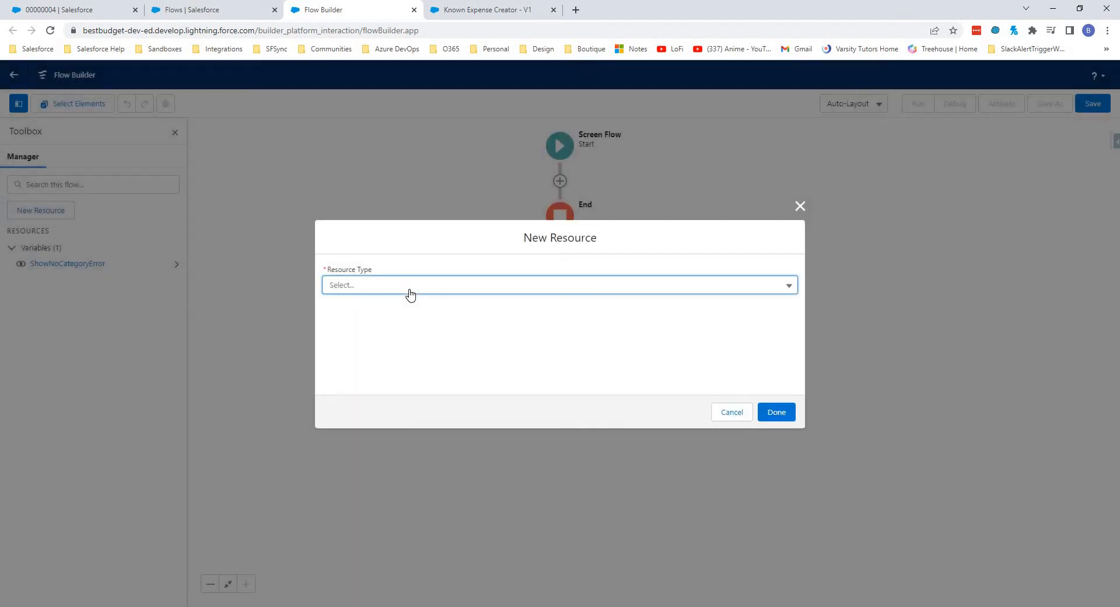
{"action": "left_click", "coordinate": [409, 295]}
{"action": "left_click", "coordinate": [390, 317]}
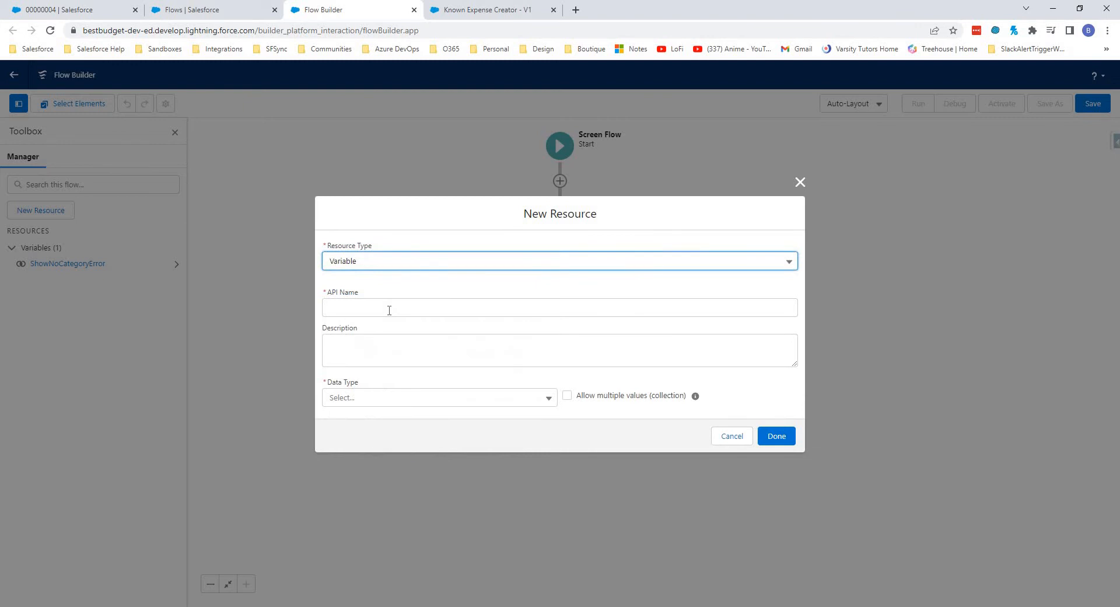
{"action": "left_click", "coordinate": [380, 309]}
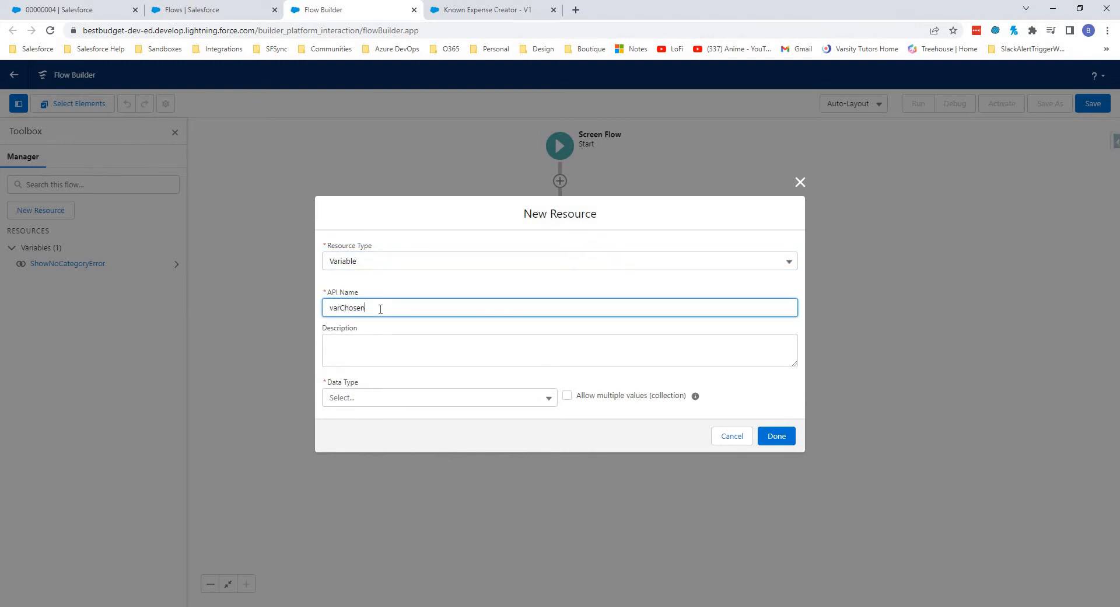
{"action": "type", "text": "varChosenCategoryName"}
{"action": "left_click", "coordinate": [419, 397]}
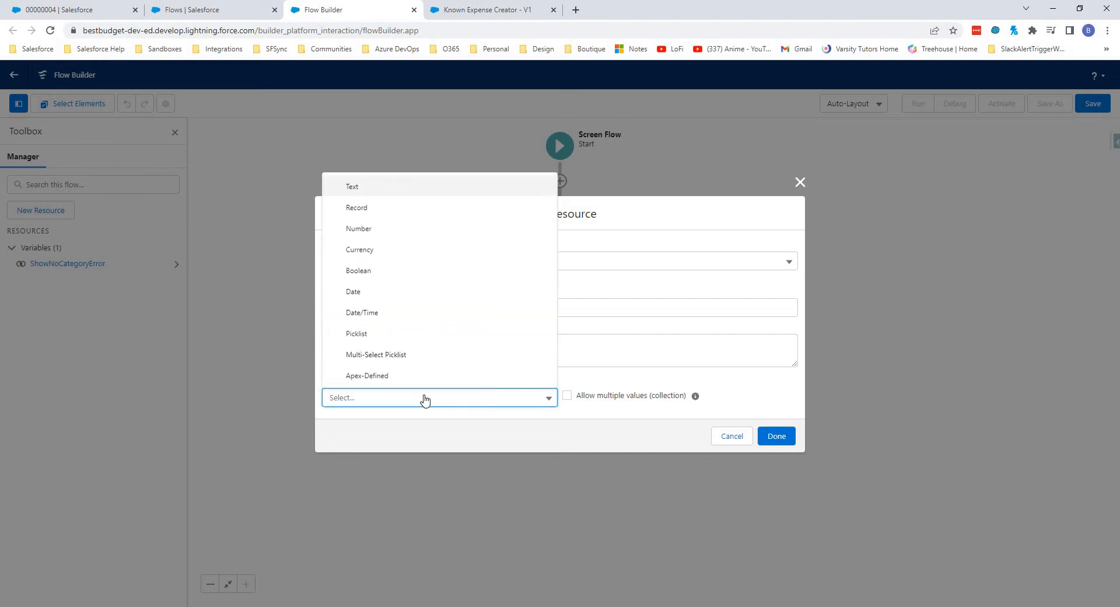
{"action": "left_click", "coordinate": [371, 189]}
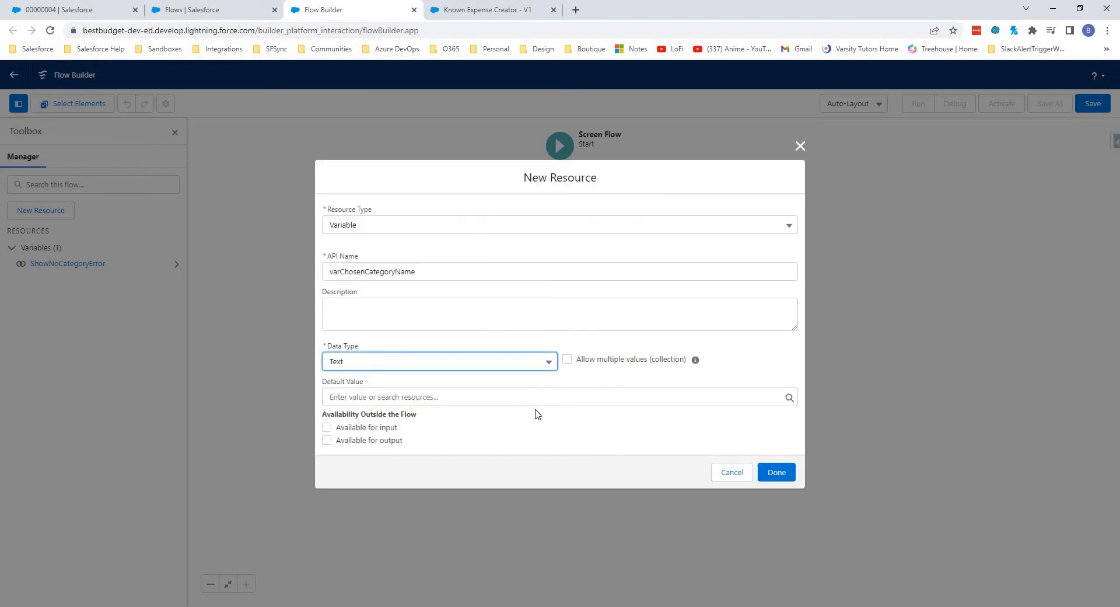
{"action": "left_click", "coordinate": [782, 475]}
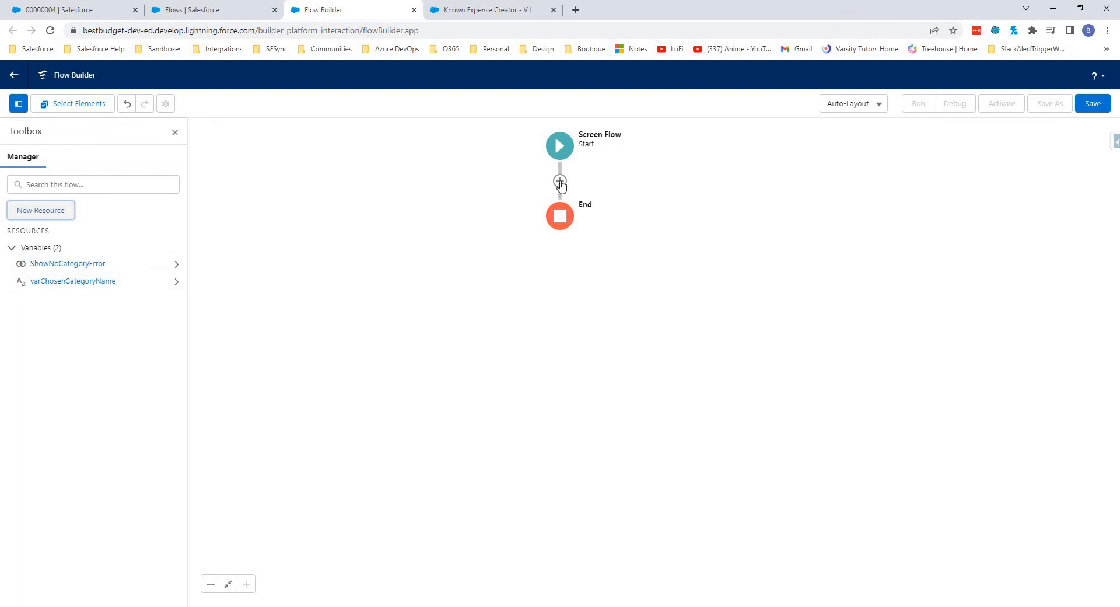
Step: Add a Screen element between Start and End, labelled Category Screen with the API name Category_Screen
{"action": "left_click", "coordinate": [560, 183]}
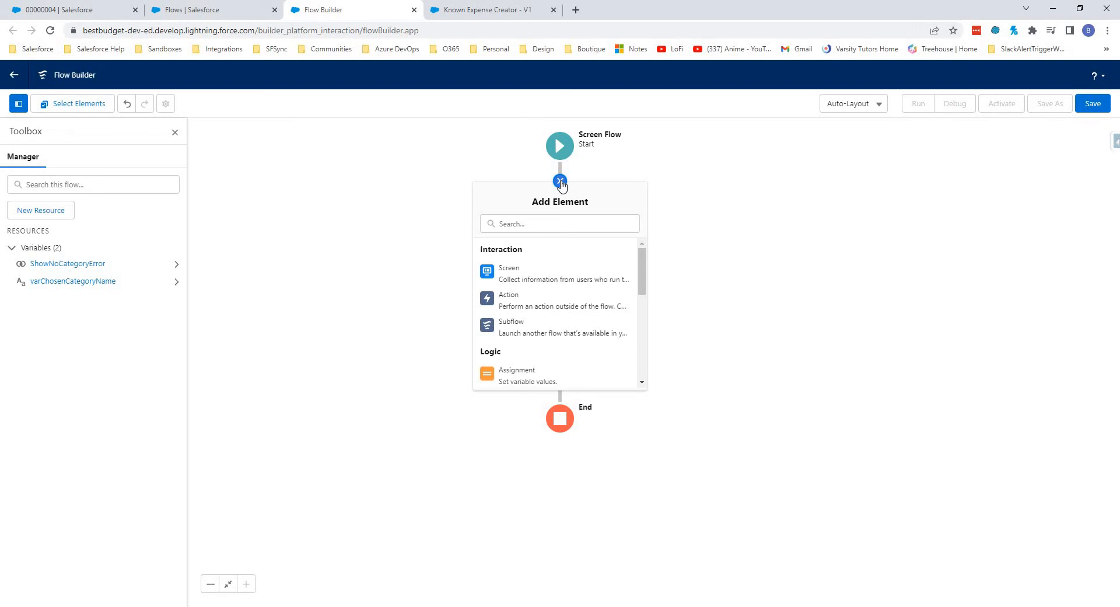
{"action": "left_click", "coordinate": [537, 277]}
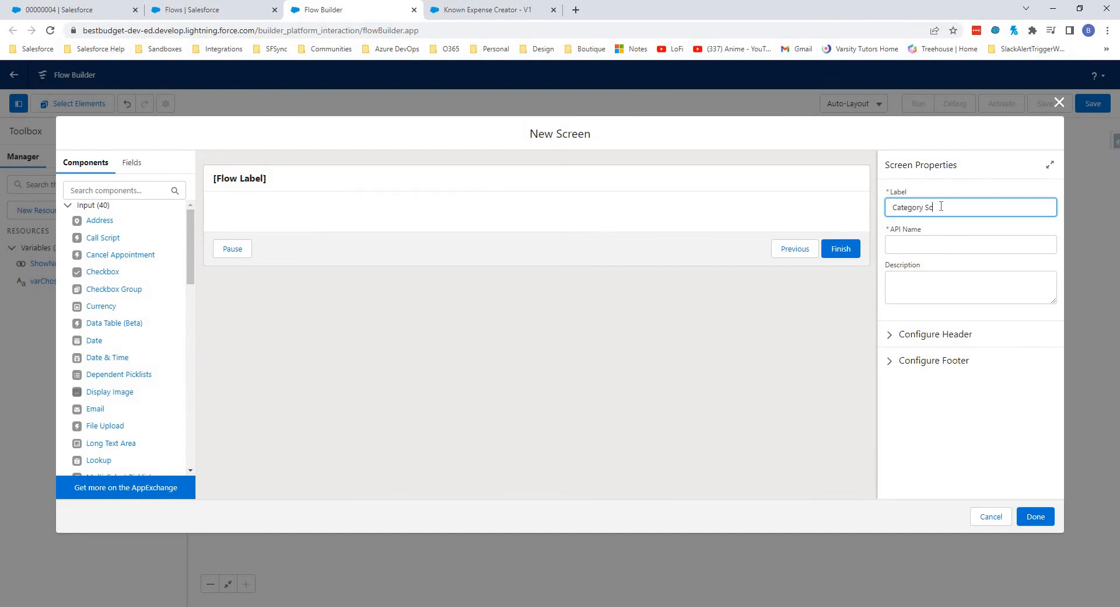
{"action": "key", "text": "Tab"}
{"action": "left_click", "coordinate": [540, 371]}
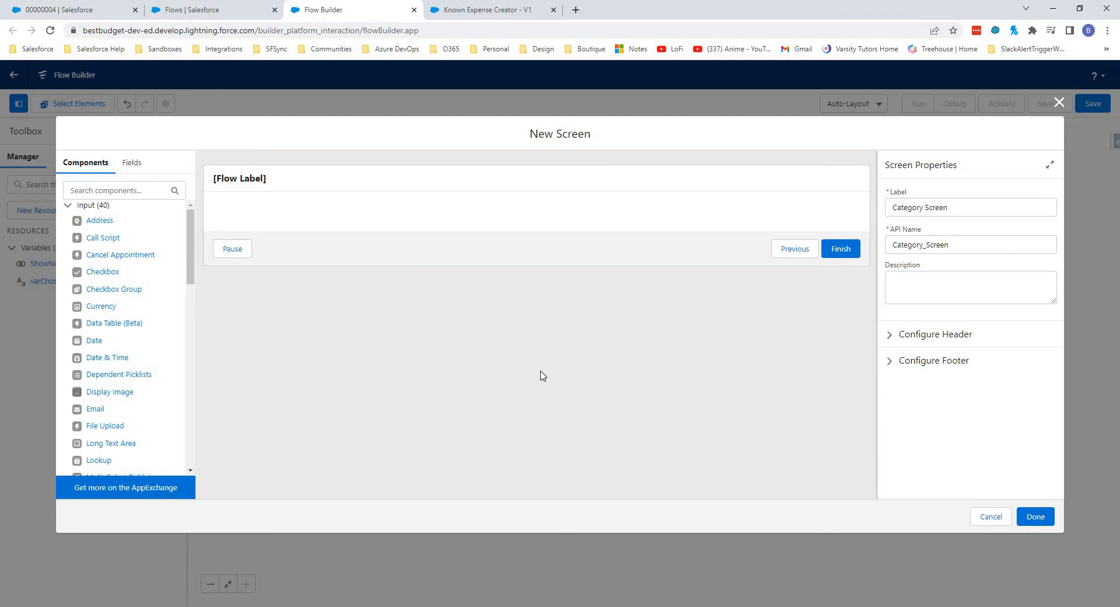
Step: Add a Picklist component to the screen with the label and API name Category
{"action": "scroll", "coordinate": [105, 387], "scroll_direction": "down", "scroll_amount": 3}
{"action": "left_click_drag", "start_coordinate": [96, 394], "coordinate": [304, 218]}
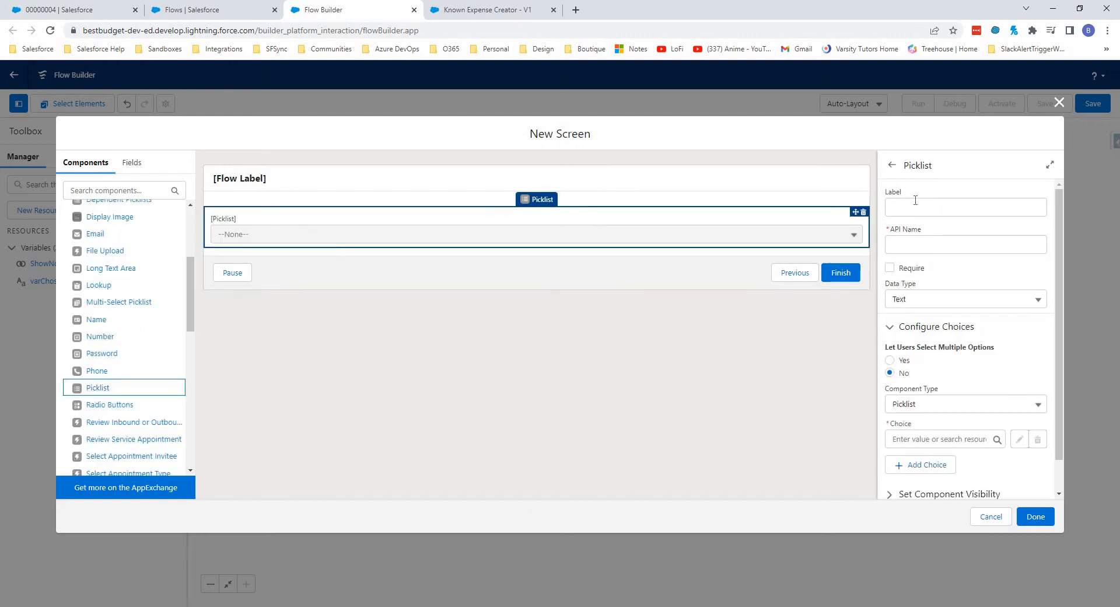
{"action": "left_click", "coordinate": [915, 201]}
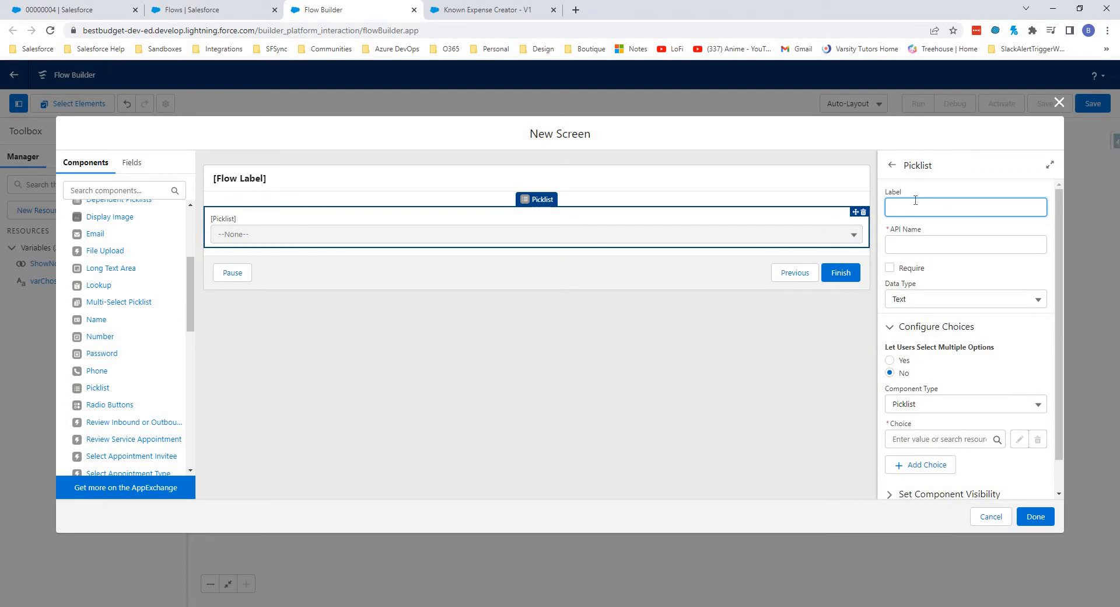
{"action": "type", "text": "Category"}
{"action": "key", "text": "Tab"}
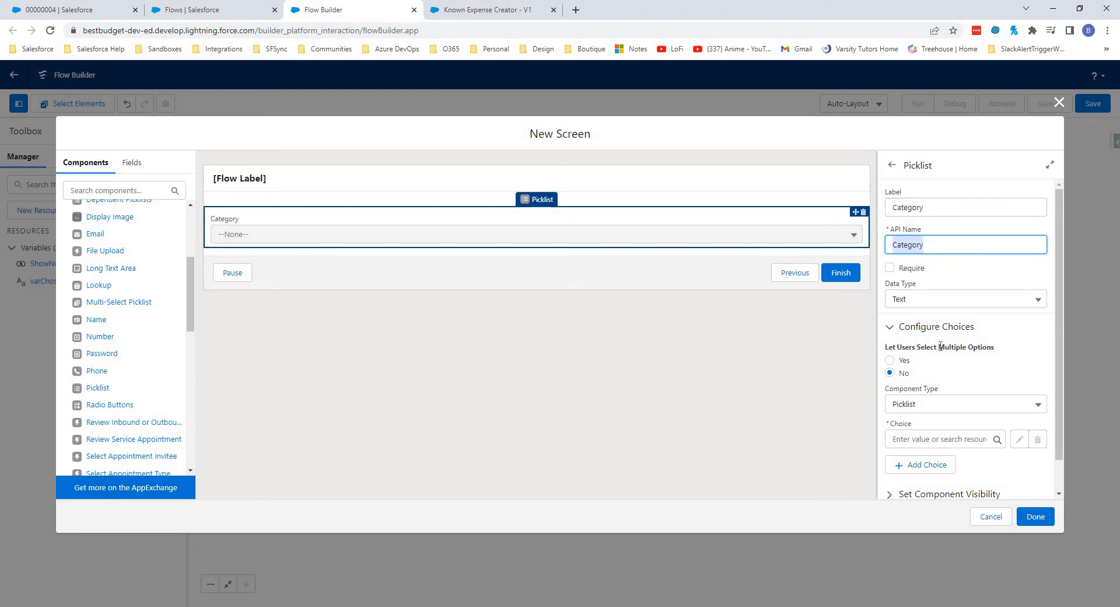
Step: Start a new choice resource for the Category picklist as a Record Choice Set with the API name CategoryChoices
{"action": "left_click", "coordinate": [945, 436]}
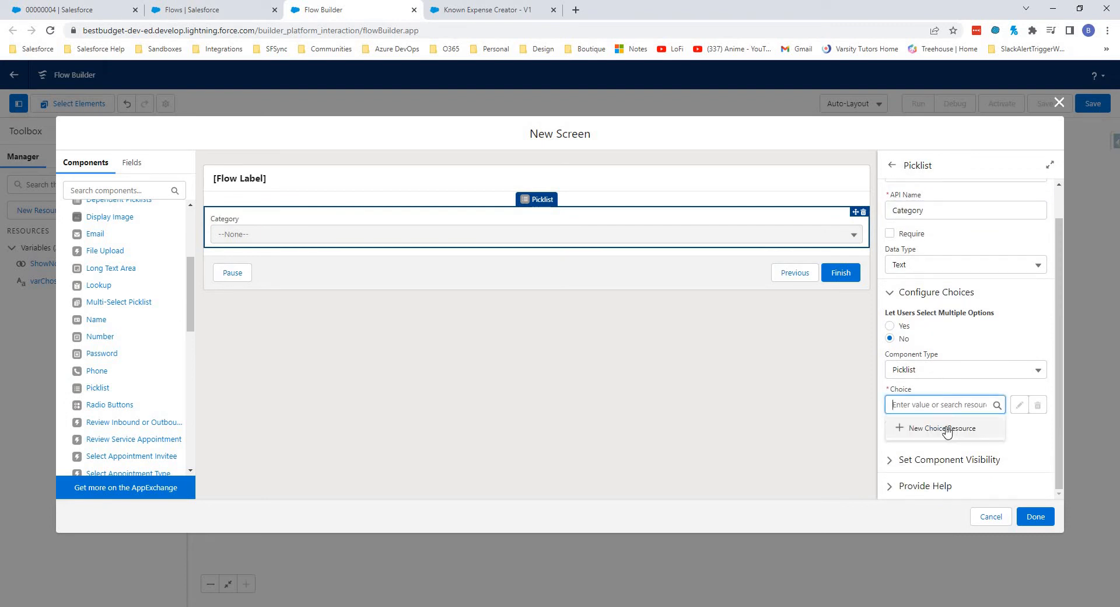
{"action": "left_click", "coordinate": [942, 428]}
{"action": "left_click", "coordinate": [442, 285]}
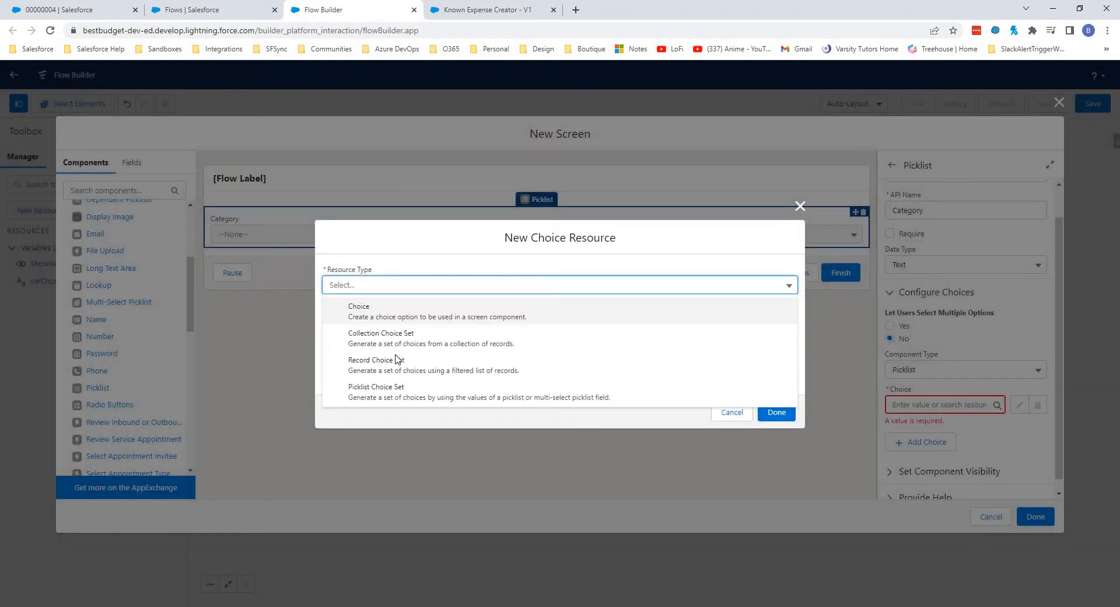
{"action": "left_click", "coordinate": [385, 365]}
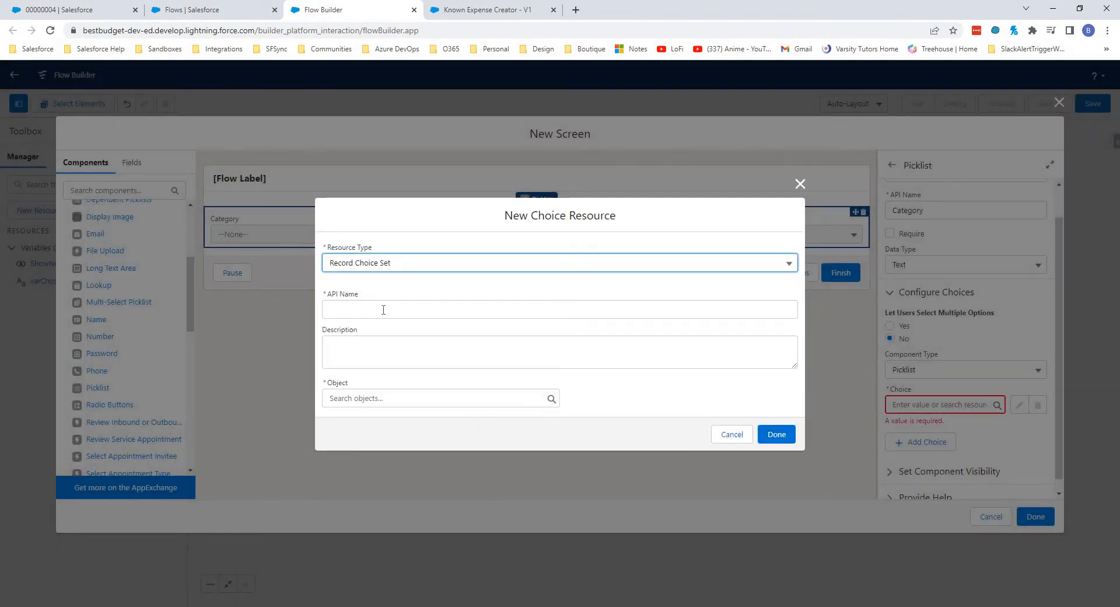
{"action": "left_click", "coordinate": [385, 309]}
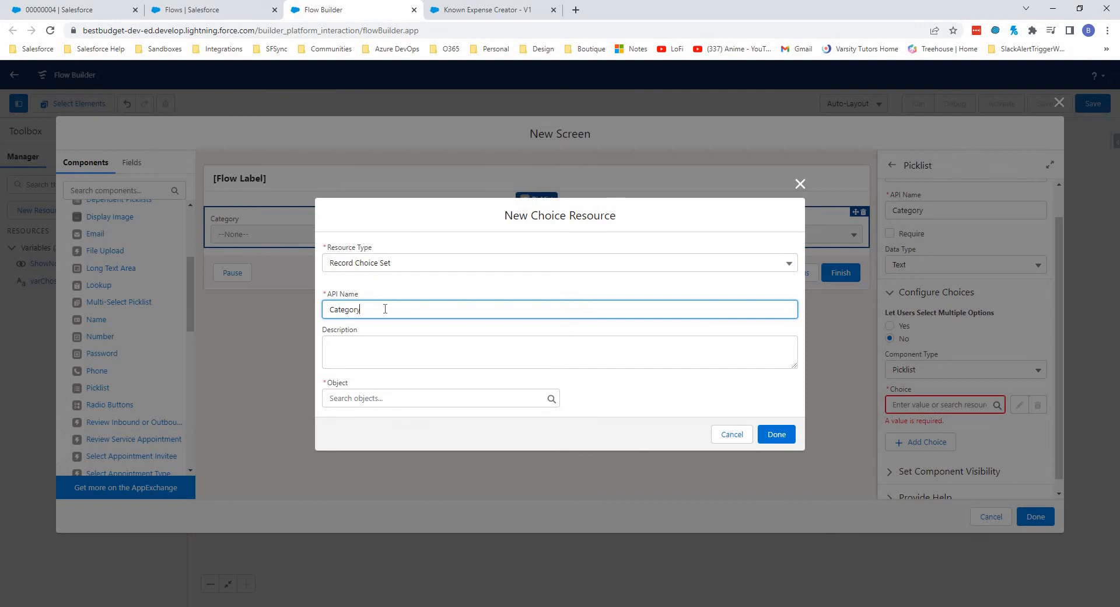
Step: Set the choice set's object to Category and its condition requirements to None—Get All Category Records
{"action": "left_click", "coordinate": [387, 398]}
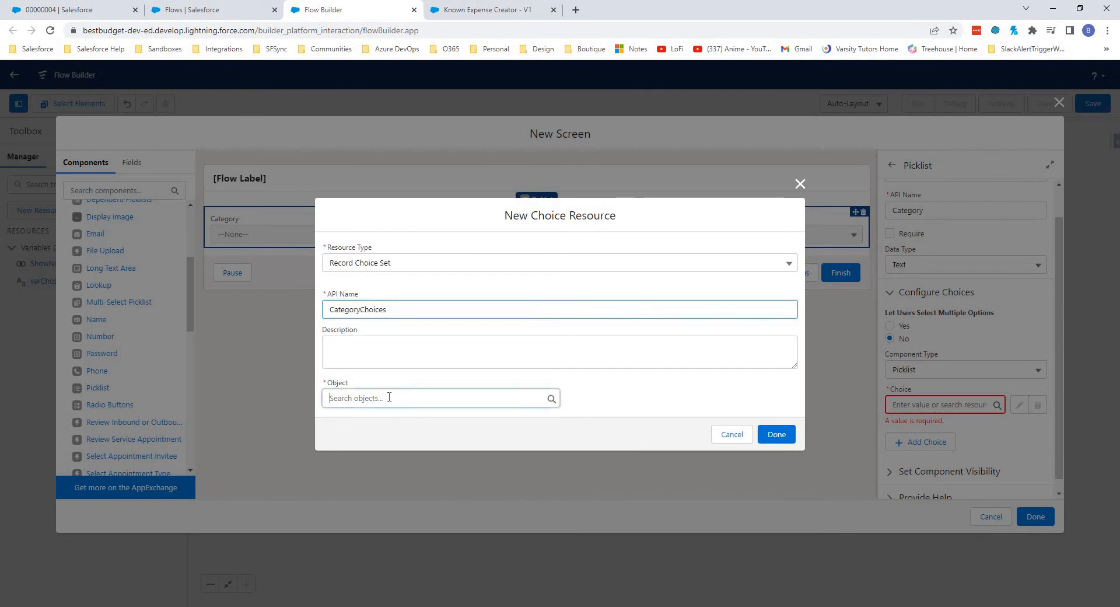
{"action": "type", "text": "cate"}
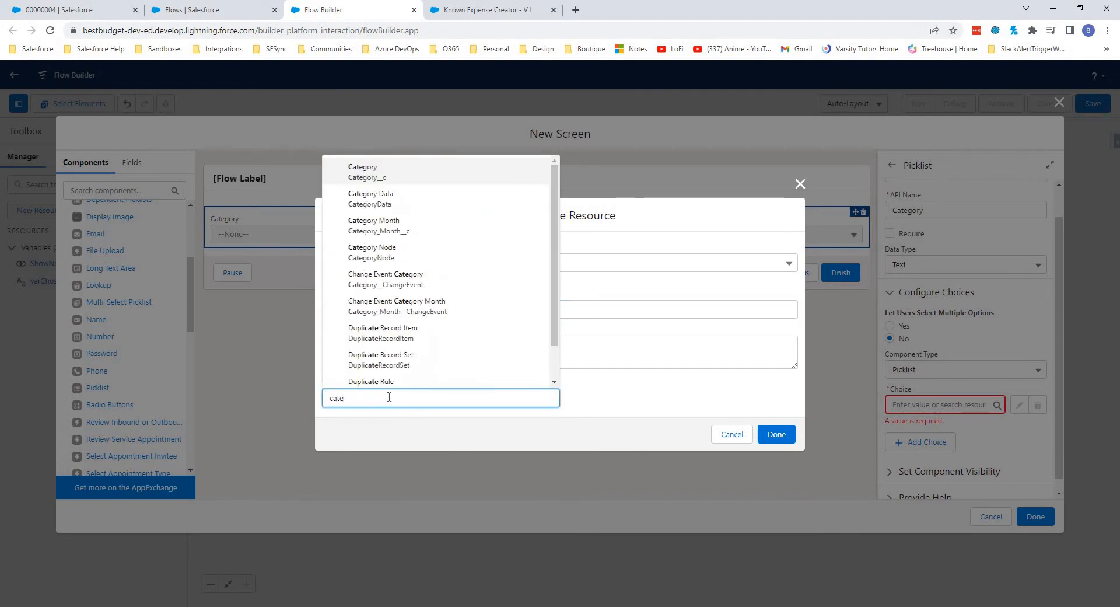
{"action": "key", "text": "Return"}
{"action": "left_click", "coordinate": [467, 356]}
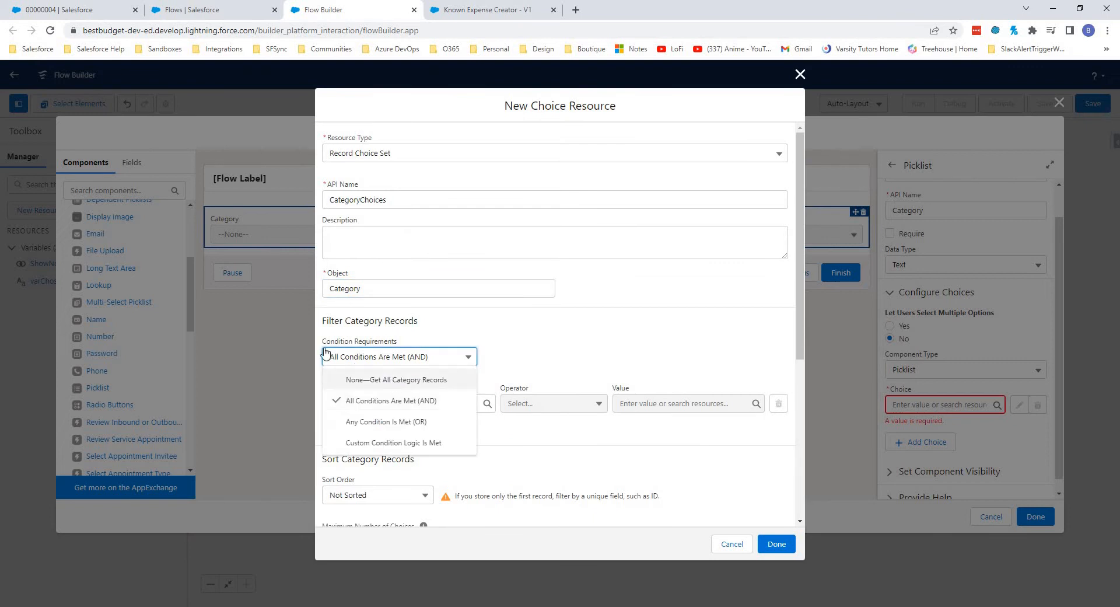
{"action": "left_click", "coordinate": [370, 379]}
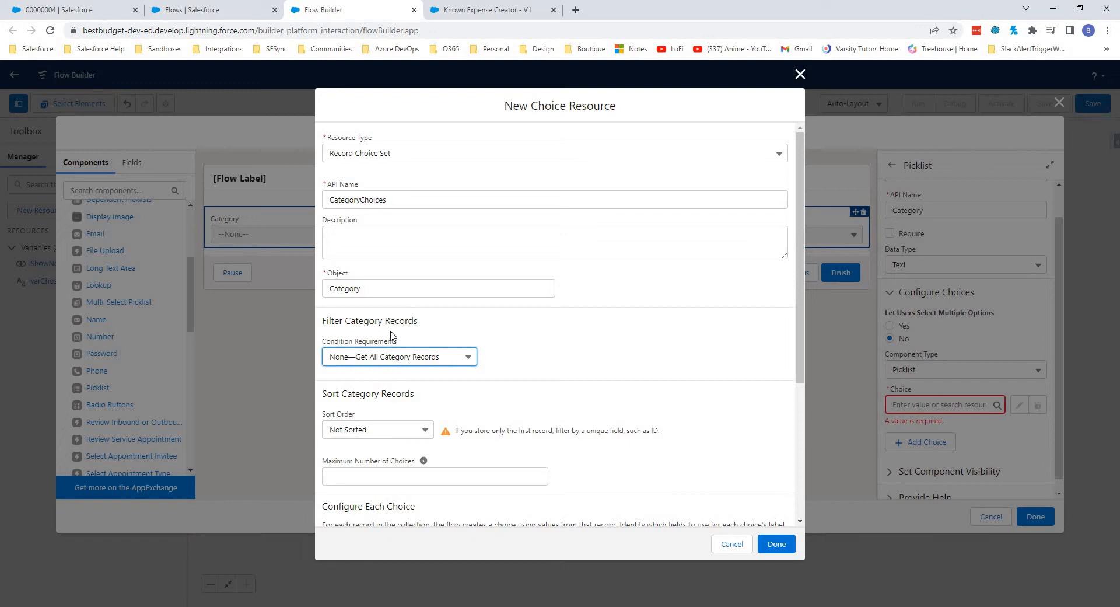
Step: Configure each choice to use the Name field as its label and the Id field as its value
{"action": "scroll", "coordinate": [422, 439], "scroll_direction": "down", "scroll_amount": 3}
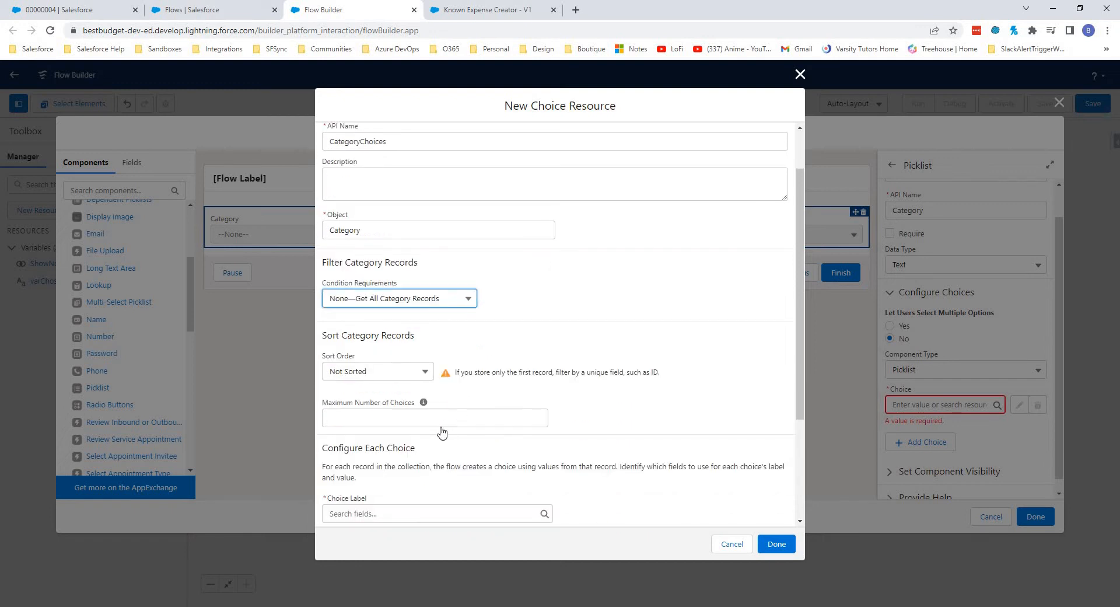
{"action": "scroll", "coordinate": [382, 350], "scroll_direction": "down", "scroll_amount": 1}
{"action": "left_click", "coordinate": [391, 358]}
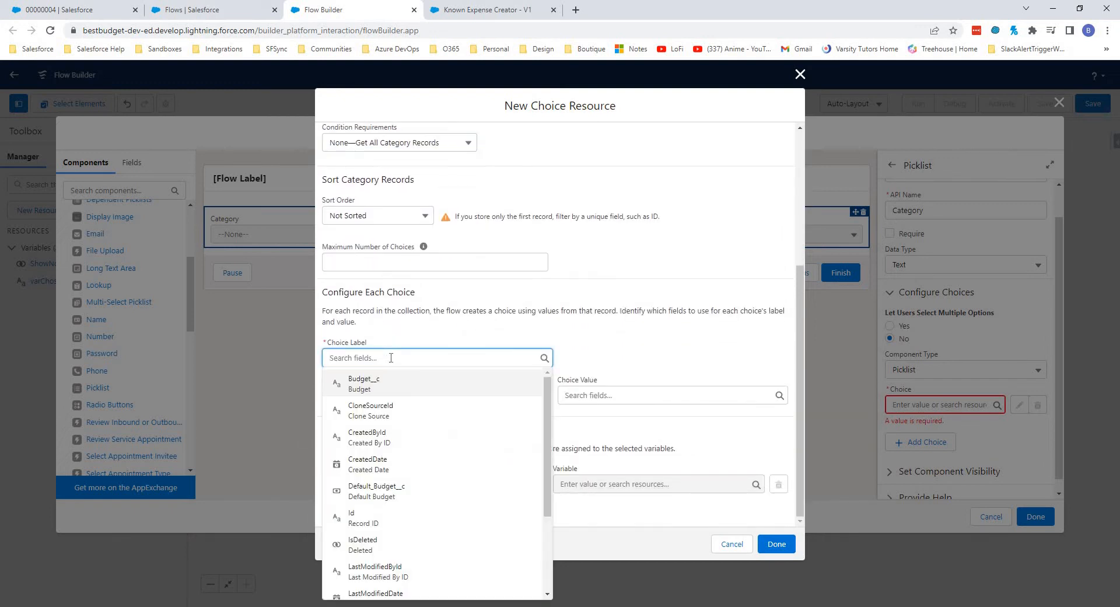
{"action": "type", "text": "Name"}
{"action": "left_click", "coordinate": [466, 382]}
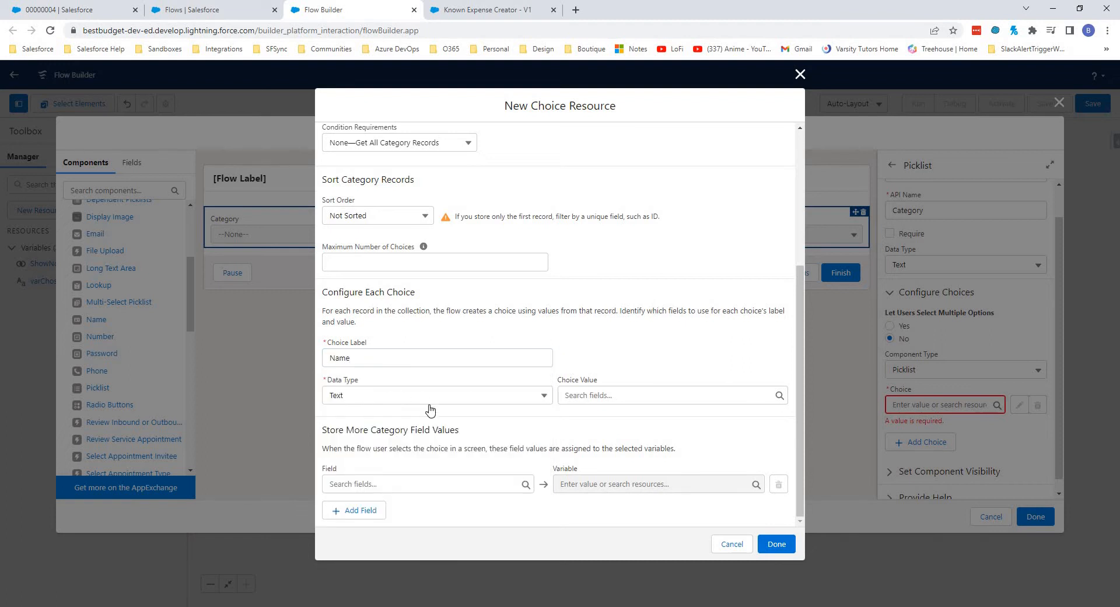
{"action": "left_click", "coordinate": [615, 396]}
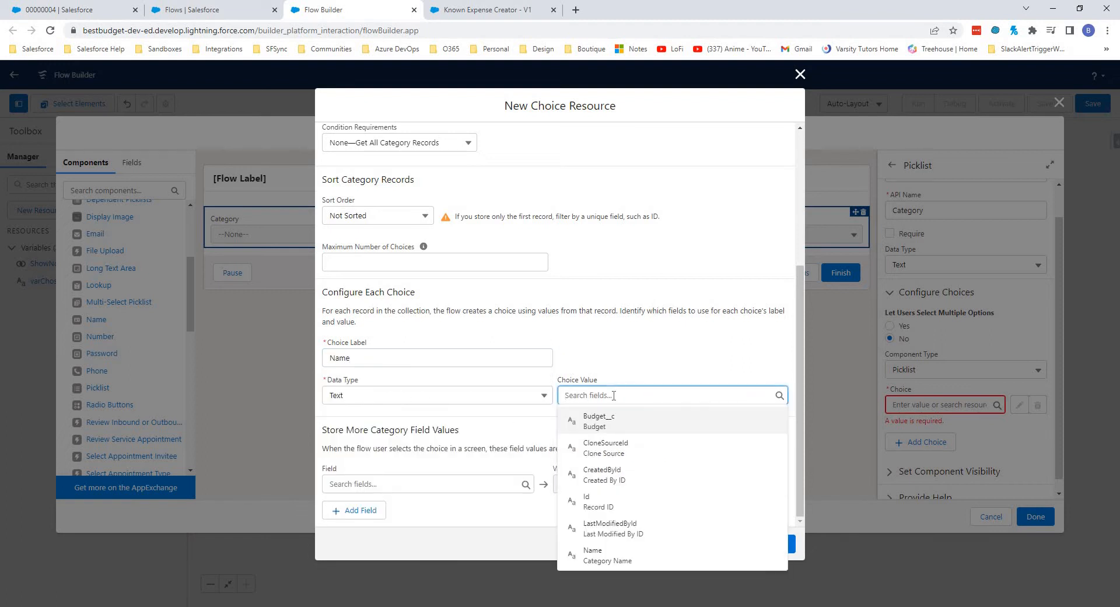
{"action": "left_click", "coordinate": [613, 503]}
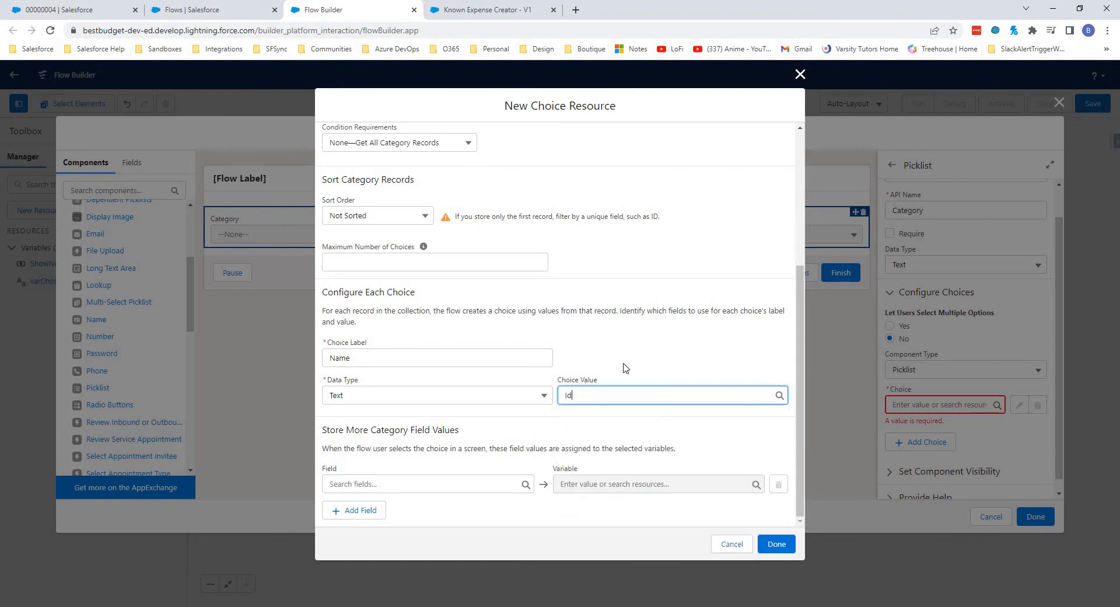
{"action": "left_click", "coordinate": [626, 367]}
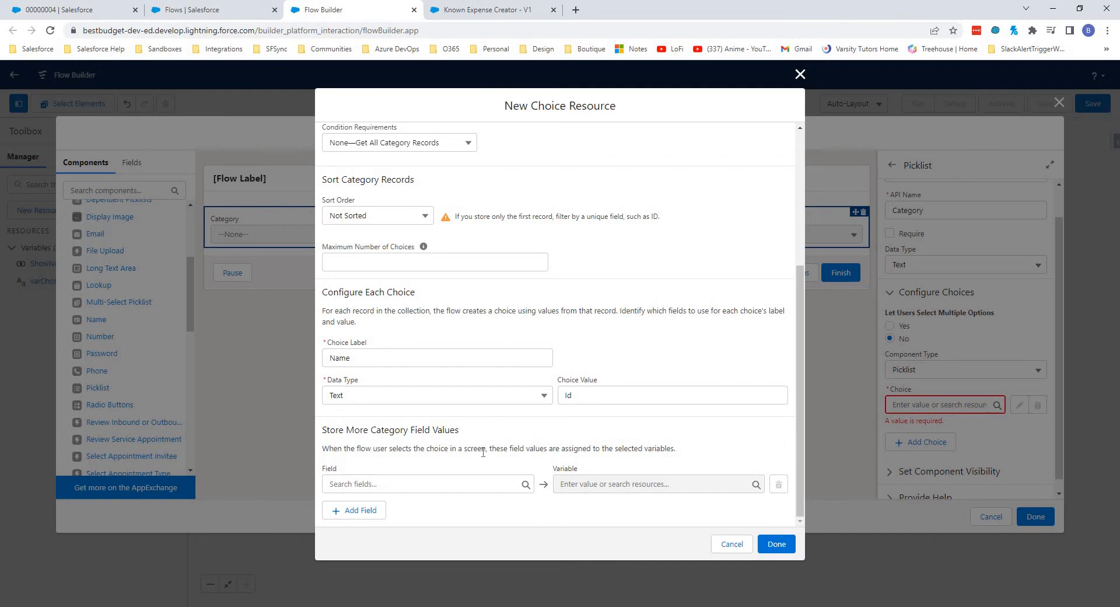
Step: Store the selected Category record's Name field in varChosenCategoryName and save the new choice resource
{"action": "left_click", "coordinate": [418, 486]}
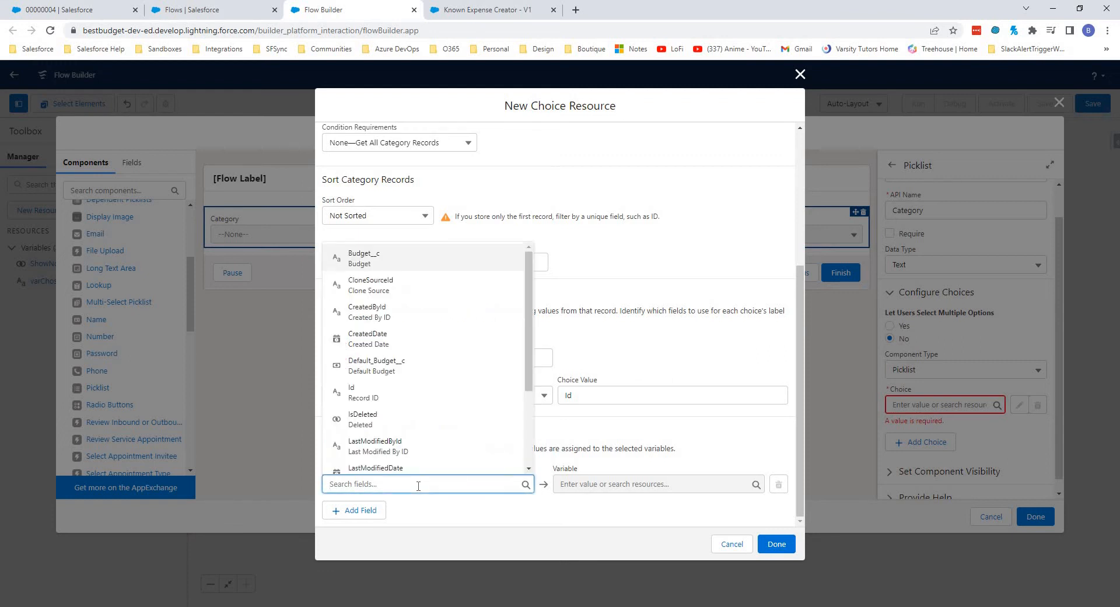
{"action": "type", "text": "name"}
{"action": "key", "text": "Return"}
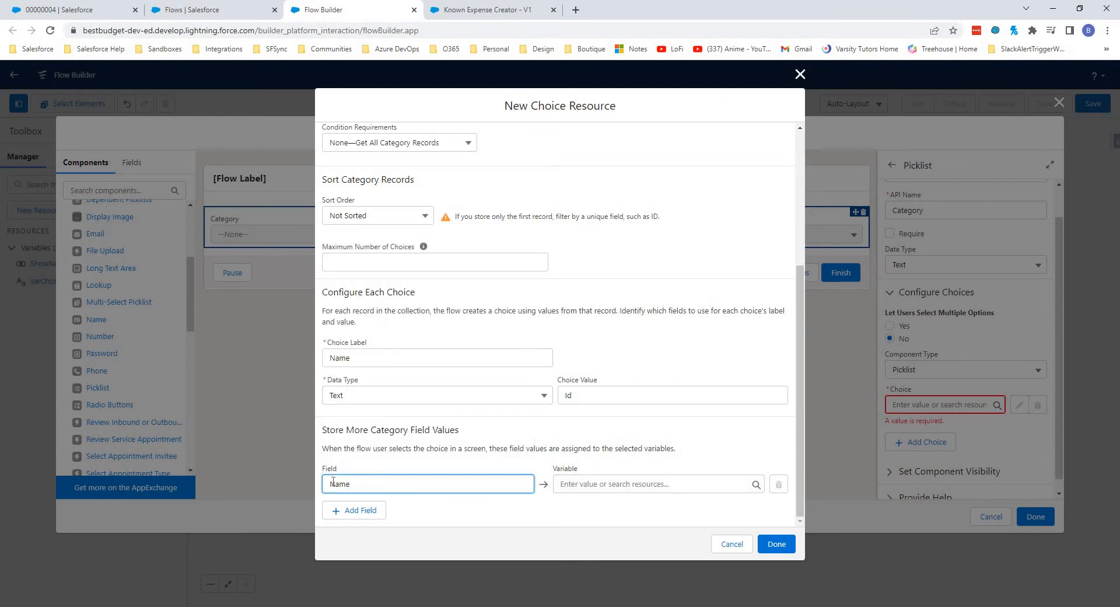
{"action": "left_click", "coordinate": [626, 487]}
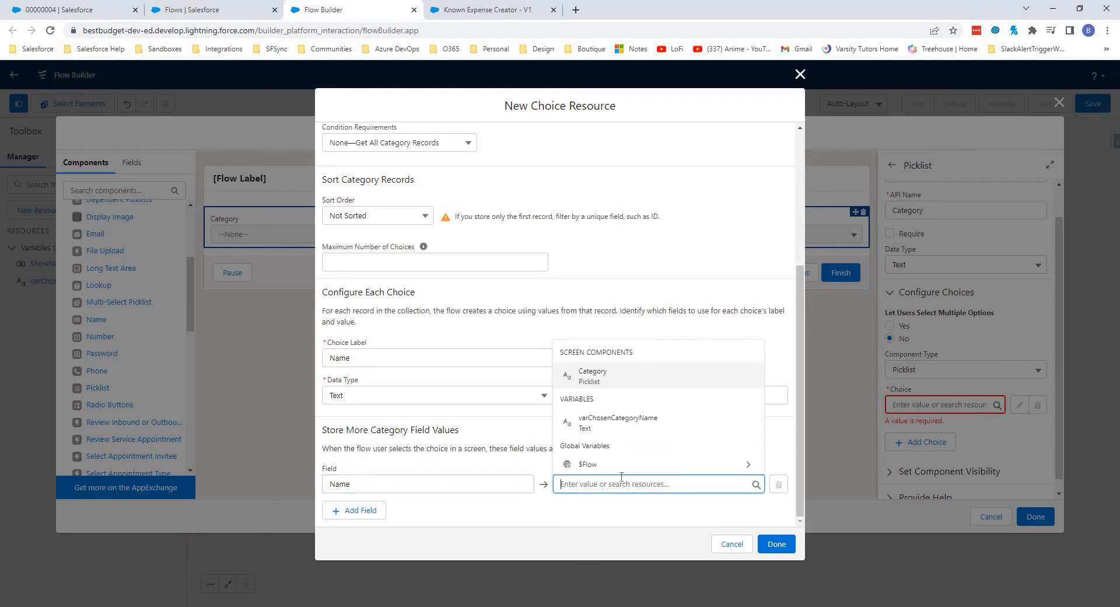
{"action": "left_click", "coordinate": [607, 426]}
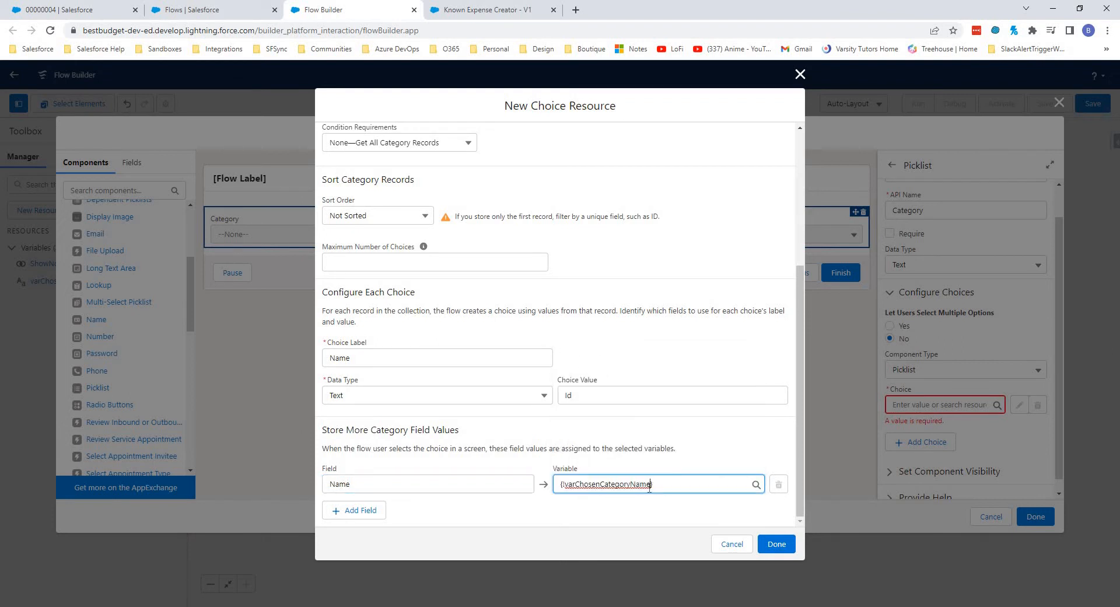
{"action": "left_click", "coordinate": [389, 495]}
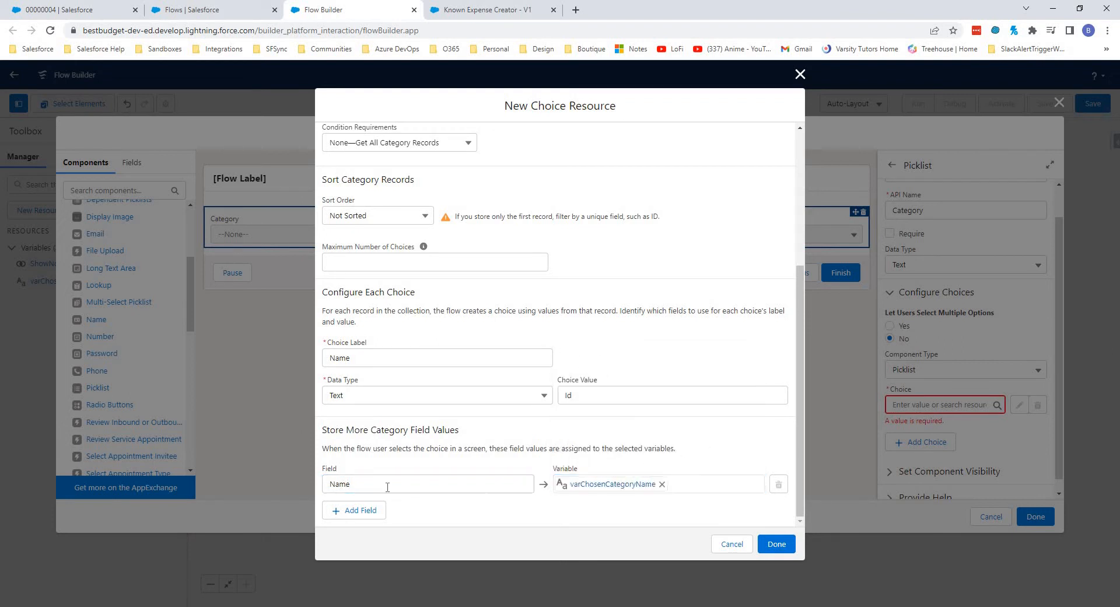
{"action": "left_click", "coordinate": [776, 543]}
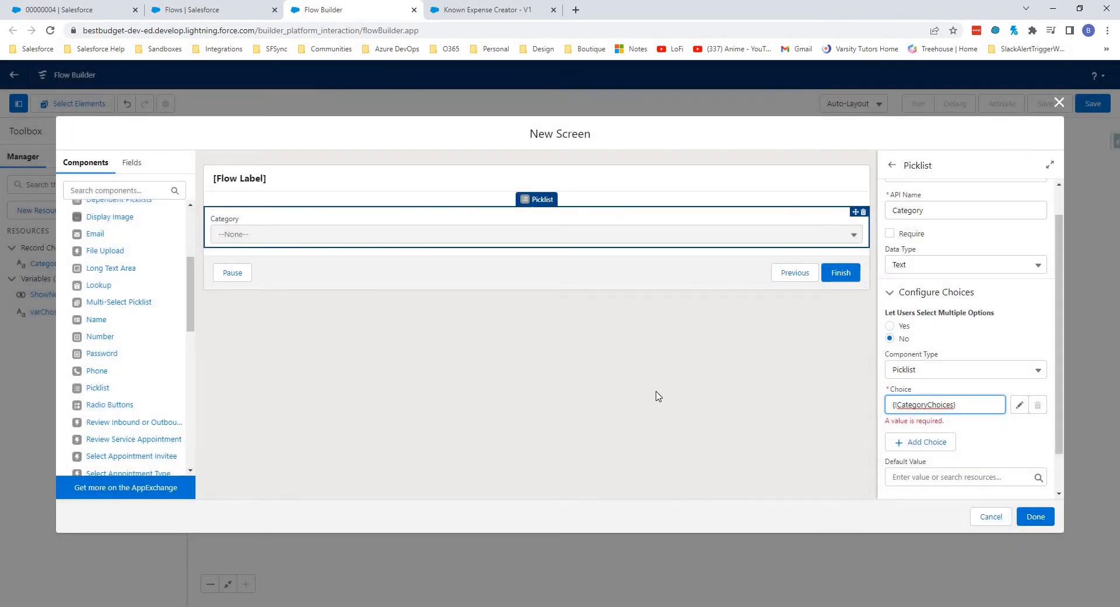
Step: Add a Display Text component above the Category picklist with the API name NoCategoryChosenDisplayText
{"action": "left_click", "coordinate": [978, 338]}
{"action": "scroll", "coordinate": [986, 410], "scroll_direction": "down", "scroll_amount": 1}
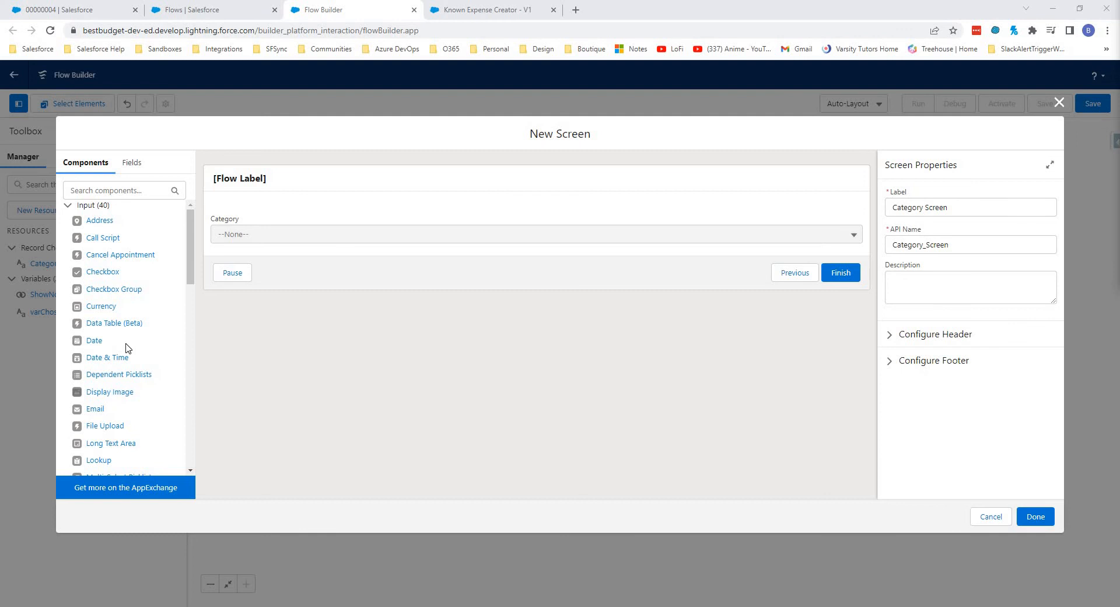
{"action": "scroll", "coordinate": [127, 348], "scroll_direction": "down", "scroll_amount": 10}
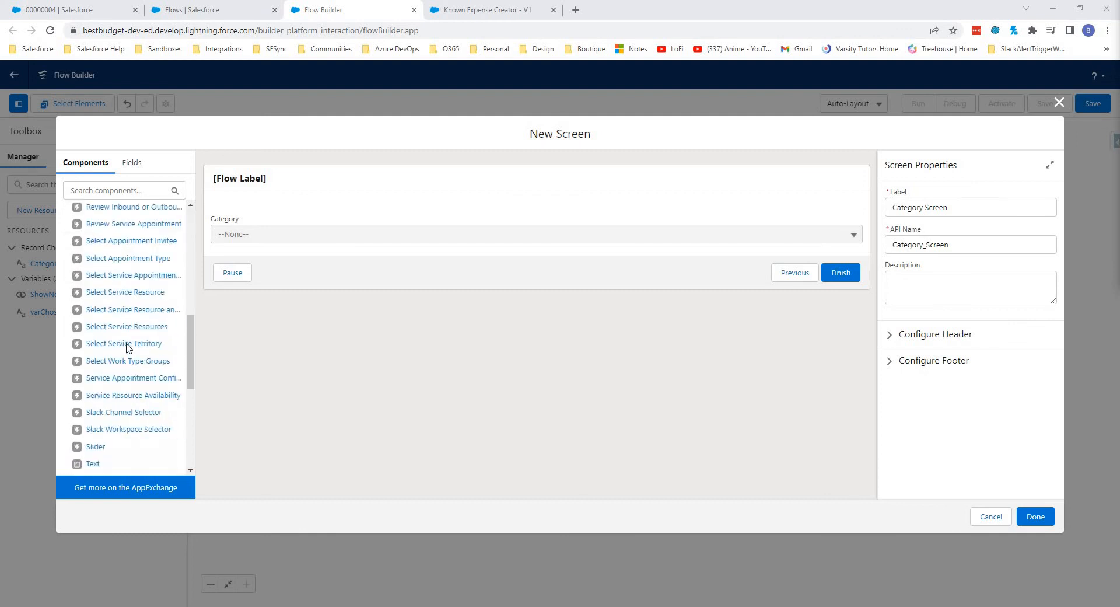
{"action": "left_click_drag", "start_coordinate": [105, 335], "coordinate": [318, 221]}
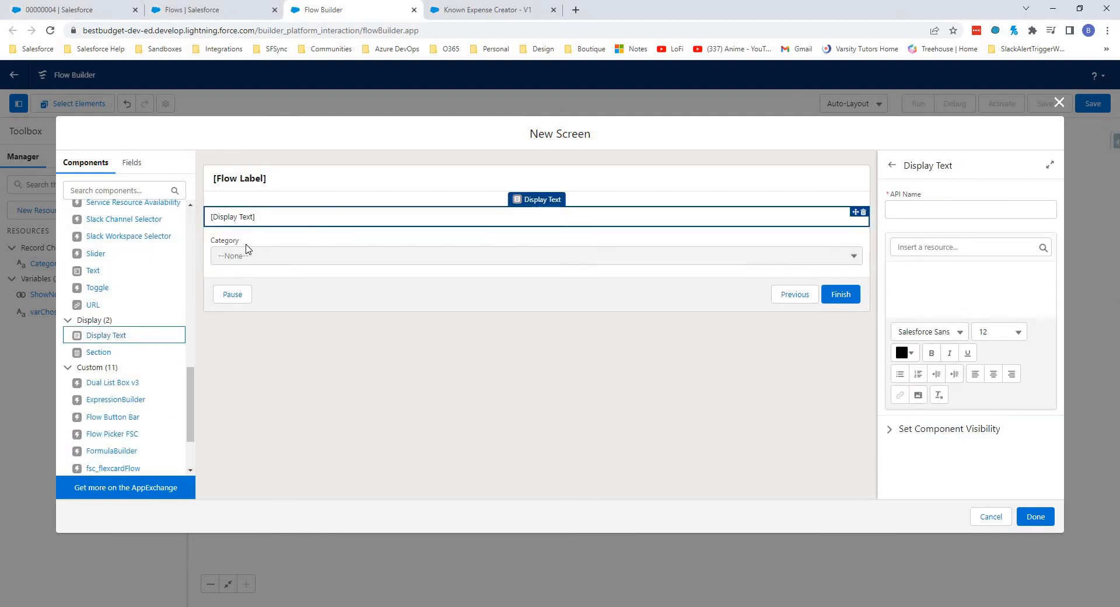
{"action": "left_click", "coordinate": [930, 211]}
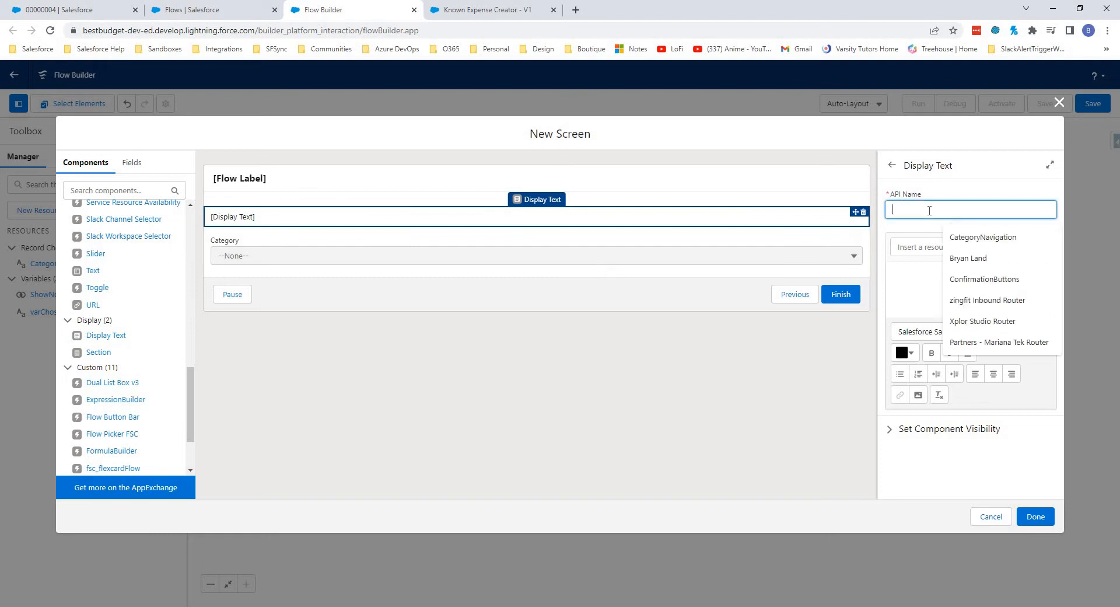
{"action": "type", "text": "NoCategoryCh"}
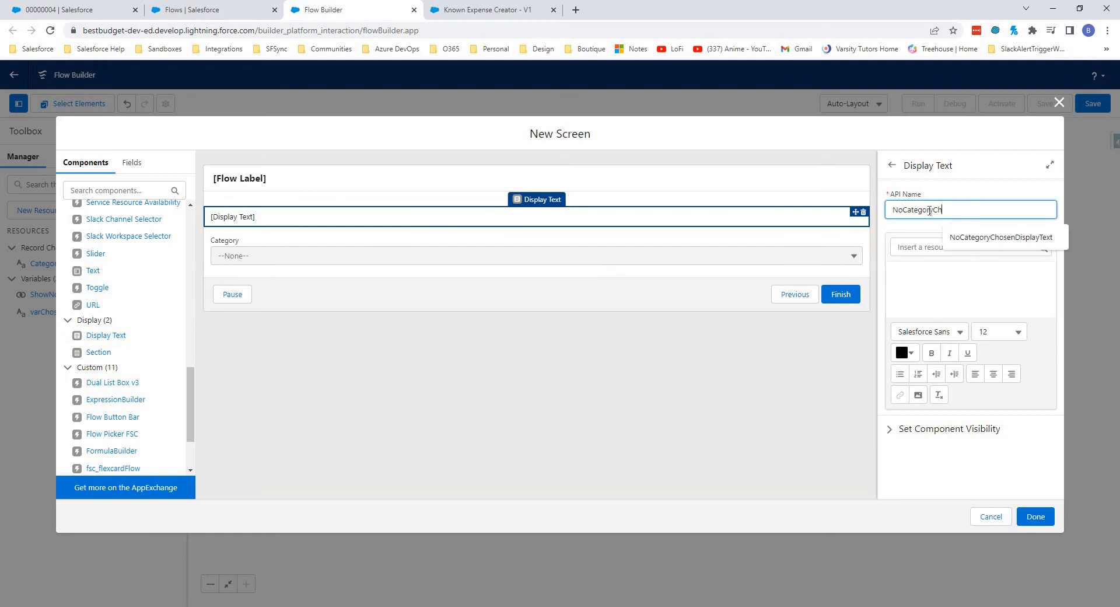
{"action": "type", "text": "osenDisplayText"}
Step: Enter the display text "If you click Continue, you must choose a Category." and colour it red
{"action": "left_click", "coordinate": [922, 246]}
{"action": "left_click", "coordinate": [944, 274]}
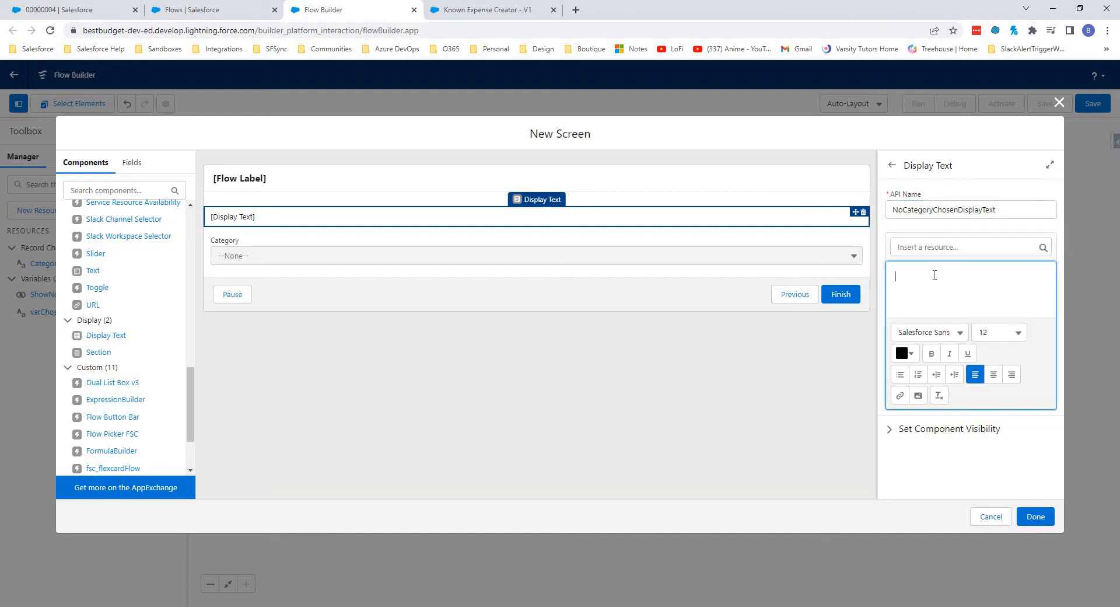
{"action": "type", "text": "If you click Continue, you must choose a Category."}
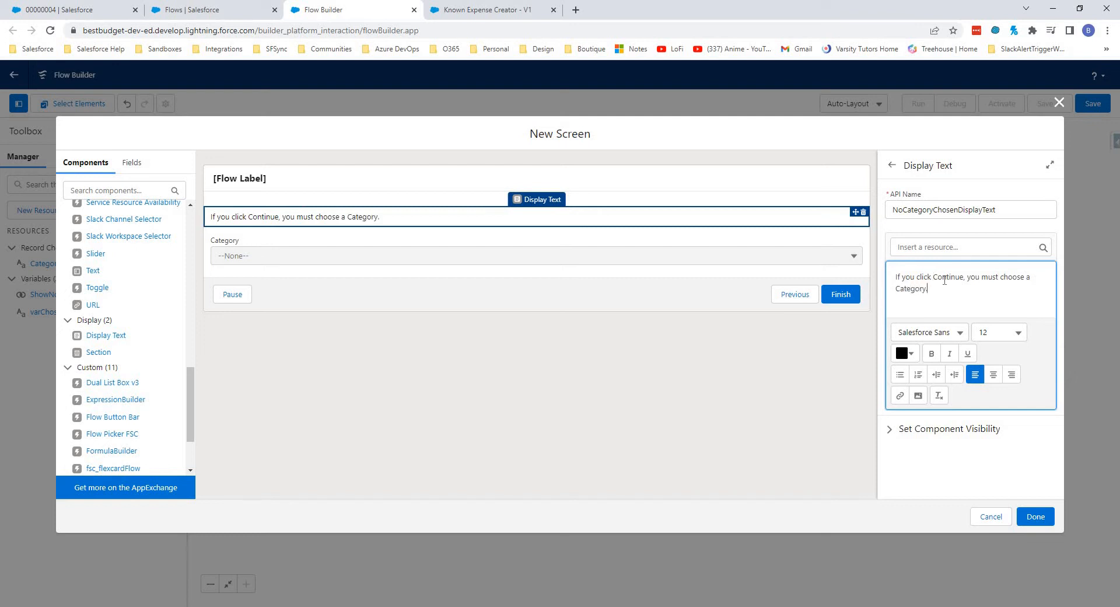
{"action": "key", "text": "ctrl+a"}
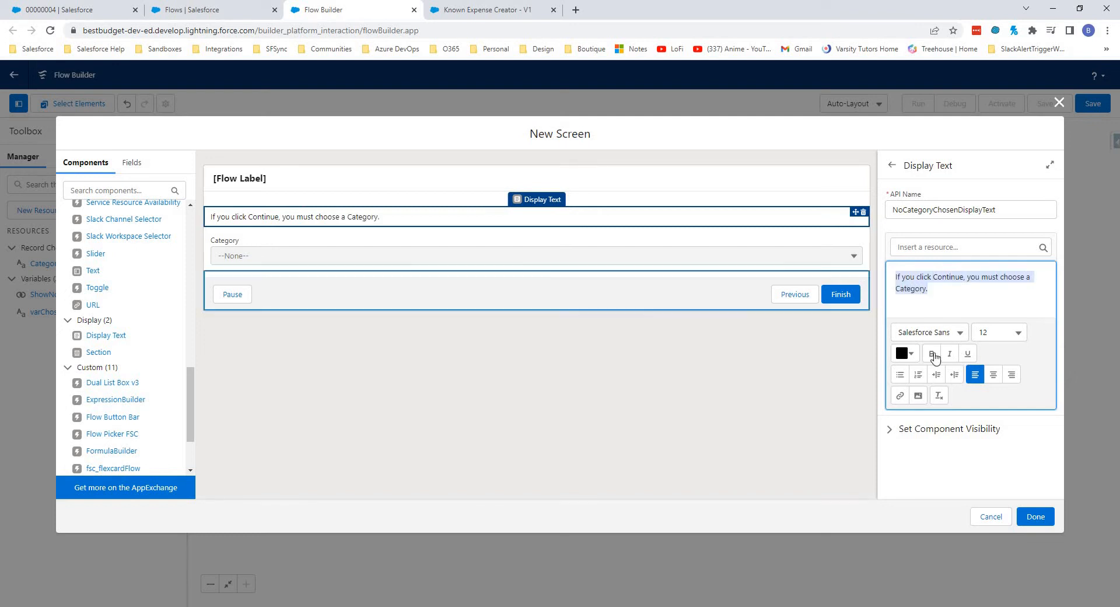
{"action": "left_click_drag", "start_coordinate": [961, 391], "coordinate": [1031, 371]}
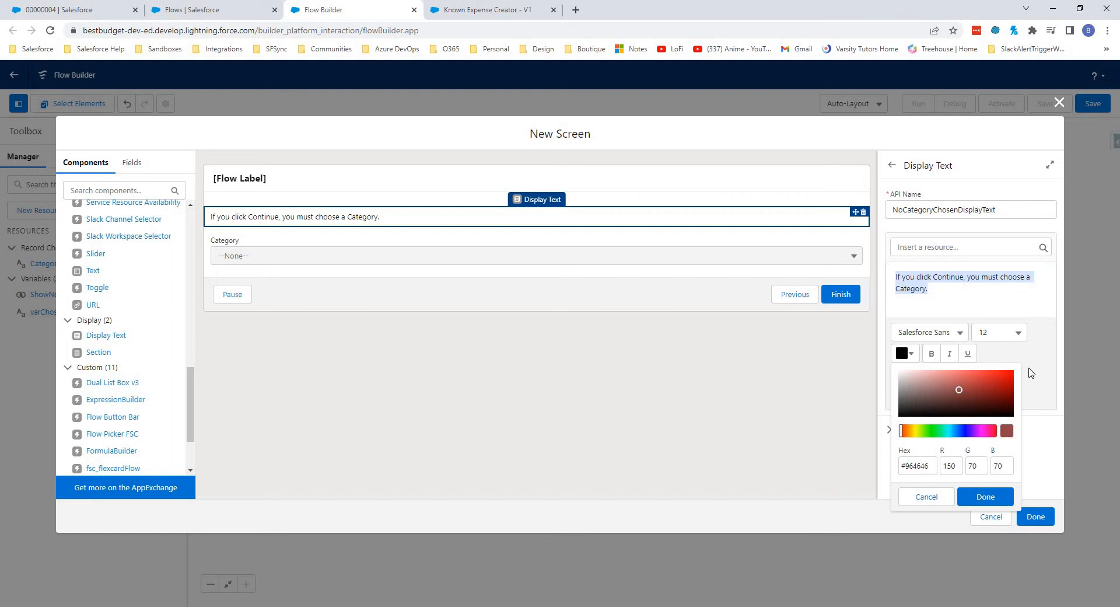
{"action": "left_click", "coordinate": [986, 497]}
Step: Make the words Continue and Category bold in the display text
{"action": "left_click", "coordinate": [946, 277]}
{"action": "double_click", "coordinate": [947, 276]}
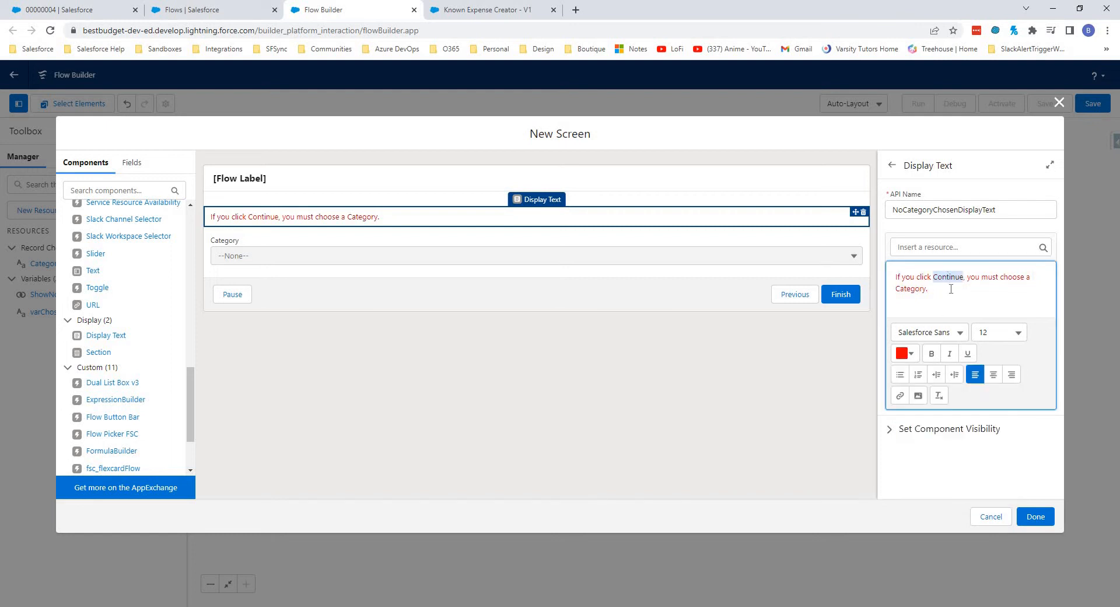
{"action": "key", "text": "ctrl+b"}
{"action": "left_click", "coordinate": [912, 290]}
{"action": "double_click", "coordinate": [912, 290]}
{"action": "key", "text": "ctrl+b"}
{"action": "left_click", "coordinate": [912, 290]}
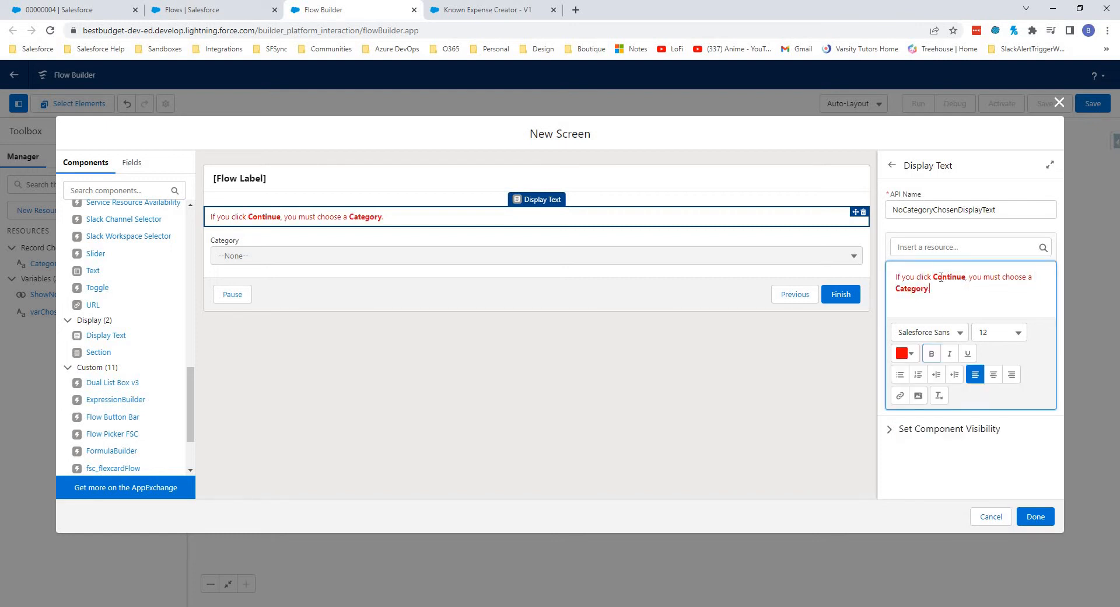
{"action": "double_click", "coordinate": [963, 277]}
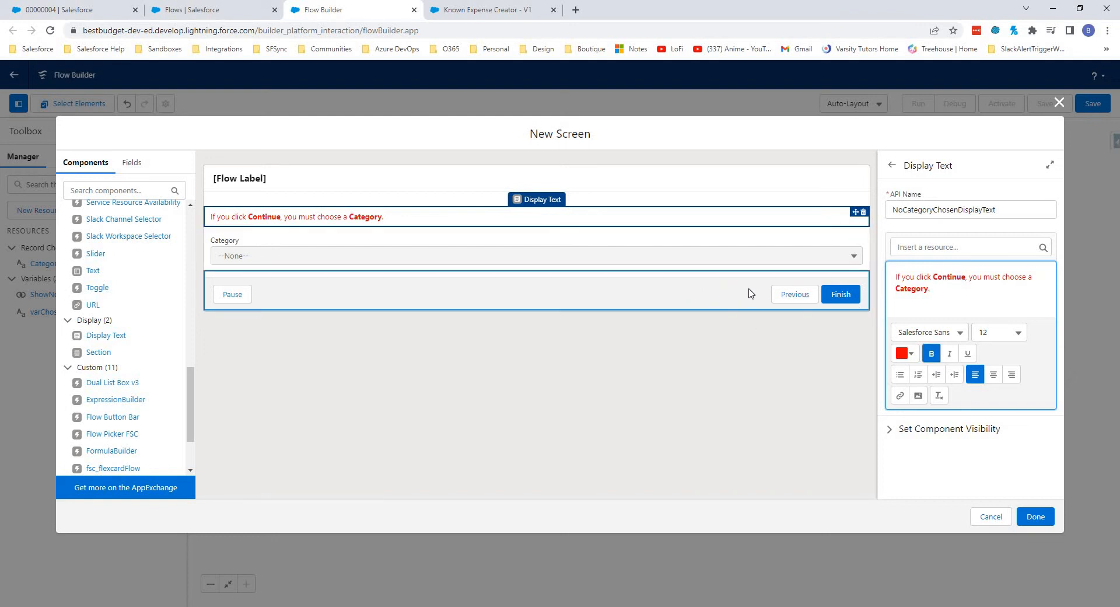
{"action": "left_click", "coordinate": [945, 292]}
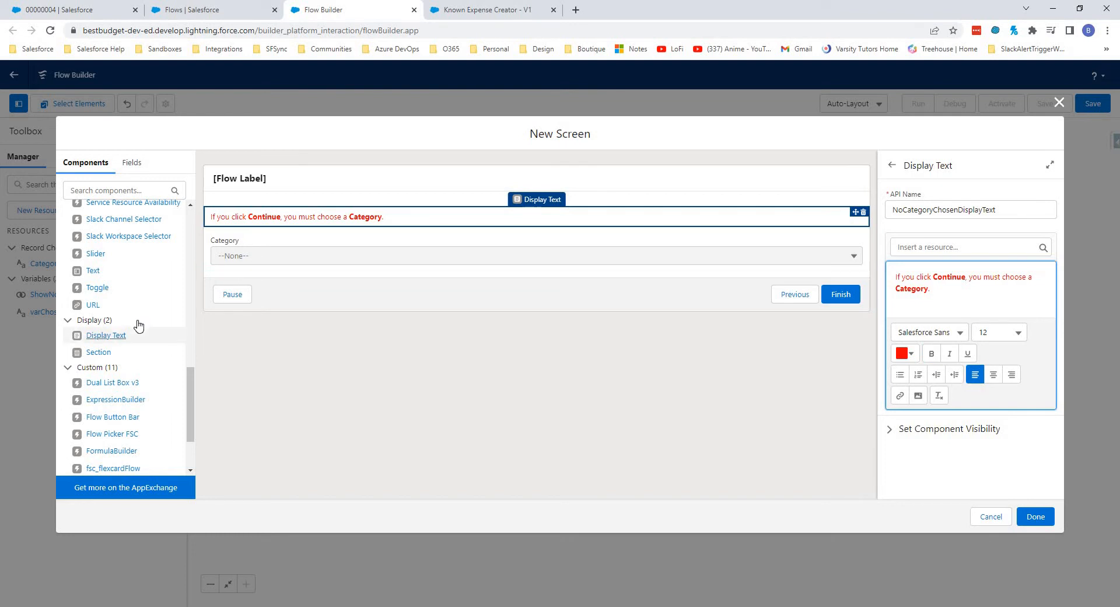
Step: Add a Flow Button Bar component below the Category picklist with the API name CategoryNavigation
{"action": "scroll", "coordinate": [138, 327], "scroll_direction": "down", "scroll_amount": 3}
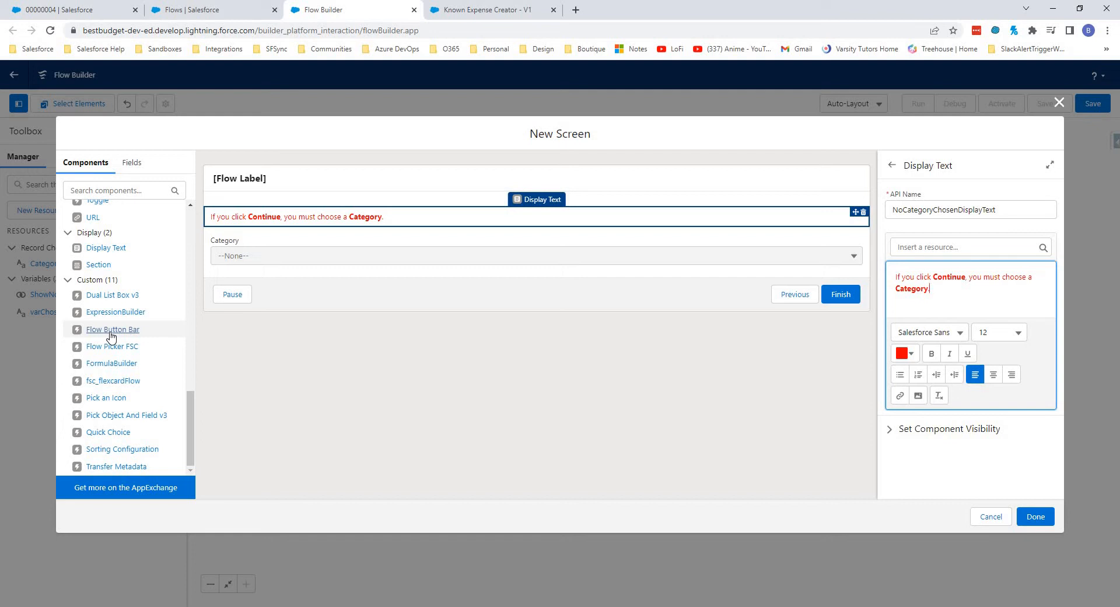
{"action": "left_click_drag", "start_coordinate": [111, 335], "coordinate": [350, 274]}
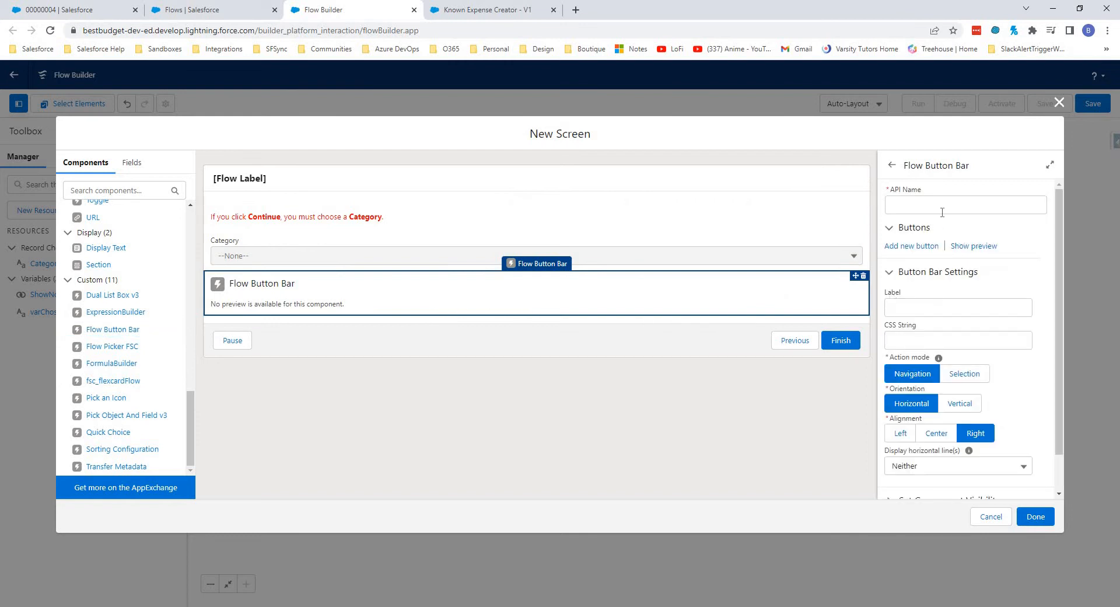
{"action": "left_click", "coordinate": [948, 205]}
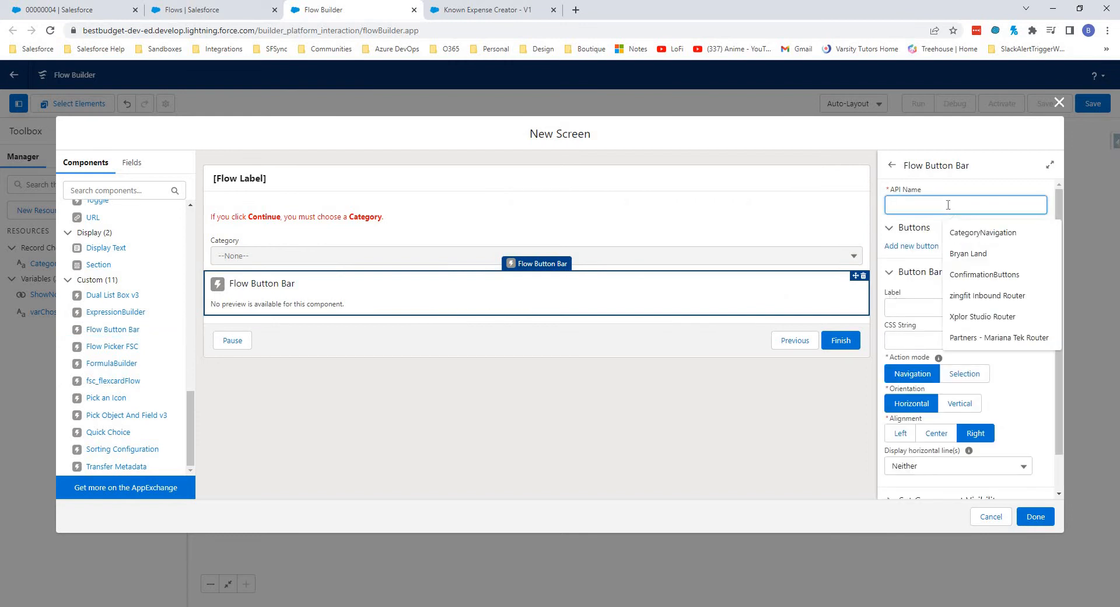
{"action": "type", "text": "CategoryN"}
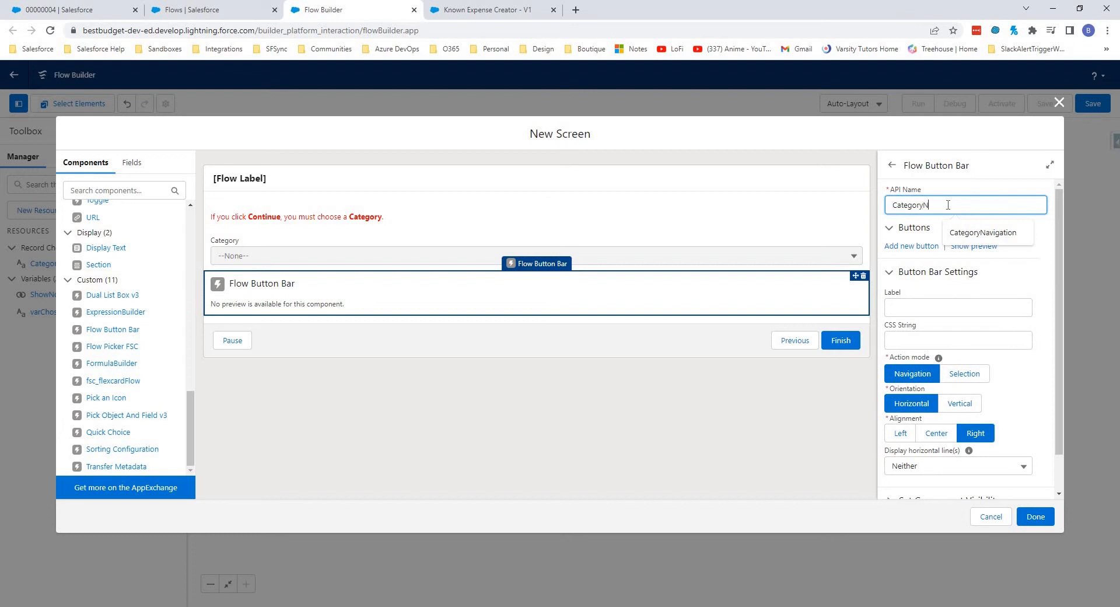
{"action": "type", "text": "avigation"}
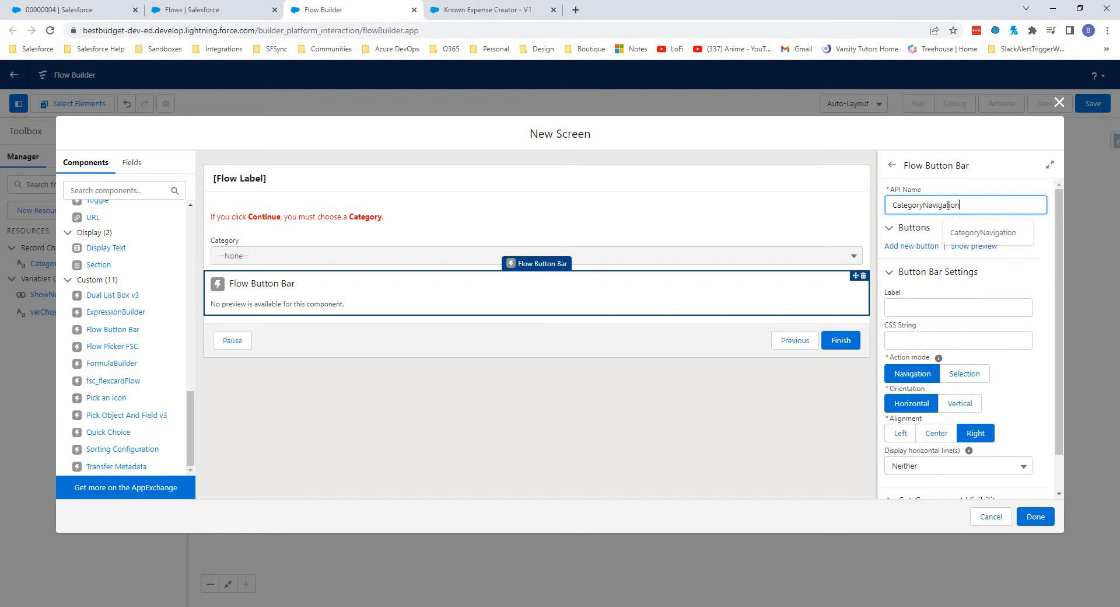
Step: Build a New Category button with the Outline Brand Button variant and the utility:add icon positioned left
{"action": "left_click", "coordinate": [913, 246]}
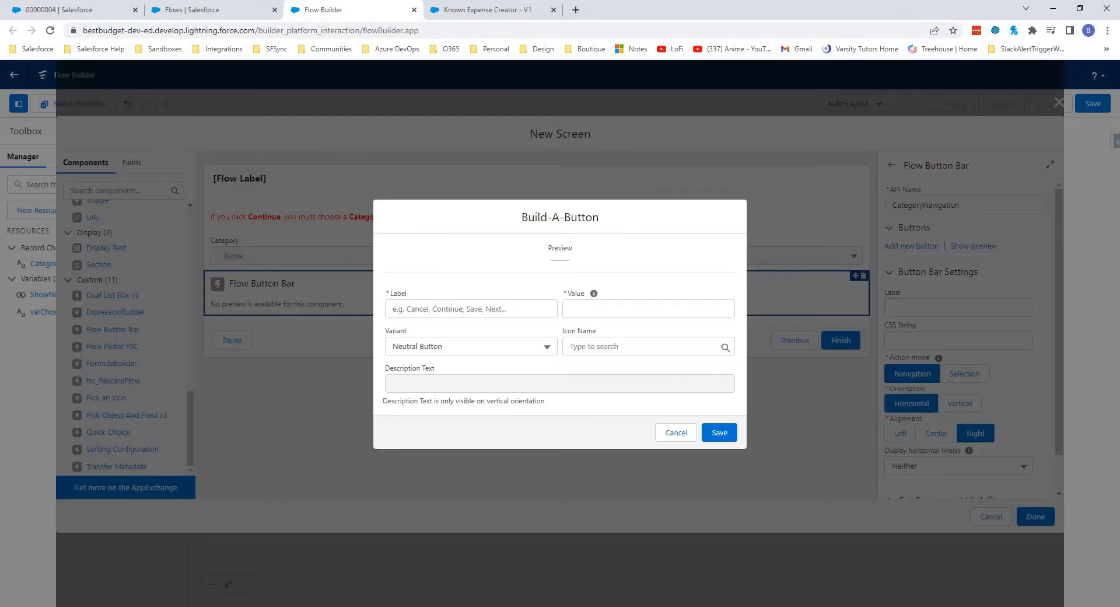
{"action": "left_click", "coordinate": [487, 309]}
{"action": "type", "text": "N"}
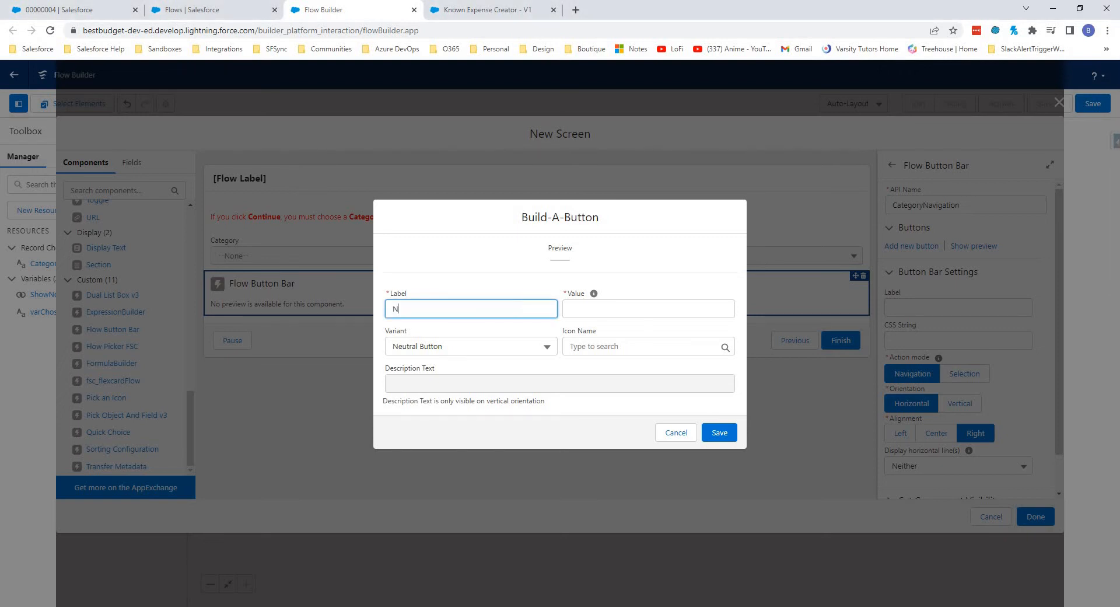
{"action": "type", "text": "ew Category"}
{"action": "key", "text": "Tab"}
{"action": "left_click", "coordinate": [477, 351]}
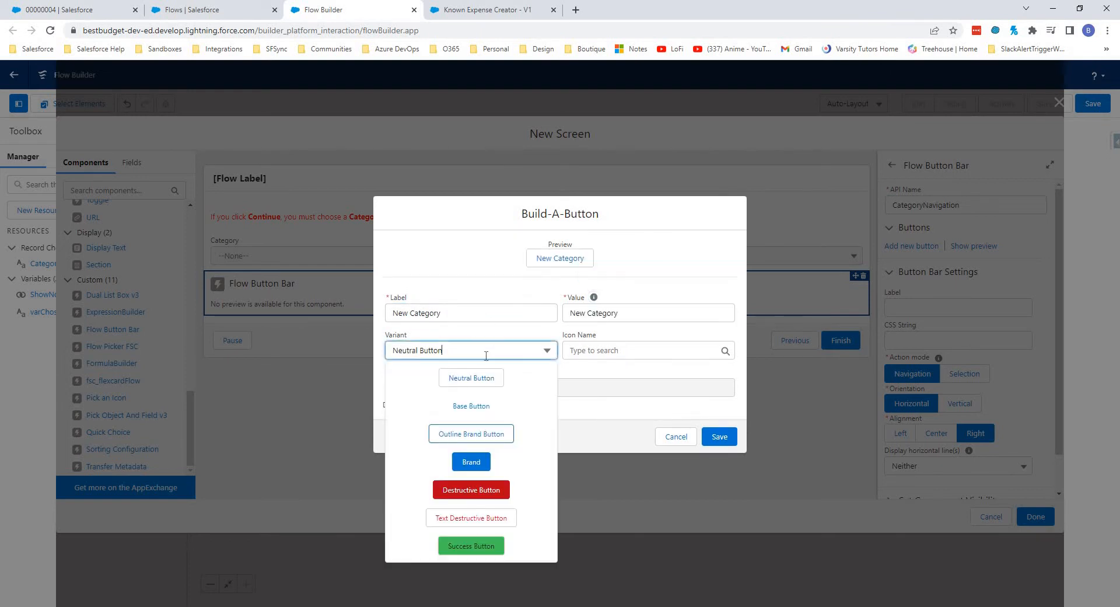
{"action": "left_click", "coordinate": [478, 434]}
{"action": "key", "text": "Tab"}
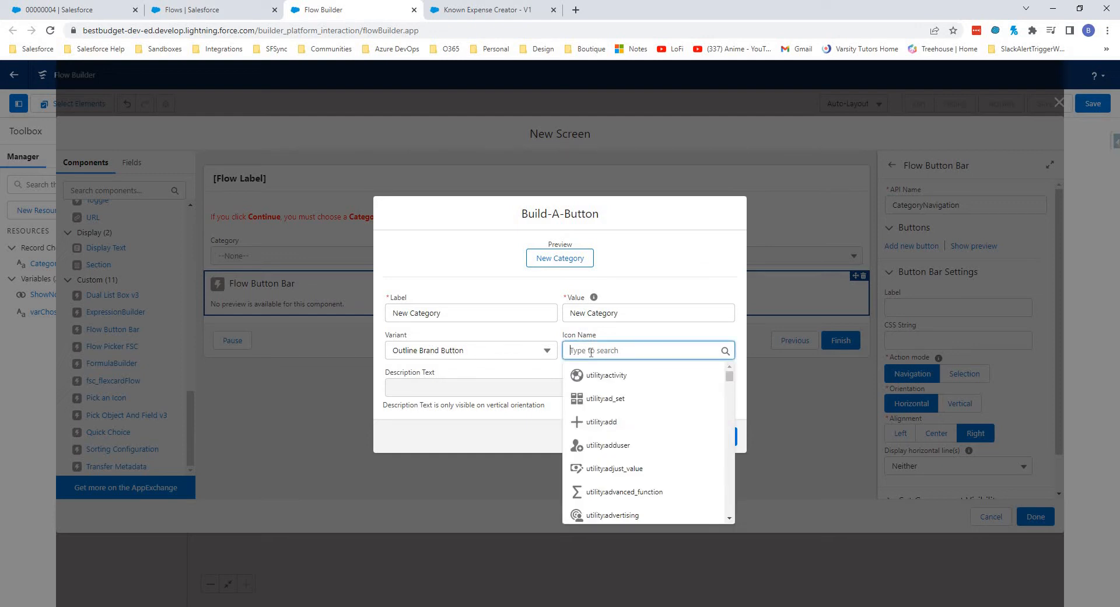
{"action": "left_click", "coordinate": [601, 422]}
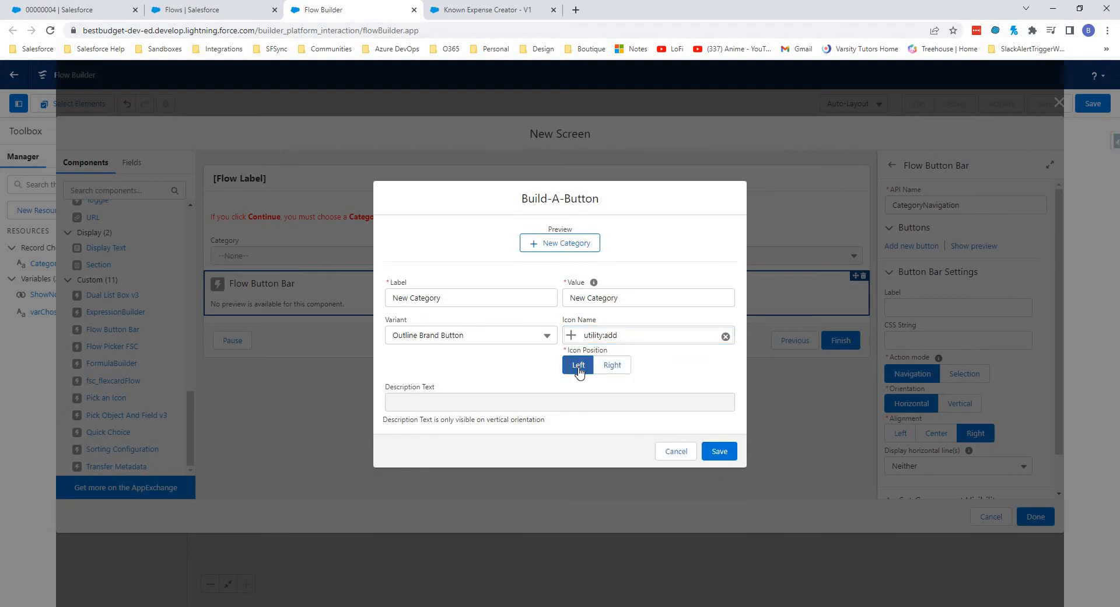
{"action": "left_click", "coordinate": [580, 366]}
Step: Try the Destructive Button and Base Button variants on the New Category button
{"action": "left_click", "coordinate": [549, 336]}
{"action": "left_click", "coordinate": [483, 475]}
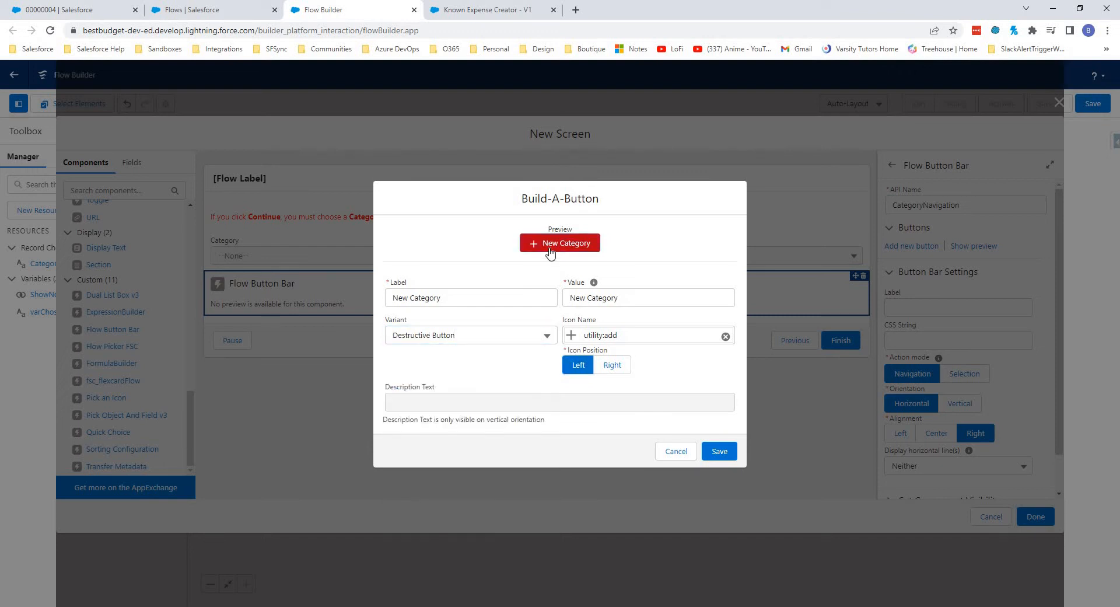
{"action": "left_click", "coordinate": [510, 334]}
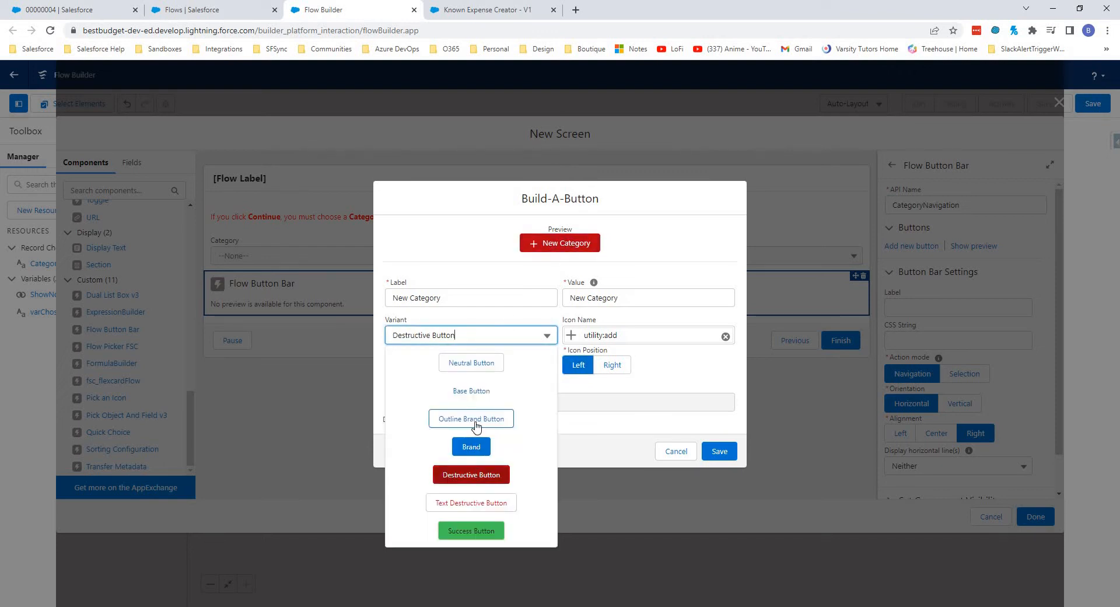
{"action": "left_click", "coordinate": [471, 391]}
Step: Set the New Category button's variant to Outline Brand Button and save the button
{"action": "left_click", "coordinate": [435, 337]}
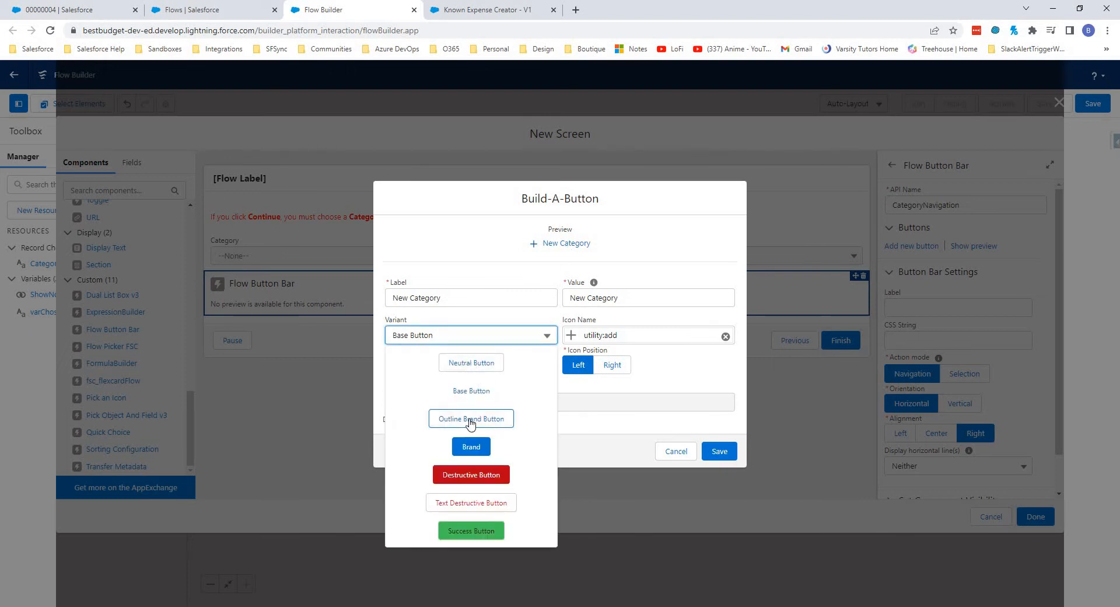
{"action": "left_click", "coordinate": [501, 418]}
{"action": "left_click", "coordinate": [720, 451]}
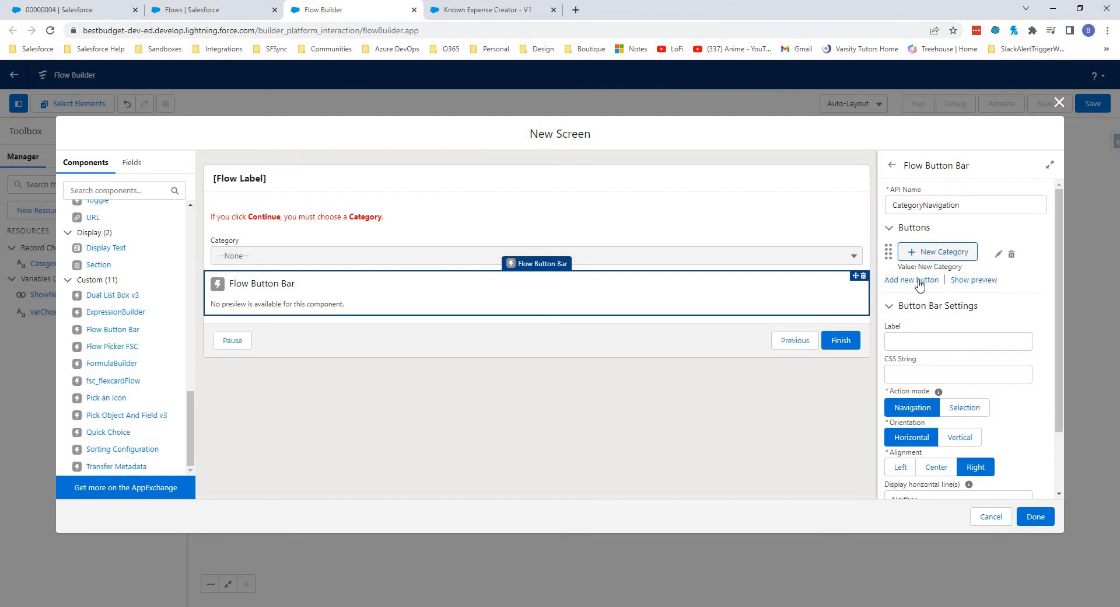
Step: Add a second button to the bar with the label and value Continue and the Brand variant
{"action": "left_click", "coordinate": [912, 280]}
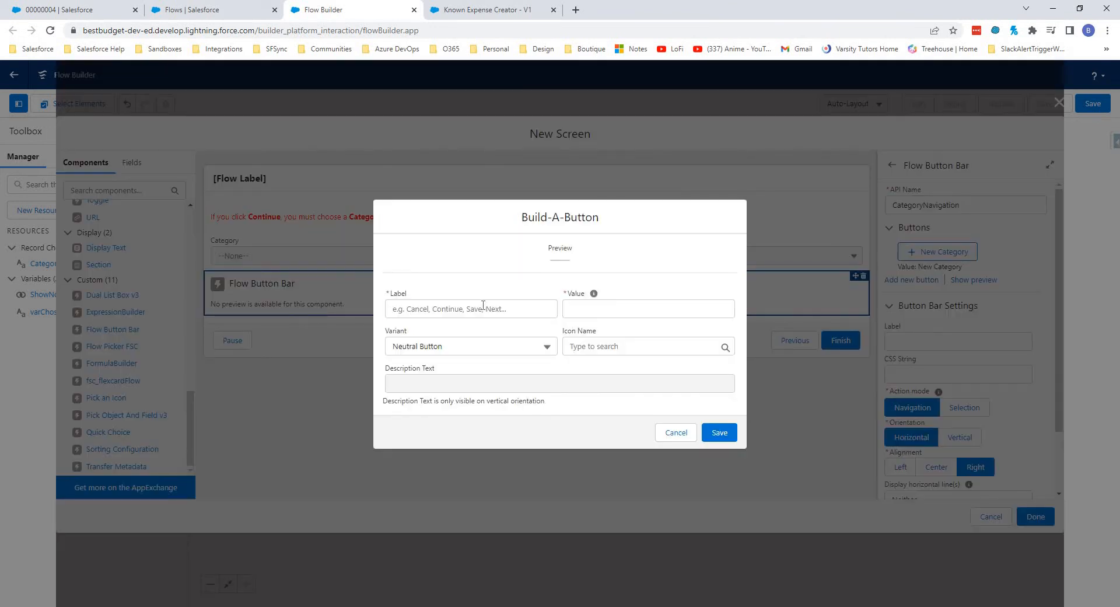
{"action": "left_click", "coordinate": [483, 305]}
{"action": "type", "text": "Cont"}
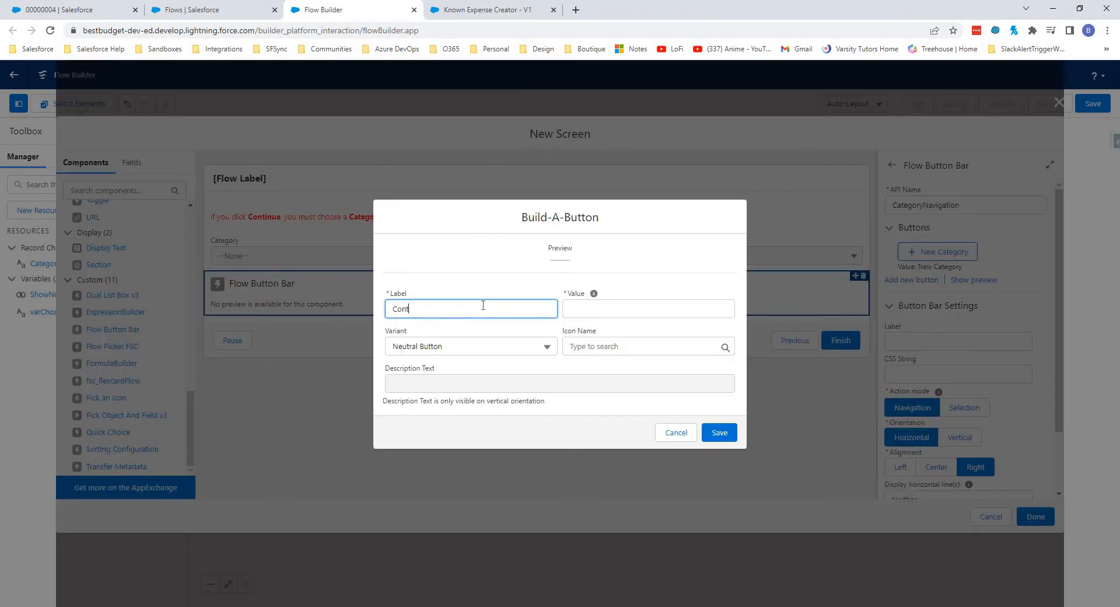
{"action": "type", "text": "inue"}
{"action": "key", "text": "Tab"}
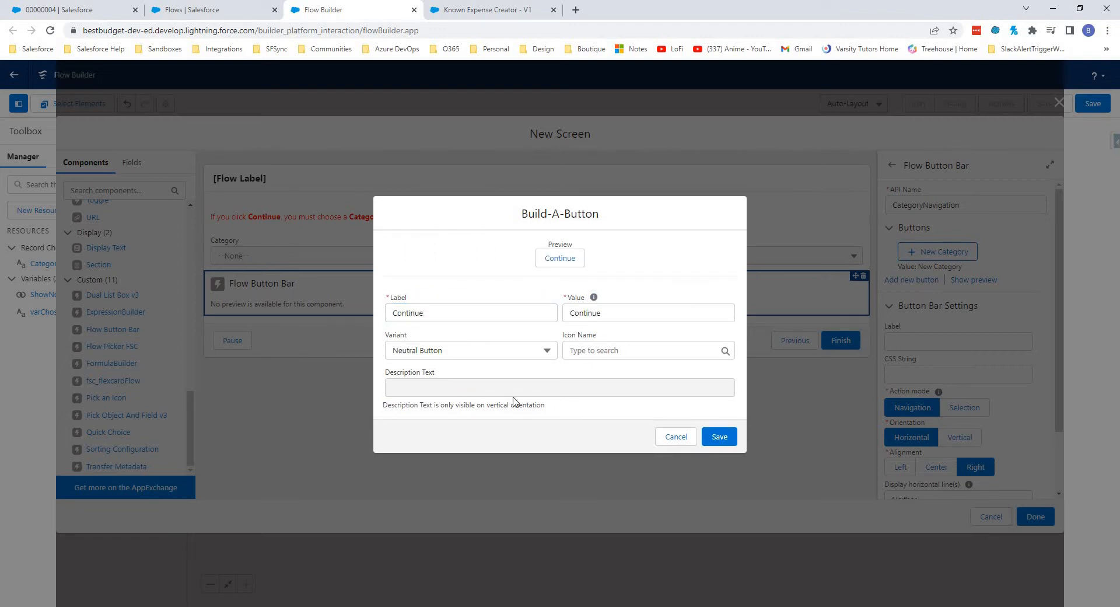
{"action": "left_click", "coordinate": [474, 355]}
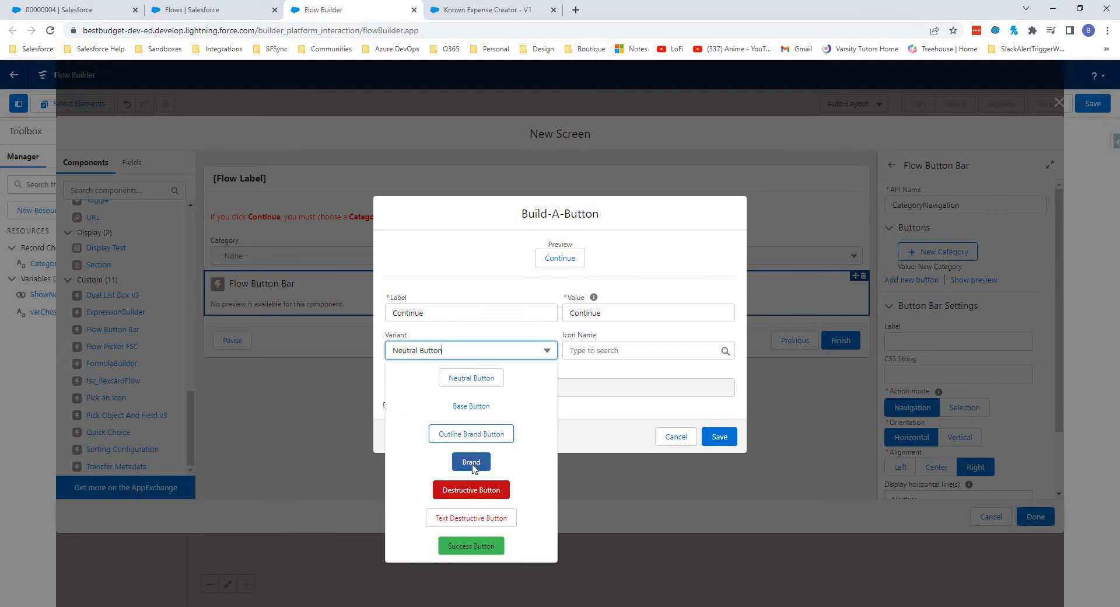
{"action": "left_click", "coordinate": [471, 392]}
Step: Give the Continue button the utility:forward icon with icon position Right and save the button
{"action": "left_click", "coordinate": [607, 350]}
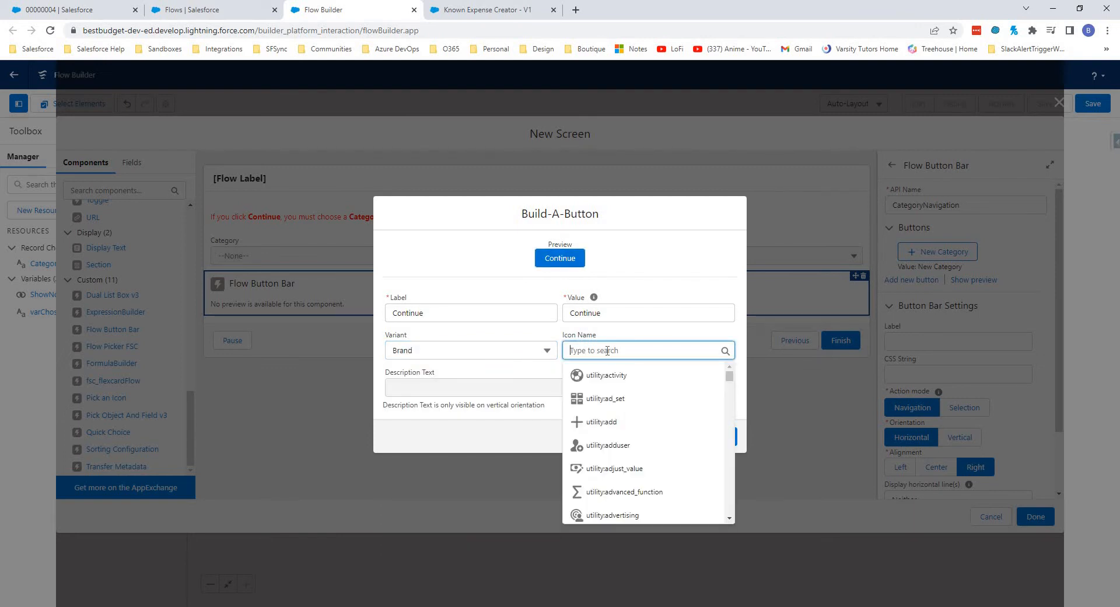
{"action": "type", "text": "arr"}
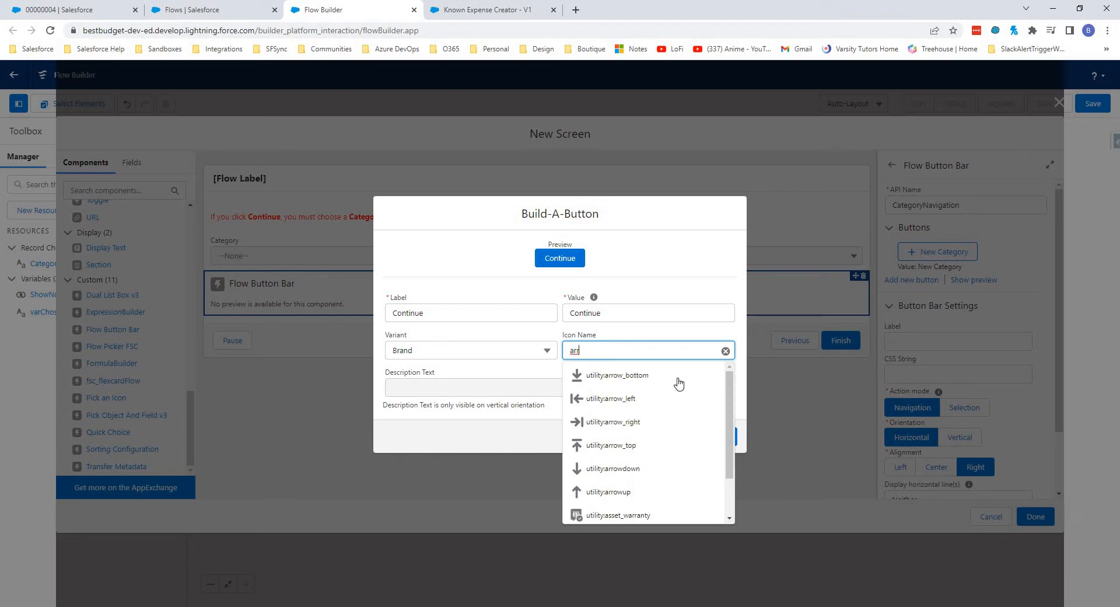
{"action": "scroll", "coordinate": [677, 383], "scroll_direction": "down", "scroll_amount": 1}
{"action": "key", "text": "BackSpace"}
{"action": "key", "text": "BackSpace"}
{"action": "key", "text": "BackSpace"}
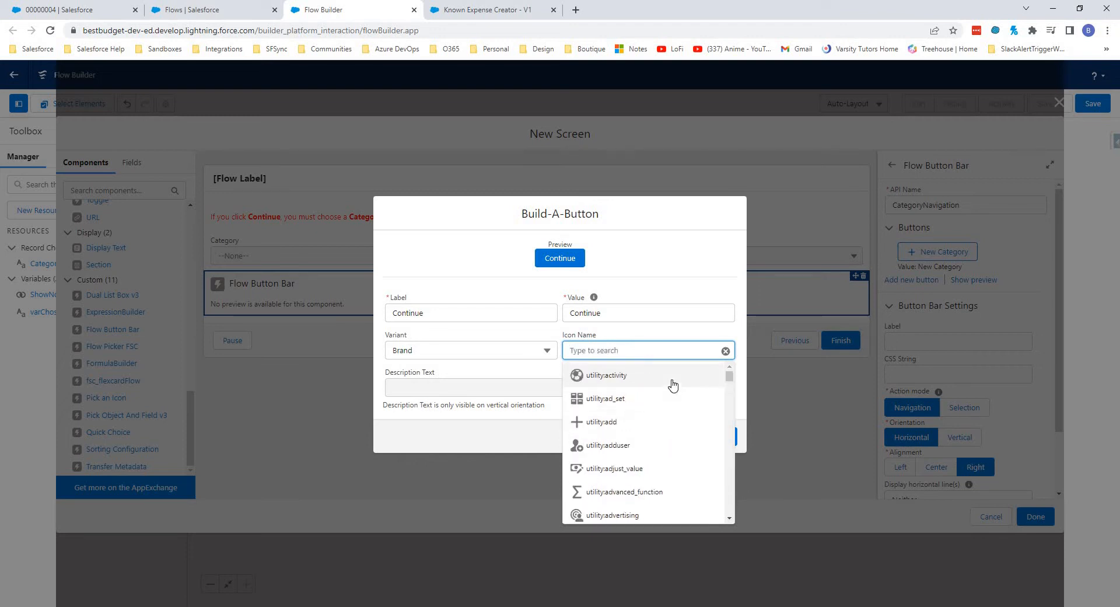
{"action": "type", "text": "for"}
{"action": "left_click", "coordinate": [671, 445]}
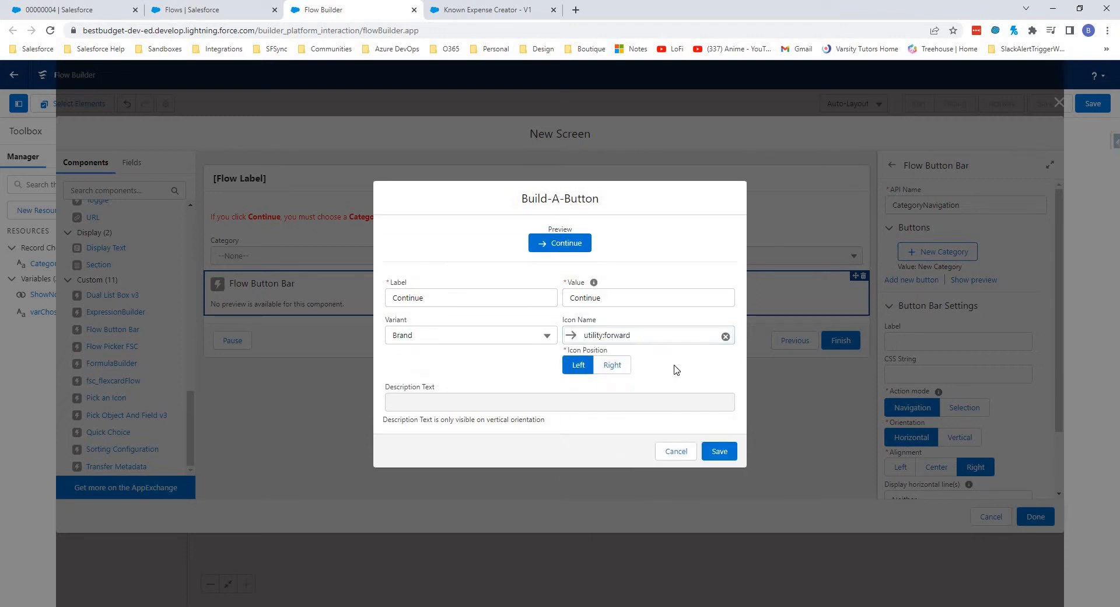
{"action": "left_click", "coordinate": [612, 372]}
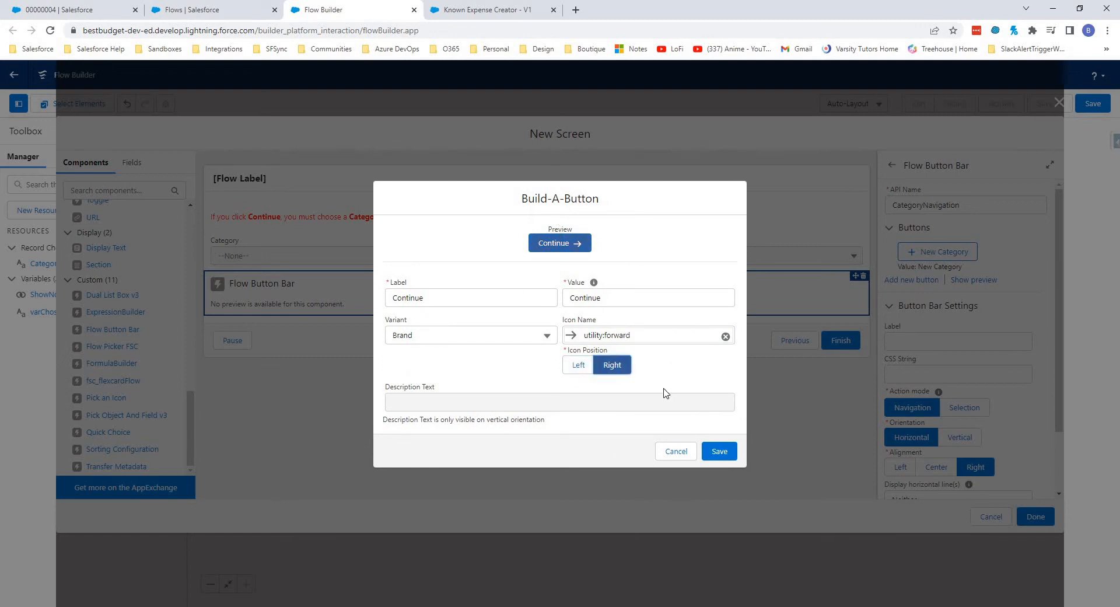
{"action": "left_click", "coordinate": [724, 455]}
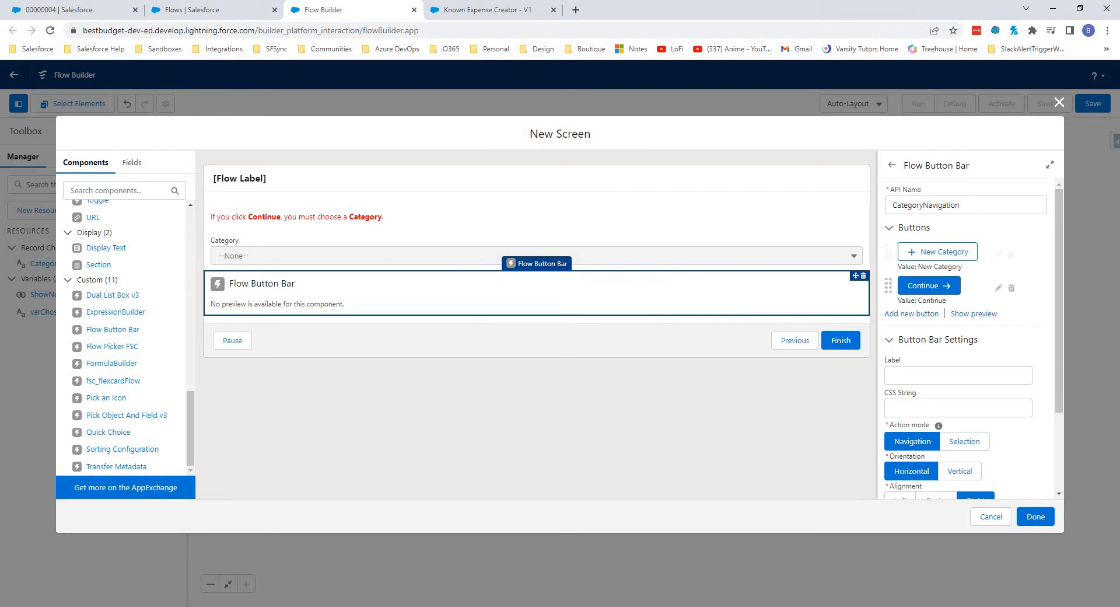
Step: Set the Flow Button Bar to display a horizontal line Above
{"action": "scroll", "coordinate": [963, 431], "scroll_direction": "down", "scroll_amount": 2}
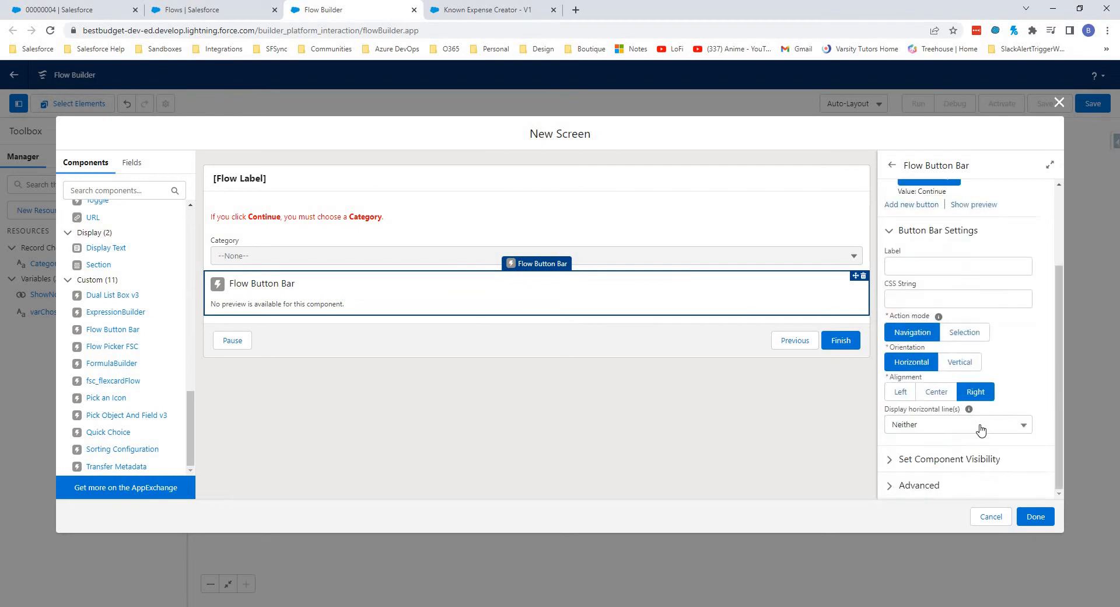
{"action": "left_click", "coordinate": [963, 431]}
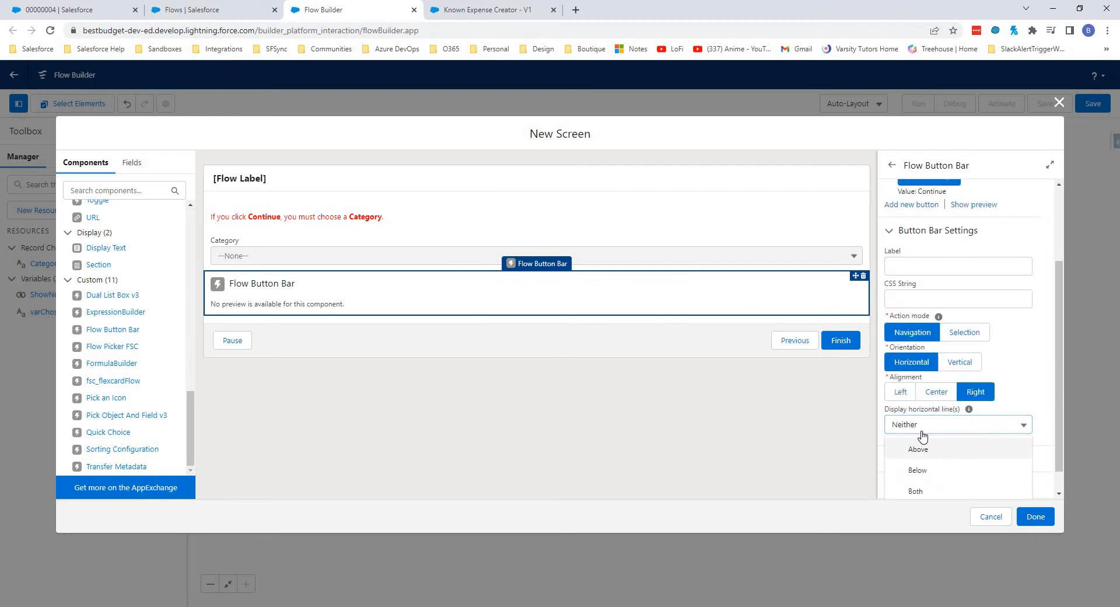
{"action": "left_click", "coordinate": [919, 448]}
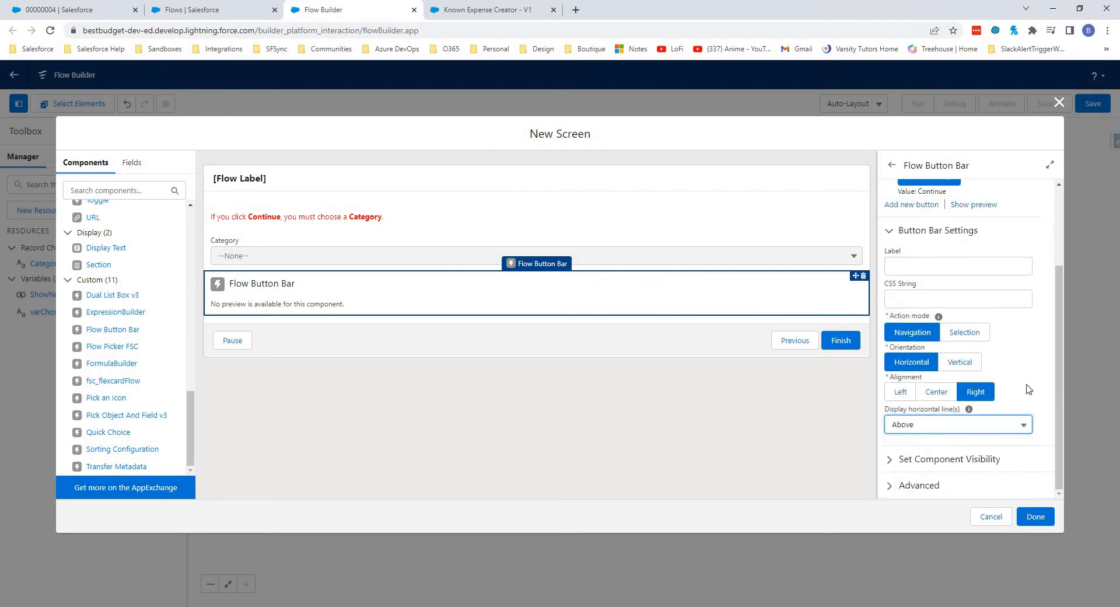
Step: Hide the Category Screen's footer and finish the new screen
{"action": "left_click", "coordinate": [638, 348]}
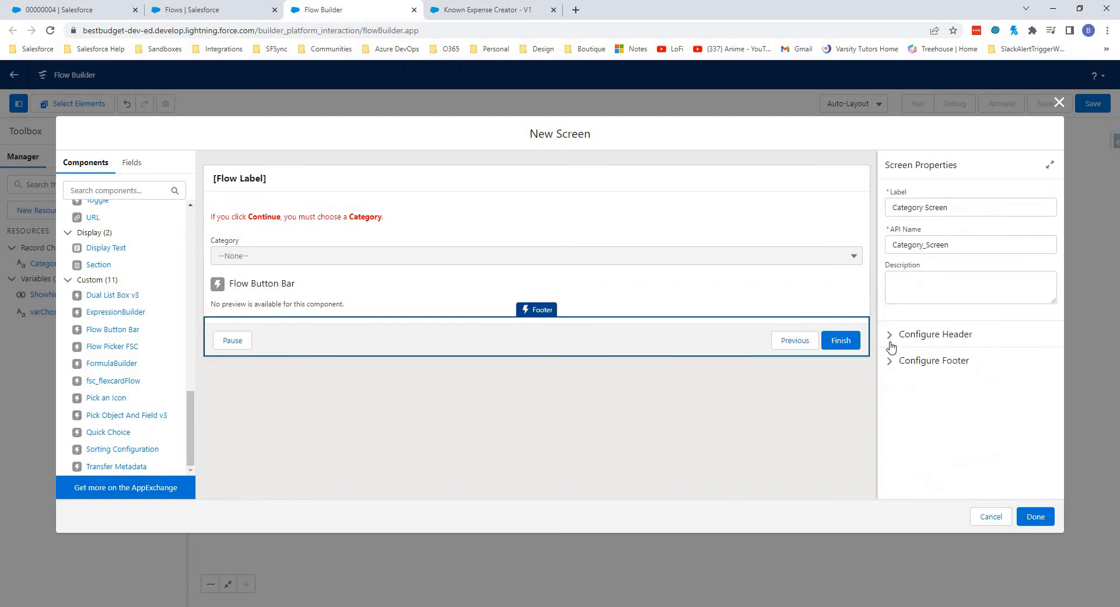
{"action": "left_click", "coordinate": [890, 362]}
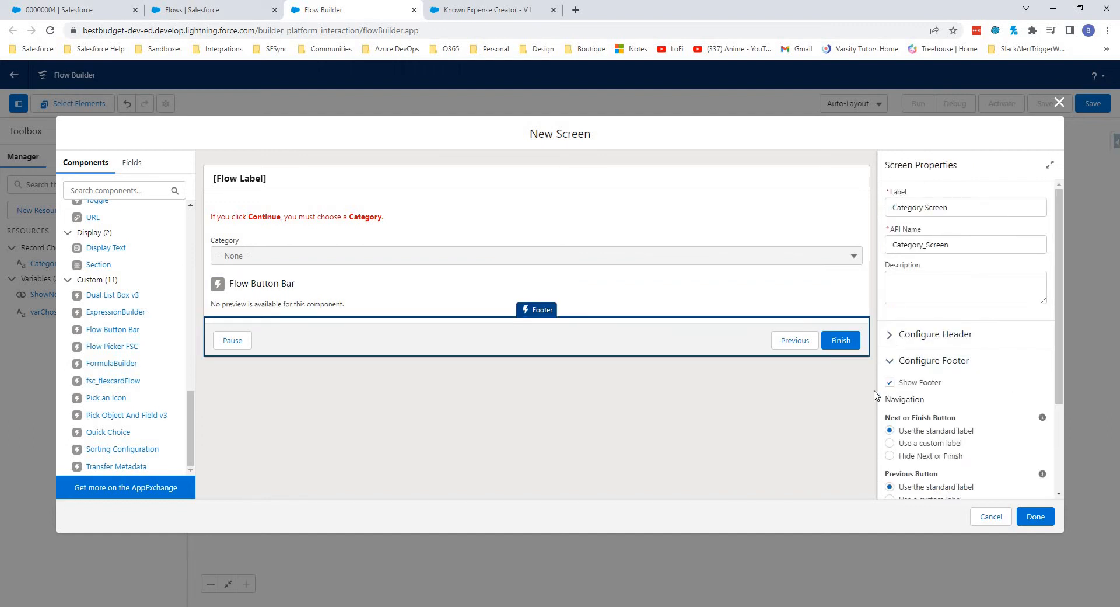
{"action": "left_click", "coordinate": [890, 383]}
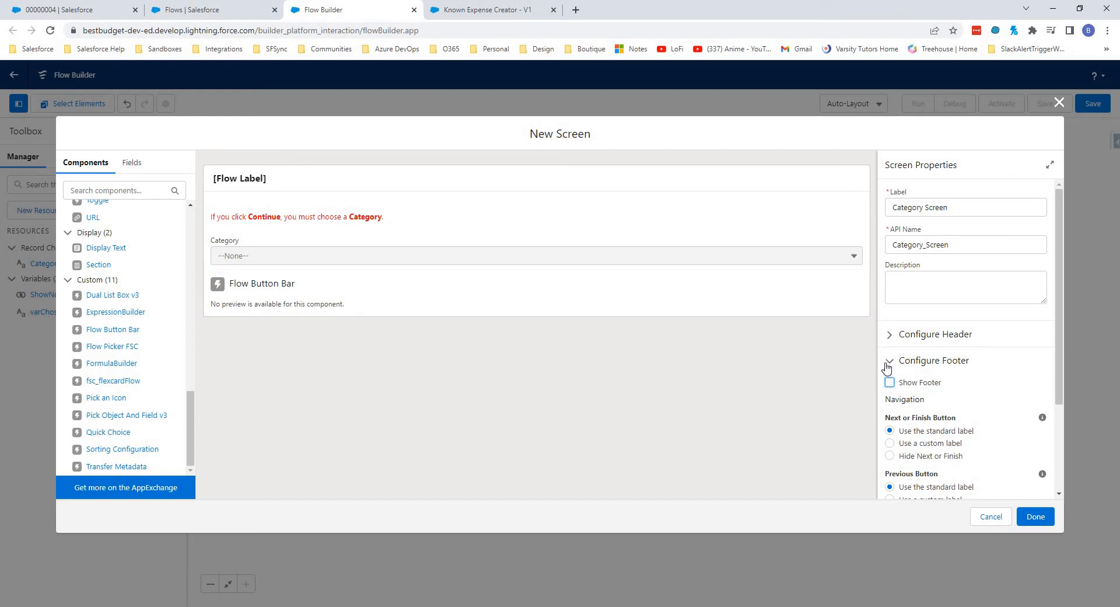
{"action": "left_click", "coordinate": [675, 291]}
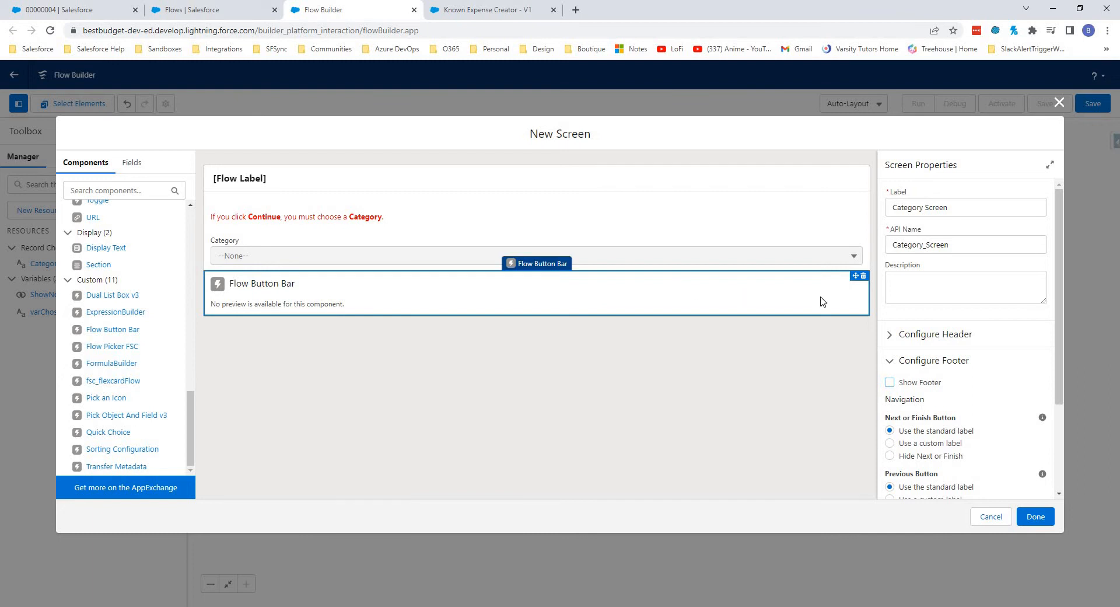
{"action": "scroll", "coordinate": [945, 368], "scroll_direction": "down", "scroll_amount": 2}
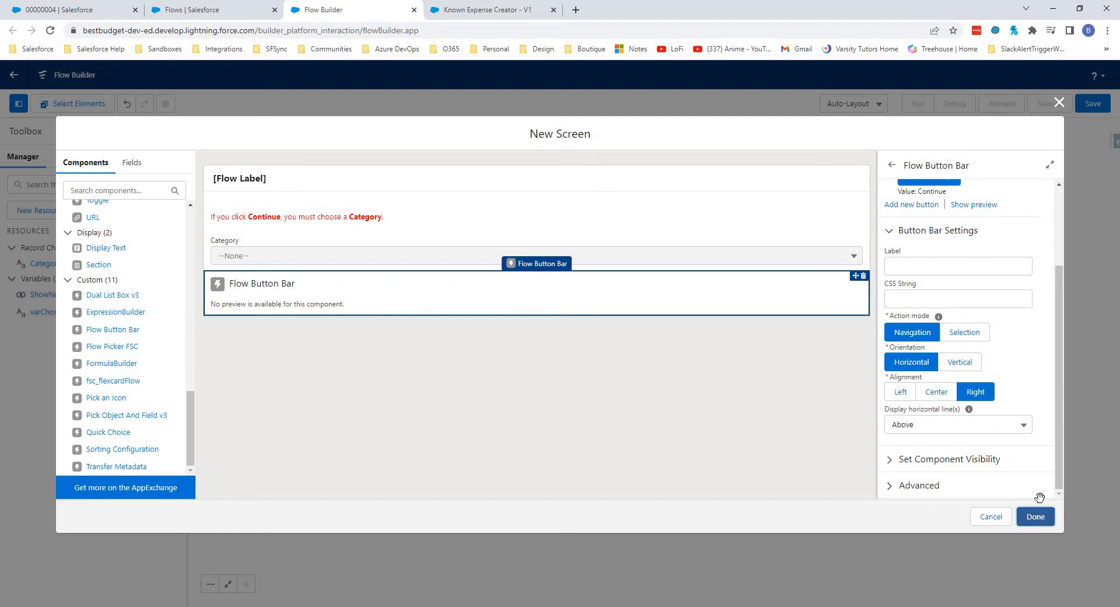
{"action": "left_click", "coordinate": [1038, 518]}
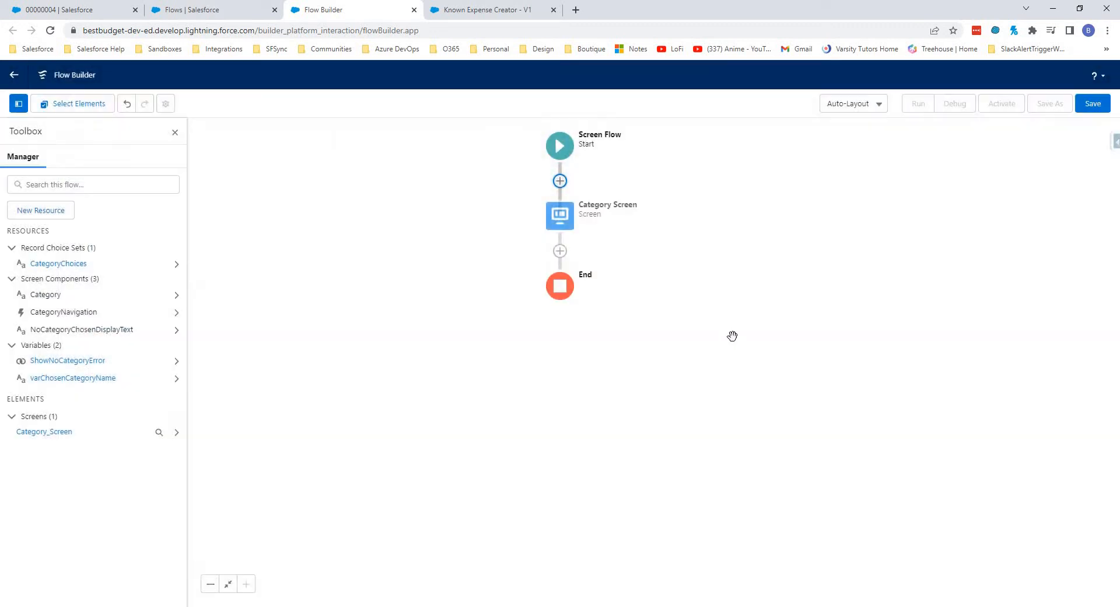
Step: Add a Decision element after the Category Screen, labelled "Is a New Category Needed?" with the API name Is_a_New_Category_Needed
{"action": "left_click", "coordinate": [559, 251]}
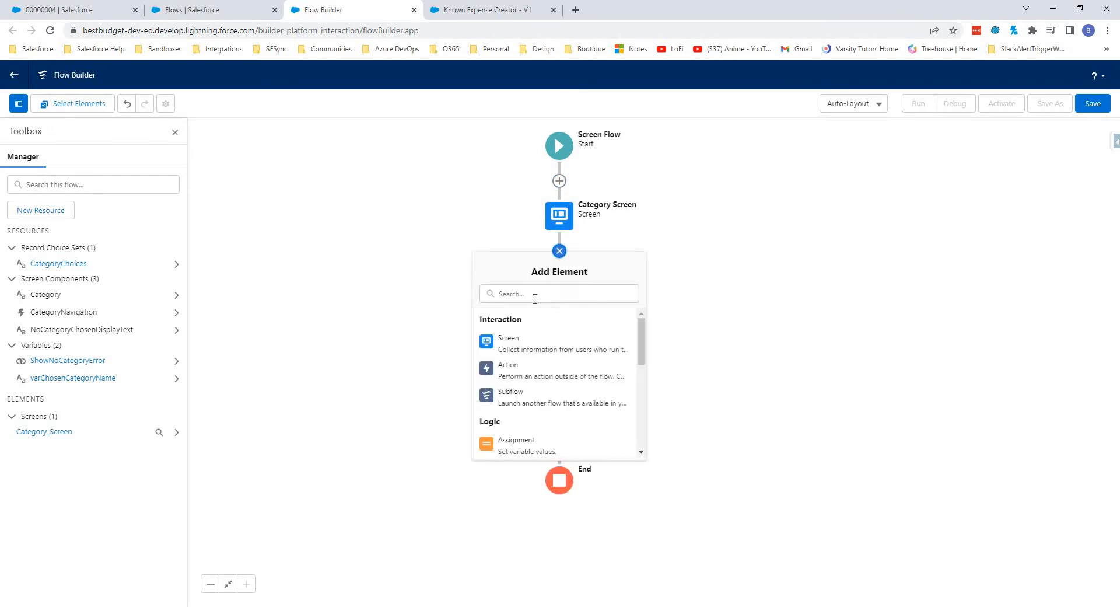
{"action": "left_click", "coordinate": [535, 293]}
{"action": "type", "text": "de"}
{"action": "left_click", "coordinate": [521, 333]}
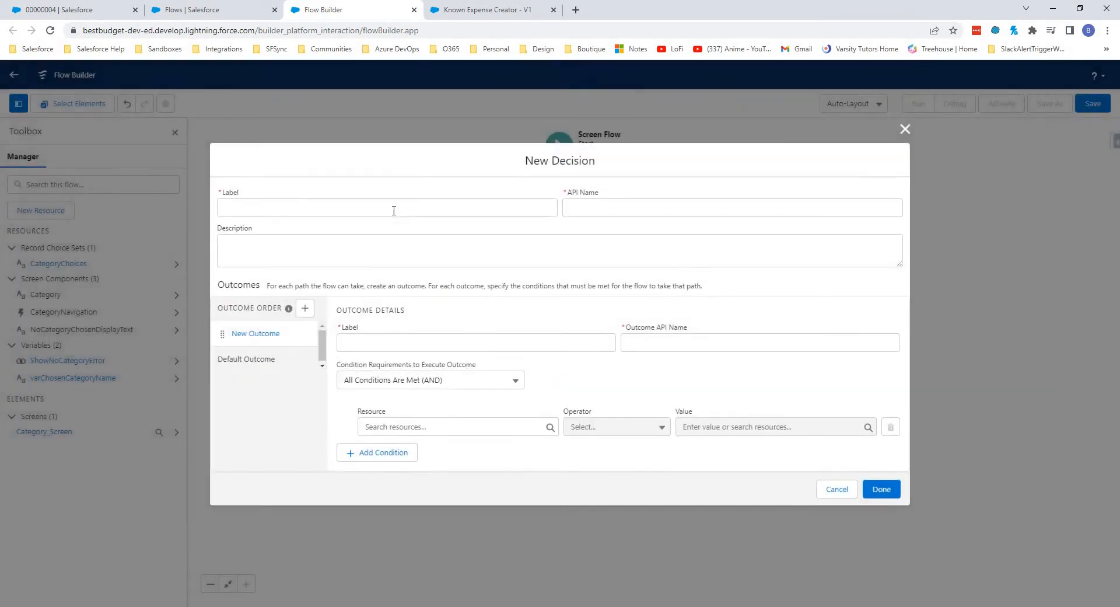
{"action": "left_click", "coordinate": [394, 211]}
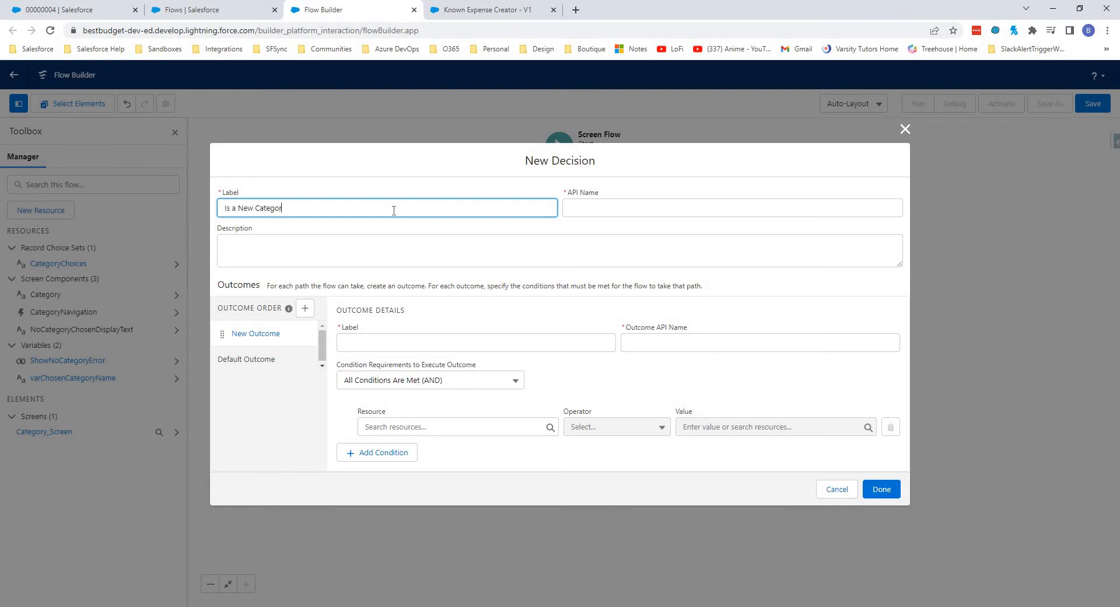
{"action": "key", "text": "Tab"}
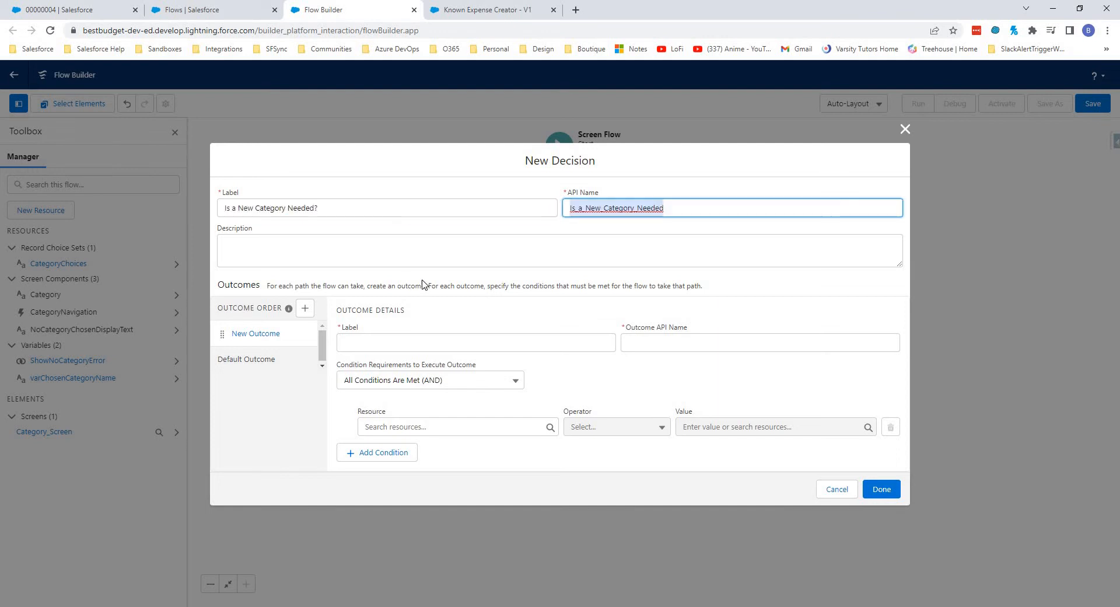
Step: Label the decision's first outcome New Category Needed, with the API name New_Category_Needed
{"action": "left_click", "coordinate": [266, 335]}
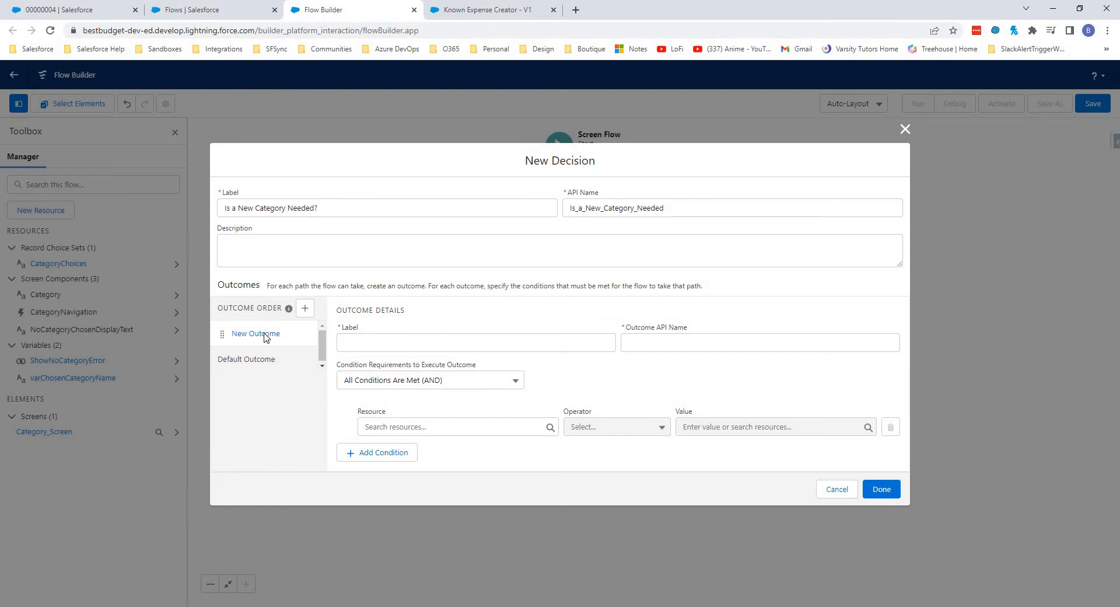
{"action": "left_click", "coordinate": [397, 344]}
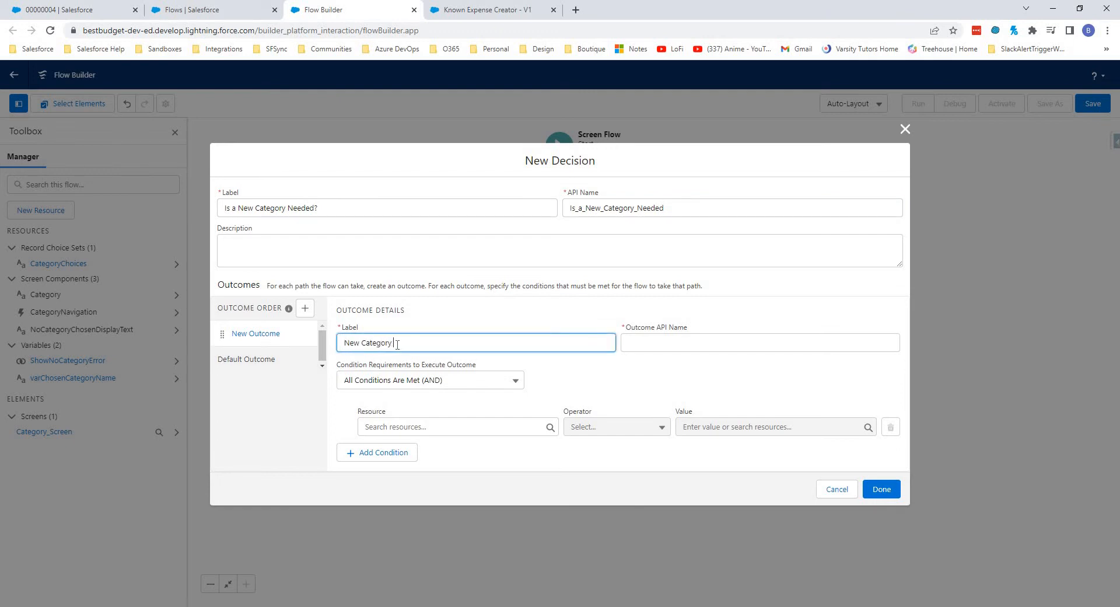
{"action": "type", "text": "New Category Needed"}
{"action": "key", "text": "Tab"}
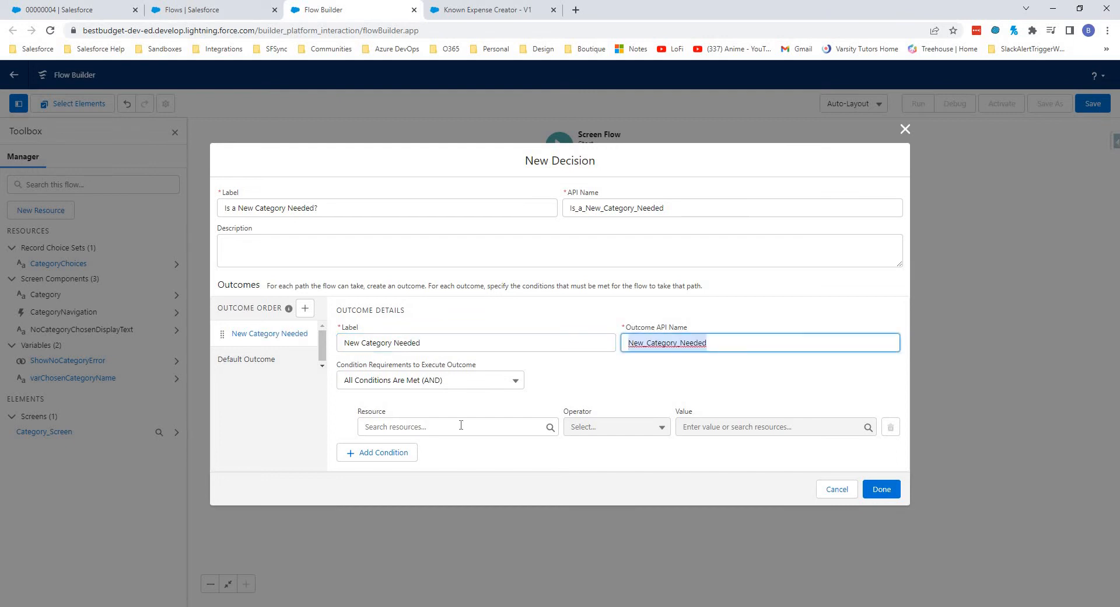
Step: Set the New Category Needed condition to CategoryNavigation > Value Equals New Category
{"action": "left_click", "coordinate": [461, 426]}
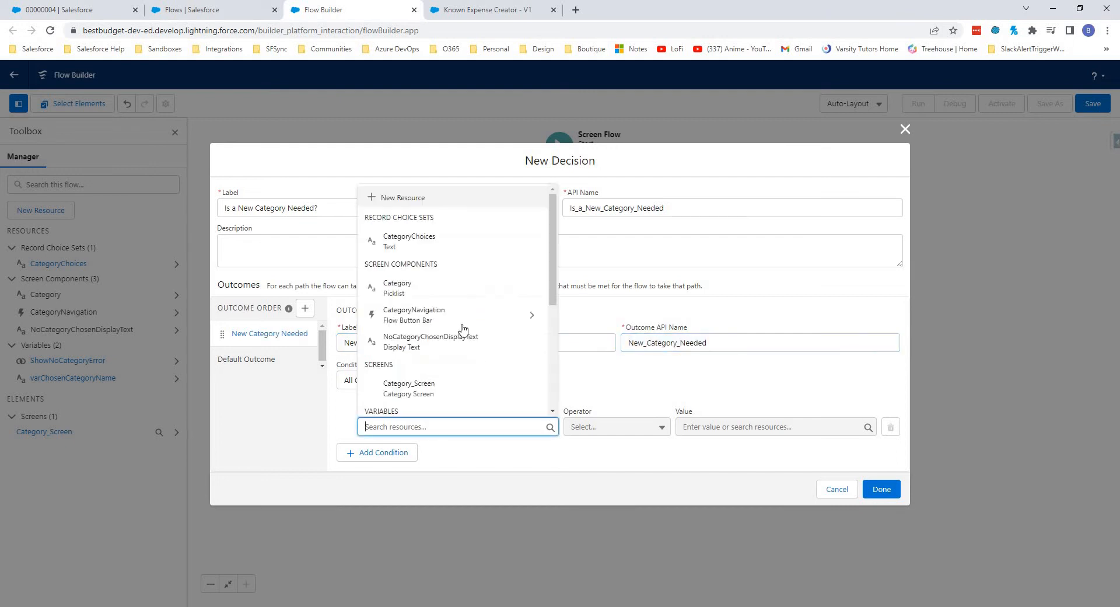
{"action": "left_click", "coordinate": [424, 316]}
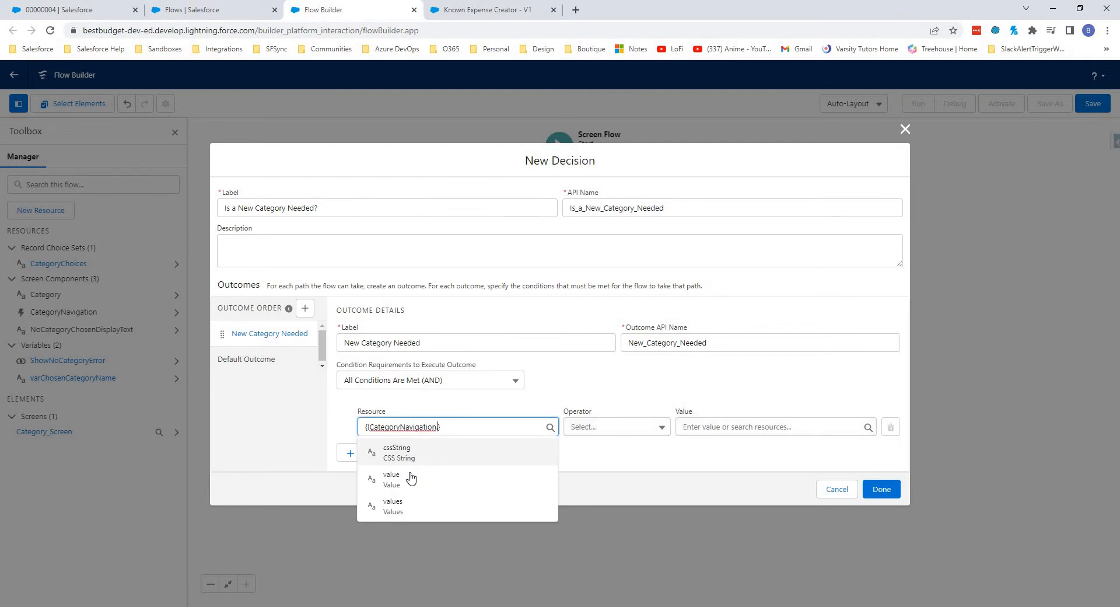
{"action": "left_click", "coordinate": [422, 480]}
{"action": "left_click", "coordinate": [705, 421]}
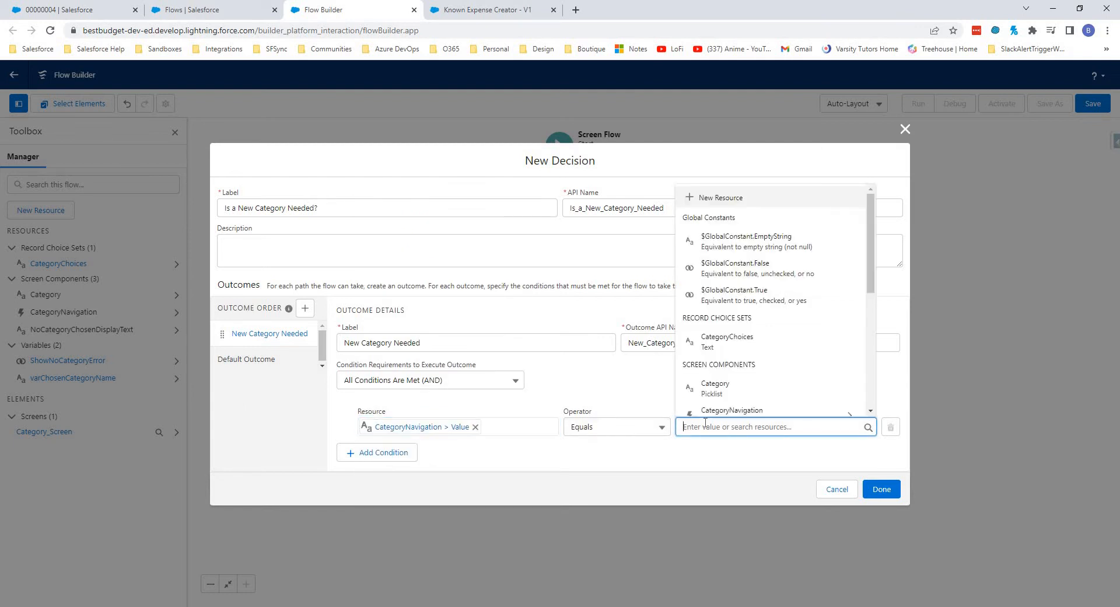
{"action": "type", "text": "New Category"}
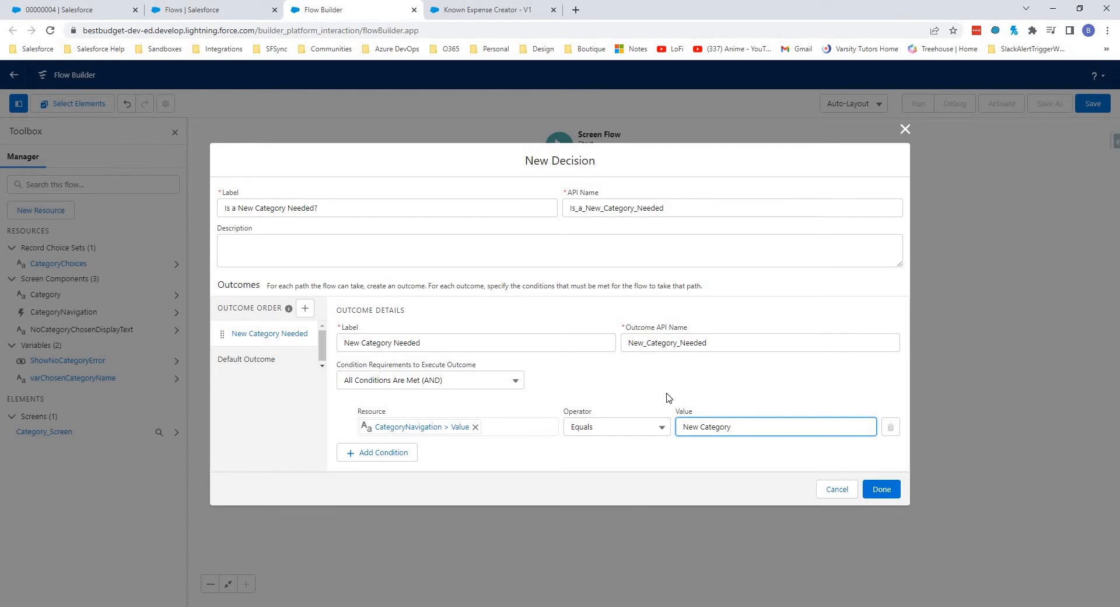
{"action": "left_click", "coordinate": [585, 356]}
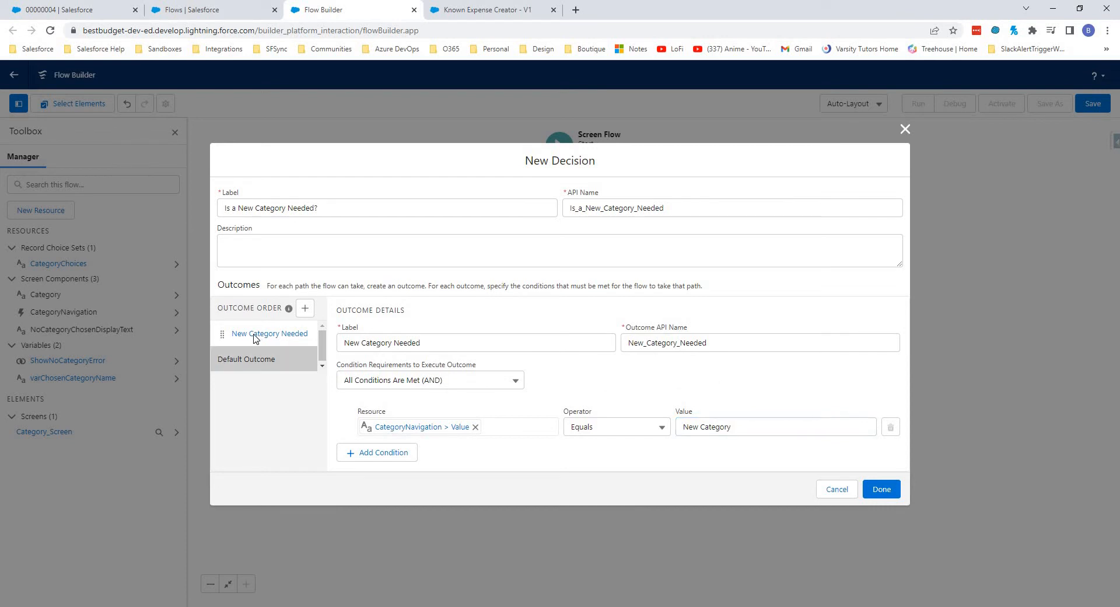
Step: Add a second outcome to the decision, labelled Use Chosen Category with the API name Use_Chosen_Category
{"action": "left_click", "coordinate": [305, 309]}
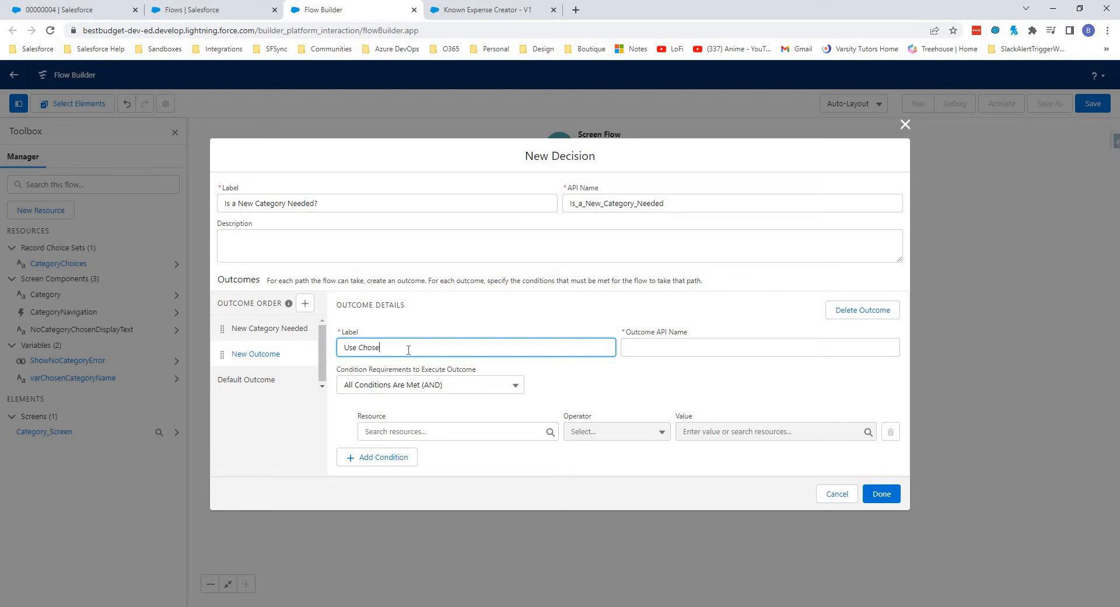
{"action": "type", "text": "Use Chosen Category"}
{"action": "key", "text": "Tab"}
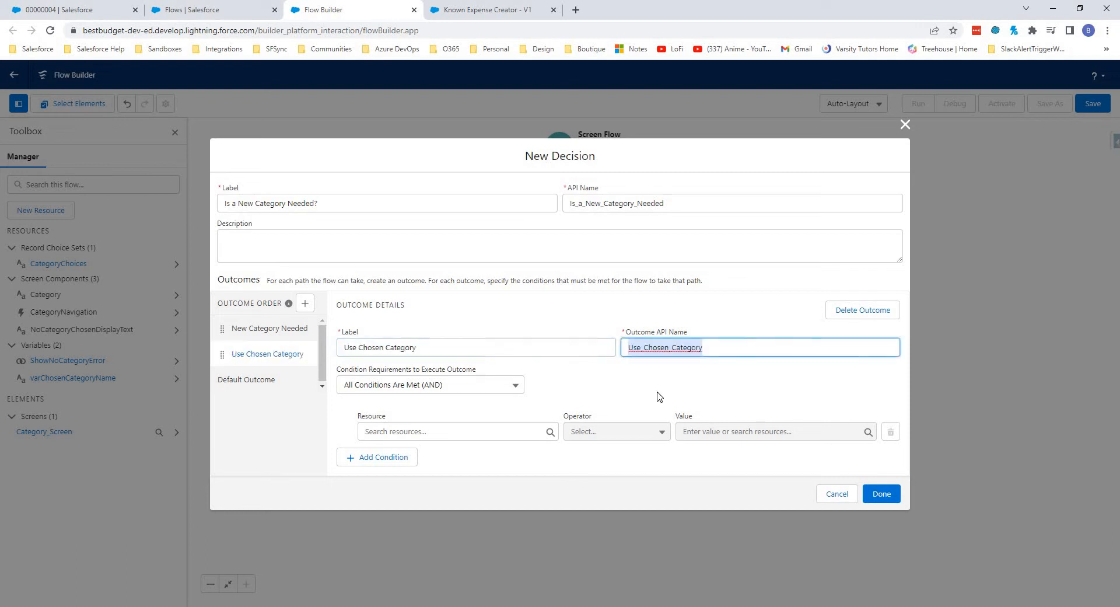
{"action": "left_click", "coordinate": [634, 388]}
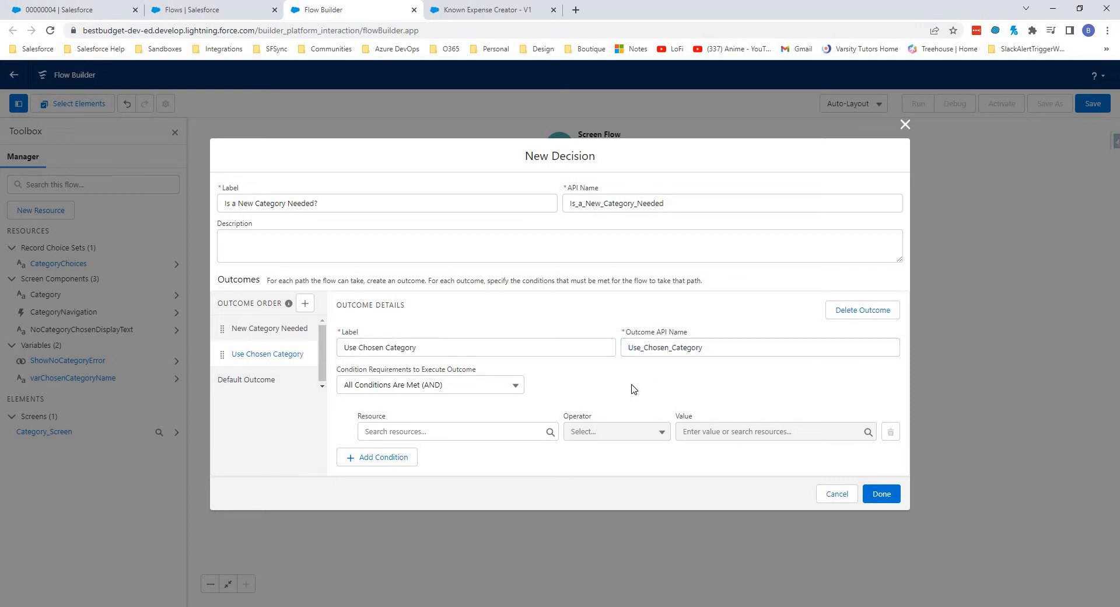
Step: Set the Use Chosen Category outcome's first condition to CategoryNavigation > Value Equals Continue
{"action": "left_click", "coordinate": [426, 431]}
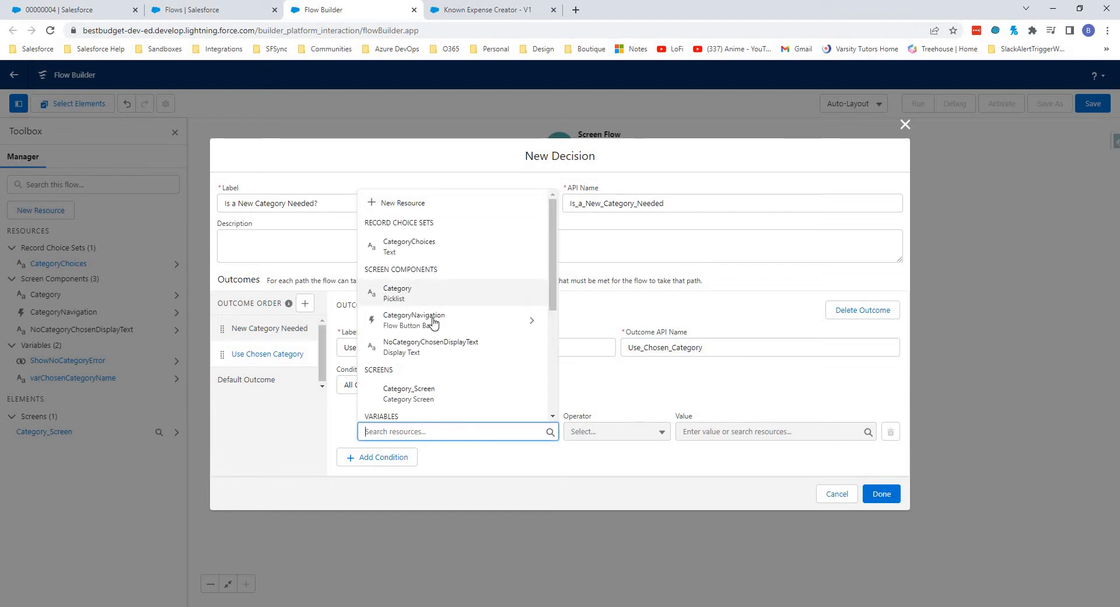
{"action": "left_click", "coordinate": [432, 320]}
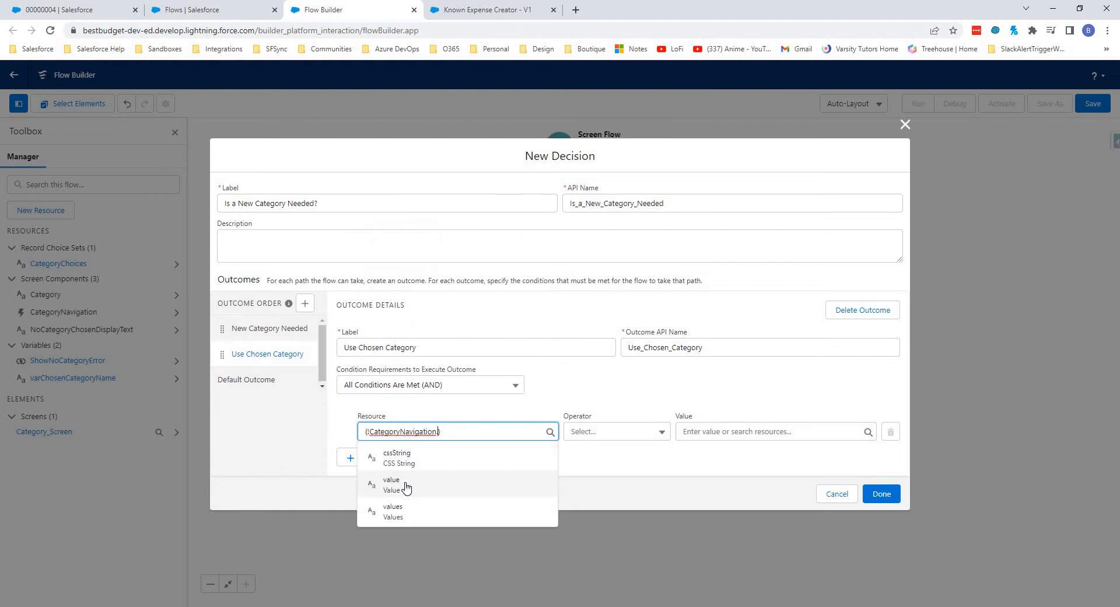
{"action": "left_click", "coordinate": [406, 485]}
{"action": "left_click", "coordinate": [702, 430]}
{"action": "type", "text": "Co"}
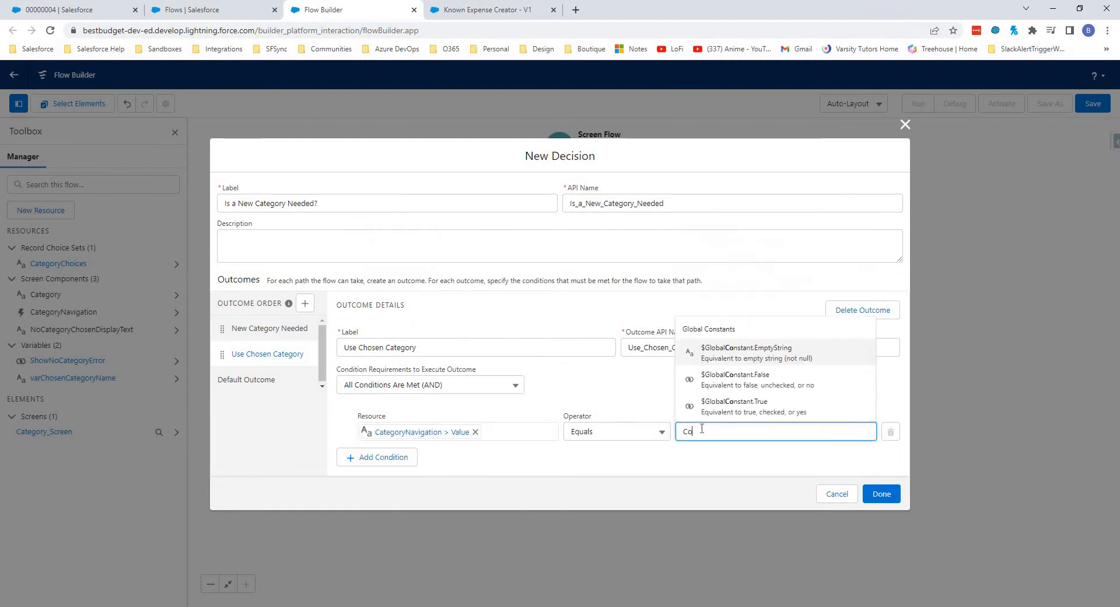
{"action": "type", "text": "ntinue"}
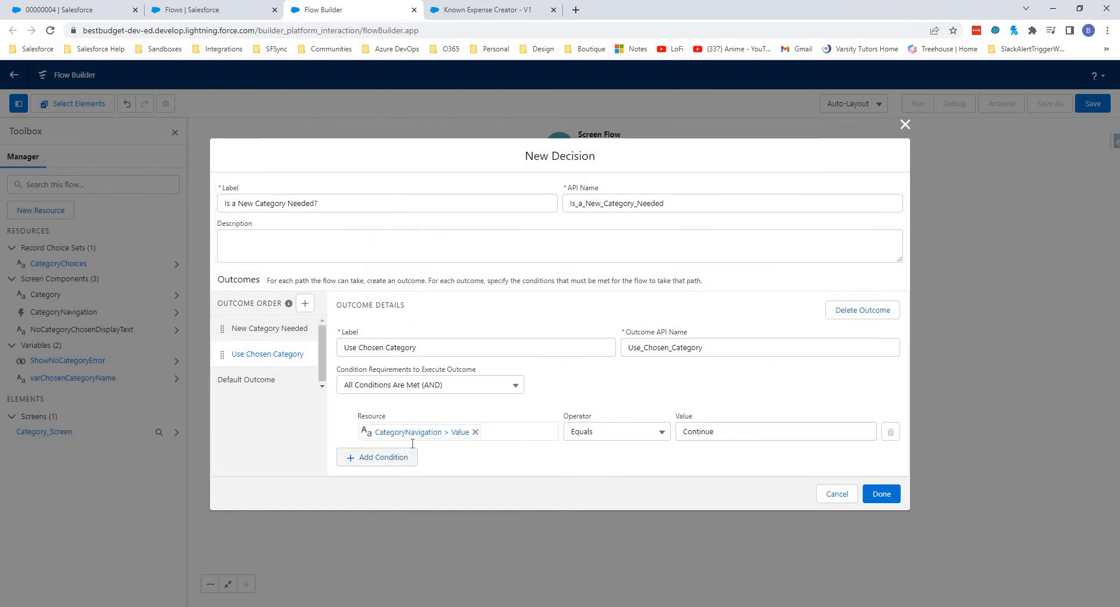
Step: Add a second condition to the Use Chosen Category outcome requiring Category Is Null to be False
{"action": "left_click", "coordinate": [392, 459]}
{"action": "left_click", "coordinate": [408, 443]}
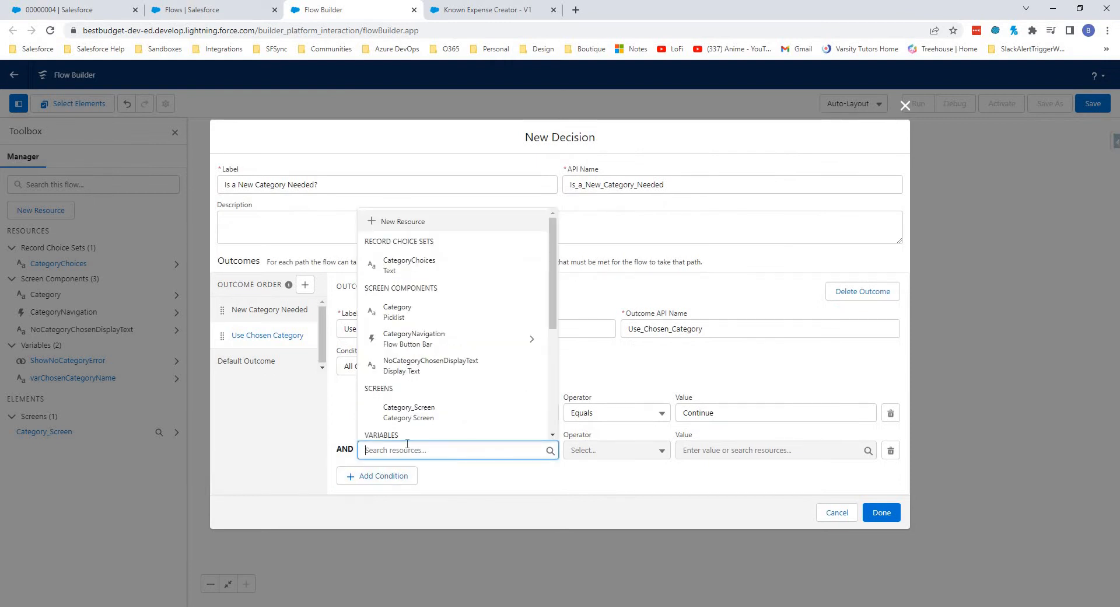
{"action": "type", "text": "cat"}
{"action": "key", "text": "Down"}
{"action": "key", "text": "Return"}
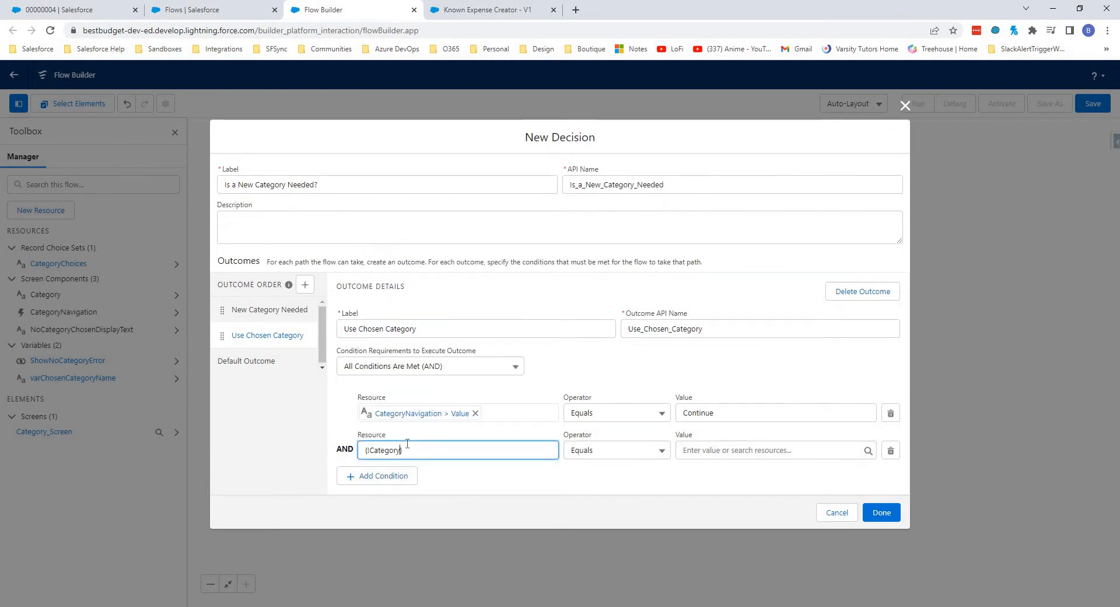
{"action": "key", "text": "Tab"}
{"action": "key", "text": "Down"}
{"action": "key", "text": "Down"}
{"action": "key", "text": "Down"}
{"action": "key", "text": "Down"}
{"action": "key", "text": "Down"}
{"action": "key", "text": "Down"}
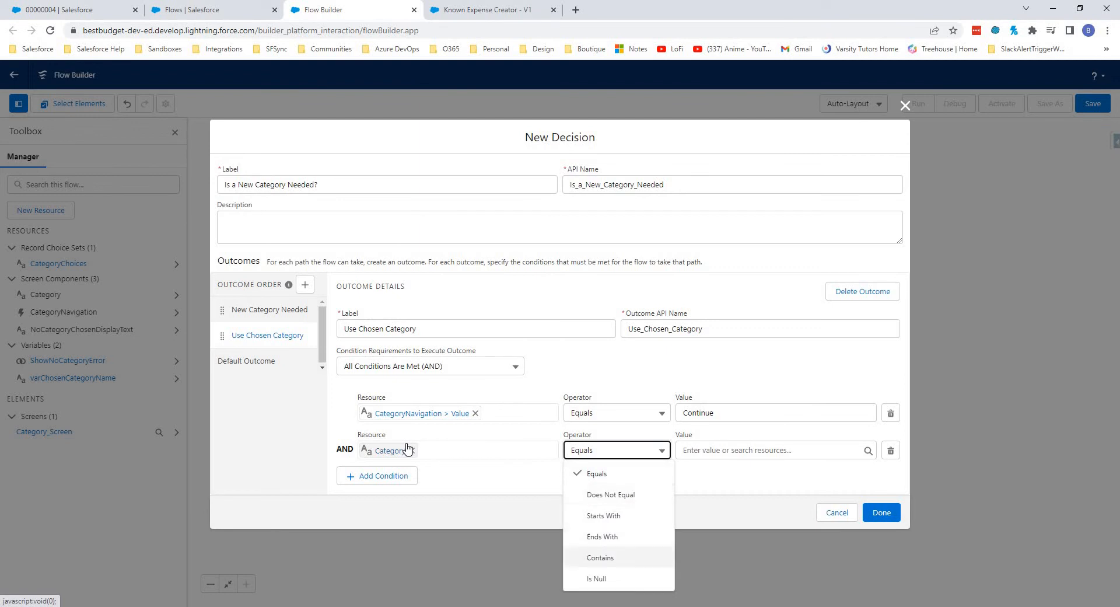
{"action": "key", "text": "Return"}
{"action": "key", "text": "Tab"}
{"action": "type", "text": "fa"}
{"action": "key", "text": "Down"}
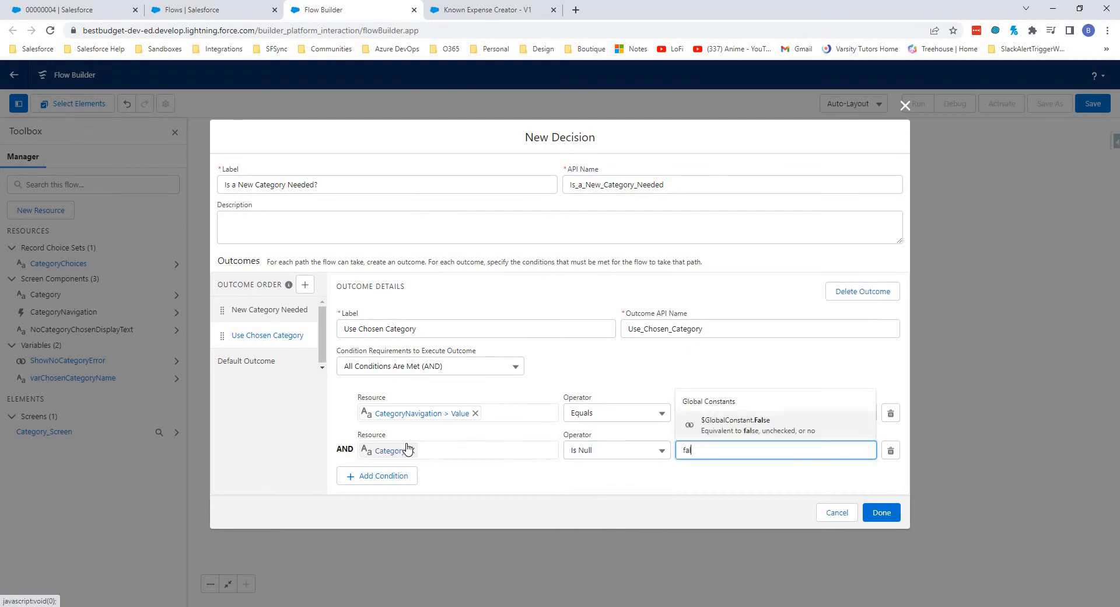
{"action": "key", "text": "Return"}
Step: Rename the decision's default outcome as No Category Chosen and finish the decision
{"action": "left_click", "coordinate": [246, 360]}
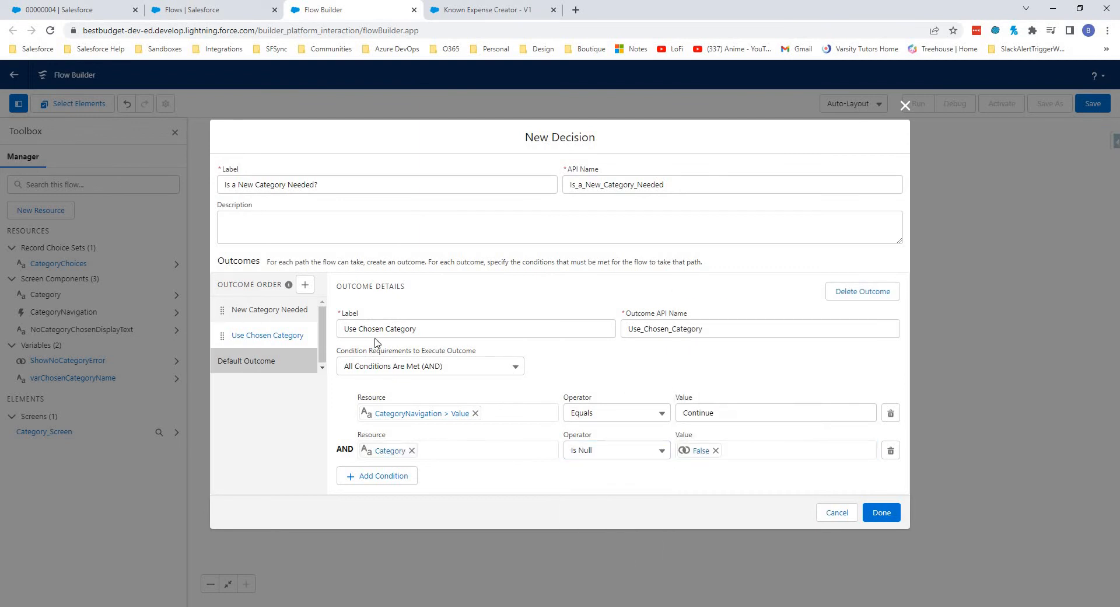
{"action": "left_click", "coordinate": [269, 316]}
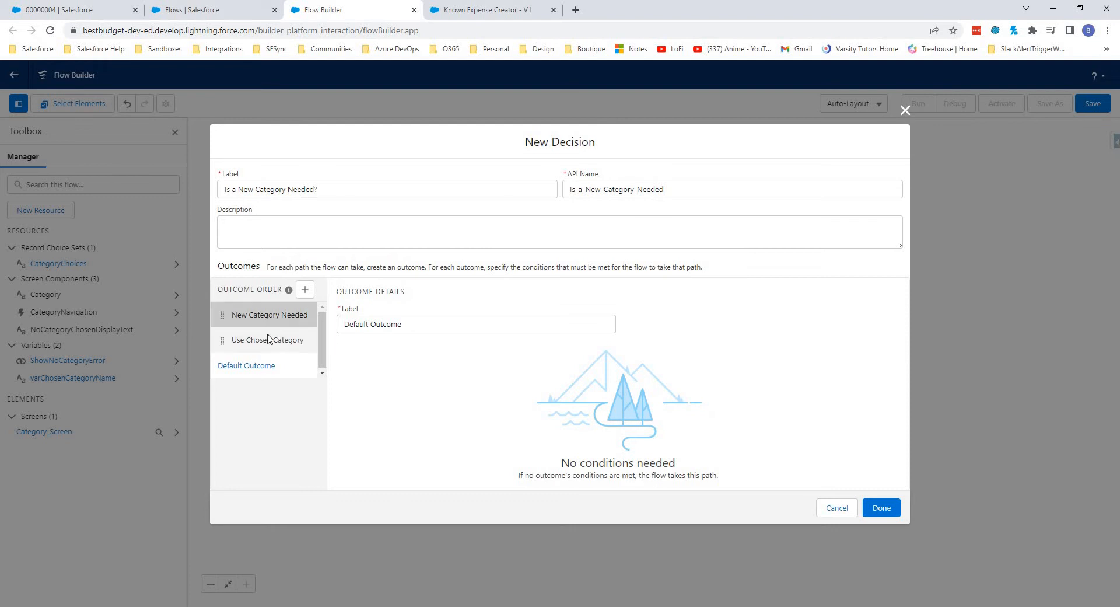
{"action": "left_click", "coordinate": [266, 362]}
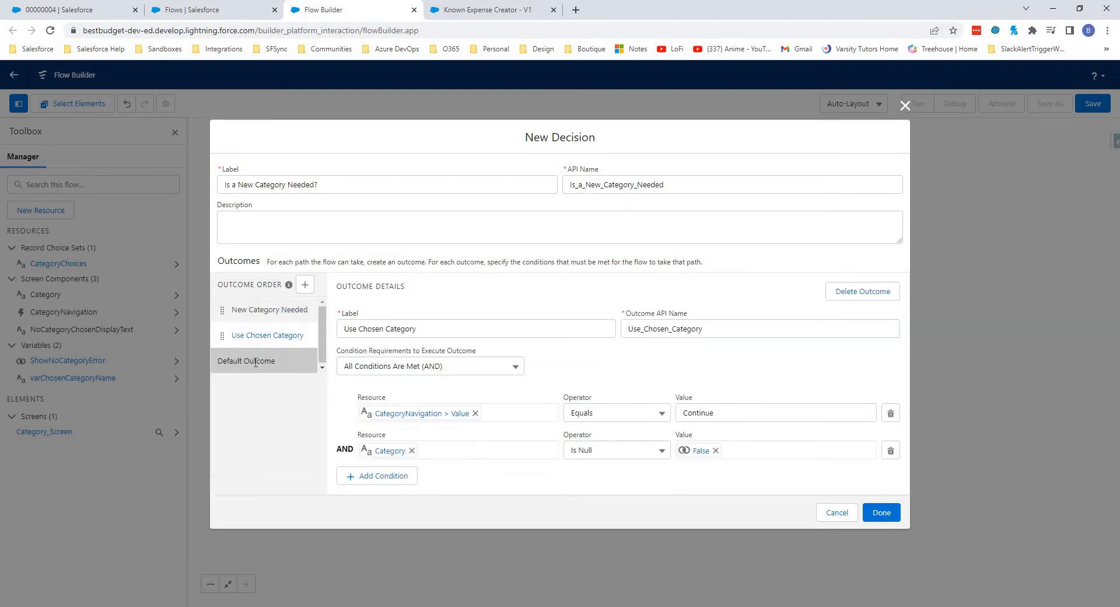
{"action": "left_click", "coordinate": [257, 362]}
{"action": "left_click_drag", "start_coordinate": [403, 326], "coordinate": [335, 332]}
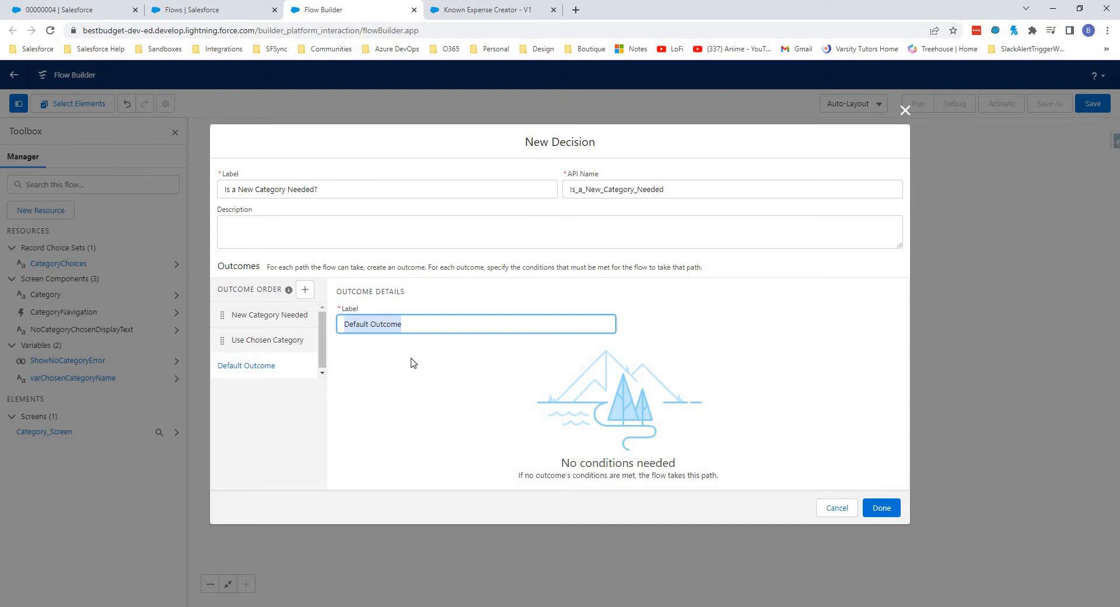
{"action": "type", "text": "No Cate"}
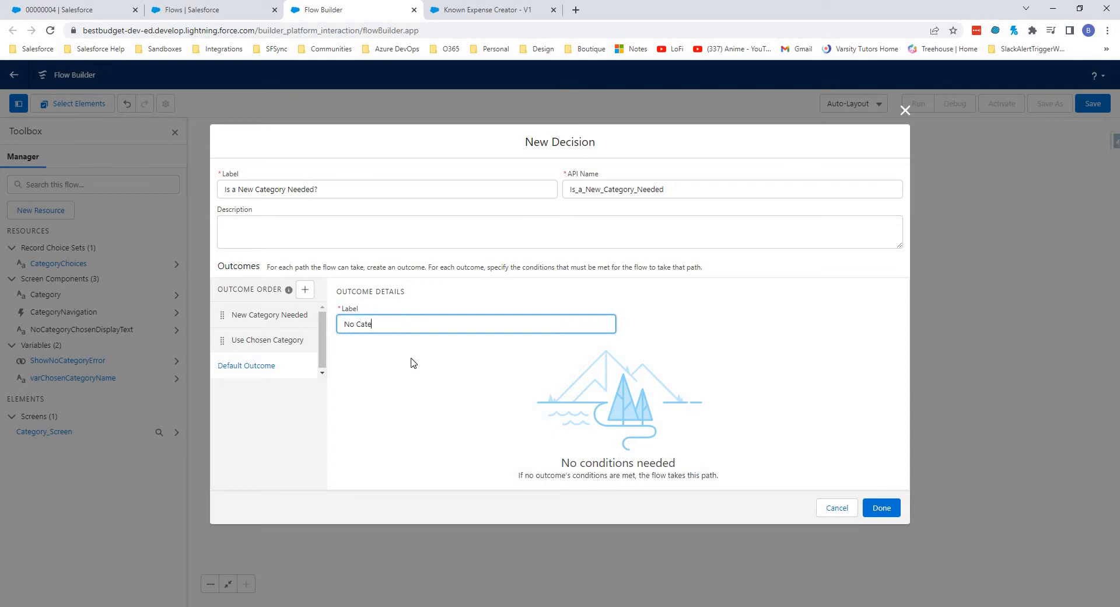
{"action": "type", "text": "gory Chosen"}
{"action": "left_click", "coordinate": [424, 356]}
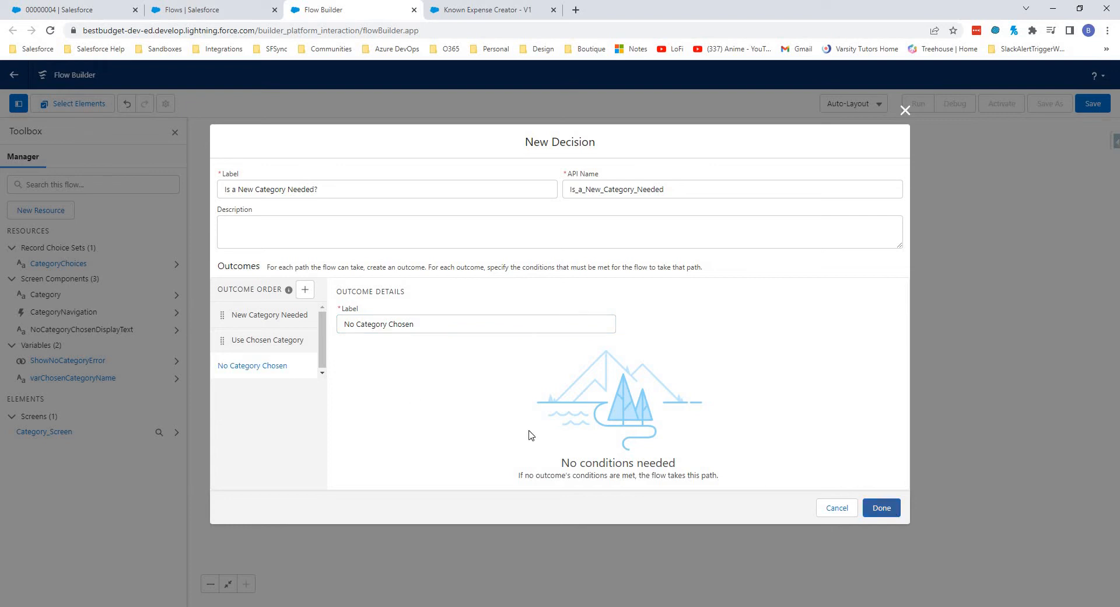
{"action": "left_click", "coordinate": [882, 508]}
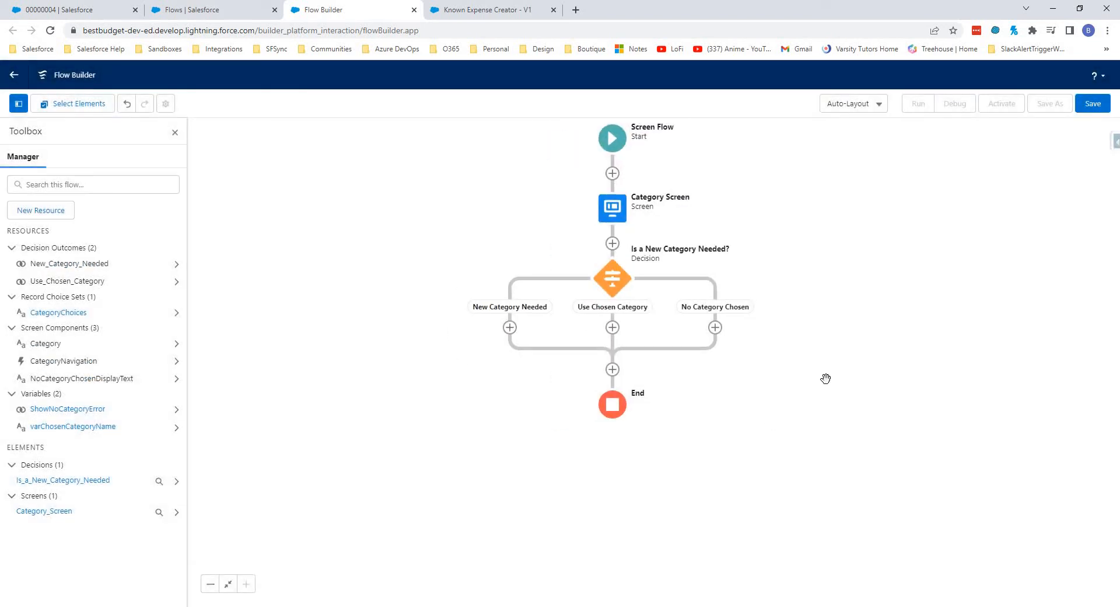
Step: Add an Assignment on the No Category Chosen path, labelled Set No Category Chosen Error with the API name Set_No_Category_Chosen_Error
{"action": "left_click", "coordinate": [716, 329]}
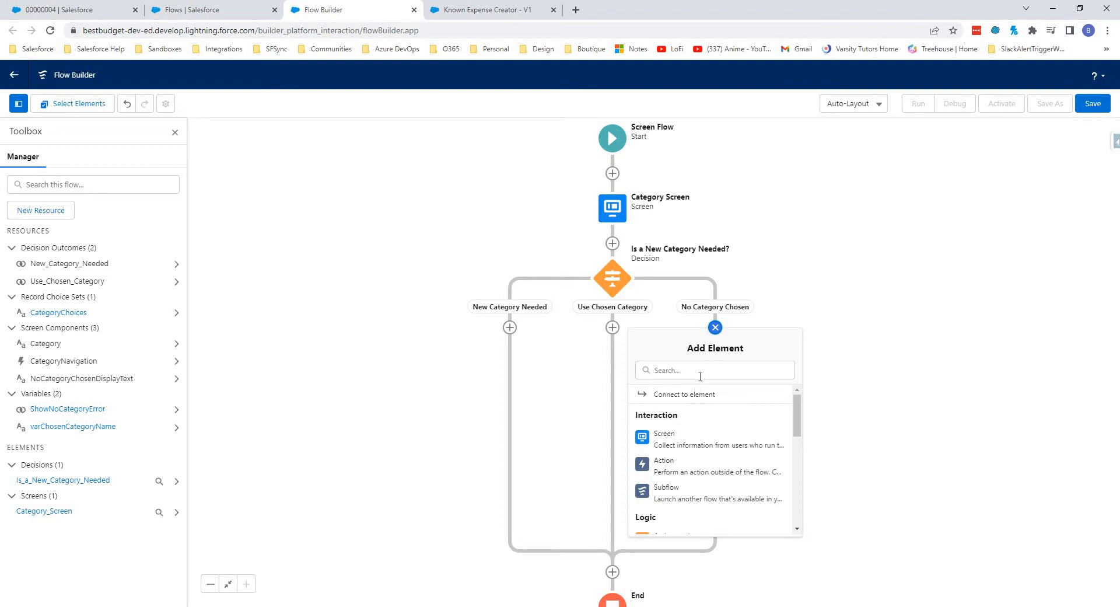
{"action": "left_click", "coordinate": [701, 370]}
{"action": "type", "text": "as"}
{"action": "left_click", "coordinate": [691, 407]}
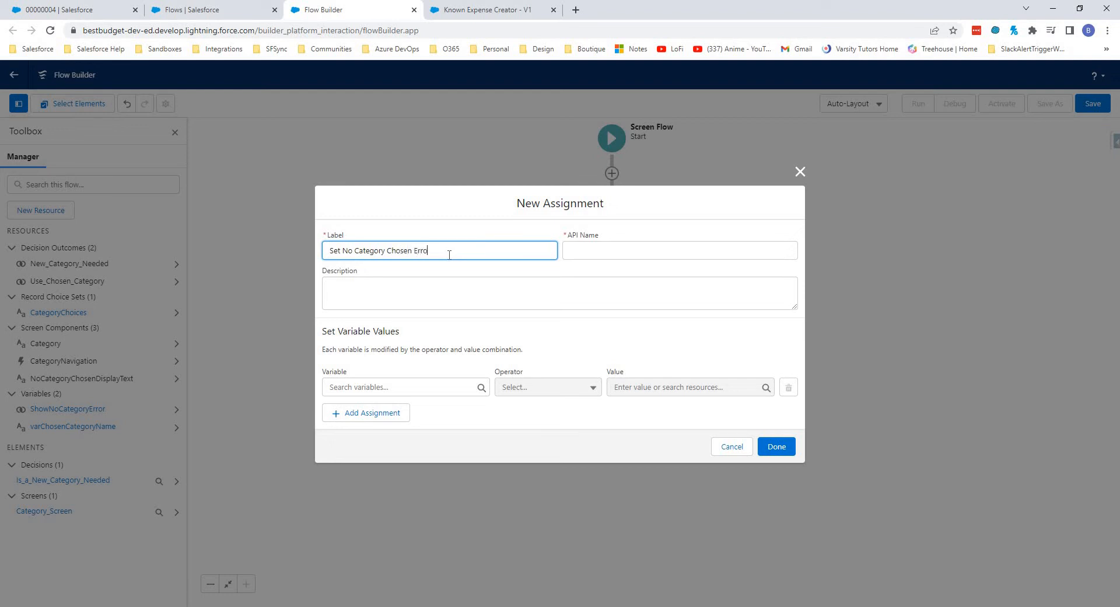
{"action": "left_click", "coordinate": [631, 253]}
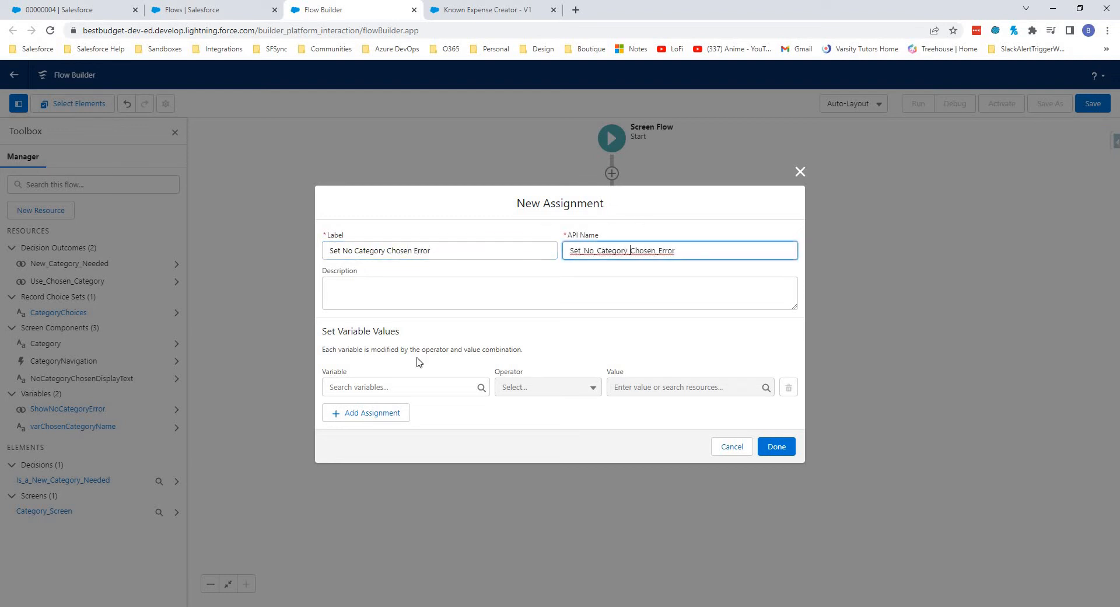
Step: Set the assignment to ShowNoCategoryError Equals True and finish it
{"action": "left_click", "coordinate": [382, 388]}
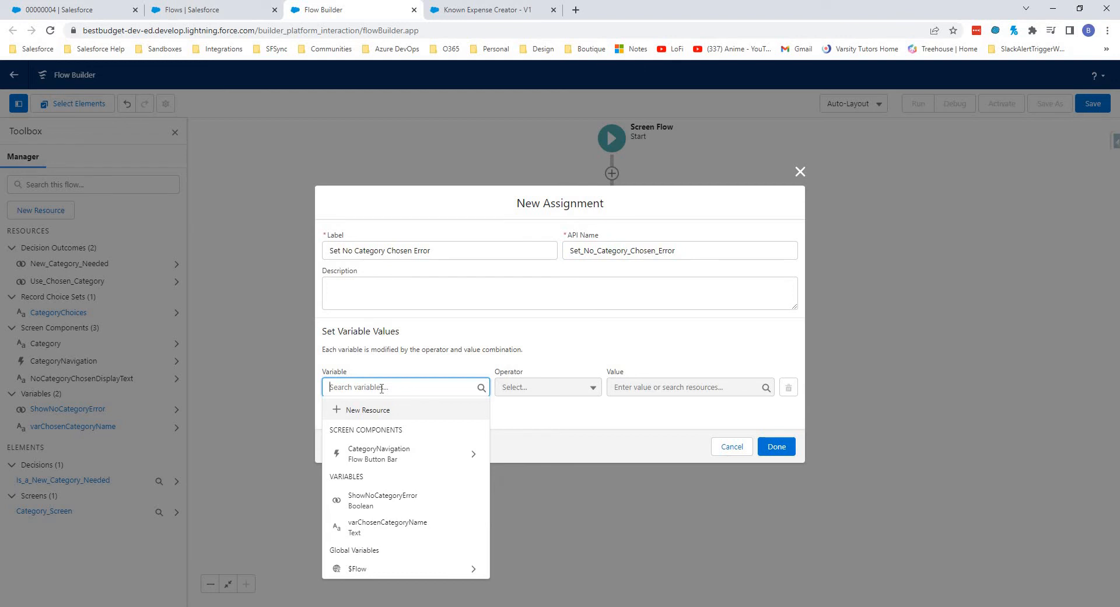
{"action": "left_click", "coordinate": [380, 500]}
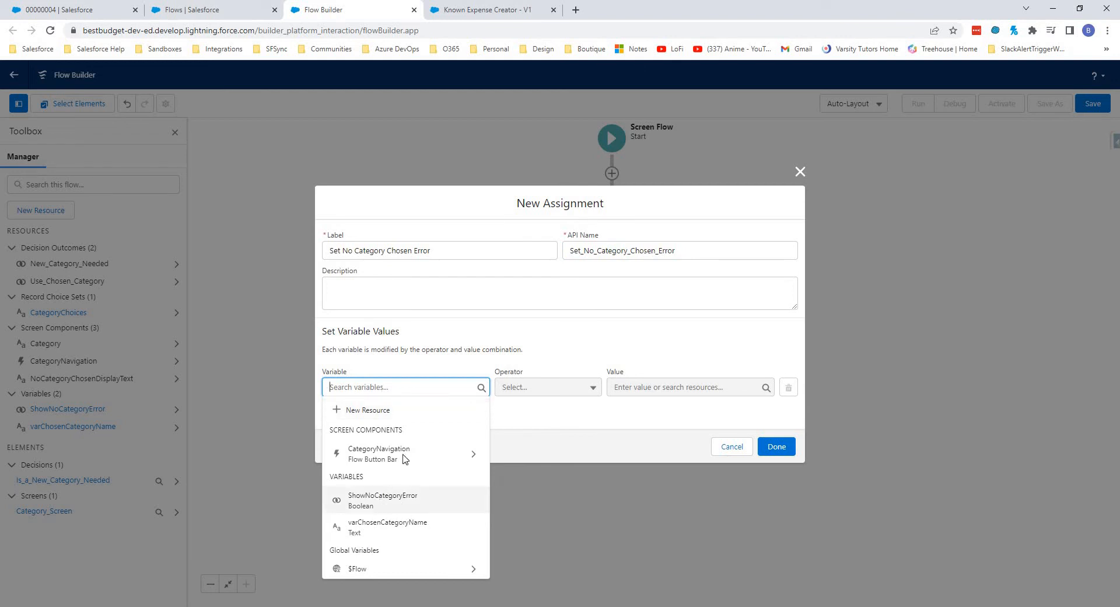
{"action": "left_click", "coordinate": [623, 393]}
{"action": "type", "text": "$"}
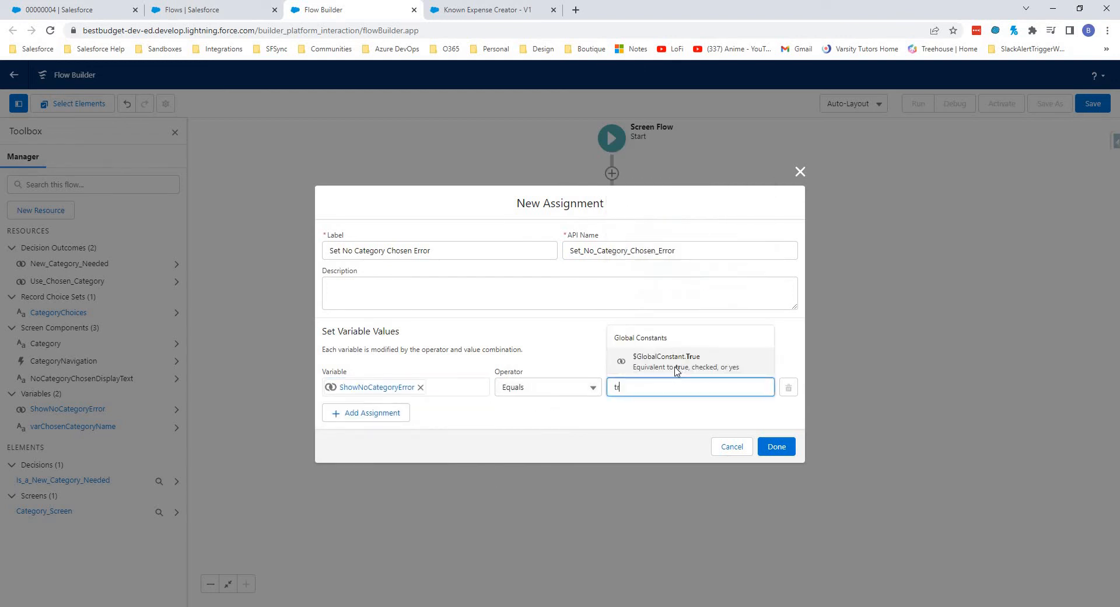
{"action": "left_click", "coordinate": [677, 361]}
{"action": "left_click", "coordinate": [535, 373]}
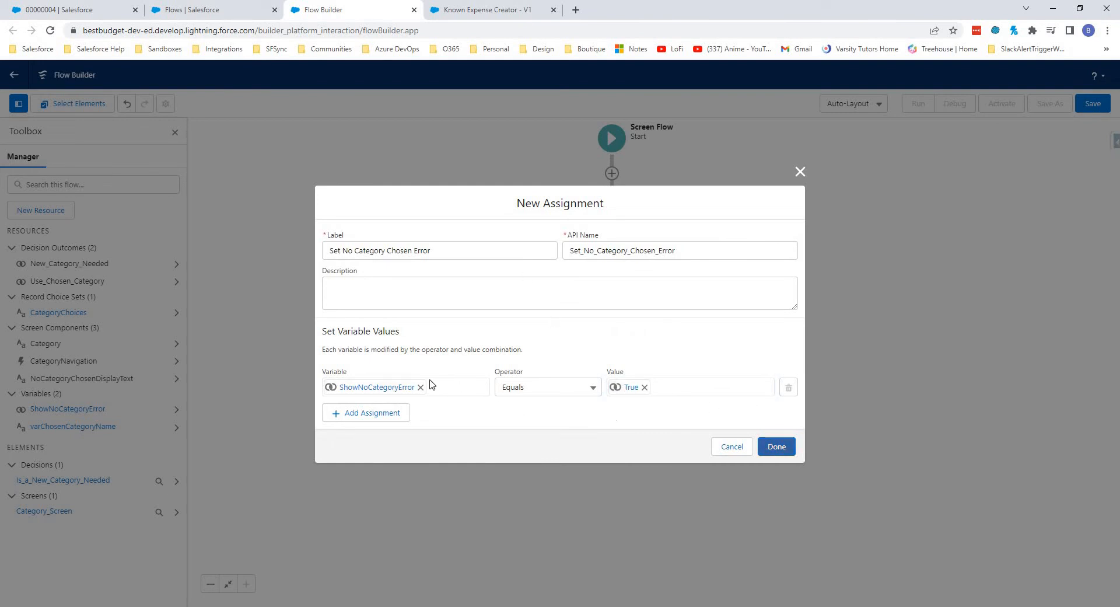
{"action": "left_click", "coordinate": [776, 447]}
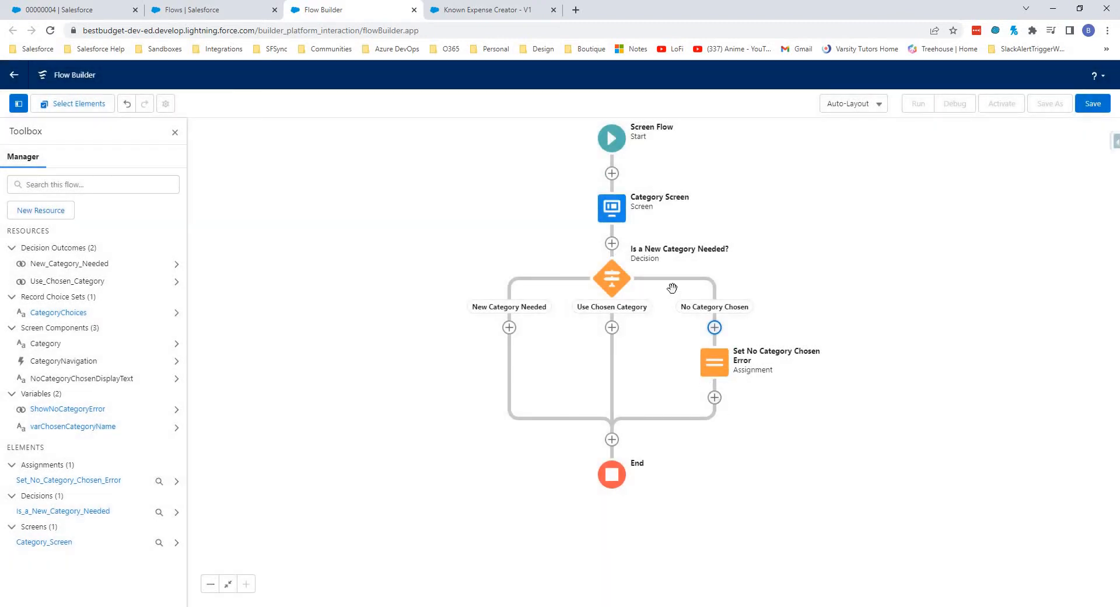
Step: Connect the Set No Category Chosen Error assignment back to the Category Screen, and review that screen's components without editing them
{"action": "left_click", "coordinate": [715, 399]}
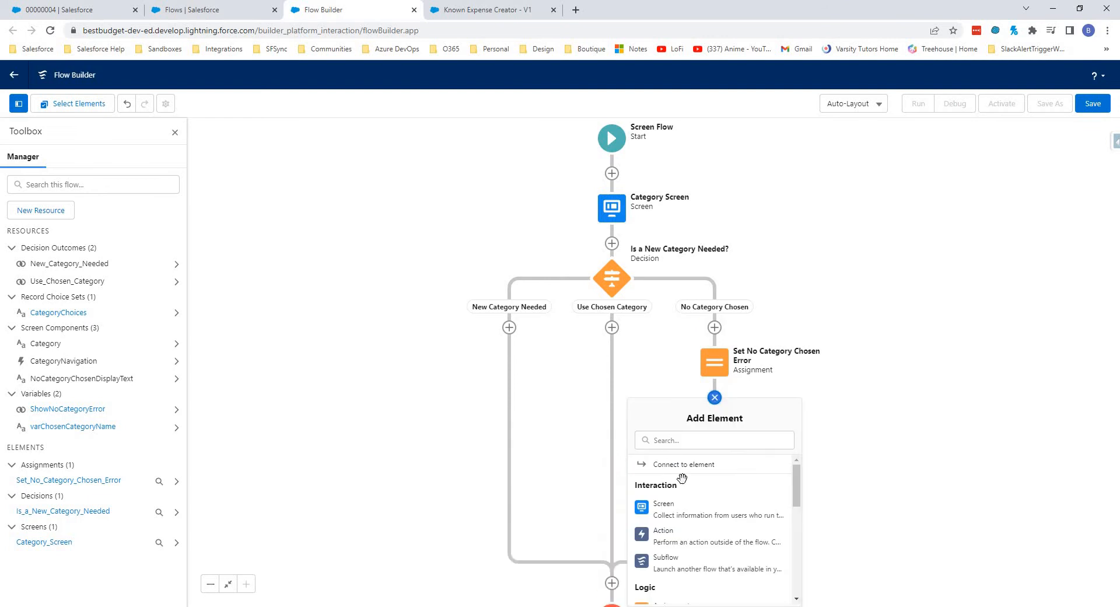
{"action": "left_click", "coordinate": [684, 464]}
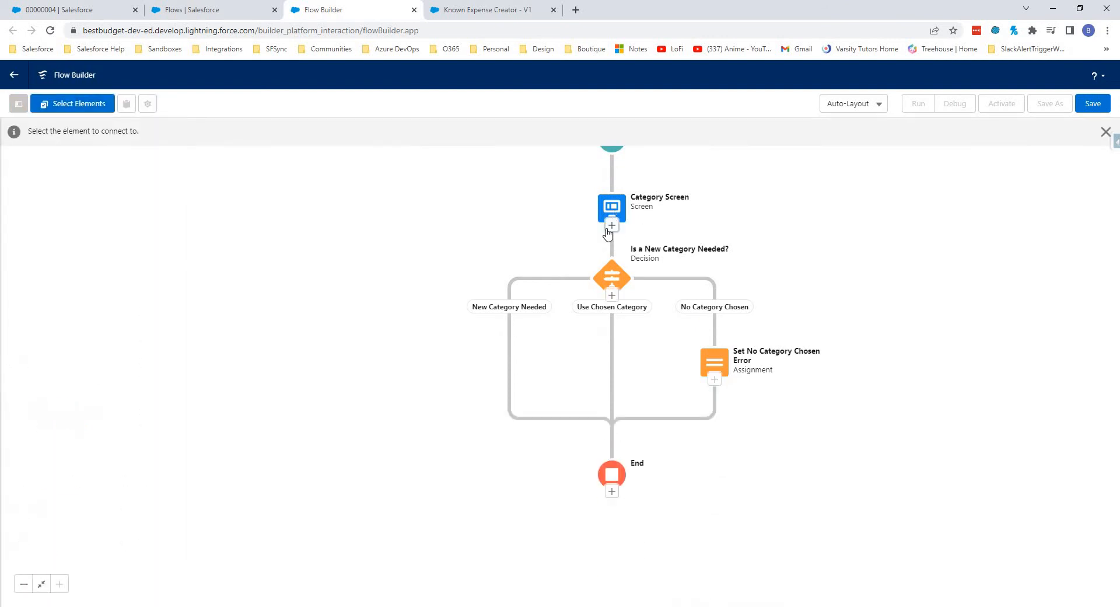
{"action": "left_click", "coordinate": [612, 222]}
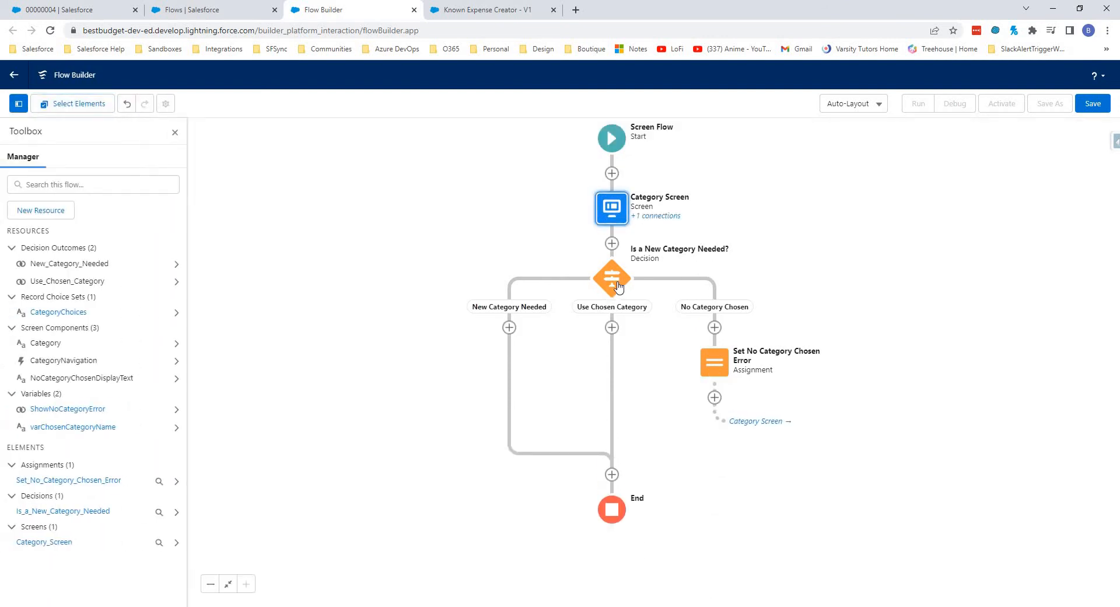
{"action": "double_click", "coordinate": [616, 217]}
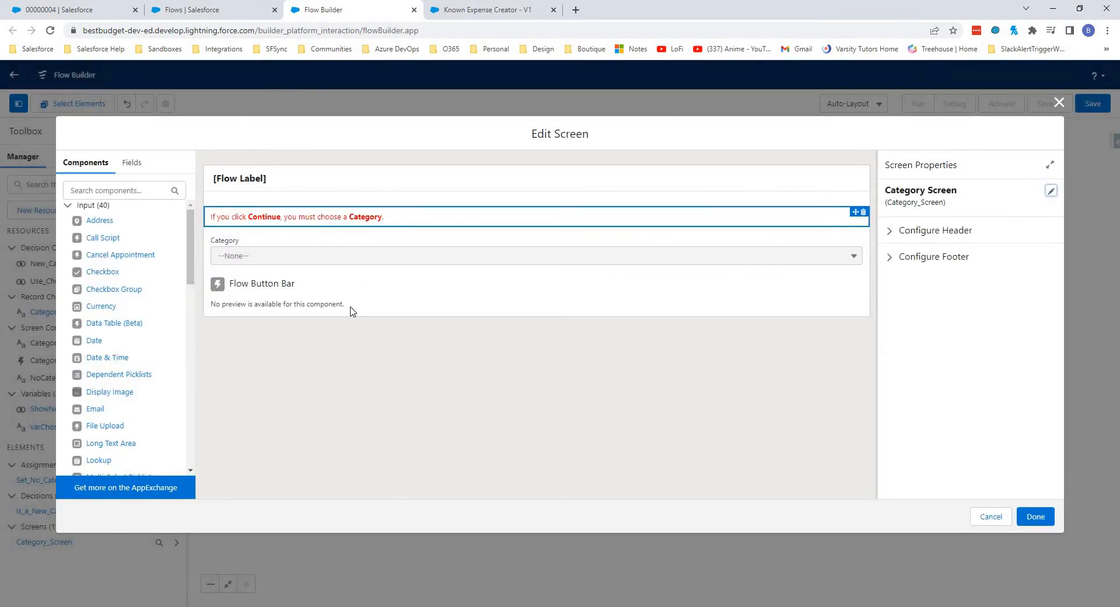
{"action": "left_click", "coordinate": [1002, 525]}
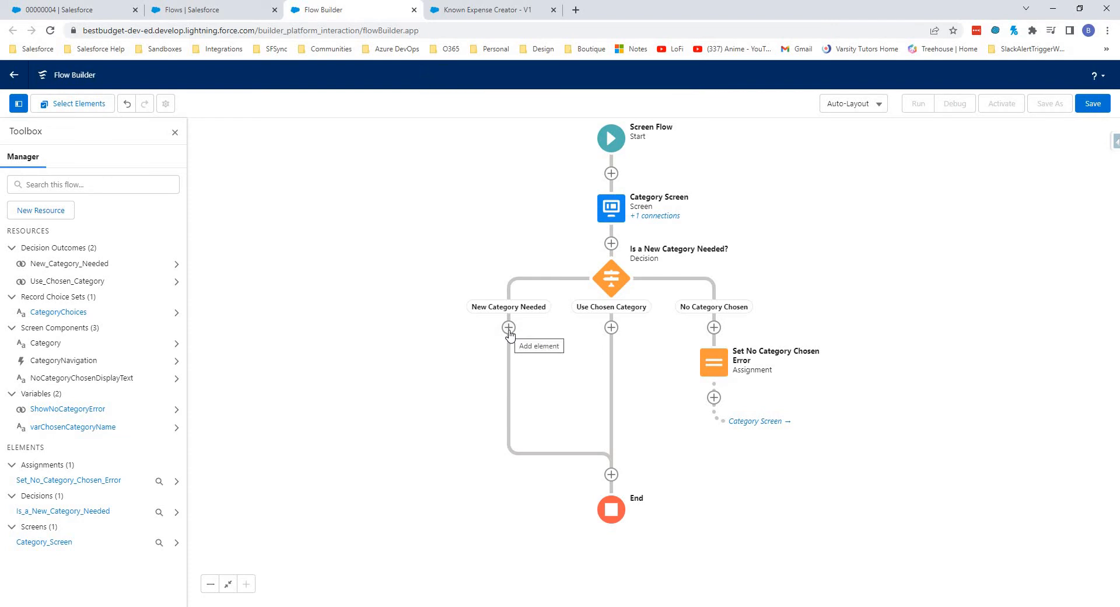
Step: Copy the Set No Category Chosen Error assignment and paste it onto the New Category Needed path
{"action": "left_click", "coordinate": [703, 367]}
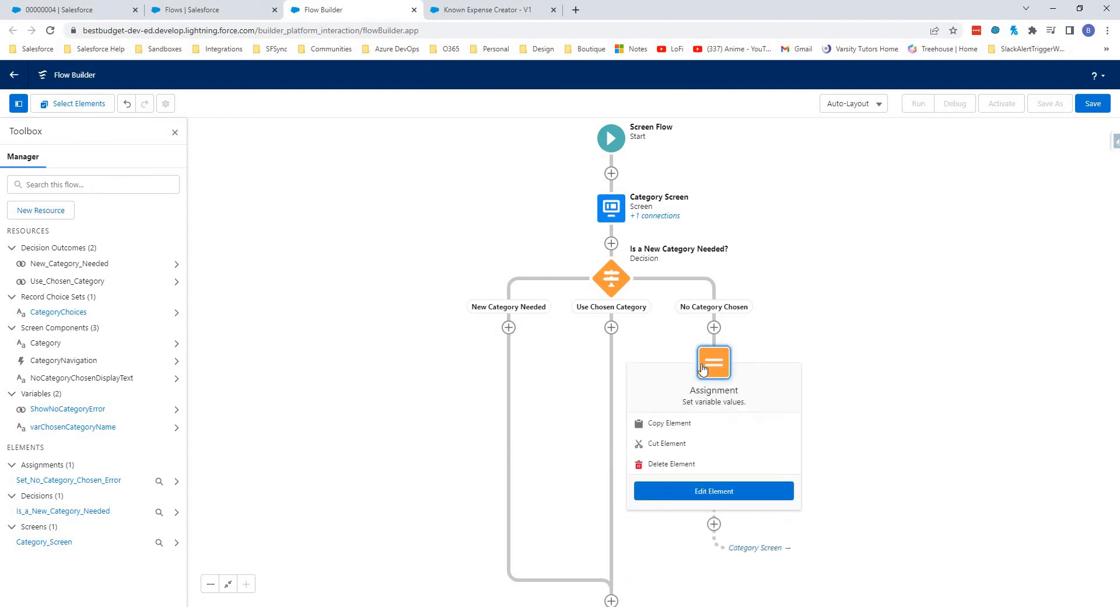
{"action": "left_click", "coordinate": [670, 423]}
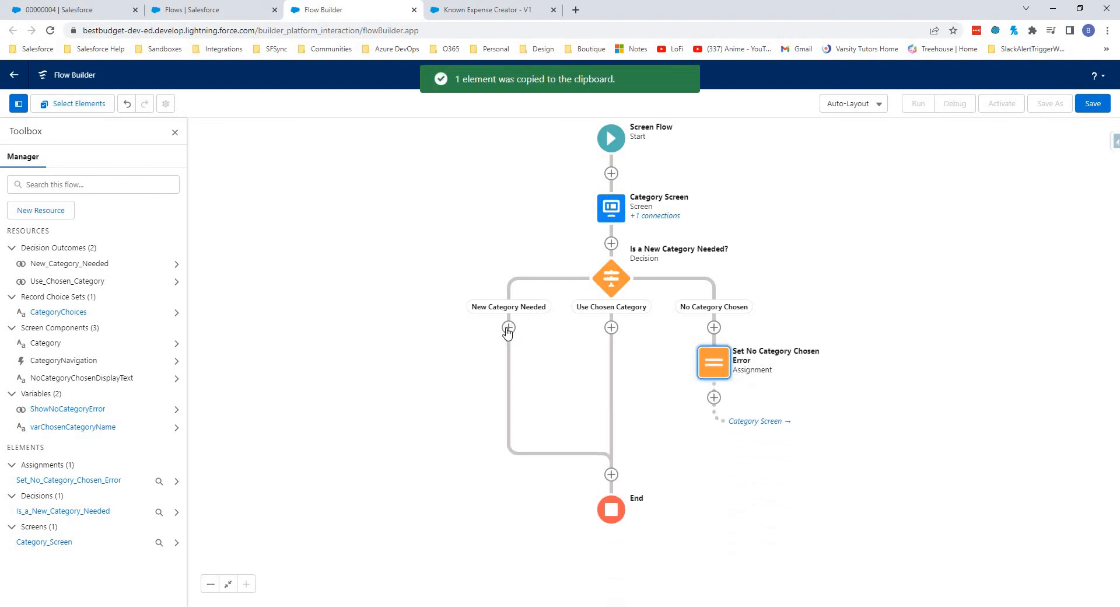
{"action": "left_click", "coordinate": [509, 328]}
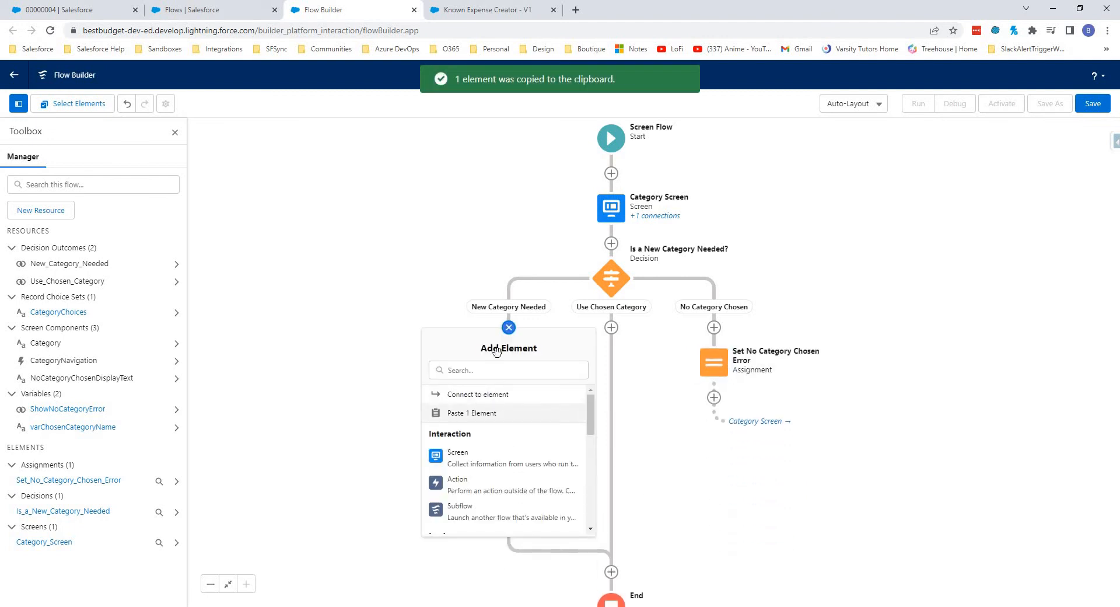
{"action": "left_click", "coordinate": [471, 412]}
Step: Rename the pasted assignment as Unset No Category Chosen Error, with the API name Unset_No_Category_Chosen_Error
{"action": "double_click", "coordinate": [484, 363]}
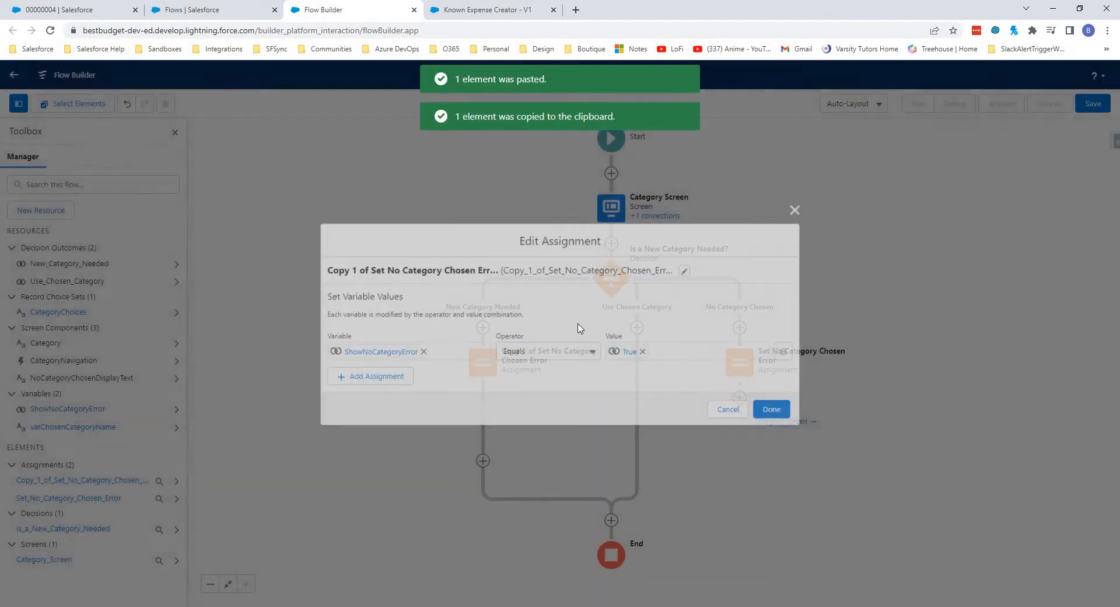
{"action": "left_click", "coordinate": [687, 271]}
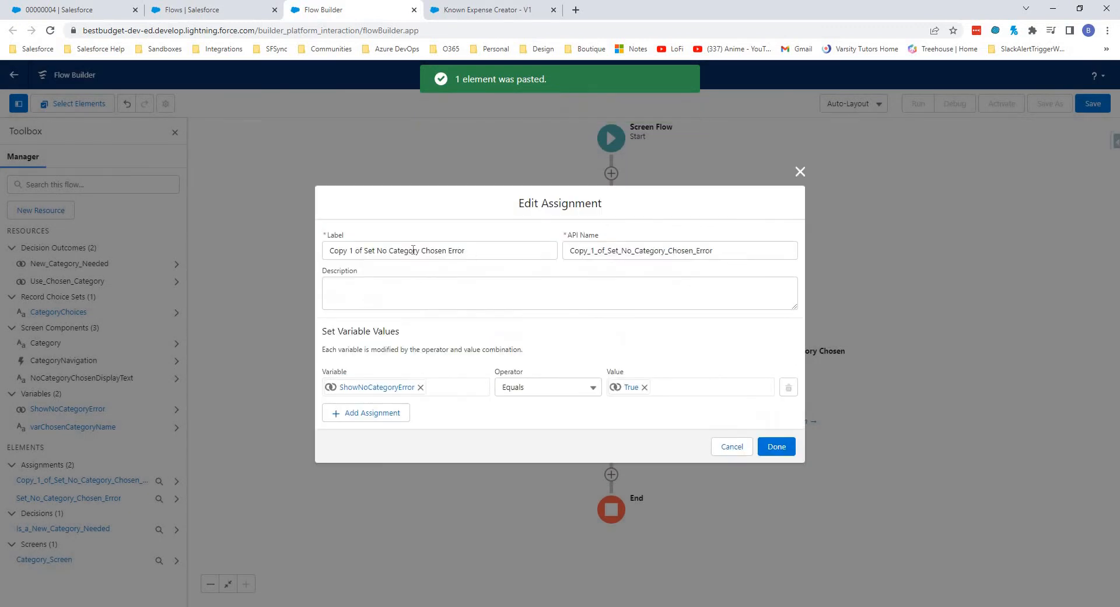
{"action": "left_click_drag", "start_coordinate": [364, 251], "coordinate": [319, 245]}
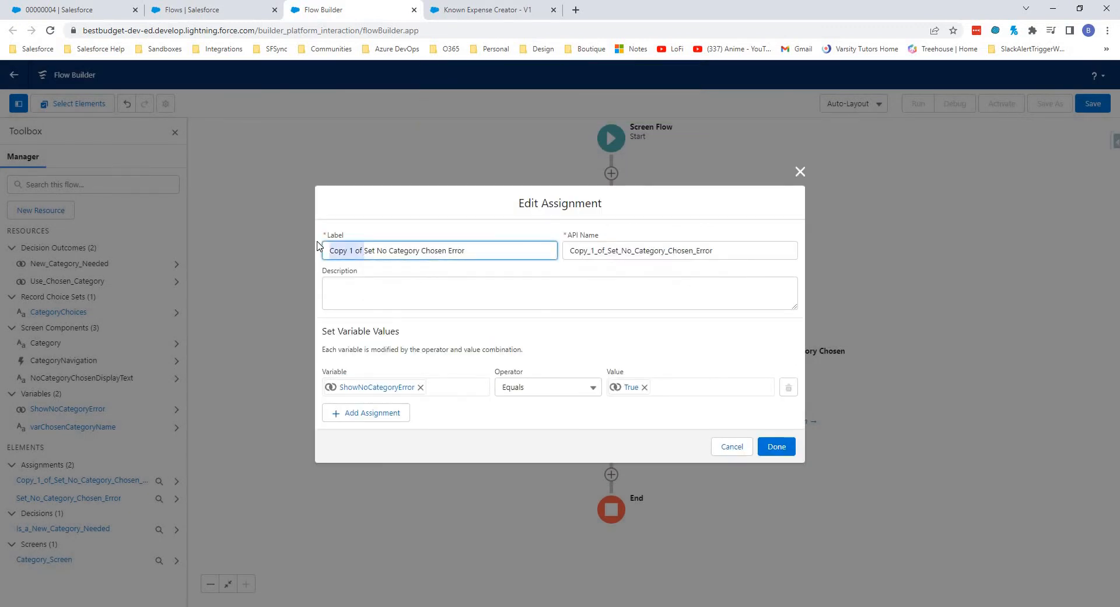
{"action": "type", "text": "Un"}
{"action": "key", "text": "Delete"}
{"action": "type", "text": "s"}
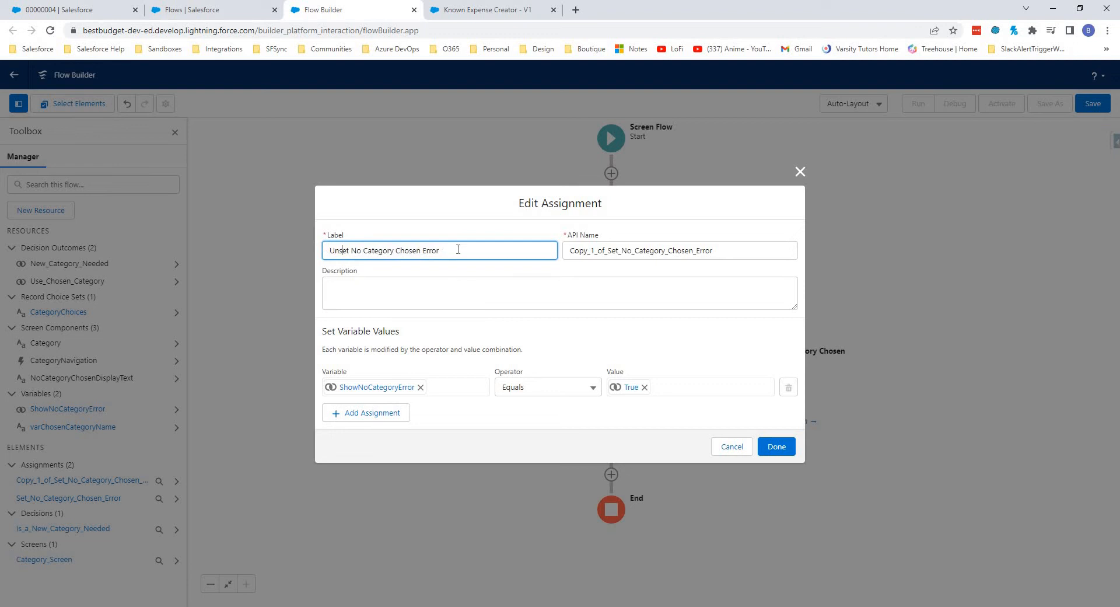
{"action": "double_click", "coordinate": [635, 252]}
{"action": "key", "text": "BackSpace"}
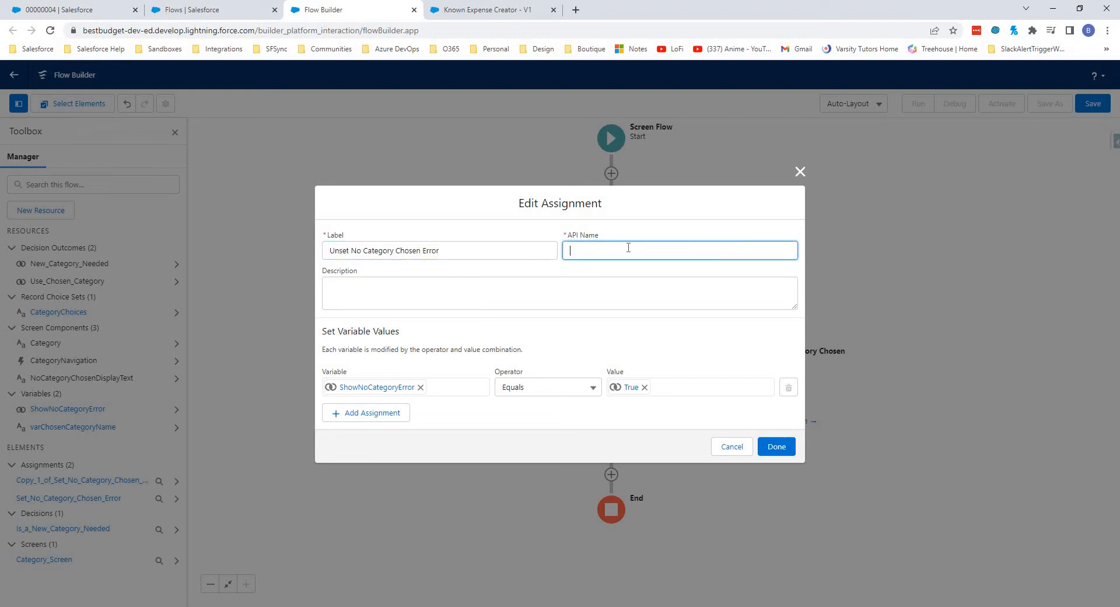
{"action": "left_click", "coordinate": [528, 251]}
{"action": "left_click", "coordinate": [626, 250]}
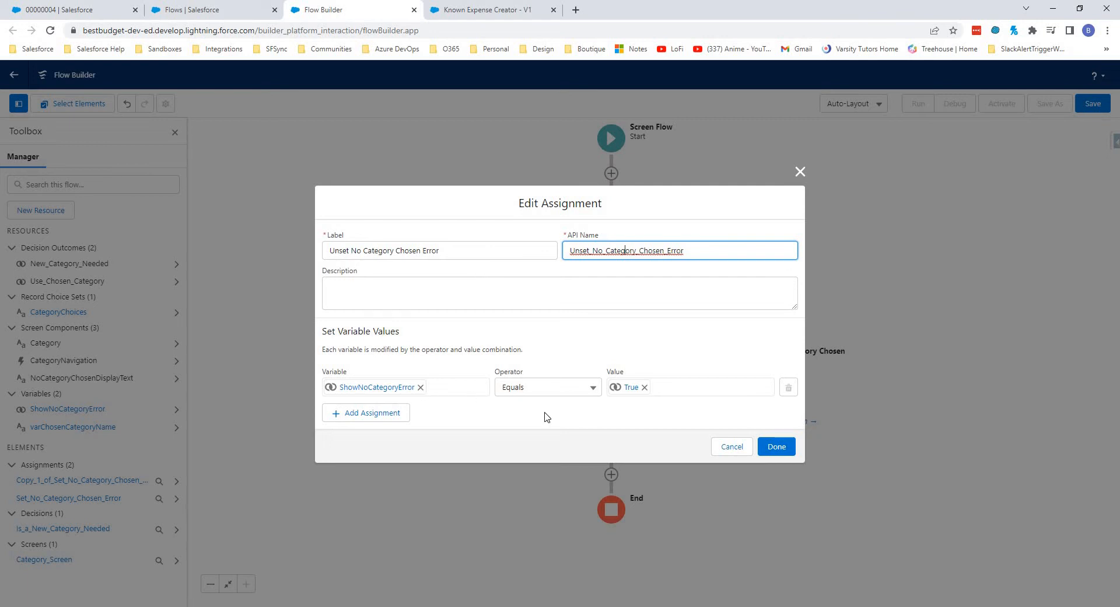
Step: Set the assignment's ShowNoCategoryError value to the global constant False and finish the assignment
{"action": "left_click", "coordinate": [645, 387]}
{"action": "type", "text": "fa"}
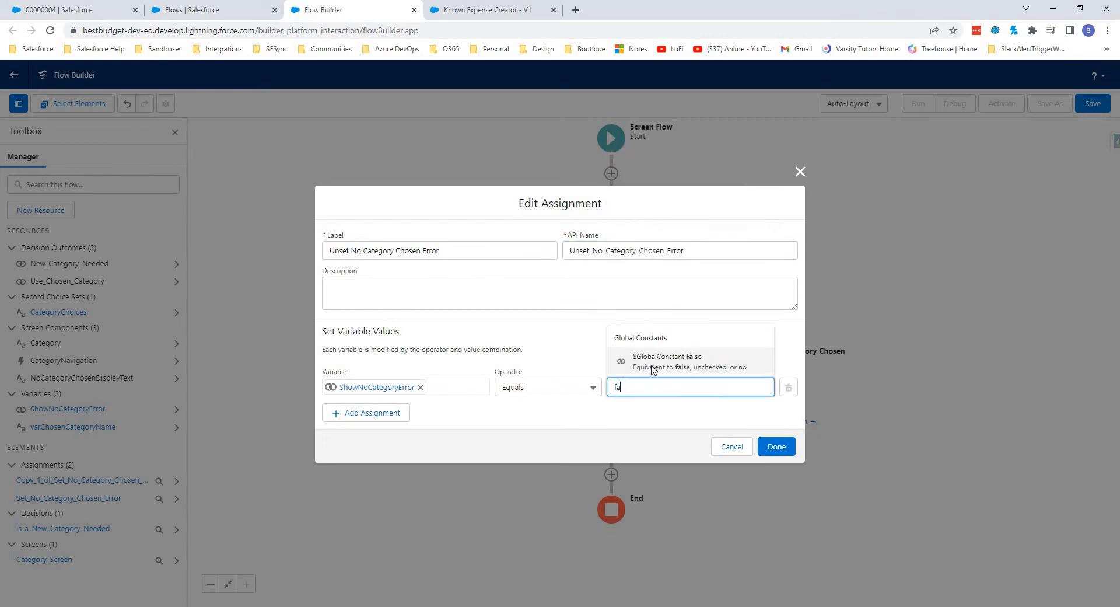
{"action": "left_click", "coordinate": [655, 361]}
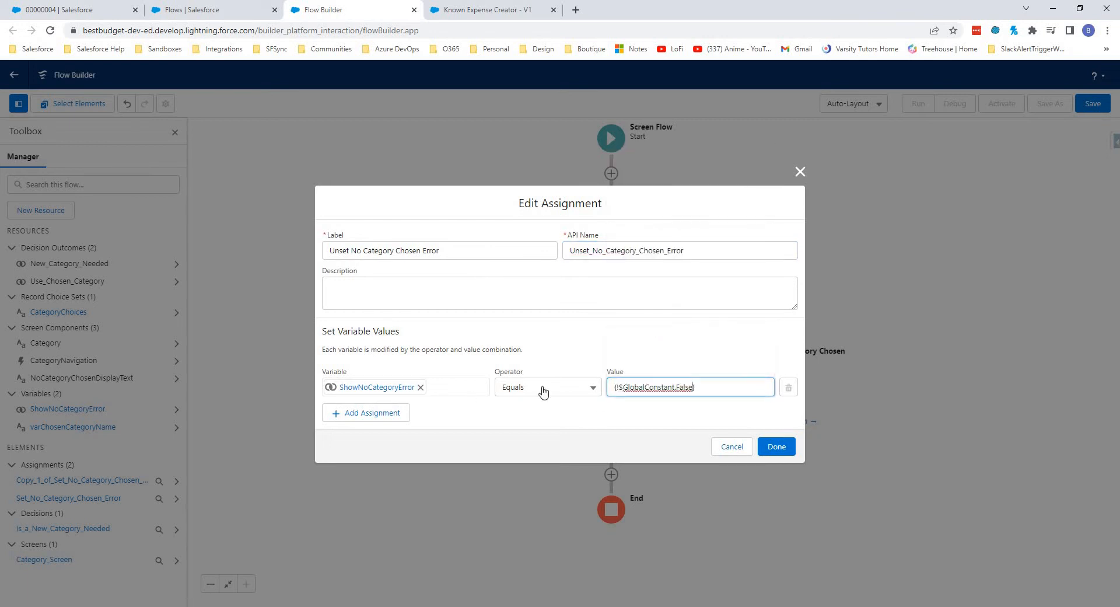
{"action": "left_click", "coordinate": [777, 447]}
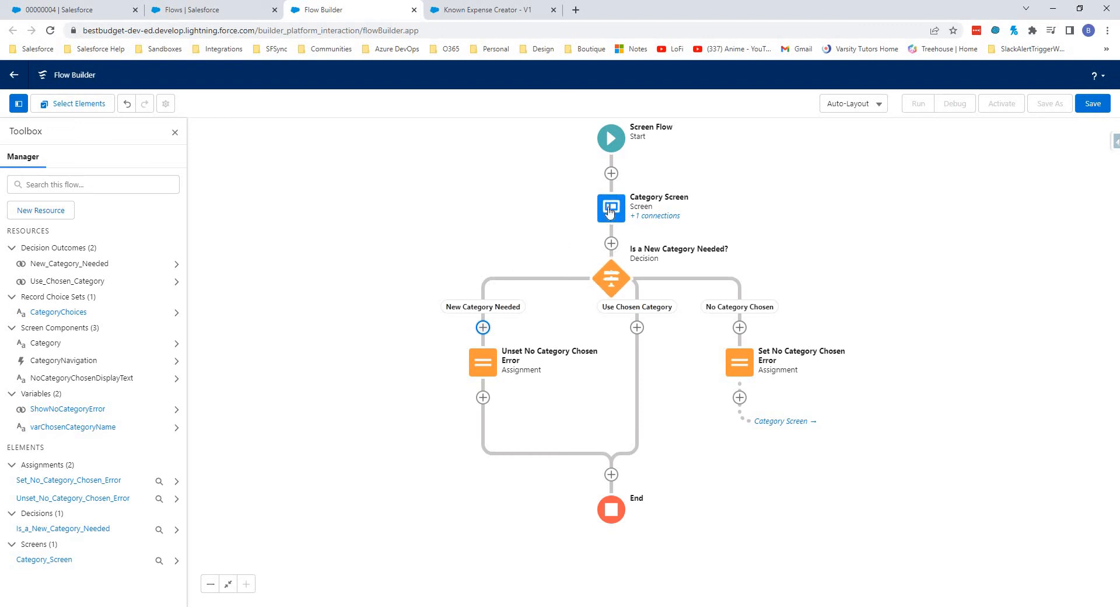
Step: Add a Screen after the Unset No Category Chosen Error assignment, labelled Add New Category Screen with the API name Add_New_Category_Screen
{"action": "left_click", "coordinate": [484, 399]}
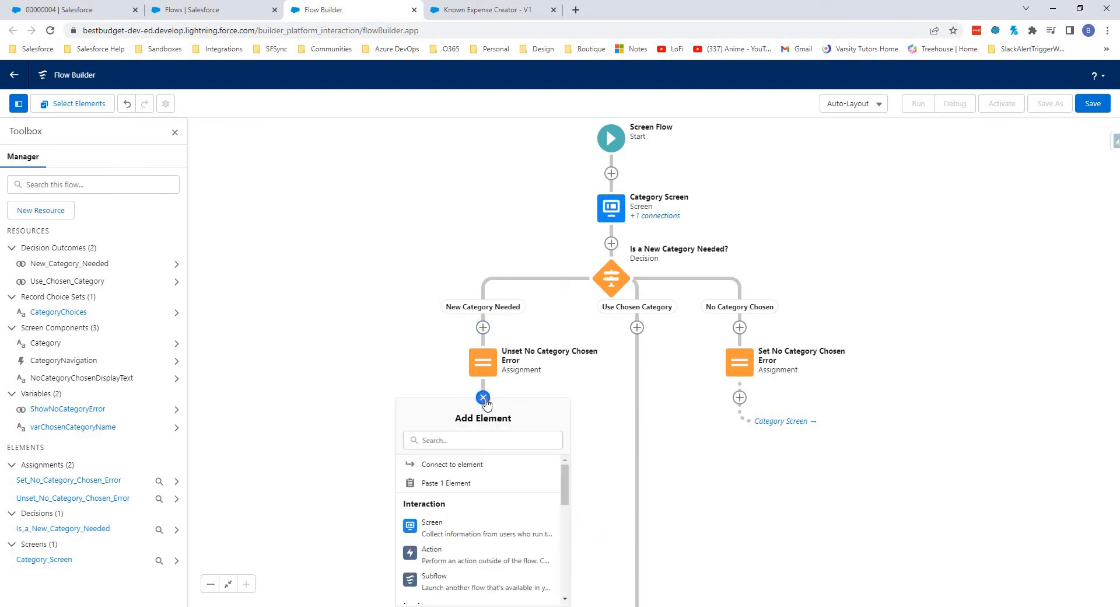
{"action": "left_click", "coordinate": [455, 536]}
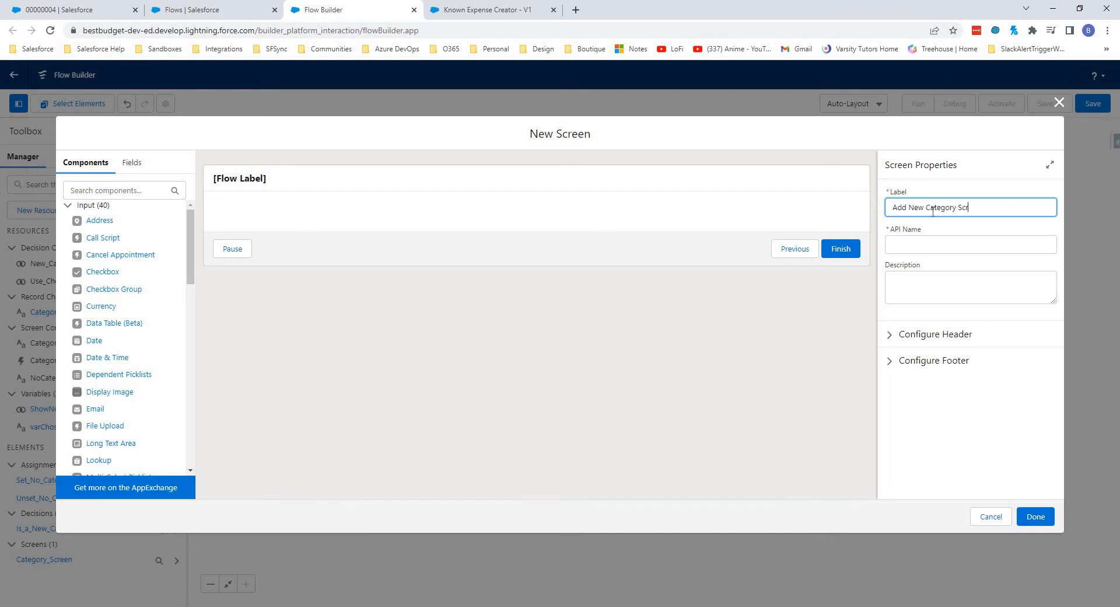
{"action": "key", "text": "Tab"}
{"action": "left_click", "coordinate": [934, 233]}
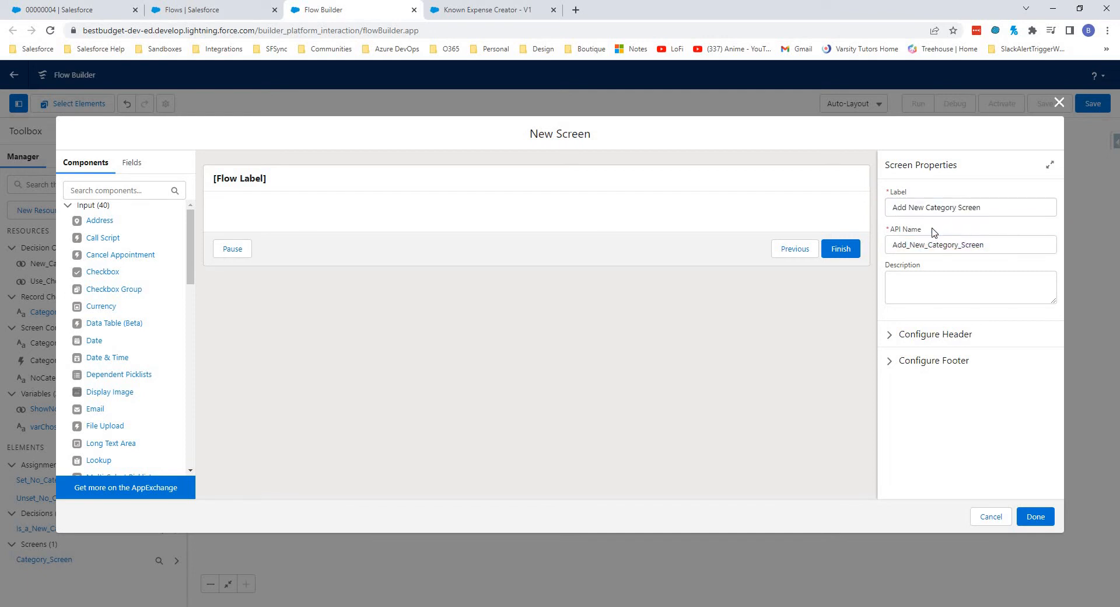
Step: Add a required Text component to the new screen, labelled New Category Name with the API name New_Category_Name
{"action": "scroll", "coordinate": [128, 399], "scroll_direction": "down", "scroll_amount": 4}
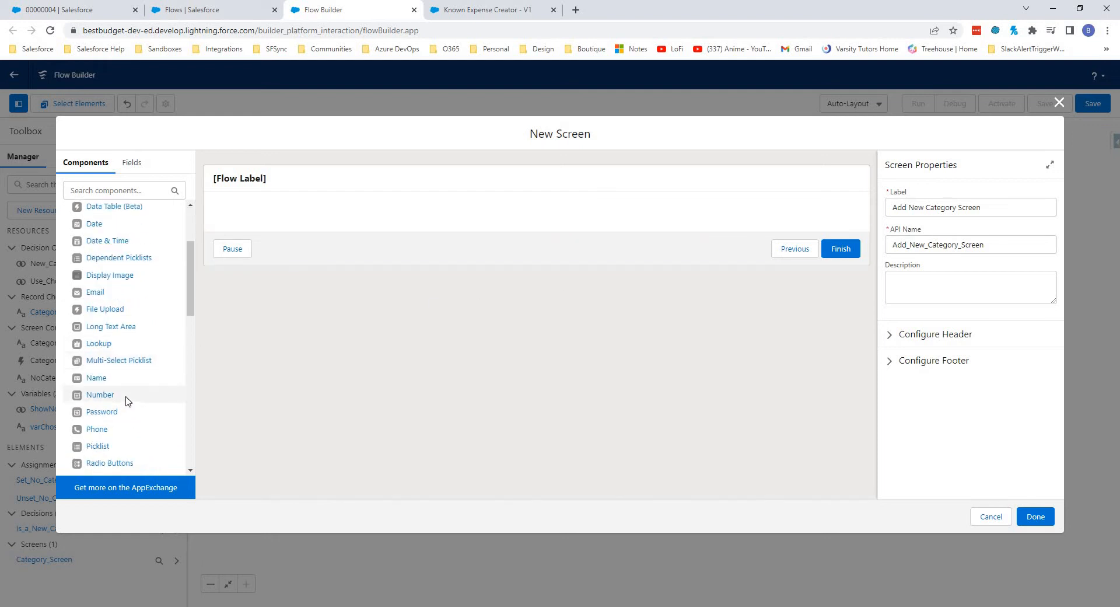
{"action": "scroll", "coordinate": [127, 400], "scroll_direction": "down", "scroll_amount": 7}
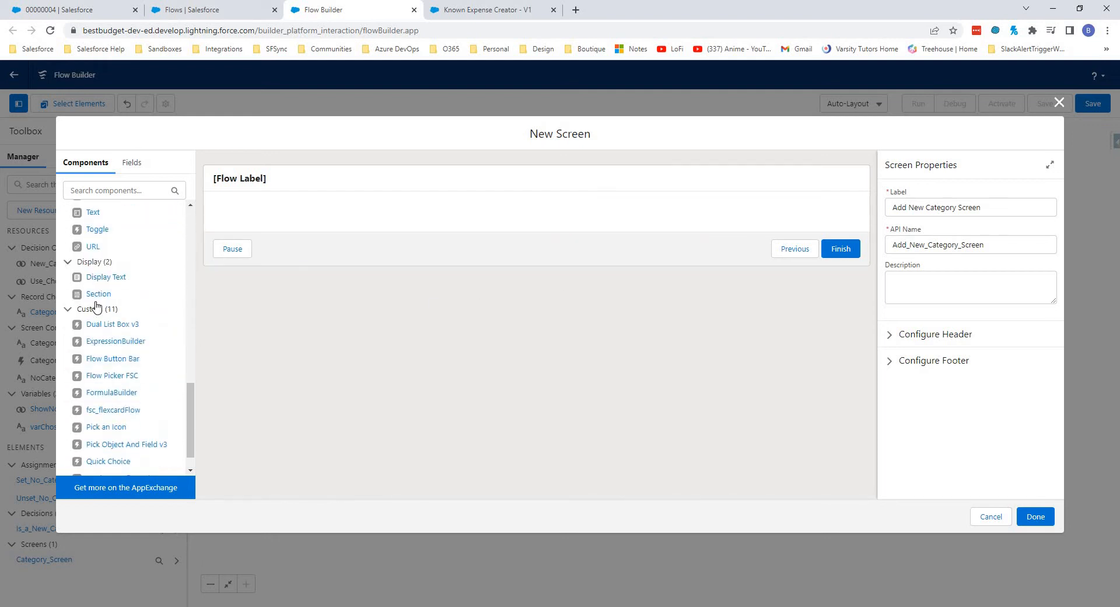
{"action": "scroll", "coordinate": [97, 333], "scroll_direction": "up", "scroll_amount": 2}
{"action": "left_click_drag", "start_coordinate": [97, 332], "coordinate": [283, 216]}
{"action": "left_click_drag", "start_coordinate": [287, 235], "coordinate": [289, 240]}
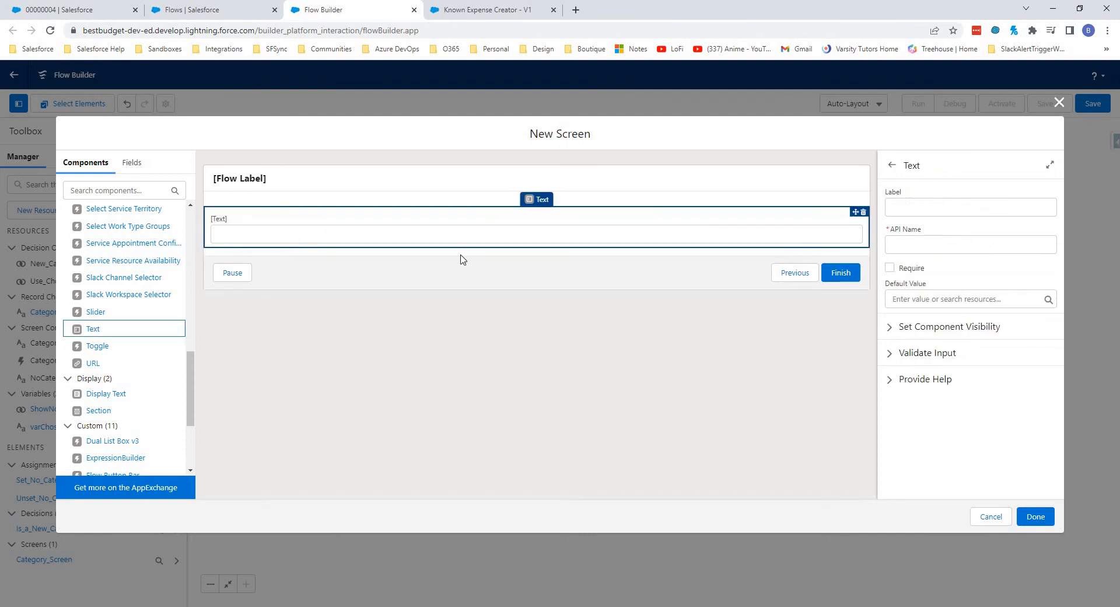
{"action": "left_click", "coordinate": [946, 202]}
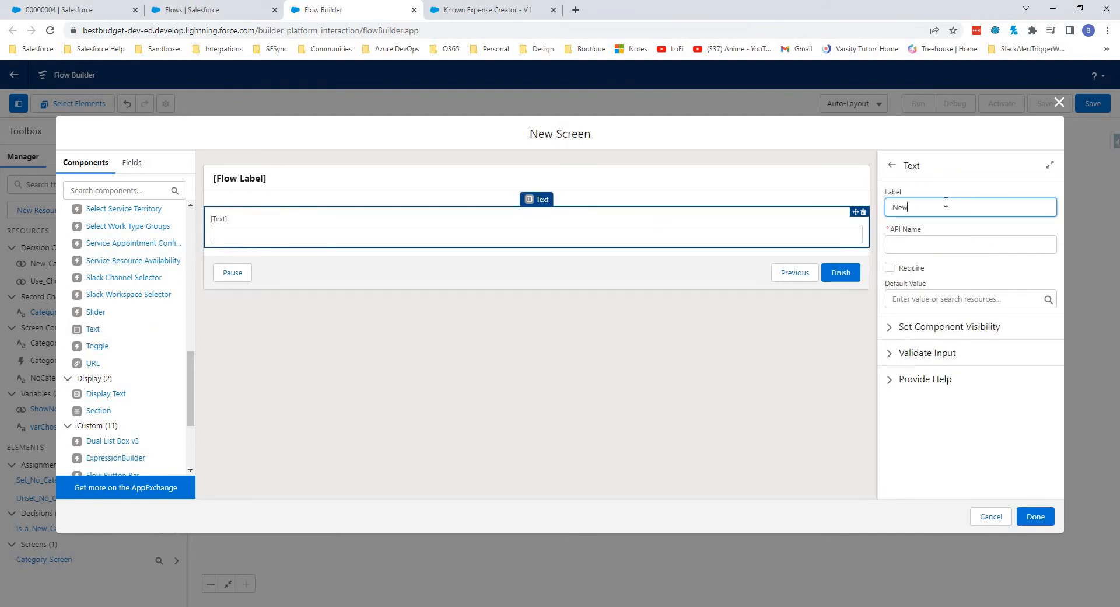
{"action": "type", "text": "New Category Name"}
{"action": "key", "text": "Tab"}
{"action": "left_click", "coordinate": [946, 272]}
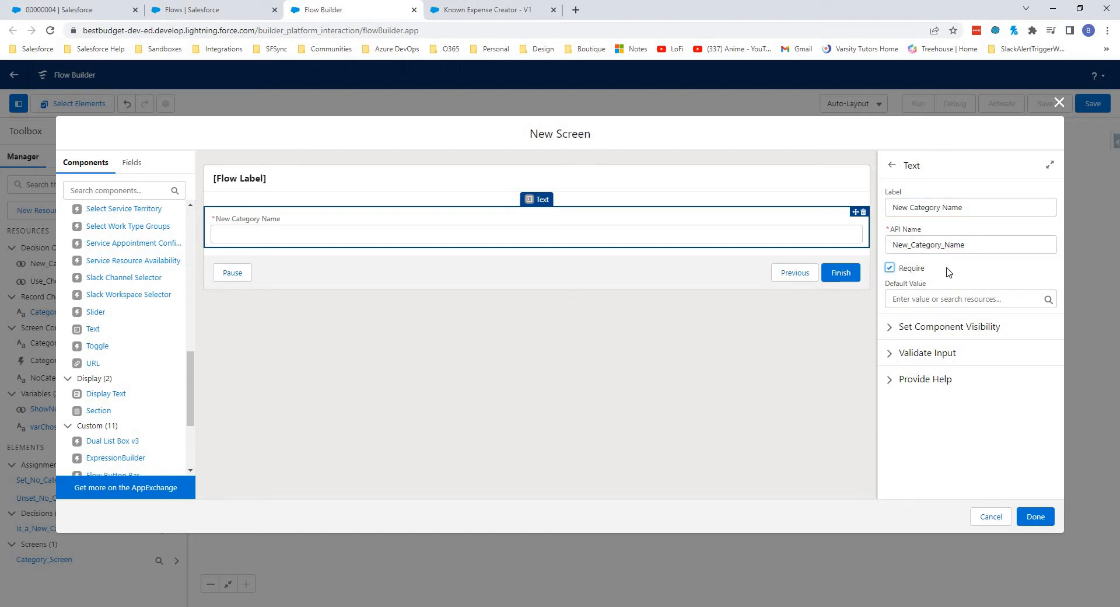
Step: Add a Currency component below New Category Name, labelled Default Budget with the API name Default_Budget
{"action": "scroll", "coordinate": [128, 335], "scroll_direction": "up", "scroll_amount": 3}
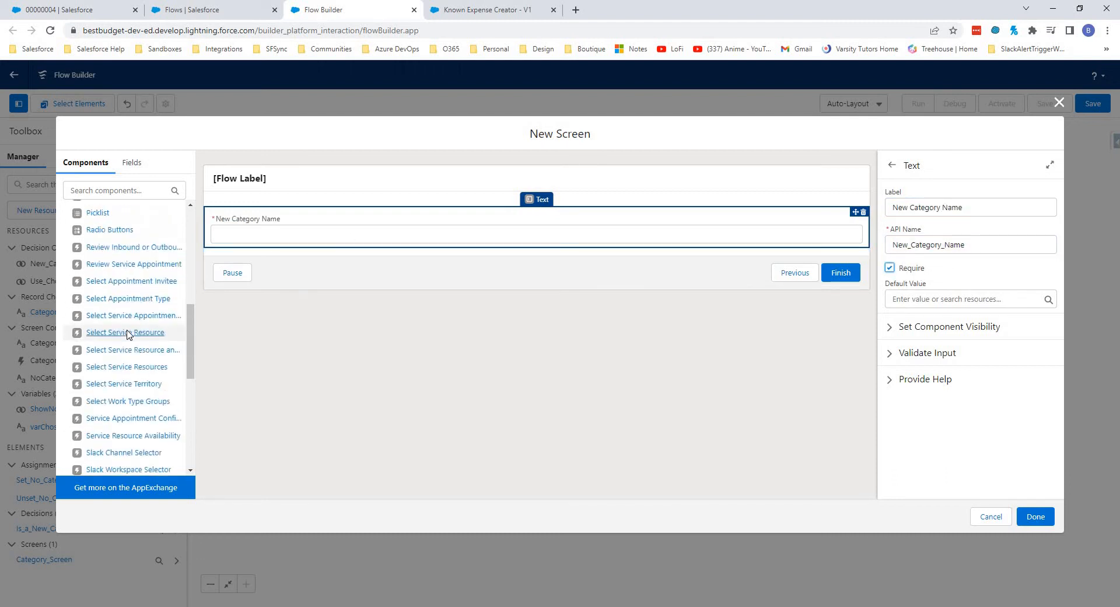
{"action": "scroll", "coordinate": [126, 329], "scroll_direction": "up", "scroll_amount": 6}
{"action": "left_click_drag", "start_coordinate": [101, 306], "coordinate": [341, 272]}
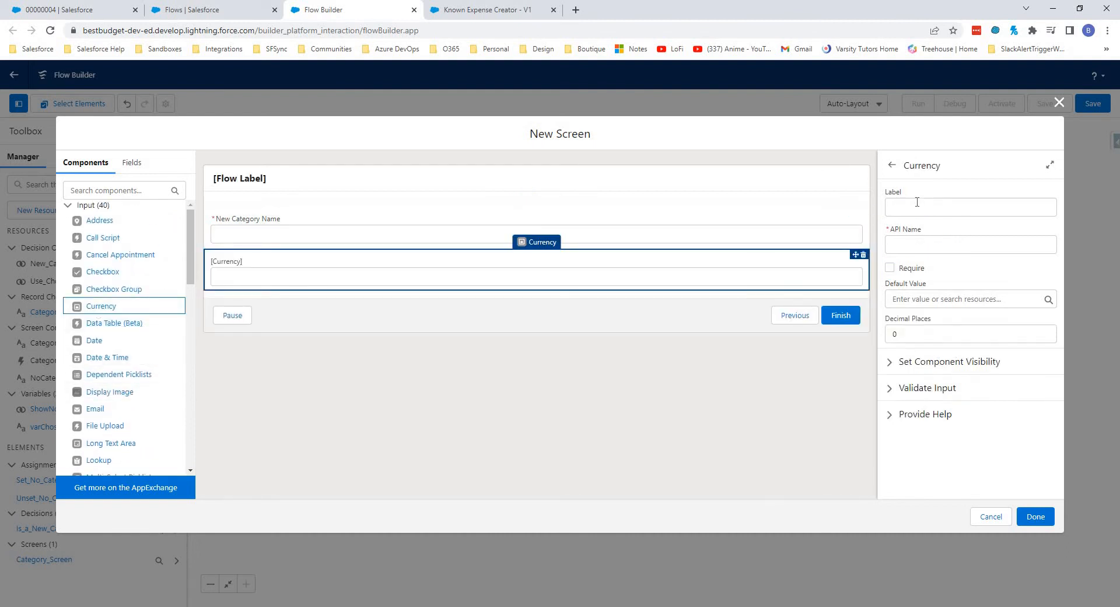
{"action": "left_click", "coordinate": [917, 201]}
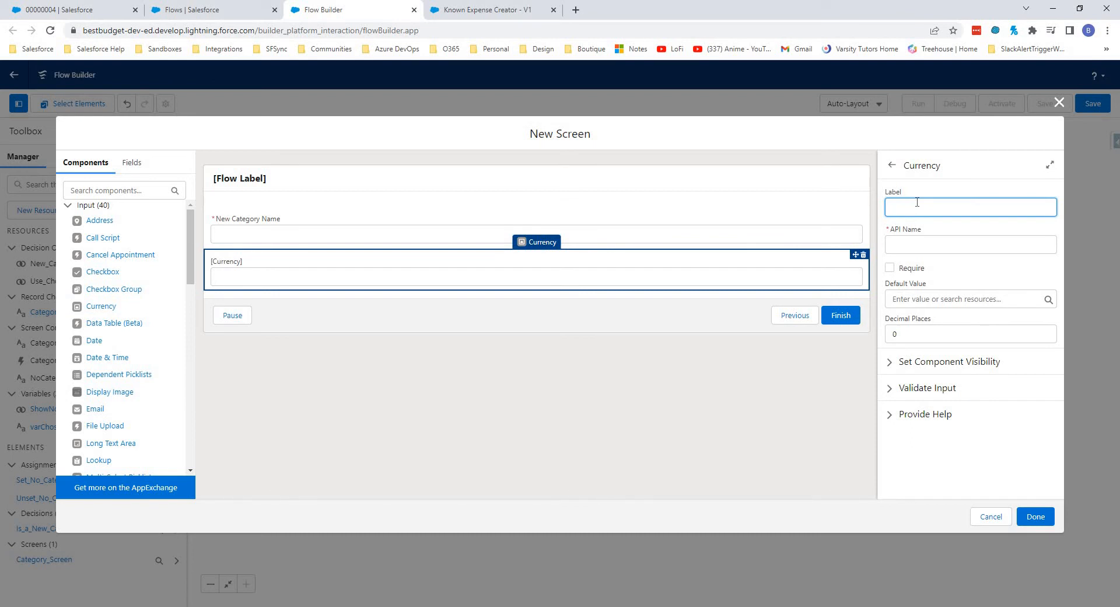
{"action": "type", "text": "Default Budget"}
{"action": "key", "text": "Tab"}
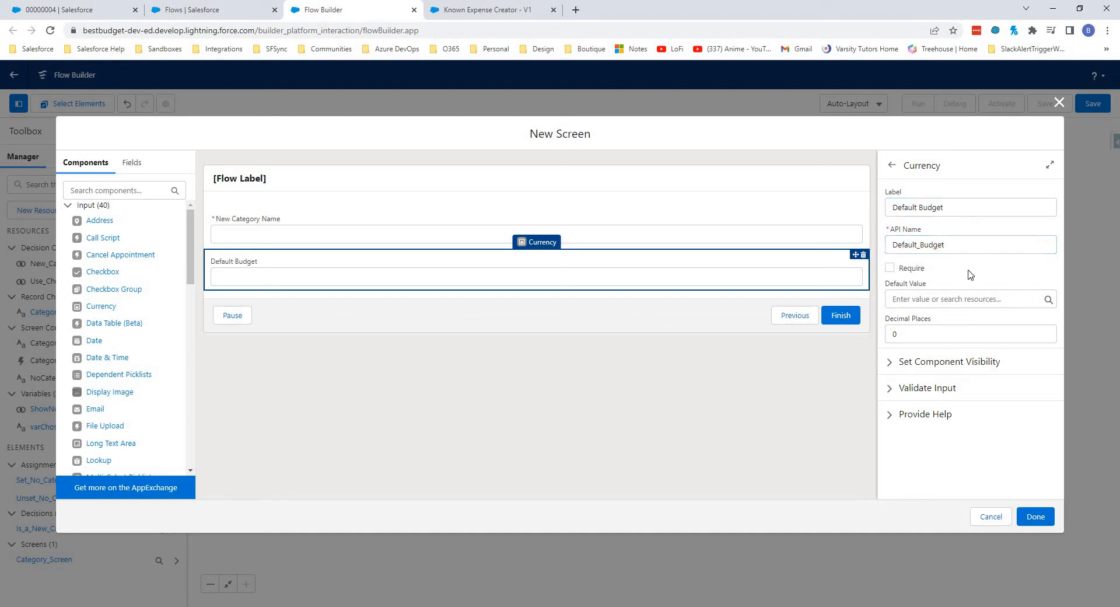
Step: Set the Default Budget component to 2 decimal places and make it required
{"action": "left_click", "coordinate": [934, 334]}
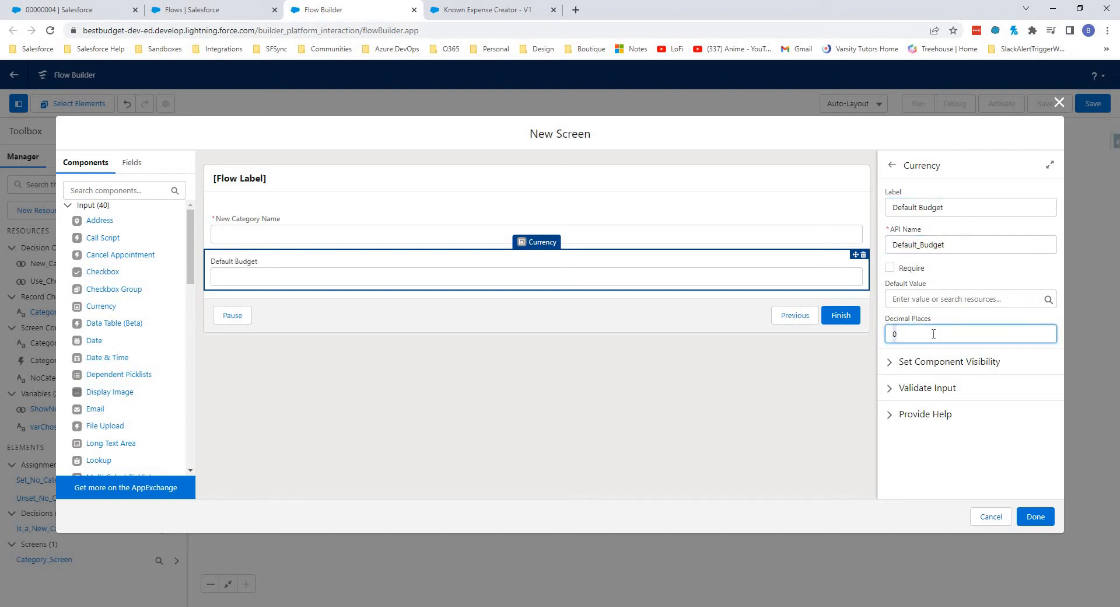
{"action": "key", "text": "BackSpace"}
{"action": "type", "text": "2"}
{"action": "left_click", "coordinate": [934, 281]}
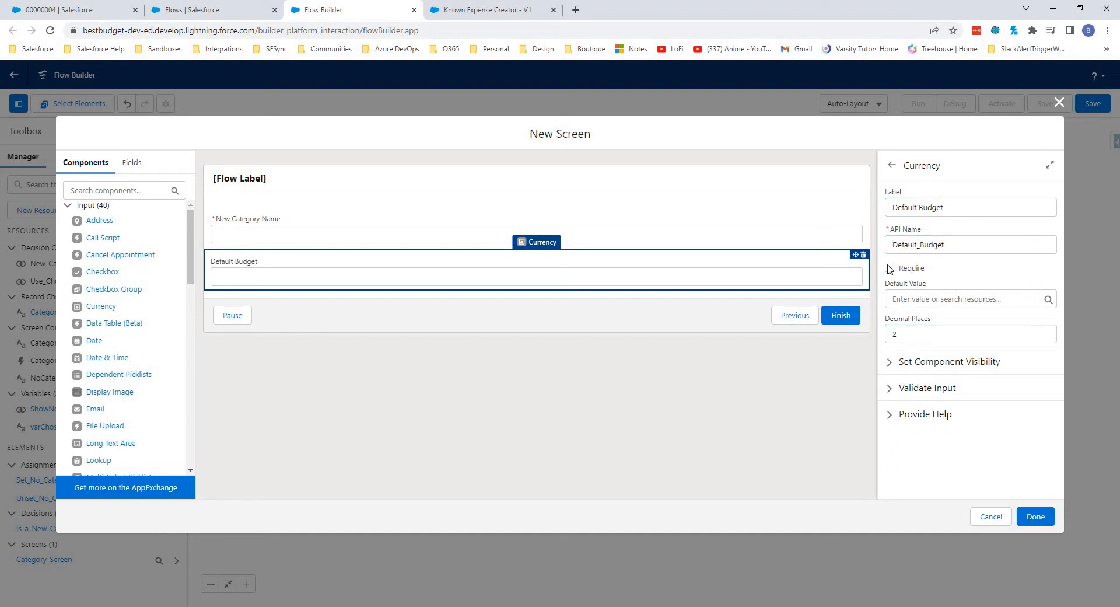
{"action": "left_click", "coordinate": [890, 268]}
Step: Add a Picklist component below Default Budget, with Budget as its label and API name
{"action": "scroll", "coordinate": [132, 344], "scroll_direction": "down", "scroll_amount": 1}
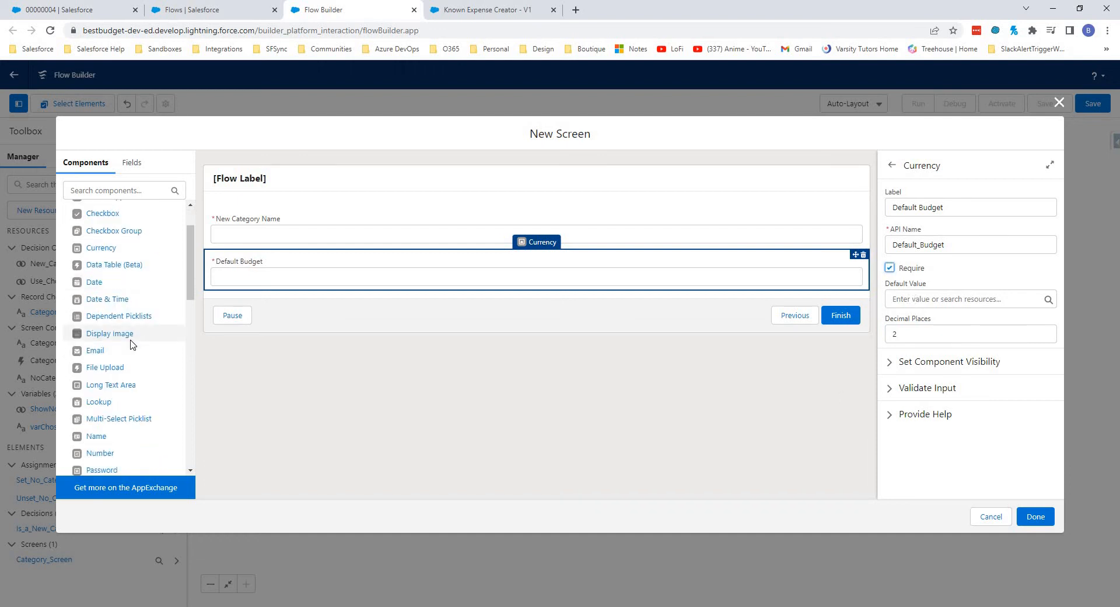
{"action": "scroll", "coordinate": [133, 345], "scroll_direction": "down", "scroll_amount": 1}
{"action": "scroll", "coordinate": [102, 327], "scroll_direction": "down", "scroll_amount": 1}
{"action": "left_click_drag", "start_coordinate": [97, 387], "coordinate": [284, 315]}
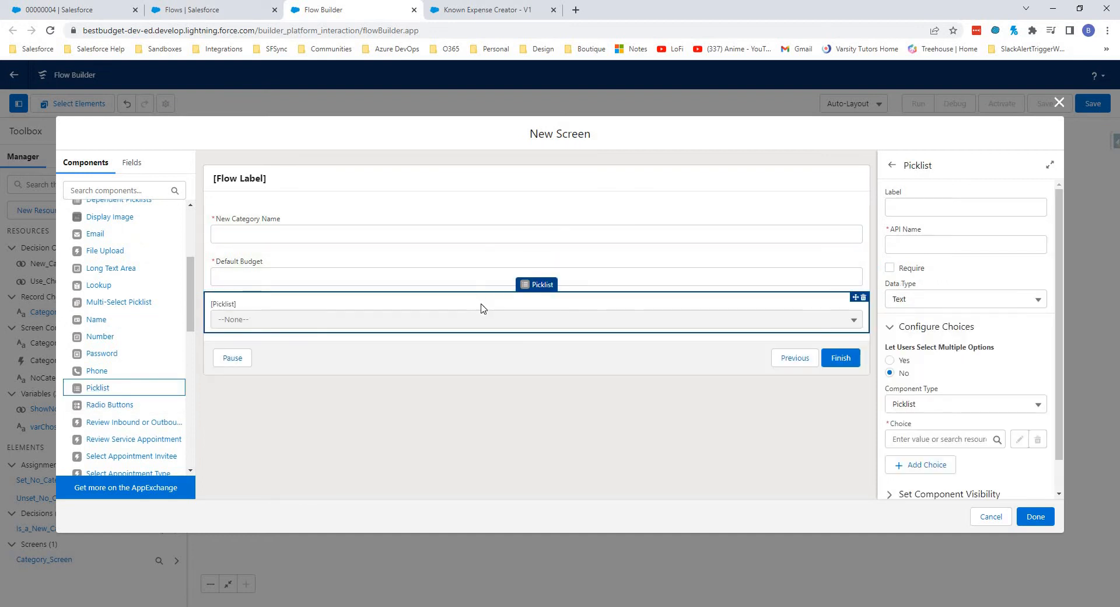
{"action": "left_click", "coordinate": [931, 204]}
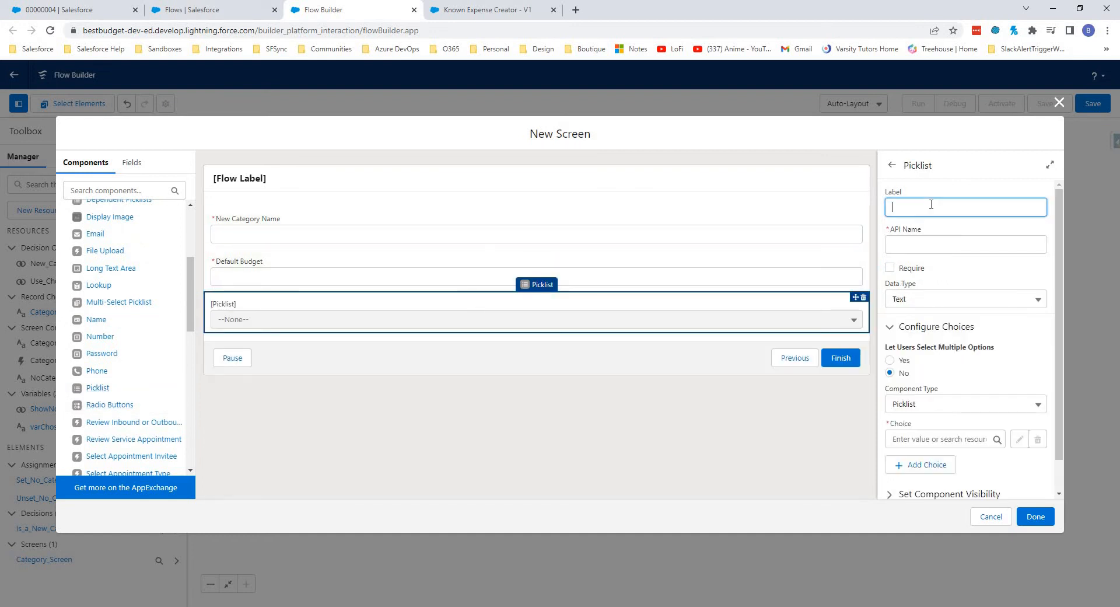
{"action": "type", "text": "Budget"}
{"action": "left_click", "coordinate": [940, 266]}
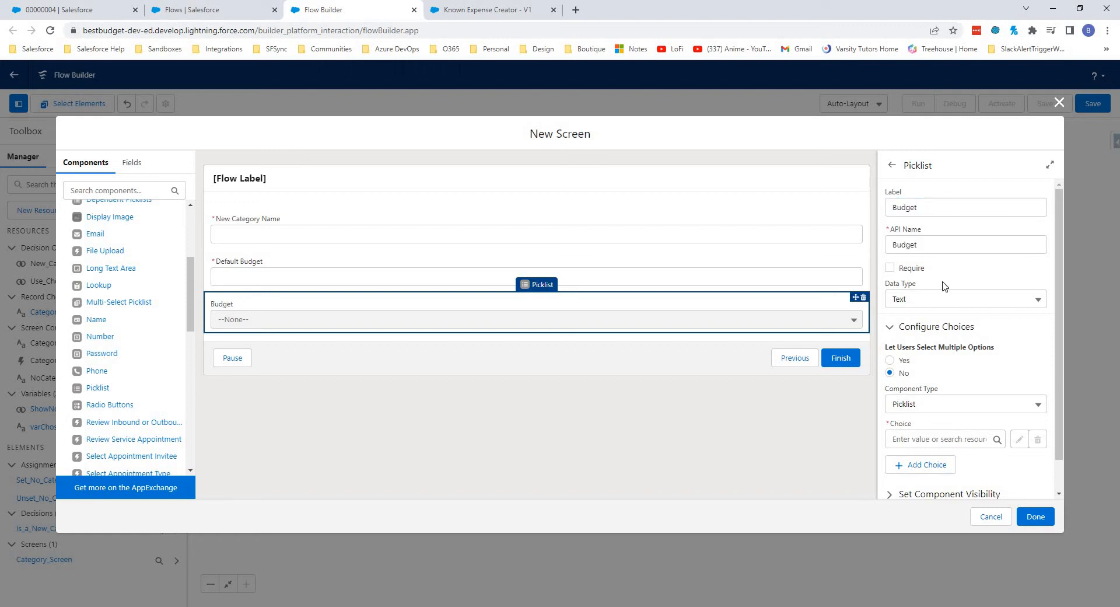
Step: Start a new Record Choice Set resource for the Budget picklist, with the API name BudgetChoices and the Budget object
{"action": "scroll", "coordinate": [938, 386], "scroll_direction": "down", "scroll_amount": 1}
{"action": "left_click", "coordinate": [933, 405]}
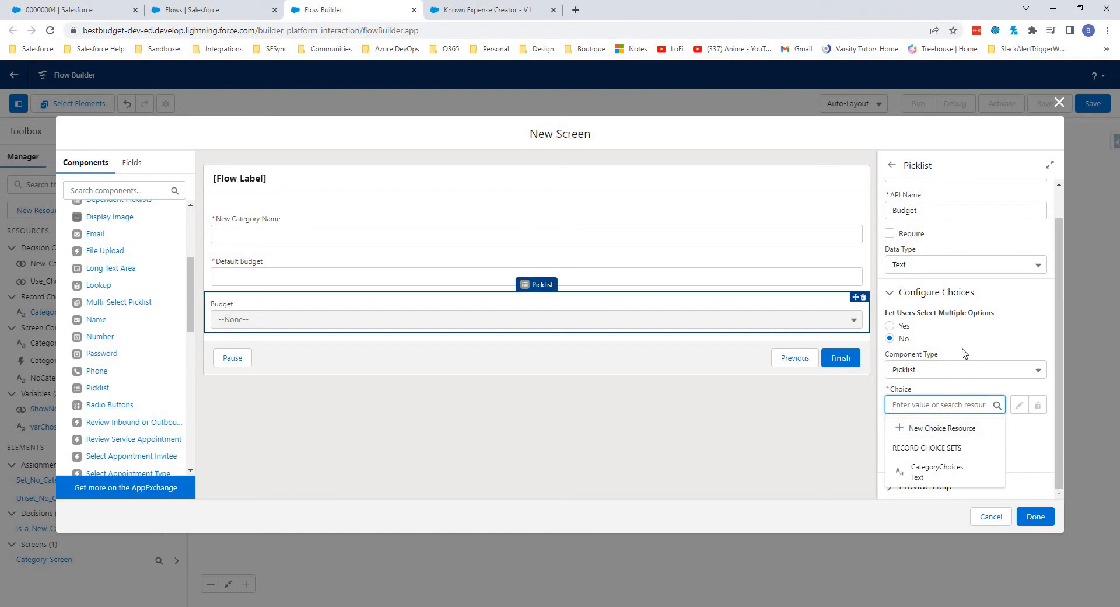
{"action": "left_click", "coordinate": [936, 429]}
{"action": "left_click", "coordinate": [406, 286]}
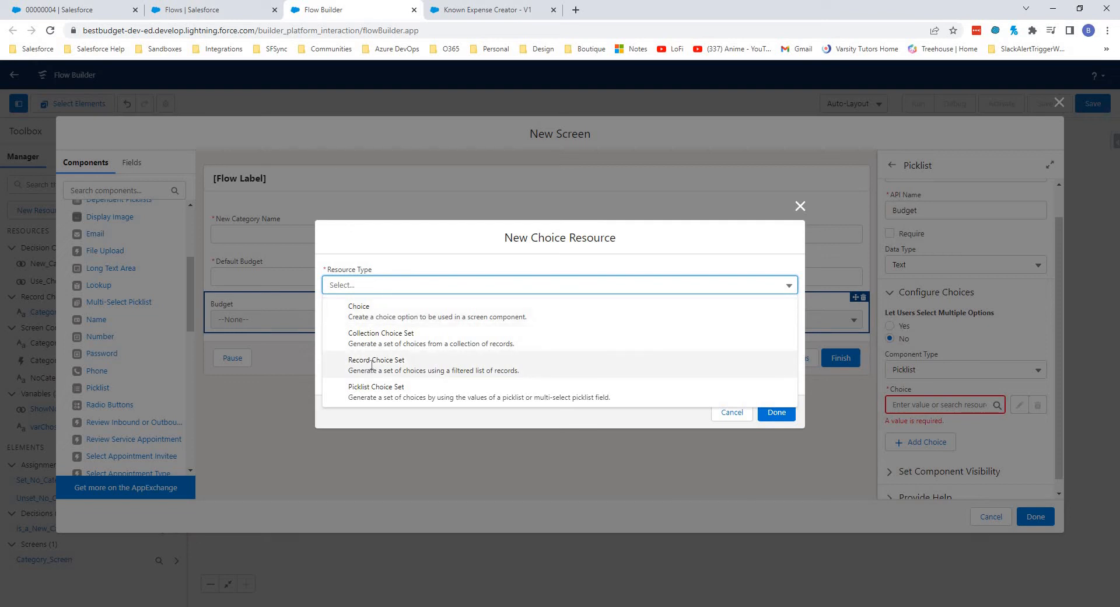
{"action": "left_click", "coordinate": [373, 367]}
{"action": "left_click", "coordinate": [390, 312]}
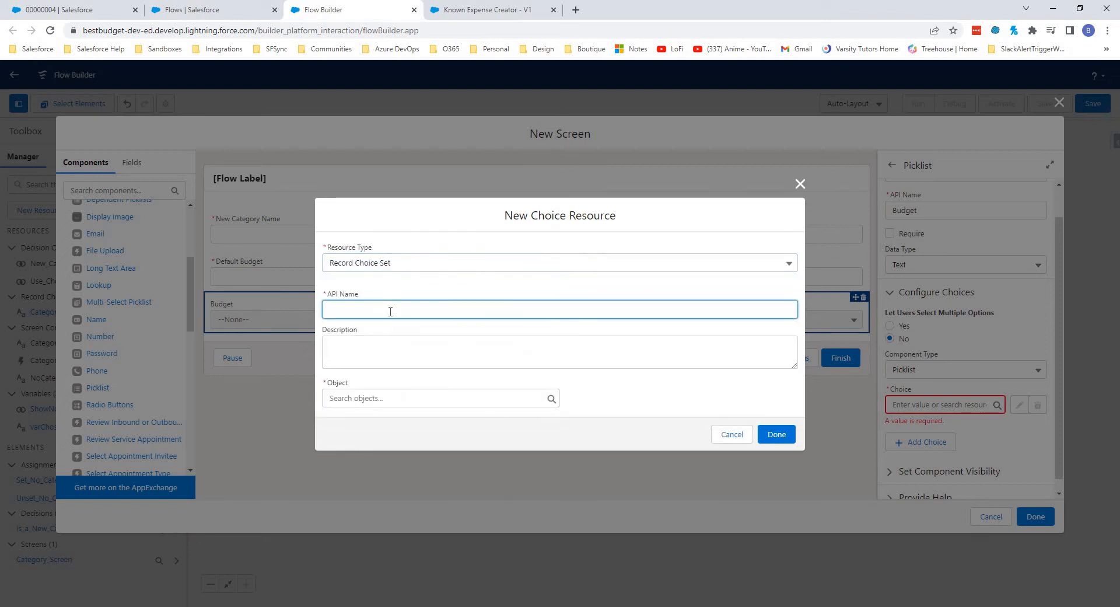
{"action": "type", "text": "BudgetChoice"}
{"action": "key", "text": "Tab"}
{"action": "left_click", "coordinate": [458, 395]}
{"action": "type", "text": "budget"}
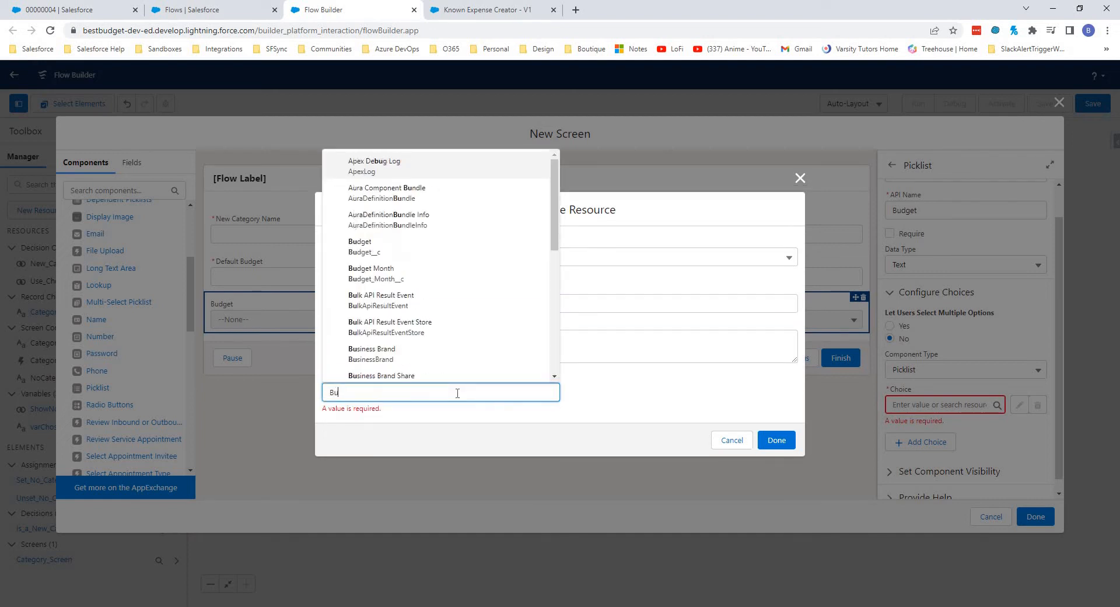
{"action": "key", "text": "Return"}
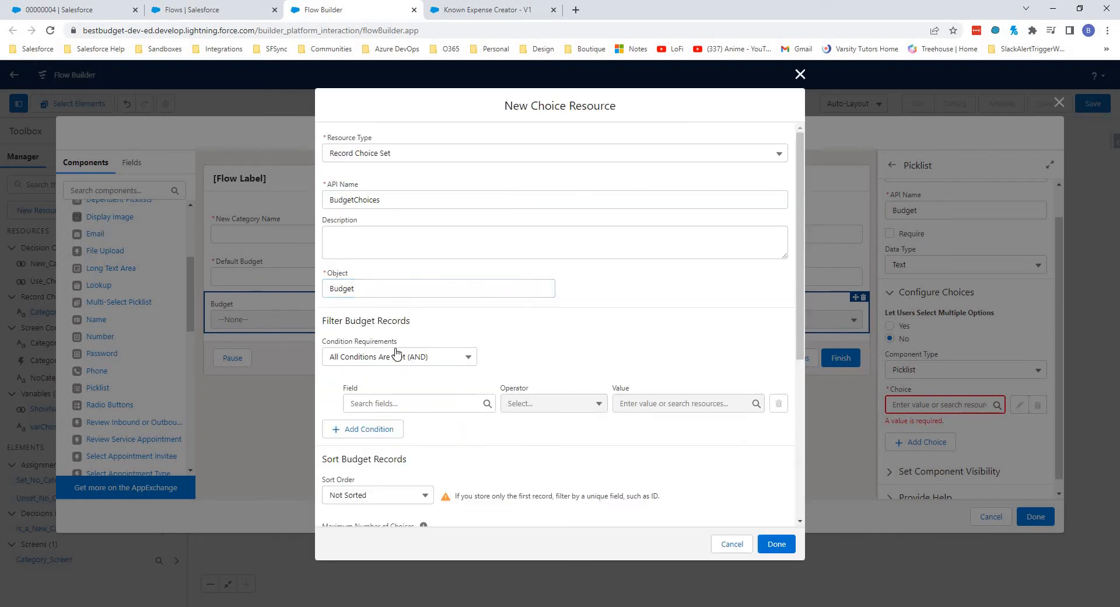
Step: Set BudgetChoices to get all Budget records without filter conditions, and use Name as the choice label
{"action": "left_click", "coordinate": [397, 356]}
{"action": "left_click", "coordinate": [377, 383]}
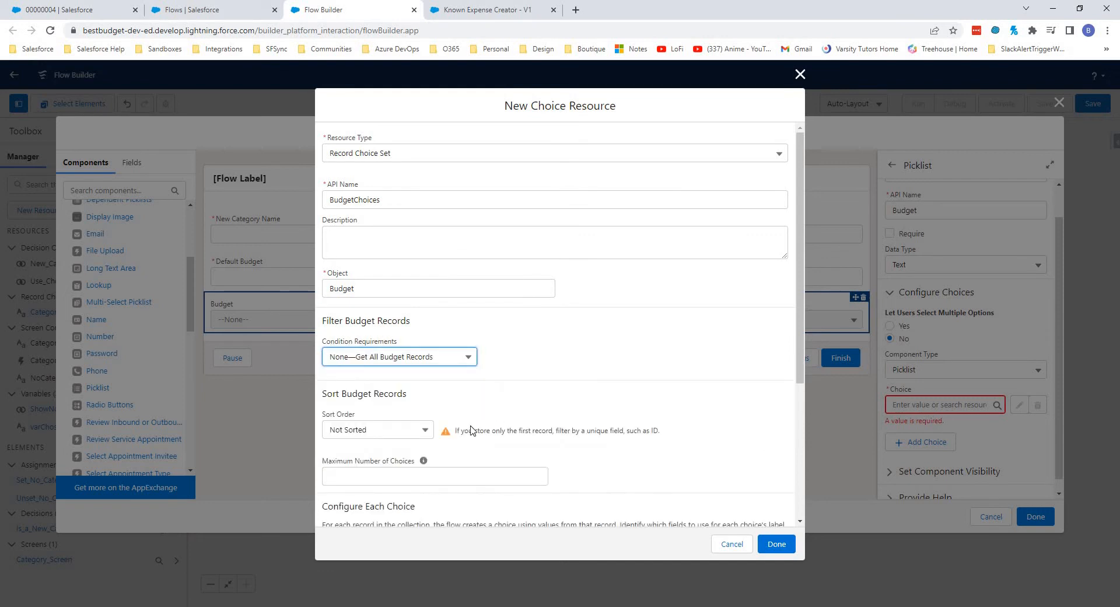
{"action": "scroll", "coordinate": [472, 429], "scroll_direction": "down", "scroll_amount": 4}
{"action": "left_click", "coordinate": [380, 358]}
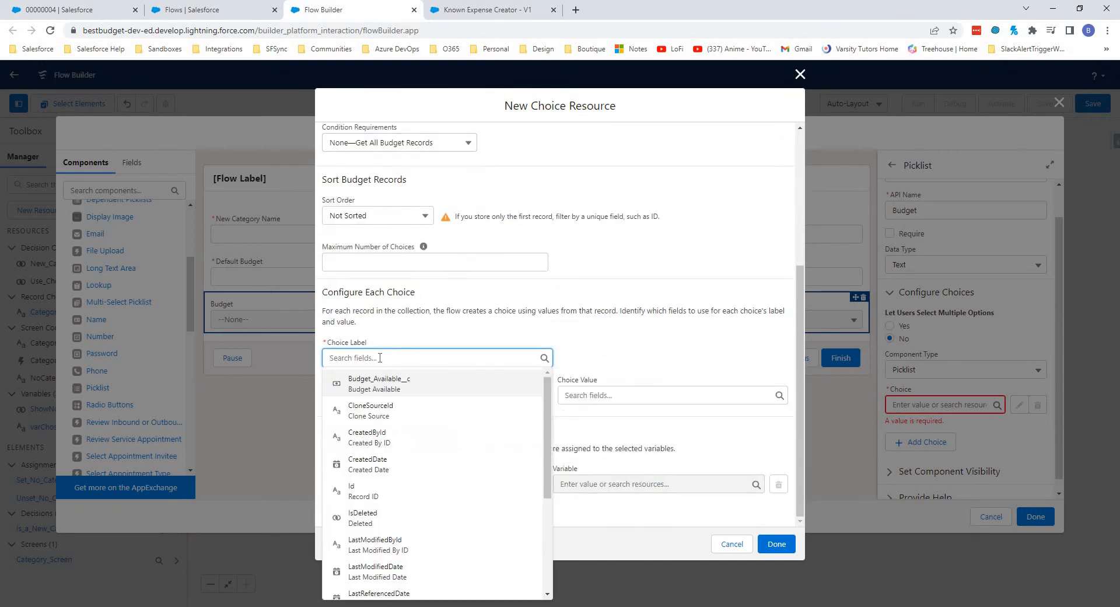
{"action": "type", "text": "Name"}
{"action": "left_click", "coordinate": [450, 378]}
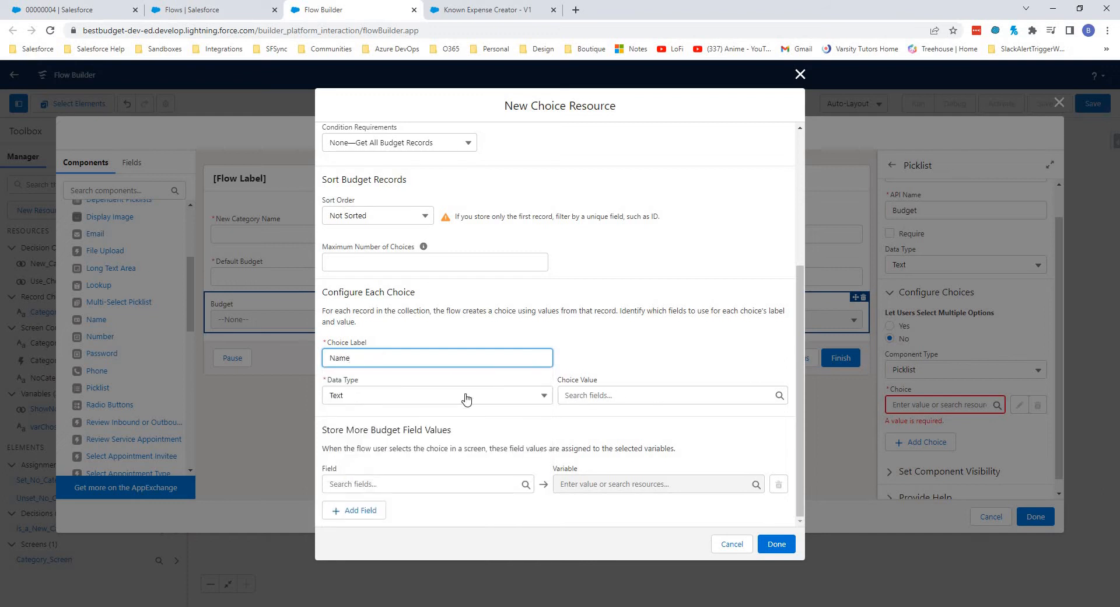
Step: Use Id as the choice value of BudgetChoices, and complete both the choice set and the Add New Category Screen
{"action": "left_click", "coordinate": [459, 398]}
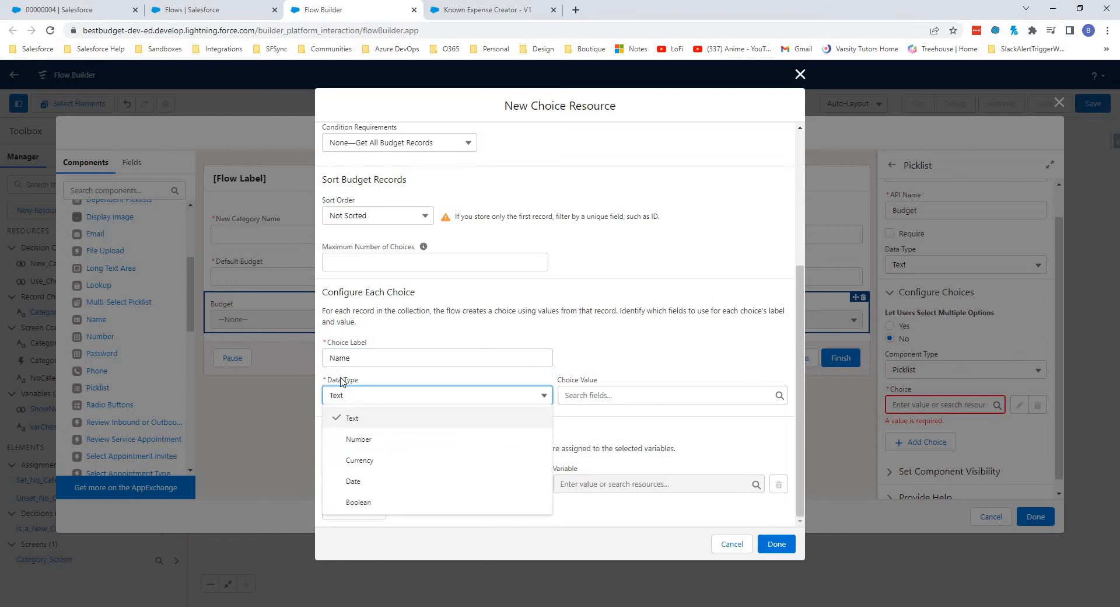
{"action": "left_click", "coordinate": [604, 395]}
{"action": "left_click", "coordinate": [601, 470]}
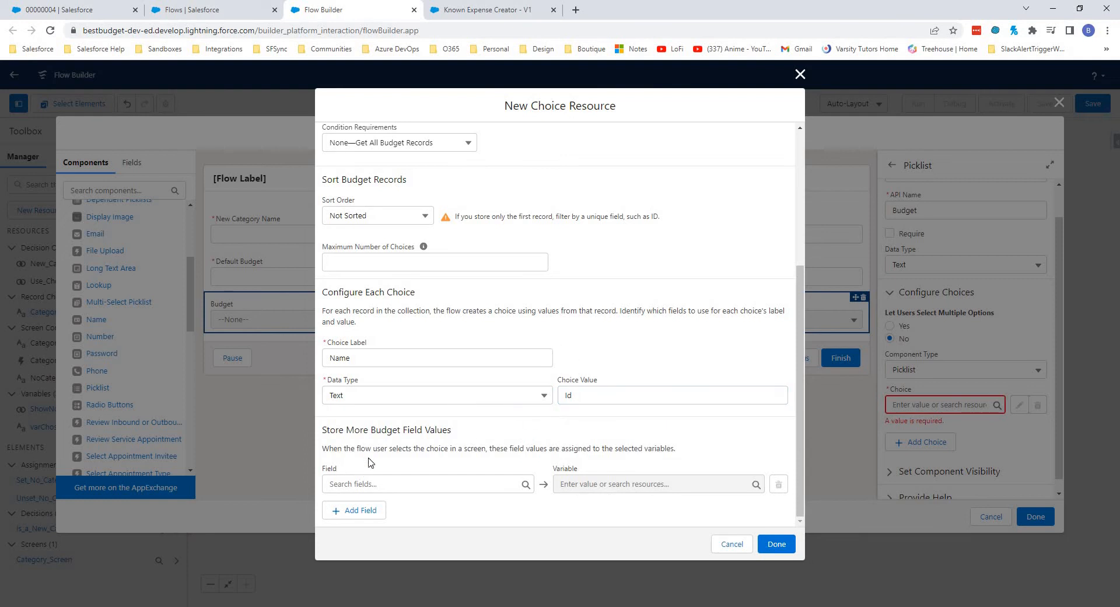
{"action": "left_click", "coordinate": [776, 545]}
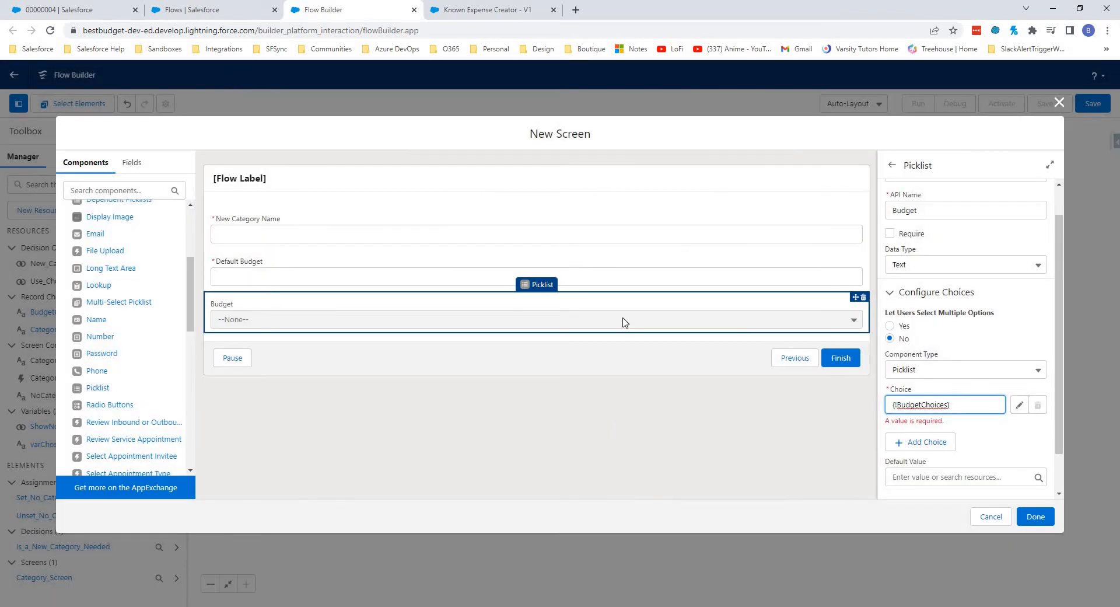
{"action": "left_click", "coordinate": [986, 433]}
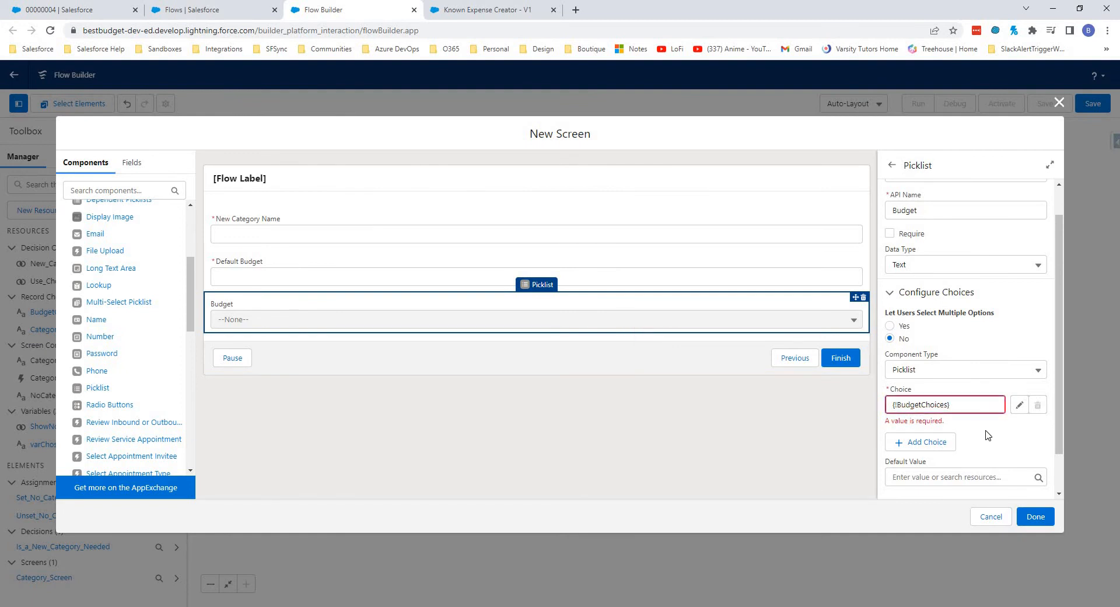
{"action": "left_click", "coordinate": [1036, 517]}
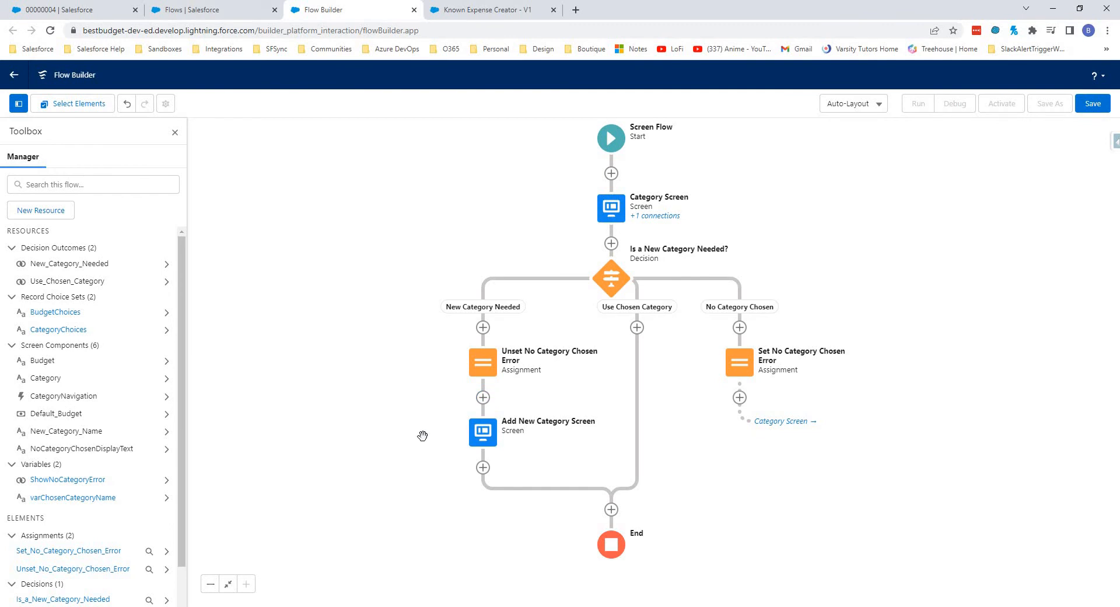
Step: Start adding a new element directly after Add New Category Screen in the New Category Needed path
{"action": "left_click", "coordinate": [483, 468]}
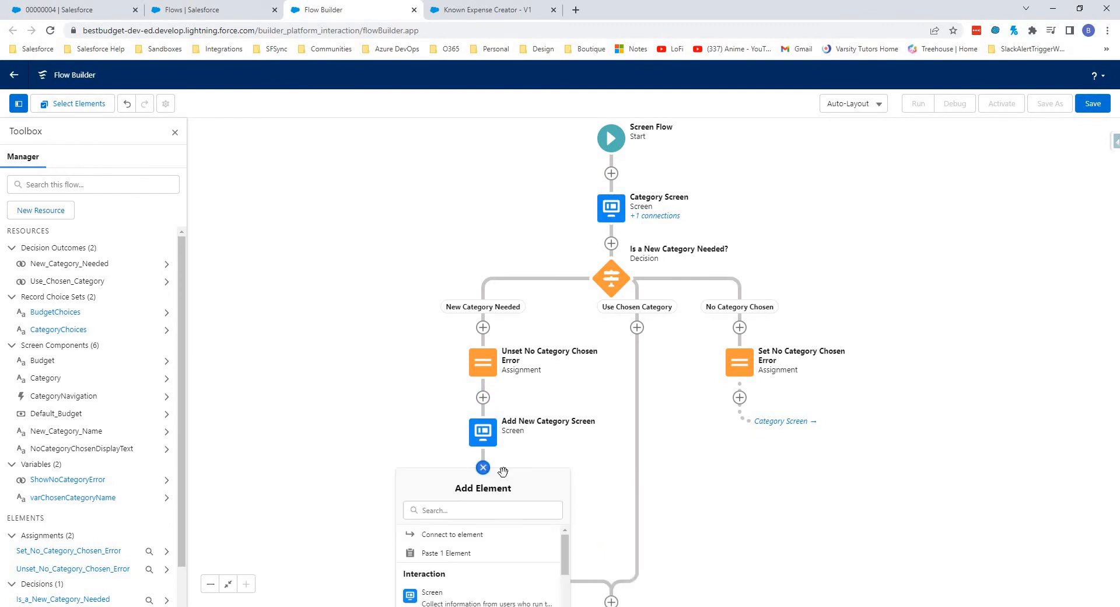
Step: Add a Create Records element labelled "Create New Category" after the Add New Category Screen
{"action": "left_click", "coordinate": [472, 514]}
{"action": "type", "text": "c"}
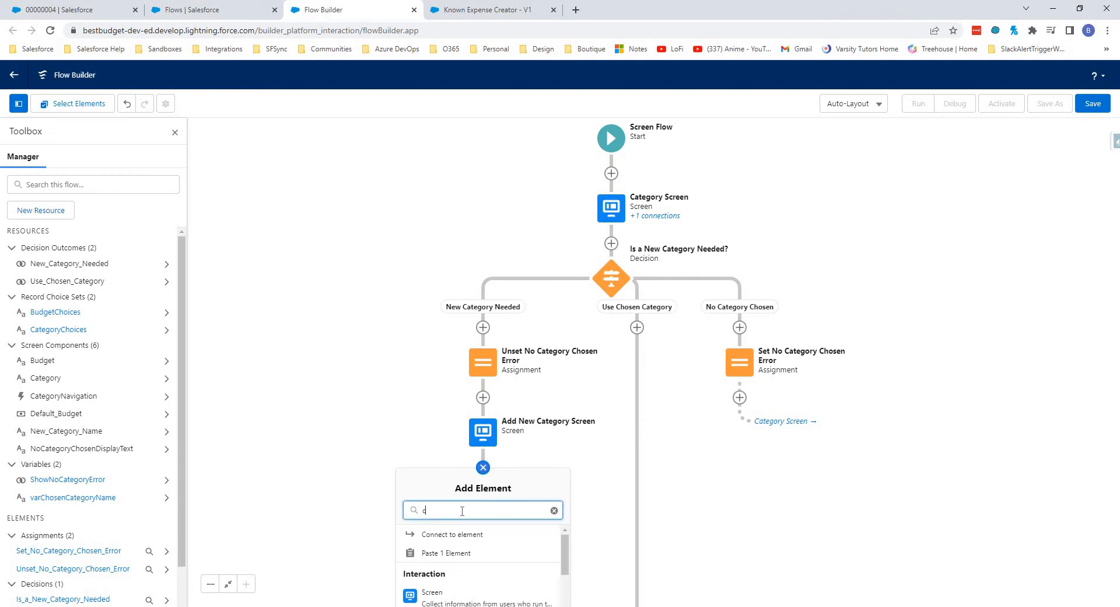
{"action": "type", "text": "reat"}
{"action": "left_click", "coordinate": [432, 534]}
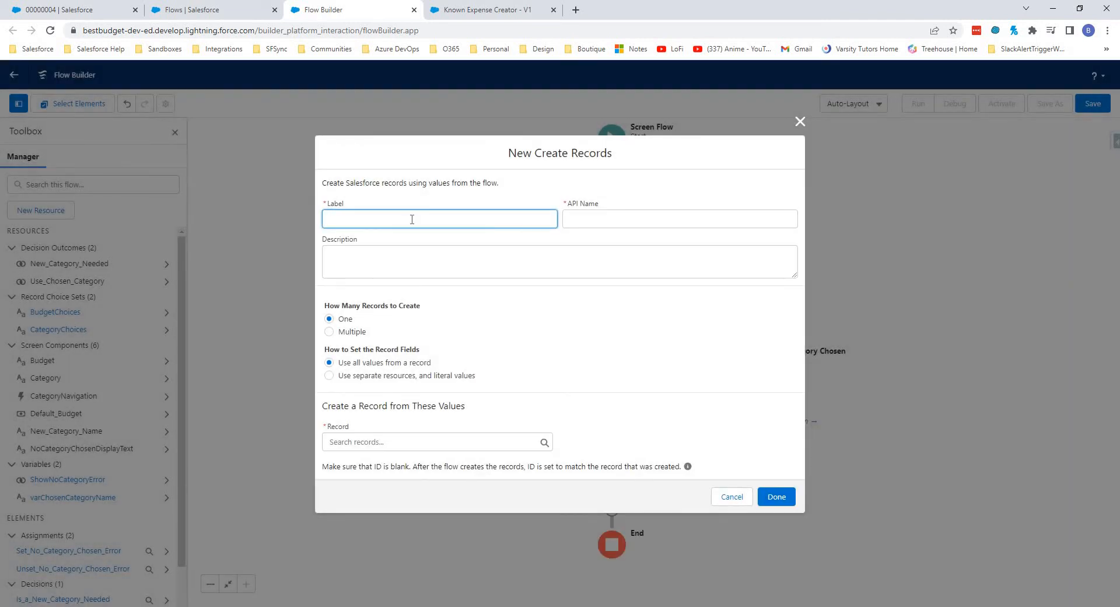
{"action": "type", "text": "Create New Category"}
{"action": "key", "text": "Tab"}
Step: Have the record fields set from separate resources and literal values, and choose Category as the object to create
{"action": "left_click", "coordinate": [372, 378]}
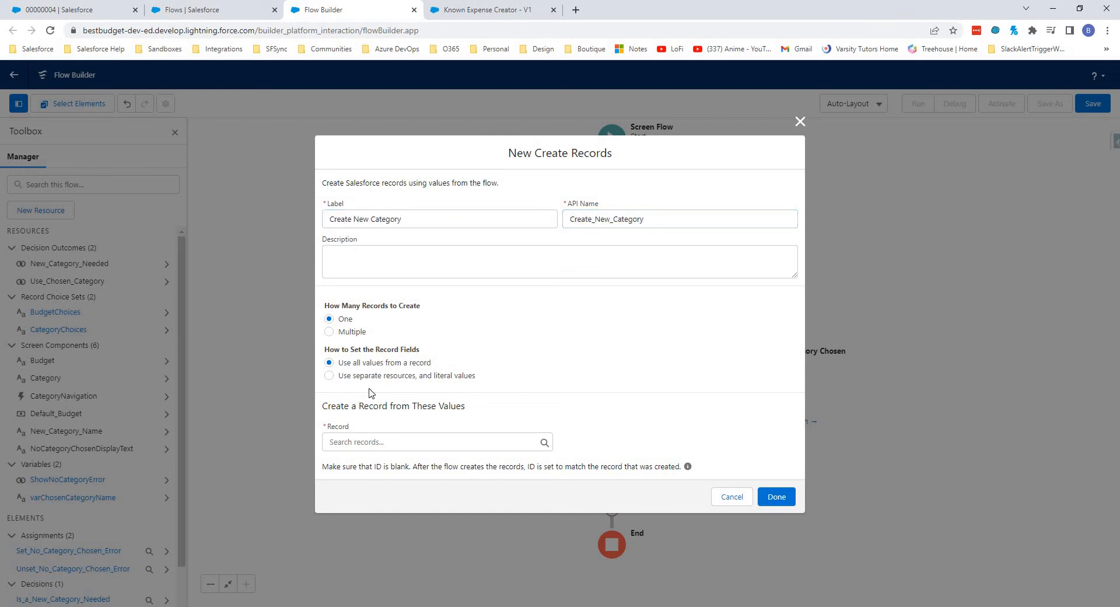
{"action": "left_click", "coordinate": [360, 377]}
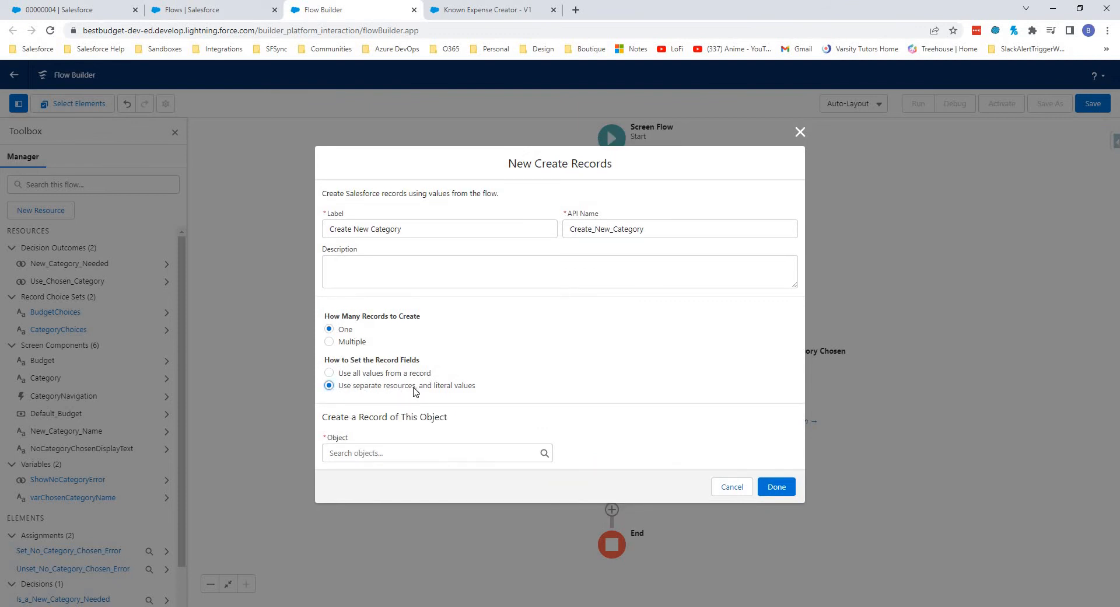
{"action": "left_click", "coordinate": [382, 453]}
{"action": "type", "text": "cat"}
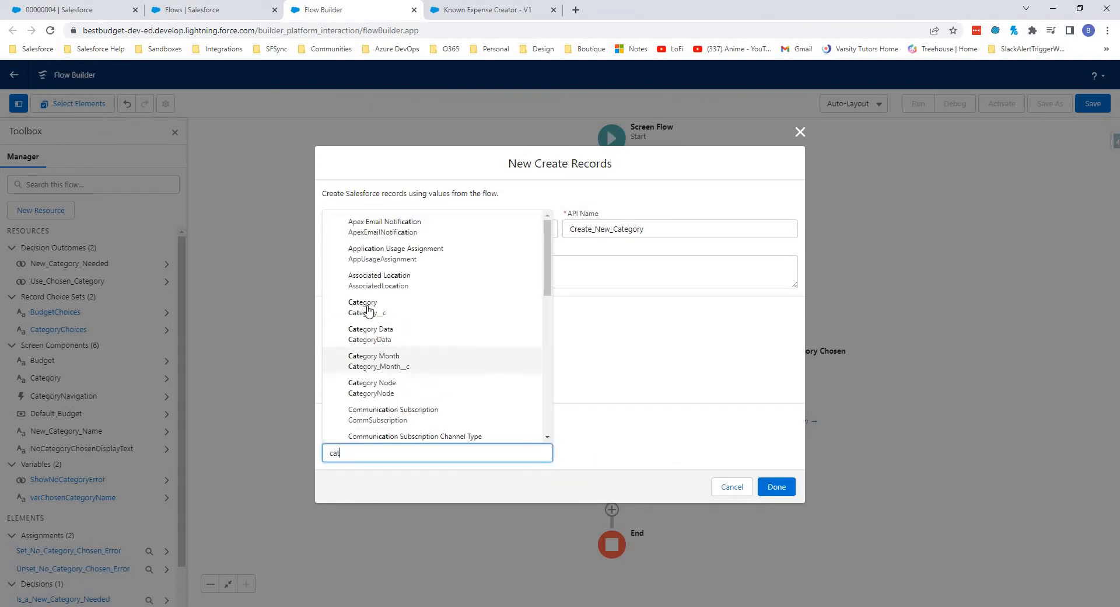
{"action": "left_click", "coordinate": [368, 309]}
Step: Map the Category record's Budget__c field to the Budget screen component
{"action": "left_click", "coordinate": [407, 461]}
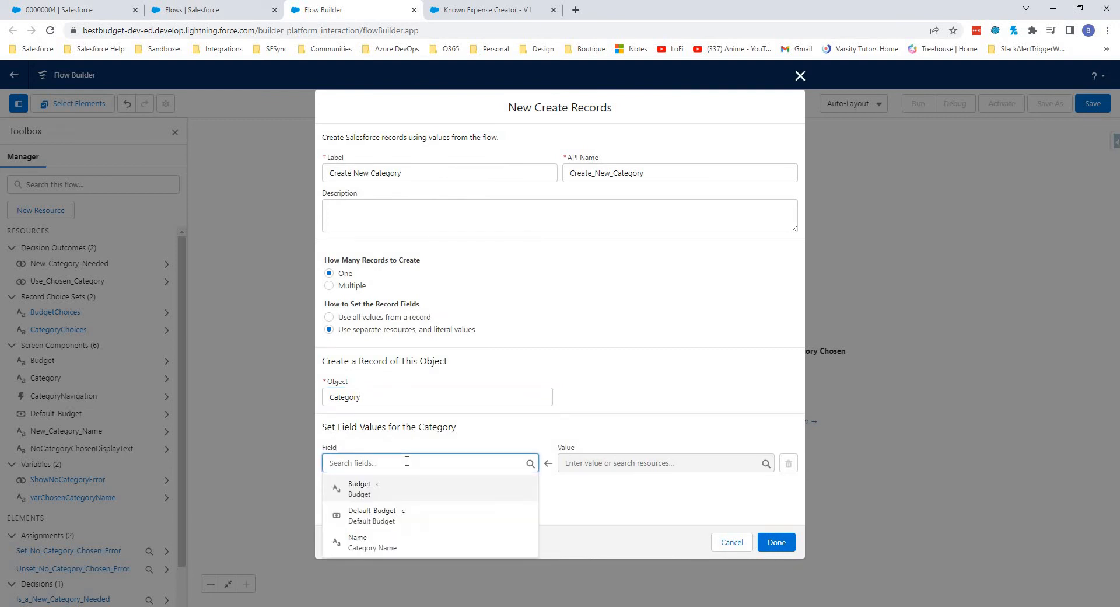
{"action": "key", "text": "Return"}
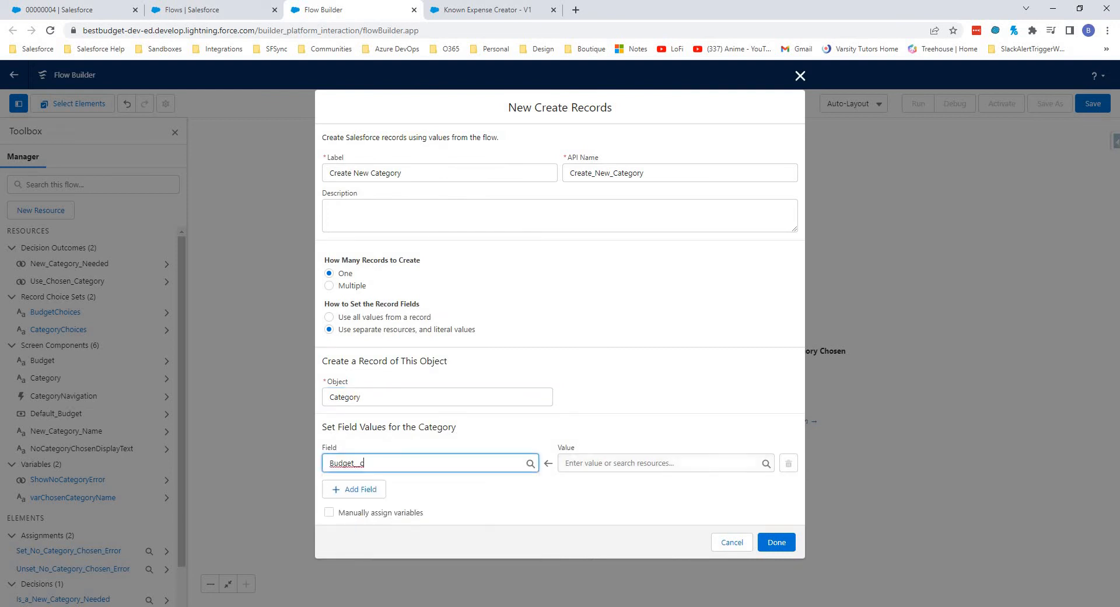
{"action": "key", "text": "Tab"}
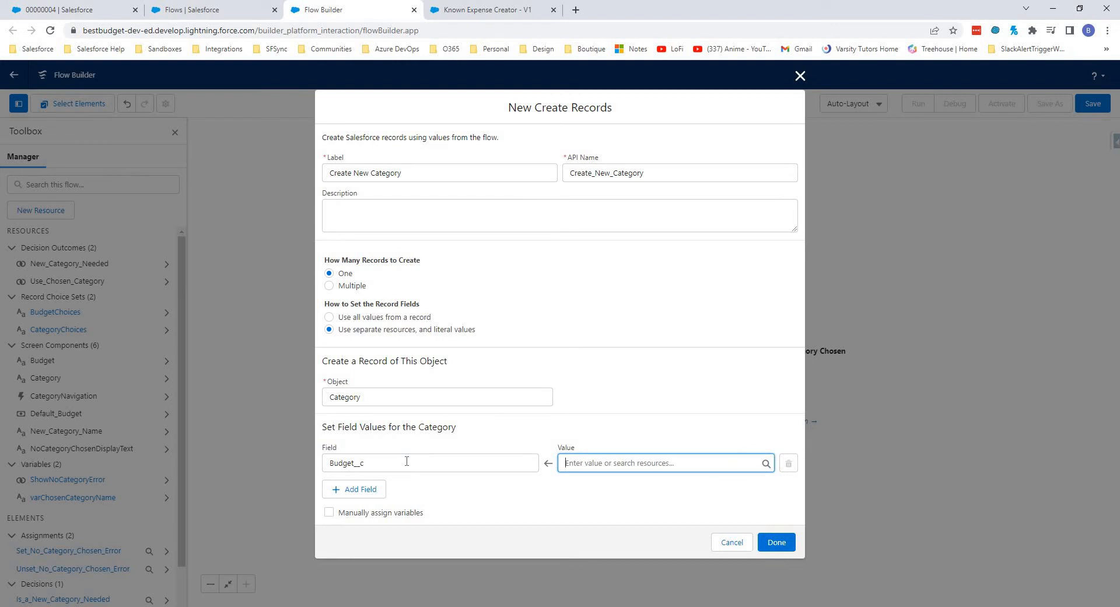
{"action": "type", "text": "budg"}
{"action": "key", "text": "Down"}
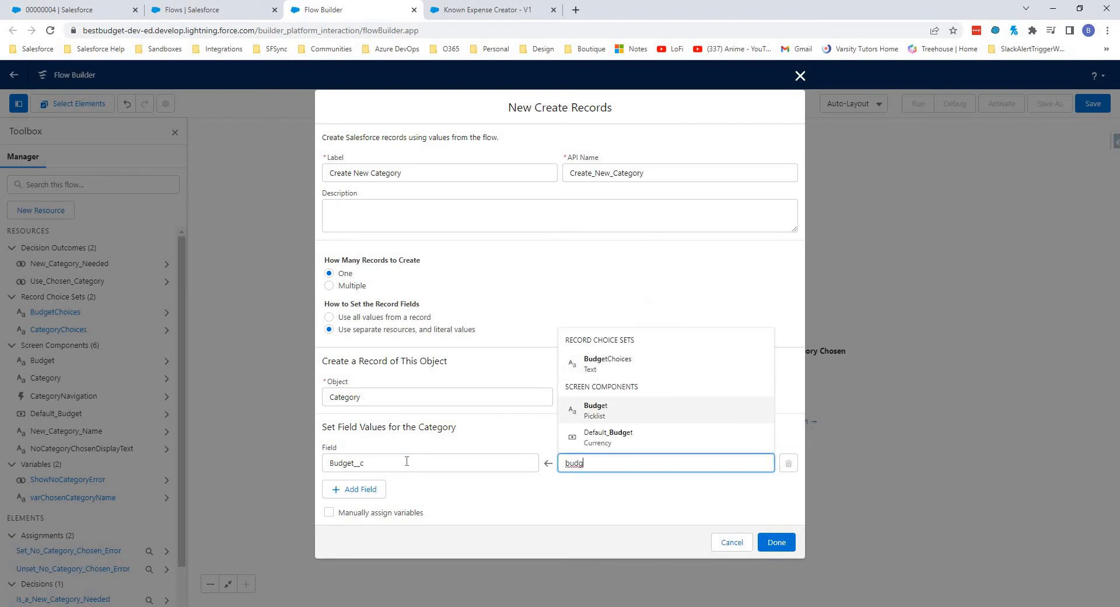
{"action": "key", "text": "Return"}
Step: Add a second field assignment that maps Default_Budget__c to the Default_Budget screen component
{"action": "key", "text": "Tab"}
{"action": "key", "text": "Return"}
{"action": "key", "text": "shift+Tab"}
{"action": "key", "text": "shift+Tab"}
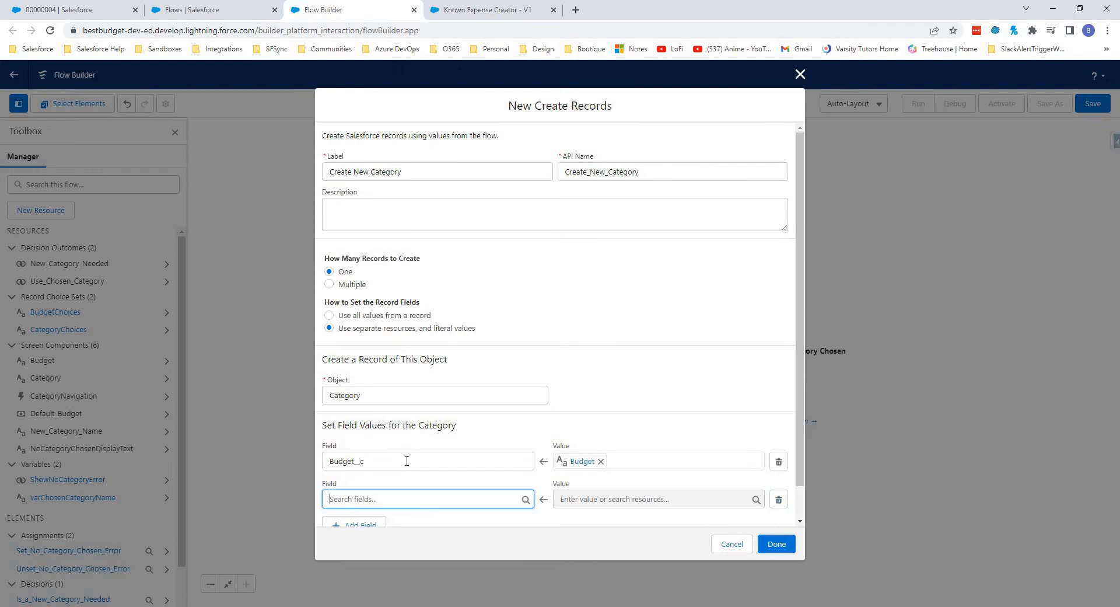
{"action": "type", "text": "def"}
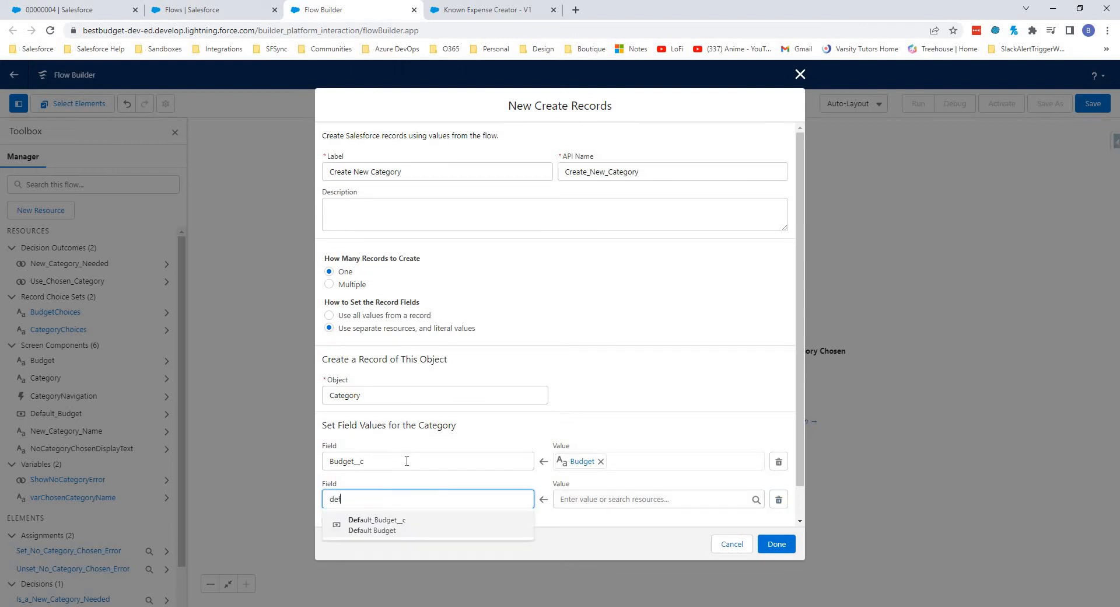
{"action": "key", "text": "Down"}
{"action": "key", "text": "Return"}
{"action": "key", "text": "Tab"}
{"action": "type", "text": "def"}
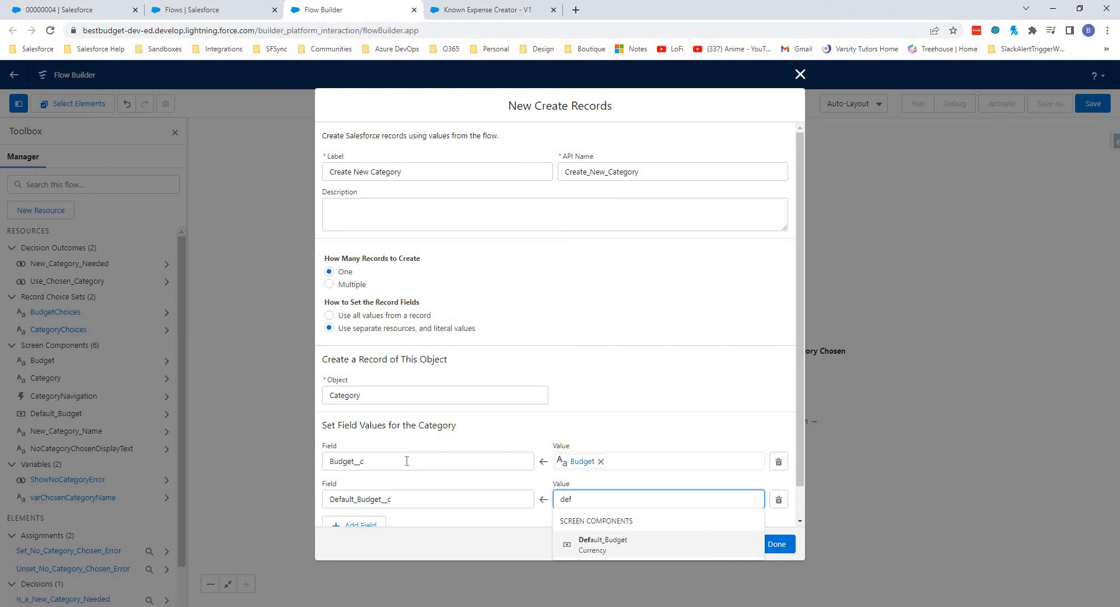
{"action": "key", "text": "Down"}
{"action": "key", "text": "Return"}
Step: Add a third field assignment that maps Name to the New_Category_Name screen component
{"action": "key", "text": "Tab"}
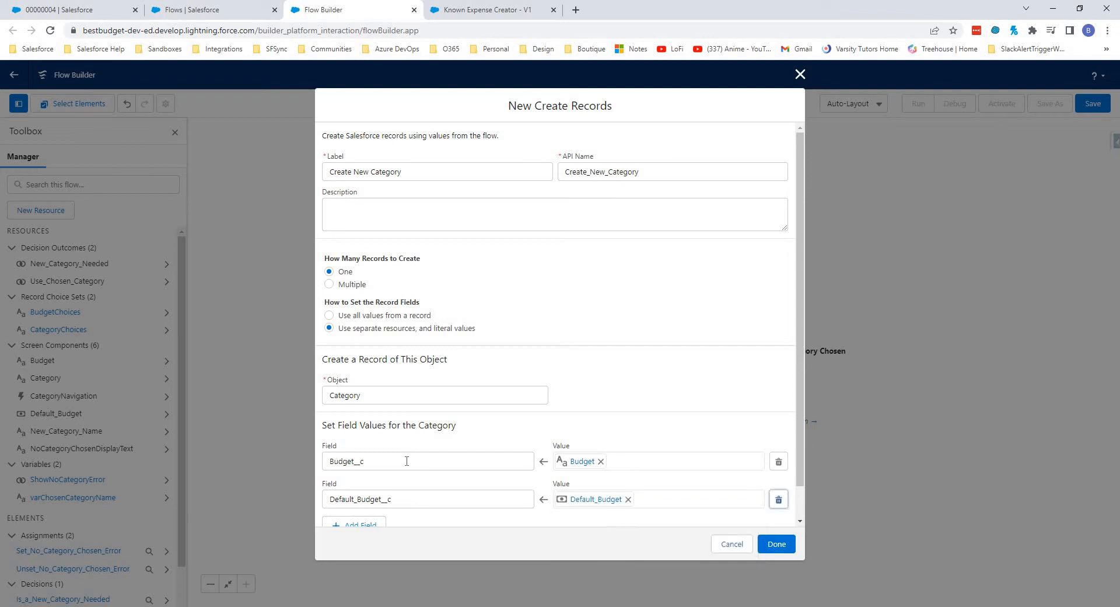
{"action": "key", "text": "Tab"}
{"action": "key", "text": "Return"}
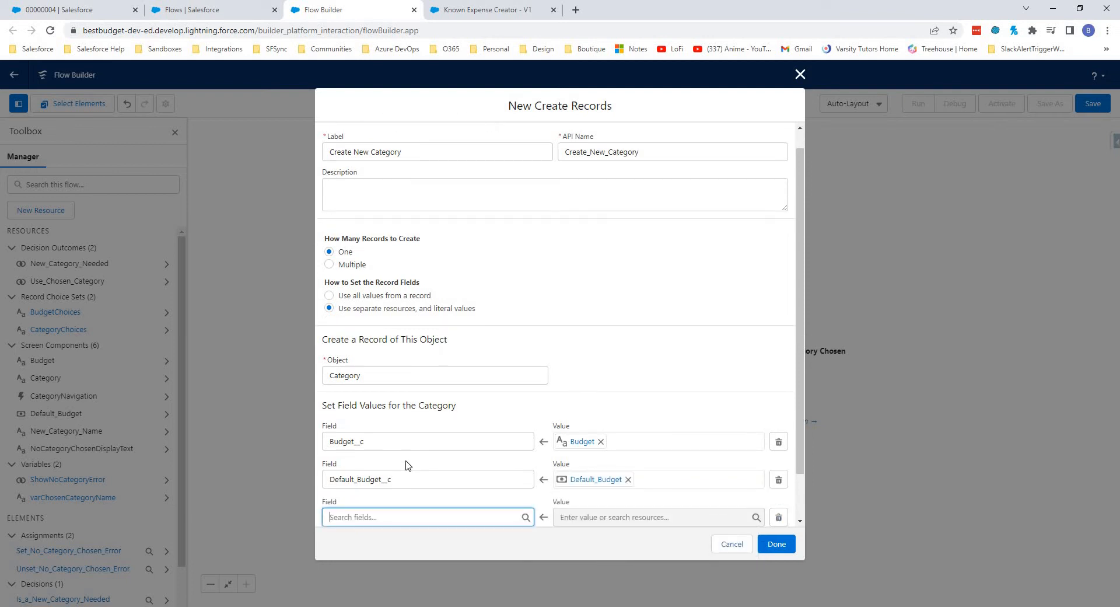
{"action": "type", "text": "na"}
{"action": "key", "text": "Down"}
{"action": "key", "text": "Return"}
{"action": "key", "text": "Tab"}
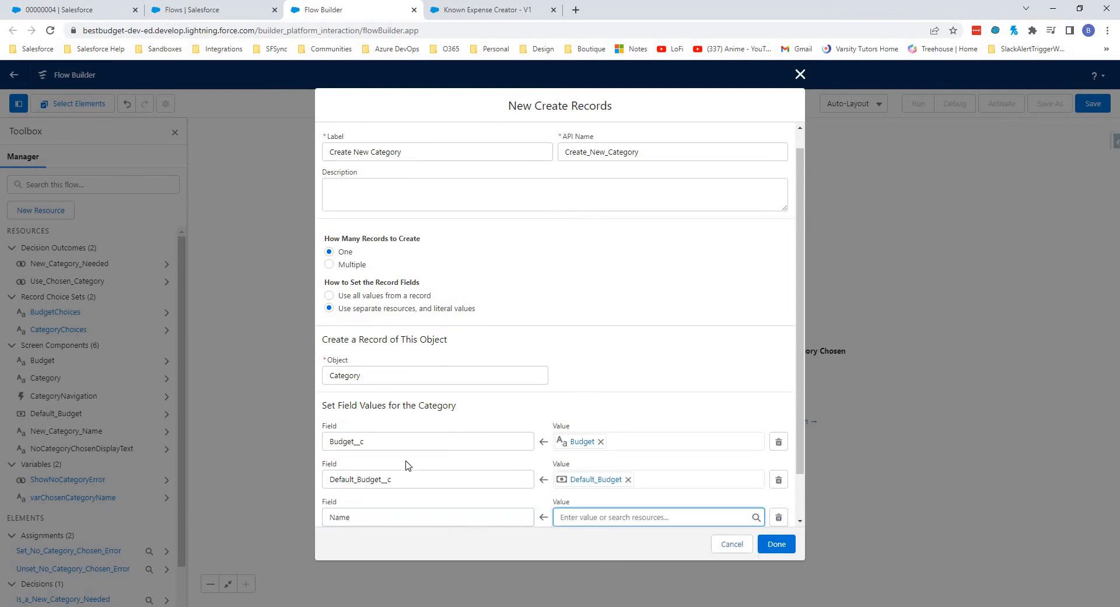
{"action": "type", "text": "nam"}
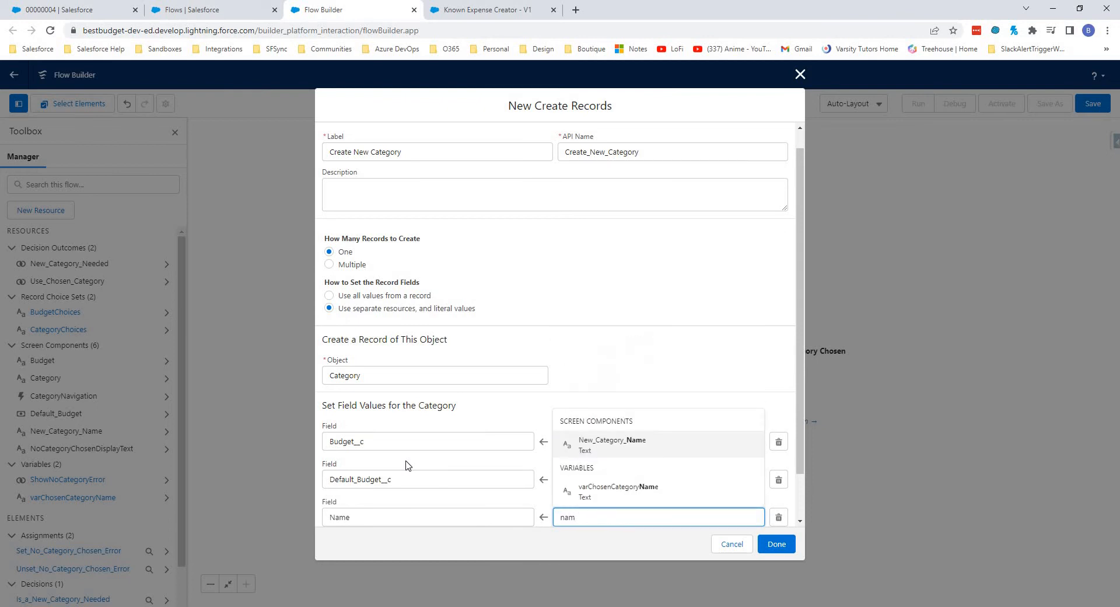
{"action": "left_click", "coordinate": [618, 447]}
Step: Reopen the Create New Category element and enable manual variable assignment for storing the category ID
{"action": "left_click", "coordinate": [609, 413]}
{"action": "scroll", "coordinate": [589, 415], "scroll_direction": "down", "scroll_amount": 1}
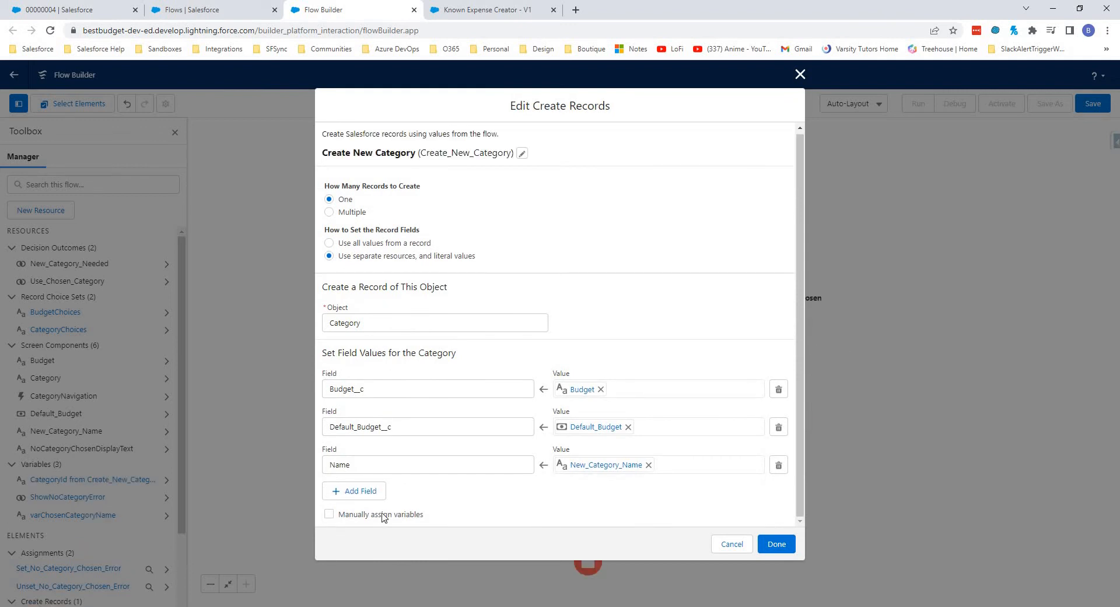
{"action": "left_click", "coordinate": [385, 516]}
{"action": "scroll", "coordinate": [487, 500], "scroll_direction": "down", "scroll_amount": 1}
{"action": "left_click", "coordinate": [418, 510]}
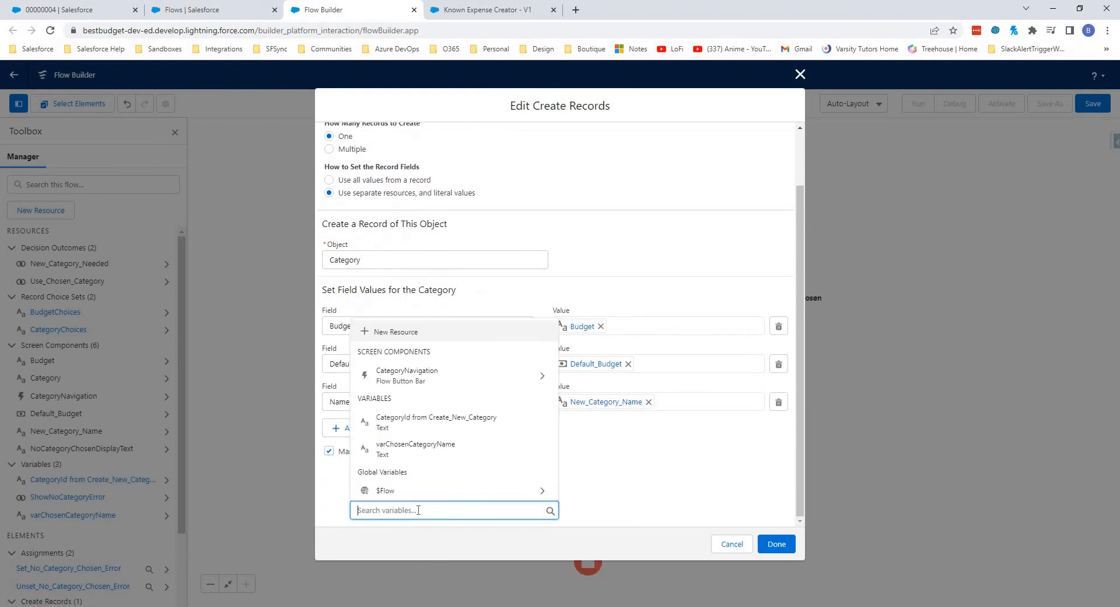
Step: Create a text variable named varNewCategoryId to store the new category's ID, and confirm the Create New Category element
{"action": "left_click", "coordinate": [411, 333]}
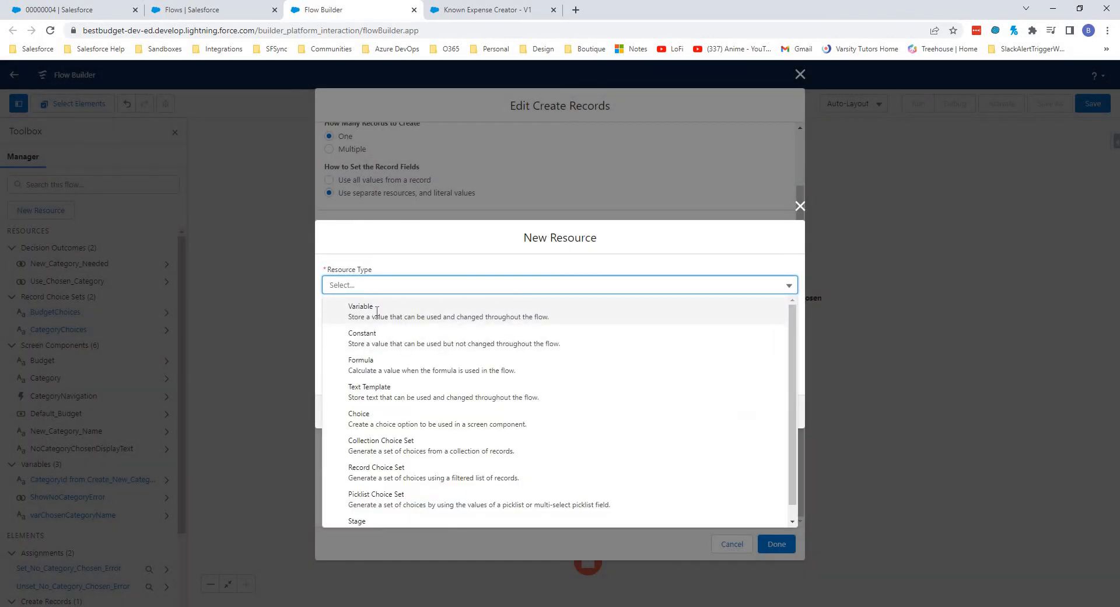
{"action": "left_click", "coordinate": [374, 309]}
{"action": "type", "text": "va"}
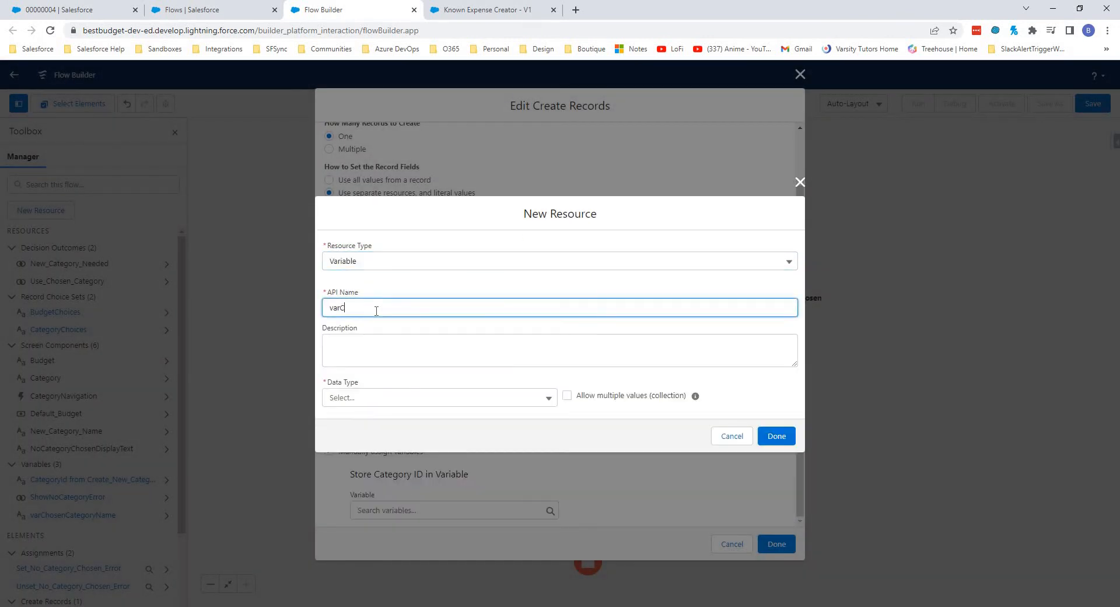
{"action": "type", "text": "rNewCategoryId"}
{"action": "left_click", "coordinate": [382, 398]}
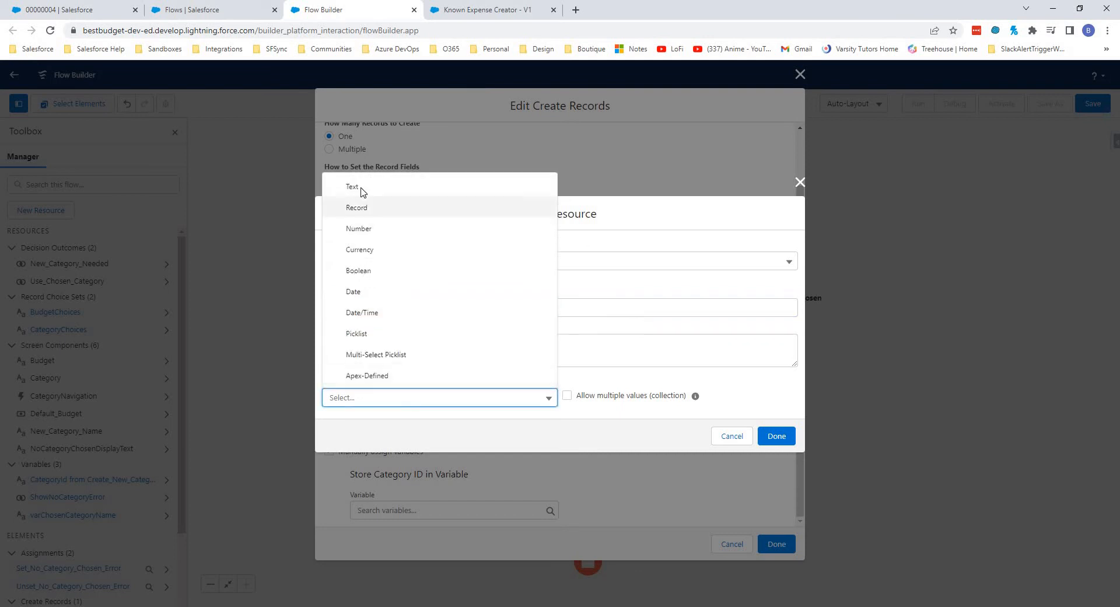
{"action": "left_click", "coordinate": [363, 192]}
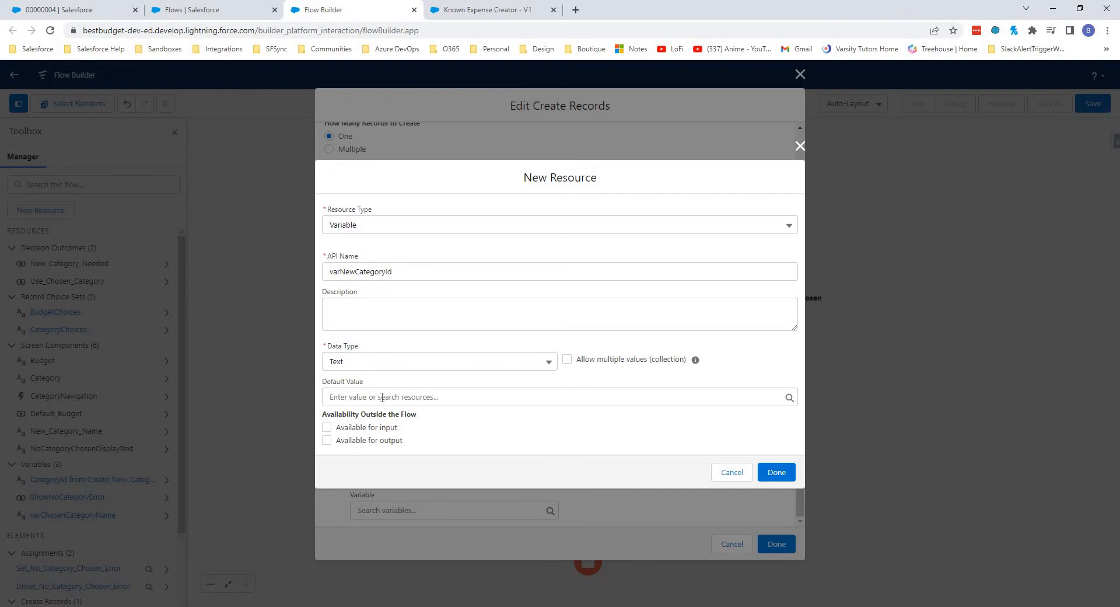
{"action": "left_click", "coordinate": [777, 474]}
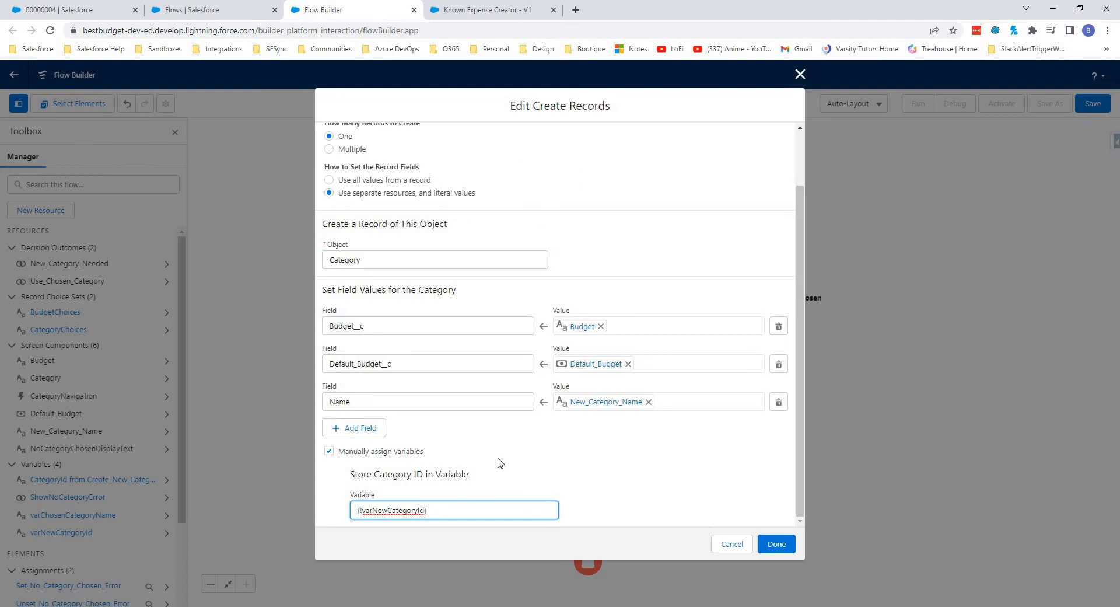
{"action": "triple_click", "coordinate": [354, 515]}
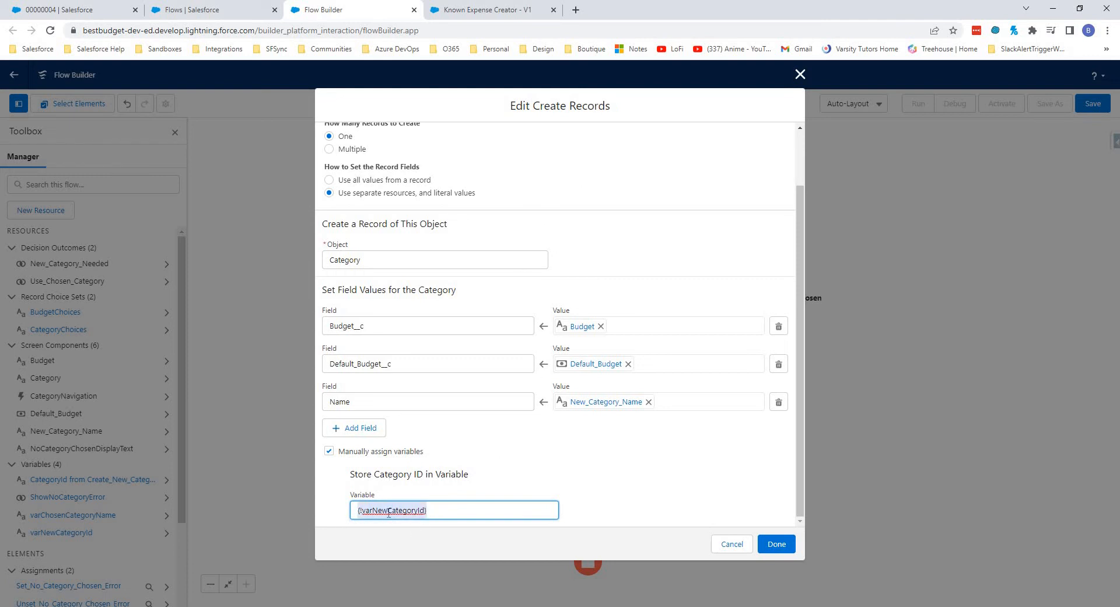
{"action": "left_click", "coordinate": [777, 543]}
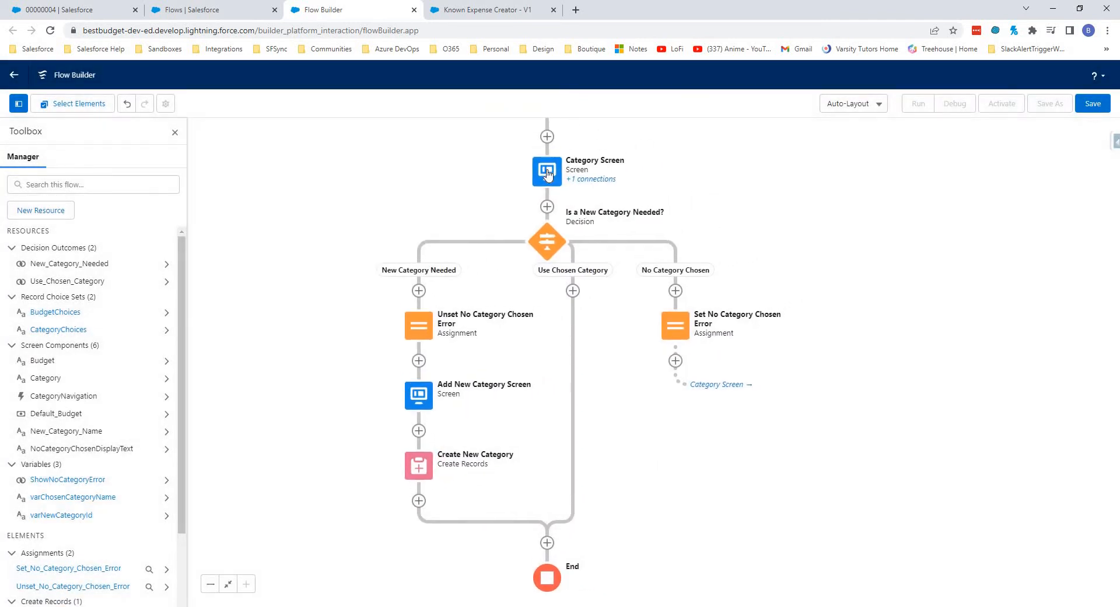
Step: Set the default value of the Category picklist on the Category Screen to the varNewCategoryId variable
{"action": "left_click", "coordinate": [548, 173]}
{"action": "left_click", "coordinate": [543, 297]}
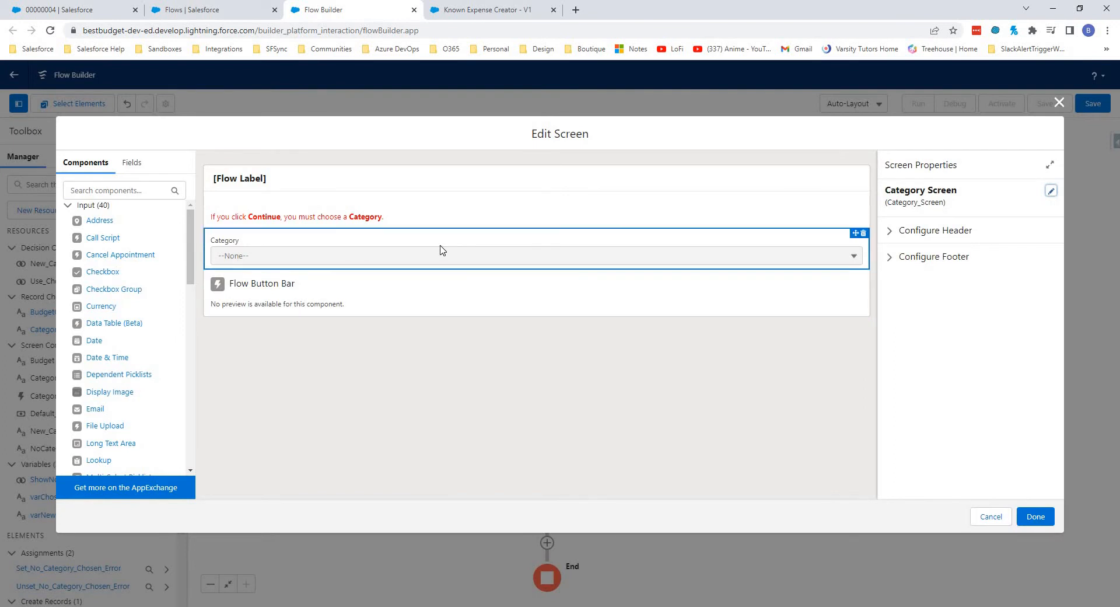
{"action": "left_click", "coordinate": [440, 250]}
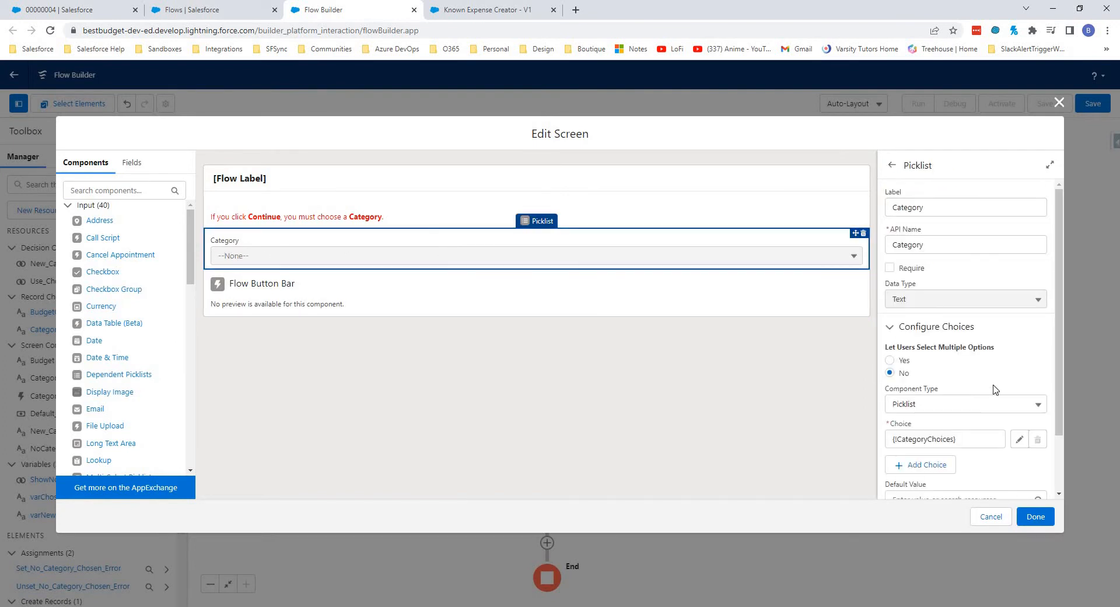
{"action": "scroll", "coordinate": [982, 418], "scroll_direction": "down", "scroll_amount": 2}
{"action": "left_click", "coordinate": [938, 432]}
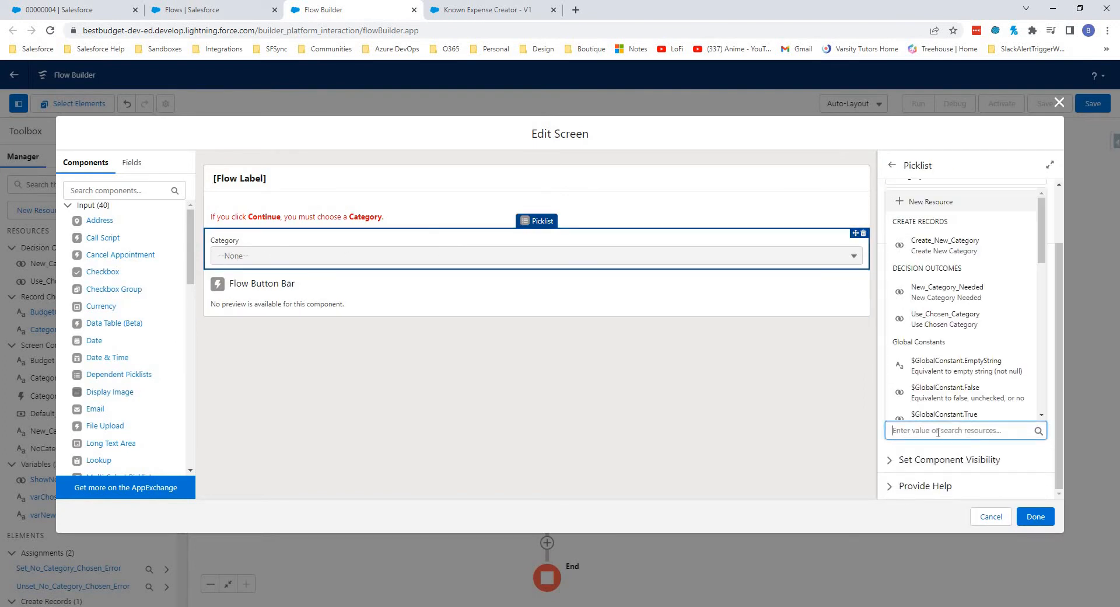
{"action": "type", "text": "var"}
{"action": "left_click", "coordinate": [990, 410]}
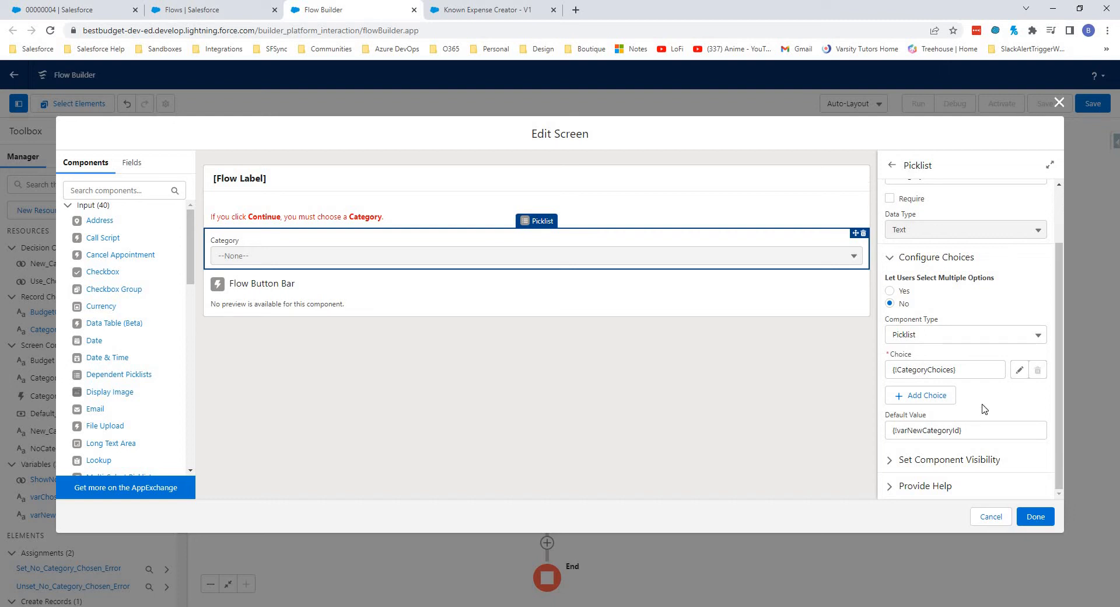
{"action": "left_click", "coordinate": [1036, 517]}
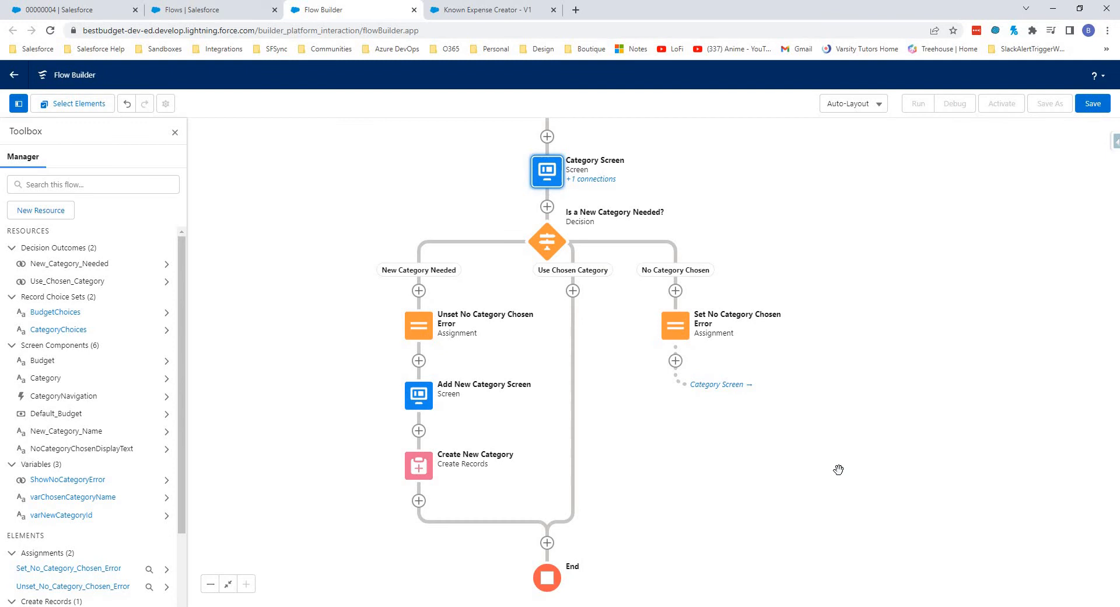
Step: Add a Screen element labelled "Expense Details Screen" on the Use Chosen Category path
{"action": "left_click_drag", "start_coordinate": [743, 447], "coordinate": [726, 462]}
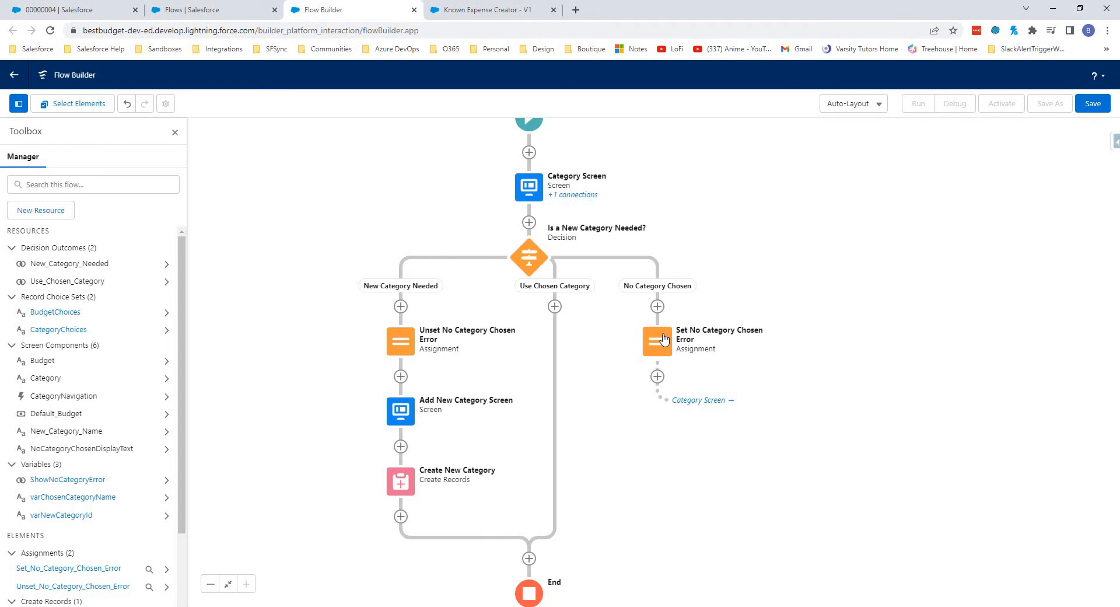
{"action": "left_click", "coordinate": [555, 306]}
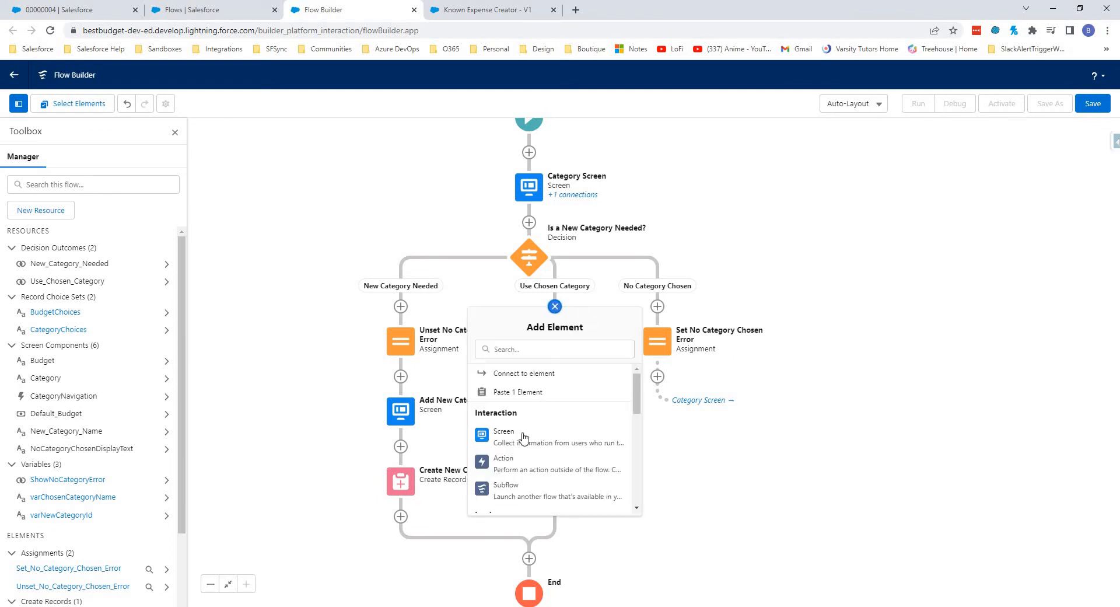
{"action": "left_click", "coordinate": [542, 449]}
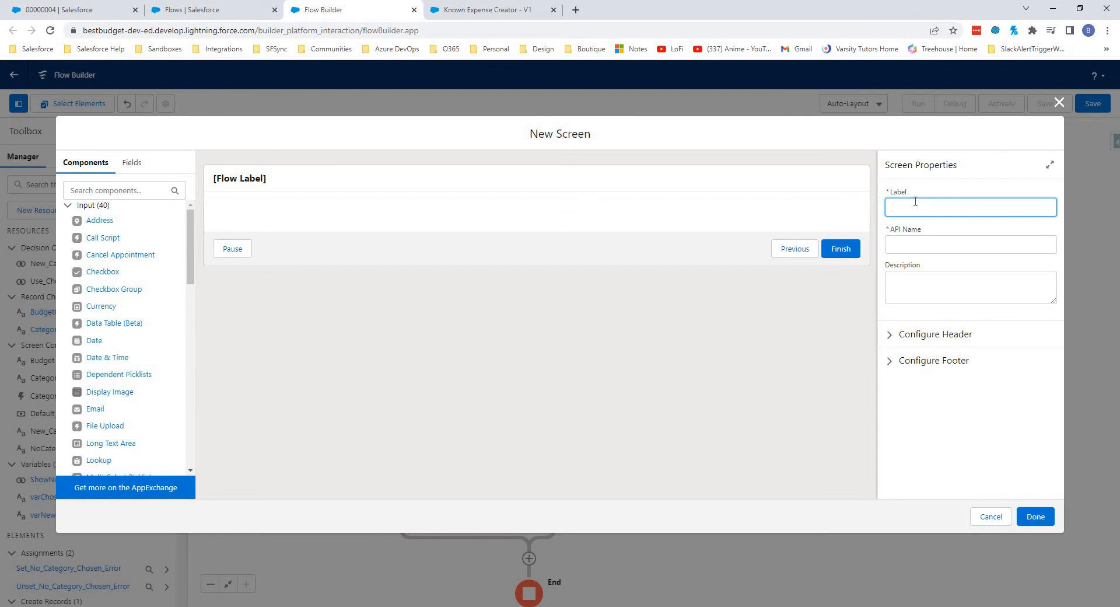
{"action": "type", "text": "Exps"}
{"action": "key", "text": "BackSpace"}
{"action": "key", "text": "BackSpace"}
{"action": "key", "text": "BackSpace"}
{"action": "type", "text": "pense Details Screen"}
{"action": "key", "text": "Tab"}
{"action": "left_click", "coordinate": [969, 226]}
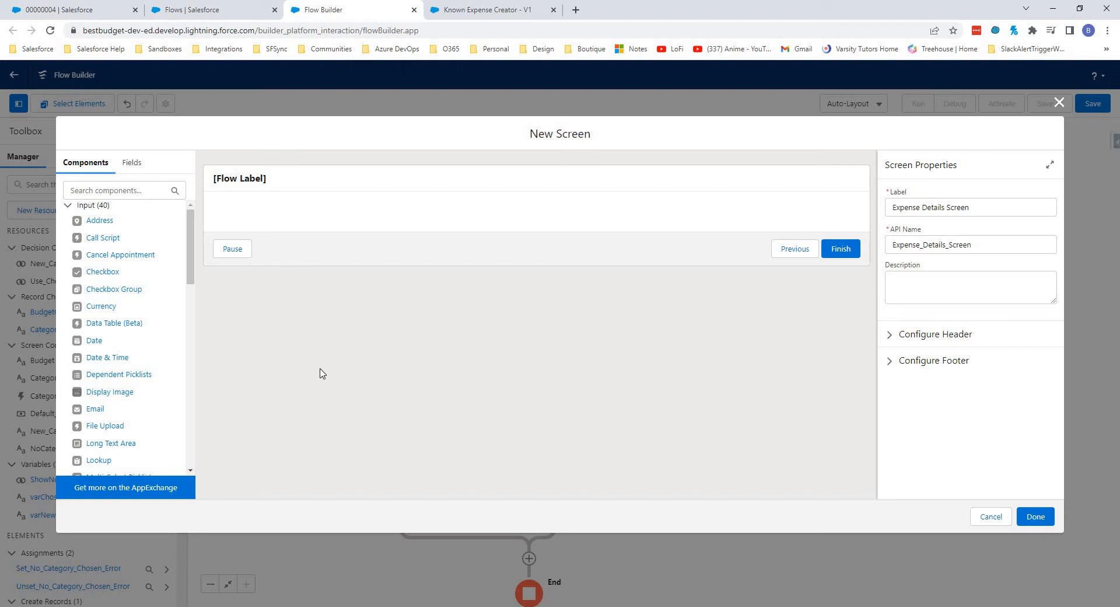
Step: Add a Display Text component with the API name ChosenCategoryName to the new screen
{"action": "scroll", "coordinate": [131, 349], "scroll_direction": "down", "scroll_amount": 6}
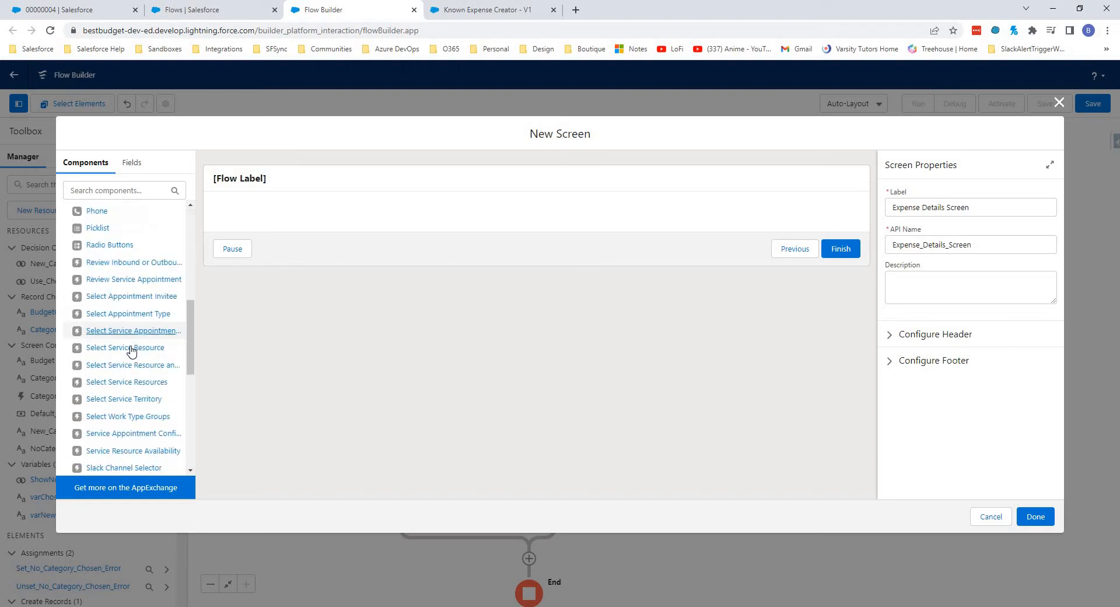
{"action": "scroll", "coordinate": [131, 349], "scroll_direction": "down", "scroll_amount": 5}
{"action": "left_click_drag", "start_coordinate": [106, 393], "coordinate": [292, 227]}
{"action": "left_click", "coordinate": [930, 206]}
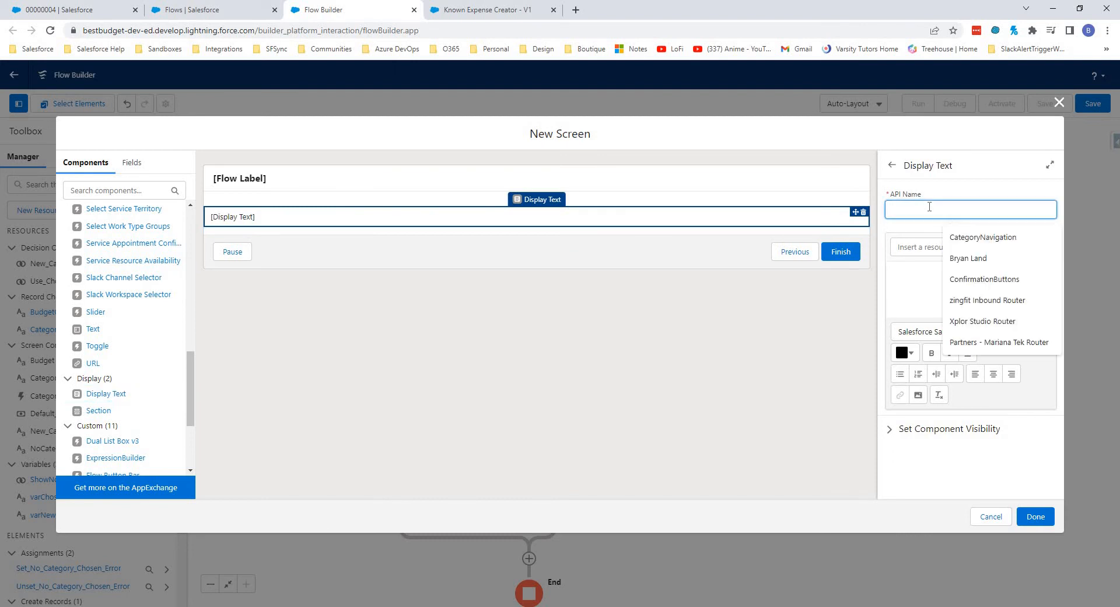
{"action": "type", "text": "Chosen"}
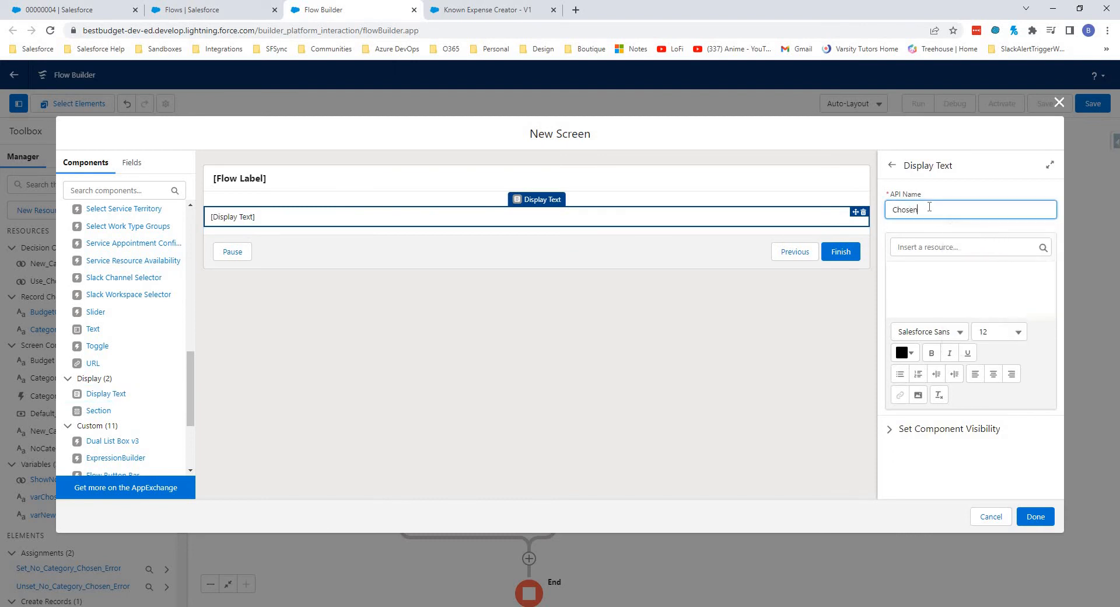
{"action": "type", "text": "CategoryName"}
Step: Insert the varChosenCategoryName variable as the content of the ChosenCategoryName display text
{"action": "left_click", "coordinate": [951, 264]}
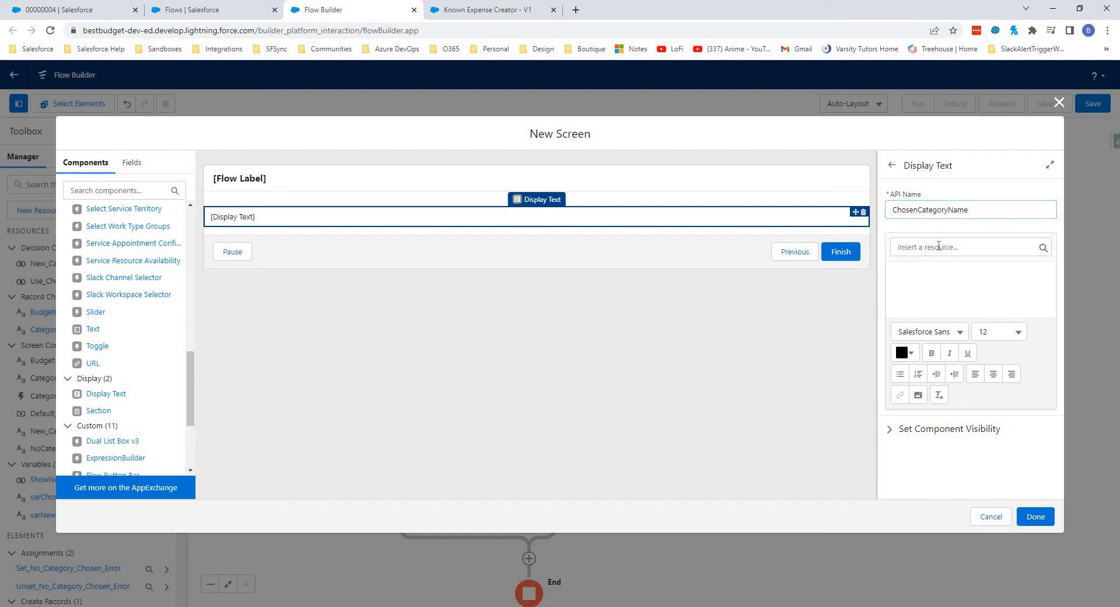
{"action": "type", "text": "cho"}
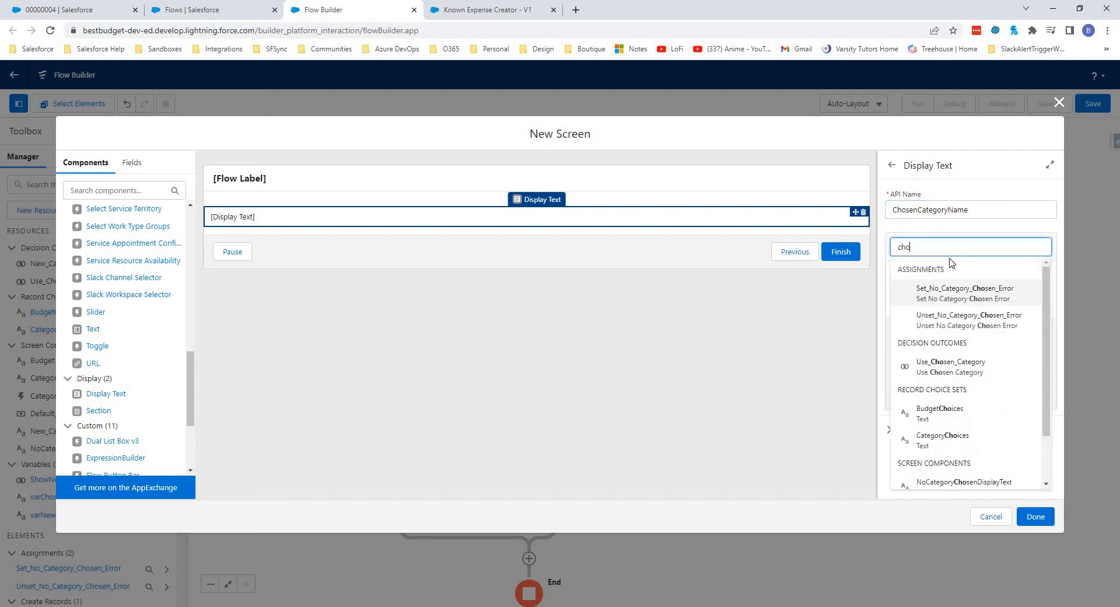
{"action": "key", "text": "BackSpace"}
{"action": "key", "text": "BackSpace"}
{"action": "key", "text": "BackSpace"}
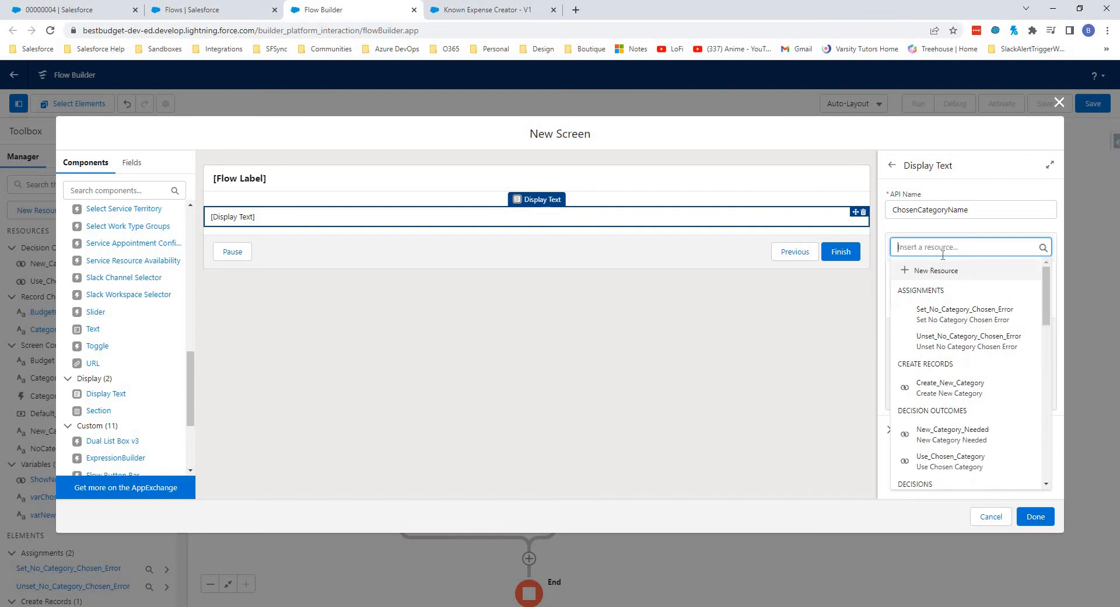
{"action": "type", "text": "var"}
{"action": "key", "text": "Return"}
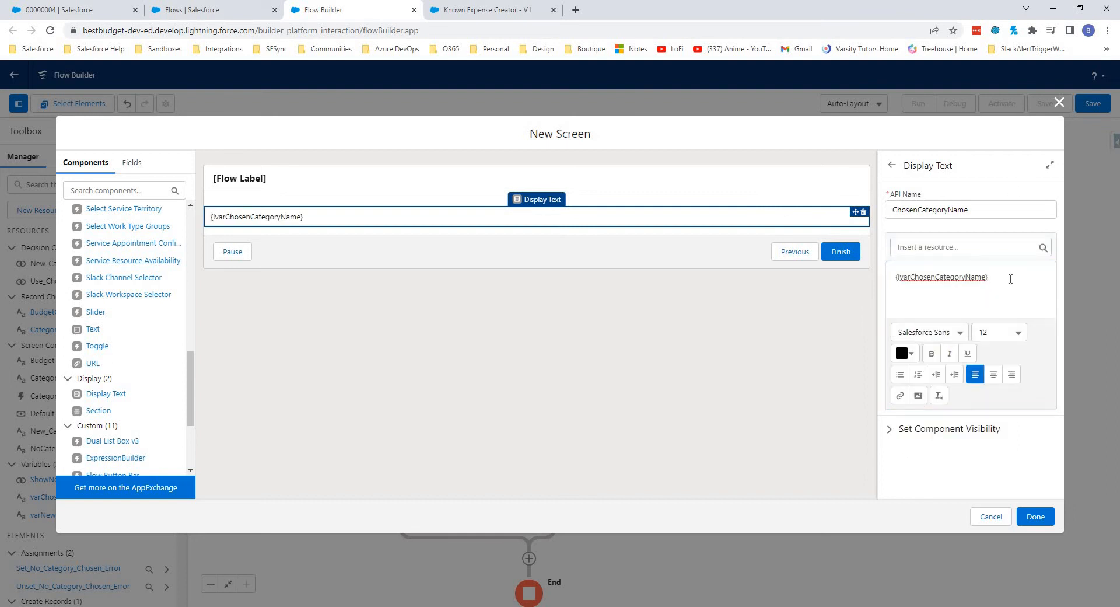
{"action": "left_click_drag", "start_coordinate": [1010, 279], "coordinate": [879, 287]}
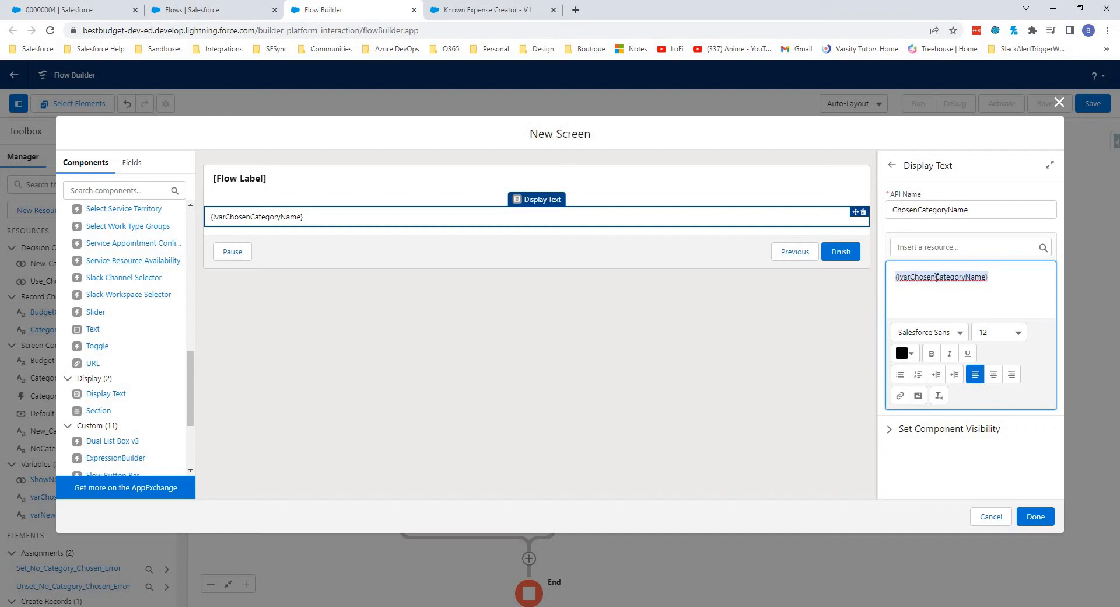
{"action": "left_click", "coordinate": [999, 275]}
Step: Add a required Text input labelled "Expense Description" below the category name display text
{"action": "left_click_drag", "start_coordinate": [121, 332], "coordinate": [264, 235]}
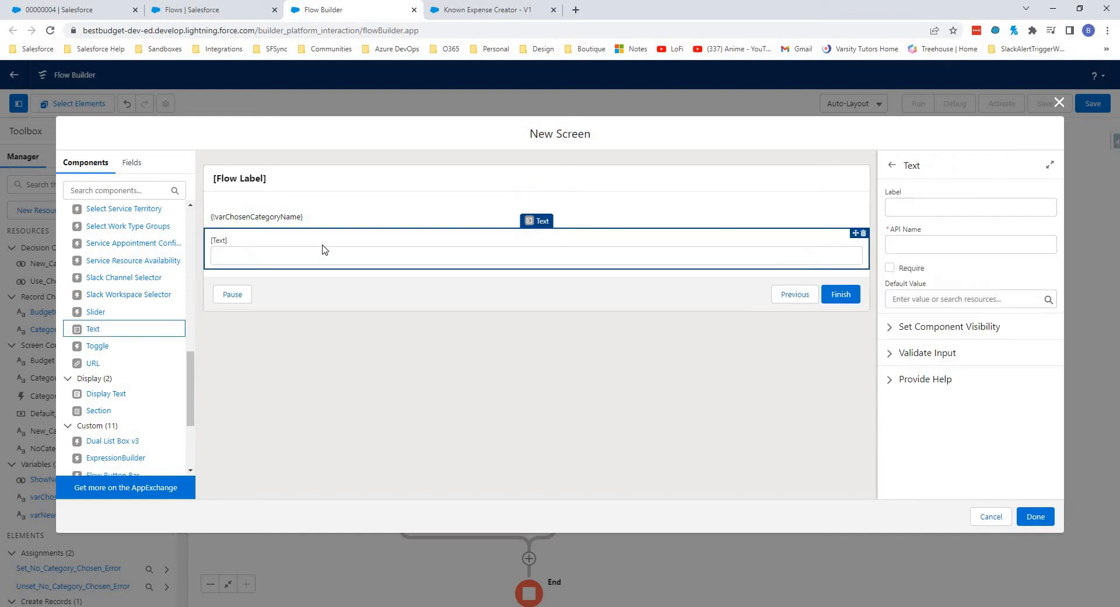
{"action": "left_click", "coordinate": [915, 208]}
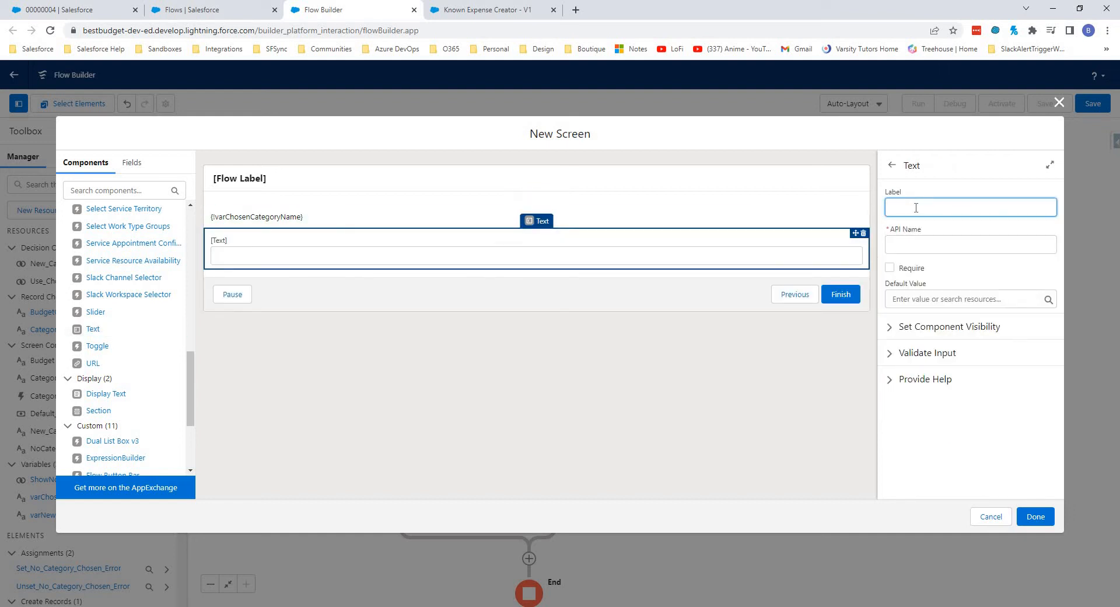
{"action": "type", "text": "Expense Description"}
{"action": "key", "text": "Tab"}
{"action": "left_click", "coordinate": [891, 269]}
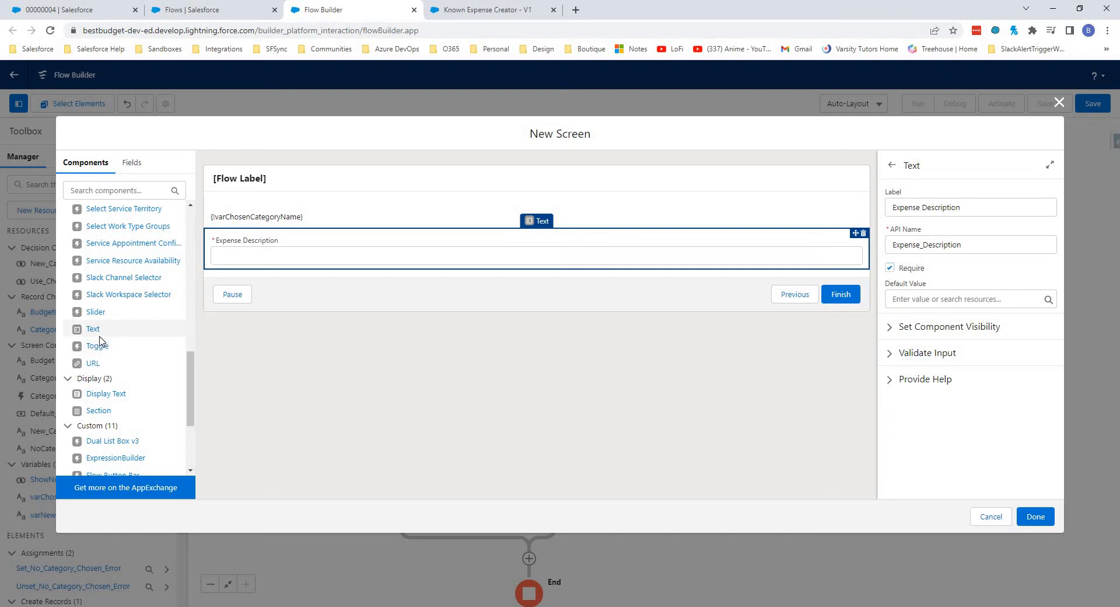
Step: Add a required Currency input labelled "Expense Amount" with 2 decimal places below Expense Description
{"action": "scroll", "coordinate": [104, 335], "scroll_direction": "up", "scroll_amount": 5}
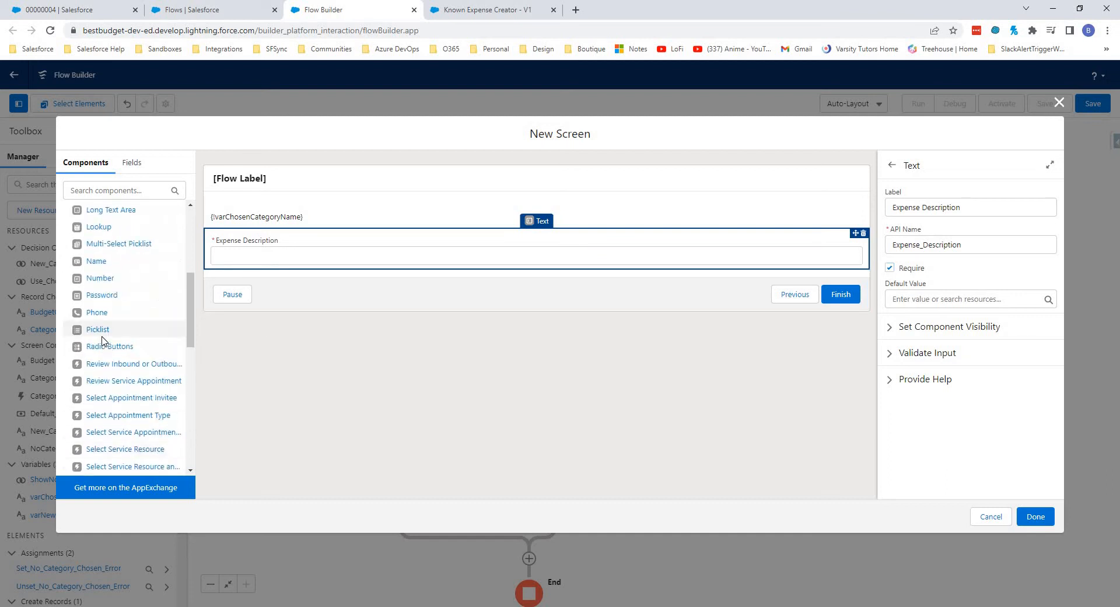
{"action": "scroll", "coordinate": [106, 327], "scroll_direction": "up", "scroll_amount": 3}
{"action": "left_click_drag", "start_coordinate": [101, 306], "coordinate": [270, 286]}
{"action": "left_click", "coordinate": [930, 199]}
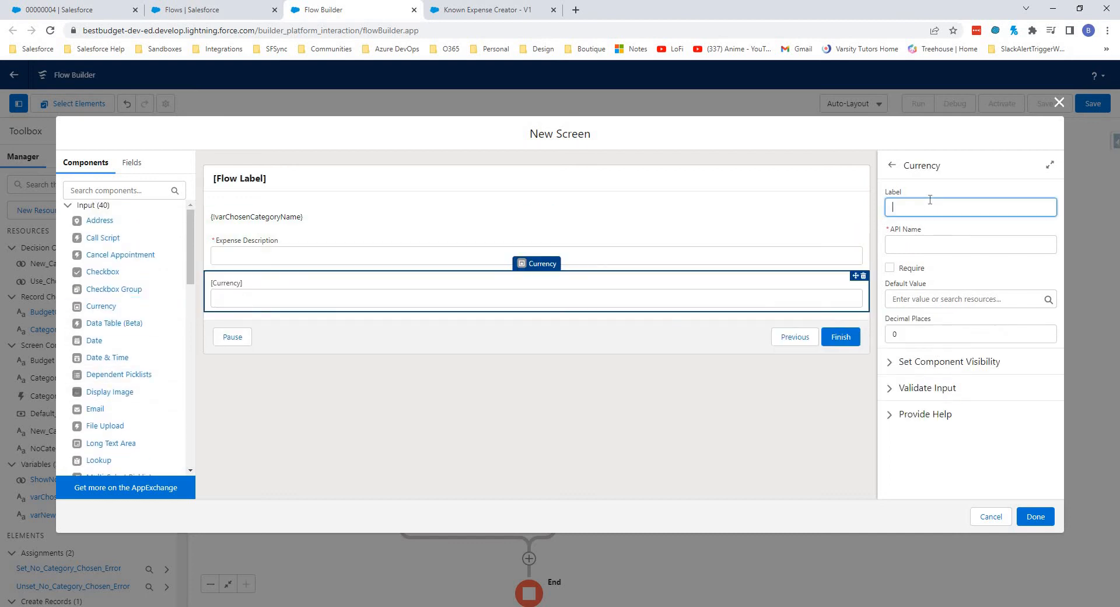
{"action": "type", "text": "Expense Amount"}
{"action": "key", "text": "Tab"}
{"action": "left_click", "coordinate": [889, 268]}
{"action": "double_click", "coordinate": [948, 334]}
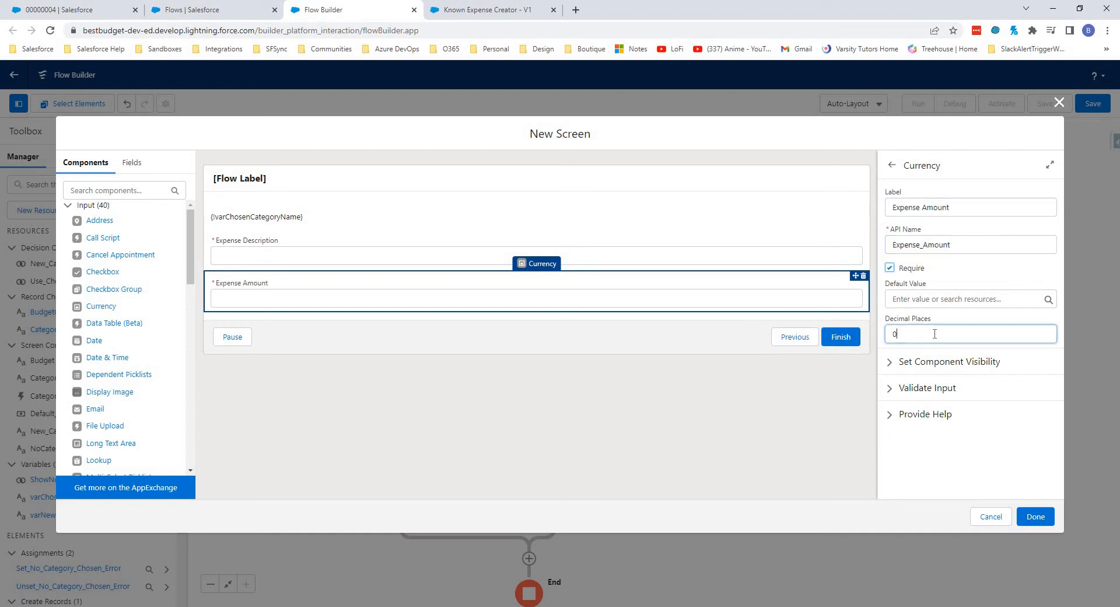
{"action": "type", "text": "2"}
{"action": "left_click", "coordinate": [979, 263]}
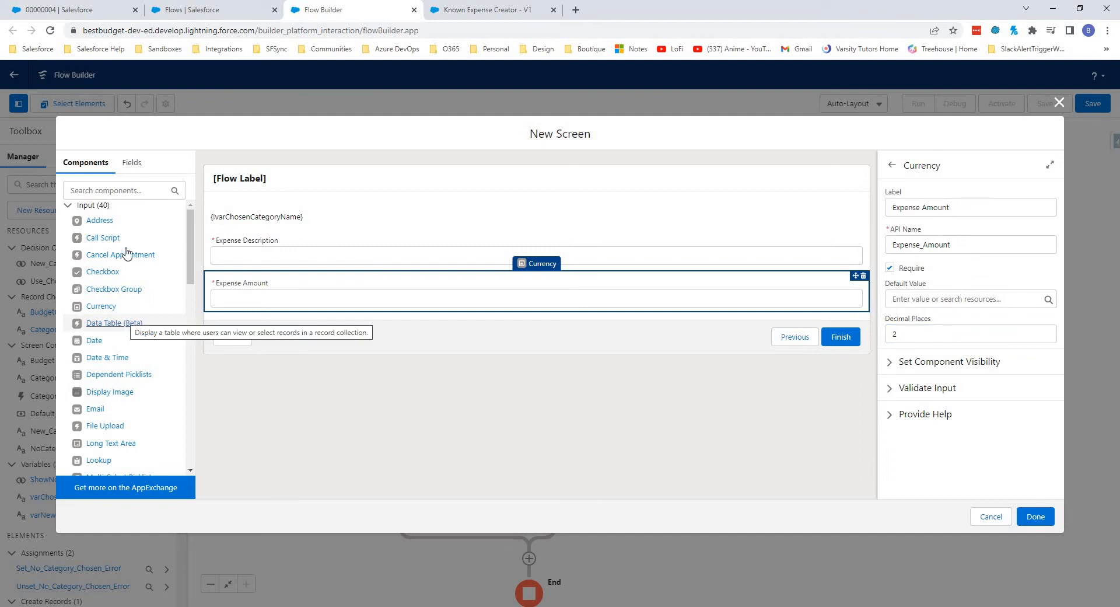
Step: Add a required Date input labelled "Expense Date" below Expense Amount
{"action": "left_click_drag", "start_coordinate": [95, 342], "coordinate": [328, 325]}
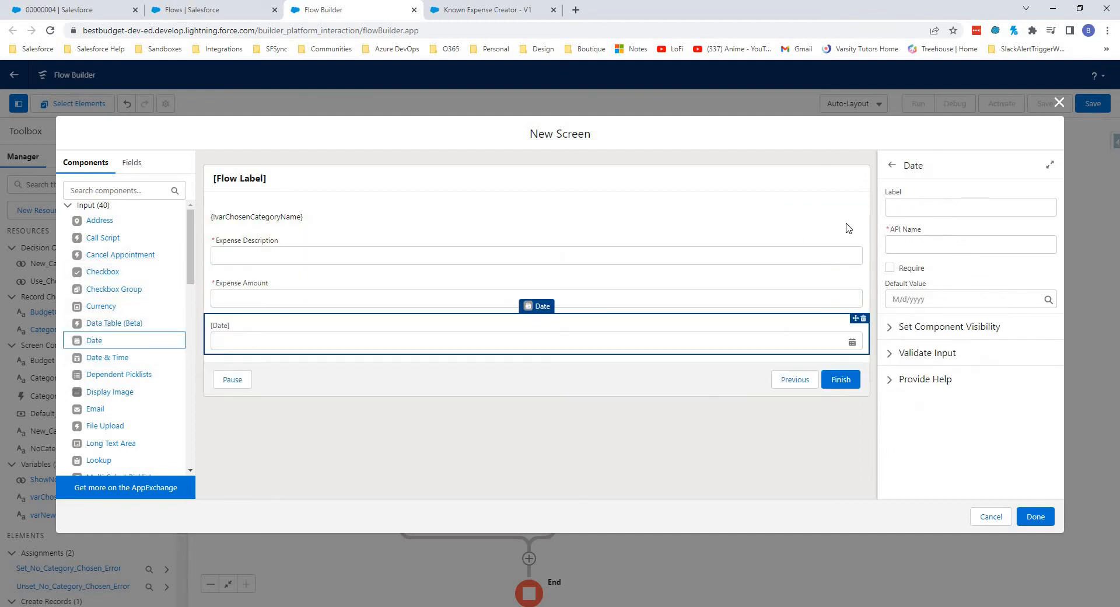
{"action": "left_click", "coordinate": [921, 207]}
{"action": "type", "text": "Expense Date"}
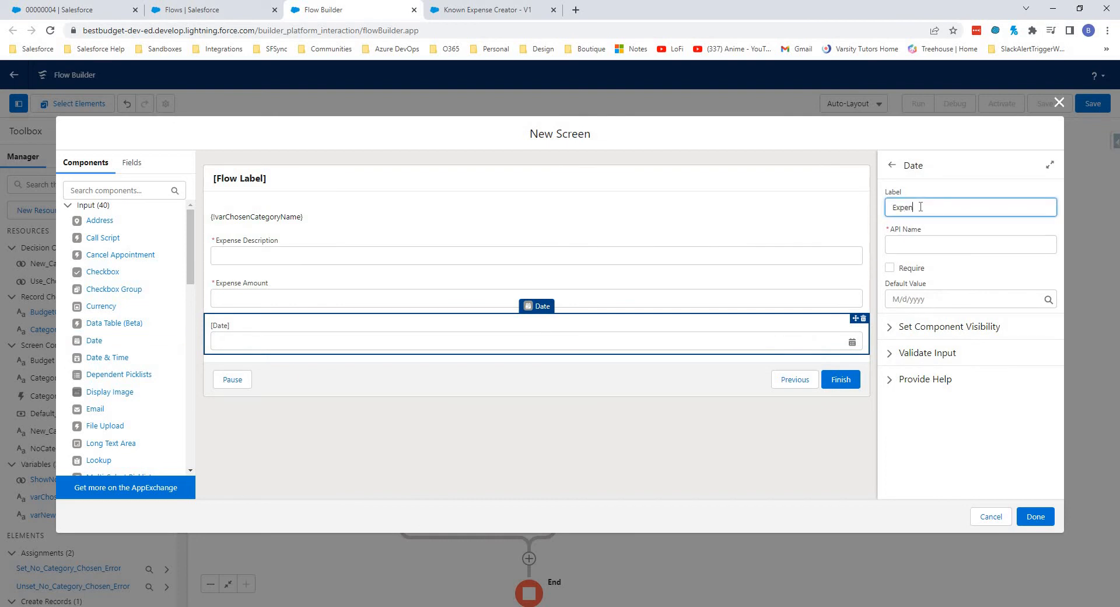
{"action": "key", "text": "Tab"}
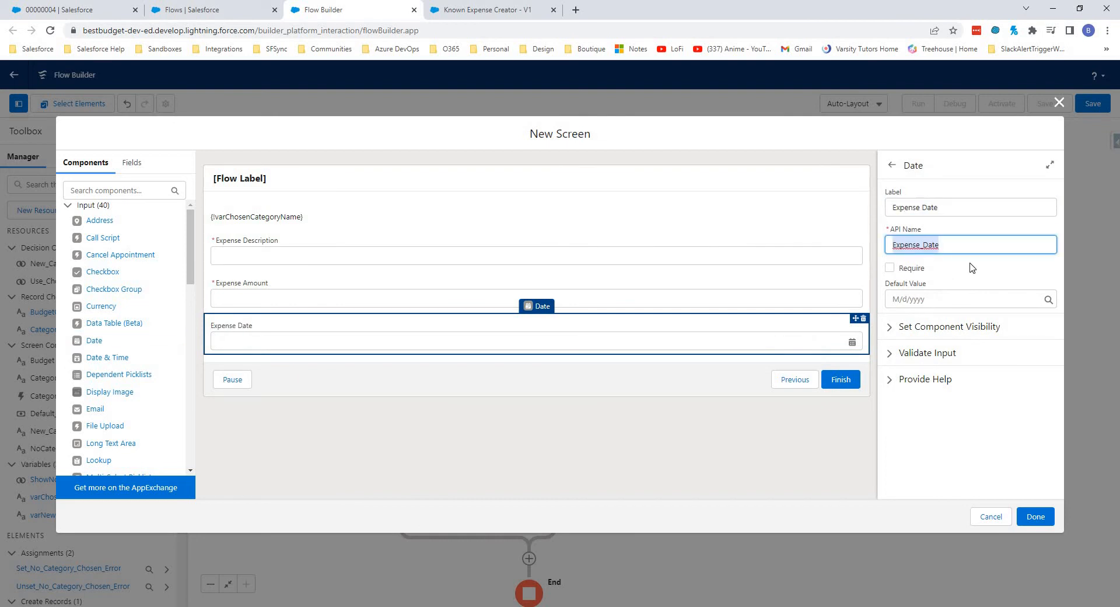
{"action": "left_click", "coordinate": [890, 270]}
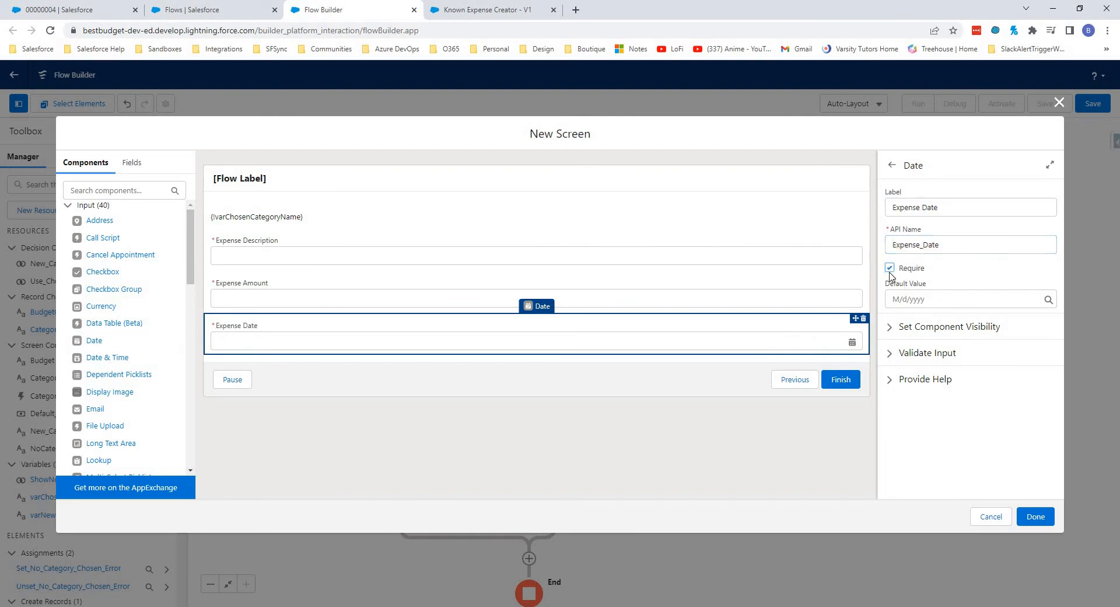
Step: Set the default value of Expense Date to $Flow.CurrentDate and confirm the Expense Details Screen
{"action": "left_click", "coordinate": [931, 299]}
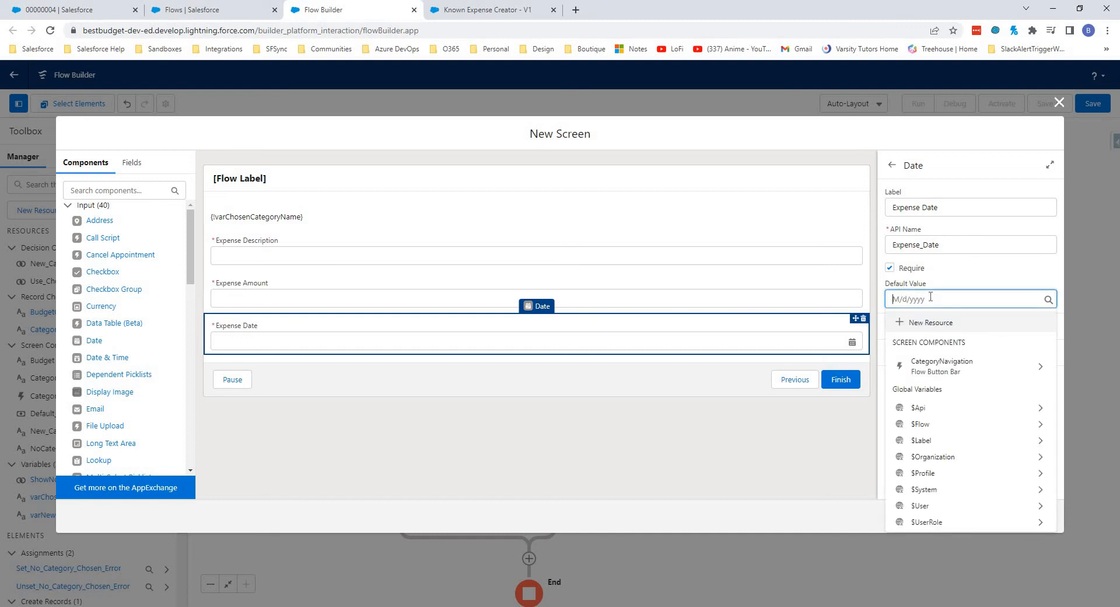
{"action": "type", "text": "flow"}
{"action": "key", "text": "Down"}
{"action": "key", "text": "Return"}
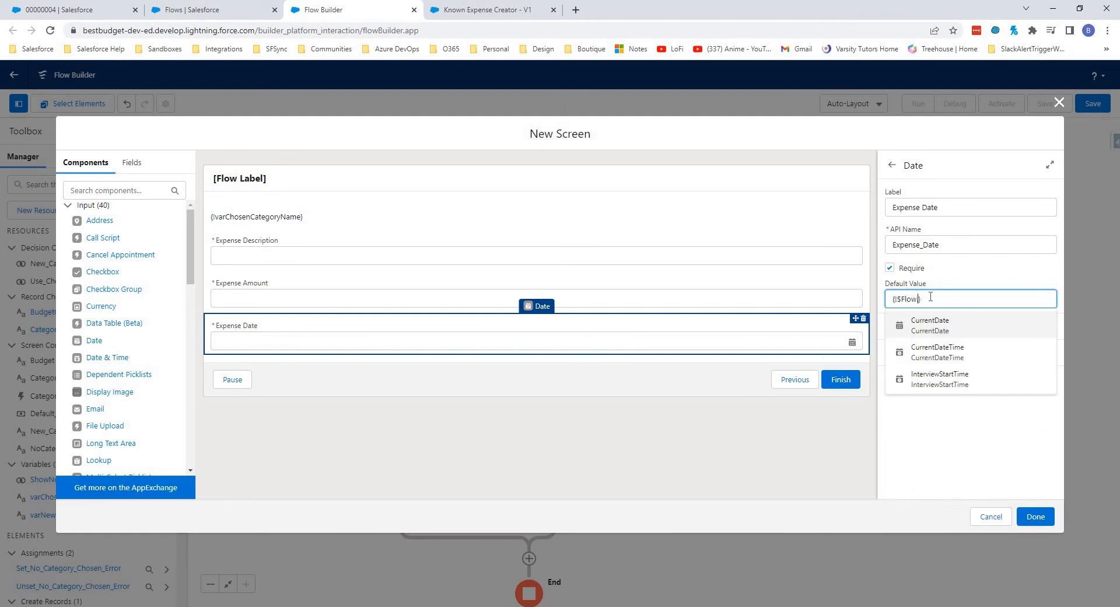
{"action": "key", "text": "Return"}
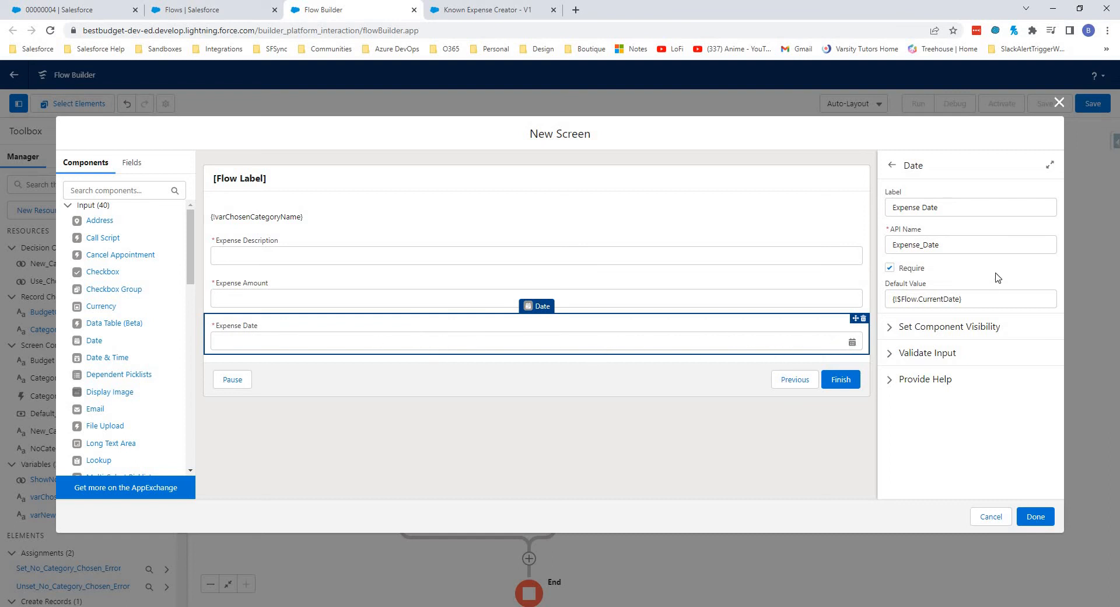
{"action": "left_click", "coordinate": [1037, 517]}
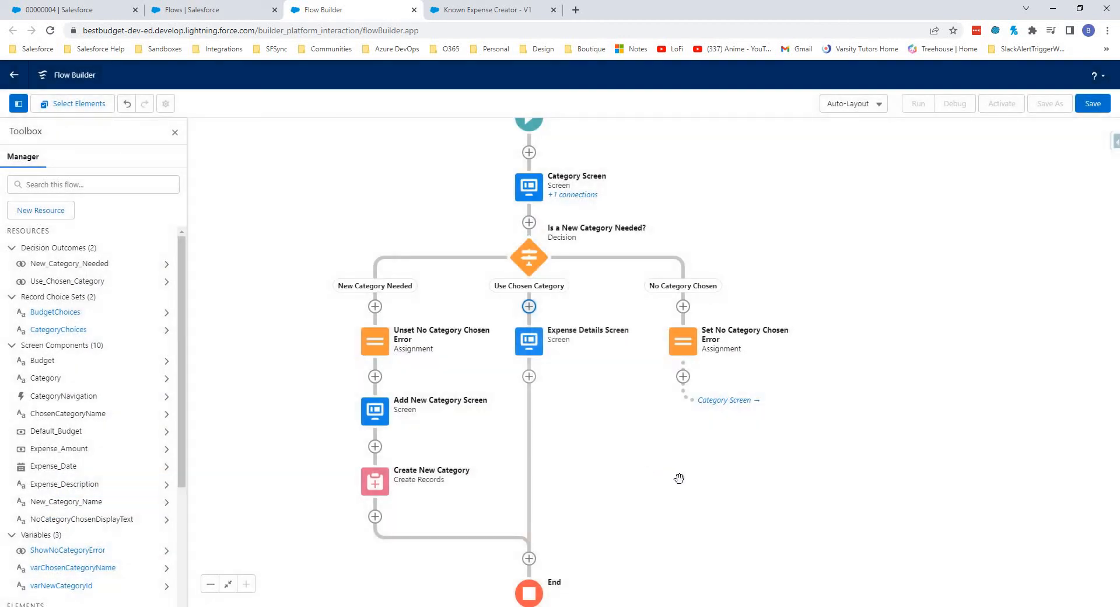
Step: Add a Get Records element labelled "Get Category Month" after the Expense Details Screen
{"action": "left_click", "coordinate": [530, 377]}
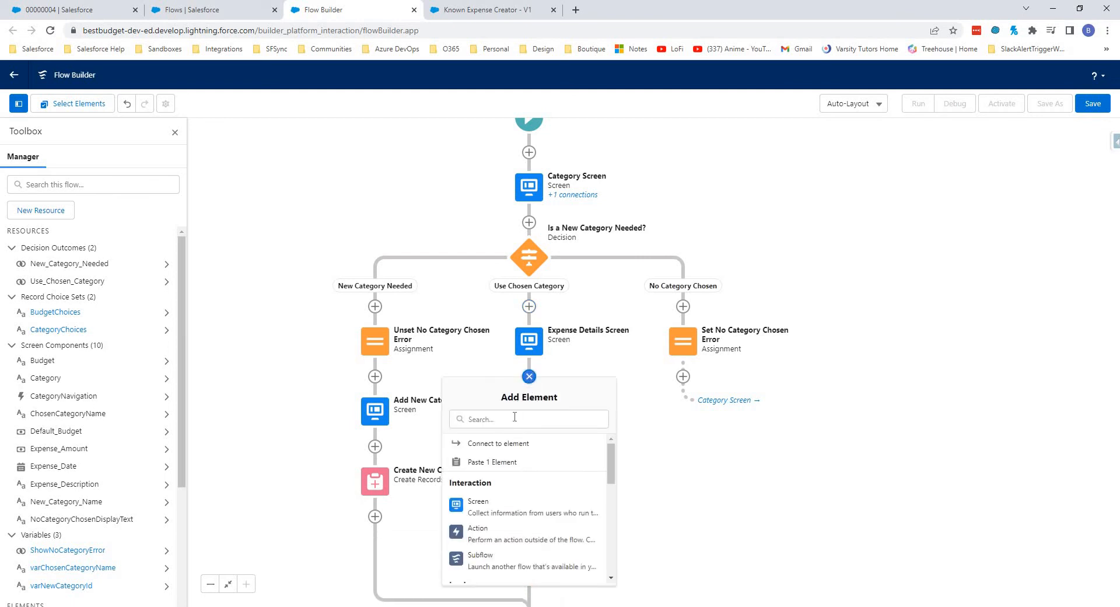
{"action": "type", "text": "get"}
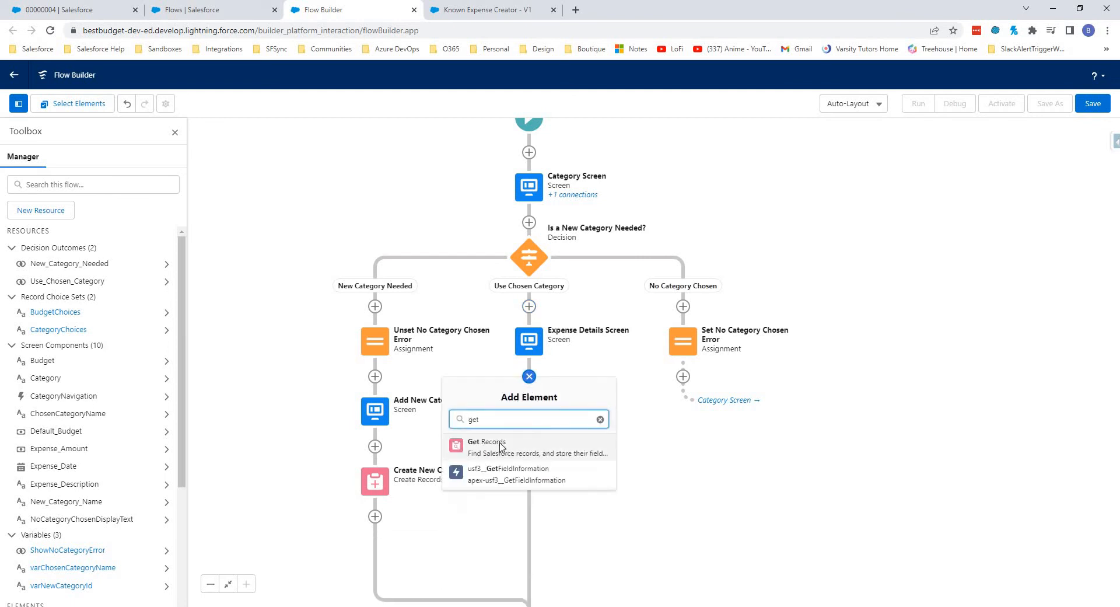
{"action": "left_click", "coordinate": [502, 447]}
{"action": "left_click", "coordinate": [430, 284]}
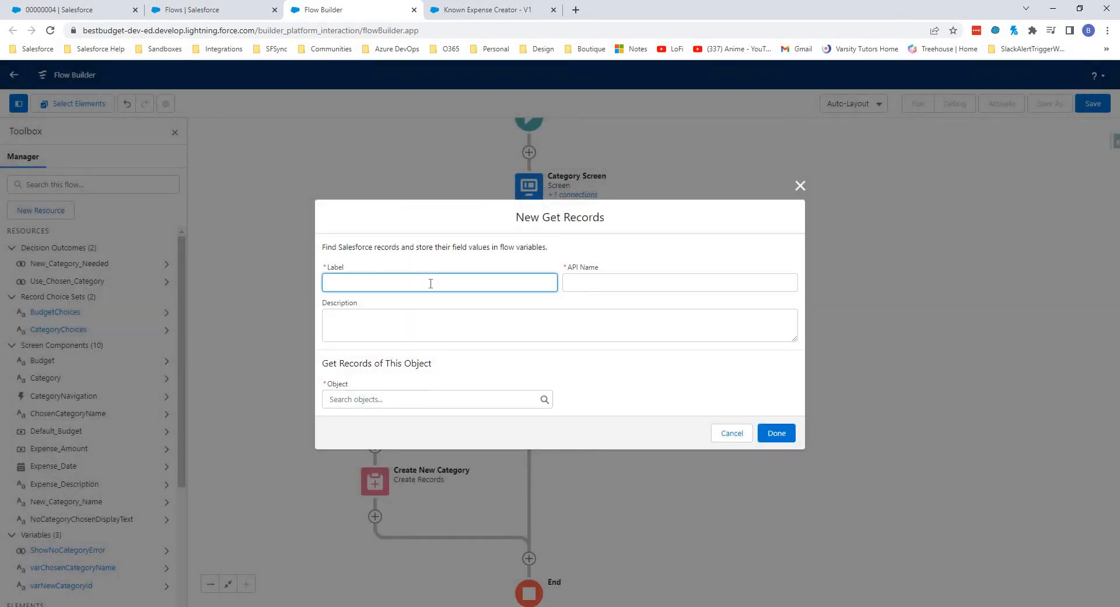
{"action": "type", "text": "Get Category Month"}
{"action": "key", "text": "Tab"}
Step: Set the object of the Get Category Month element to Category Month
{"action": "left_click", "coordinate": [412, 399]}
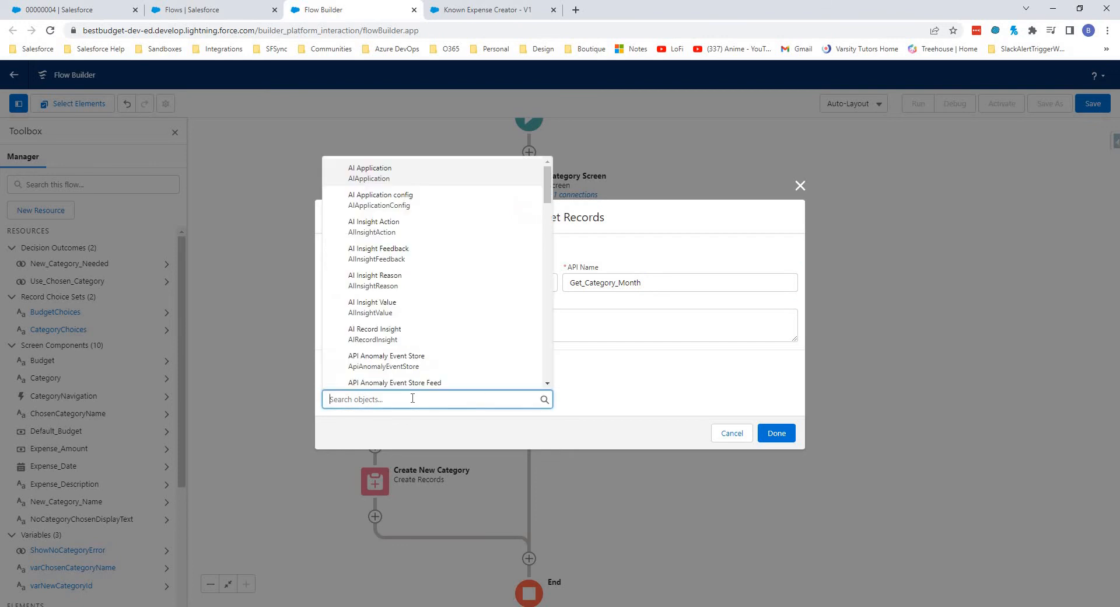
{"action": "type", "text": "cate"}
{"action": "key", "text": "Down"}
{"action": "key", "text": "Down"}
{"action": "key", "text": "Return"}
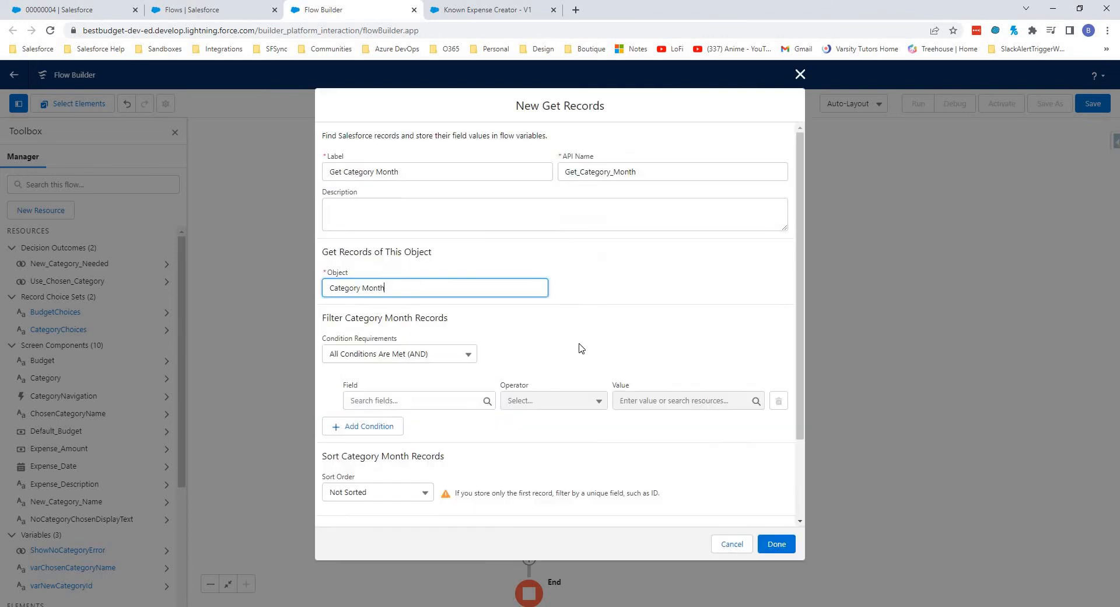
{"action": "left_click", "coordinate": [580, 348]}
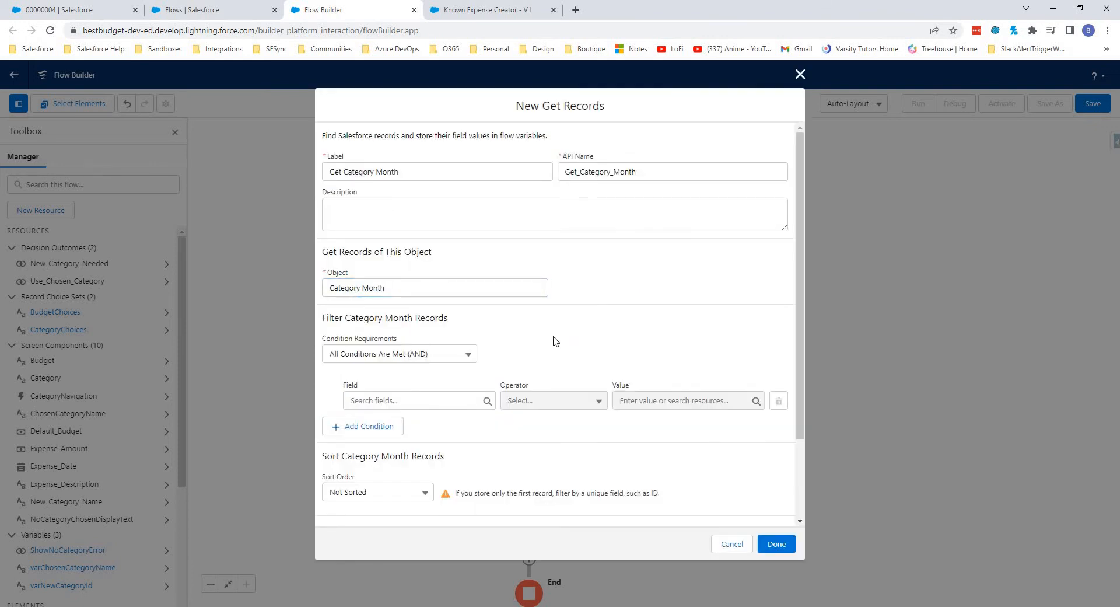
Step: Filter the Category Month records where Category__c equals the Category picklist value
{"action": "left_click", "coordinate": [420, 400]}
{"action": "type", "text": "cat"}
{"action": "left_click", "coordinate": [388, 352]}
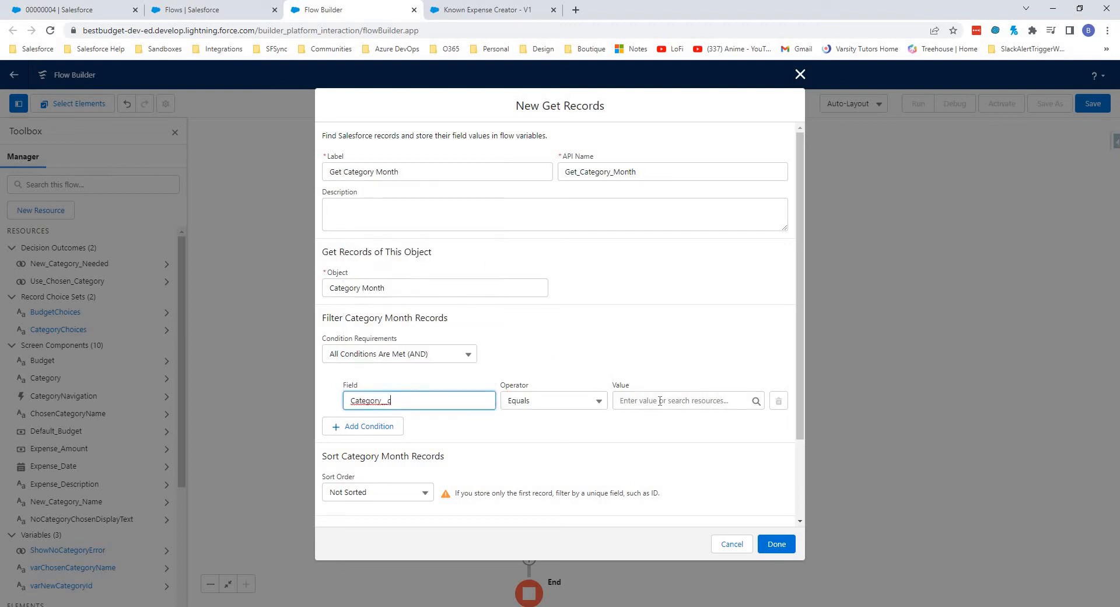
{"action": "left_click", "coordinate": [659, 400]}
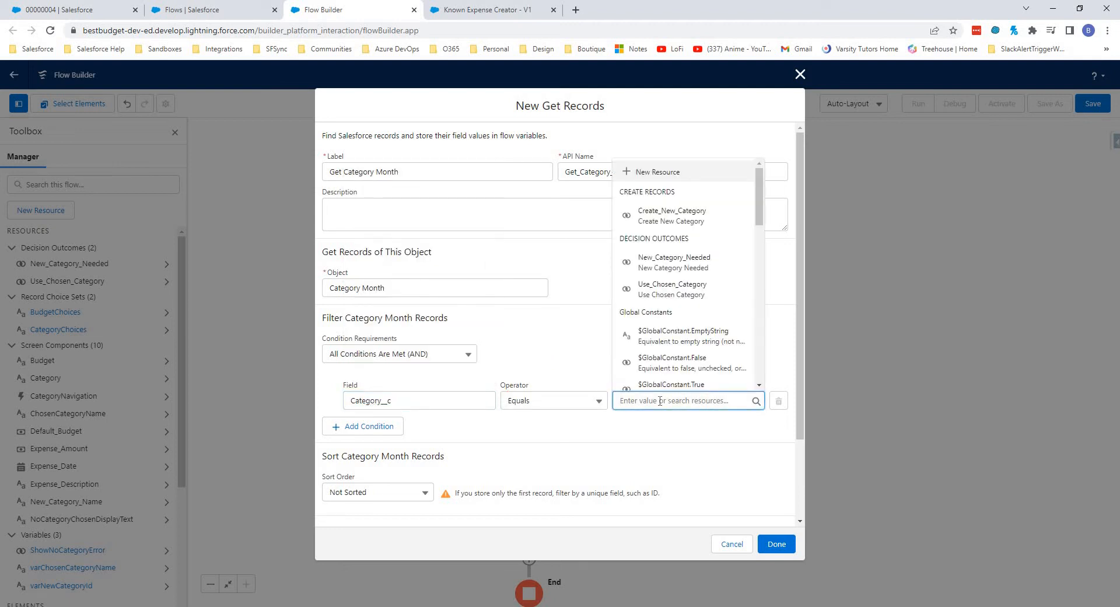
{"action": "type", "text": "cate"}
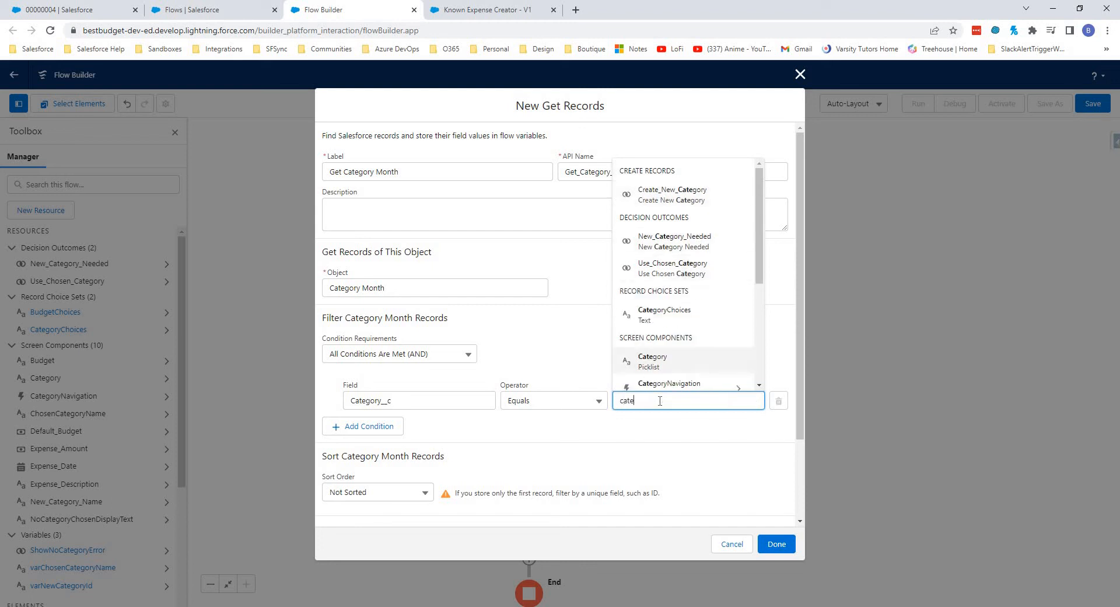
{"action": "left_click", "coordinate": [654, 361]}
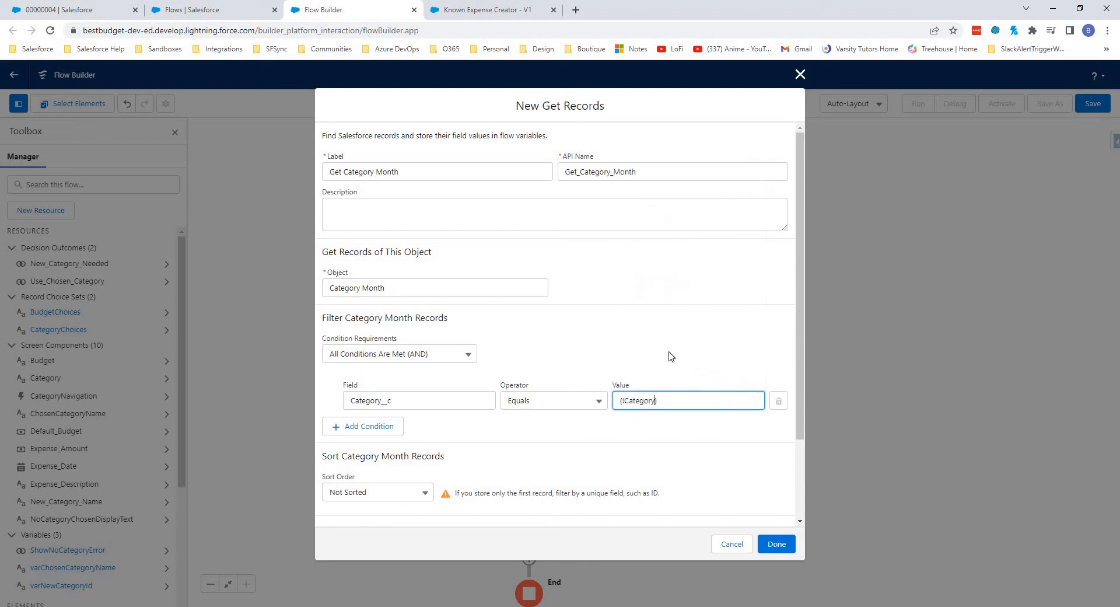
Step: Add a second filter condition on First_Day_of_Month__c with the Equals operator to the Get Category Month element
{"action": "left_click", "coordinate": [398, 427]}
{"action": "left_click", "coordinate": [411, 439]}
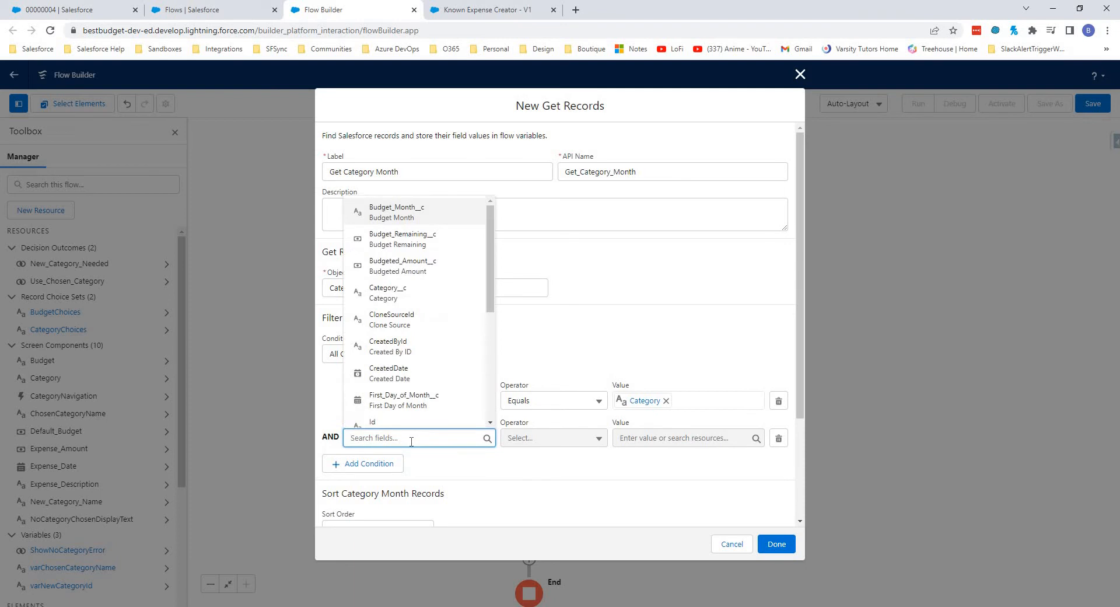
{"action": "type", "text": "fir"}
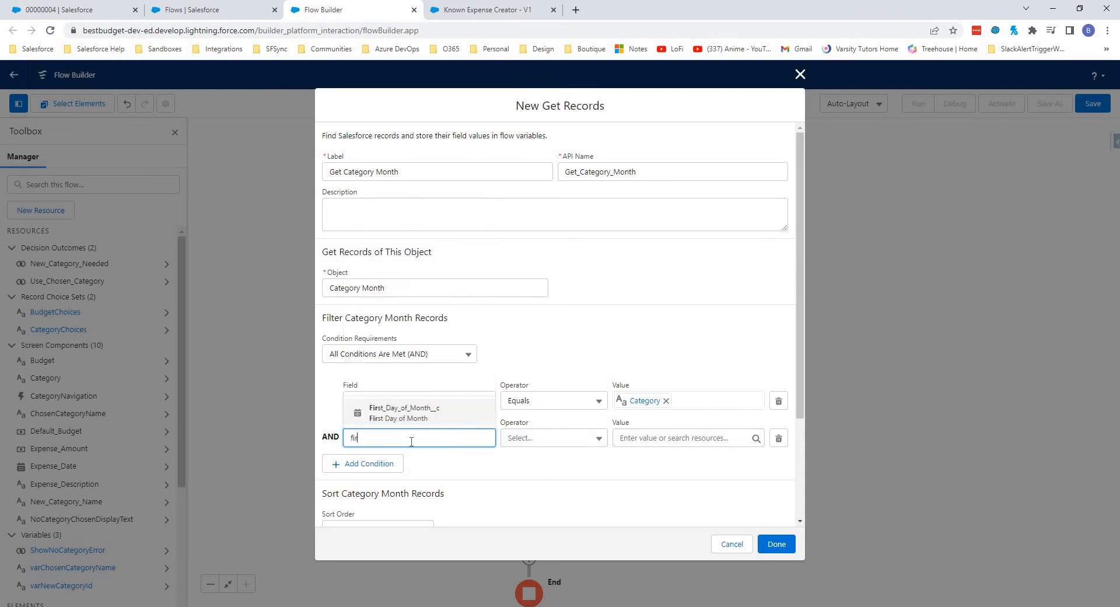
{"action": "key", "text": "Return"}
{"action": "key", "text": "Tab"}
{"action": "key", "text": "Tab"}
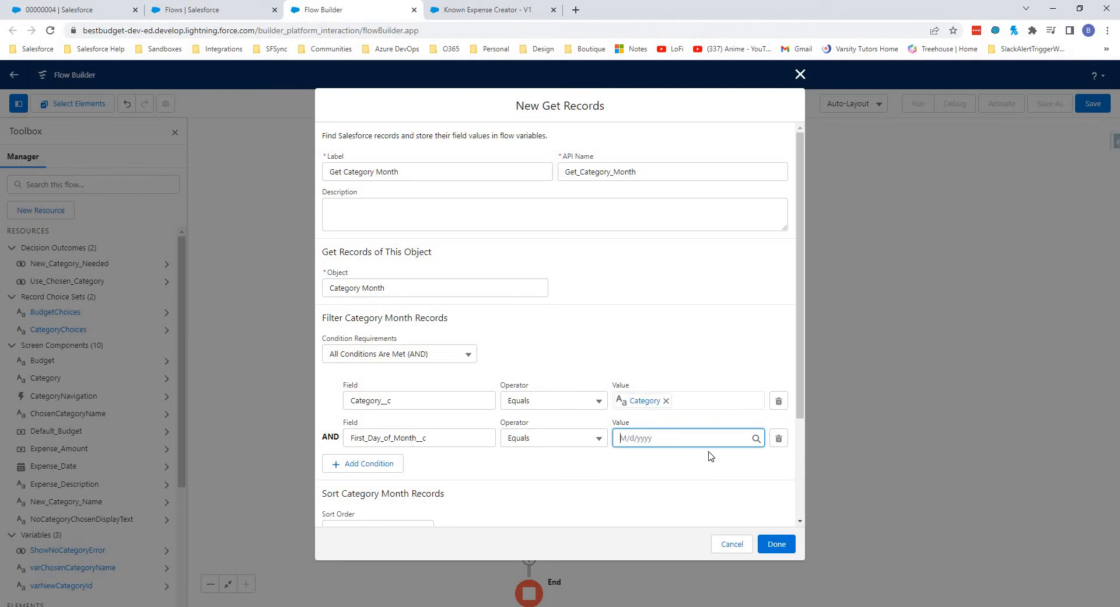
Step: Create a Formula resource named ExpenseFirstDayOfMonth with data type Date as the value of the First_Day_of_Month__c condition
{"action": "left_click", "coordinate": [675, 440]}
{"action": "left_click", "coordinate": [661, 212]}
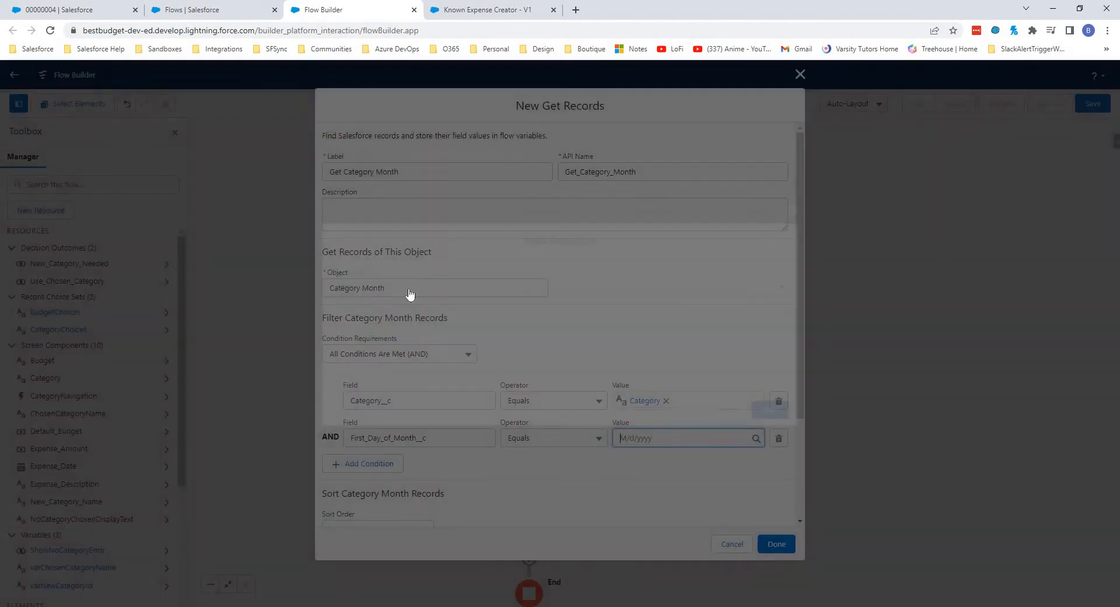
{"action": "key", "text": "Return"}
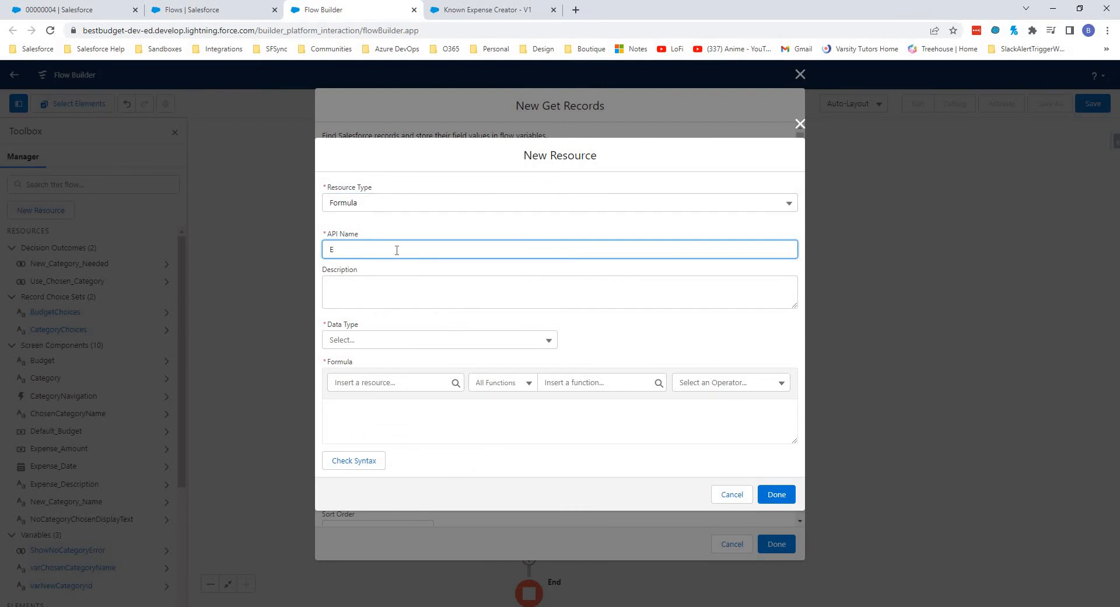
{"action": "type", "text": "ExpenseFirstDayOfMonth"}
{"action": "left_click", "coordinate": [395, 343]}
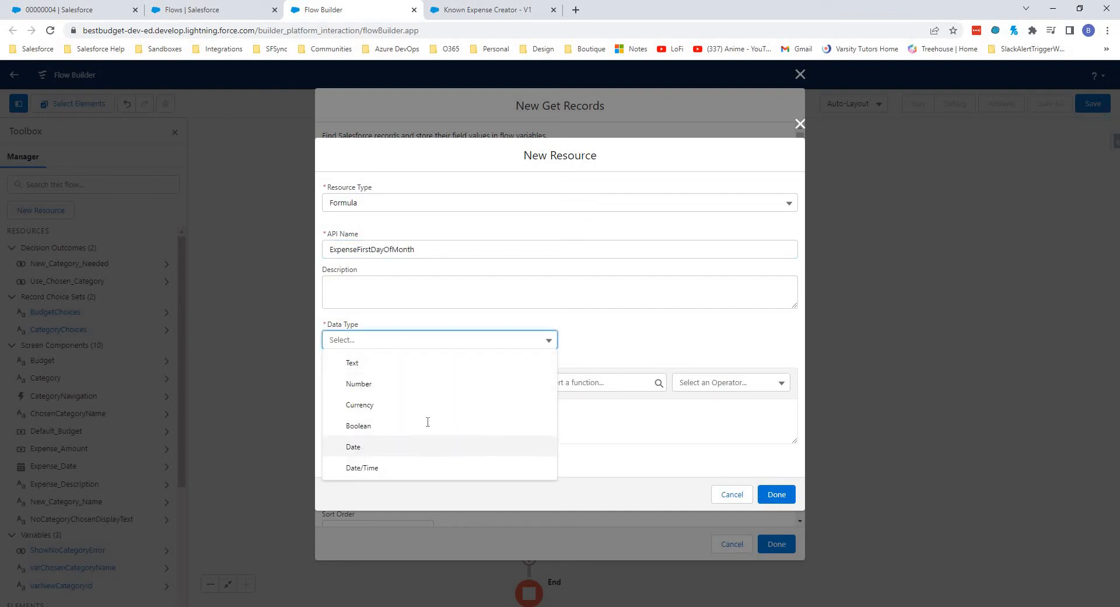
{"action": "left_click", "coordinate": [374, 447]}
Step: Insert the {!Expense_Date} resource into the ExpenseFirstDayOfMonth formula
{"action": "left_click", "coordinate": [470, 423]}
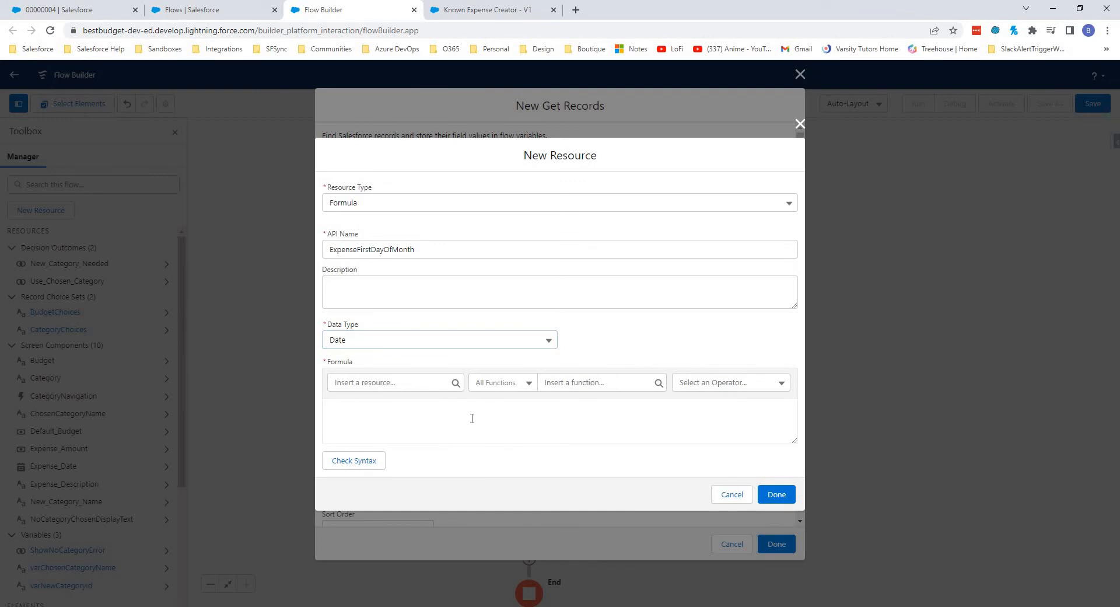
{"action": "left_click", "coordinate": [472, 418]}
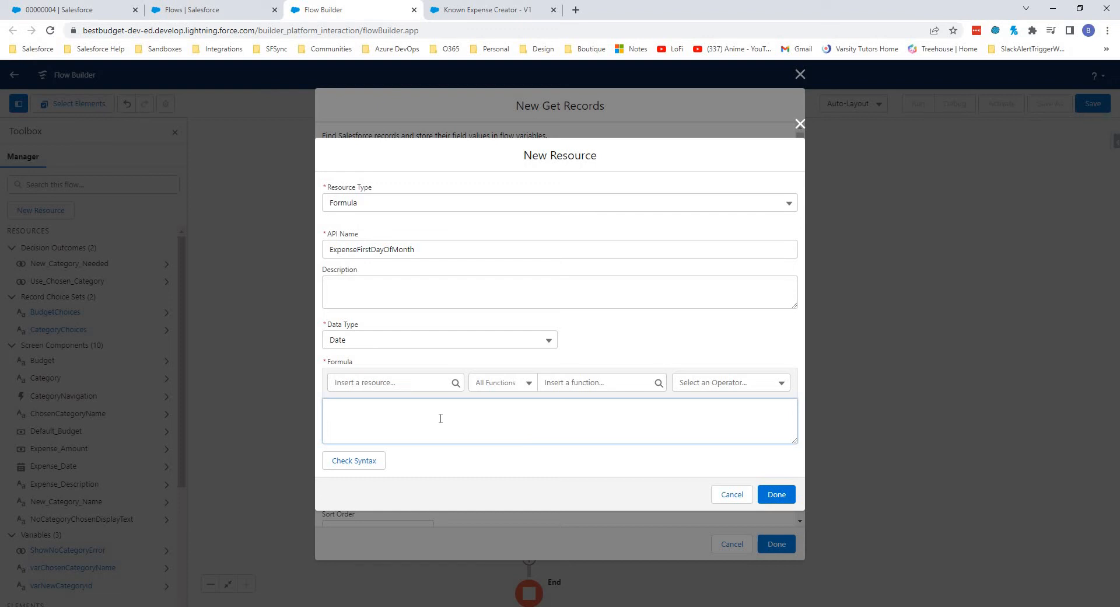
{"action": "left_click", "coordinate": [389, 386]}
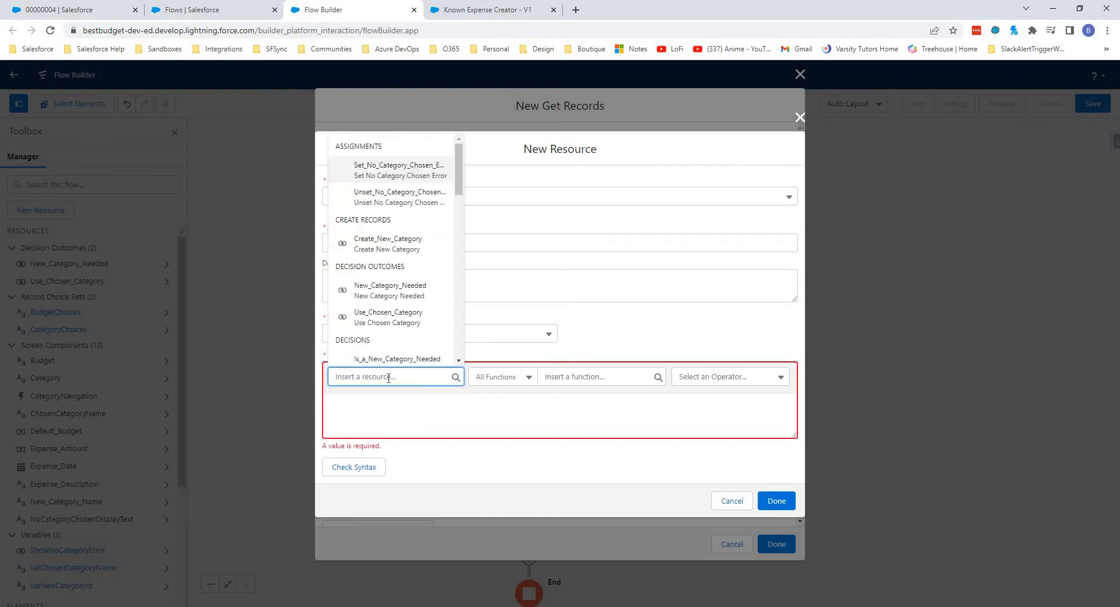
{"action": "type", "text": "exp"}
{"action": "key", "text": "Down"}
{"action": "key", "text": "Return"}
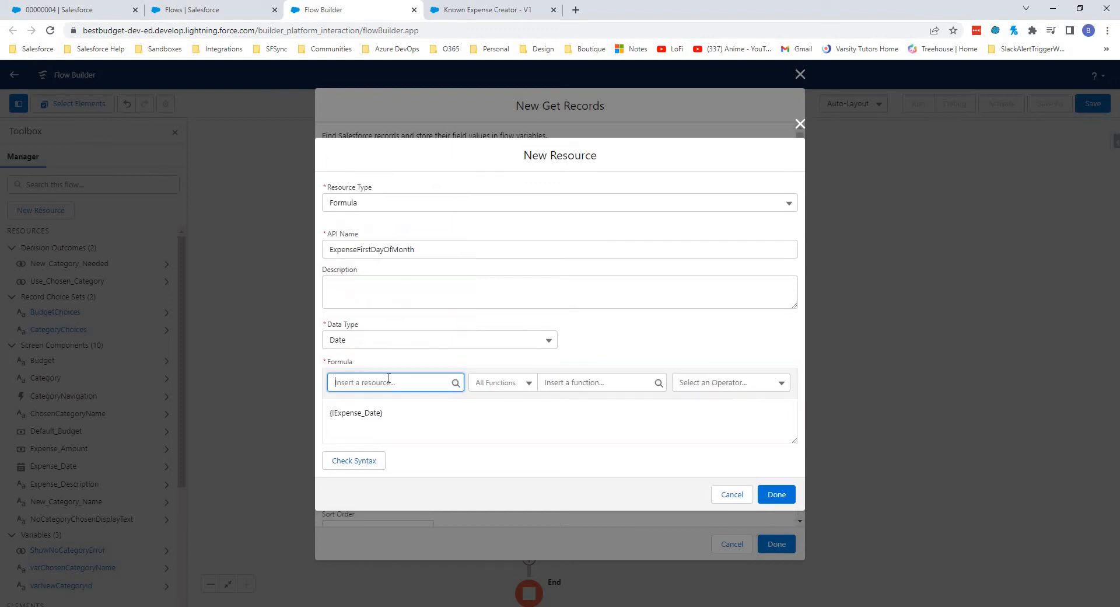
Step: Extend the formula to subtract DAY({!Expense_Date}) from {!Expense_Date}
{"action": "left_click", "coordinate": [423, 415]}
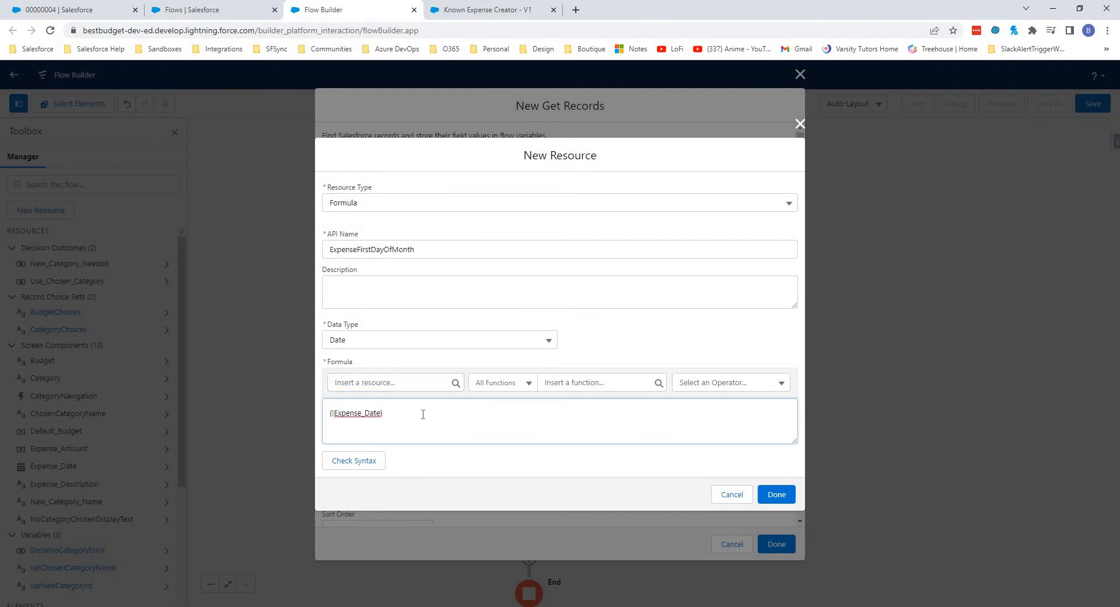
{"action": "left_click", "coordinate": [604, 384]}
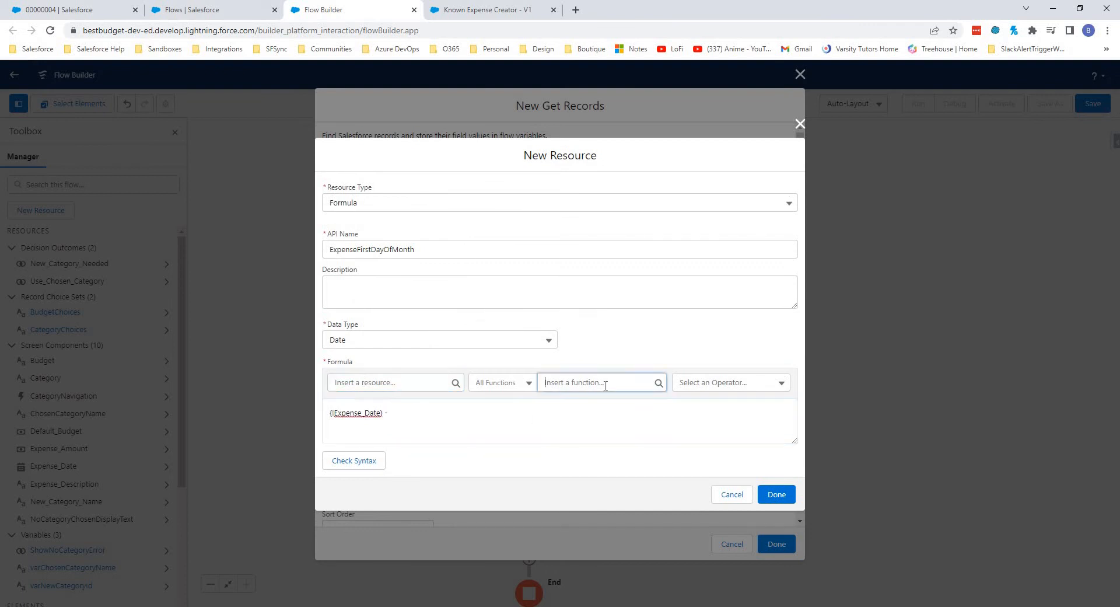
{"action": "type", "text": "da"}
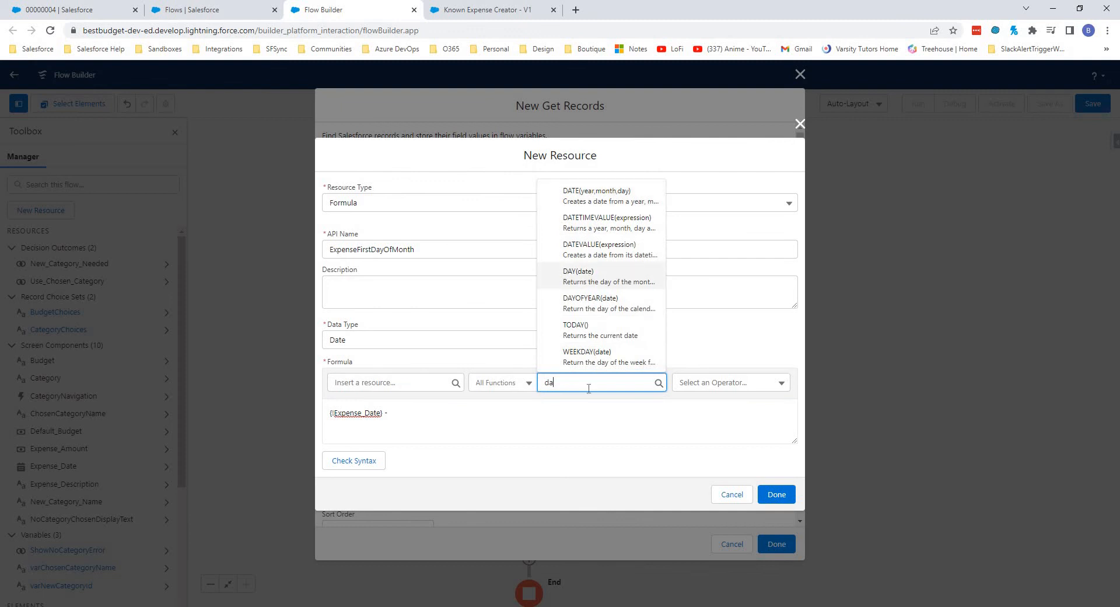
{"action": "left_click", "coordinate": [584, 276]}
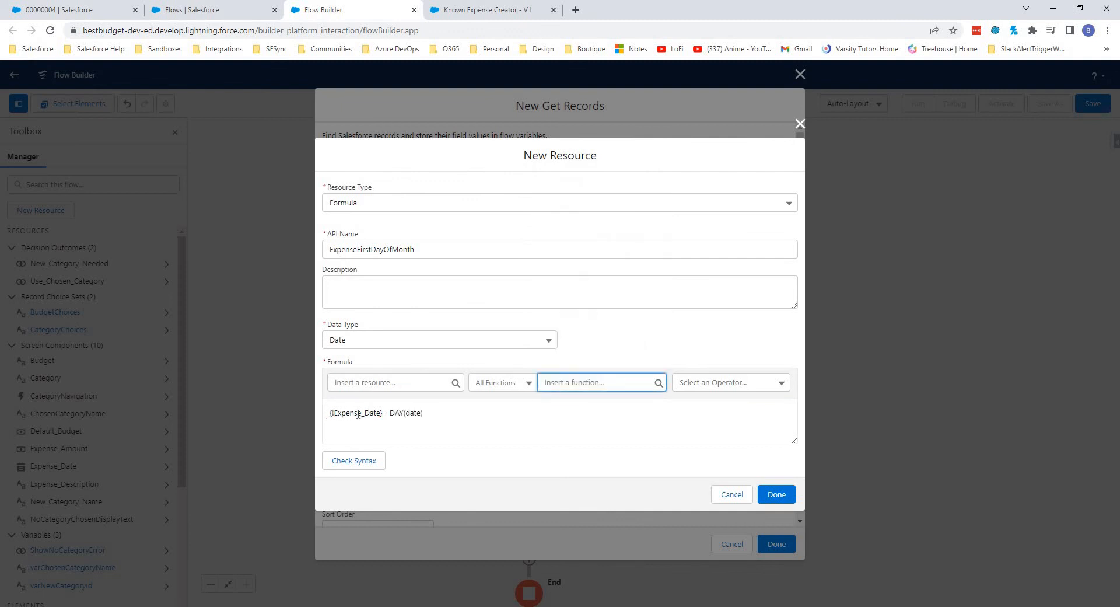
{"action": "left_click_drag", "start_coordinate": [331, 414], "coordinate": [385, 417]}
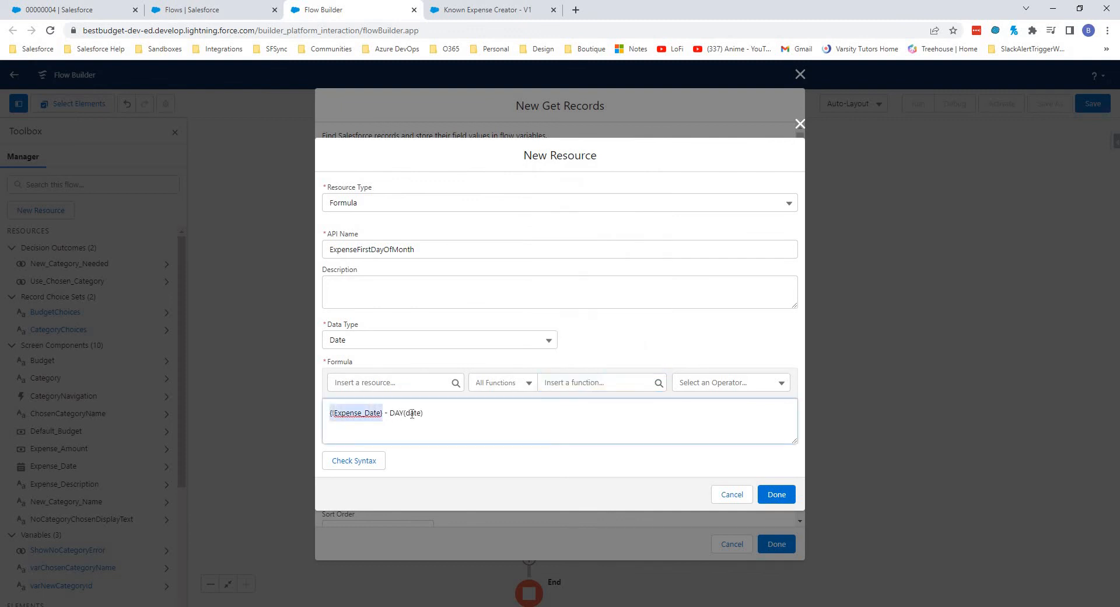
{"action": "key", "text": "ctrl+c"}
{"action": "double_click", "coordinate": [412, 414]}
{"action": "key", "text": "ctrl+v"}
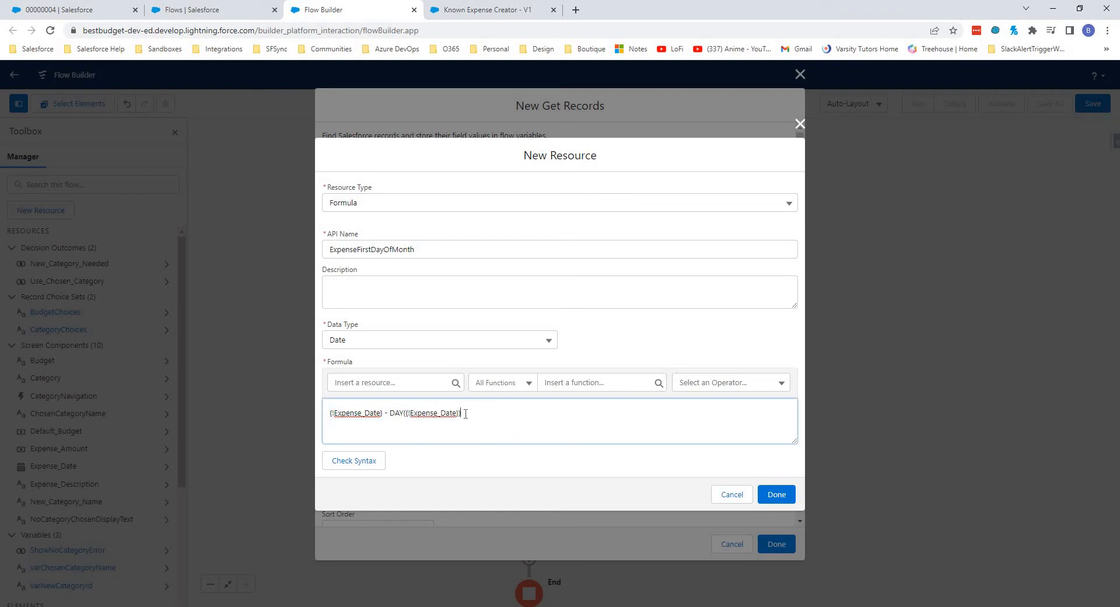
Step: Finish the date formula with + 1, check its syntax, and confirm both the formula and the Get Category Month element
{"action": "type", "text": "+ 1"}
{"action": "left_click", "coordinate": [370, 460]}
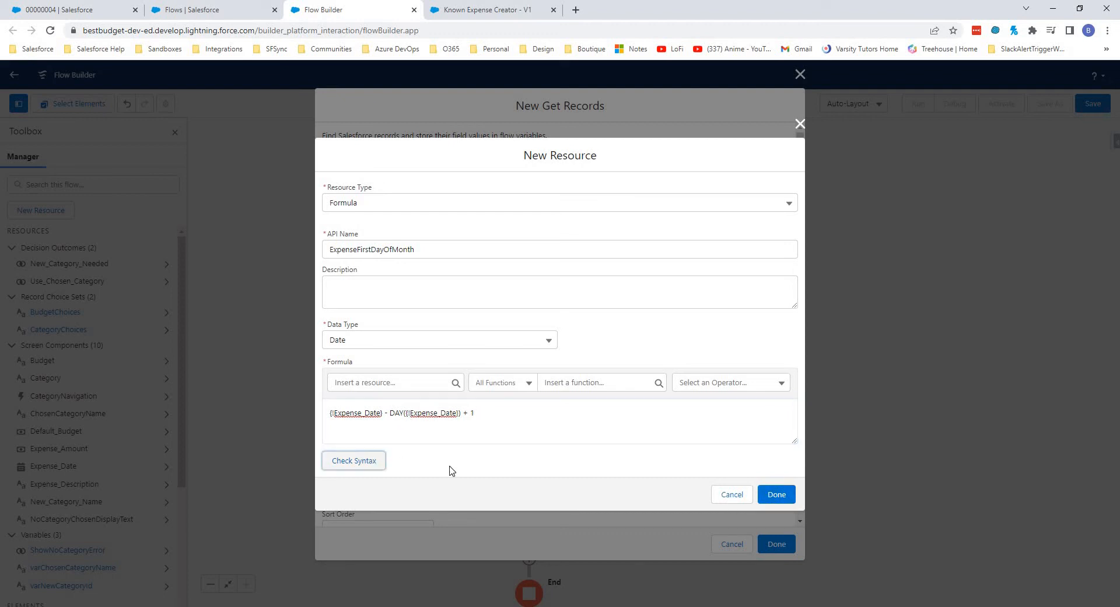
{"action": "left_click", "coordinate": [776, 495]}
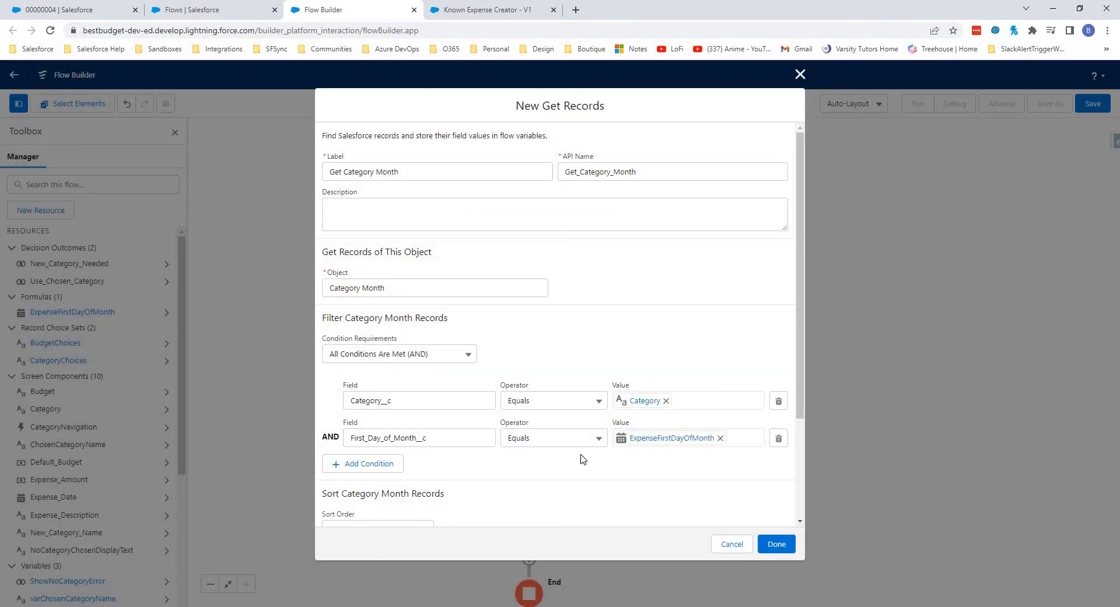
{"action": "scroll", "coordinate": [573, 455], "scroll_direction": "down", "scroll_amount": 2}
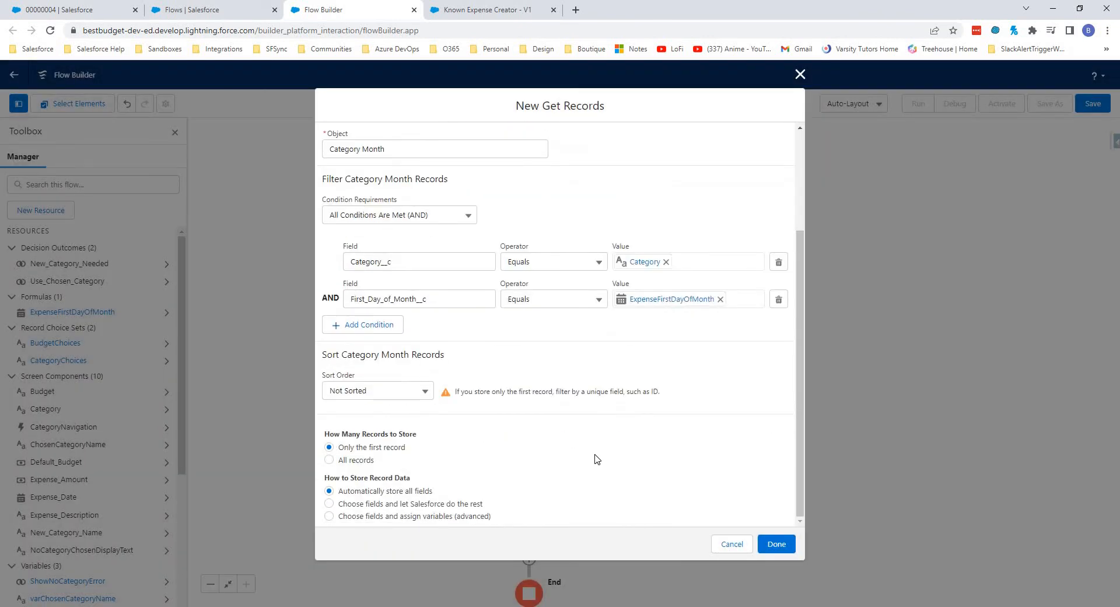
{"action": "left_click", "coordinate": [776, 544]}
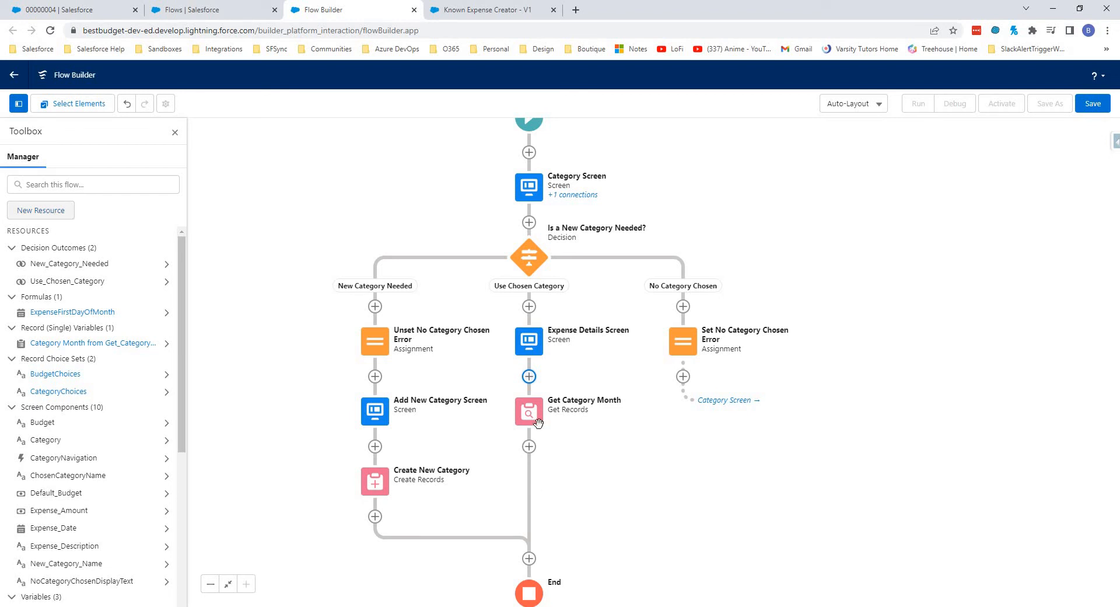
Step: Create another Formula resource named ProposedNewSpentAmount with data type Currency
{"action": "left_click", "coordinate": [47, 213]}
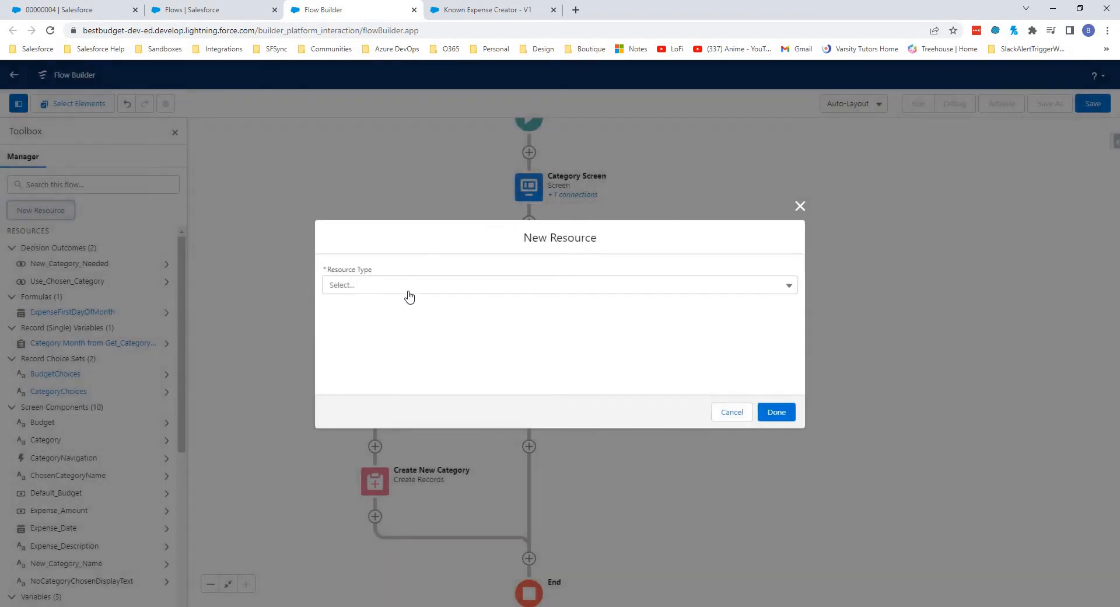
{"action": "left_click", "coordinate": [407, 289]}
{"action": "left_click", "coordinate": [383, 365]}
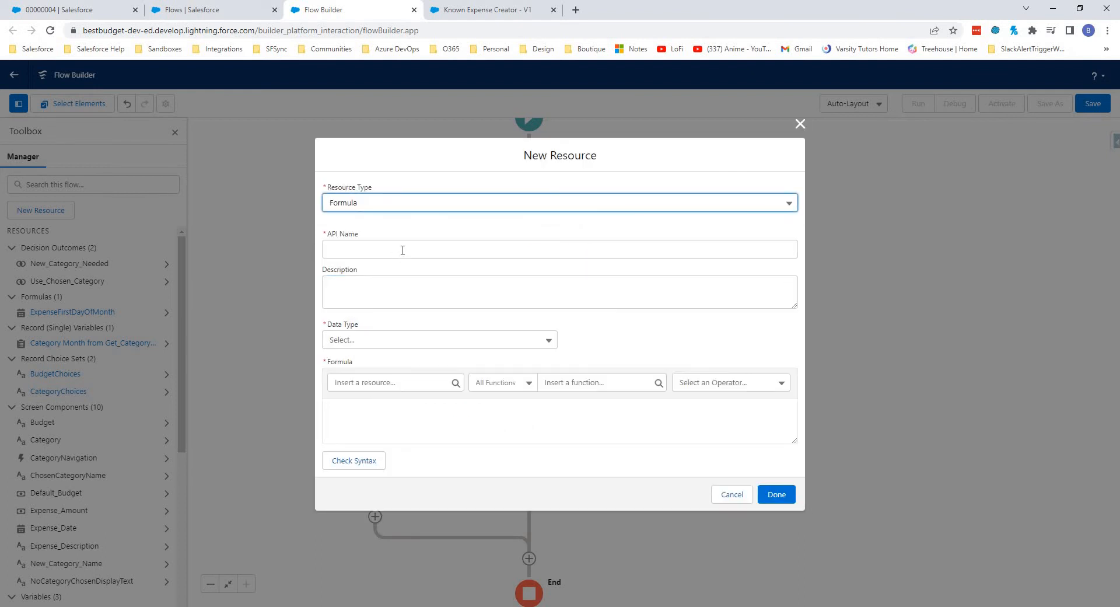
{"action": "left_click", "coordinate": [403, 250]}
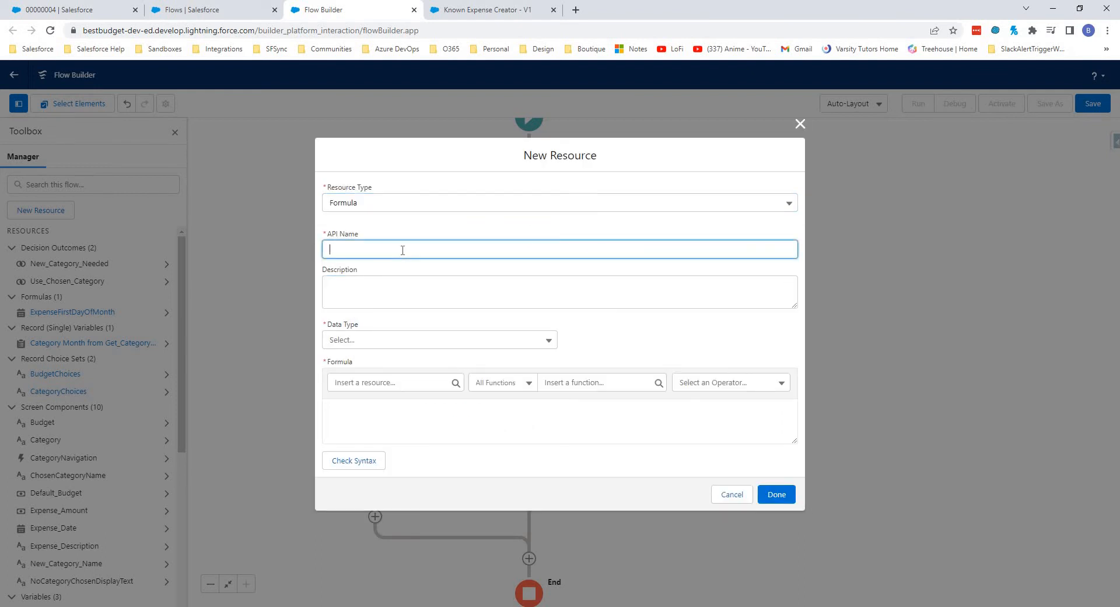
{"action": "type", "text": "Proposed NewSpentAmount"}
{"action": "key", "text": "Tab"}
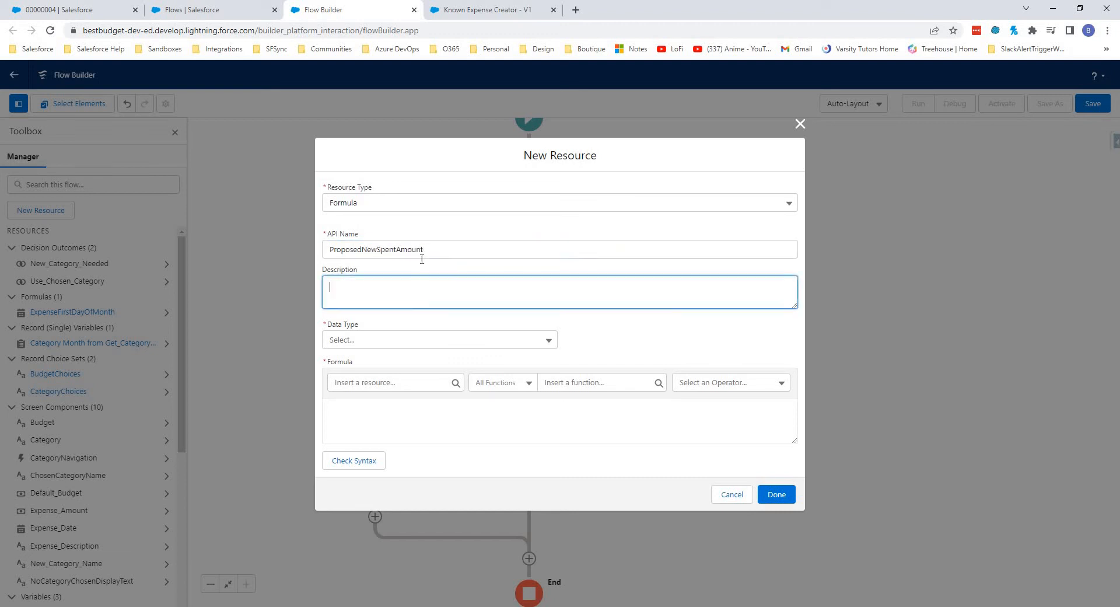
{"action": "left_click", "coordinate": [437, 340]}
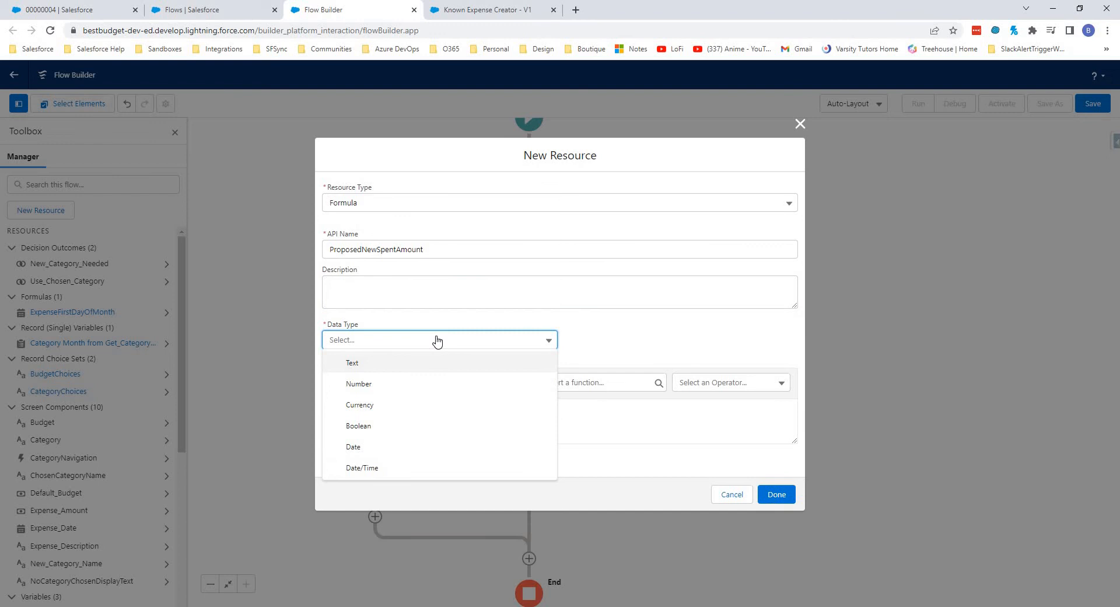
{"action": "left_click", "coordinate": [366, 407]}
{"action": "left_click", "coordinate": [546, 342]}
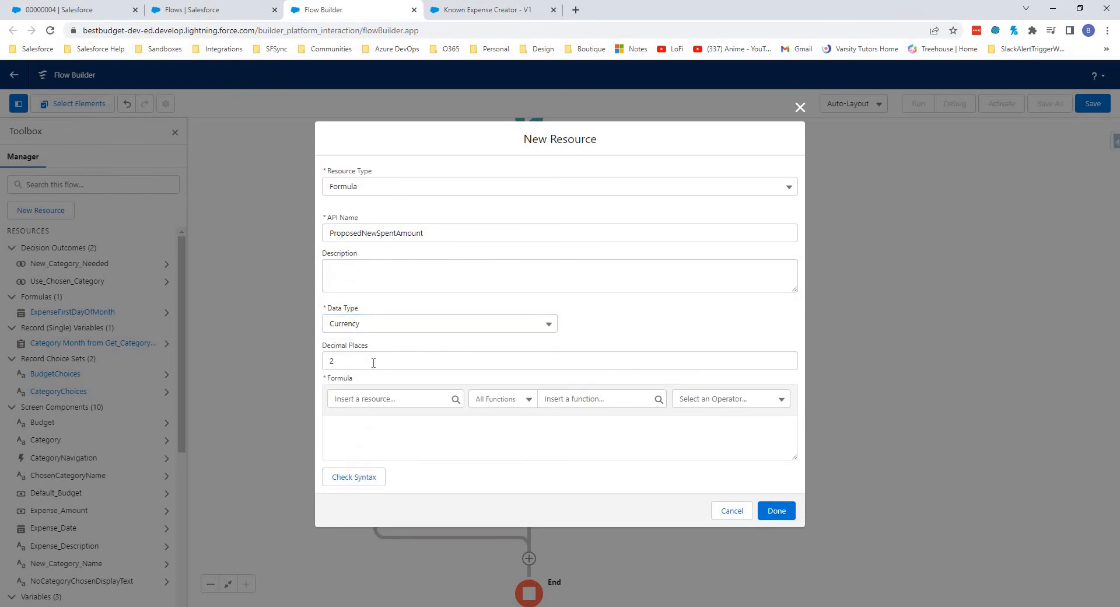
Step: Insert the Spent_Amount__c field of the Get_Category_Month record into the ProposedNewSpentAmount formula
{"action": "left_click", "coordinate": [422, 439]}
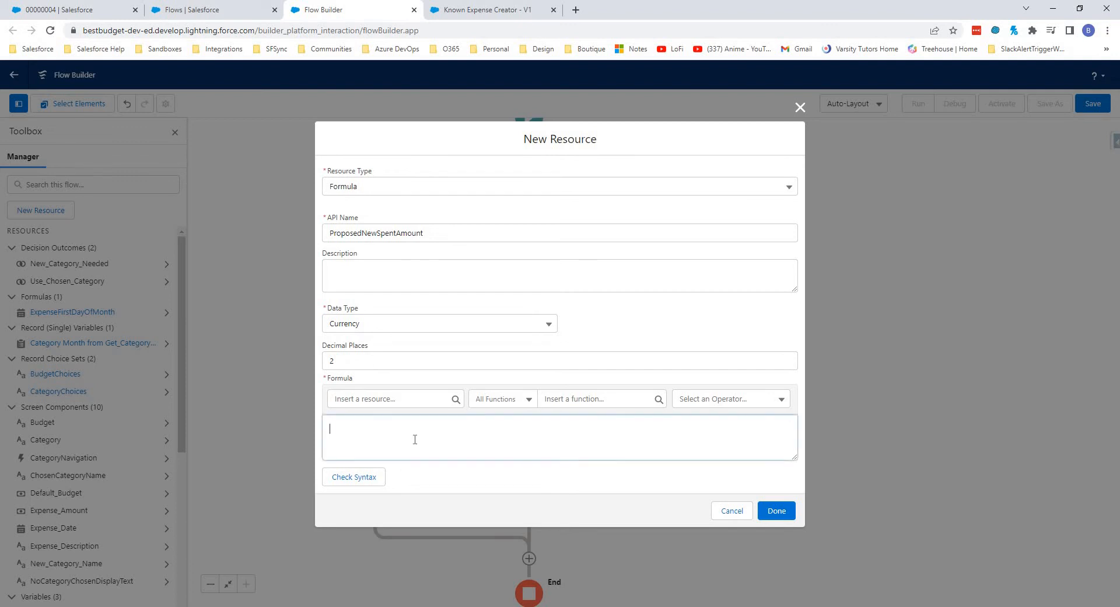
{"action": "left_click", "coordinate": [370, 400]}
{"action": "type", "text": "get"}
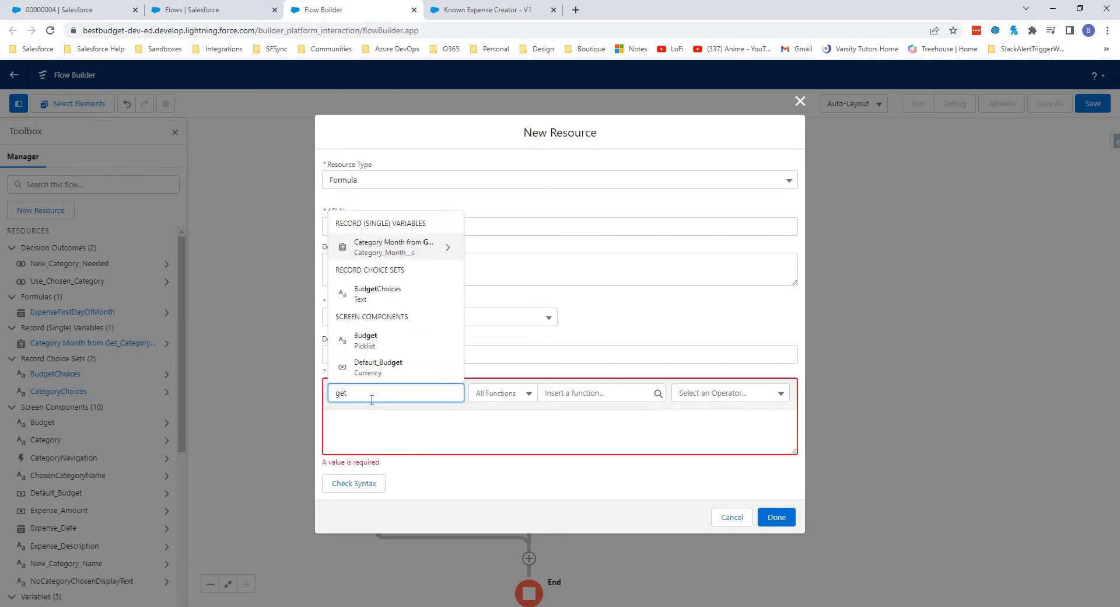
{"action": "left_click", "coordinate": [388, 247]}
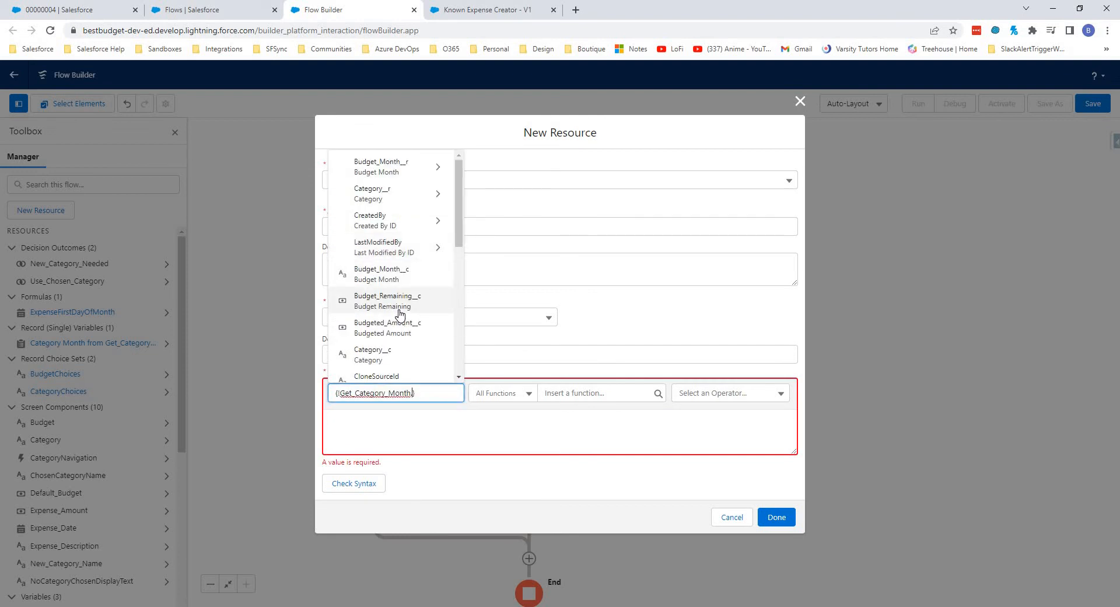
{"action": "type", "text": "sp"}
{"action": "key", "text": "Return"}
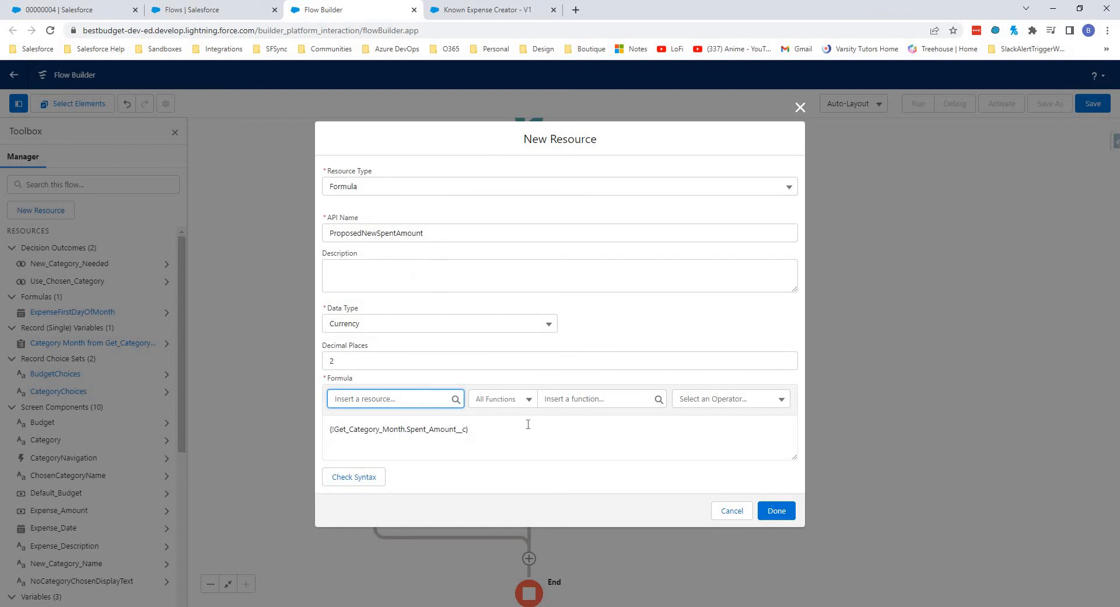
Step: Add + {!Expense_Amount} to the spent amount formula and check its syntax
{"action": "left_click", "coordinate": [531, 424]}
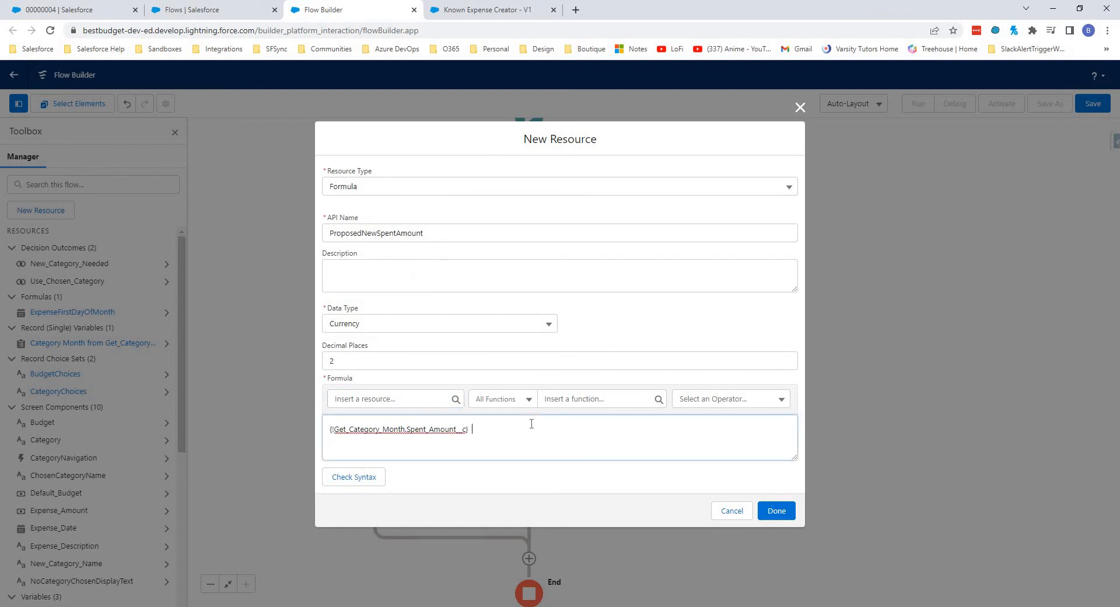
{"action": "left_click", "coordinate": [380, 397]}
{"action": "type", "text": "ex"}
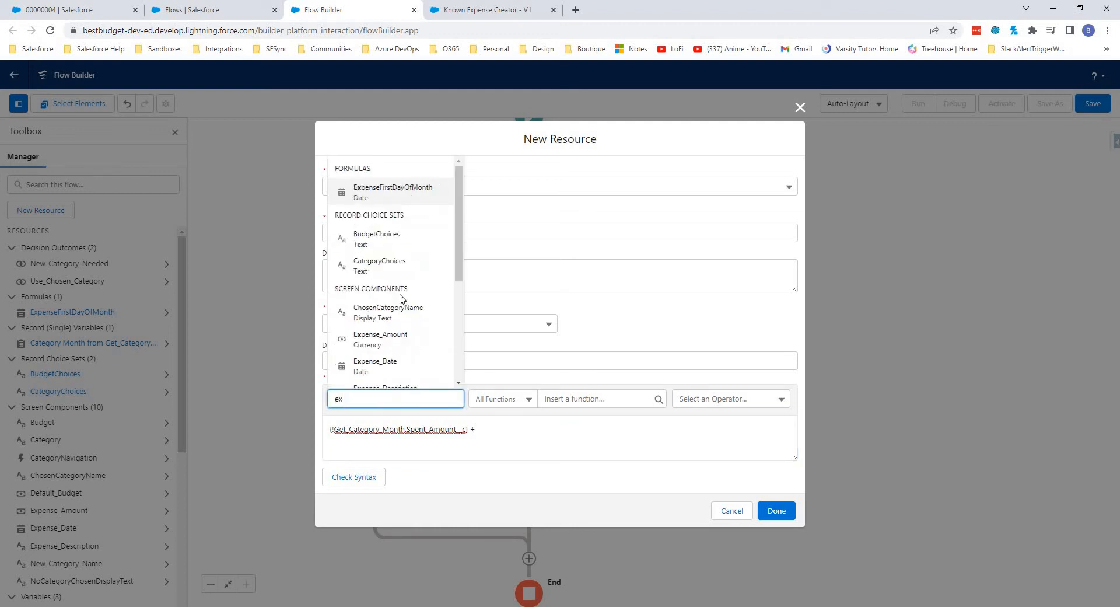
{"action": "left_click", "coordinate": [385, 342]}
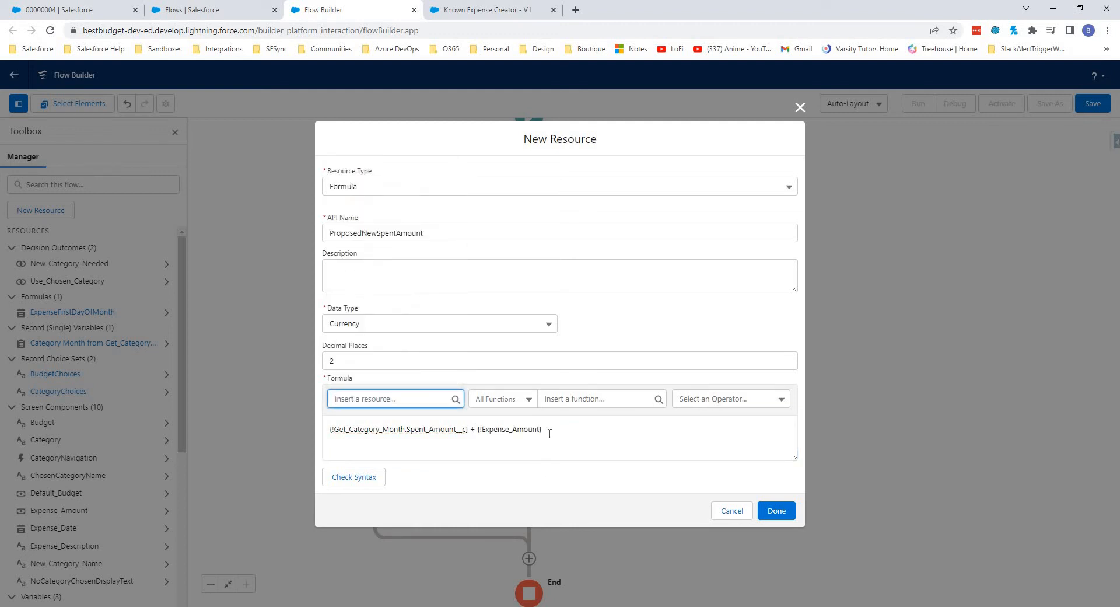
{"action": "left_click", "coordinate": [526, 439]}
{"action": "triple_click", "coordinate": [471, 432]}
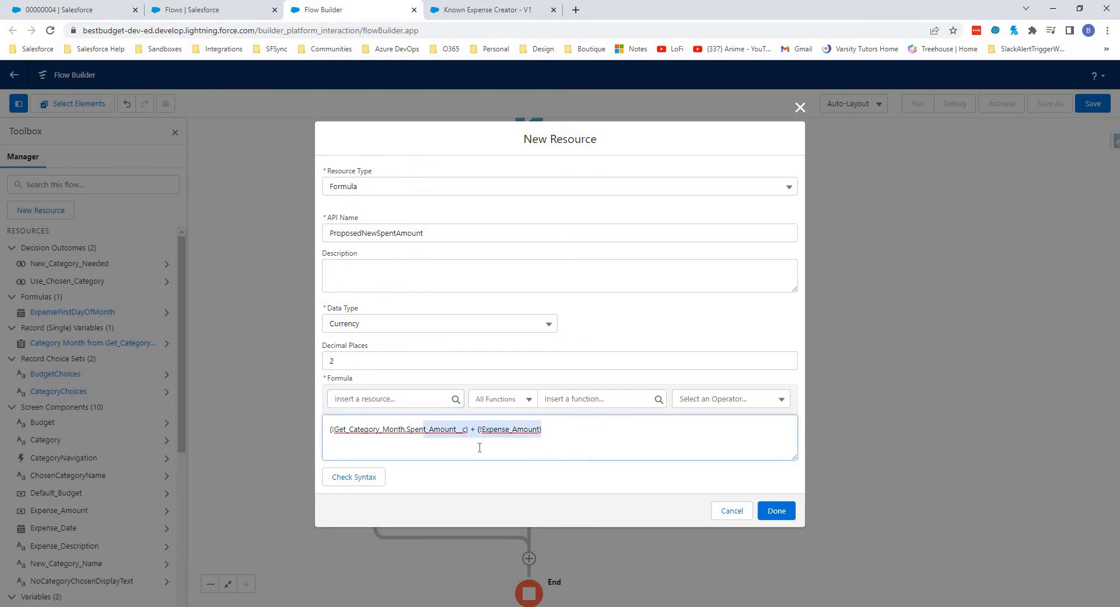
{"action": "left_click", "coordinate": [354, 479]}
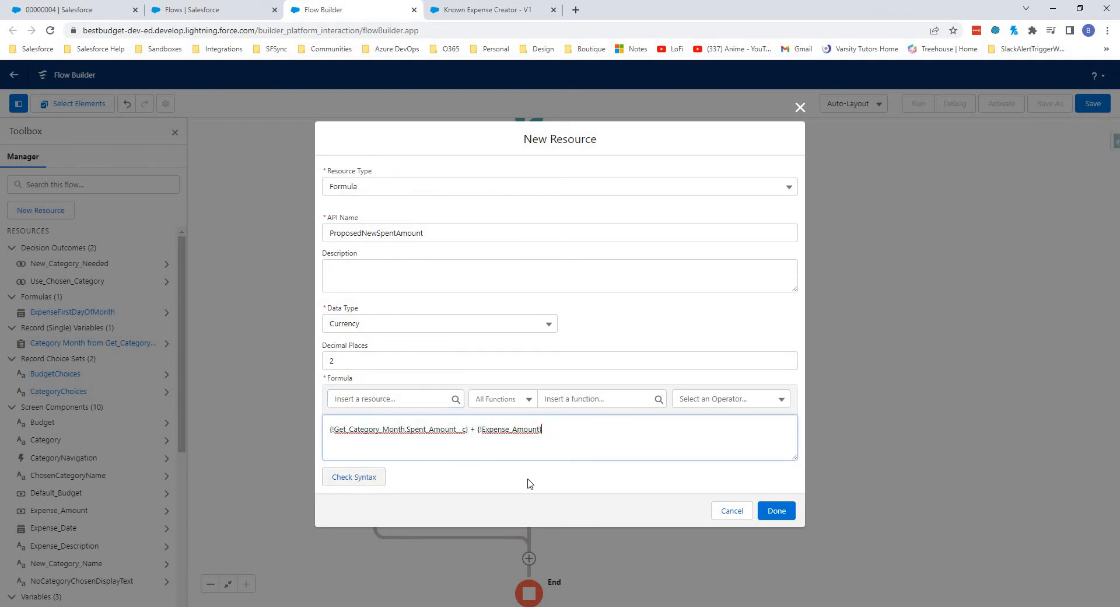
Step: Confirm the spent amount formula and create another Formula resource named BudgetOverUnder with data type Currency
{"action": "left_click", "coordinate": [777, 512]}
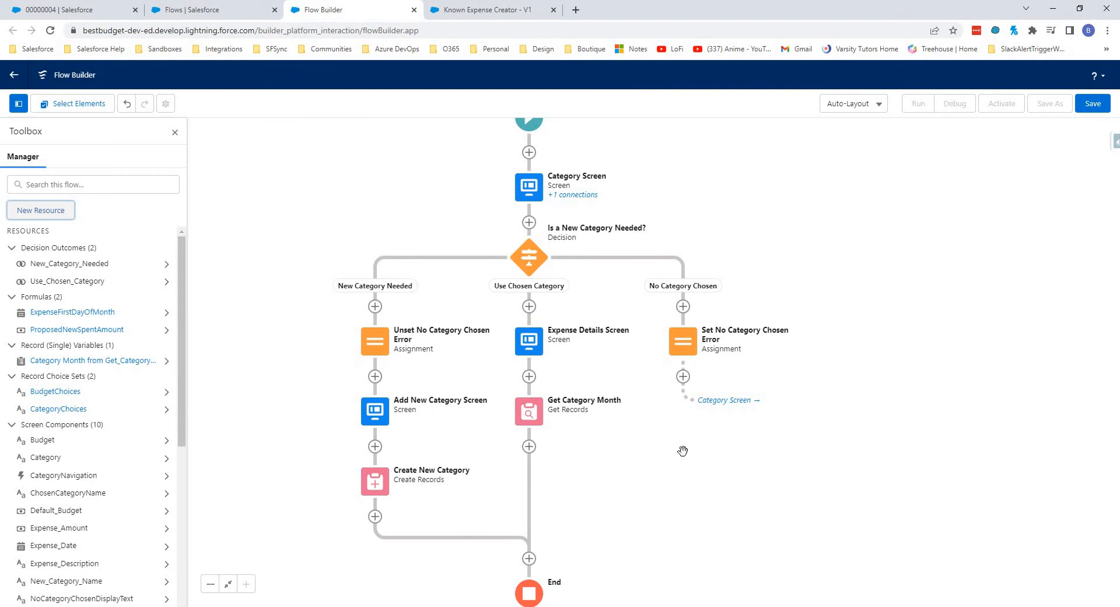
{"action": "left_click", "coordinate": [54, 212]}
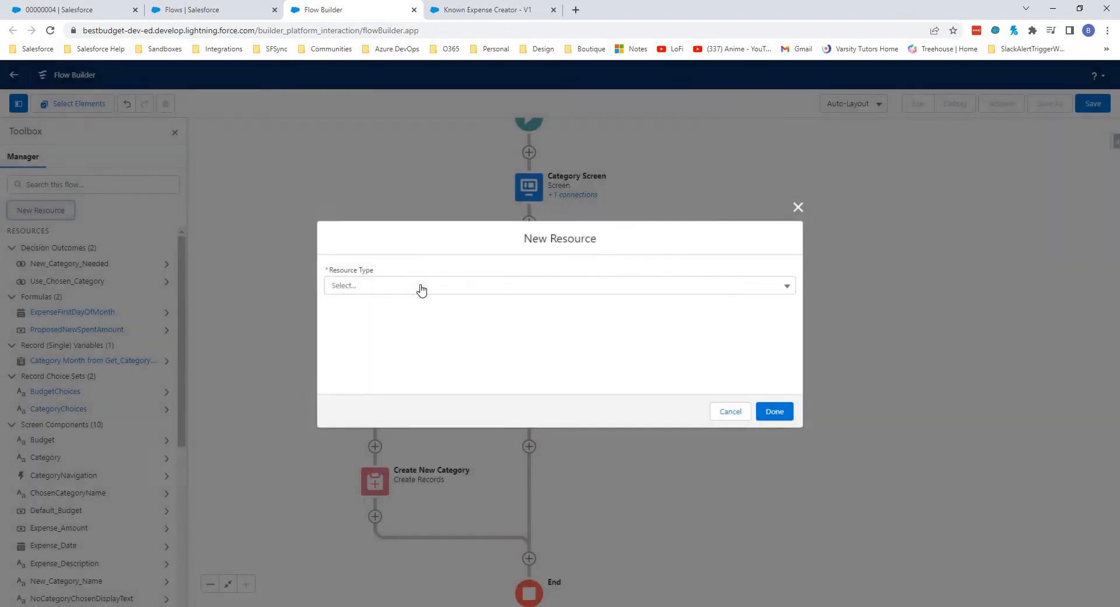
{"action": "left_click", "coordinate": [420, 285]}
{"action": "left_click", "coordinate": [392, 367]}
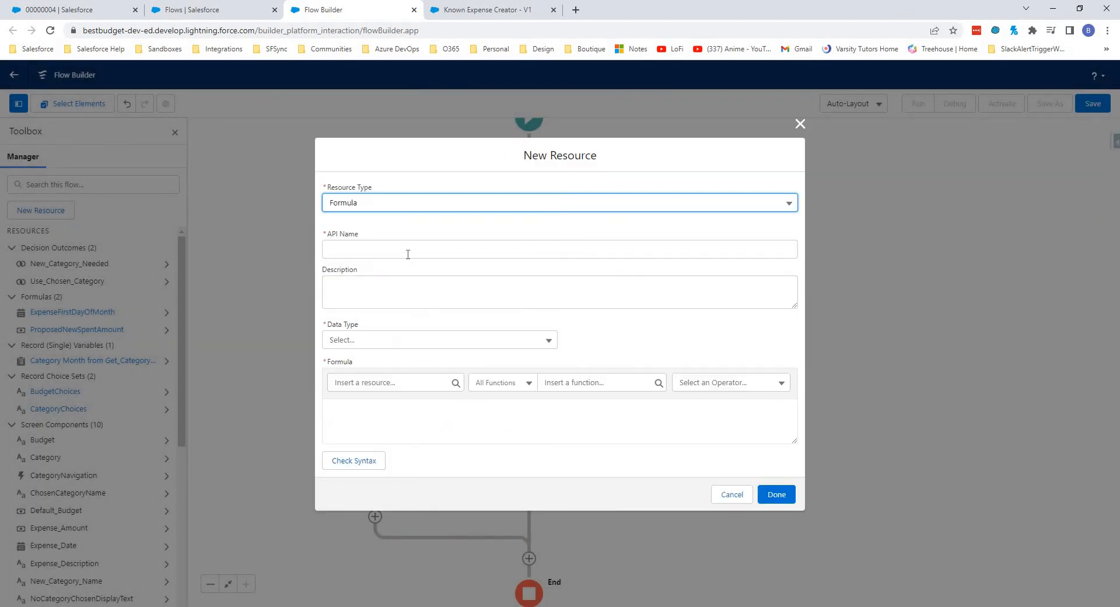
{"action": "left_click", "coordinate": [408, 250]}
{"action": "type", "text": "BudgetOverUnder"}
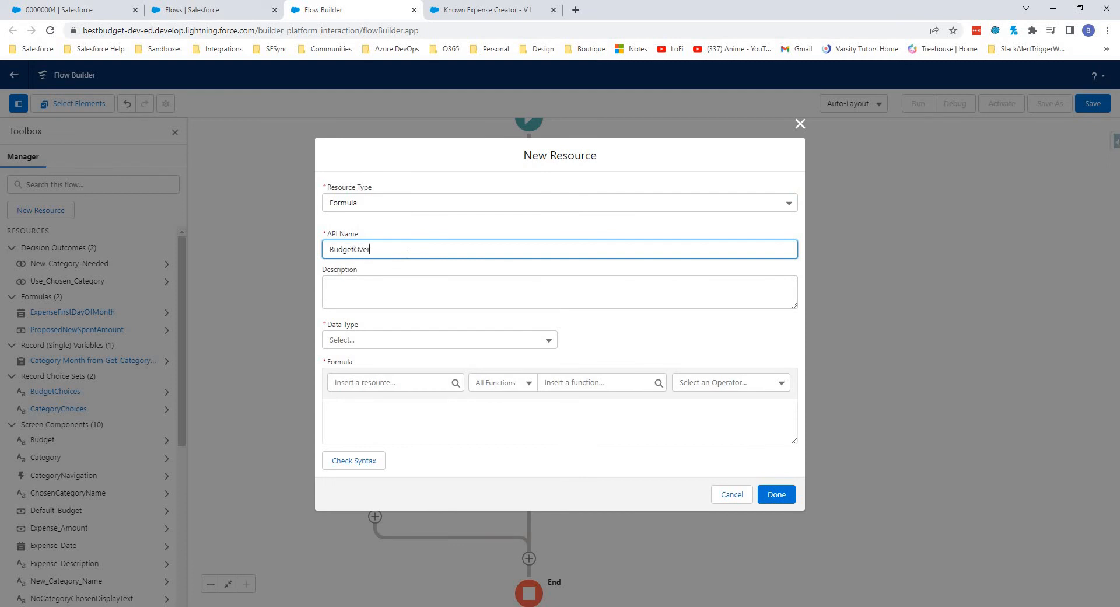
{"action": "key", "text": "Tab"}
{"action": "left_click", "coordinate": [435, 344]}
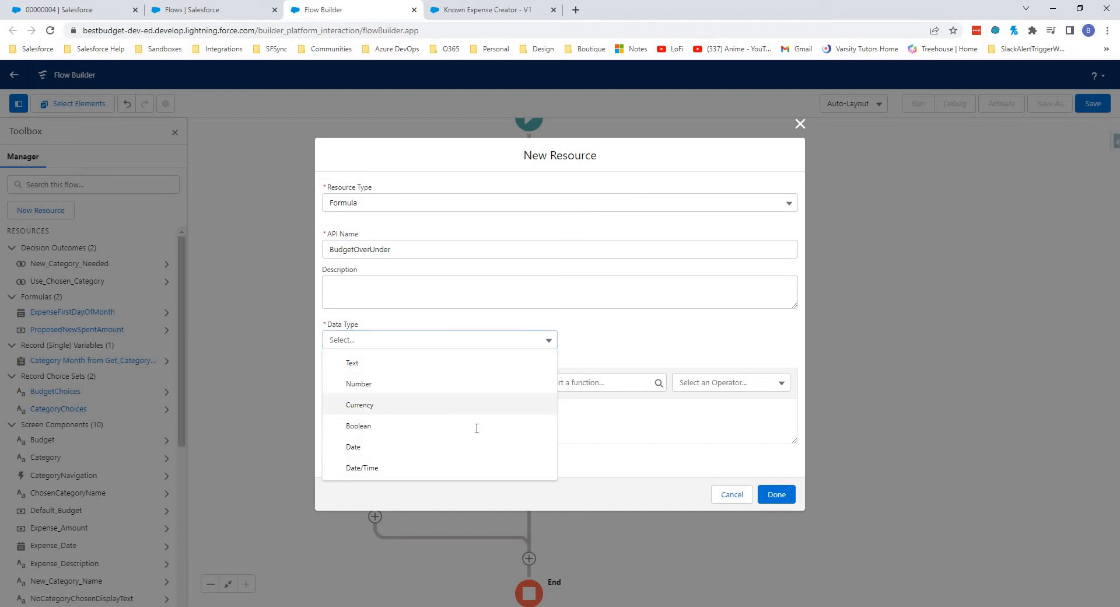
{"action": "left_click", "coordinate": [408, 405]}
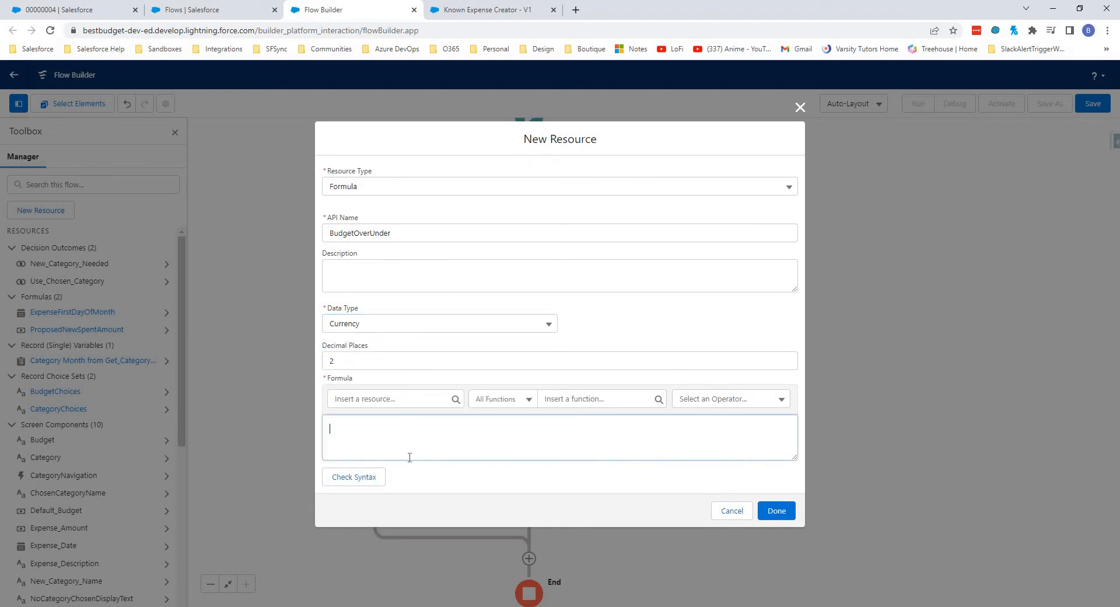
Step: Insert the Budgeted_Amount__c field of the Get_Category_Month record into the BudgetOverUnder formula
{"action": "left_click", "coordinate": [404, 419]}
{"action": "left_click", "coordinate": [387, 398]}
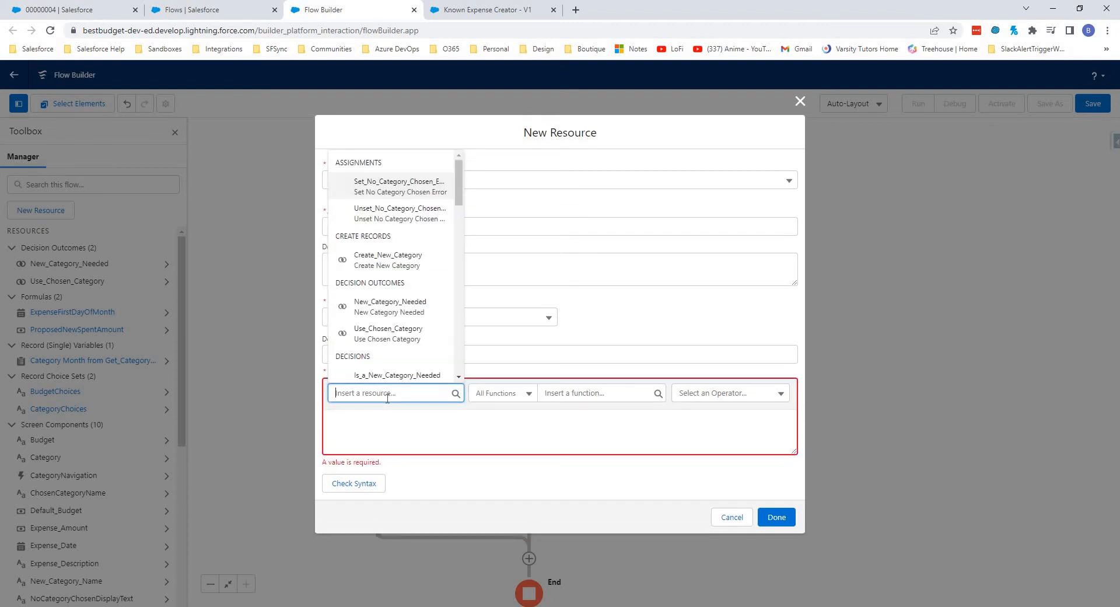
{"action": "type", "text": "get"}
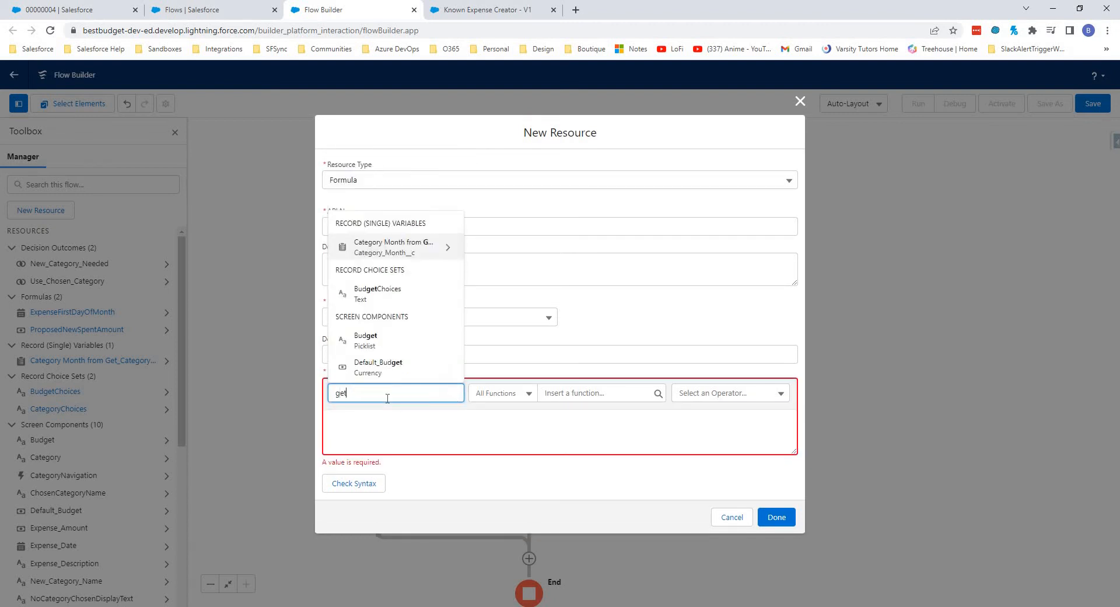
{"action": "key", "text": "Return"}
{"action": "type", "text": "bud"}
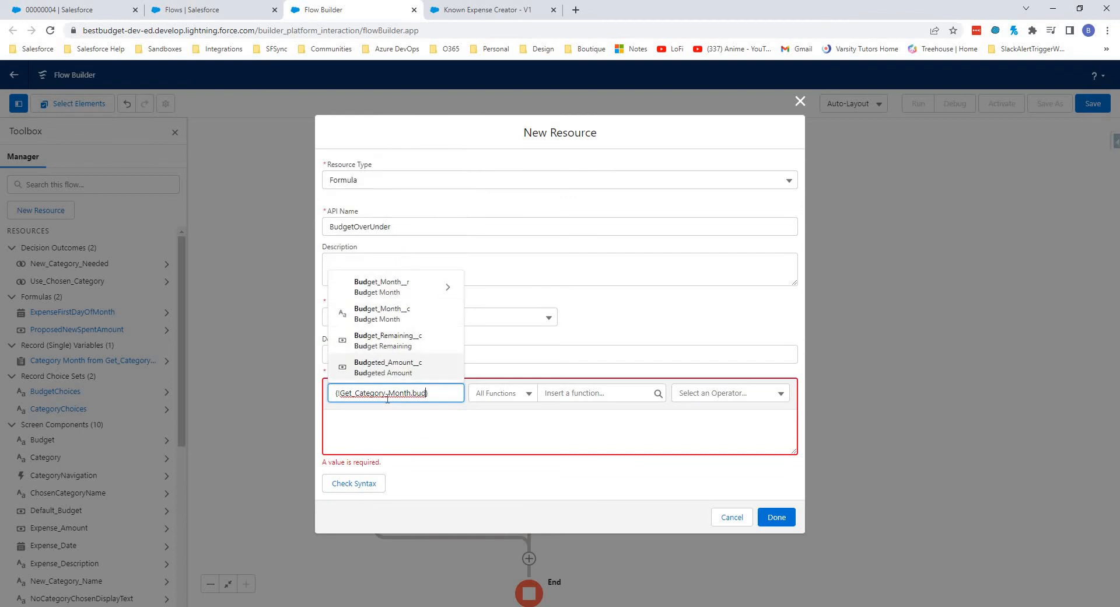
{"action": "key", "text": "Return"}
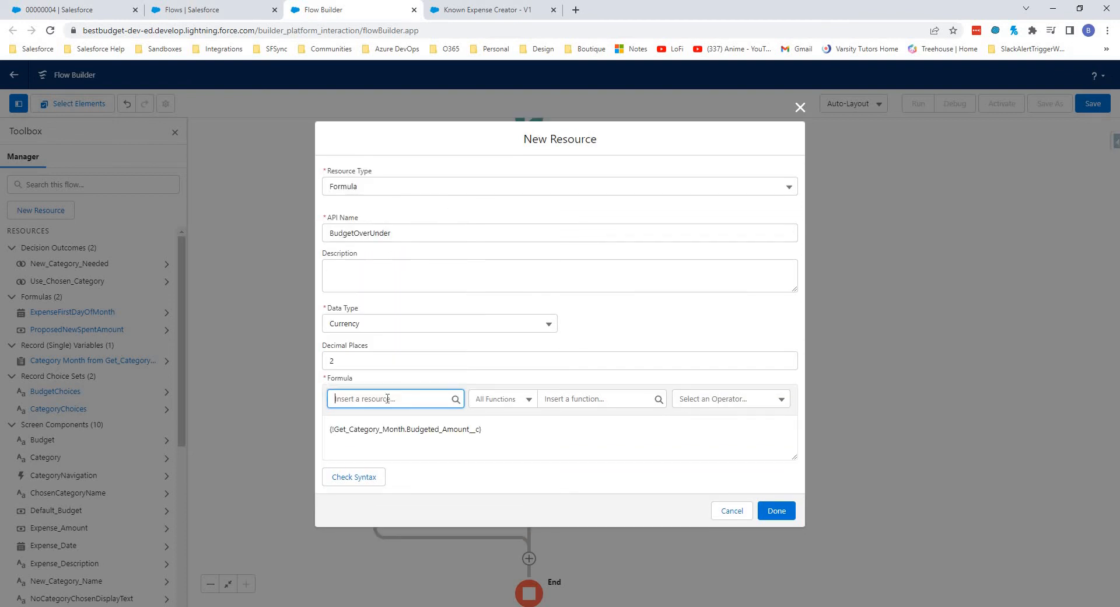
Step: Subtract {!ProposedNewSpentAmount} in the BudgetOverUnder formula, check its syntax, and confirm the resource
{"action": "left_click", "coordinate": [514, 434]}
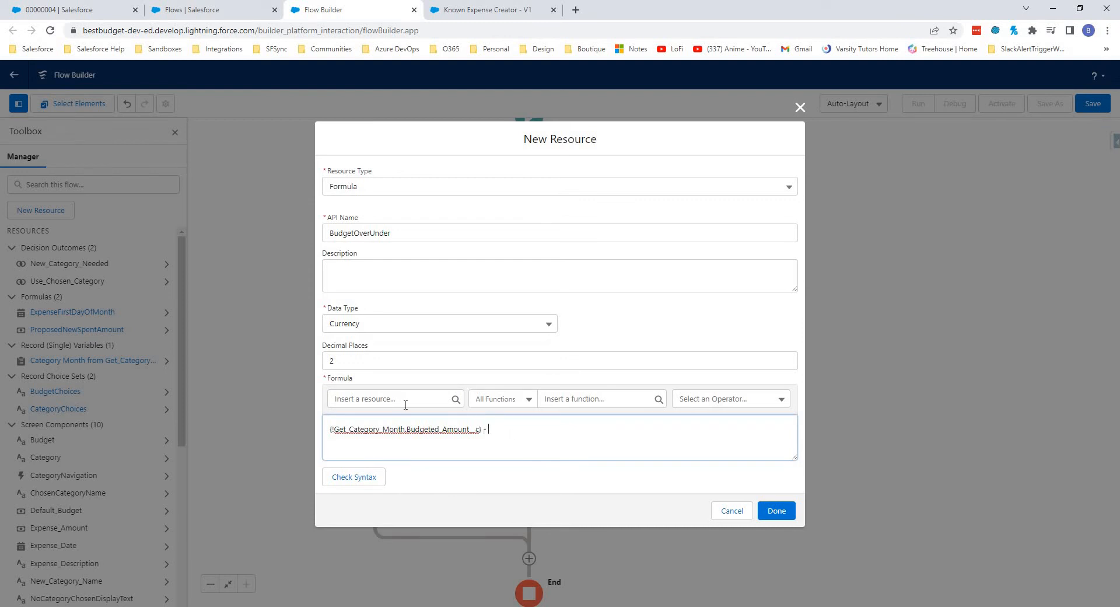
{"action": "left_click", "coordinate": [381, 398]}
{"action": "type", "text": "prop"}
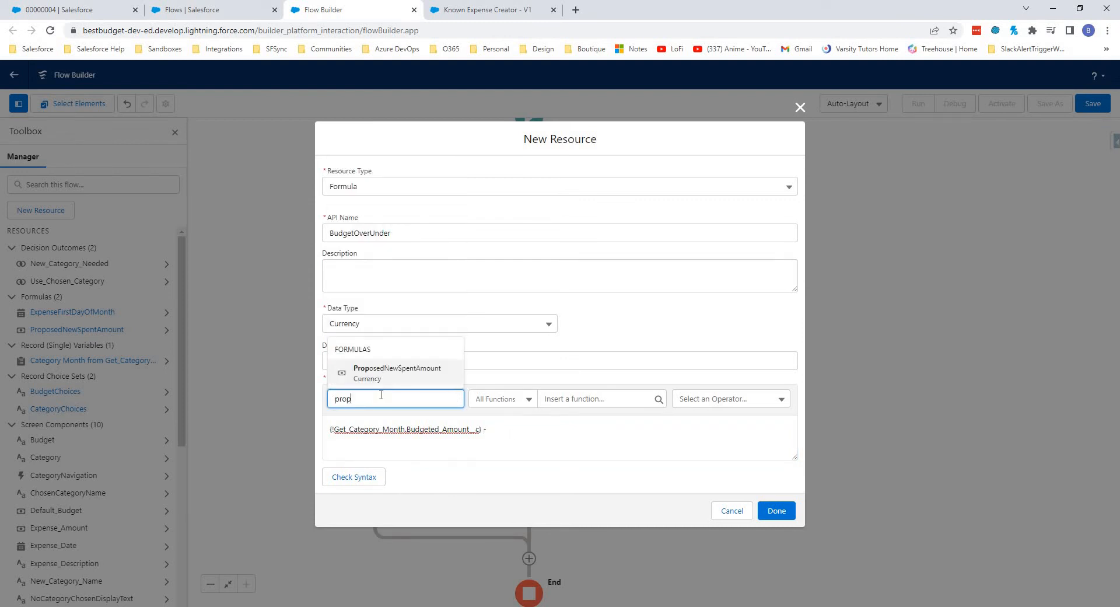
{"action": "left_click", "coordinate": [385, 374]}
{"action": "left_click", "coordinate": [633, 430]}
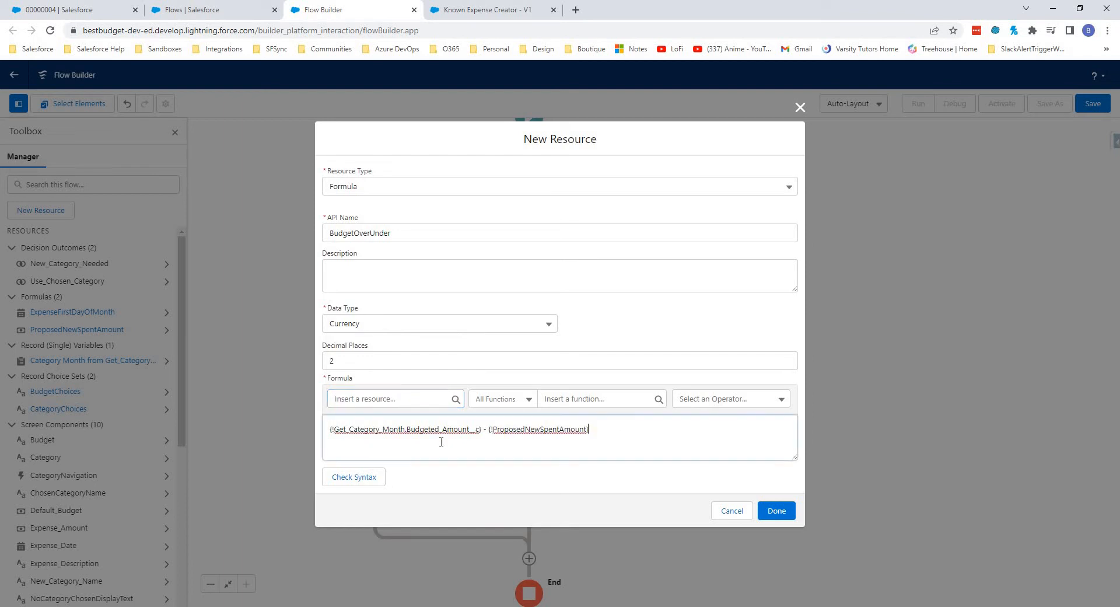
{"action": "left_click", "coordinate": [361, 482]}
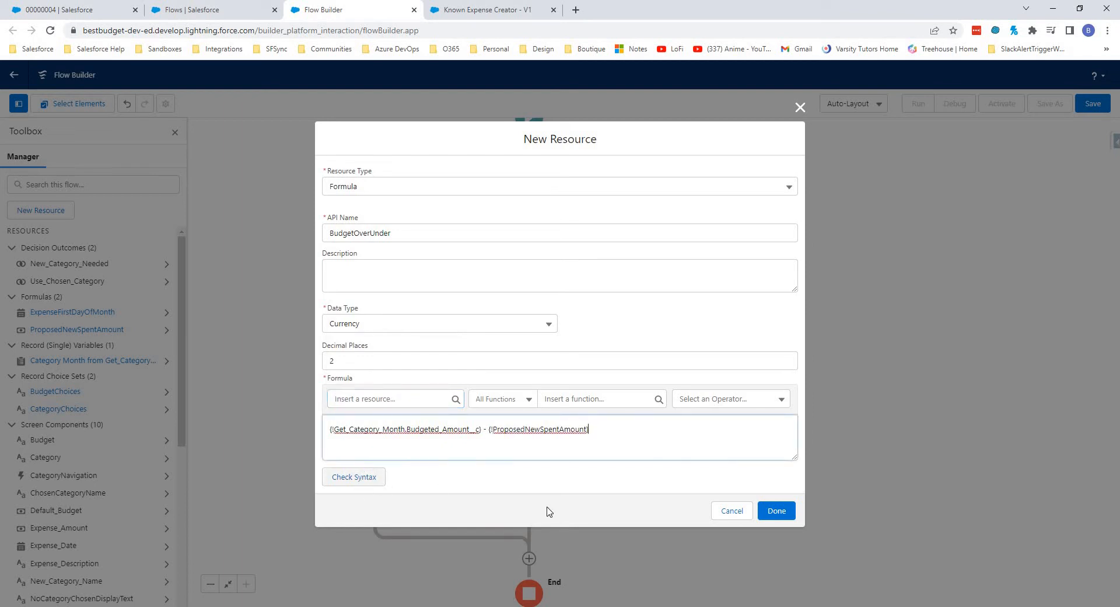
{"action": "left_click", "coordinate": [779, 514]}
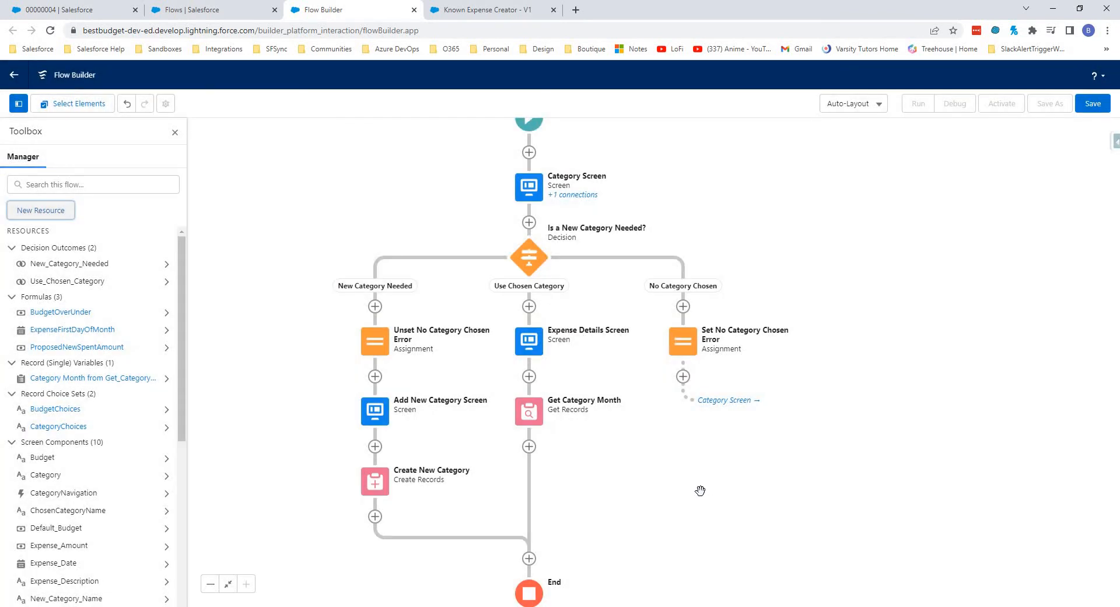
Step: Create a new Text Template resource named OverBudgetText
{"action": "left_click", "coordinate": [37, 216]}
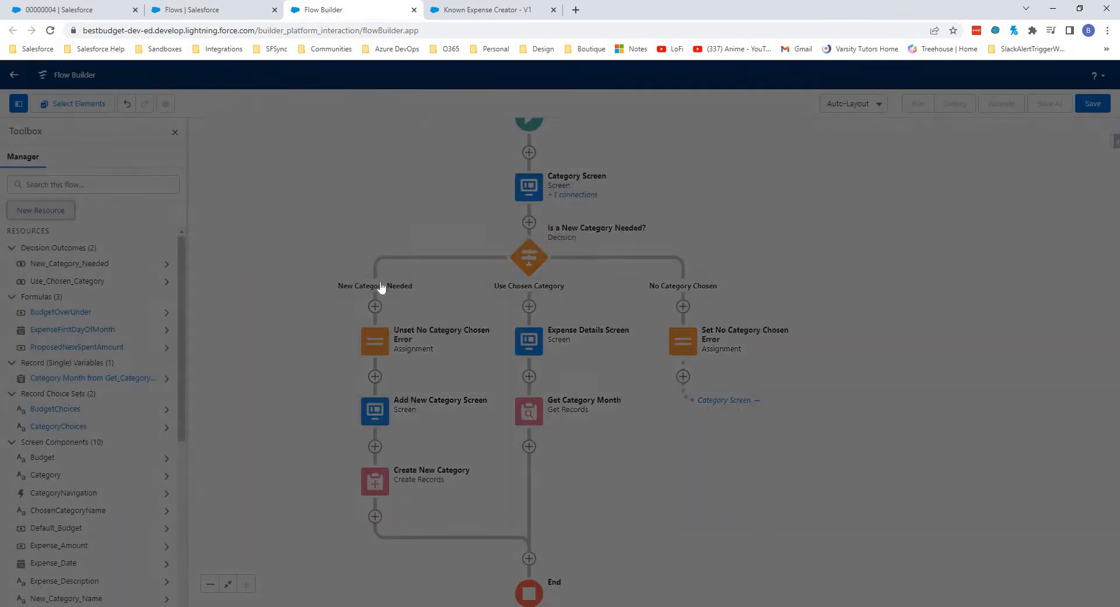
{"action": "left_click", "coordinate": [399, 286]}
{"action": "left_click", "coordinate": [390, 392]}
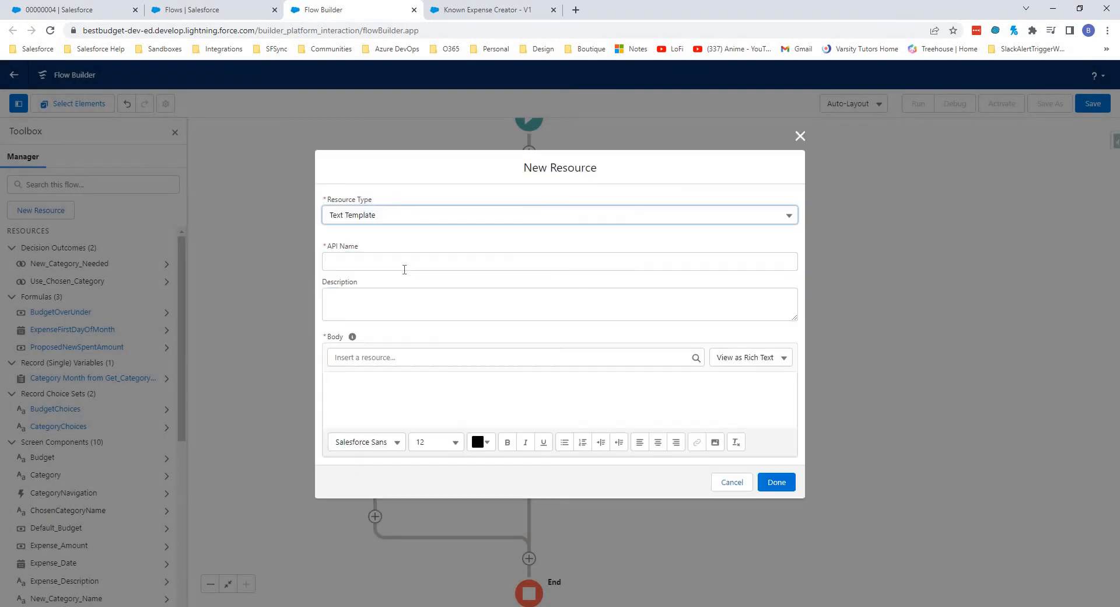
{"action": "left_click", "coordinate": [400, 262]}
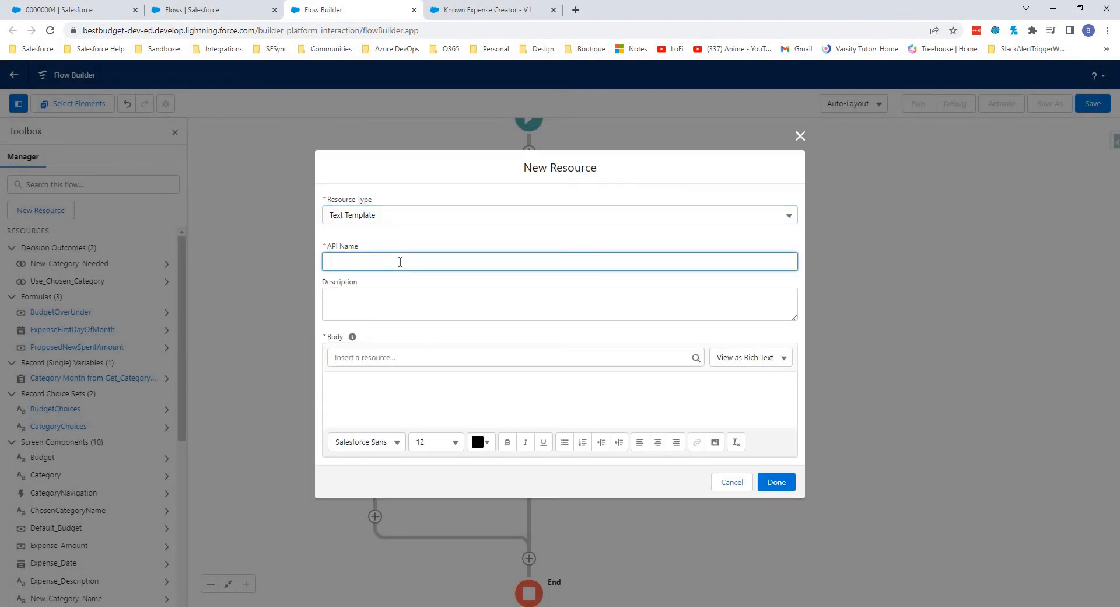
{"action": "type", "text": "OverBudgetText"}
Step: Begin the template body with the line "WARNING! This expense will make us go over budget! See below:"
{"action": "left_click", "coordinate": [333, 387]}
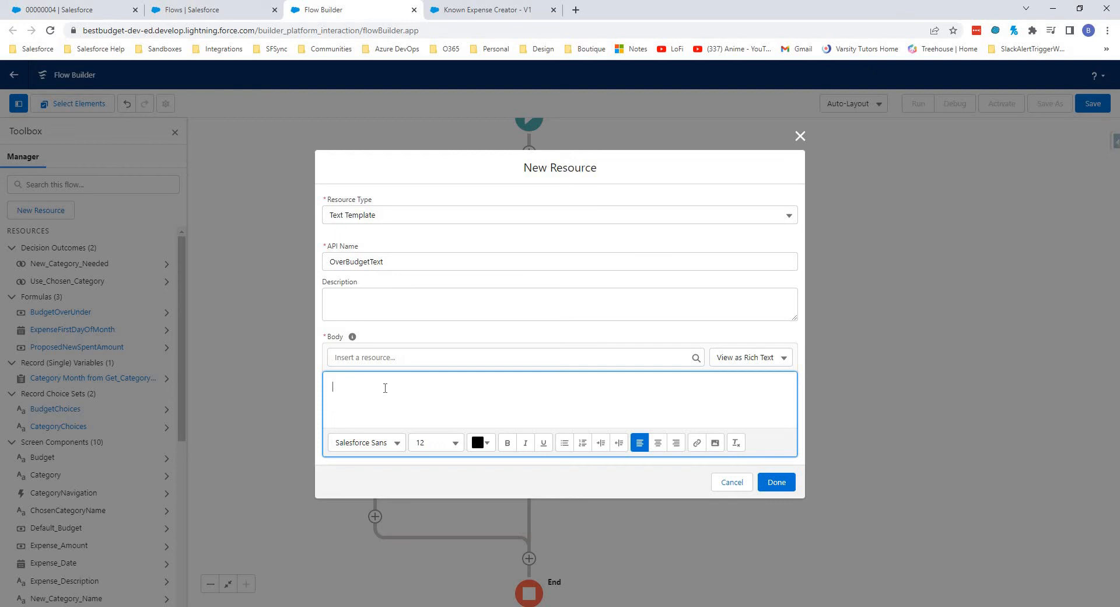
{"action": "type", "text": "WARNING! This expennse will make us go over budget"}
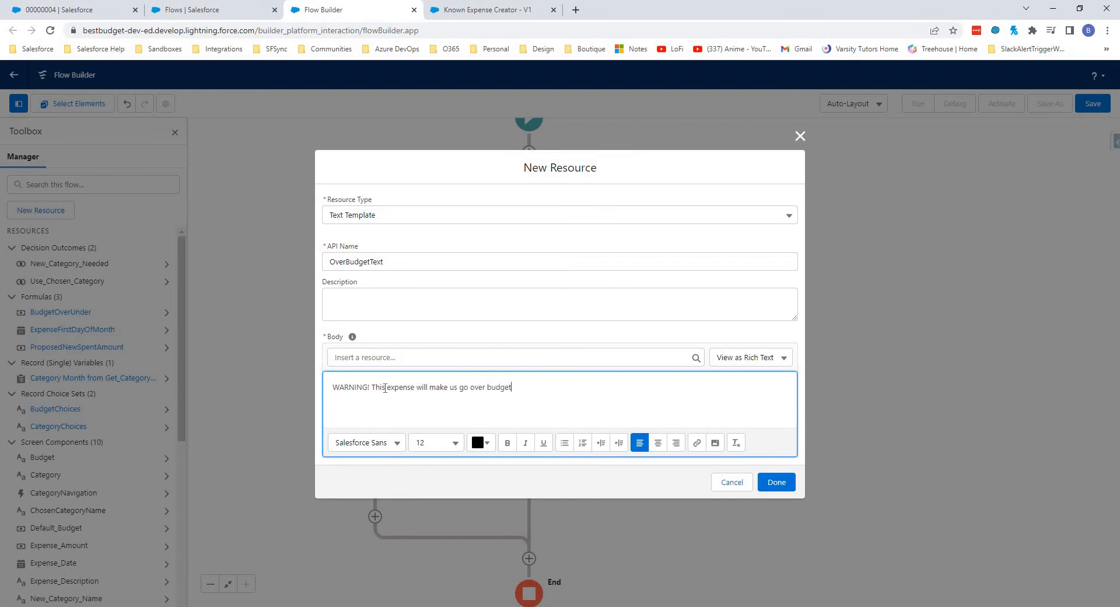
{"action": "type", "text": "! See below:"}
{"action": "key", "text": "Return"}
Step: Add a bulleted line below the warning reading "Expense Amount: {!Expense_Amount}"
{"action": "left_click", "coordinate": [565, 443]}
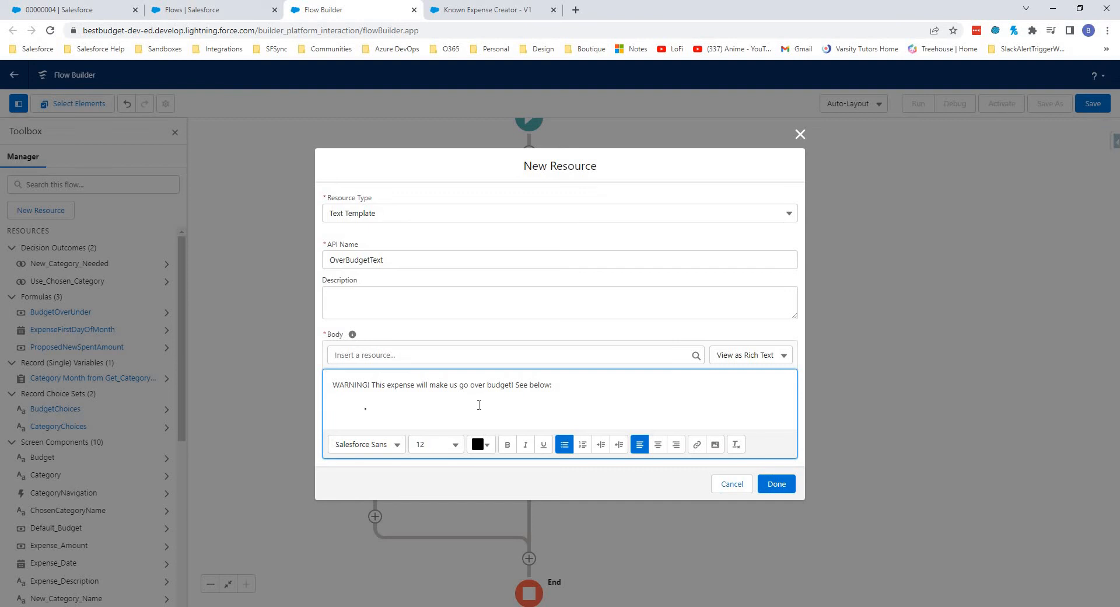
{"action": "type", "text": "Expense Amount:"}
{"action": "left_click", "coordinate": [415, 354]}
{"action": "type", "text": "ex"}
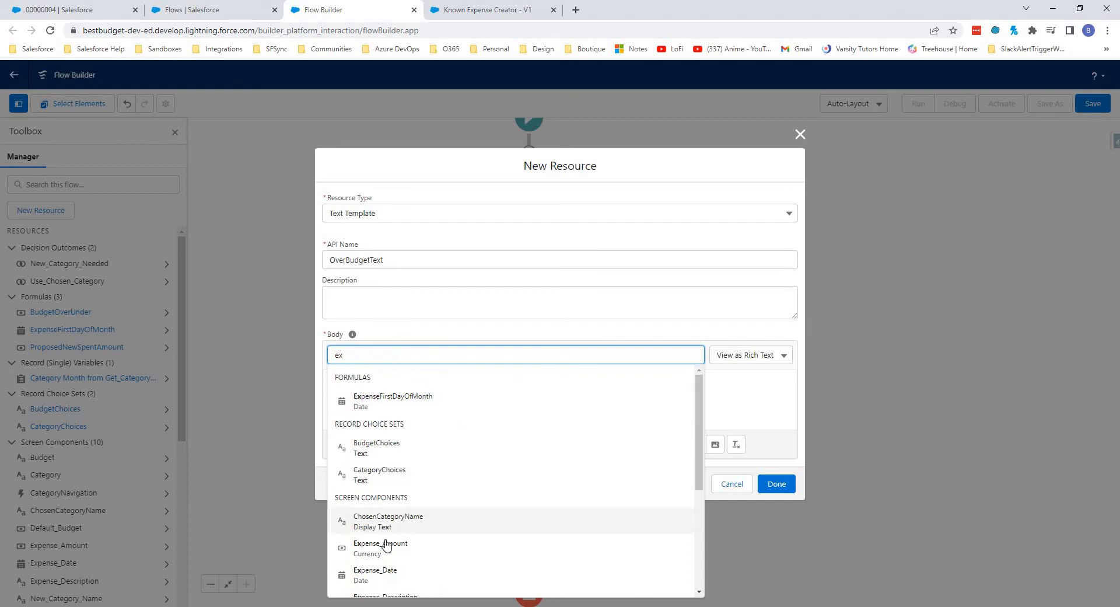
{"action": "key", "text": "BackSpace"}
{"action": "key", "text": "BackSpace"}
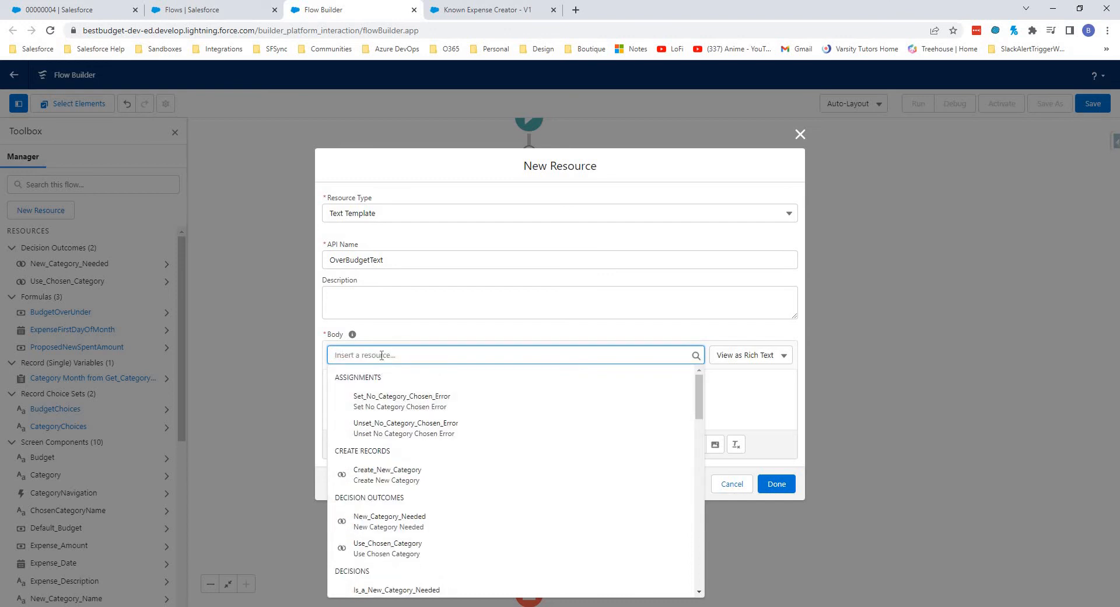
{"action": "type", "text": "ex"}
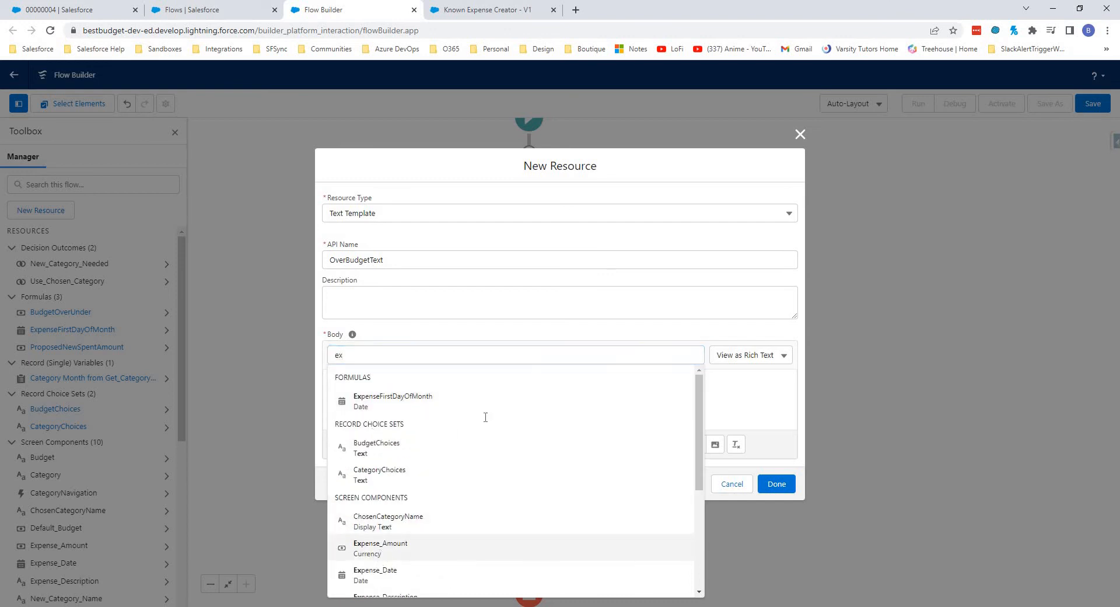
{"action": "left_click", "coordinate": [380, 554]}
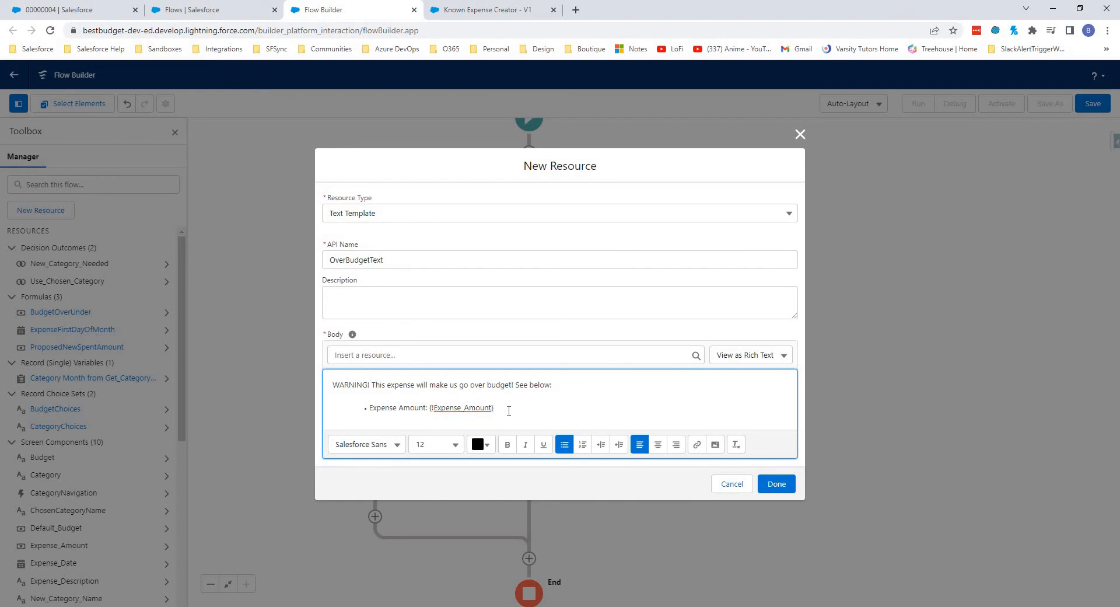
Step: Start a second bullet with "This month's" followed by the varChosenCategoryName variable
{"action": "key", "text": "Return"}
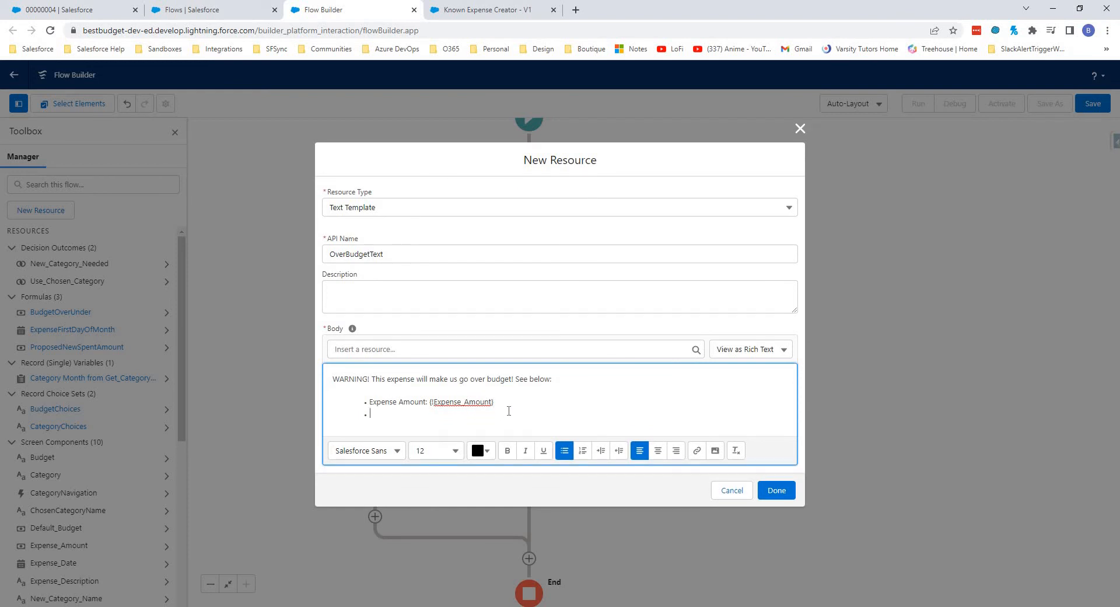
{"action": "type", "text": "This Mon"}
{"action": "key", "text": "BackSpace"}
{"action": "key", "text": "BackSpace"}
{"action": "key", "text": "BackSpace"}
{"action": "type", "text": "month's"}
{"action": "left_click", "coordinate": [411, 349]}
{"action": "type", "text": "var"}
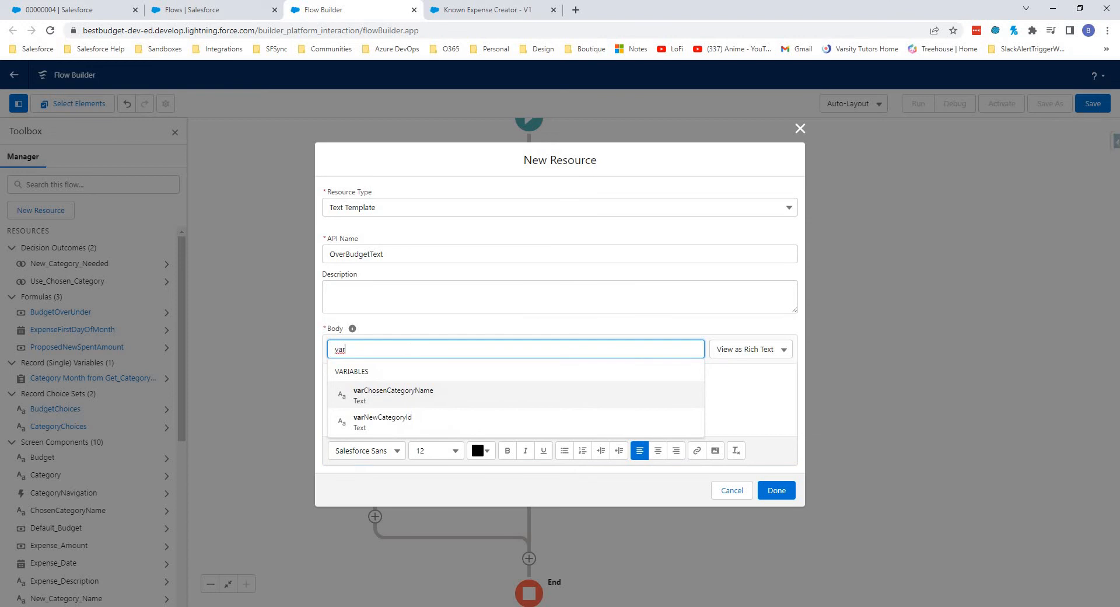
{"action": "key", "text": "Return"}
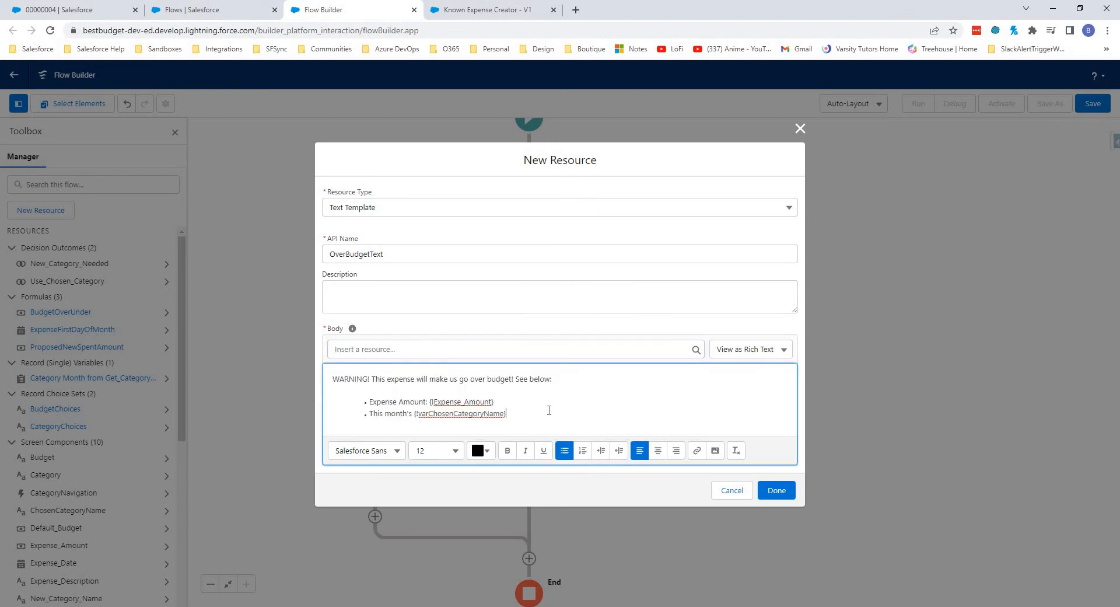
Step: Complete the second bullet with "budget:" and the Budgeted_Amount__c field of the Get_Category_Month record
{"action": "type", "text": "budget:"}
{"action": "left_click", "coordinate": [466, 348]}
{"action": "type", "text": "get"}
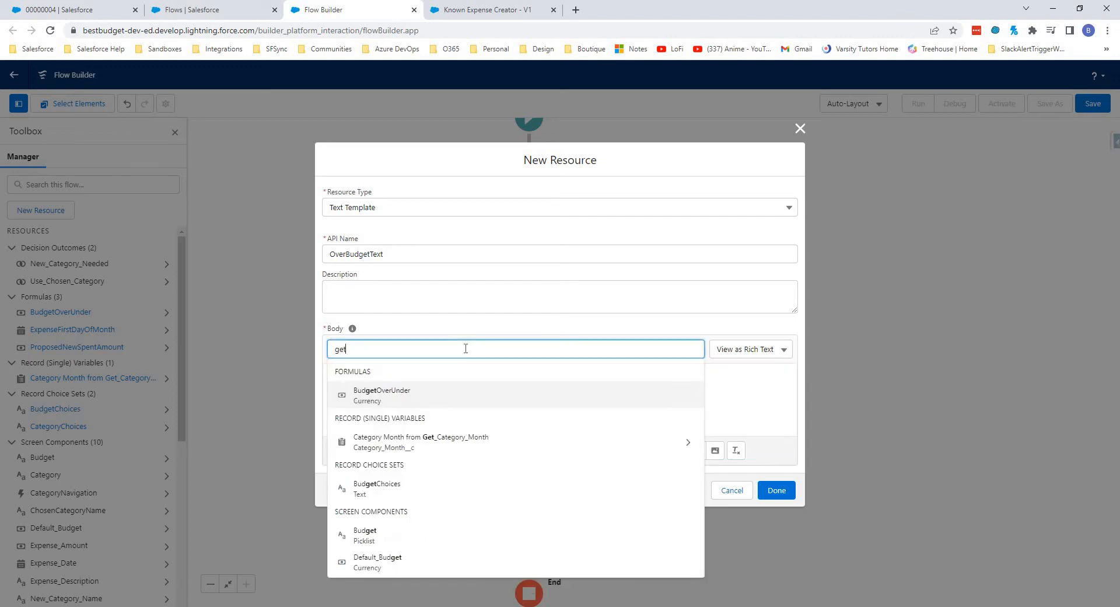
{"action": "key", "text": "Return"}
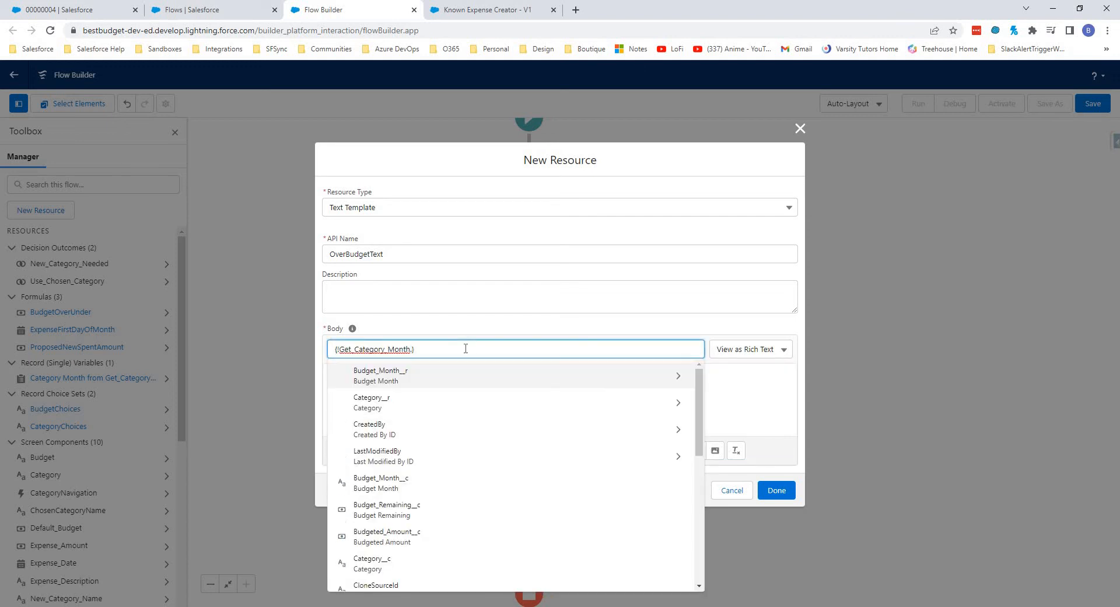
{"action": "type", "text": ".bu"}
{"action": "key", "text": "Down"}
{"action": "key", "text": "Down"}
{"action": "key", "text": "Down"}
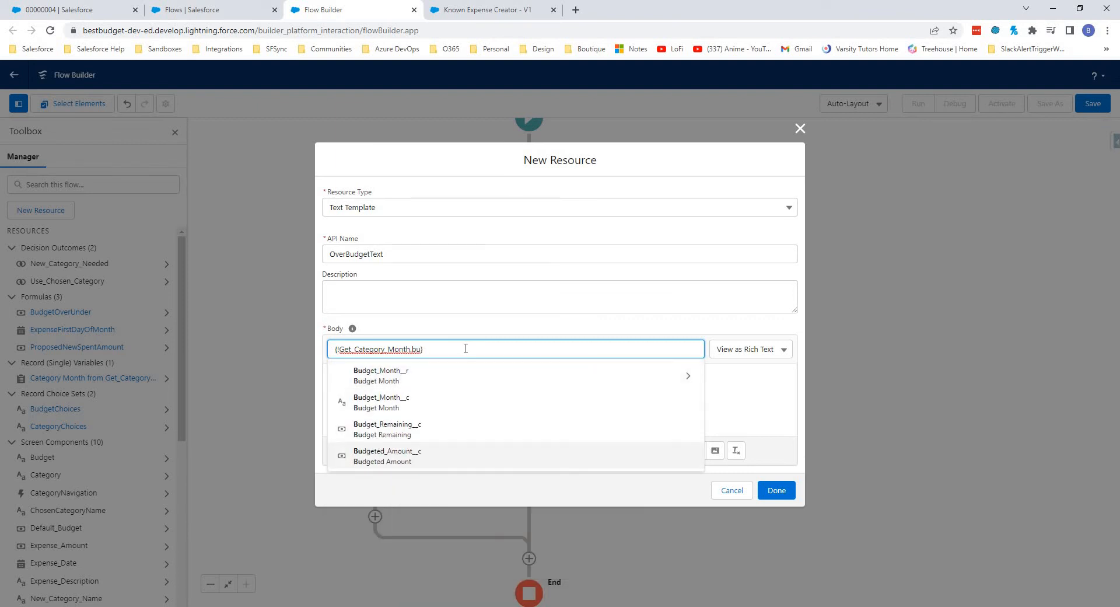
{"action": "key", "text": "Return"}
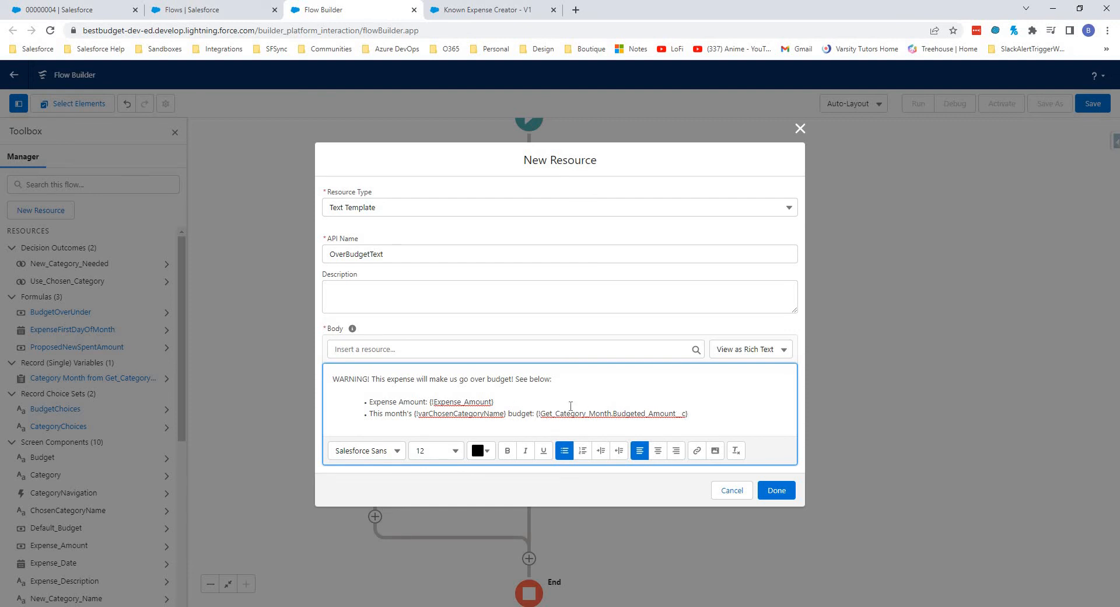
Step: Put a dollar sign directly in front of the budgeted amount field in the second bullet
{"action": "type", "text": "$"}
{"action": "left_click_drag", "start_coordinate": [617, 413], "coordinate": [697, 412]}
{"action": "left_click", "coordinate": [695, 413]}
Step: Add a third bullet reading "Already spent amount: ${!Get_Category_Month.Spent_Amount__c}"
{"action": "key", "text": "Return"}
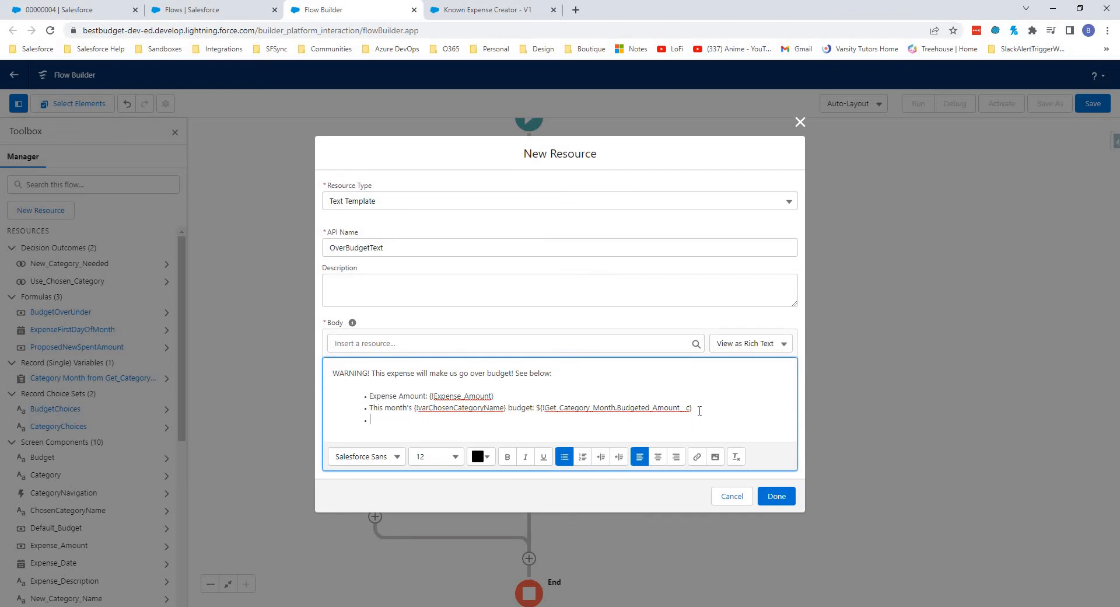
{"action": "type", "text": "Already"}
{"action": "type", "text": "spent amount:"}
{"action": "left_click", "coordinate": [400, 343]}
{"action": "type", "text": "get"}
{"action": "left_click", "coordinate": [402, 433]}
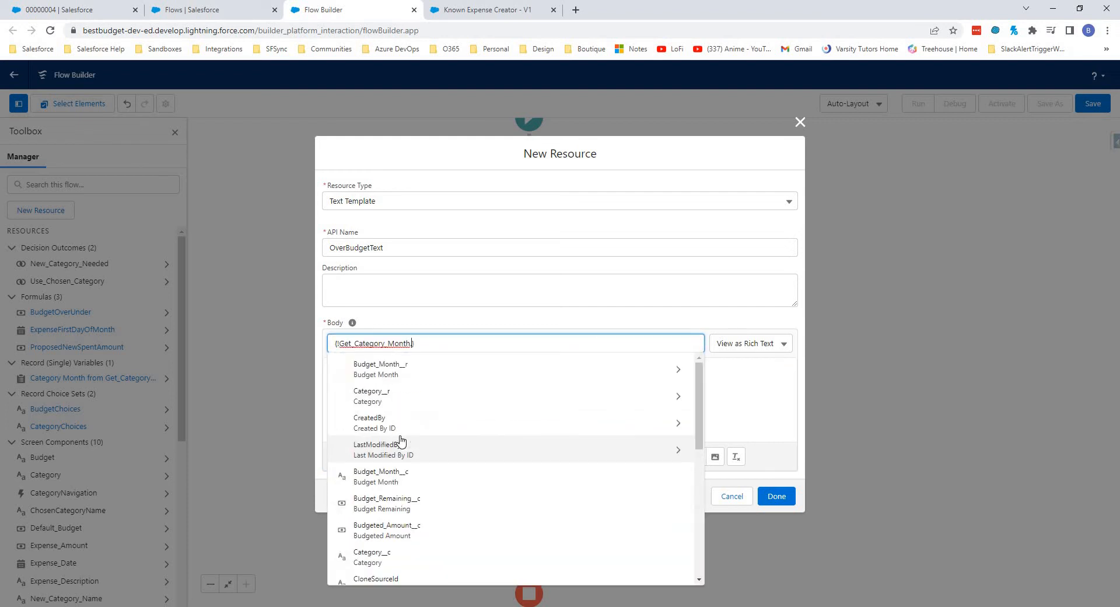
{"action": "type", "text": "sp"}
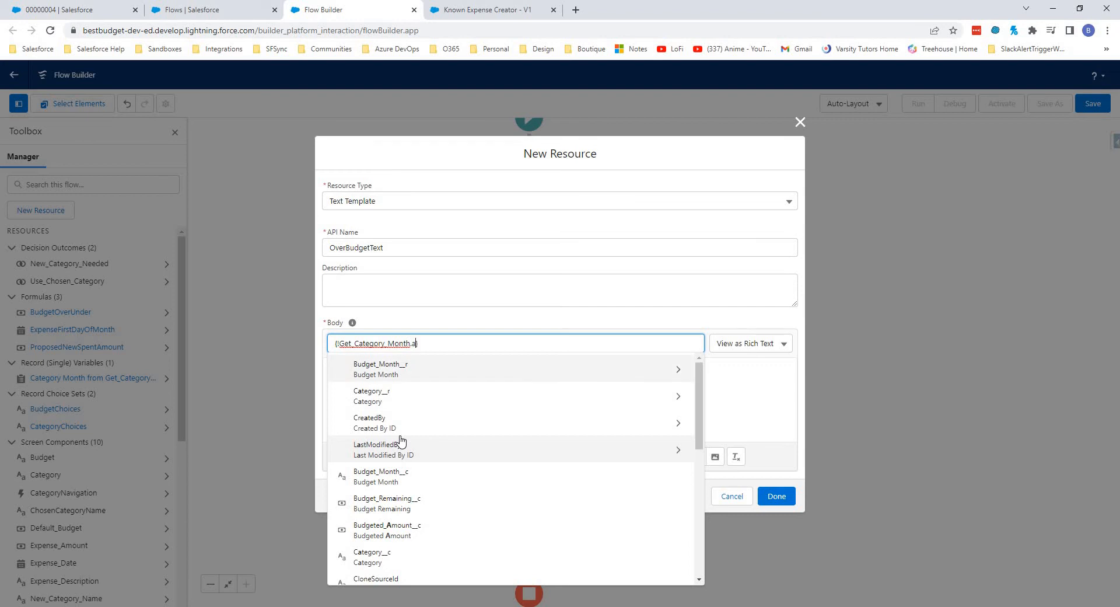
{"action": "key", "text": "Return"}
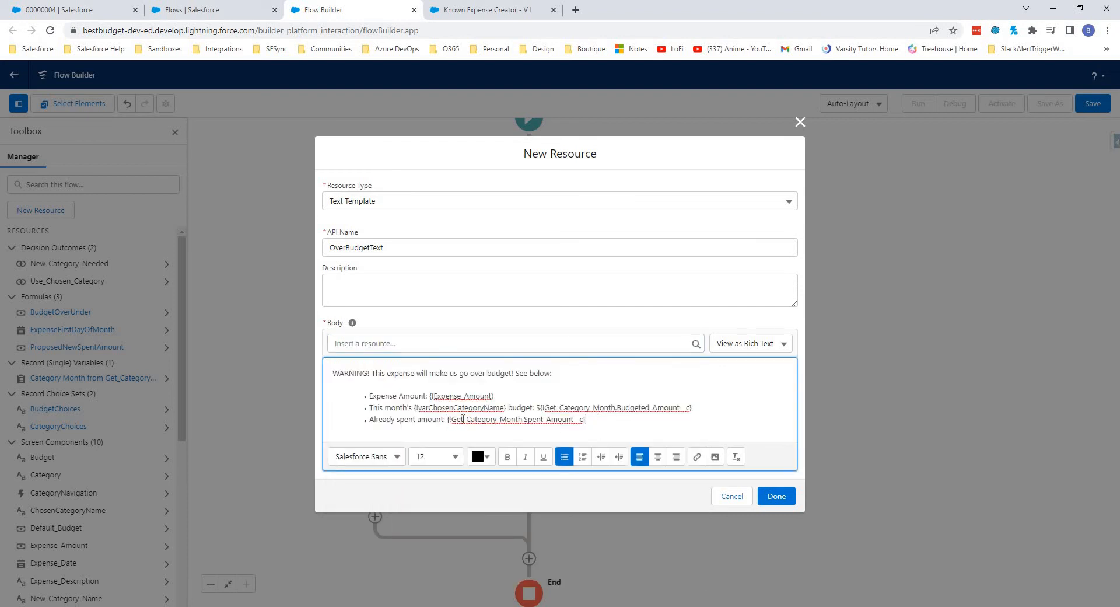
{"action": "type", "text": "$"}
Step: Add a fourth bullet reading "New spent amount:" followed by the ProposedNewSpentAmount formula
{"action": "key", "text": "Return"}
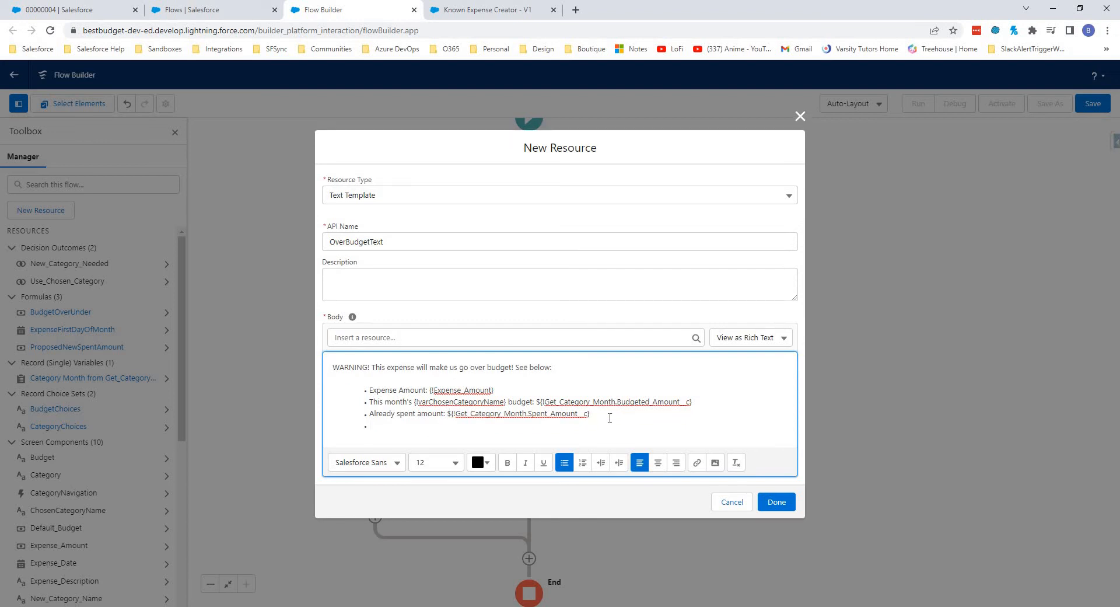
{"action": "type", "text": "New spent amount:"}
{"action": "left_click", "coordinate": [433, 338]}
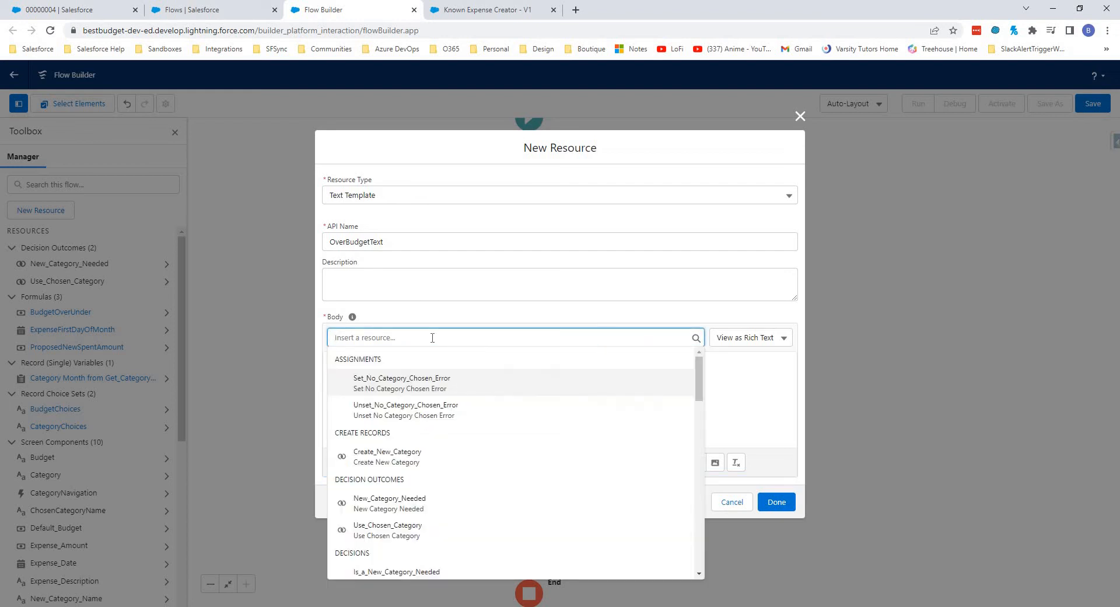
{"action": "type", "text": "pro"}
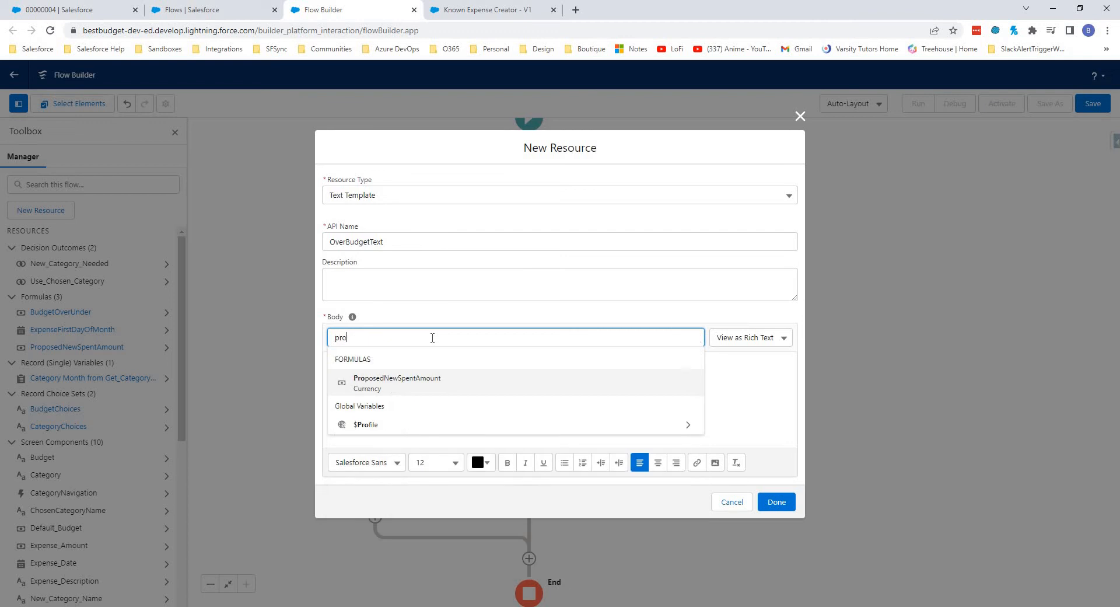
{"action": "key", "text": "Return"}
Step: Add a fifth bullet reading "Over budget:" followed by the BudgetOverUnder formula
{"action": "key", "text": "Return"}
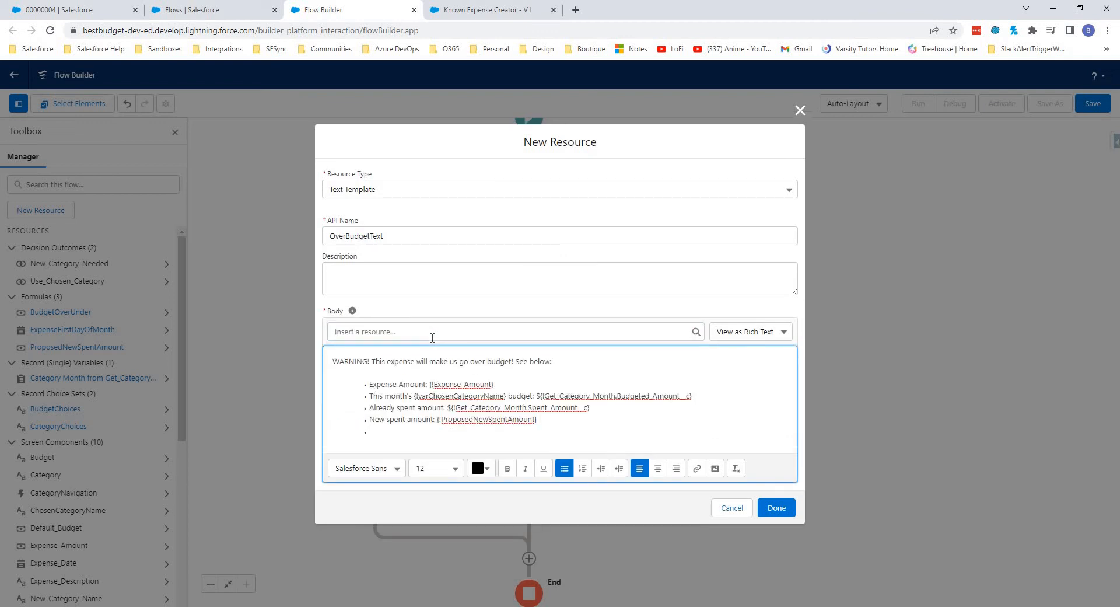
{"action": "type", "text": "Over budget:"}
{"action": "left_click", "coordinate": [432, 337]}
{"action": "type", "text": "Bu"}
{"action": "left_click", "coordinate": [454, 374]}
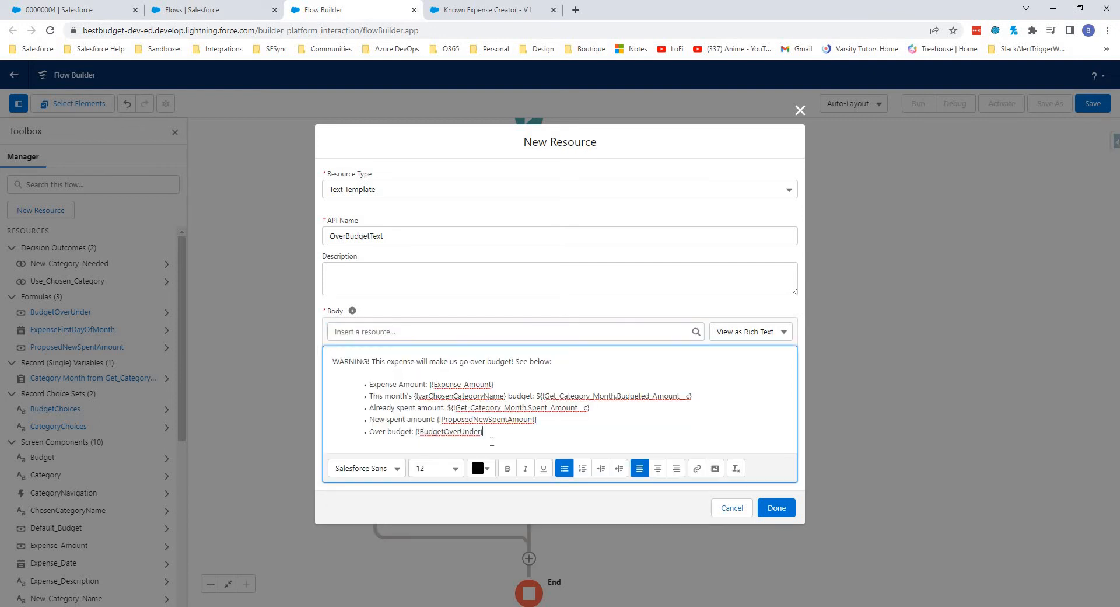
Step: Make the BudgetOverUnder reference in the last bullet bold and red
{"action": "left_click", "coordinate": [415, 431], "text": "shift"}
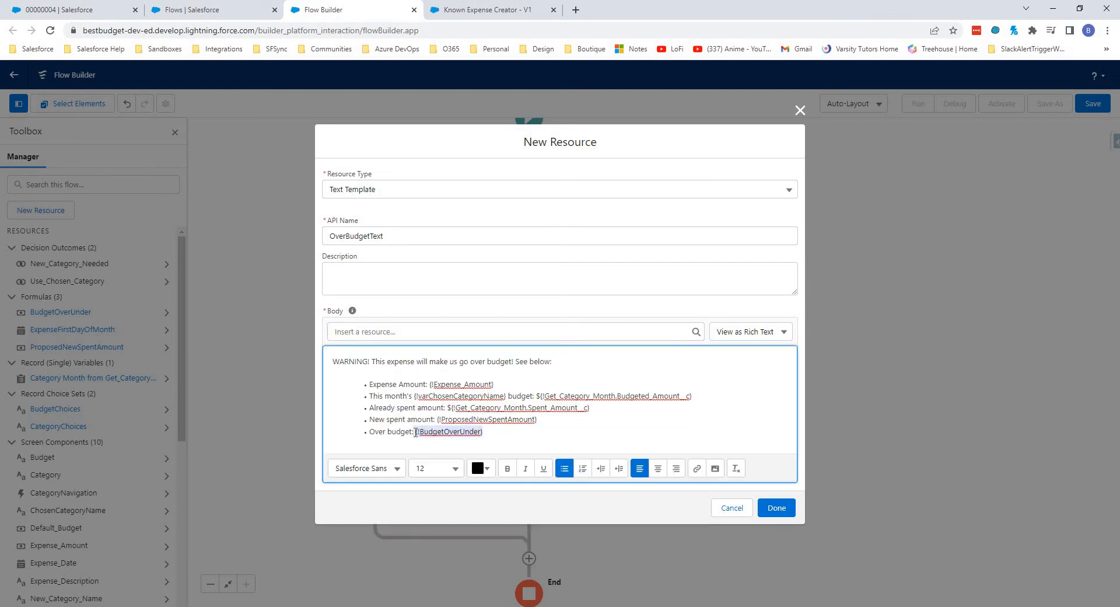
{"action": "left_click_drag", "start_coordinate": [487, 433], "coordinate": [416, 438]}
{"action": "left_click", "coordinate": [507, 468]}
{"action": "left_click_drag", "start_coordinate": [523, 342], "coordinate": [598, 318]}
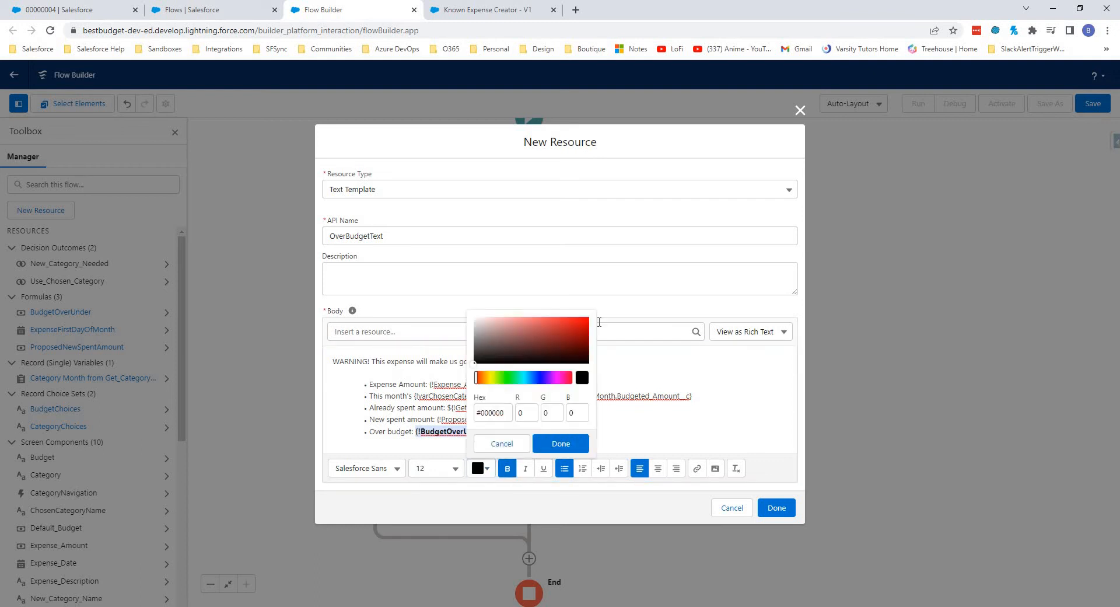
{"action": "left_click", "coordinate": [555, 445]}
Step: Bold the expense amount, budgeted amount, spent amount and ProposedNewSpentAmount references in the other bullets
{"action": "left_click_drag", "start_coordinate": [538, 420], "coordinate": [438, 419]}
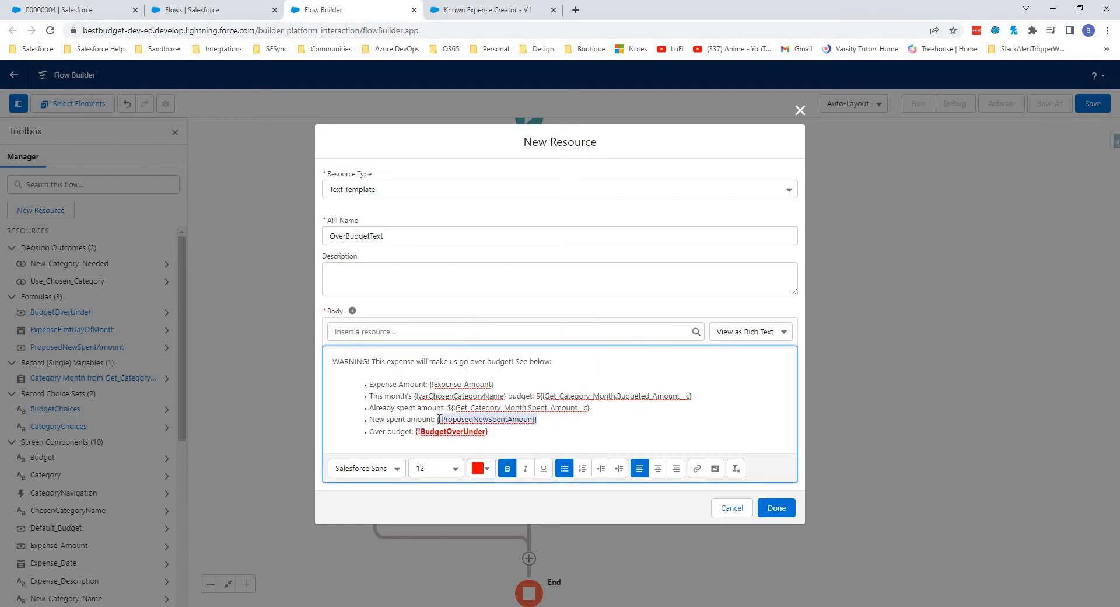
{"action": "left_click", "coordinate": [507, 468]}
{"action": "left_click_drag", "start_coordinate": [590, 408], "coordinate": [448, 408]}
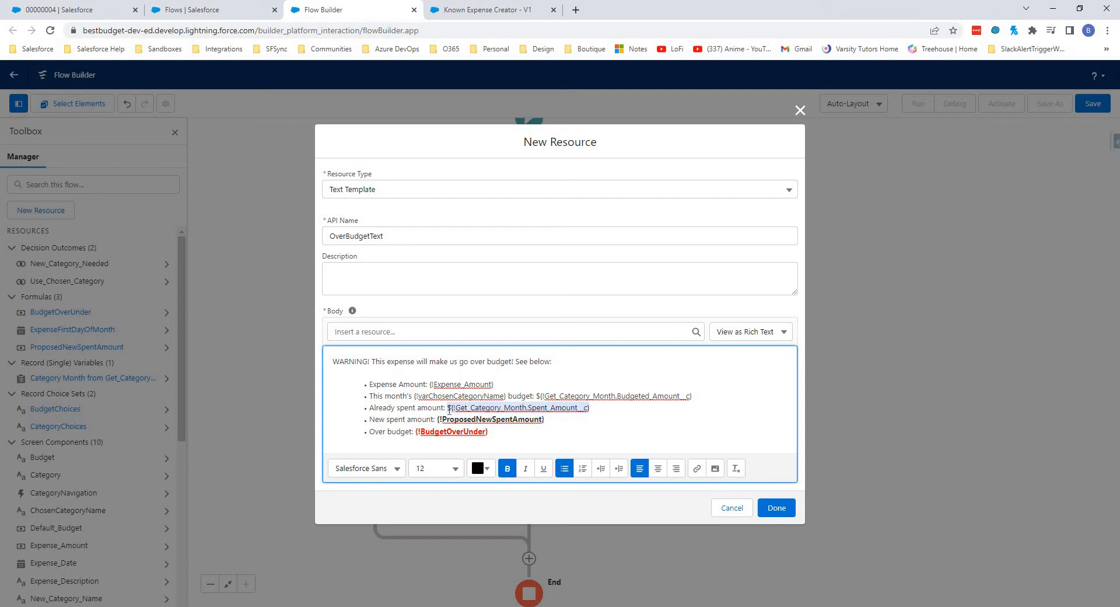
{"action": "left_click", "coordinate": [508, 468]}
{"action": "left_click_drag", "start_coordinate": [692, 396], "coordinate": [430, 385]}
{"action": "left_click", "coordinate": [507, 468]}
{"action": "left_click", "coordinate": [508, 468]}
{"action": "left_click", "coordinate": [482, 407]}
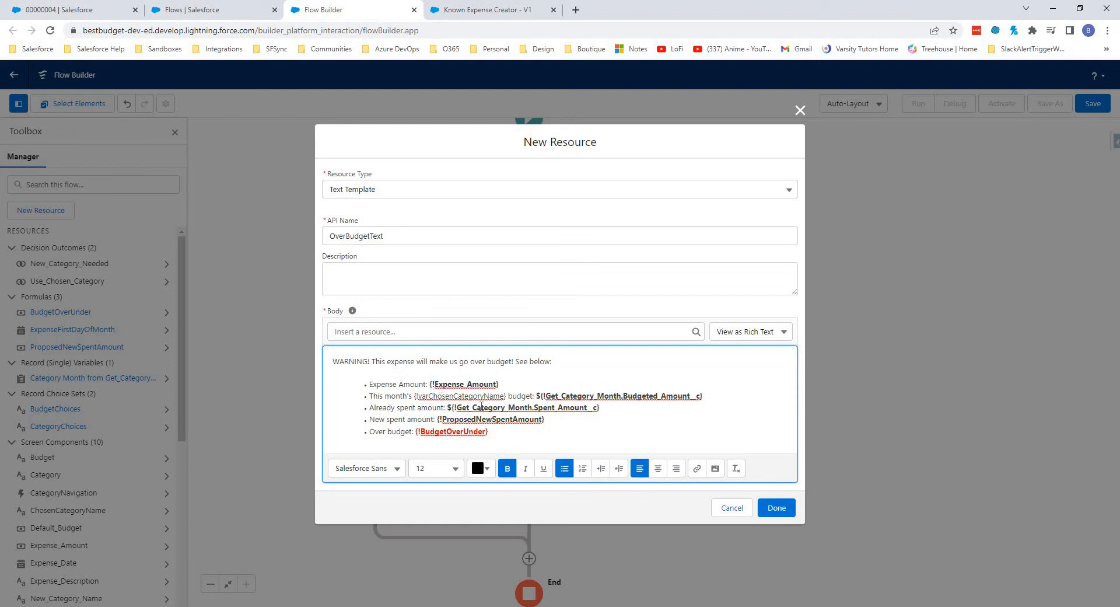
Step: Copy the entire body text and finish creating the OverBudgetText template
{"action": "left_click", "coordinate": [422, 411]}
{"action": "left_click_drag", "start_coordinate": [543, 432], "coordinate": [410, 360]}
{"action": "key", "text": "ctrl+c"}
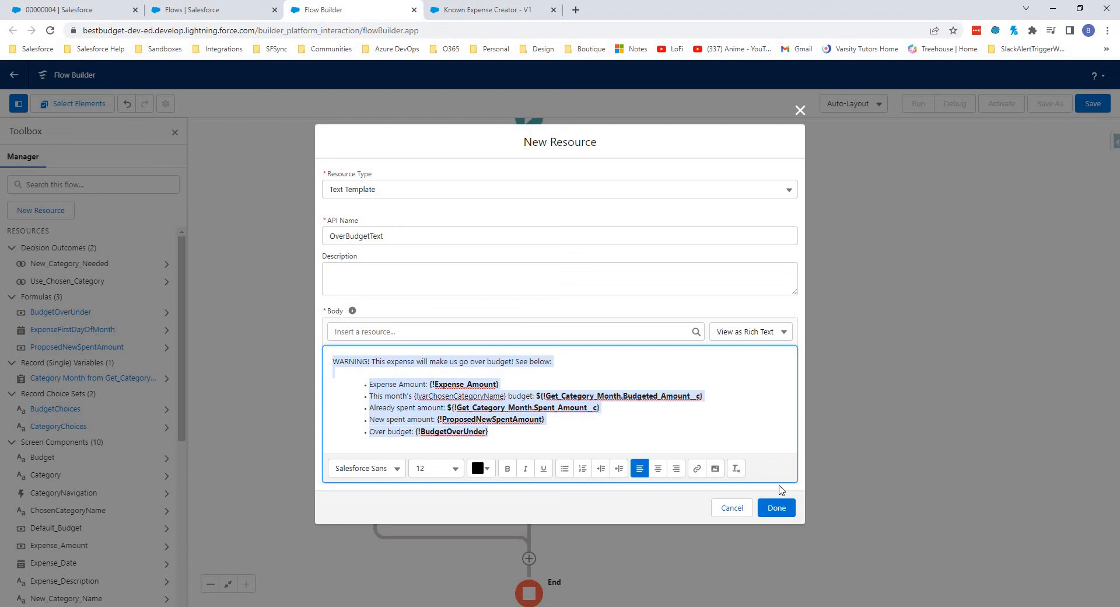
{"action": "left_click", "coordinate": [775, 508]}
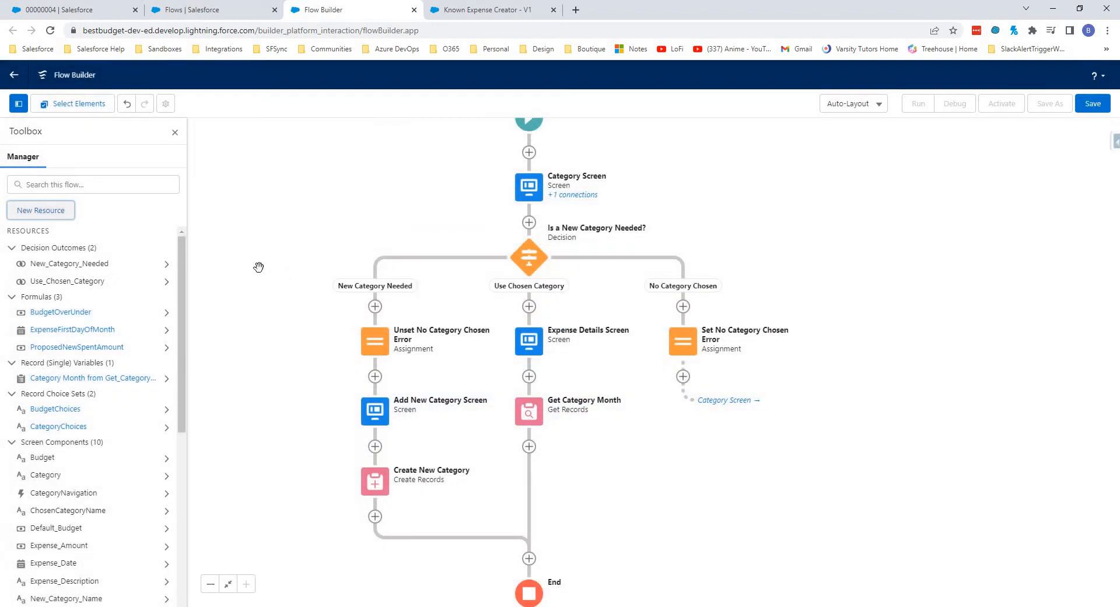
Step: Start a new Text Template resource with the API name UnderBudgetText
{"action": "left_click", "coordinate": [46, 211]}
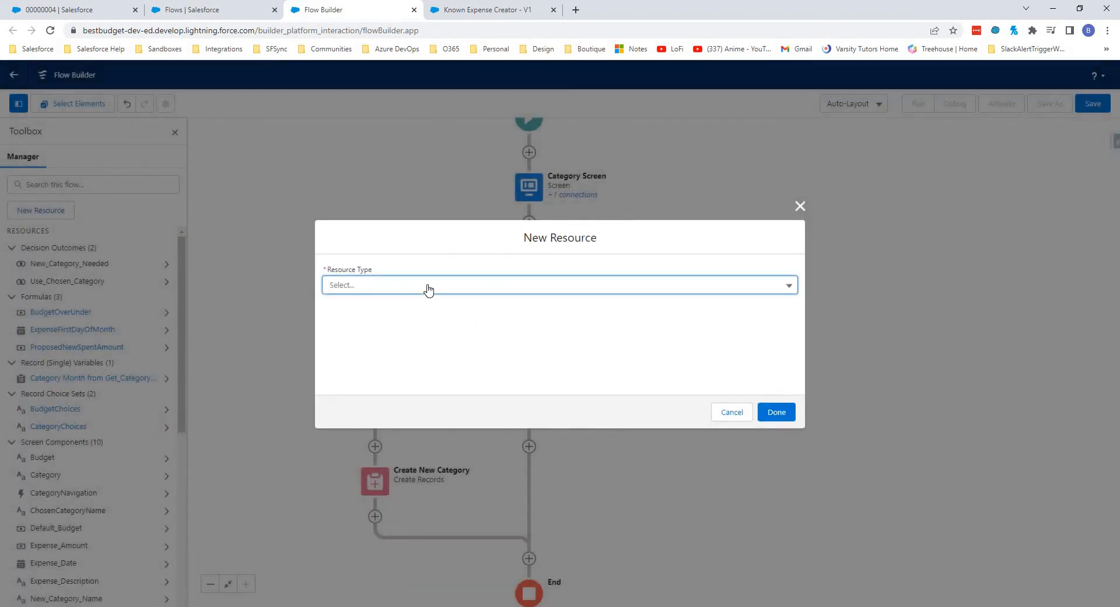
{"action": "left_click", "coordinate": [427, 287]}
{"action": "left_click", "coordinate": [393, 389]}
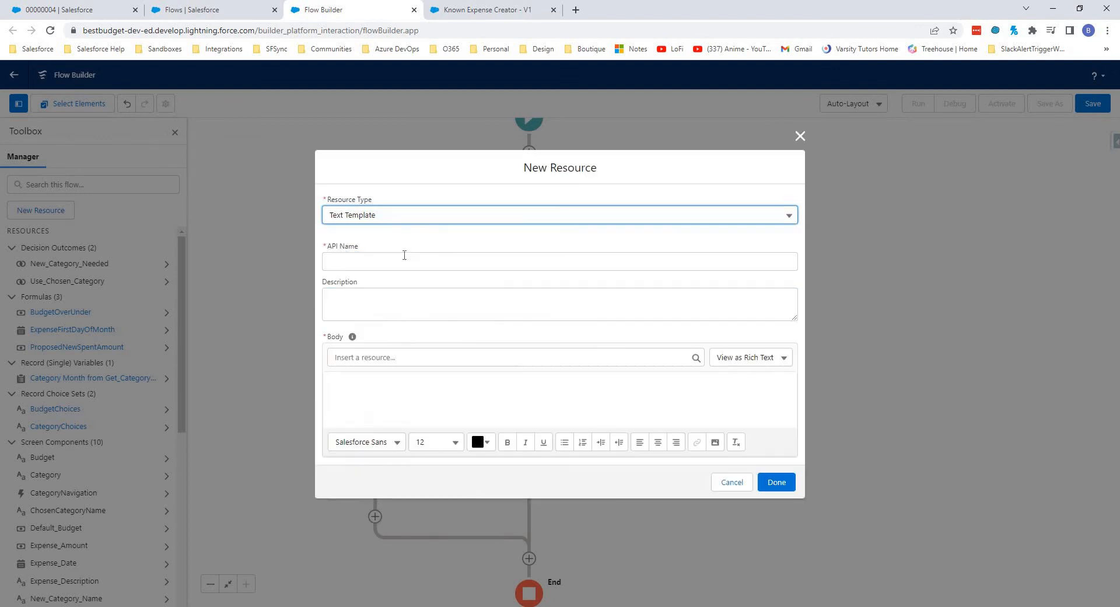
{"action": "left_click", "coordinate": [402, 261]}
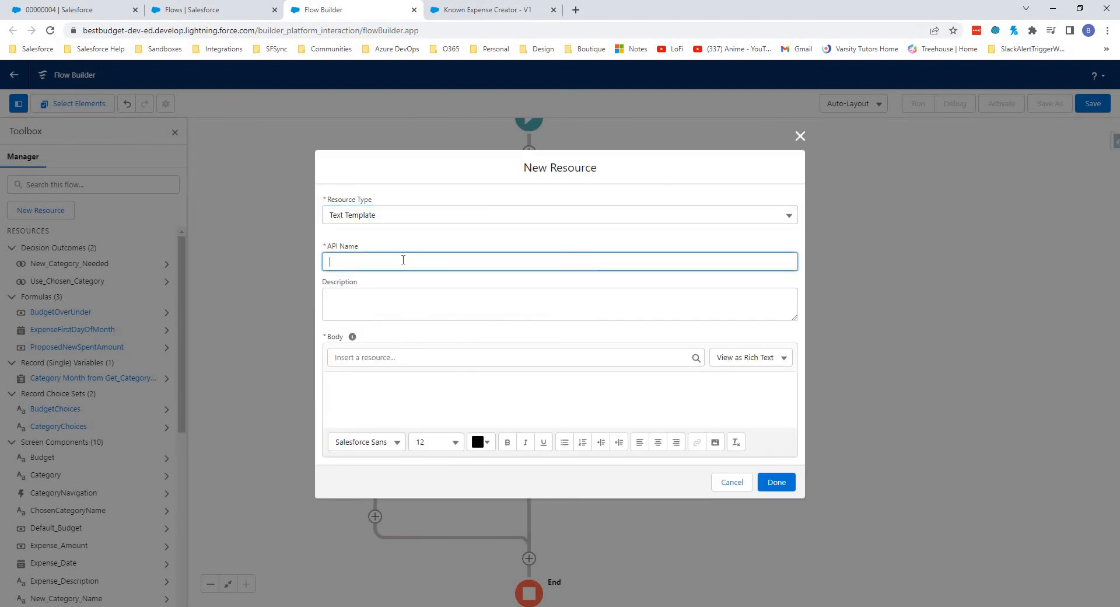
{"action": "type", "text": "UnderBudgetText"}
Step: Paste the copied over-budget text into the template body and remove the extra line at its end
{"action": "left_click", "coordinate": [378, 346]}
{"action": "left_click", "coordinate": [387, 401]}
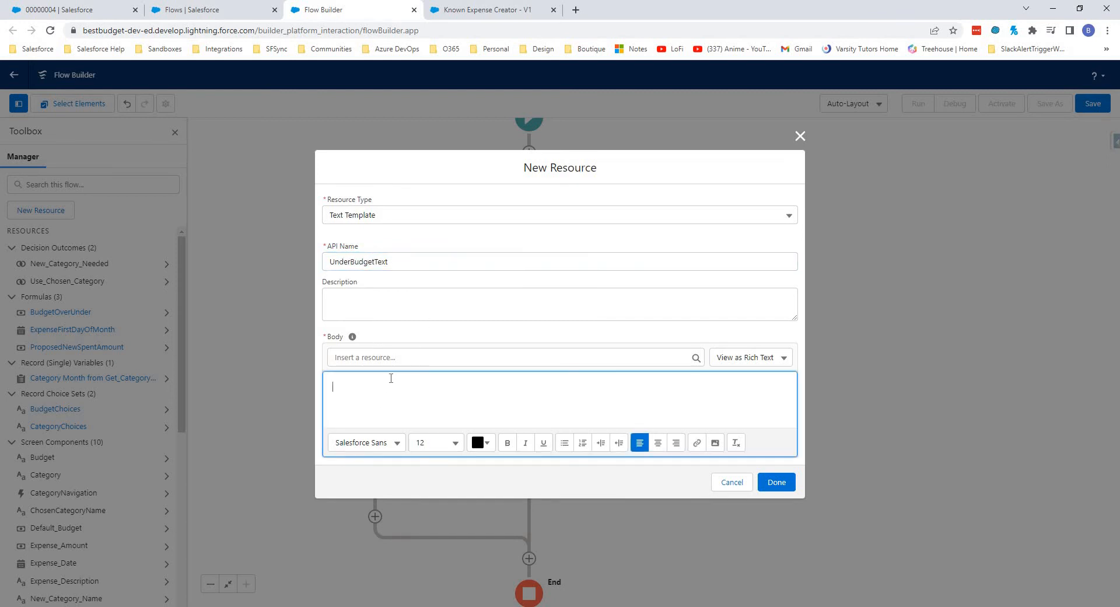
{"action": "key", "text": "ctrl+v"}
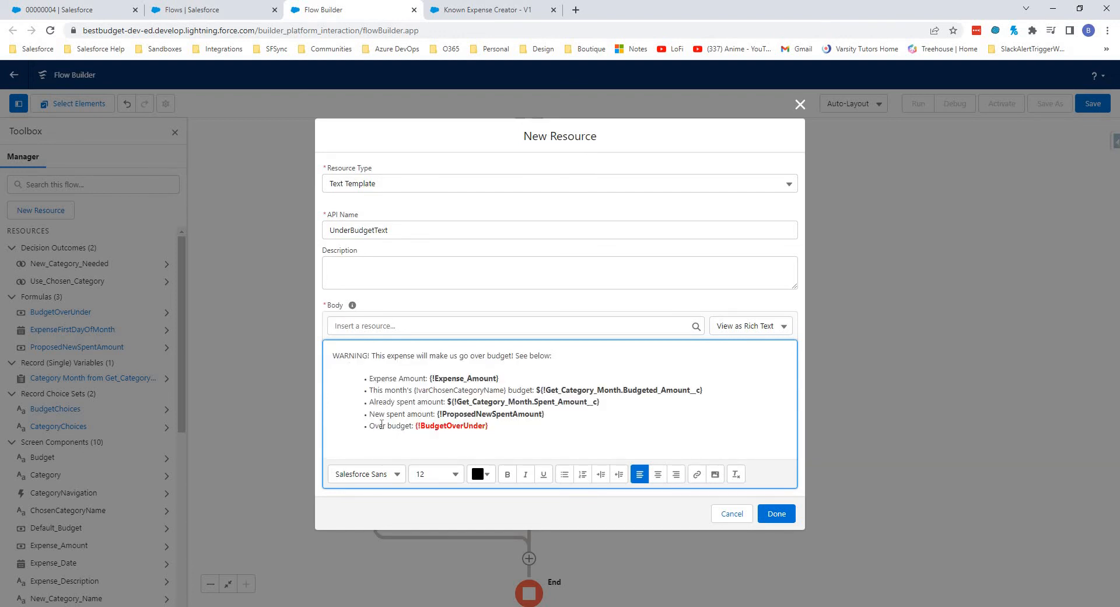
{"action": "key", "text": "BackSpace"}
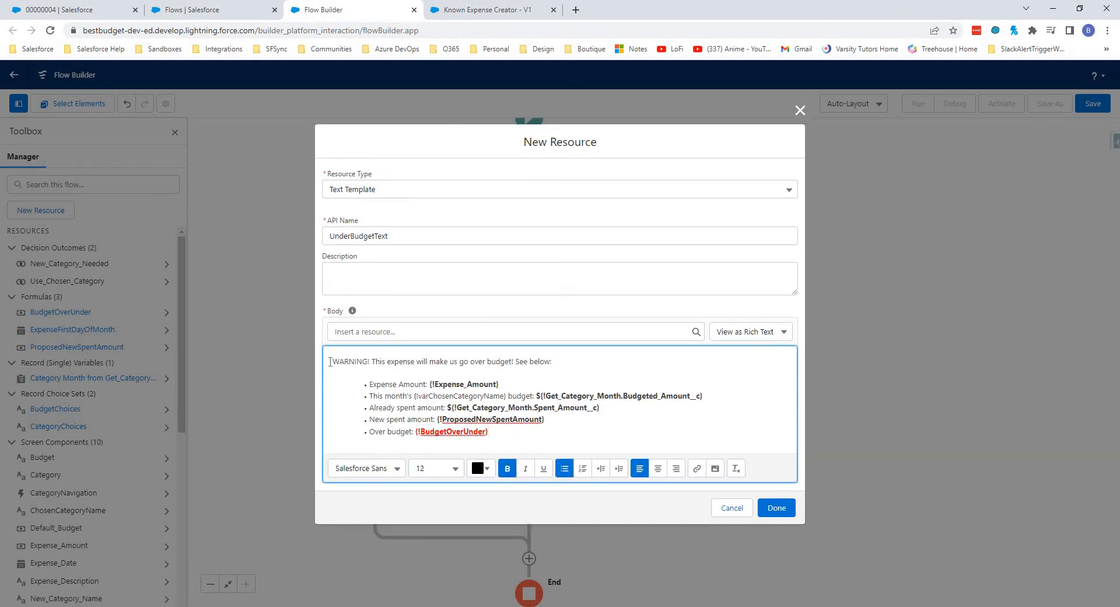
Step: Replace the opening warning line with "Great! It's within our budget! See the details below and confirm:"
{"action": "left_click_drag", "start_coordinate": [539, 363], "coordinate": [515, 362]}
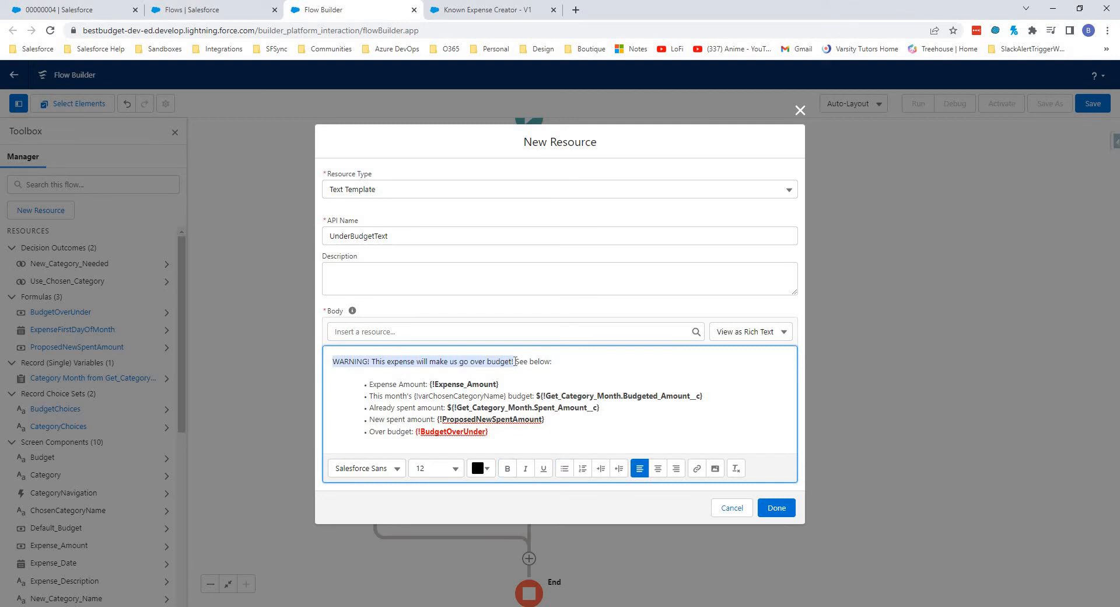
{"action": "type", "text": "Great! It's "}
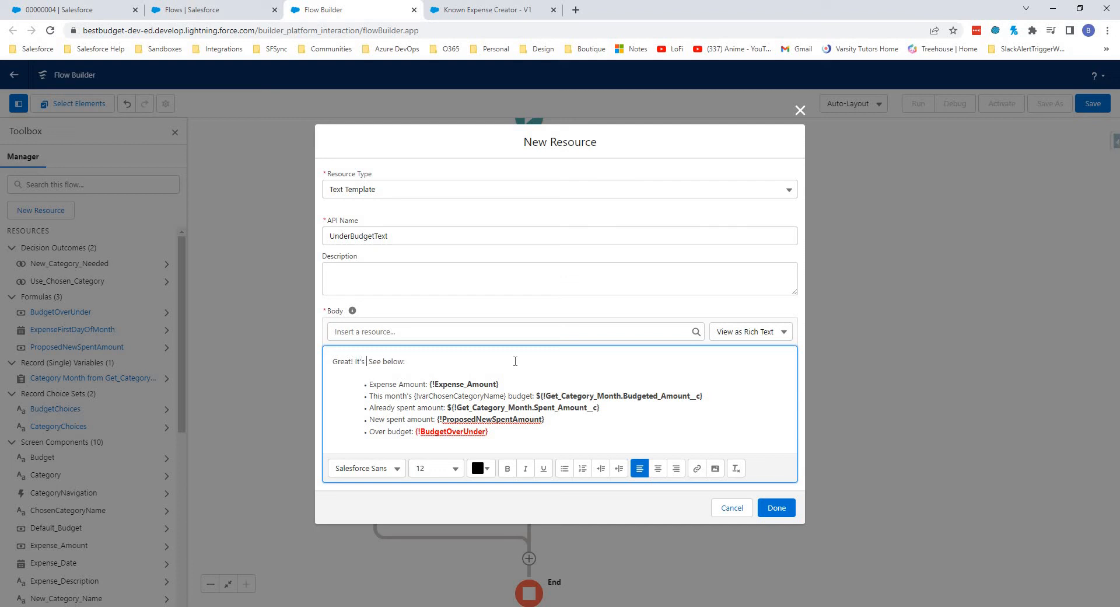
{"action": "type", "text": "within our budget!"}
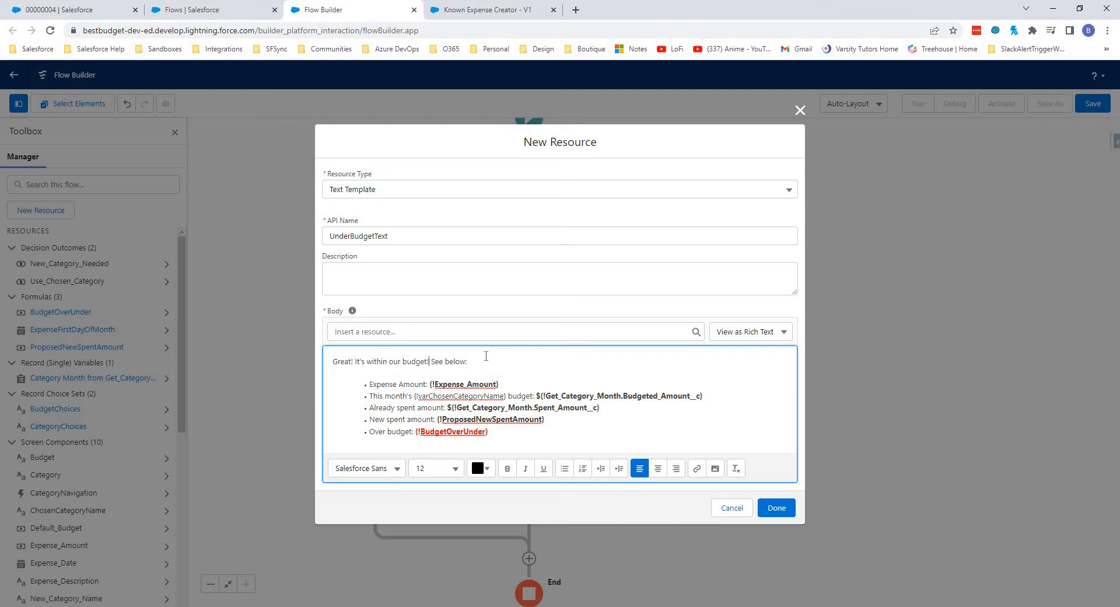
{"action": "key", "text": "BackSpace"}
{"action": "key", "text": "BackSpace"}
{"action": "key", "text": "BackSpace"}
{"action": "key", "text": "BackSpace"}
{"action": "type", "text": "he details below and confirm"}
{"action": "left_click", "coordinate": [522, 431]}
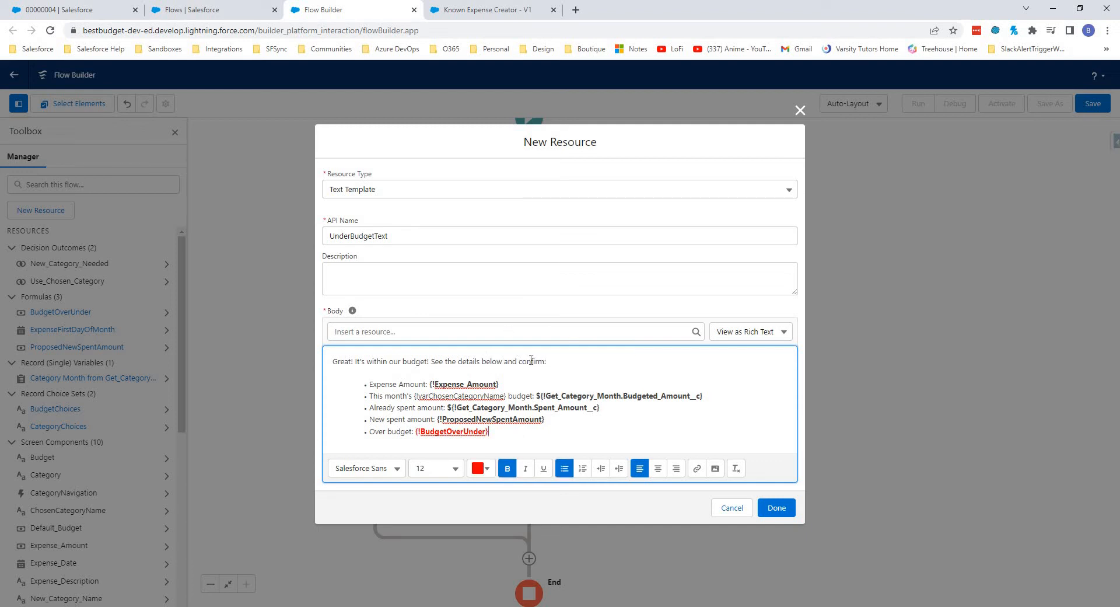
Step: Change the end of the opening line to "click Confirm:" with the word Confirm in bold
{"action": "left_click", "coordinate": [519, 361]}
{"action": "type", "text": "click"}
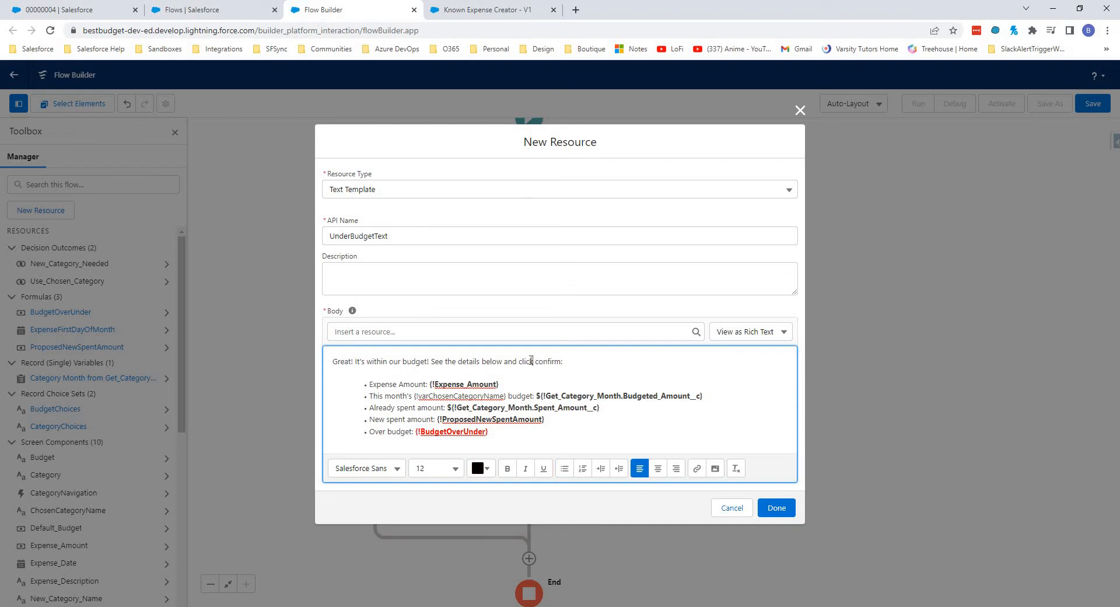
{"action": "key", "text": "Delete"}
{"action": "key", "text": "Delete"}
{"action": "key", "text": "Delete"}
{"action": "key", "text": "Delete"}
{"action": "key", "text": "Delete"}
{"action": "key", "text": "Delete"}
{"action": "type", "text": "Confirm"}
{"action": "double_click", "coordinate": [543, 362]}
{"action": "key", "text": "ctrl+b"}
{"action": "key", "text": "End"}
{"action": "left_click", "coordinate": [409, 384]}
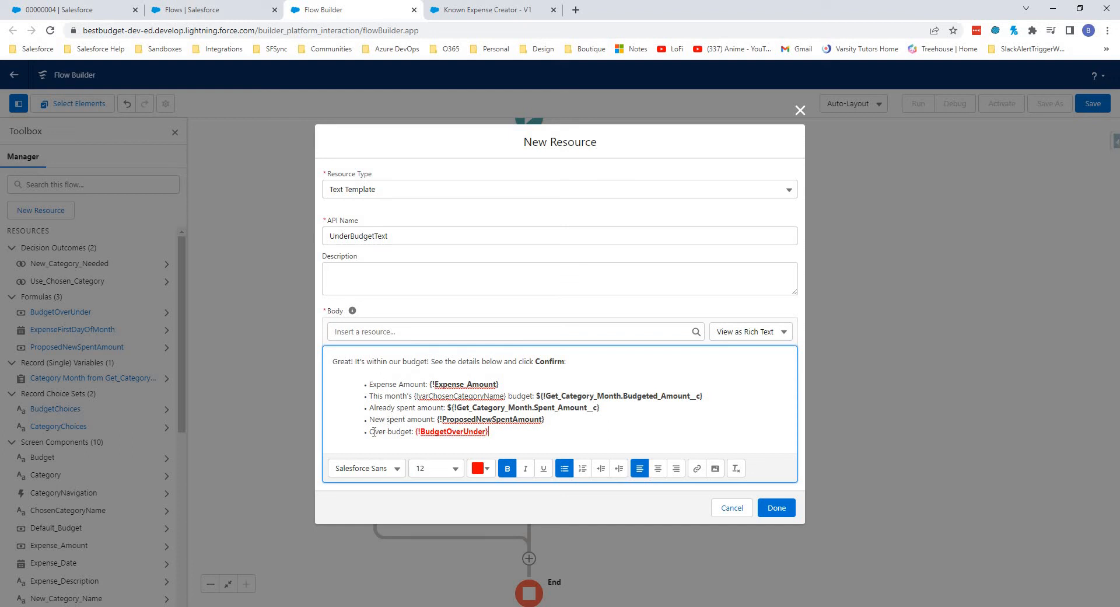
Step: Finish the UnderBudgetText template by relabeling its last bullet "Remaining budget:" and coloring the BudgetOverUnder reference black
{"action": "mouse_move", "coordinate": [373, 432]}
{"action": "left_mouse_down"}
{"action": "mouse_move", "coordinate": [413, 433]}
{"action": "mouse_move", "coordinate": [388, 435]}
{"action": "left_mouse_up"}
{"action": "type", "text": "Remaining"}
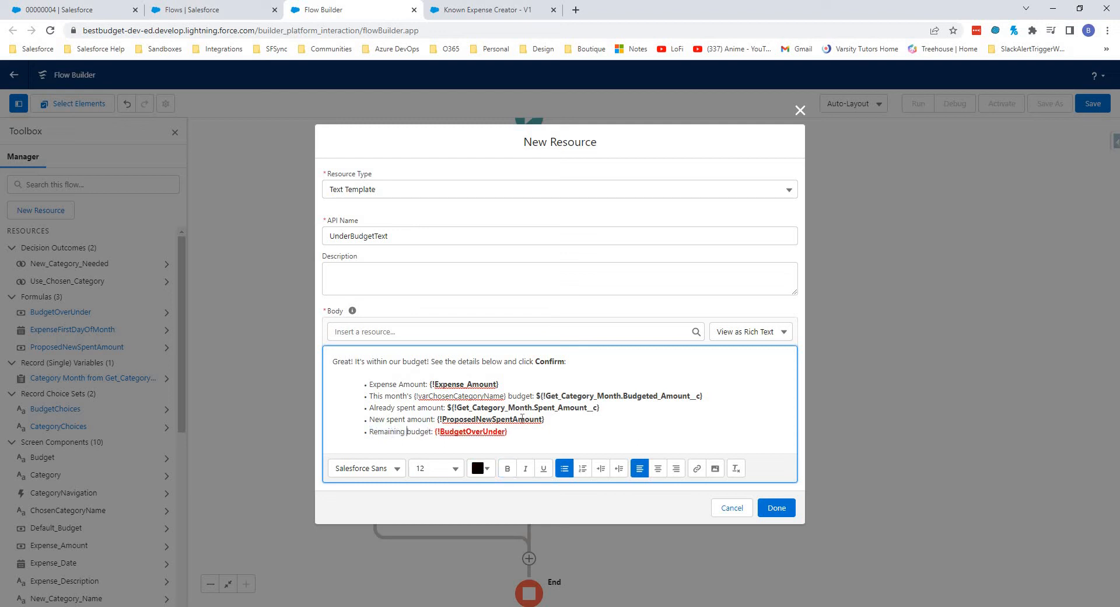
{"action": "key", "text": "End"}
{"action": "left_click", "coordinate": [435, 432], "text": "shift"}
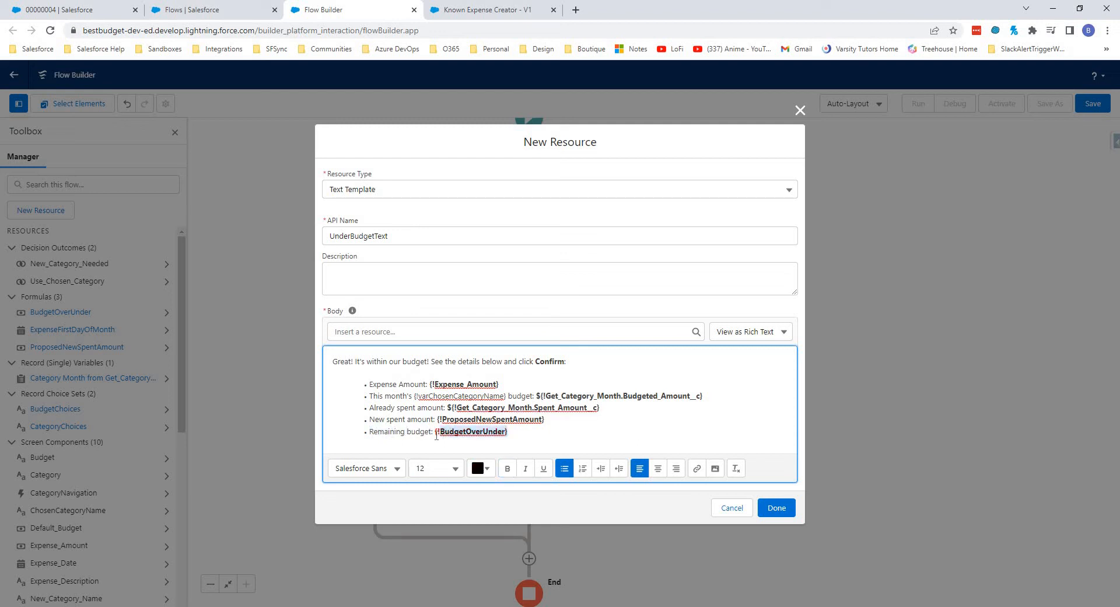
{"action": "left_click", "coordinate": [487, 468]}
{"action": "left_click", "coordinate": [474, 361]}
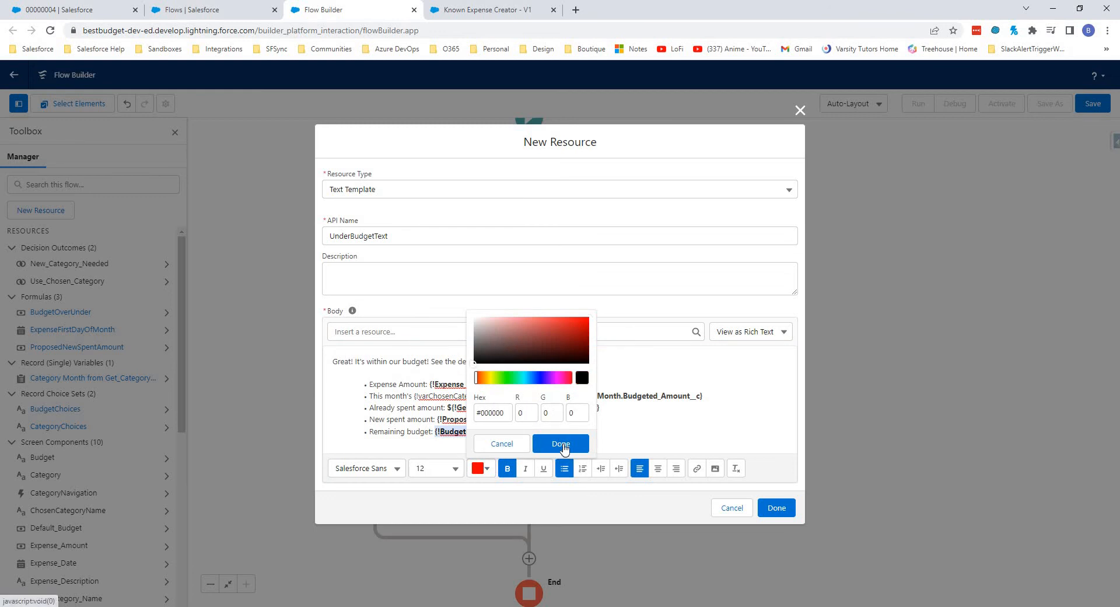
{"action": "left_click", "coordinate": [561, 443]}
{"action": "left_click", "coordinate": [518, 430]}
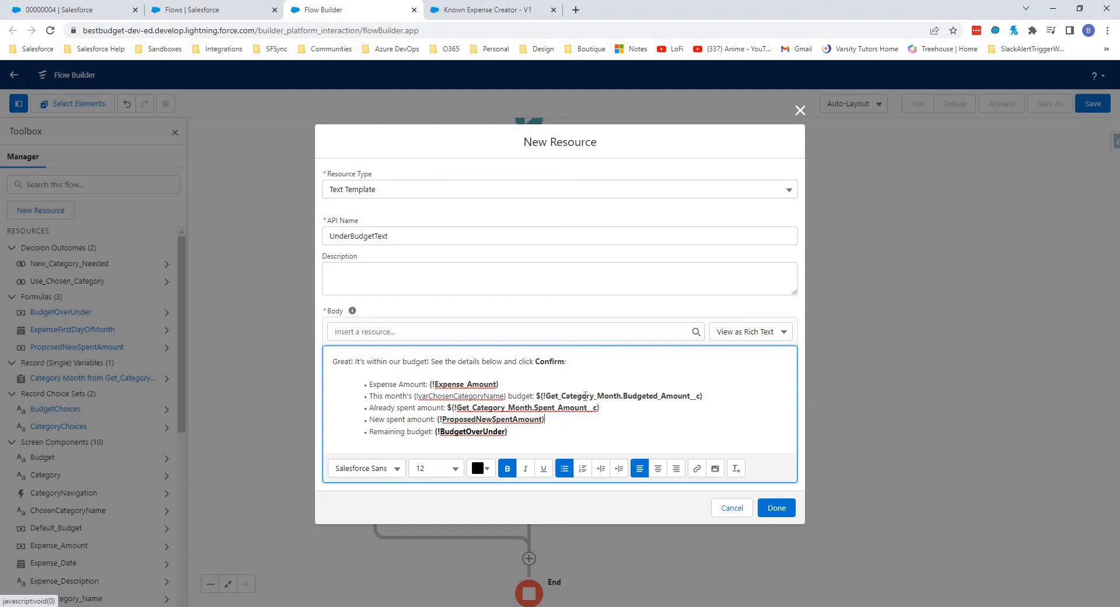
{"action": "left_click", "coordinate": [780, 509]}
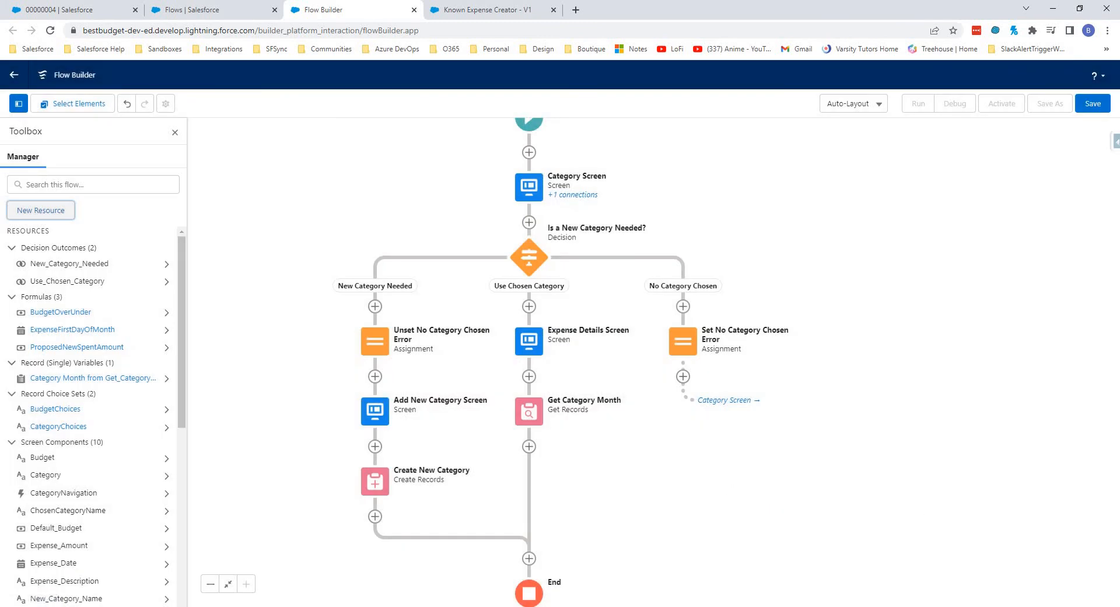
Step: Add a Screen element labeled "Confirmation Screen" directly after the Get Category Month element
{"action": "left_click", "coordinate": [530, 447]}
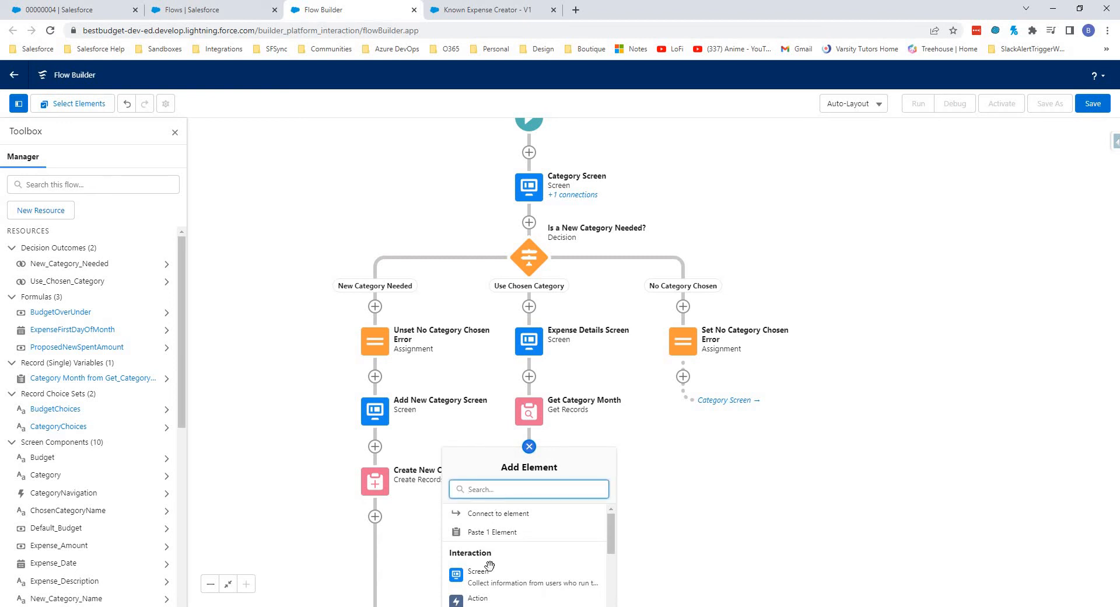
{"action": "left_click", "coordinate": [513, 576]}
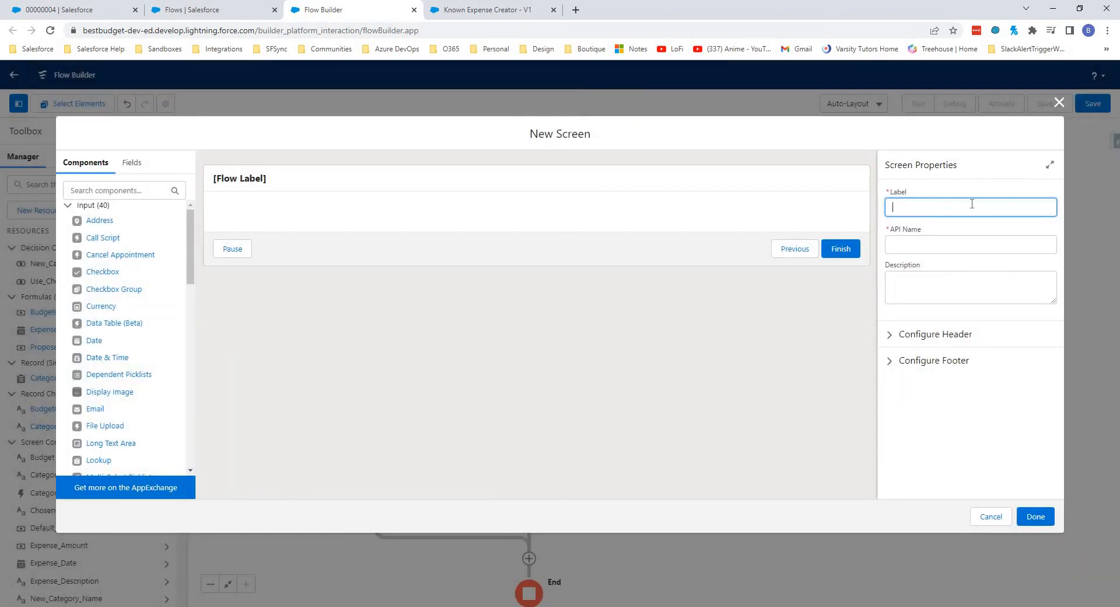
{"action": "type", "text": "Confirmation Screen"}
{"action": "key", "text": "Tab"}
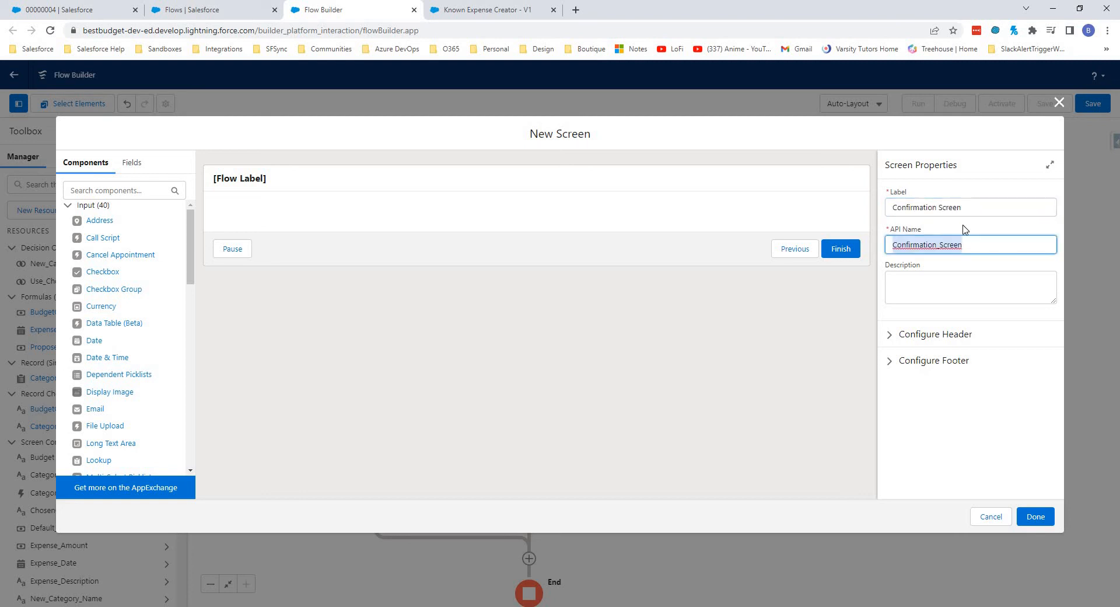
{"action": "left_click", "coordinate": [964, 229]}
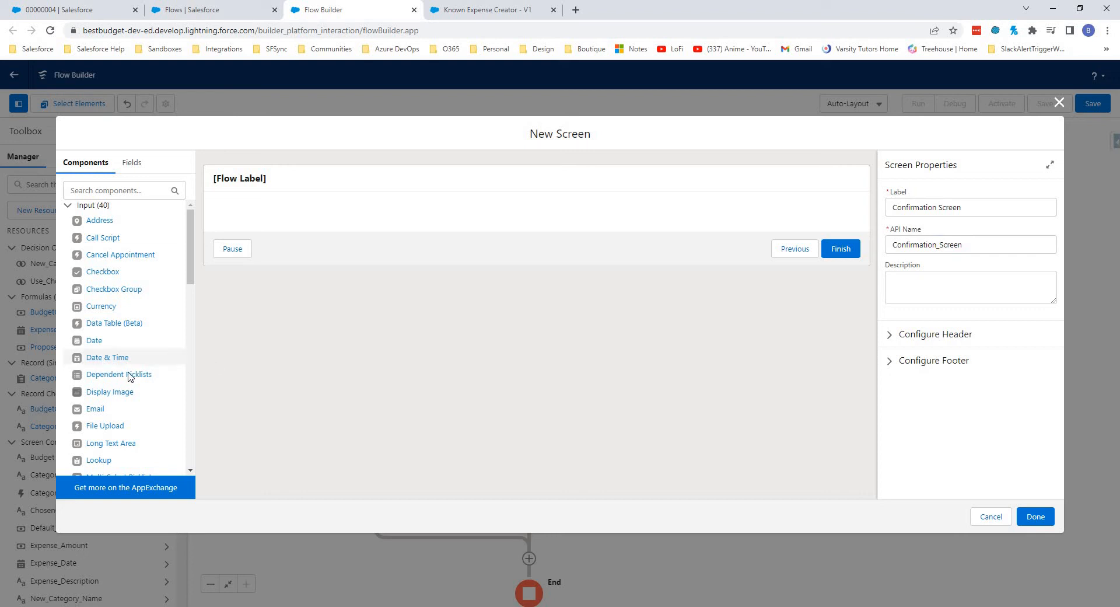
Step: Place a Display Text component on the screen and give it the API name OverBudgetDisplayText
{"action": "scroll", "coordinate": [111, 349], "scroll_direction": "down", "scroll_amount": 1}
{"action": "scroll", "coordinate": [106, 361], "scroll_direction": "down", "scroll_amount": 5}
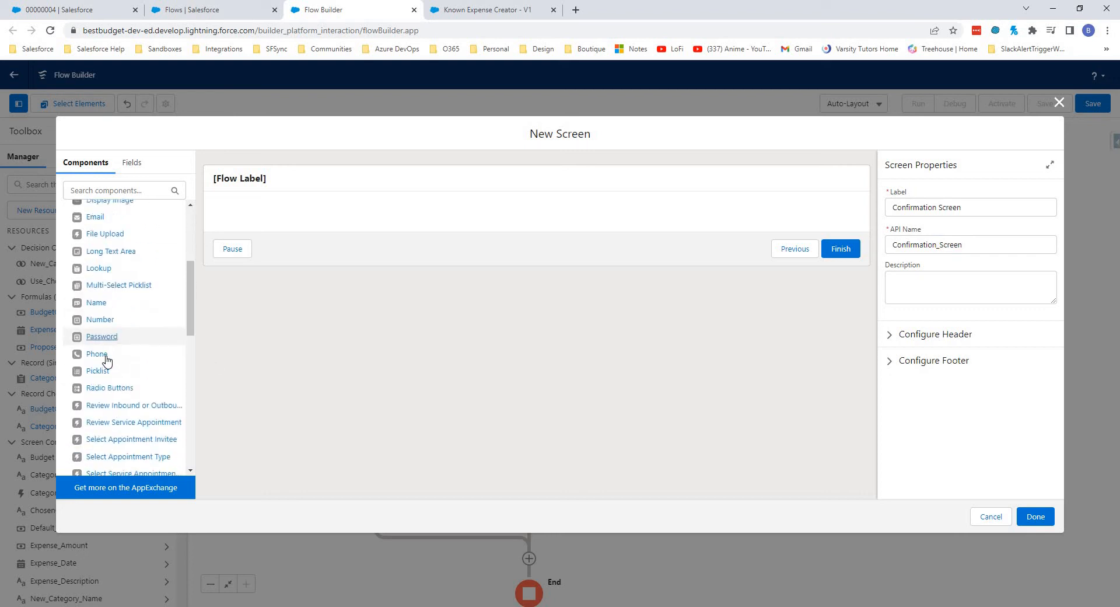
{"action": "scroll", "coordinate": [101, 372], "scroll_direction": "down", "scroll_amount": 3}
{"action": "left_click_drag", "start_coordinate": [102, 393], "coordinate": [295, 225]}
{"action": "left_click", "coordinate": [927, 205]}
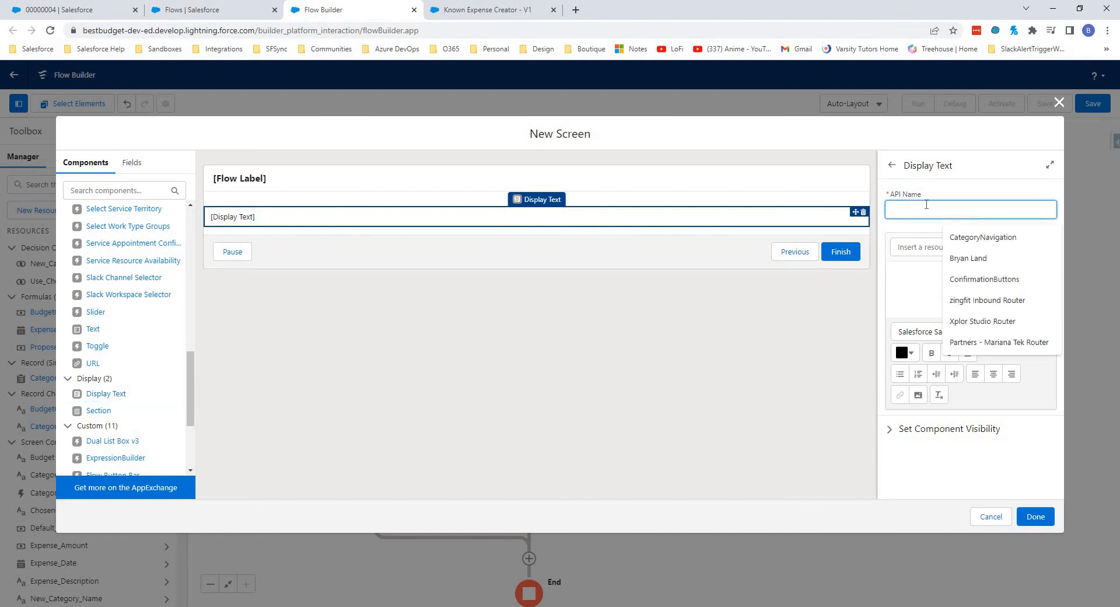
{"action": "type", "text": "OverBudg"}
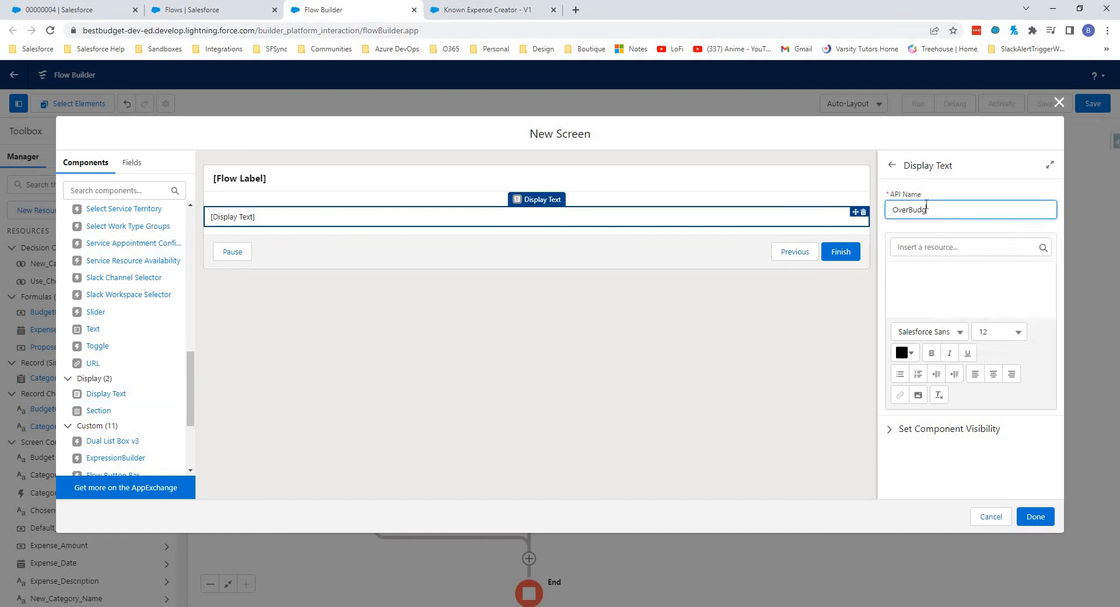
{"action": "type", "text": "etDisplayText"}
Step: Insert the OverBudgetText template as the content of the OverBudgetDisplayText component
{"action": "left_click", "coordinate": [972, 280]}
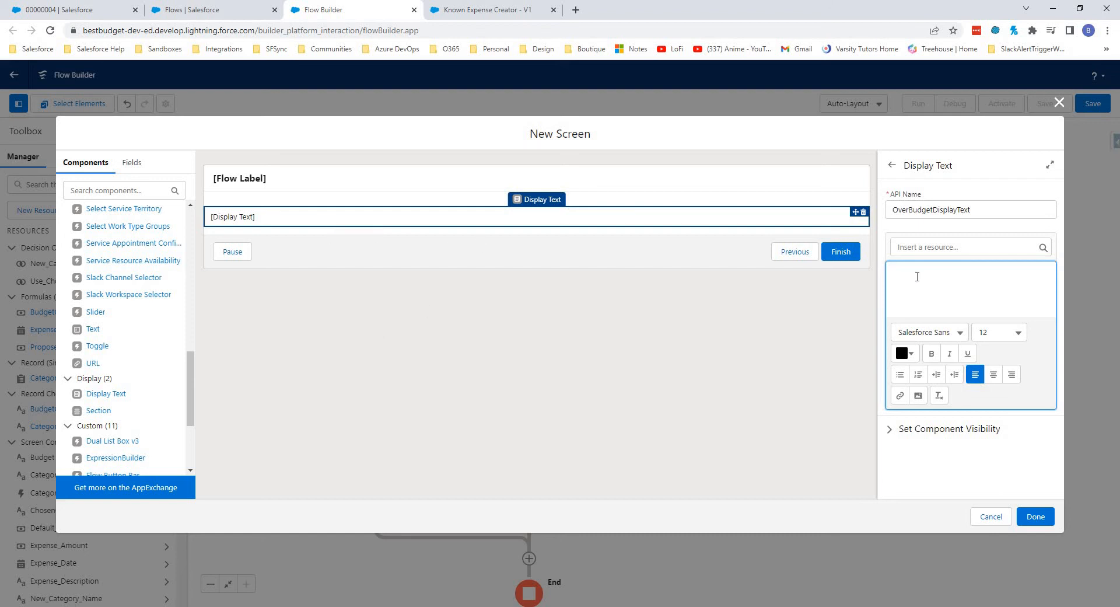
{"action": "left_click", "coordinate": [935, 248]}
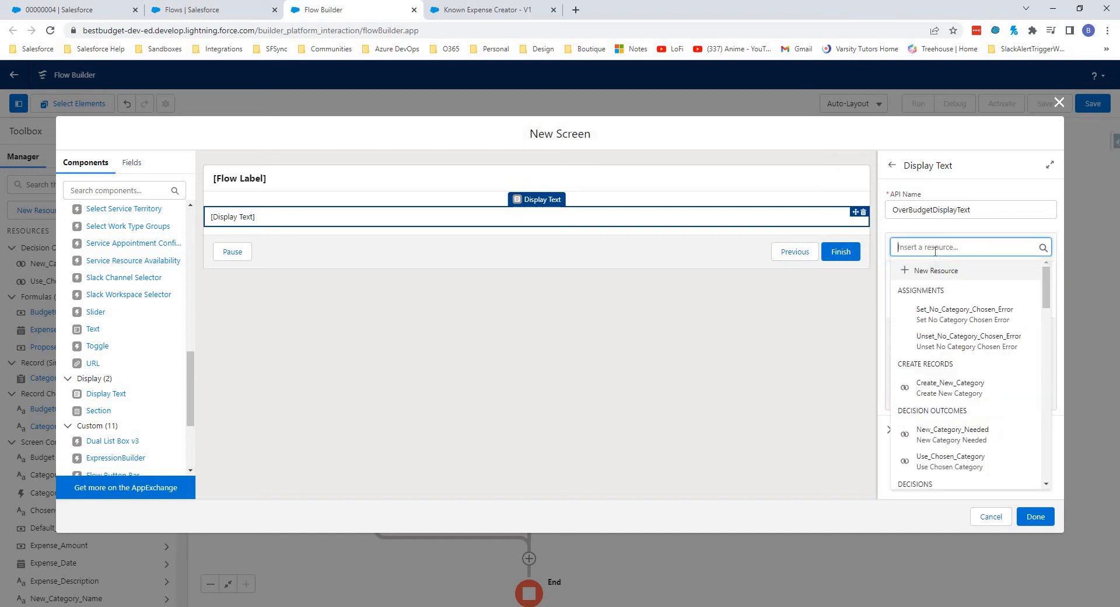
{"action": "type", "text": "over"}
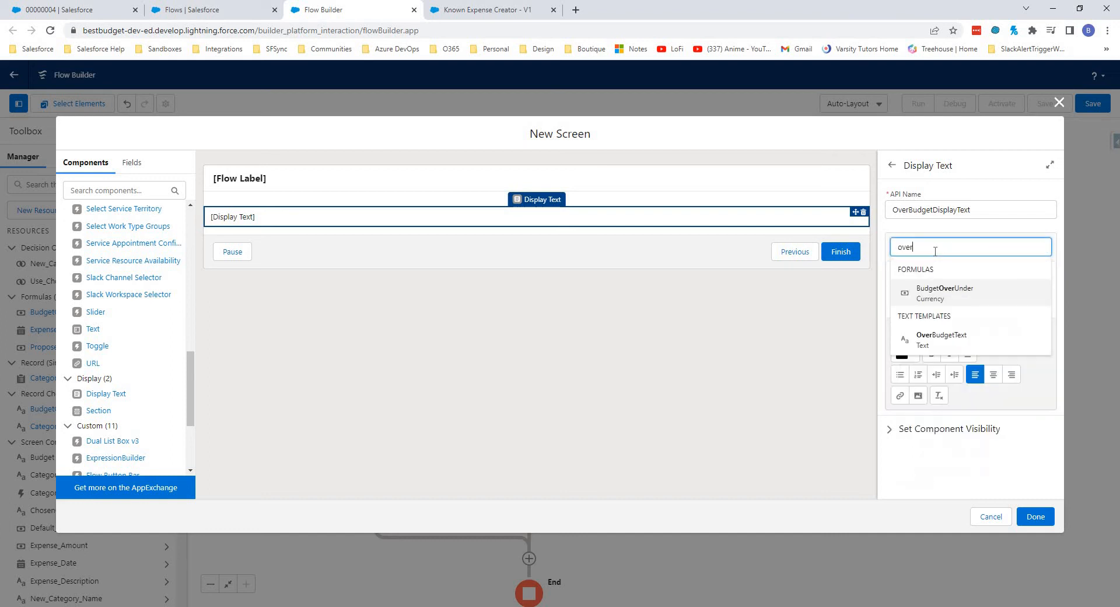
{"action": "left_click", "coordinate": [941, 338]}
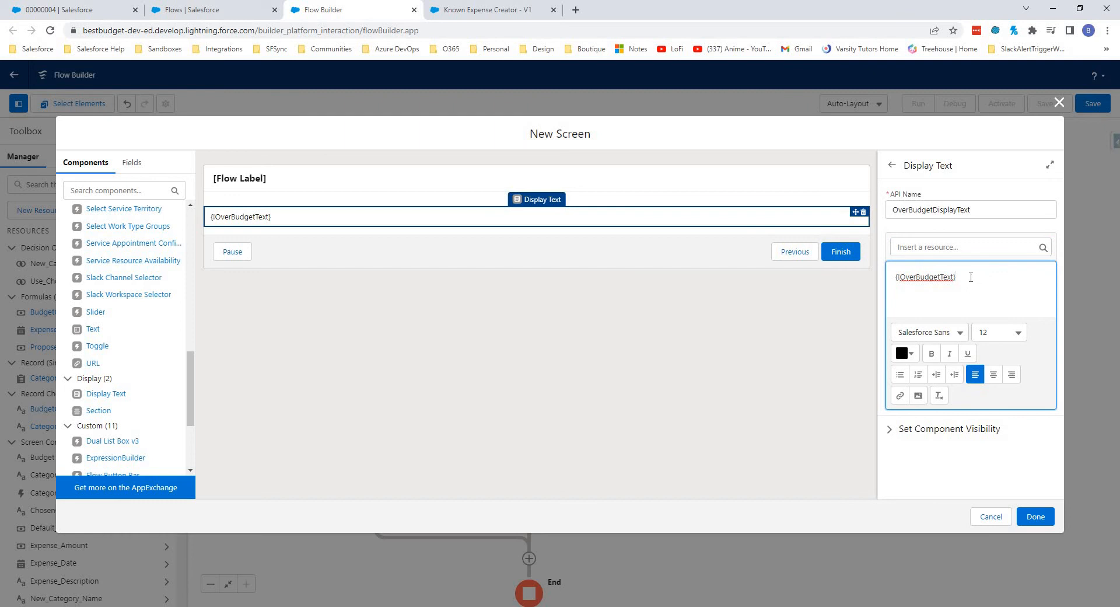
{"action": "left_click", "coordinate": [623, 318]}
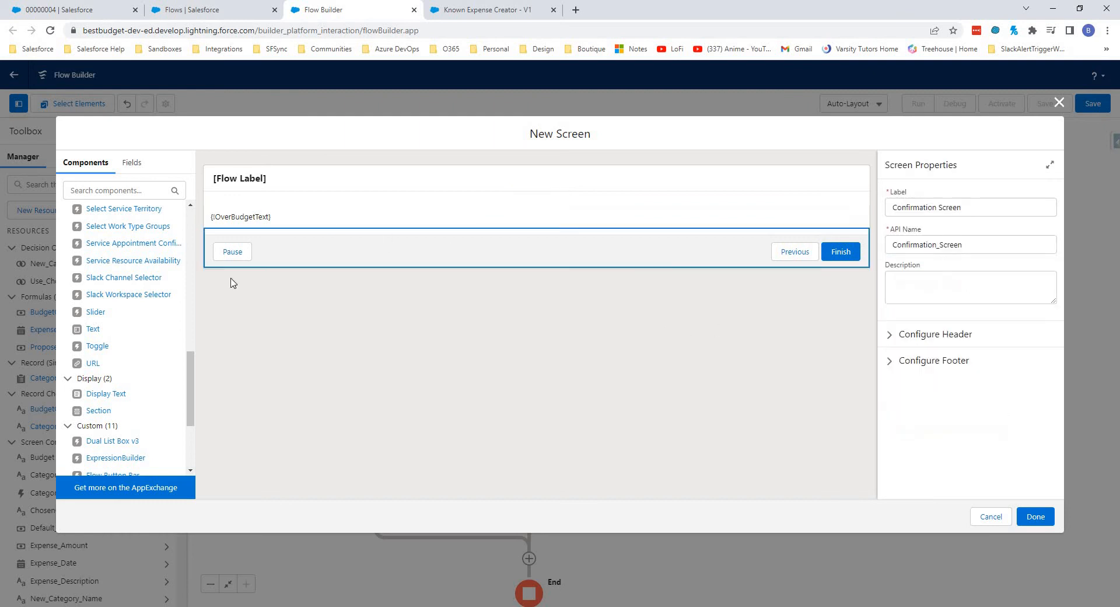
Step: Place a second Display Text component below the over-budget text and give it the API name UnderBudgetDisplayText
{"action": "left_click_drag", "start_coordinate": [108, 397], "coordinate": [532, 236]}
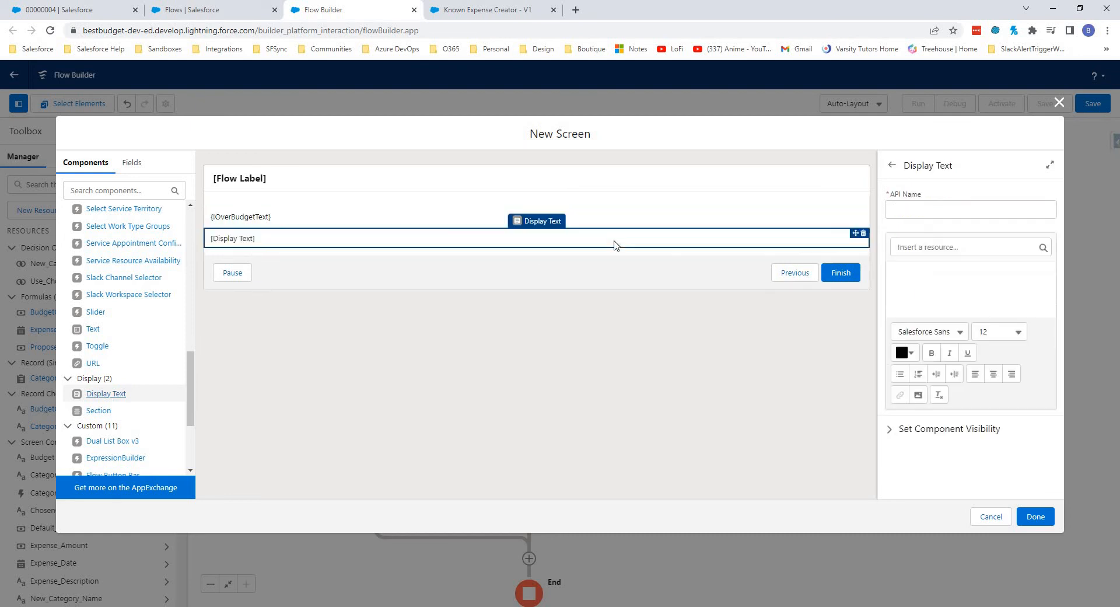
{"action": "left_click", "coordinate": [945, 207]}
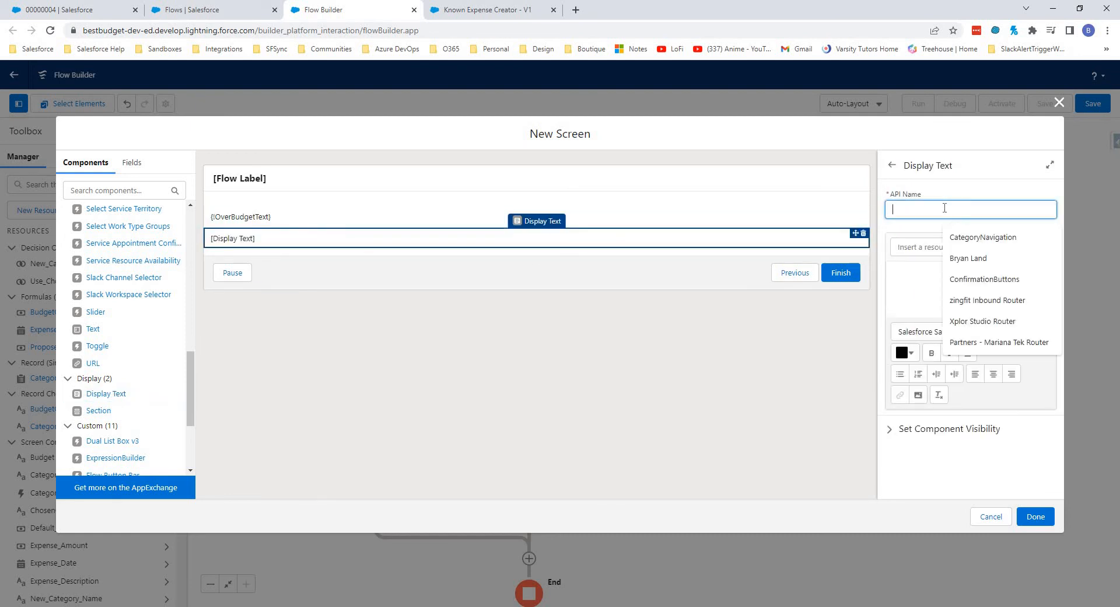
{"action": "type", "text": "U"}
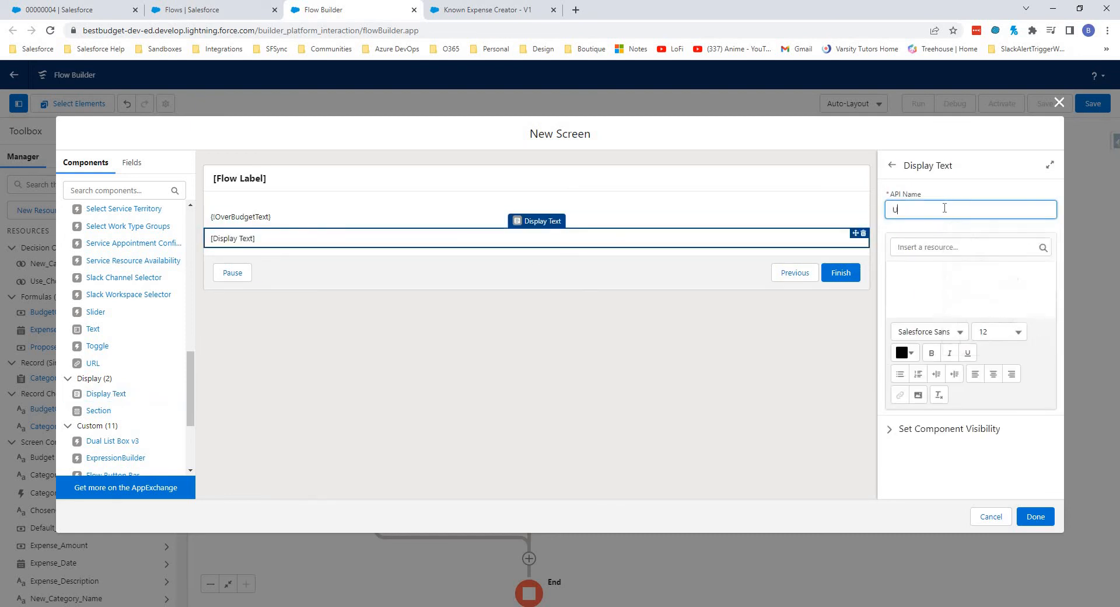
{"action": "type", "text": "nderBudgetDisplayText"}
Step: Insert the UnderBudgetText template as the content of the UnderBudgetDisplayText component
{"action": "left_click", "coordinate": [939, 247]}
{"action": "type", "text": "d"}
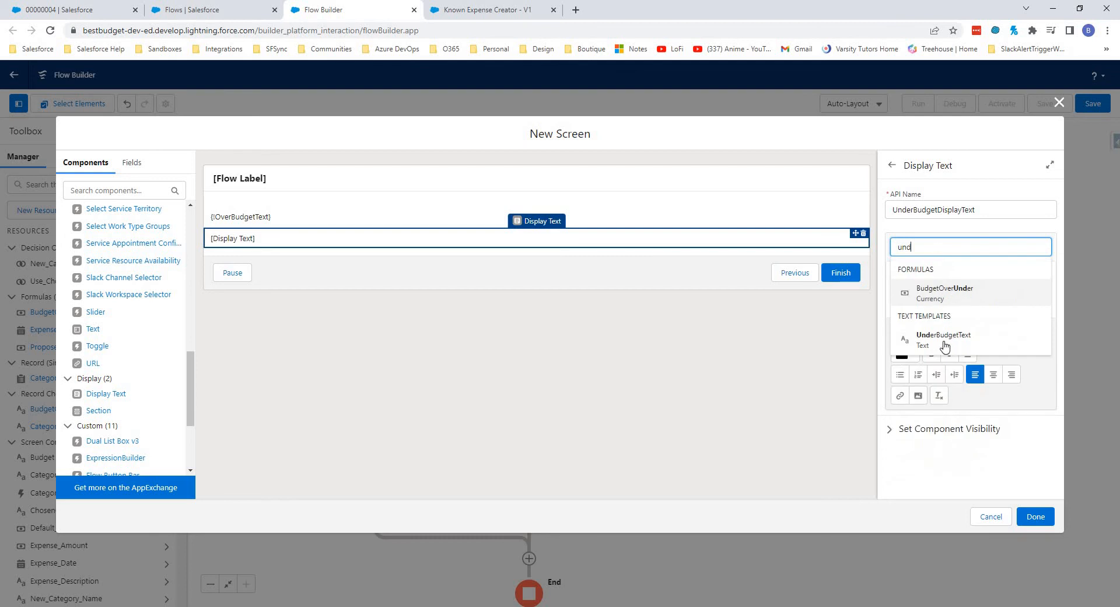
{"action": "left_click", "coordinate": [942, 343]}
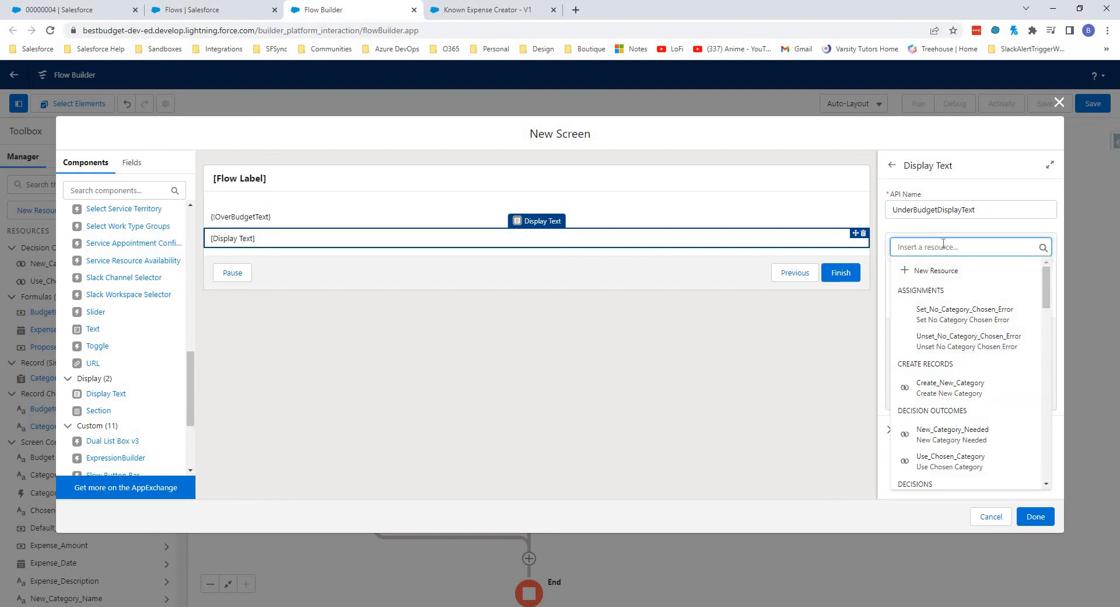
{"action": "type", "text": "und"}
{"action": "left_click", "coordinate": [942, 339]}
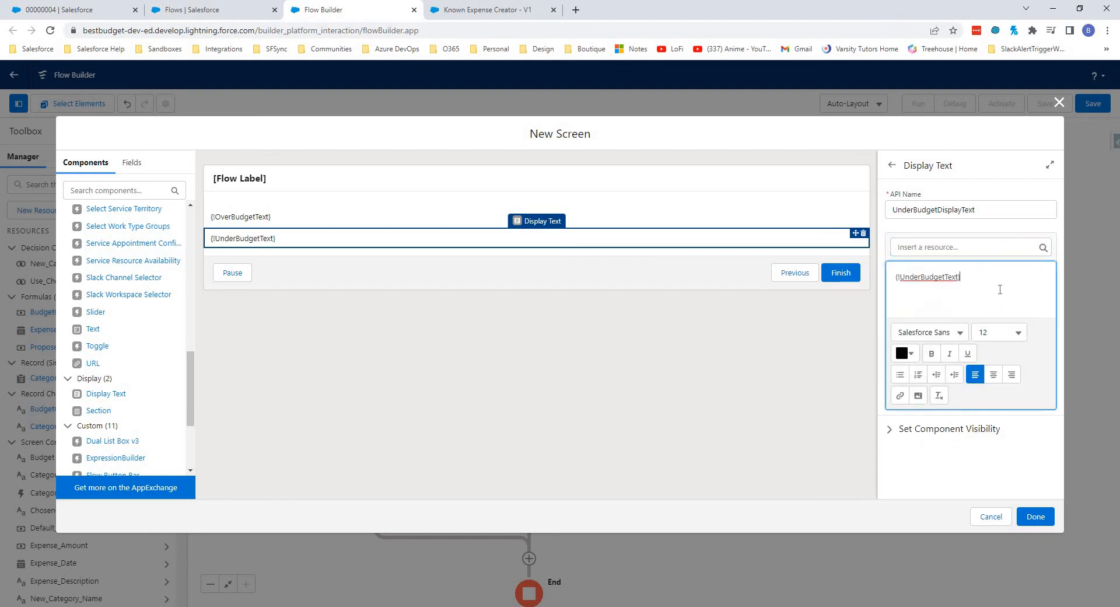
{"action": "left_click", "coordinate": [941, 228]}
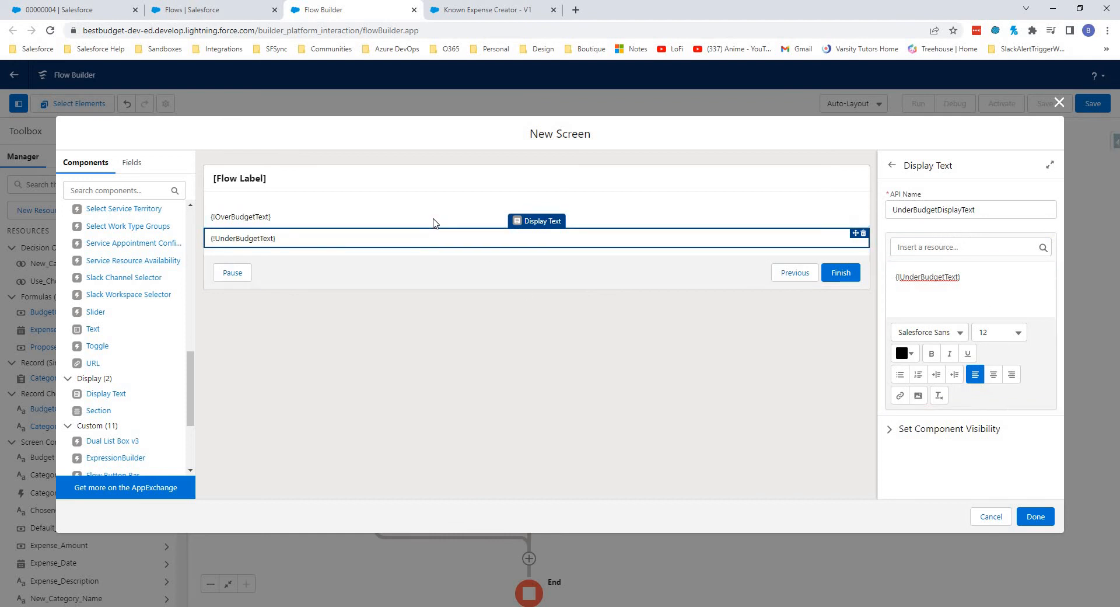
Step: Set the over-budget display text's component visibility to All Conditions Are Met (AND)
{"action": "left_click", "coordinate": [461, 221]}
{"action": "left_click", "coordinate": [934, 429]}
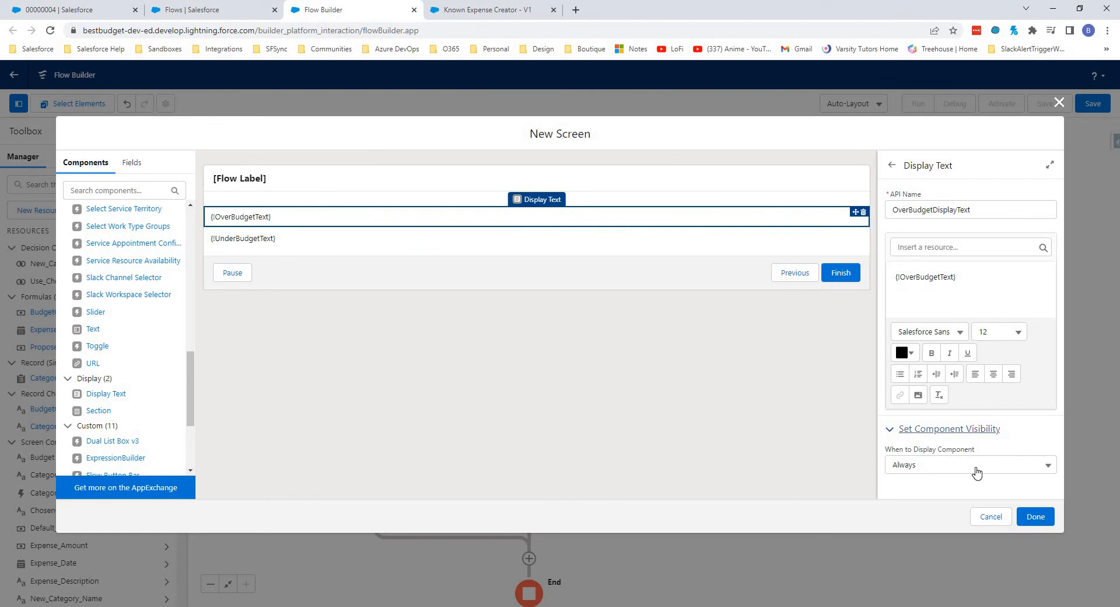
{"action": "left_click", "coordinate": [928, 470]}
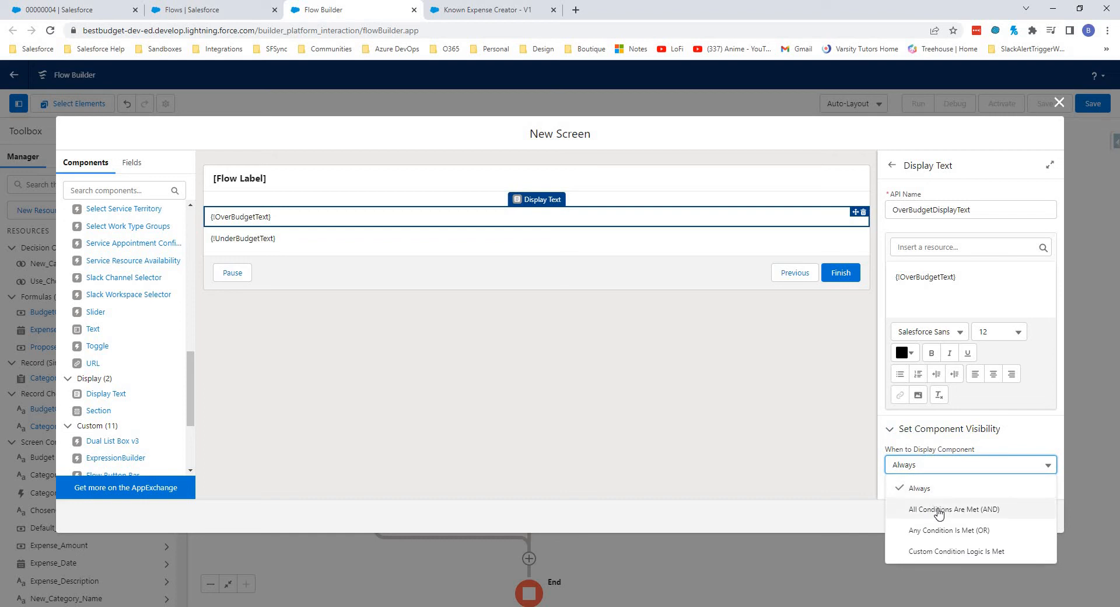
{"action": "left_click", "coordinate": [938, 509]}
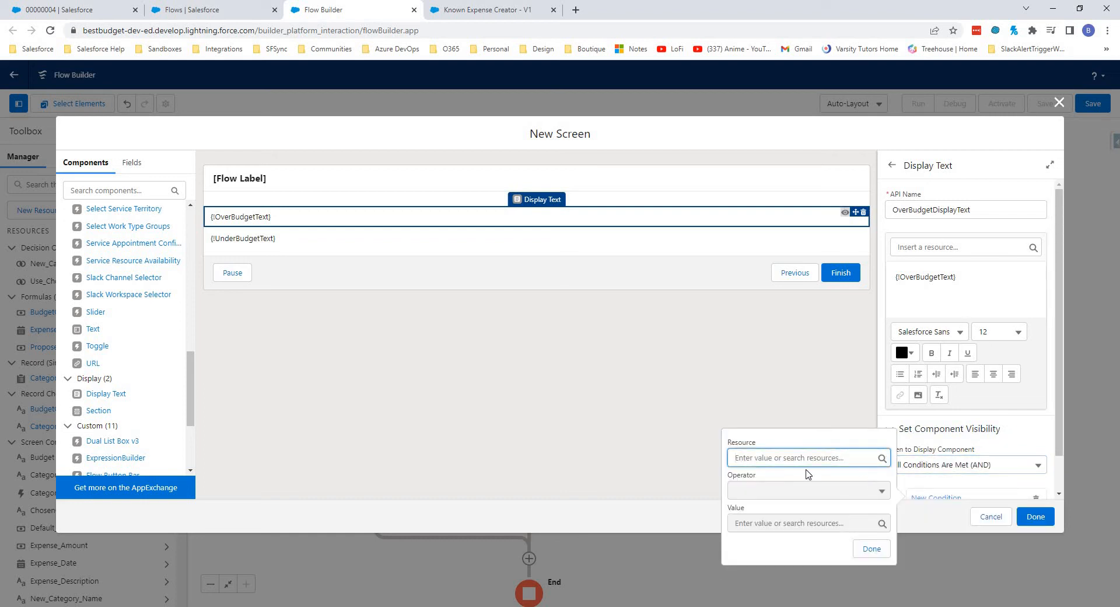
Step: Define the over-budget text's visibility condition as BudgetOverUnder Less Than 0
{"action": "left_click", "coordinate": [788, 458]}
{"action": "type", "text": "bud"}
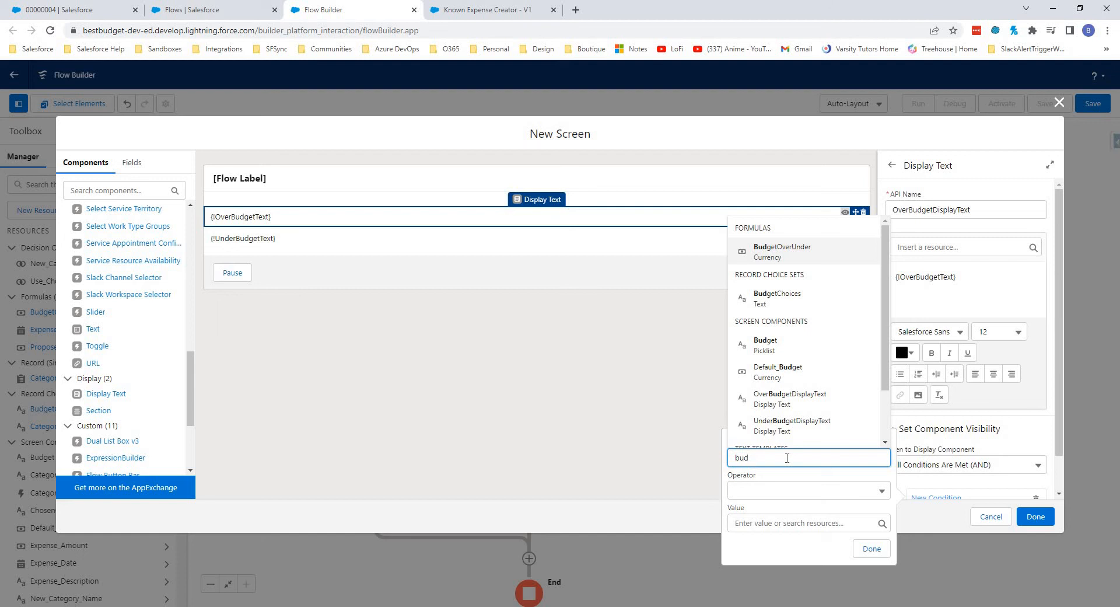
{"action": "key", "text": "Return"}
{"action": "left_click", "coordinate": [799, 492]}
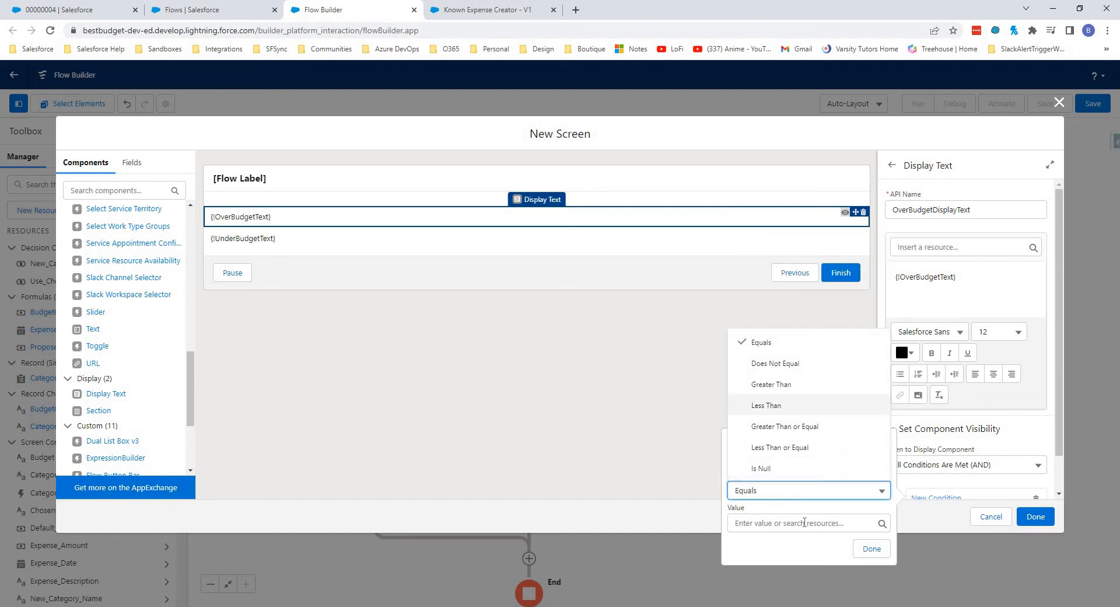
{"action": "key", "text": "Return"}
{"action": "left_click", "coordinate": [804, 523]}
{"action": "type", "text": "0"}
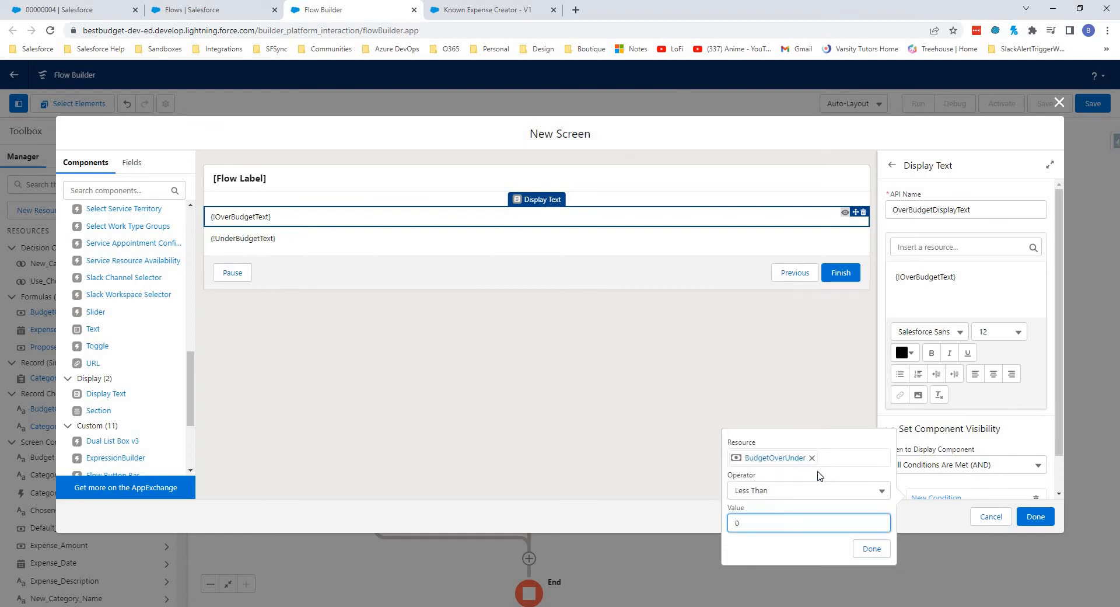
{"action": "left_click", "coordinate": [871, 548]}
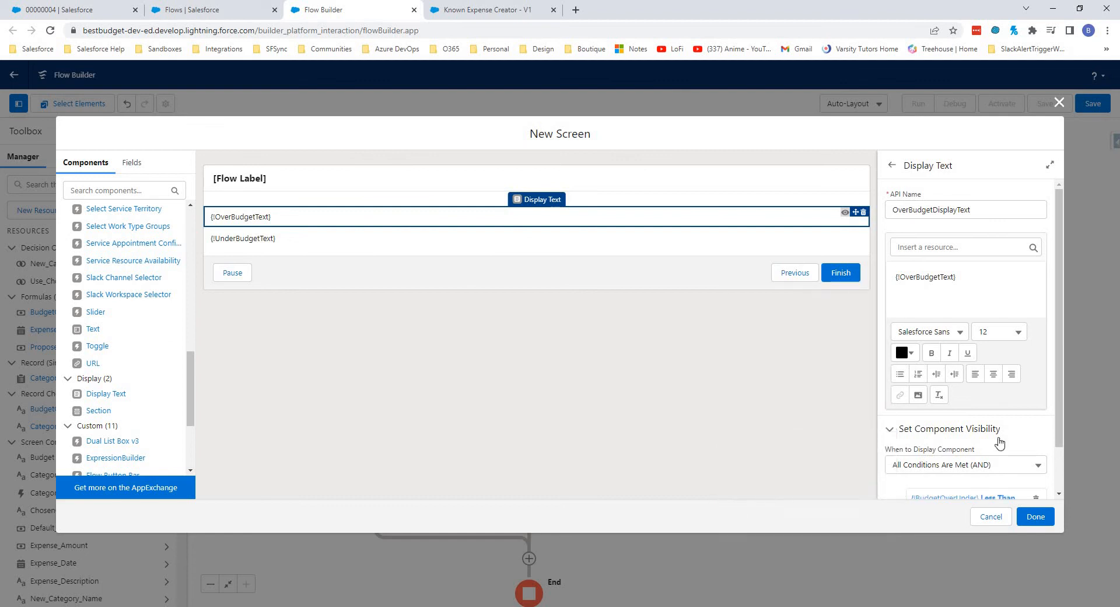
{"action": "scroll", "coordinate": [999, 444], "scroll_direction": "down", "scroll_amount": 1}
{"action": "scroll", "coordinate": [934, 467], "scroll_direction": "up", "scroll_amount": 1}
{"action": "scroll", "coordinate": [948, 453], "scroll_direction": "down", "scroll_amount": 1}
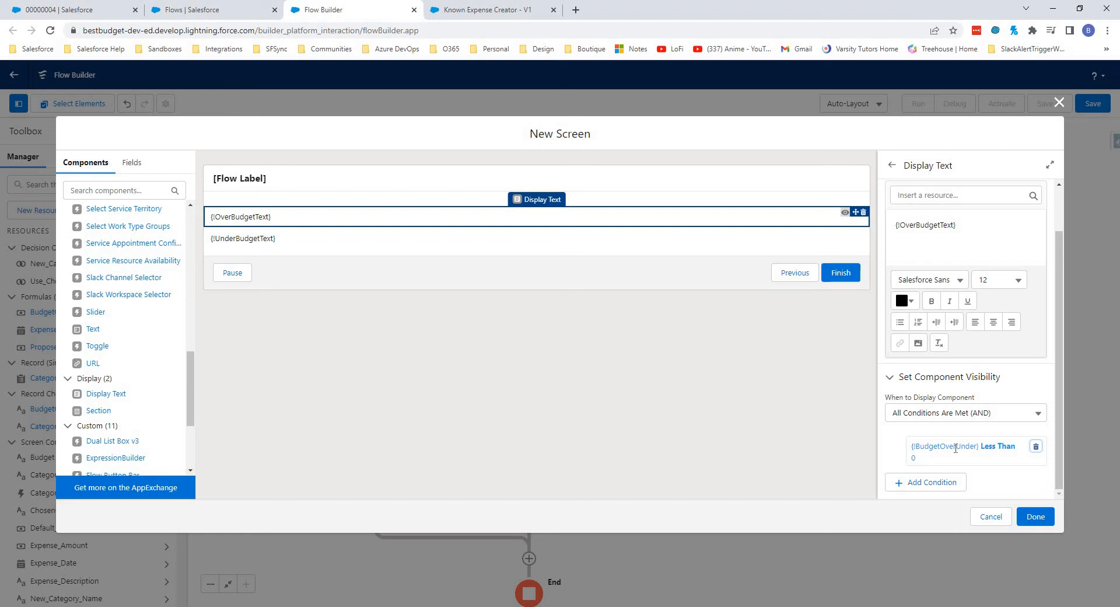
{"action": "left_click", "coordinate": [242, 217]}
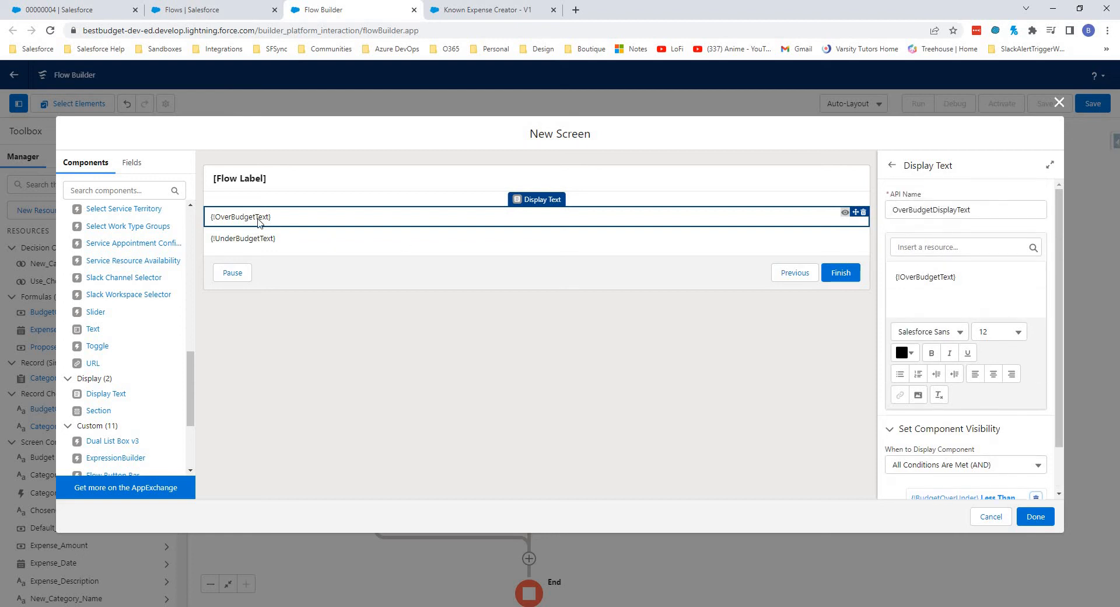
Step: Set the under-budget display text's component visibility to All Conditions Are Met (AND)
{"action": "left_click", "coordinate": [339, 245]}
{"action": "left_click", "coordinate": [925, 430]}
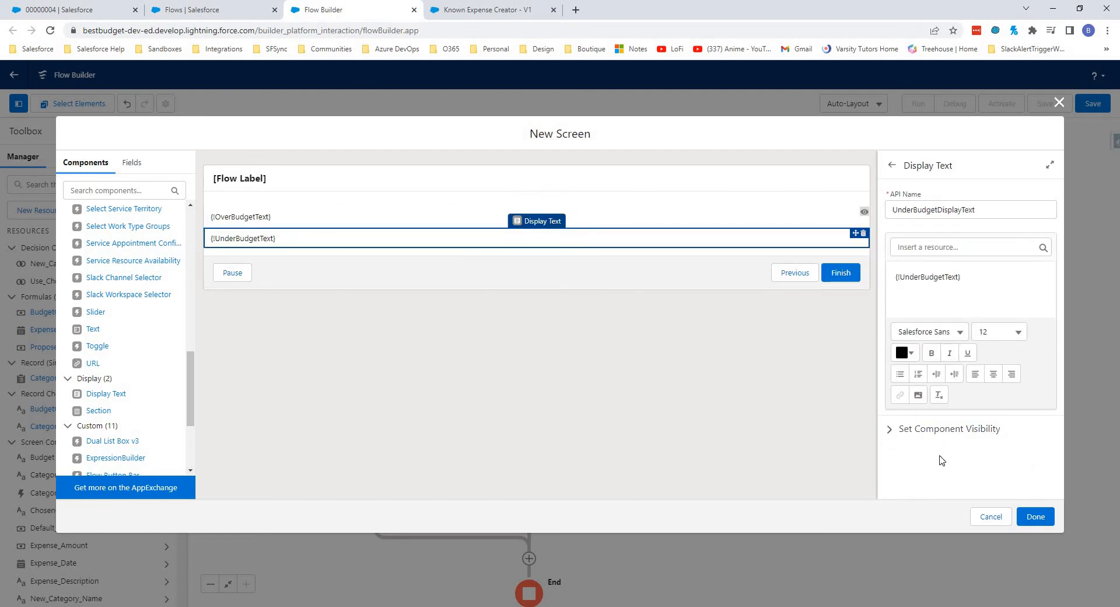
{"action": "left_click", "coordinate": [930, 472]}
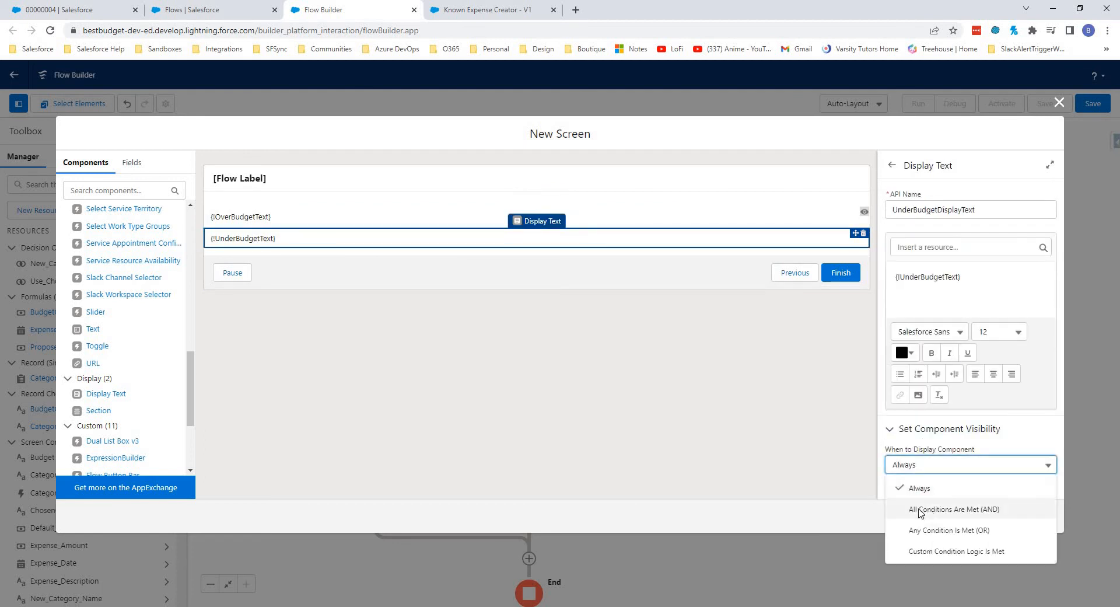
{"action": "left_click", "coordinate": [932, 511]}
Step: Define the under-budget text's visibility condition as BudgetOverUnder Greater Than or Equal 0
{"action": "left_click", "coordinate": [764, 457]}
{"action": "type", "text": "bud"}
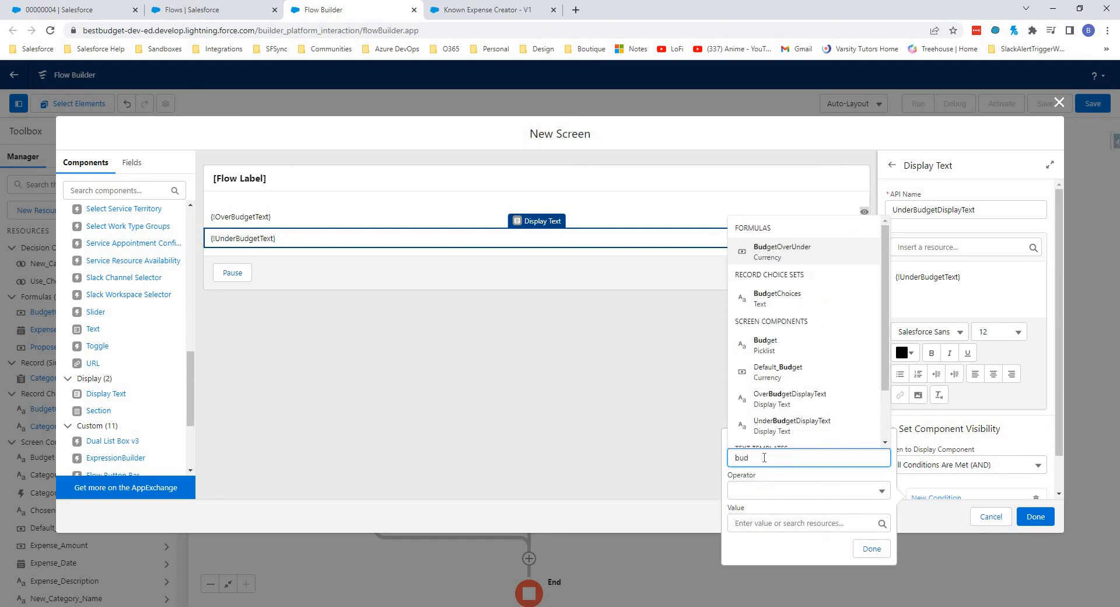
{"action": "key", "text": "Return"}
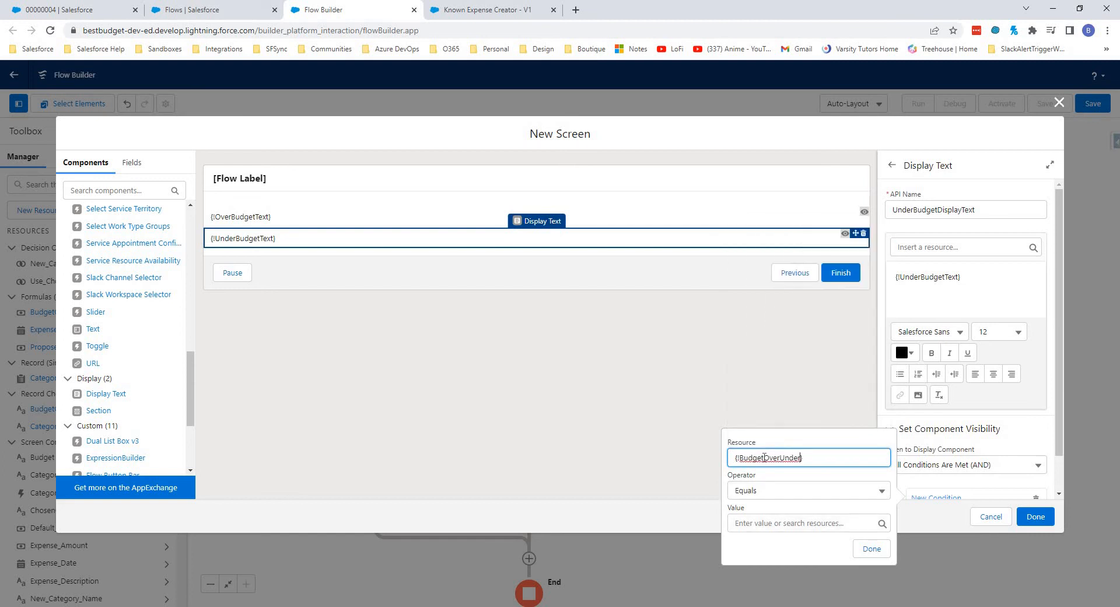
{"action": "left_click", "coordinate": [794, 499]}
{"action": "left_click", "coordinate": [785, 430]}
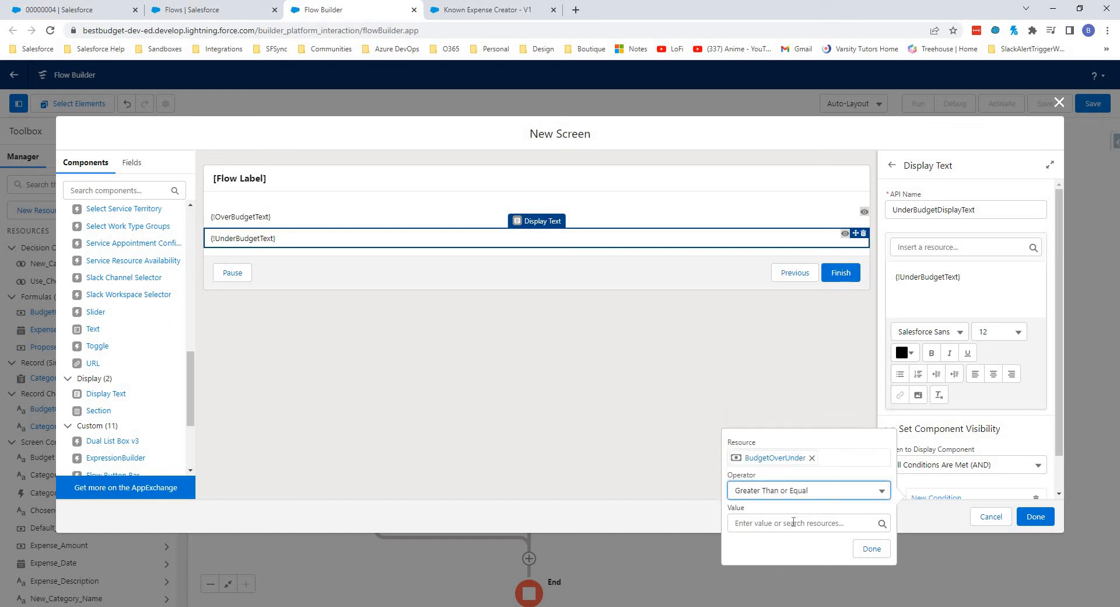
{"action": "left_click", "coordinate": [794, 523]}
{"action": "type", "text": "0"}
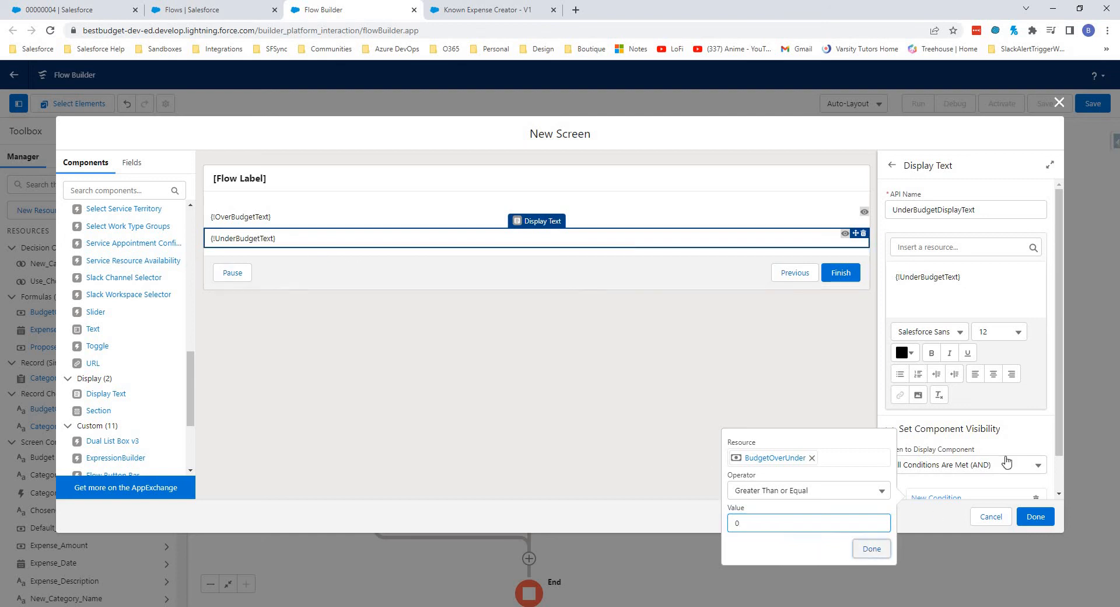
{"action": "left_click", "coordinate": [939, 431]}
{"action": "left_click", "coordinate": [942, 431]}
{"action": "scroll", "coordinate": [919, 461], "scroll_direction": "down", "scroll_amount": 1}
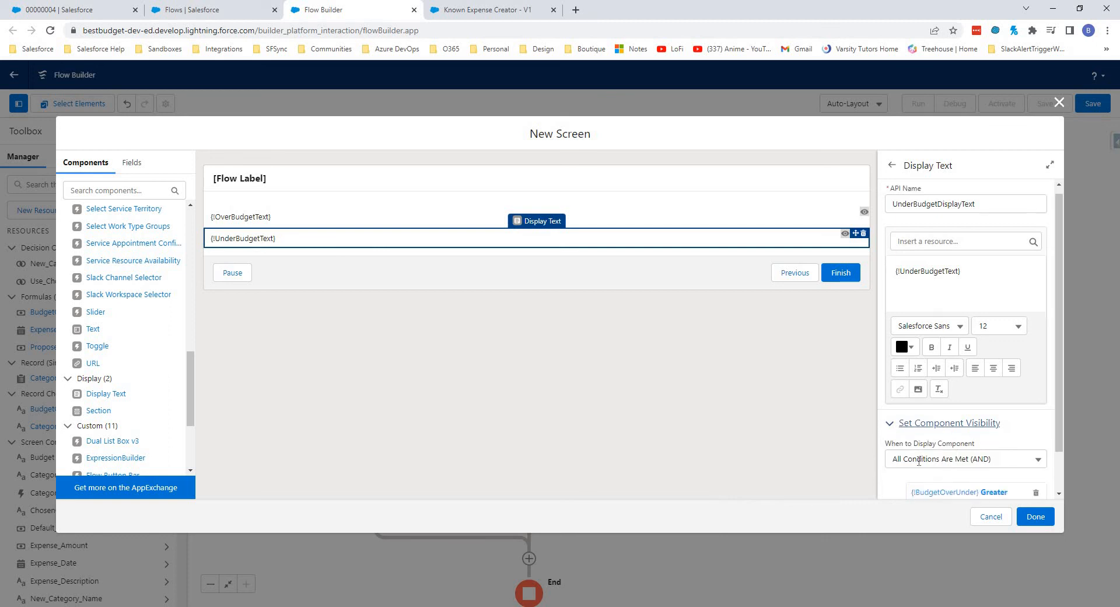
Step: Add a Flow Button Bar component below the two display texts on the confirmation screen
{"action": "scroll", "coordinate": [919, 461], "scroll_direction": "down", "scroll_amount": 1}
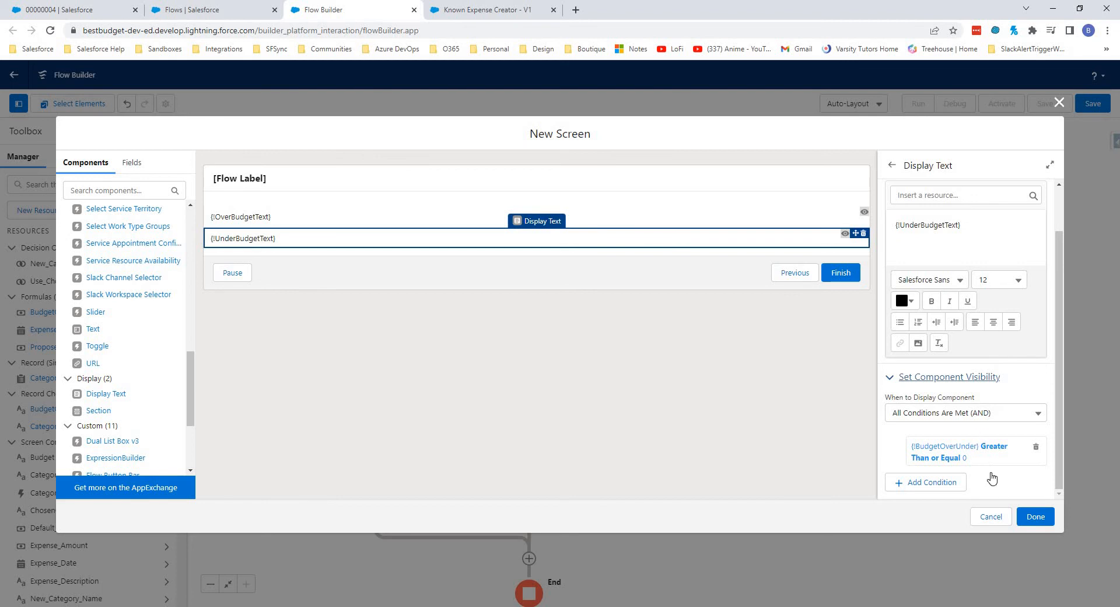
{"action": "scroll", "coordinate": [1001, 467], "scroll_direction": "up", "scroll_amount": 1}
{"action": "scroll", "coordinate": [1011, 455], "scroll_direction": "down", "scroll_amount": 1}
{"action": "left_click", "coordinate": [1036, 516]}
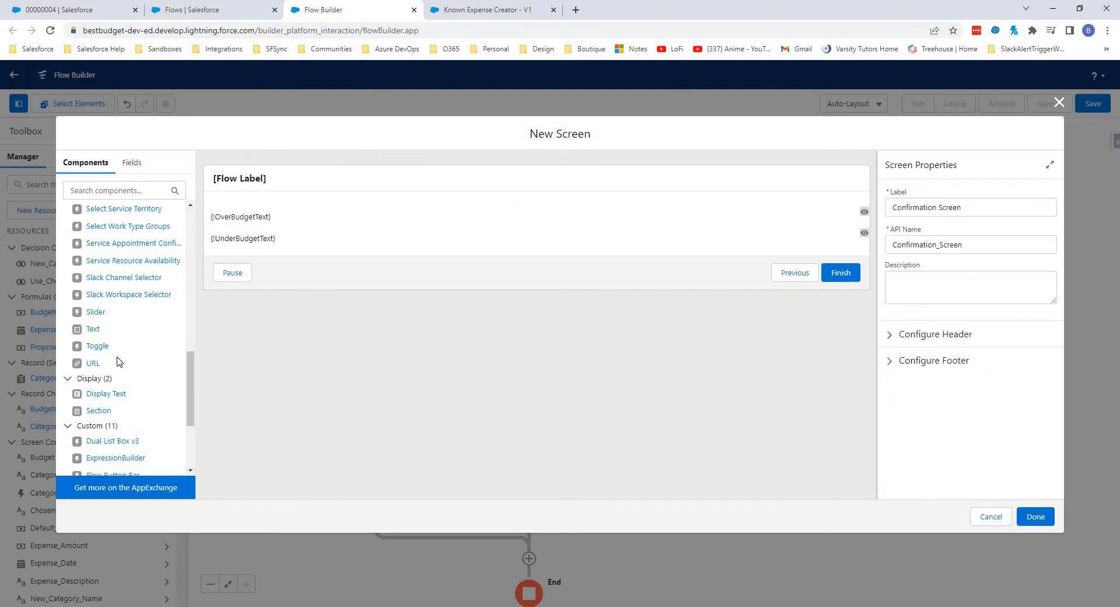
{"action": "scroll", "coordinate": [119, 360], "scroll_direction": "down", "scroll_amount": 1}
{"action": "scroll", "coordinate": [119, 360], "scroll_direction": "down", "scroll_amount": 2}
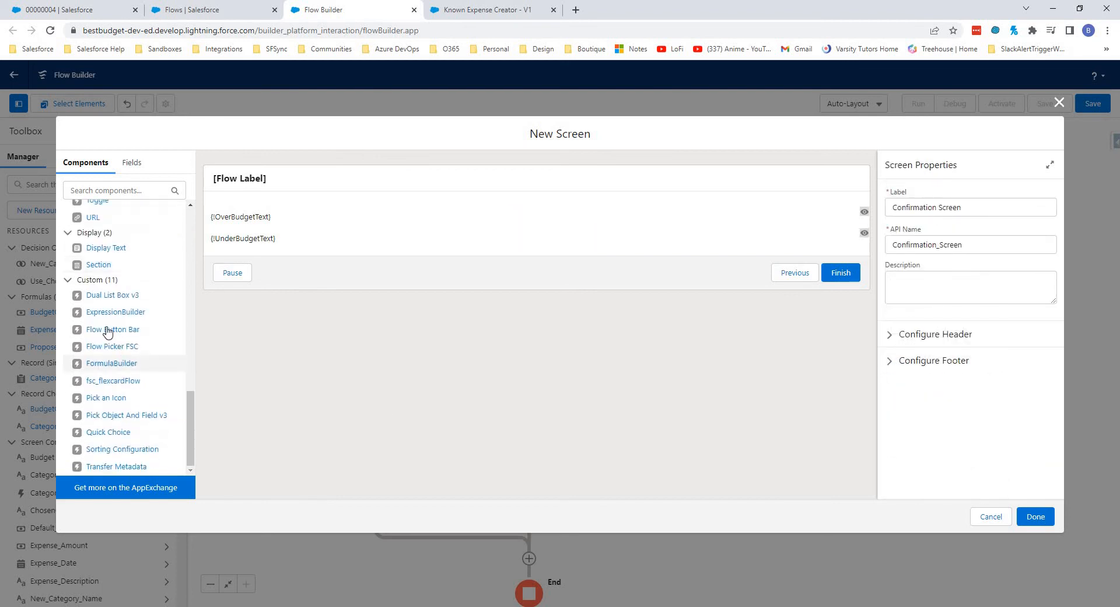
{"action": "left_click_drag", "start_coordinate": [110, 329], "coordinate": [311, 269]}
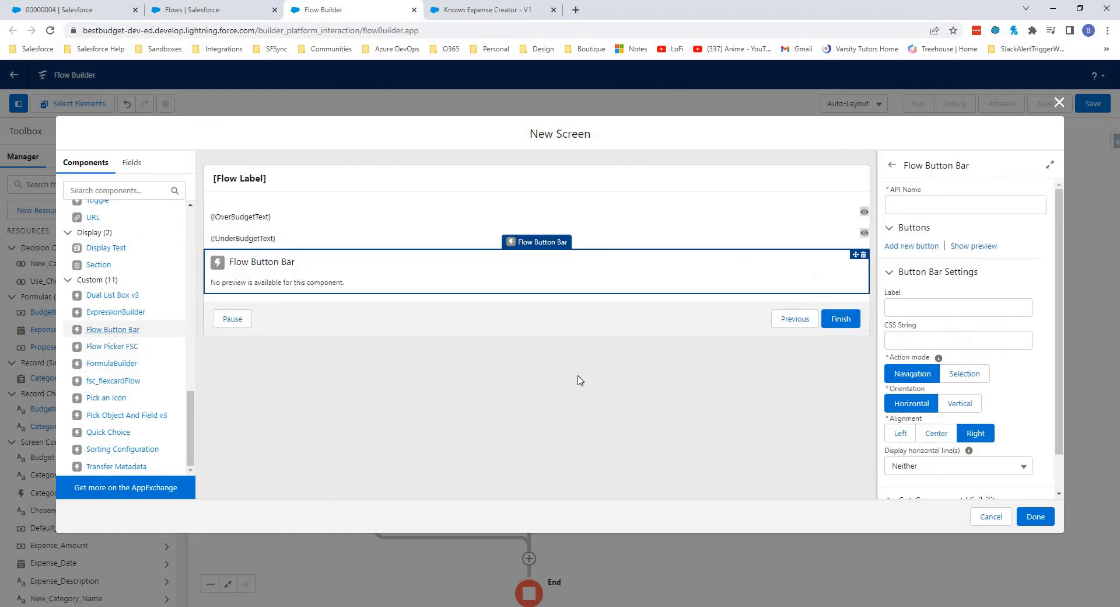
Step: Hide the confirmation screen's footer
{"action": "left_click", "coordinate": [680, 323]}
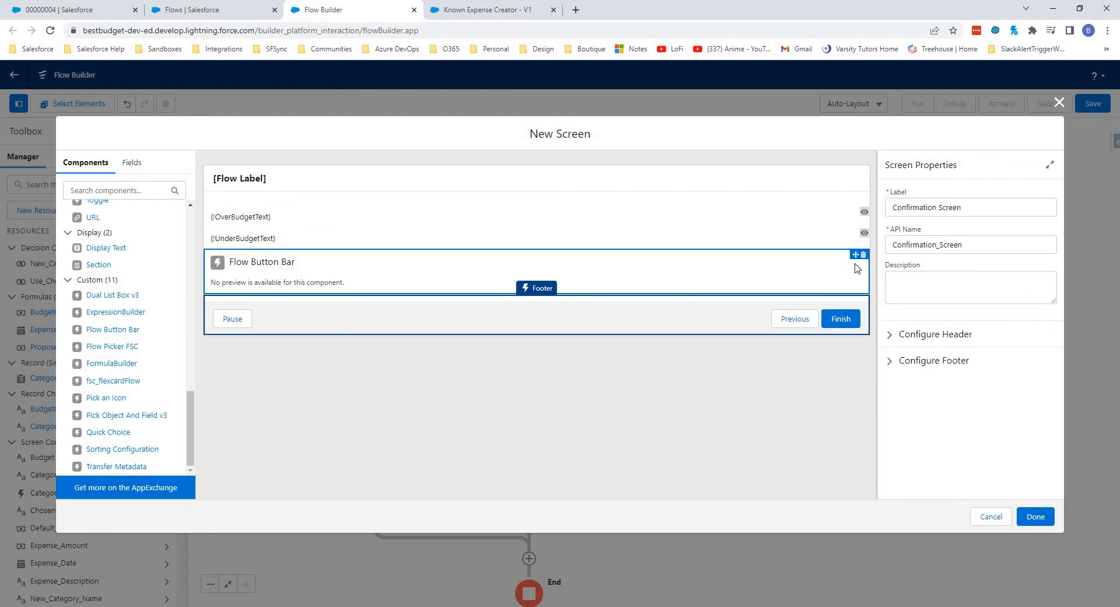
{"action": "left_click", "coordinate": [917, 361]}
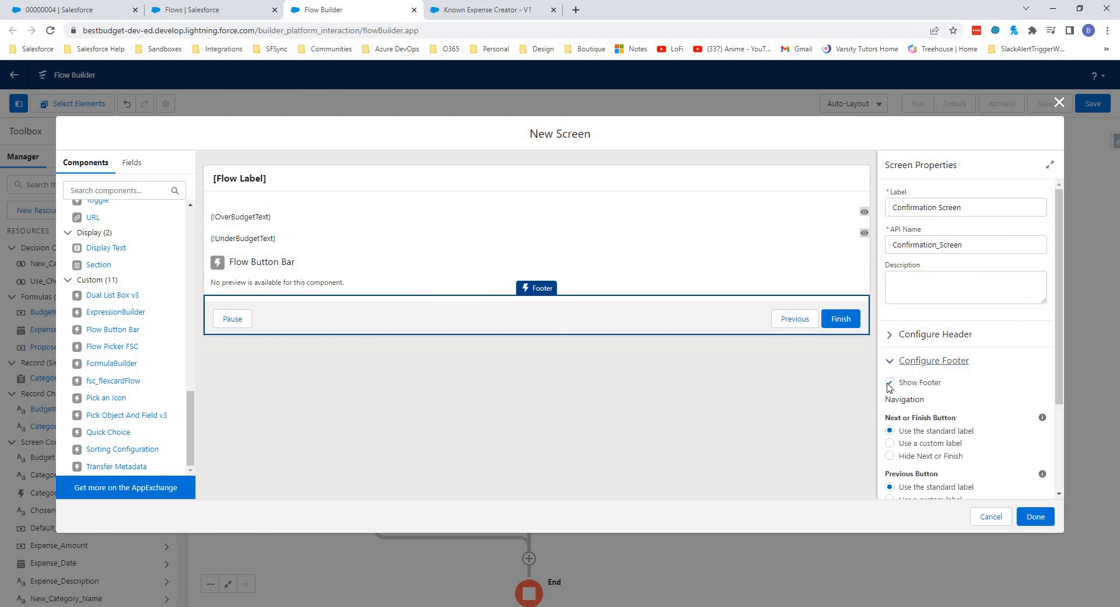
{"action": "left_click", "coordinate": [890, 383]}
Step: Set the Flow Button Bar's API name to ConfirmationButtons
{"action": "left_click", "coordinate": [562, 286]}
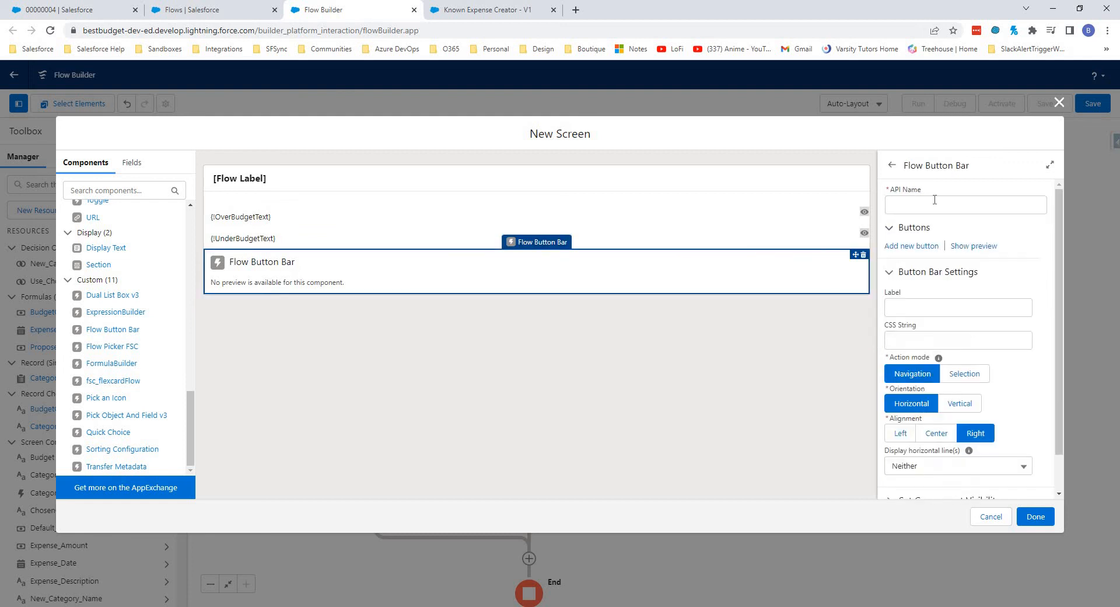
{"action": "left_click", "coordinate": [935, 199]}
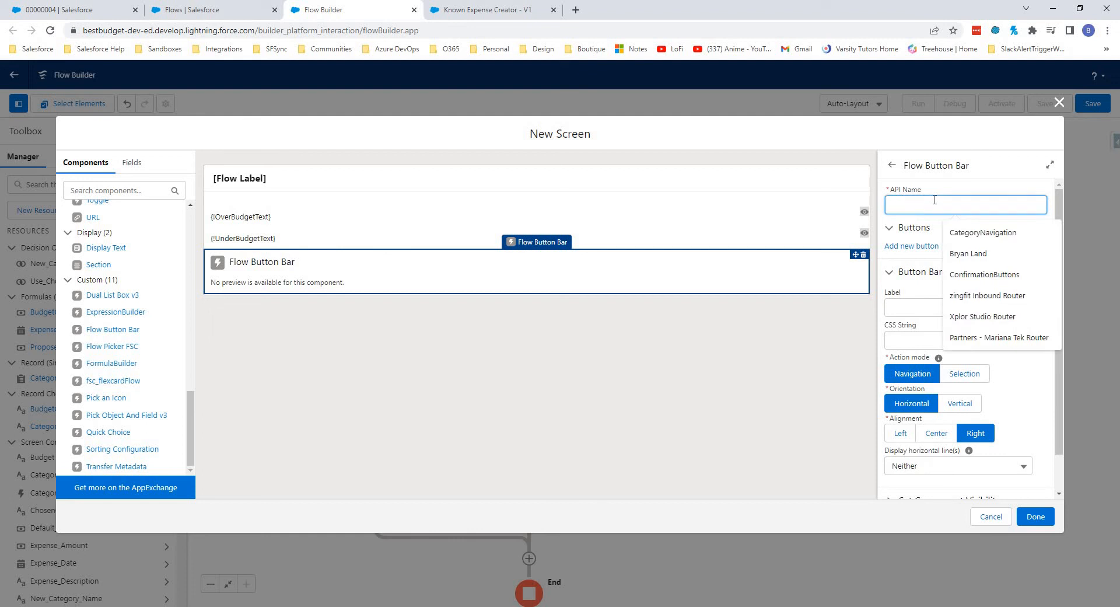
{"action": "type", "text": "ConfirmationBu"}
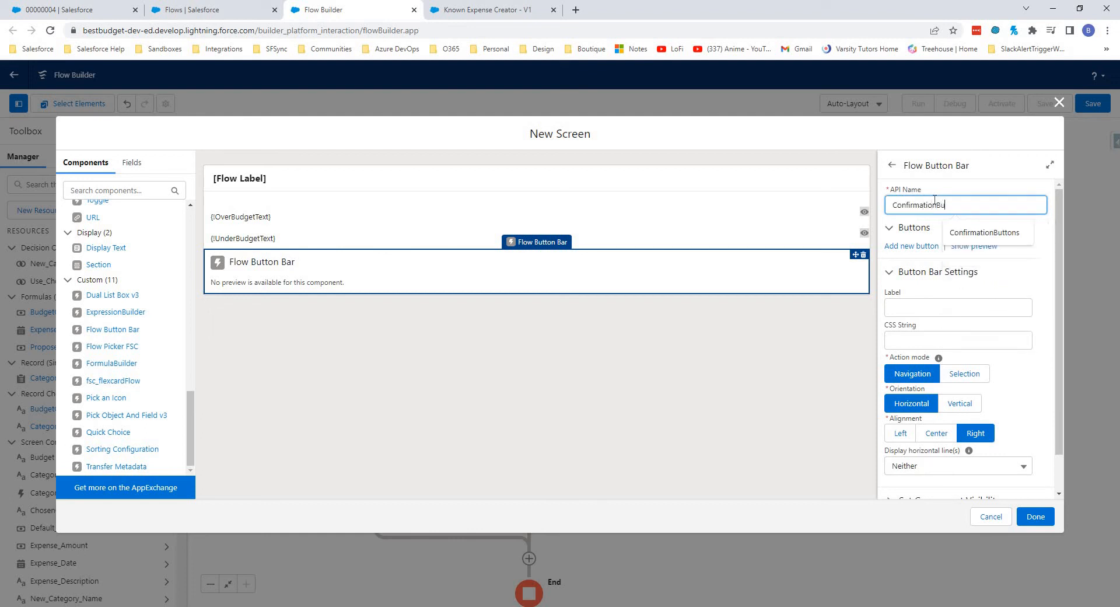
{"action": "type", "text": "ttons"}
{"action": "key", "text": "Tab"}
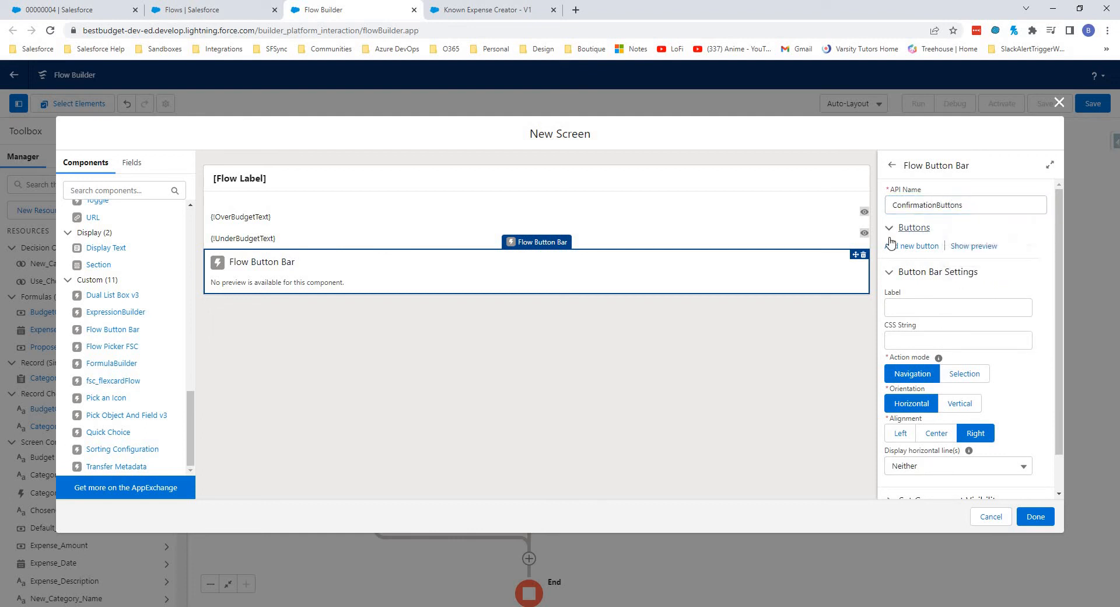
Step: Create a button in the bar with label and value Abandon and the Destructive Button variant
{"action": "left_click", "coordinate": [914, 247]}
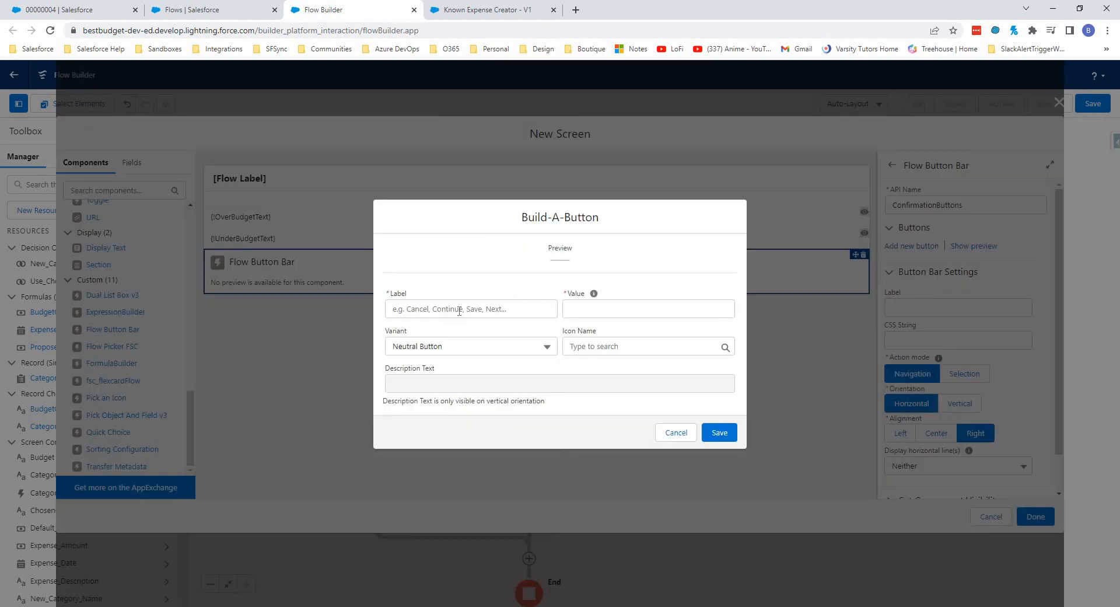
{"action": "left_click", "coordinate": [458, 308]}
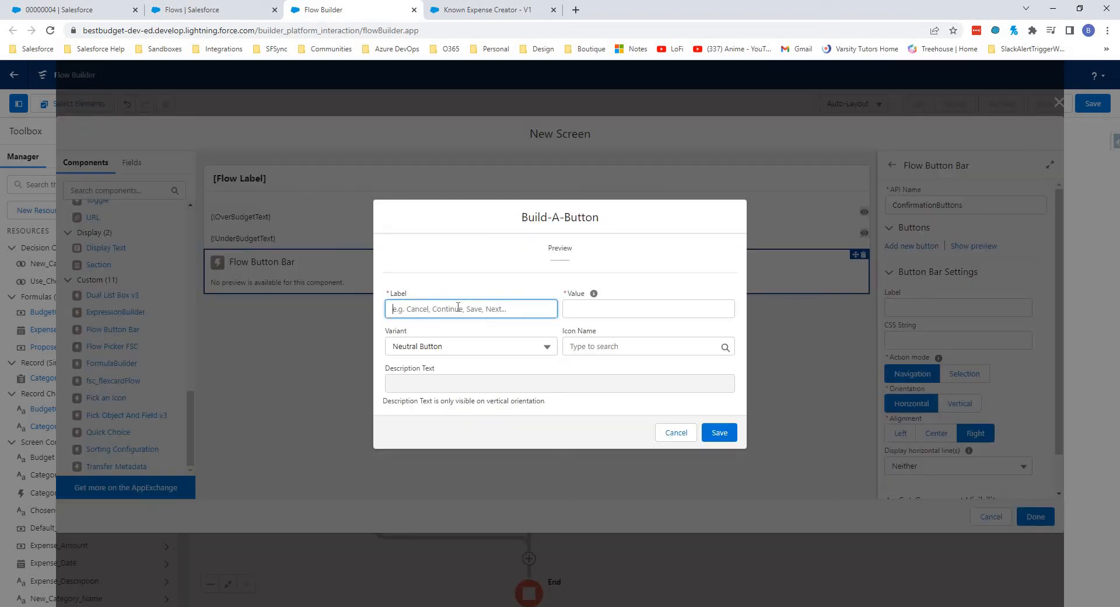
{"action": "type", "text": "Ad"}
{"action": "type", "text": "andon"}
{"action": "key", "text": "Tab"}
{"action": "left_click", "coordinate": [472, 350]}
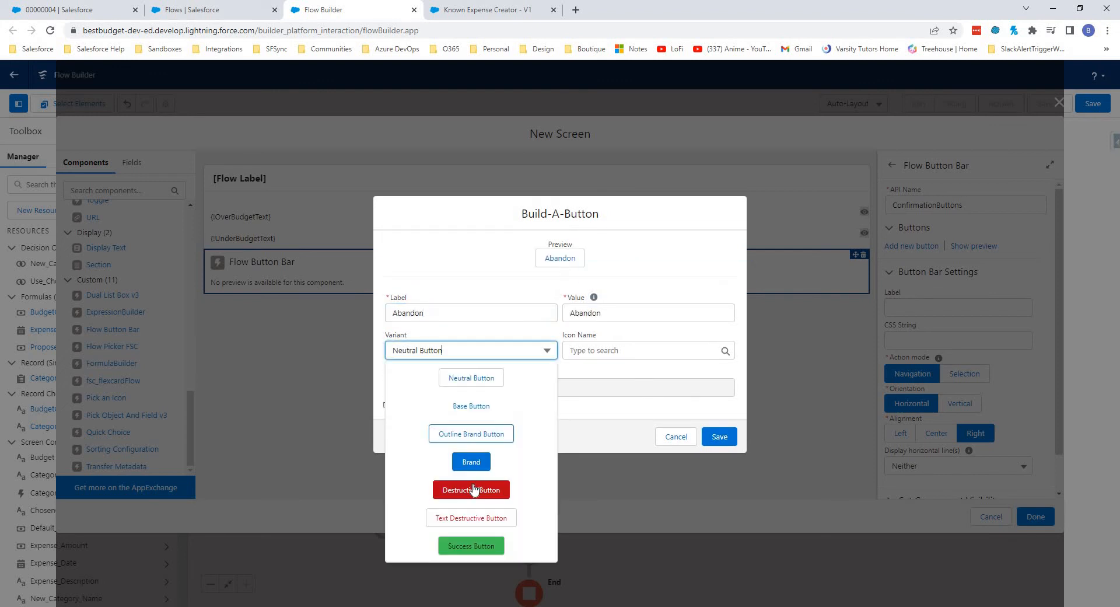
{"action": "left_click", "coordinate": [473, 490]}
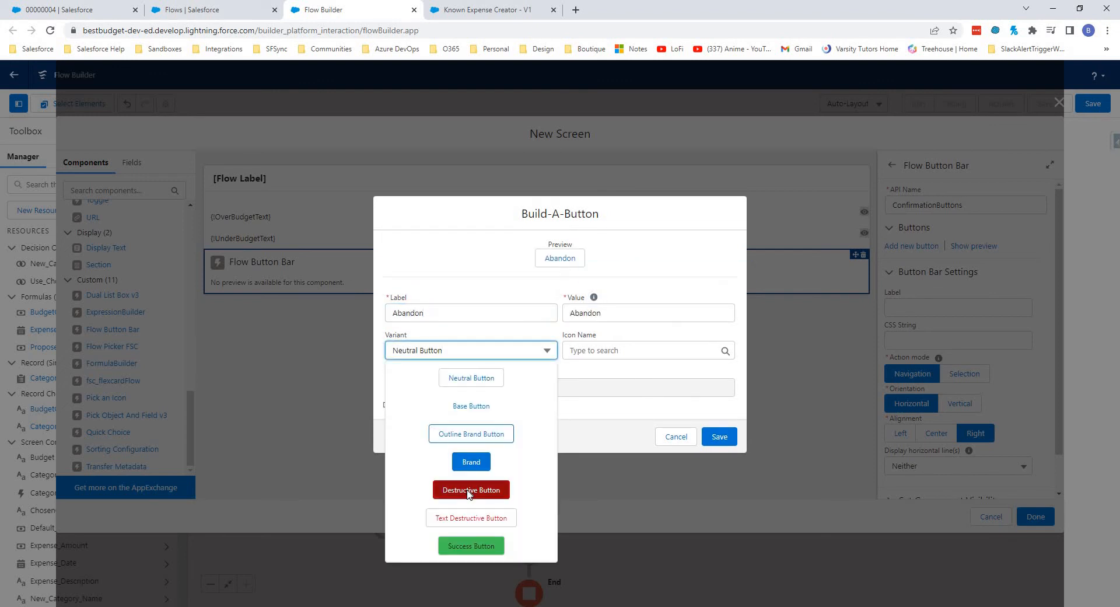
Step: Give the Abandon button the utility:cancel_file_request icon and save the button
{"action": "left_click", "coordinate": [608, 353]}
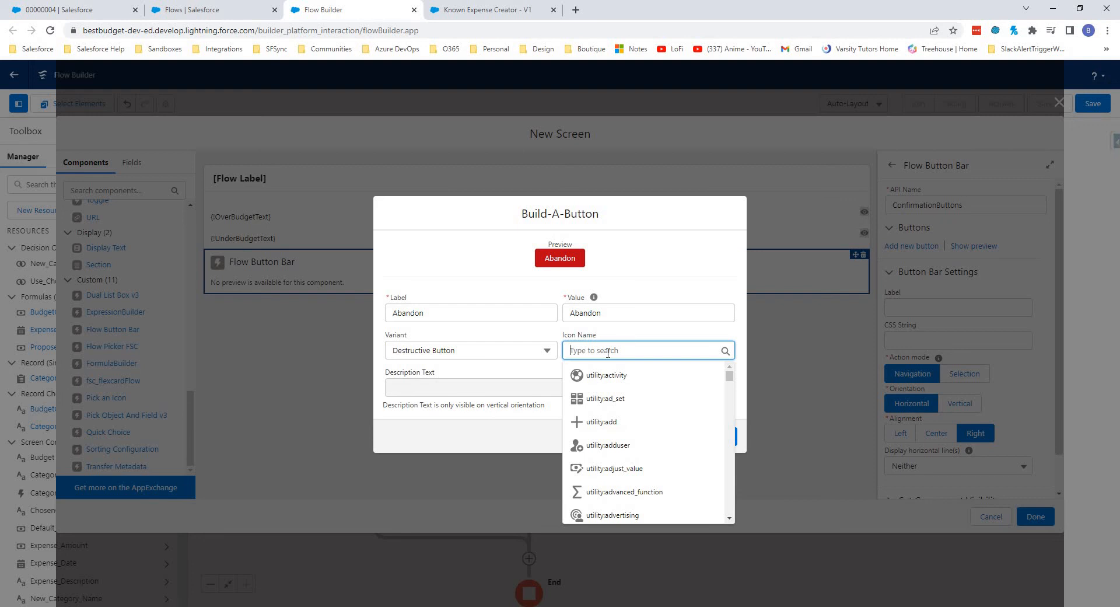
{"action": "type", "text": "cac"}
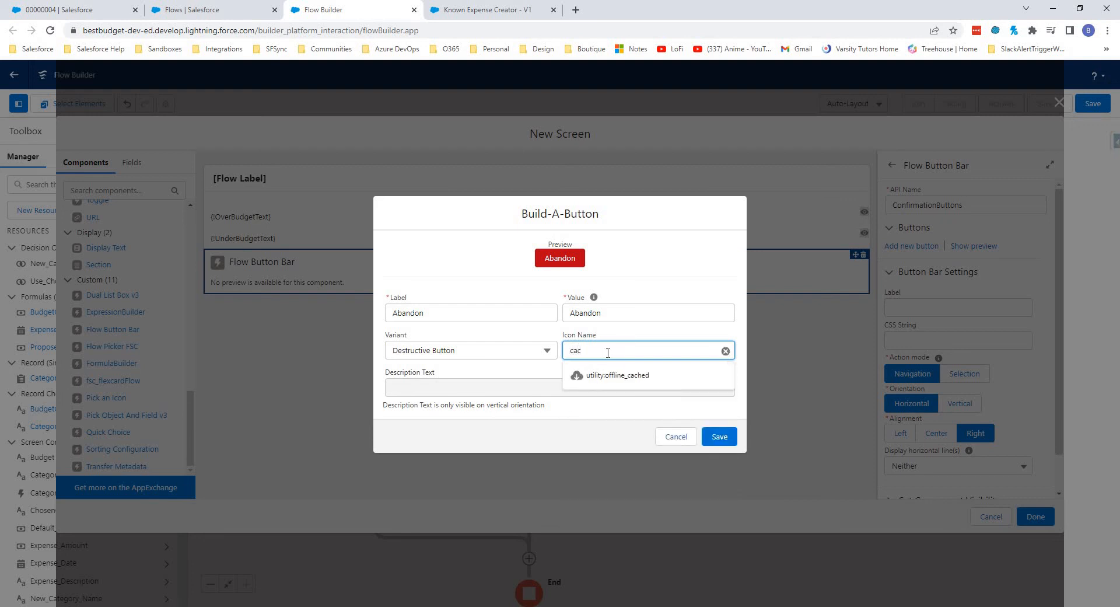
{"action": "key", "text": "BackSpace"}
{"action": "type", "text": "nc"}
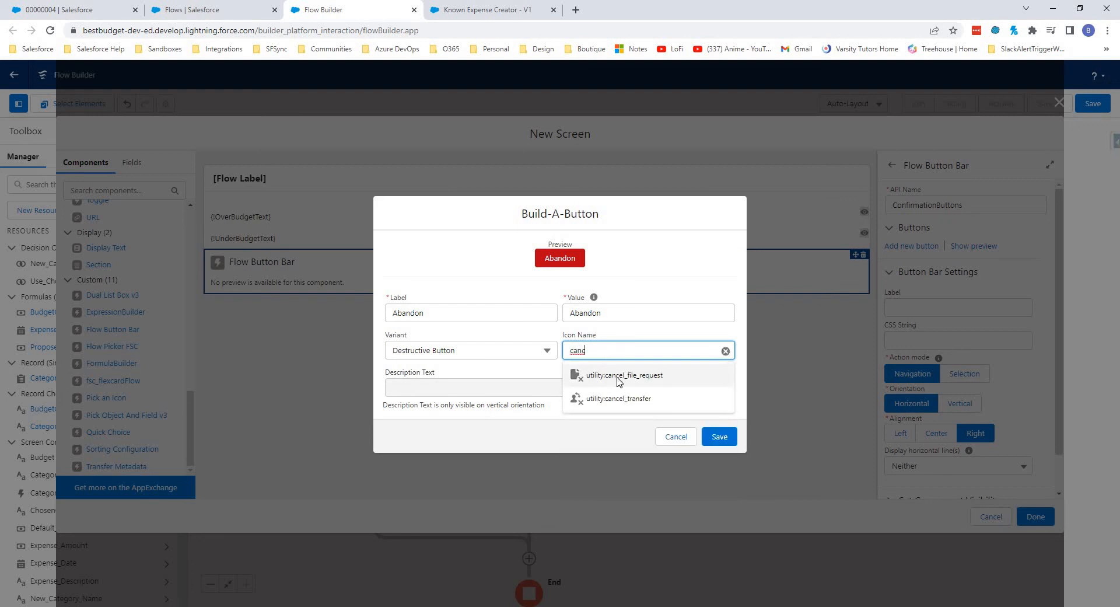
{"action": "left_click", "coordinate": [619, 375]}
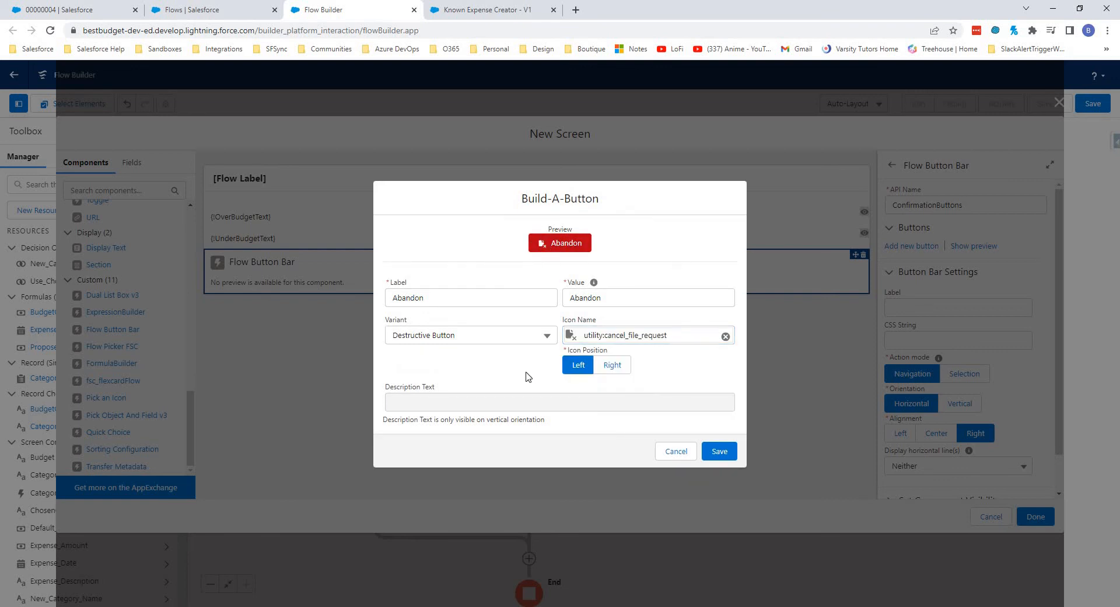
{"action": "left_click", "coordinate": [720, 452]}
Step: Create a second button with label and value Confirm and the Success Button variant
{"action": "left_click", "coordinate": [911, 279]}
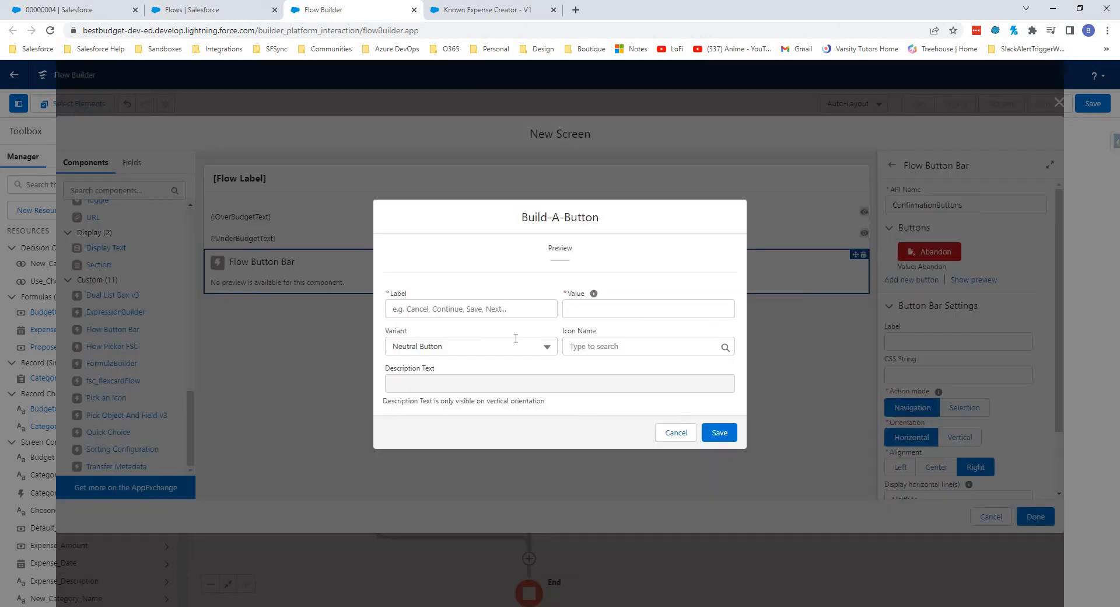
{"action": "left_click", "coordinate": [438, 305]}
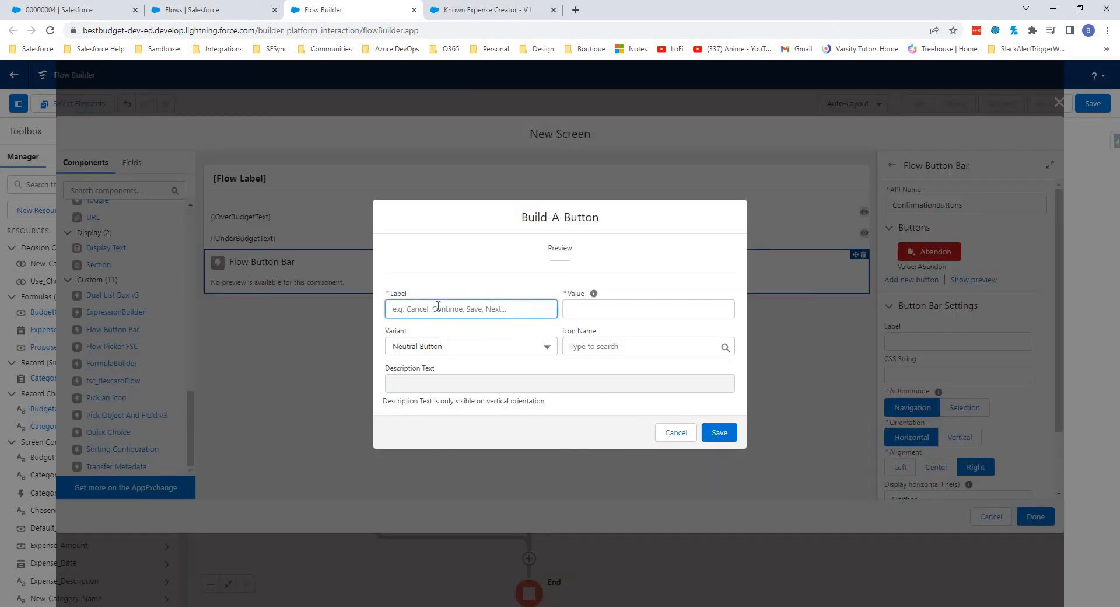
{"action": "type", "text": "Confirm"}
{"action": "key", "text": "Tab"}
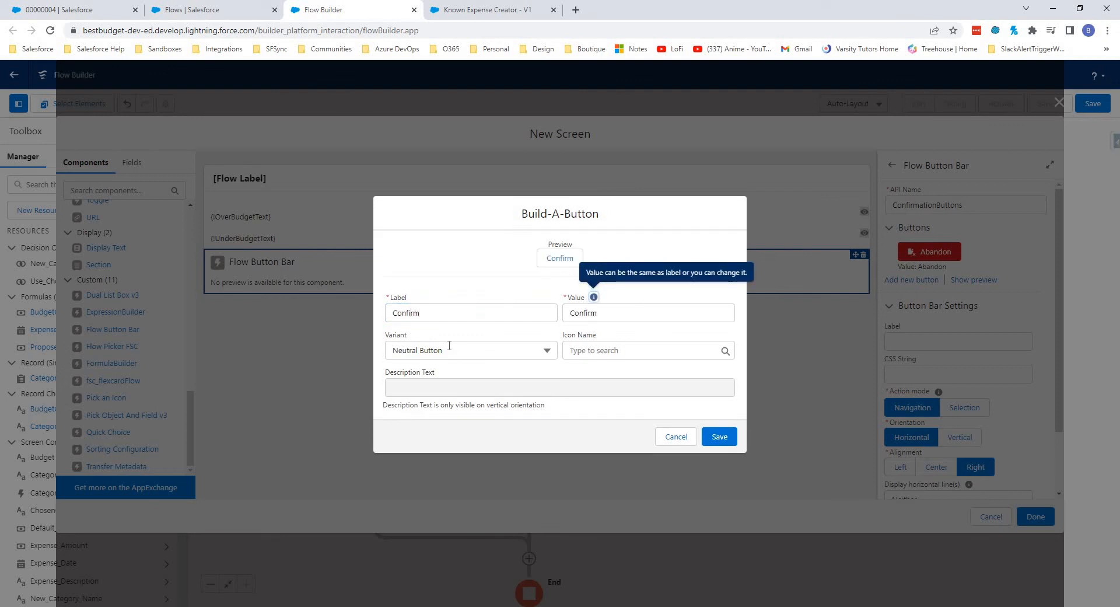
{"action": "left_click", "coordinate": [450, 349]}
{"action": "left_click", "coordinate": [468, 546]}
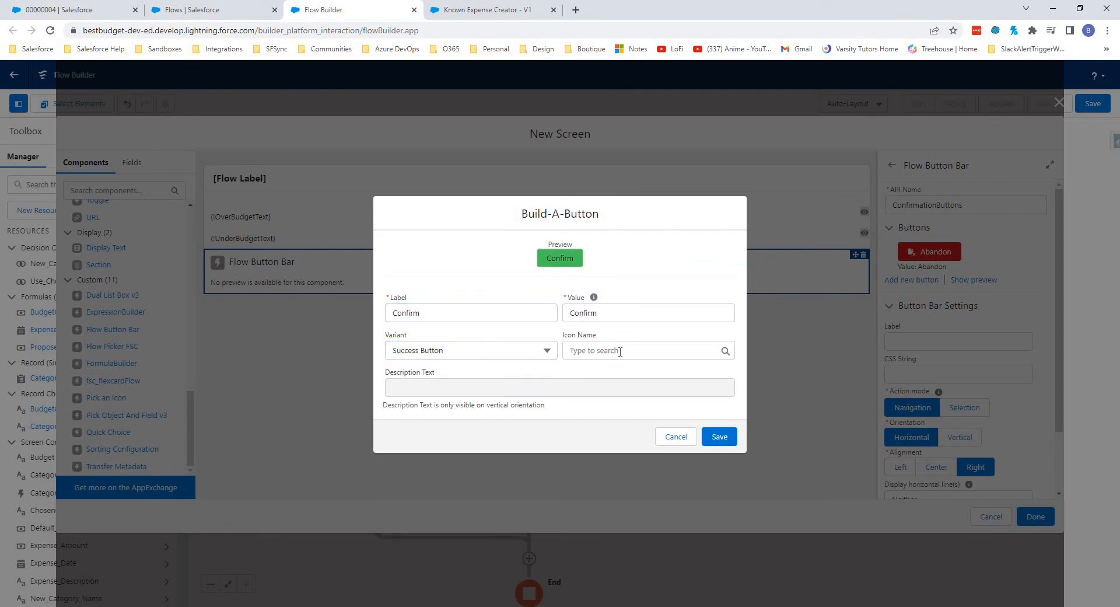
Step: Give the Confirm button the utility:cart icon and save the button
{"action": "left_click", "coordinate": [620, 351]}
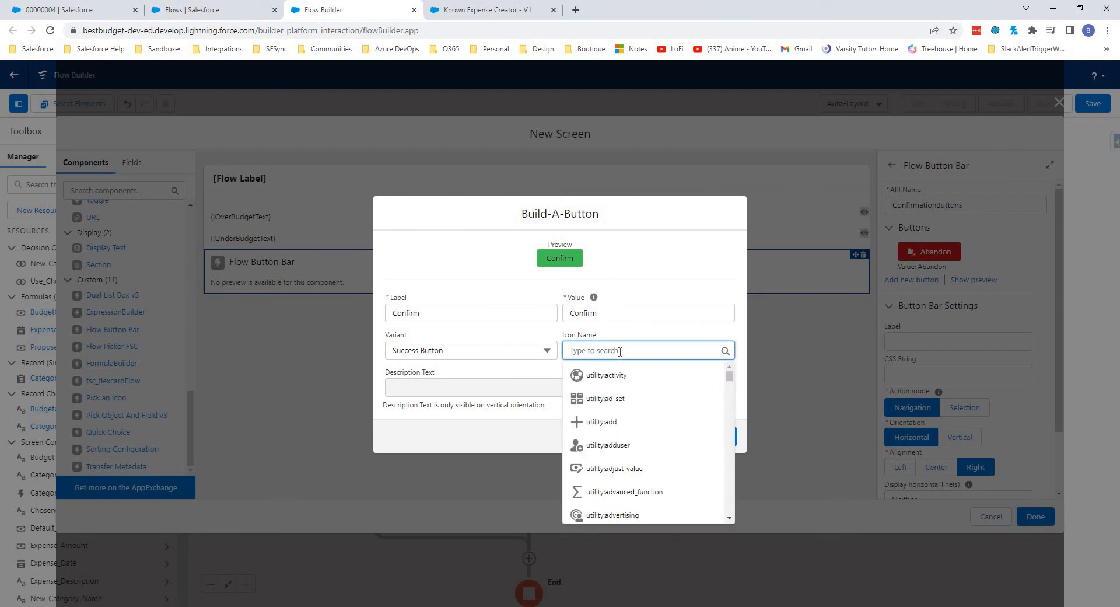
{"action": "type", "text": "cart"}
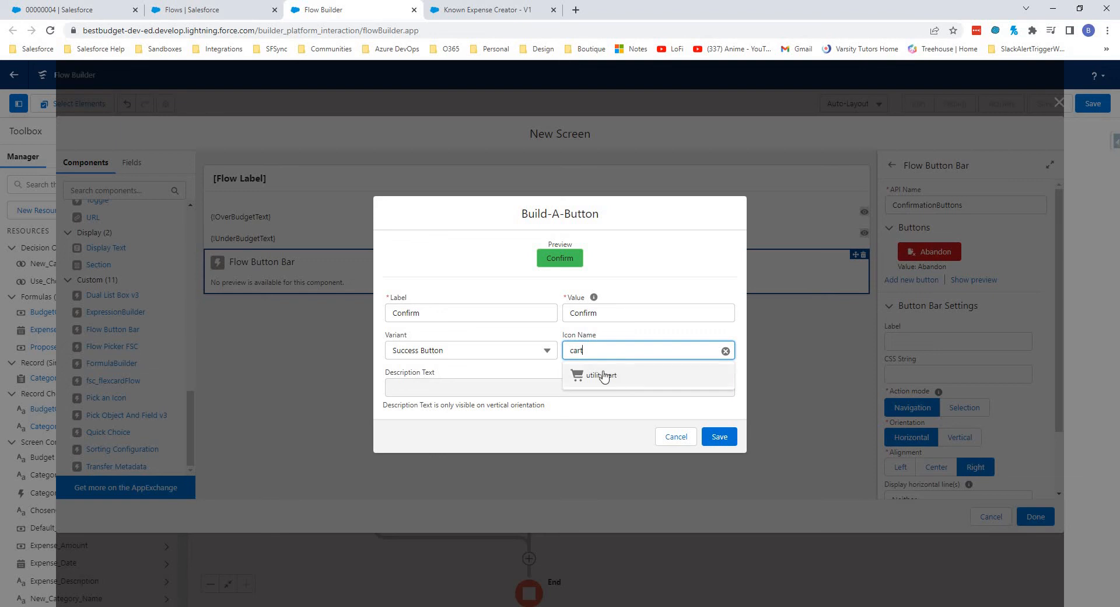
{"action": "left_click", "coordinate": [619, 382]}
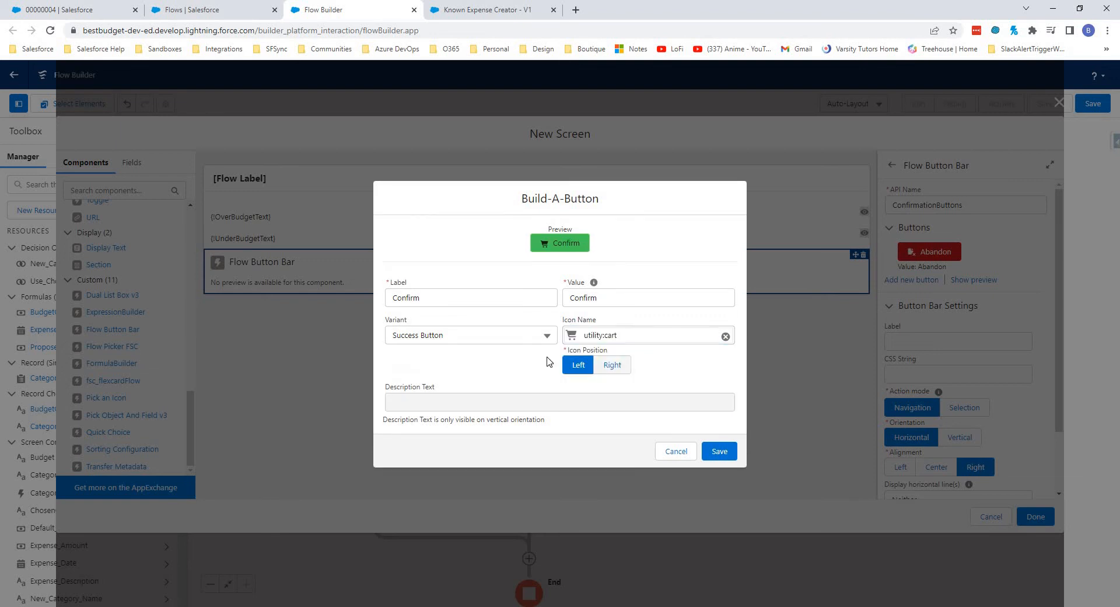
{"action": "left_click", "coordinate": [720, 451]}
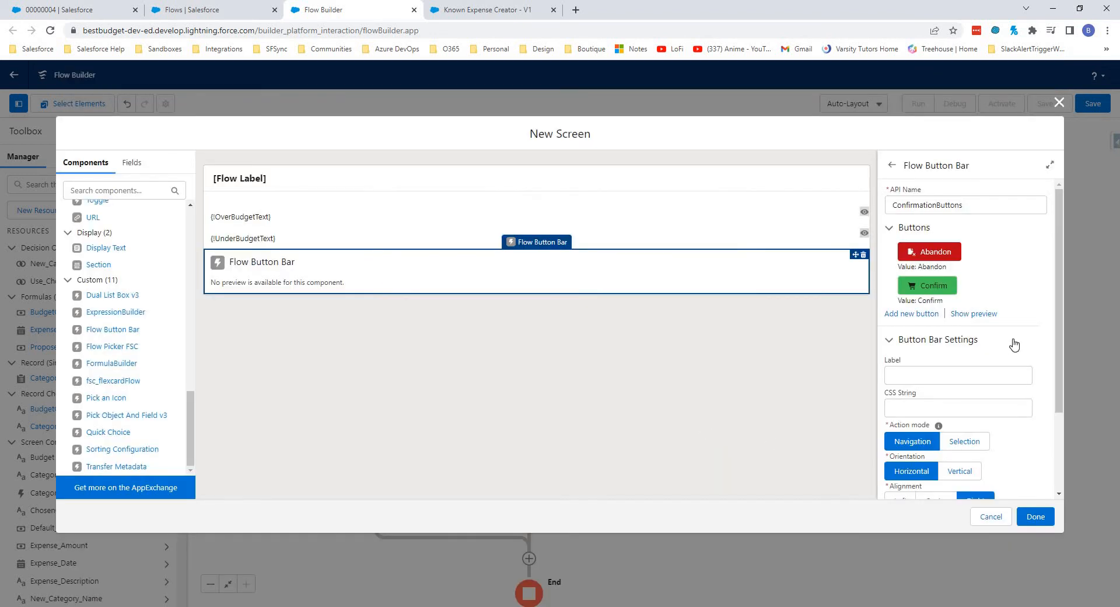
Step: Set the button bar's horizontal line to display Above and finish the confirmation screen
{"action": "scroll", "coordinate": [1015, 345], "scroll_direction": "down", "scroll_amount": 2}
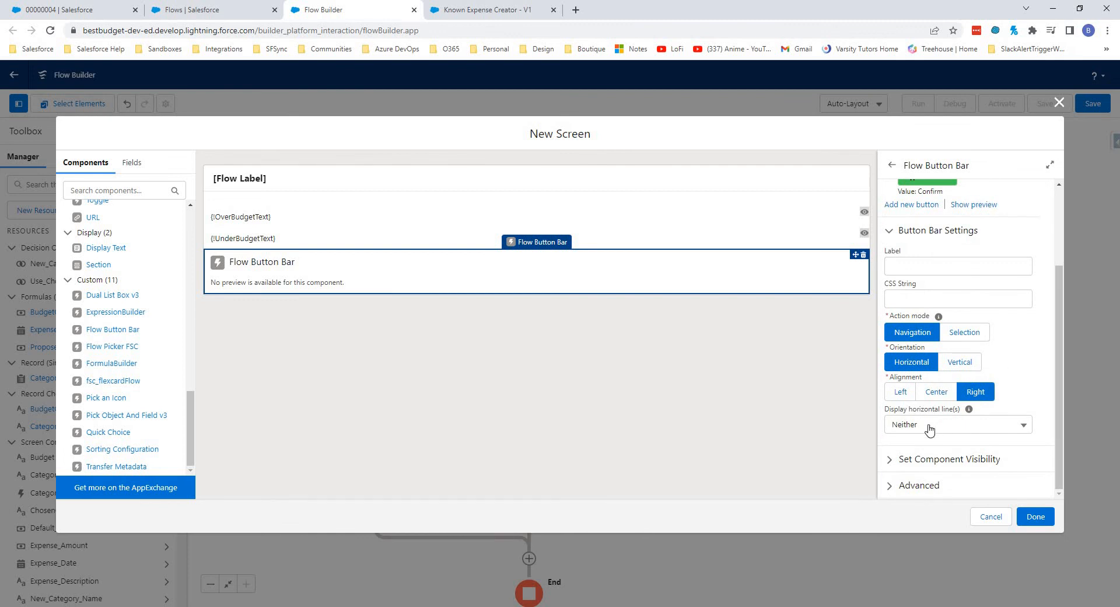
{"action": "left_click", "coordinate": [930, 428]}
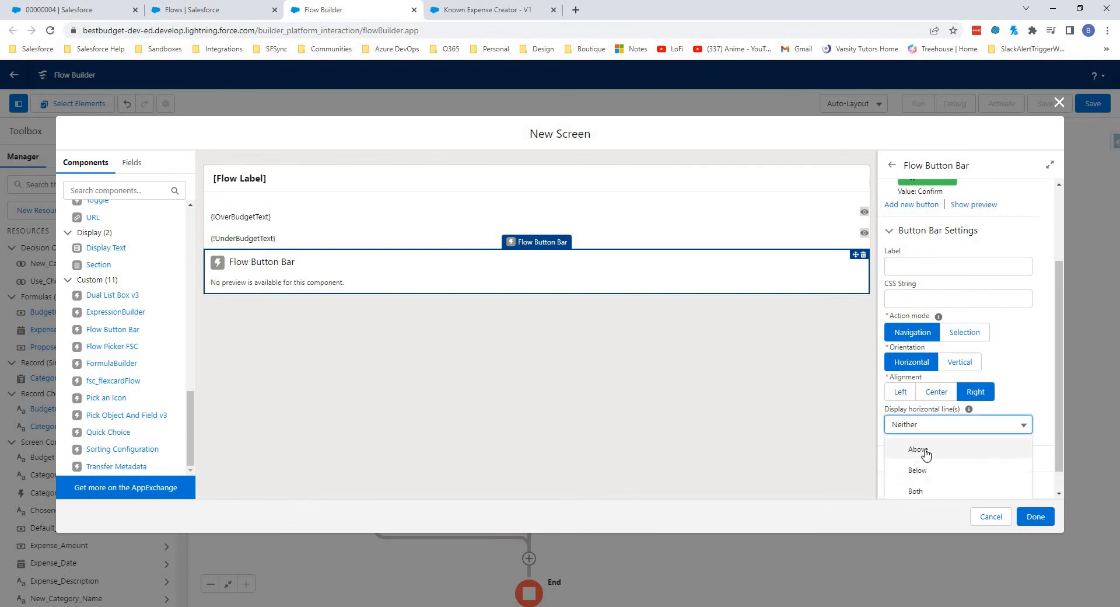
{"action": "left_click", "coordinate": [926, 453]}
{"action": "left_click", "coordinate": [1030, 389]}
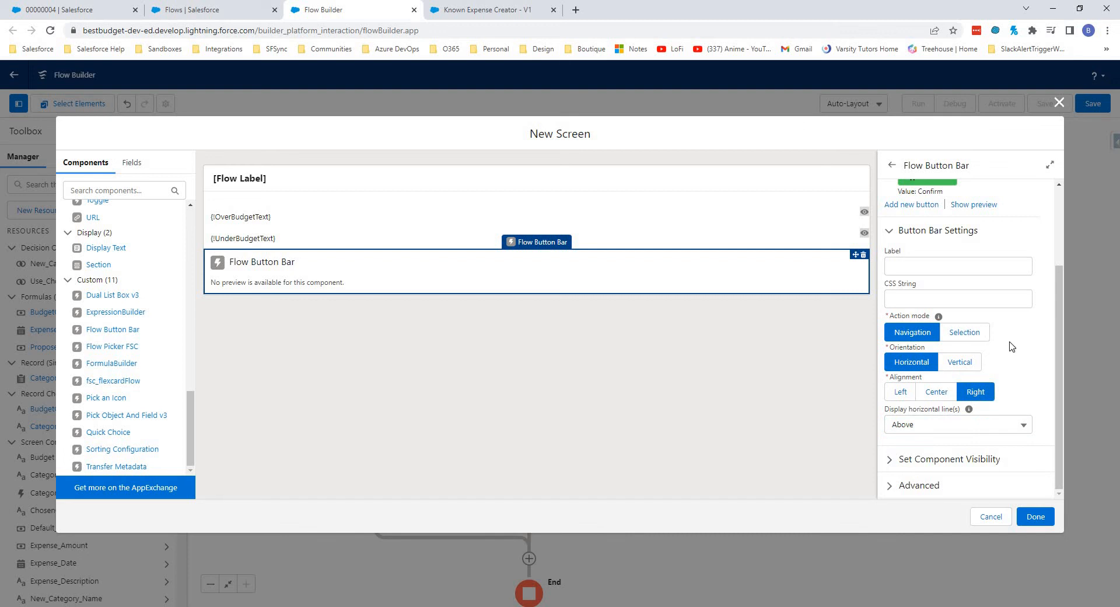
{"action": "left_click", "coordinate": [1036, 517]}
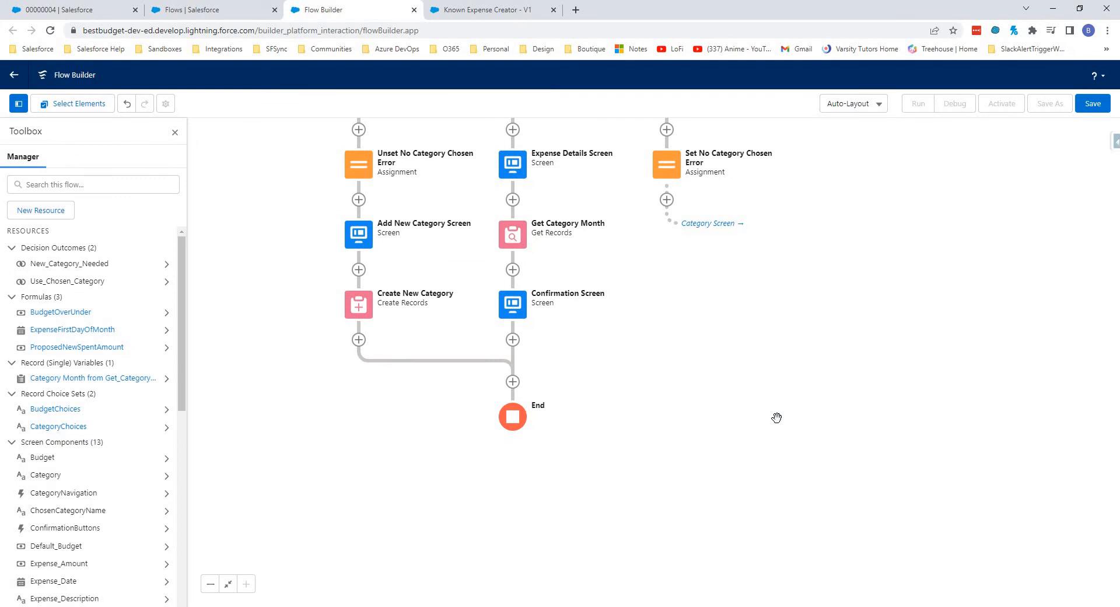
Step: Add a Decision element after the Confirmation Screen, labelled "Confirm or Abandon?" with API name Confirm_or_Abandon
{"action": "left_click", "coordinate": [513, 342]}
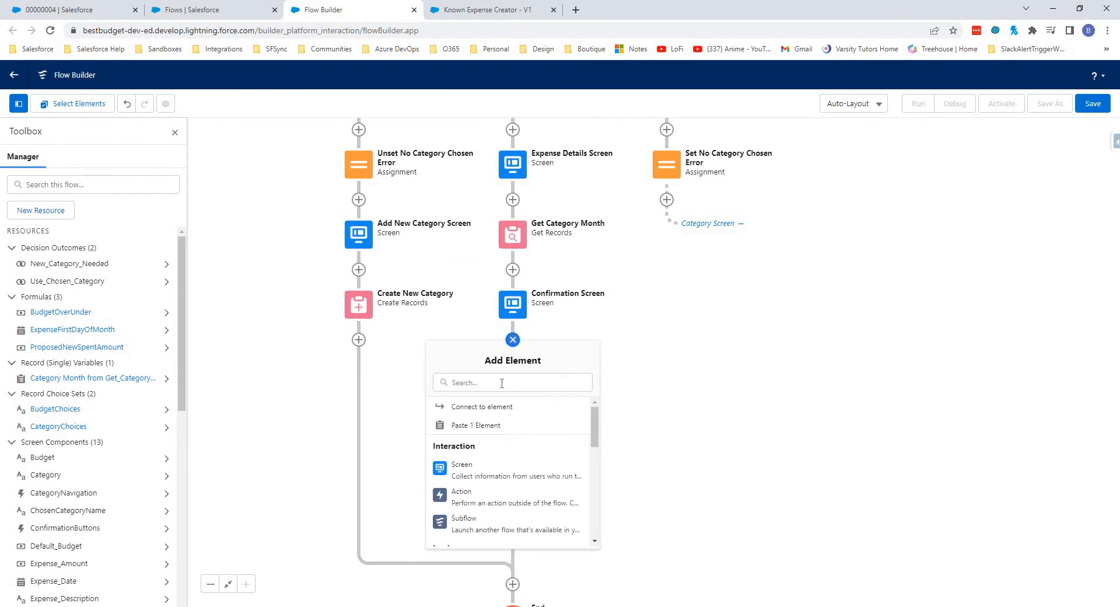
{"action": "left_click", "coordinate": [502, 384]}
{"action": "type", "text": "dec"}
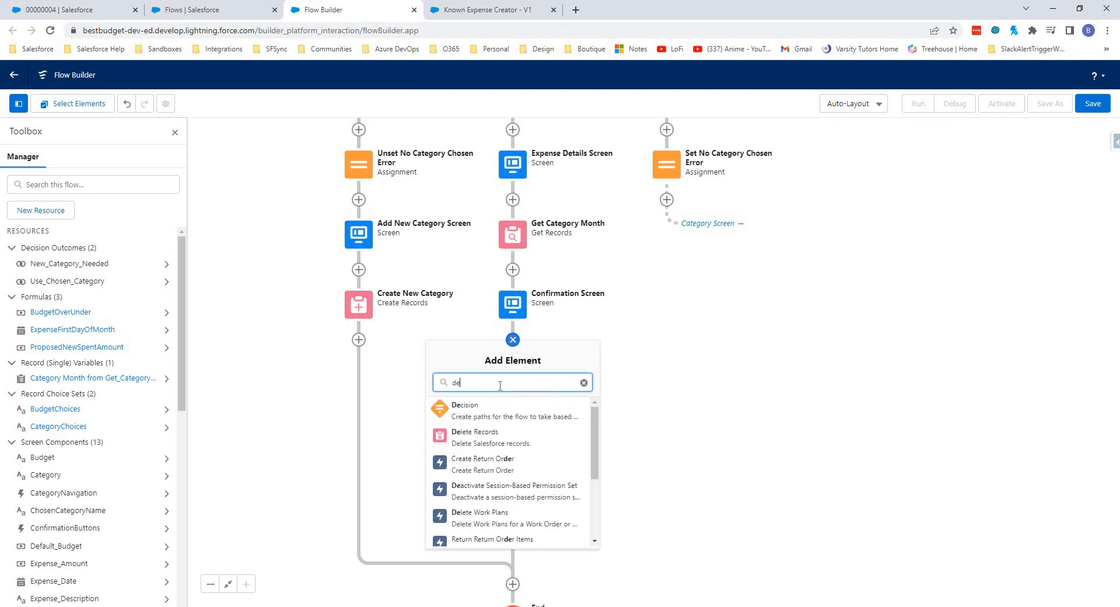
{"action": "left_click", "coordinate": [486, 412]}
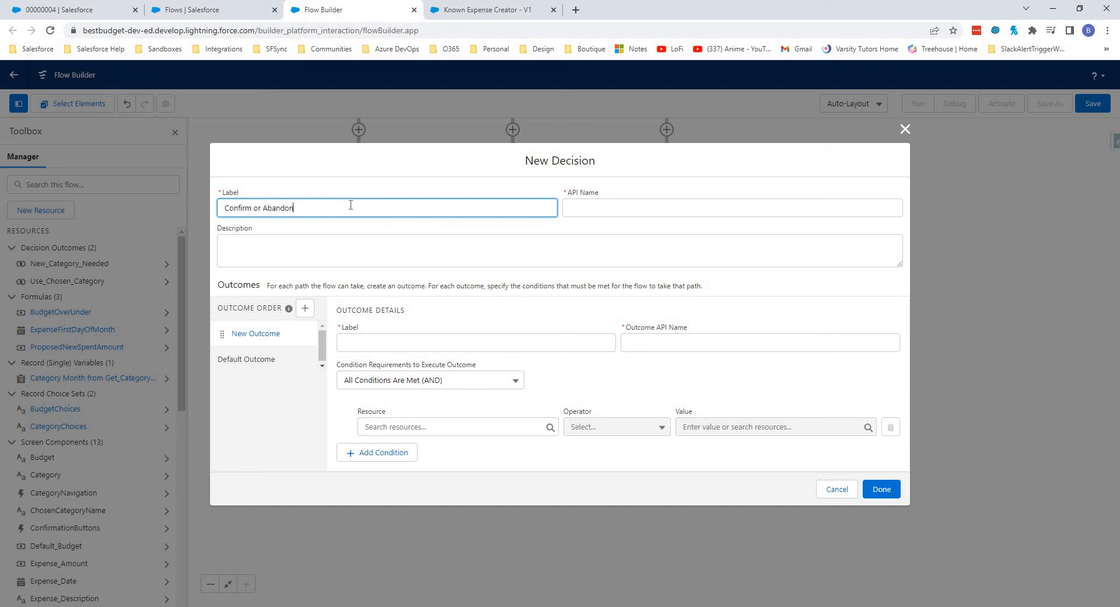
{"action": "key", "text": "Tab"}
{"action": "left_click", "coordinate": [352, 205]}
{"action": "type", "text": "?"}
Step: Name the decision's first outcome Confirm
{"action": "left_click", "coordinate": [359, 347]}
{"action": "left_click", "coordinate": [370, 343]}
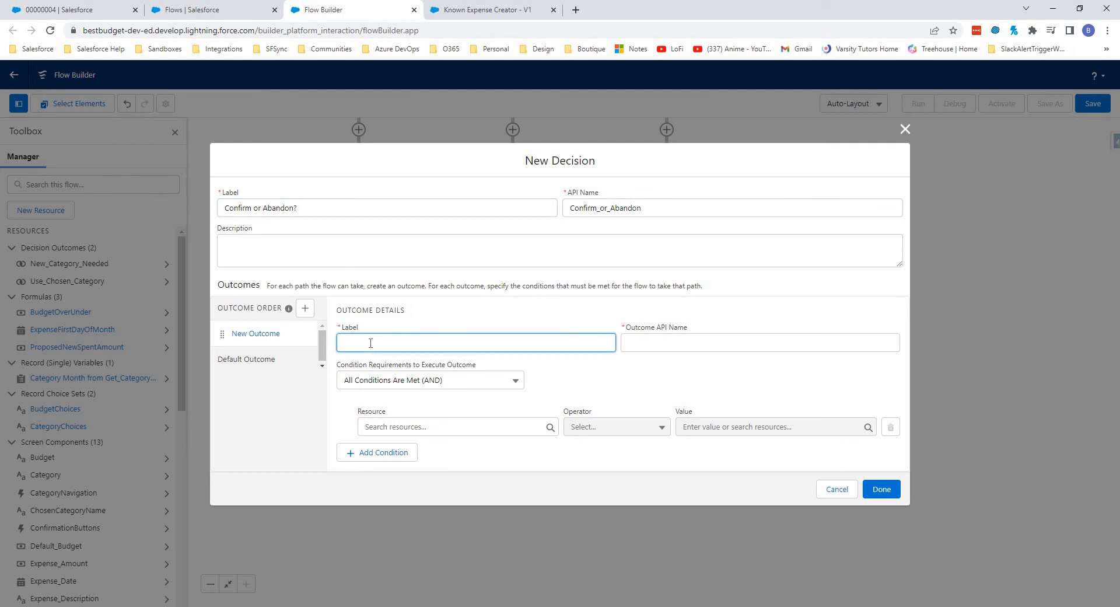
{"action": "type", "text": "Confirm"}
{"action": "key", "text": "Tab"}
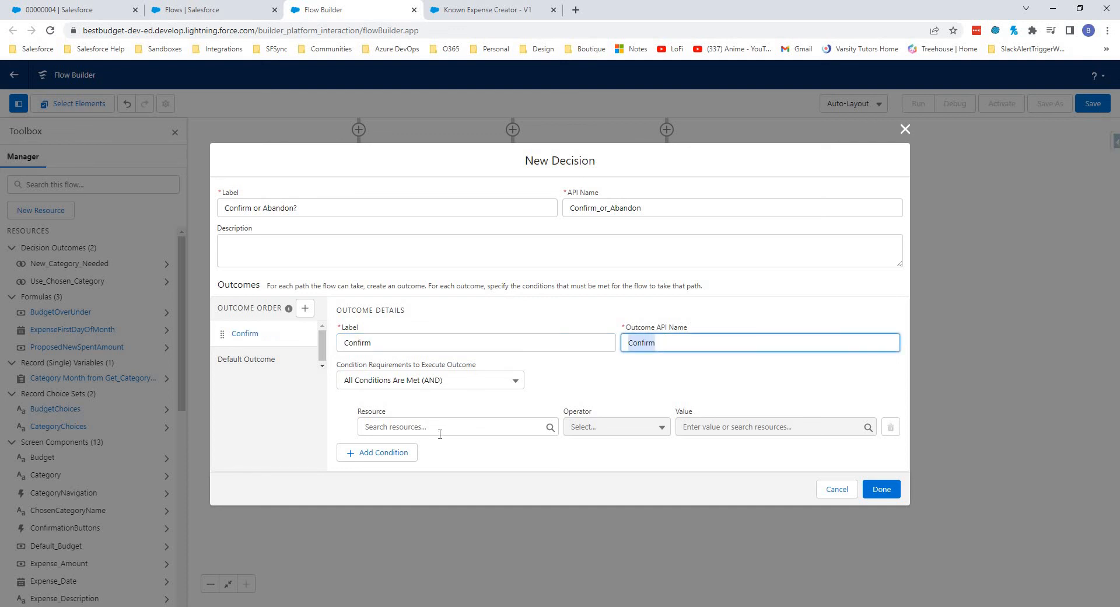
Step: Set the Confirm outcome's condition to ConfirmationButtons > Value Equals Confirm
{"action": "left_click", "coordinate": [440, 429]}
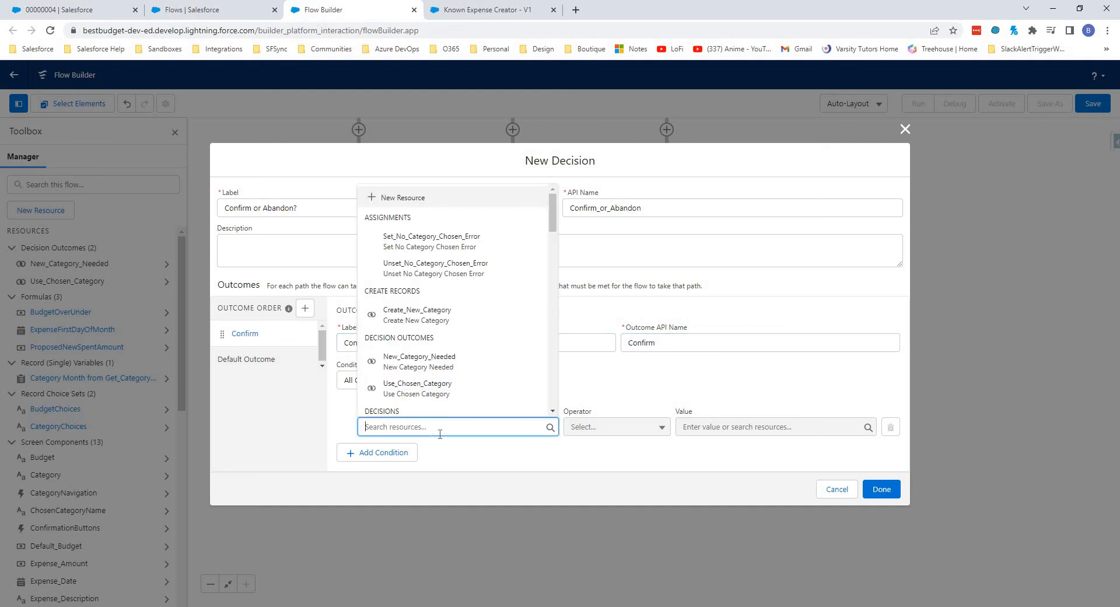
{"action": "type", "text": "conf"}
{"action": "key", "text": "Return"}
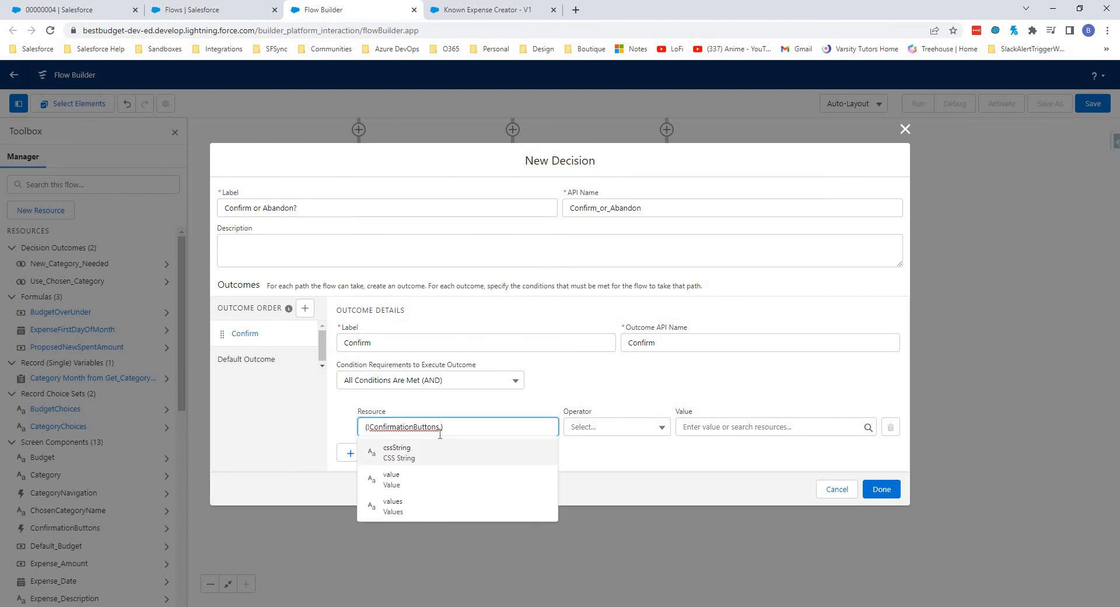
{"action": "key", "text": "Down"}
{"action": "key", "text": "Return"}
{"action": "key", "text": "Tab"}
{"action": "type", "text": "Conf"}
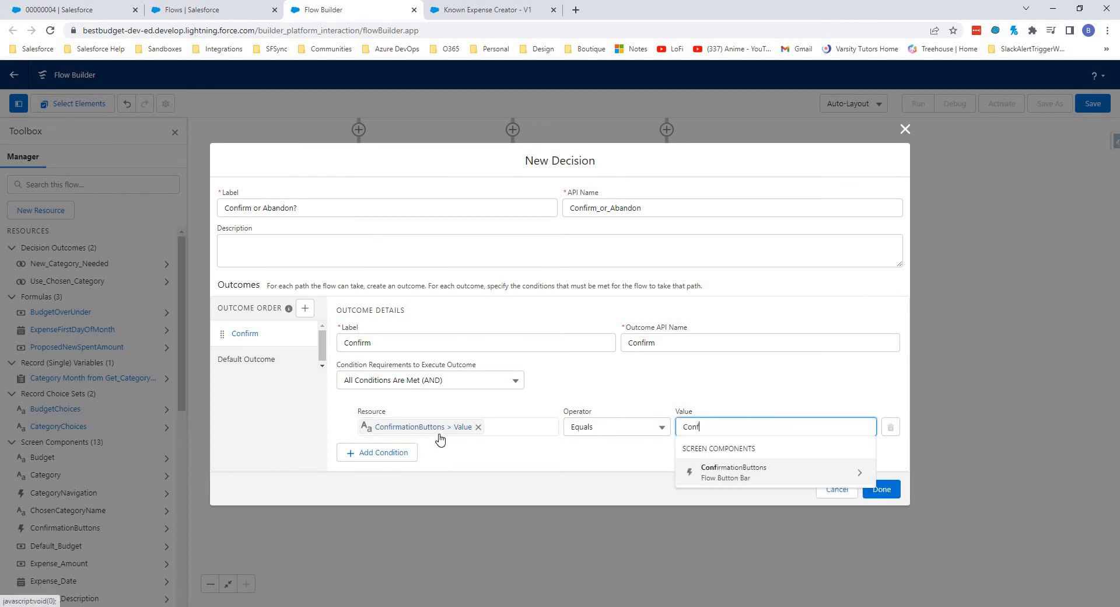
{"action": "type", "text": "irm"}
{"action": "left_click", "coordinate": [582, 381]}
Step: Rename the decision's default outcome Abandon and finish the decision
{"action": "left_click", "coordinate": [256, 358]}
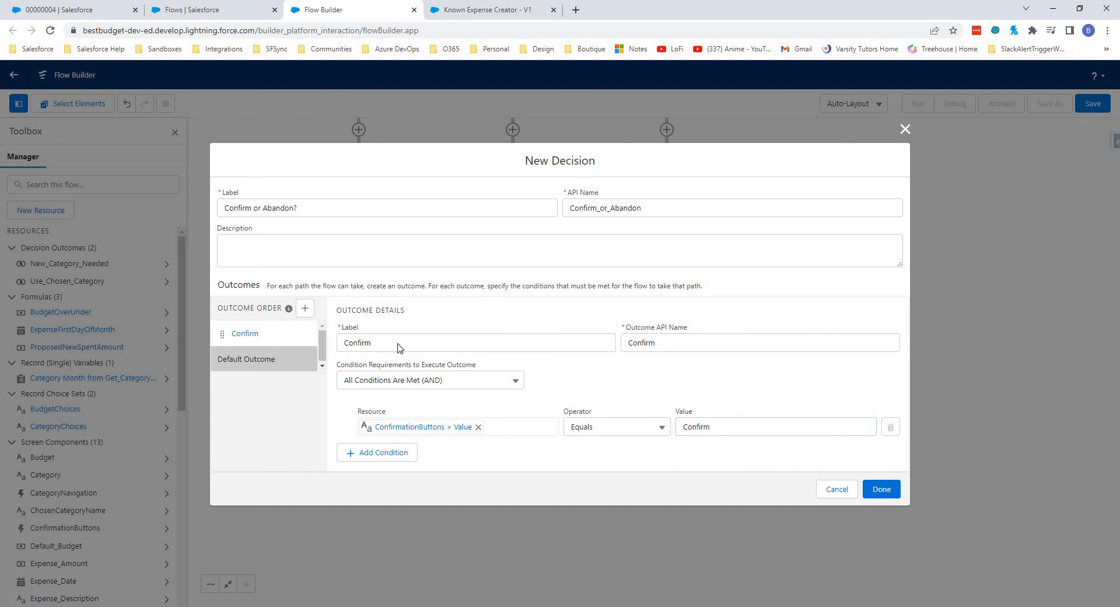
{"action": "triple_click", "coordinate": [409, 323]}
{"action": "type", "text": "A"}
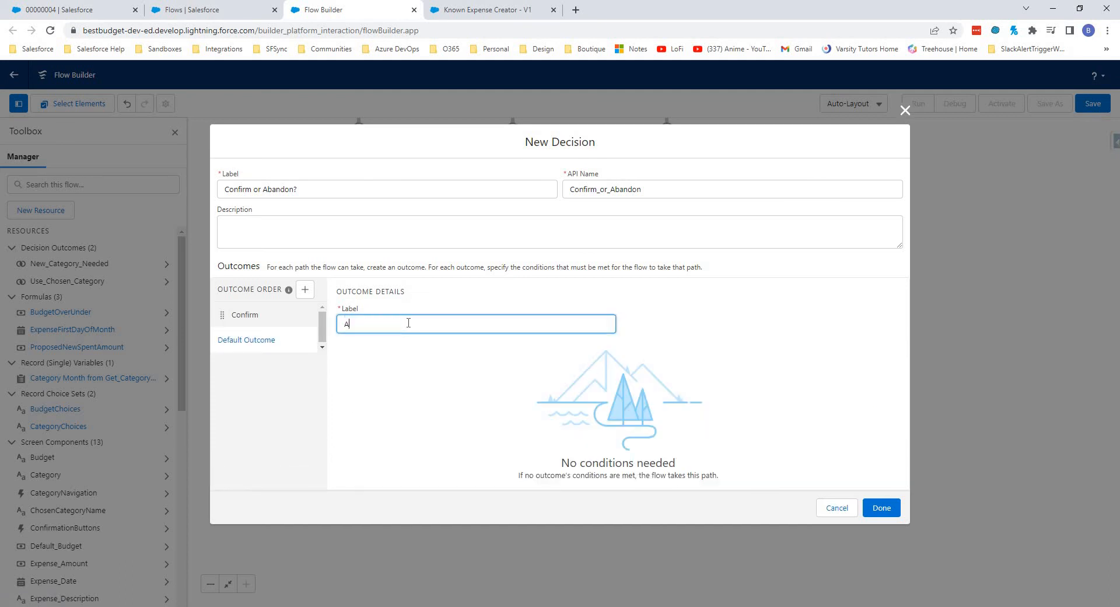
{"action": "type", "text": "bandon"}
{"action": "left_click", "coordinate": [247, 316]}
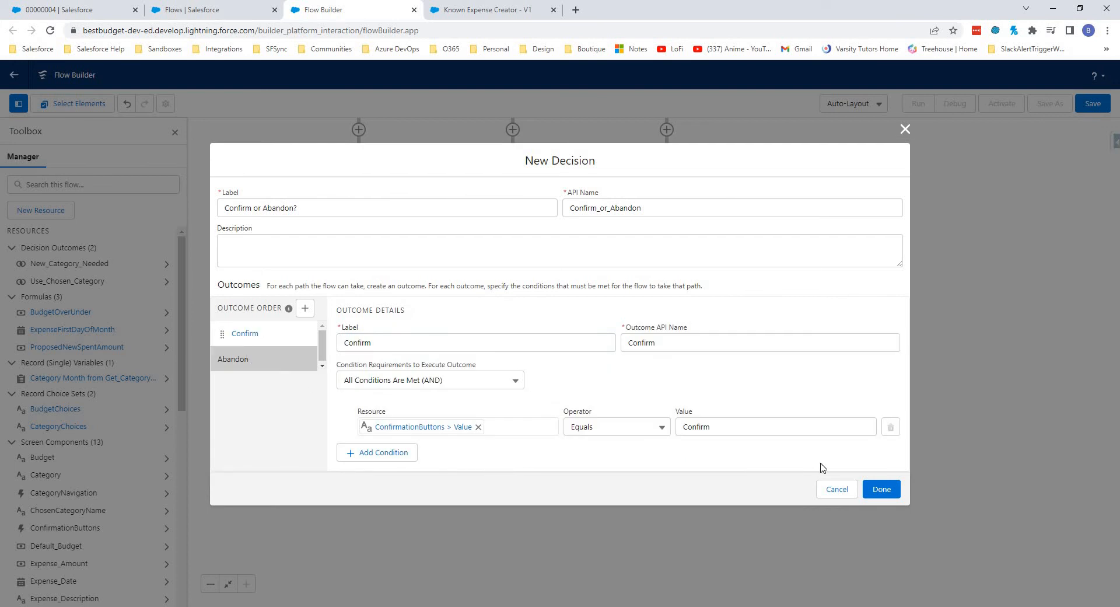
{"action": "left_click", "coordinate": [883, 490]}
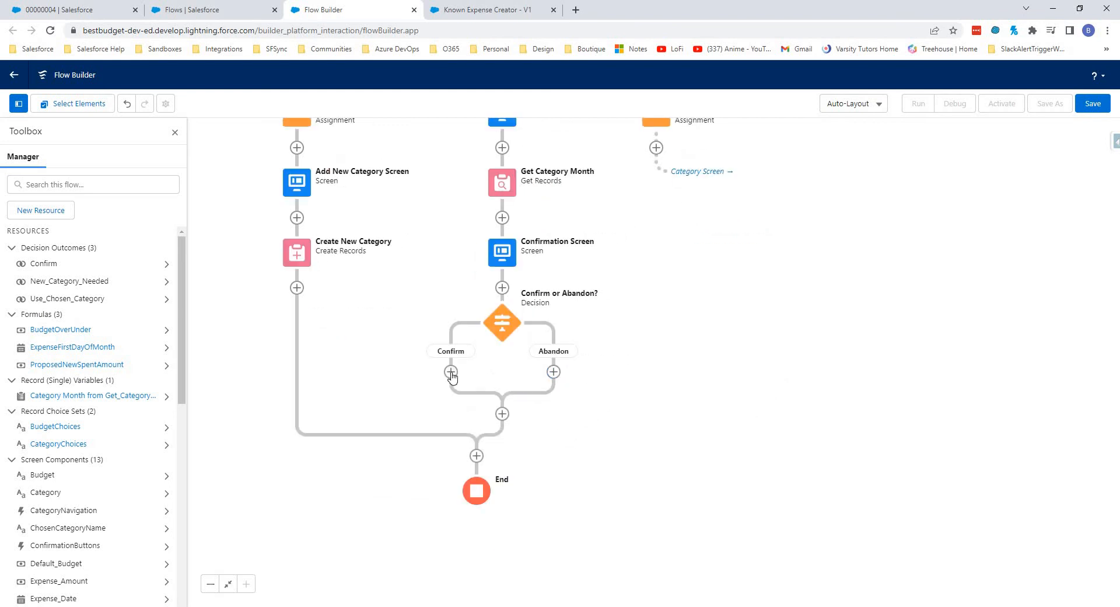
Step: Add a Create Records element on the Confirm path, labelled "Create Expense" with API name Create_Expense
{"action": "left_click", "coordinate": [451, 371]}
{"action": "left_click", "coordinate": [430, 416]}
{"action": "type", "text": "cr"}
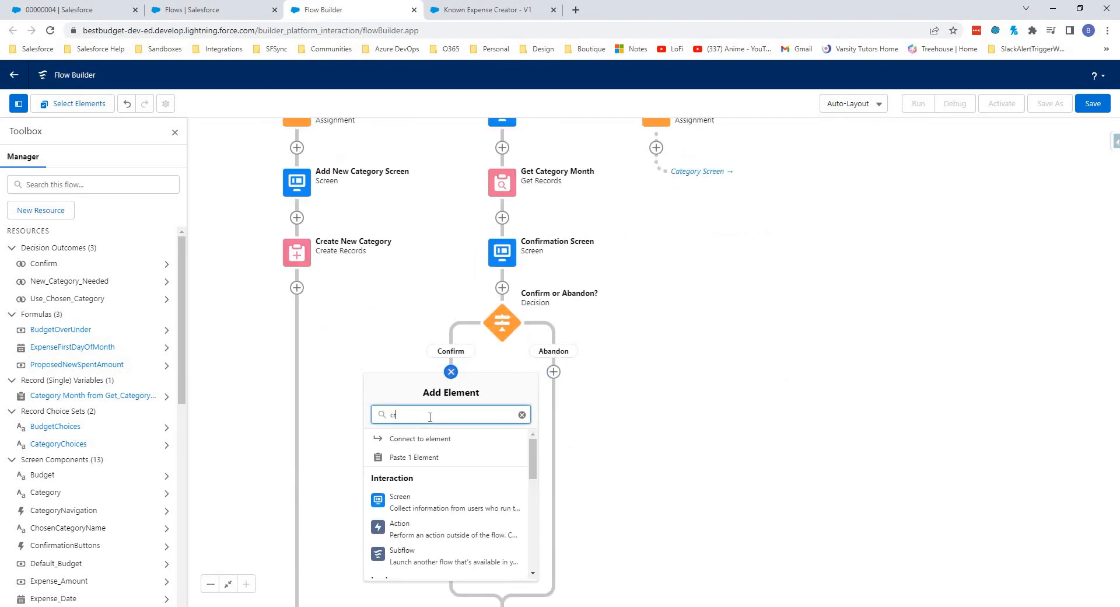
{"action": "type", "text": "ea"}
{"action": "left_click", "coordinate": [464, 438]}
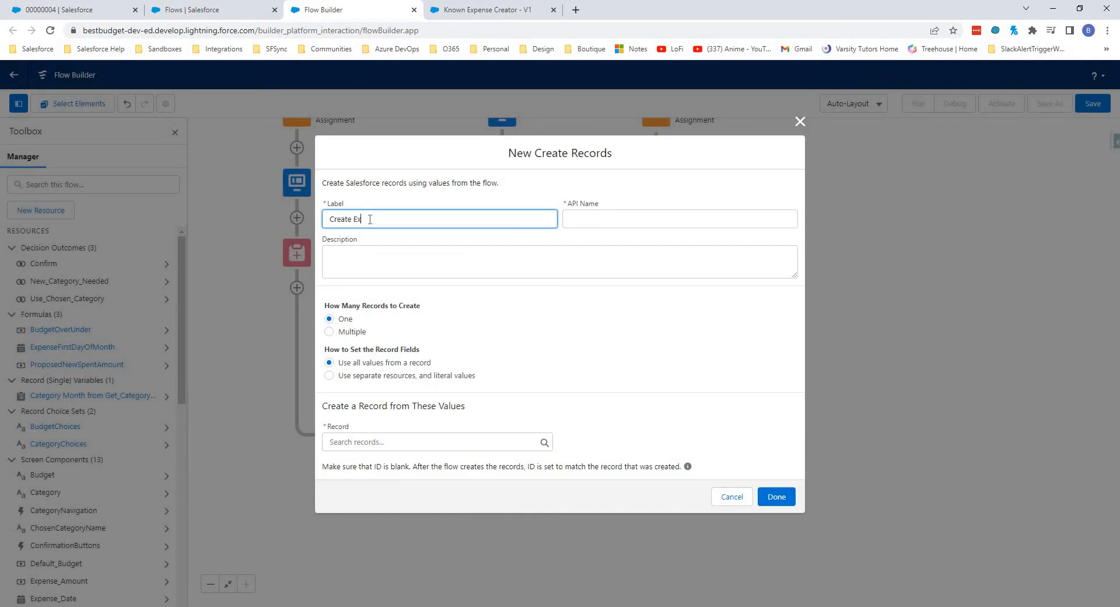
{"action": "key", "text": "Tab"}
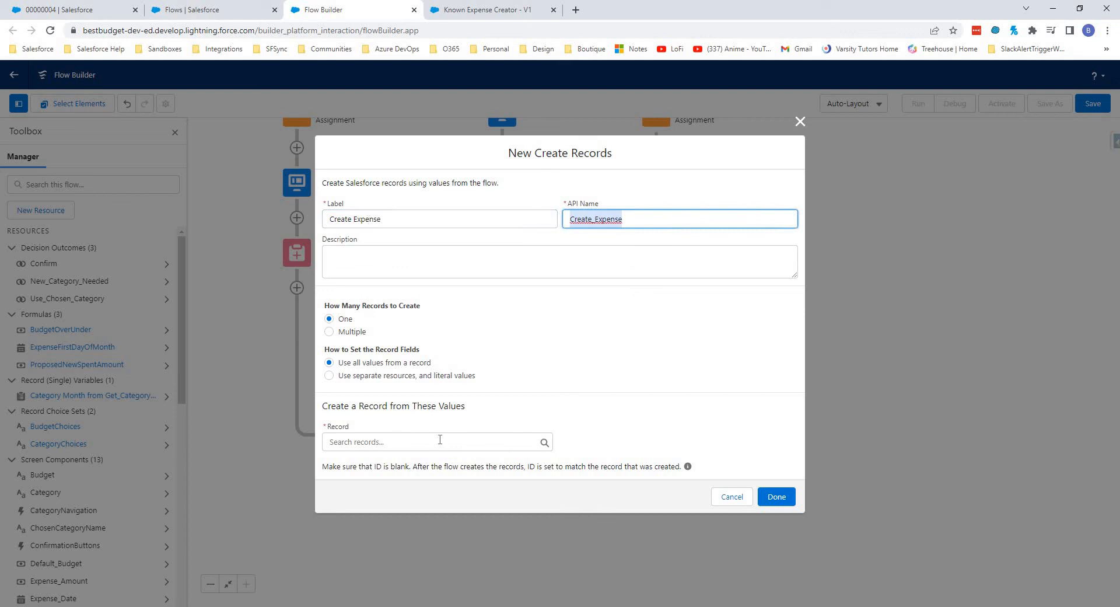
Step: Set the record creation to use separate resources and literal values, with Expense as the object
{"action": "left_click", "coordinate": [376, 377]}
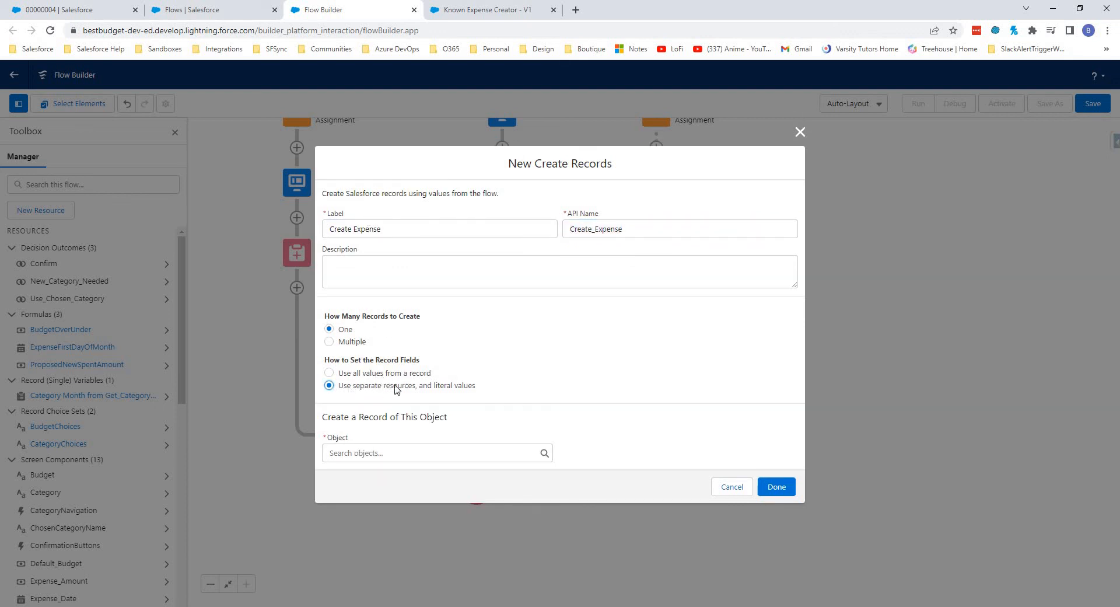
{"action": "left_click", "coordinate": [381, 447]}
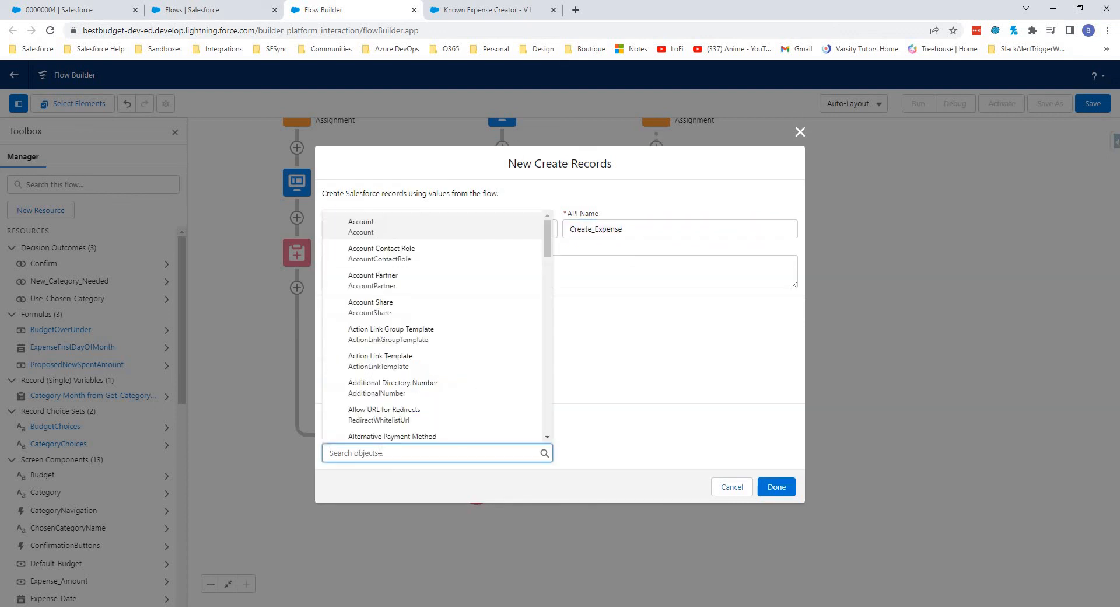
{"action": "type", "text": "expen"}
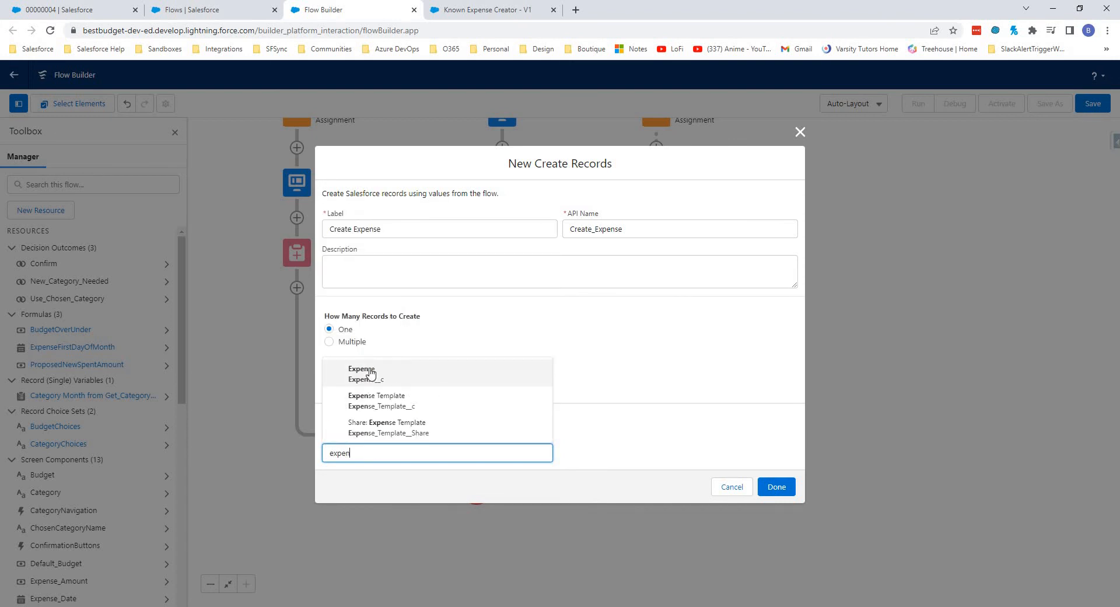
{"action": "left_click", "coordinate": [358, 373]}
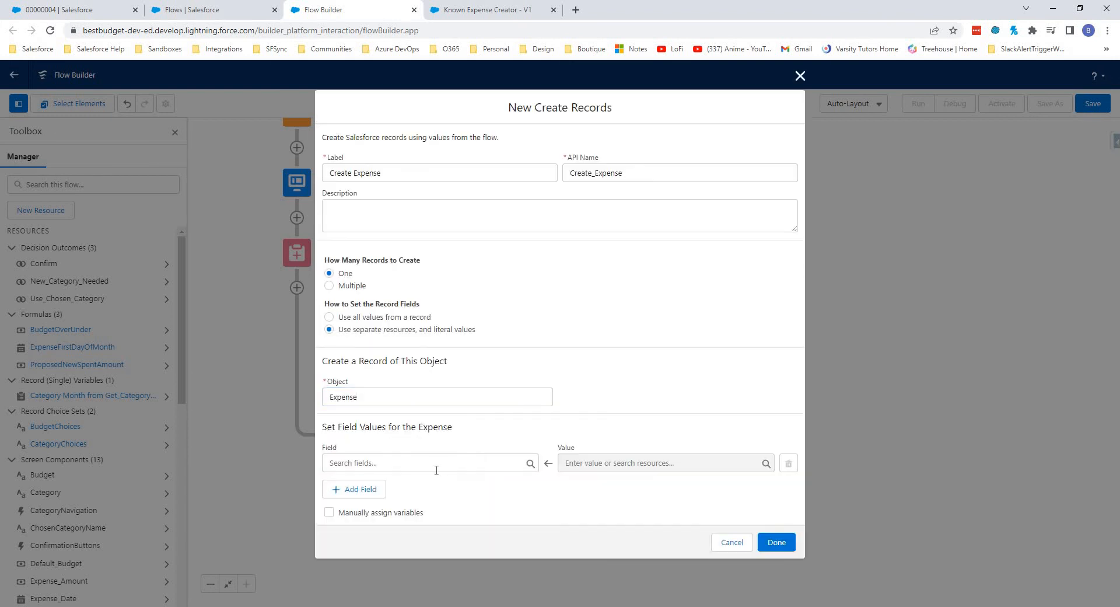
Step: Assign the Expense_Amount screen component to the expense's Amount__c field
{"action": "left_click", "coordinate": [425, 461]}
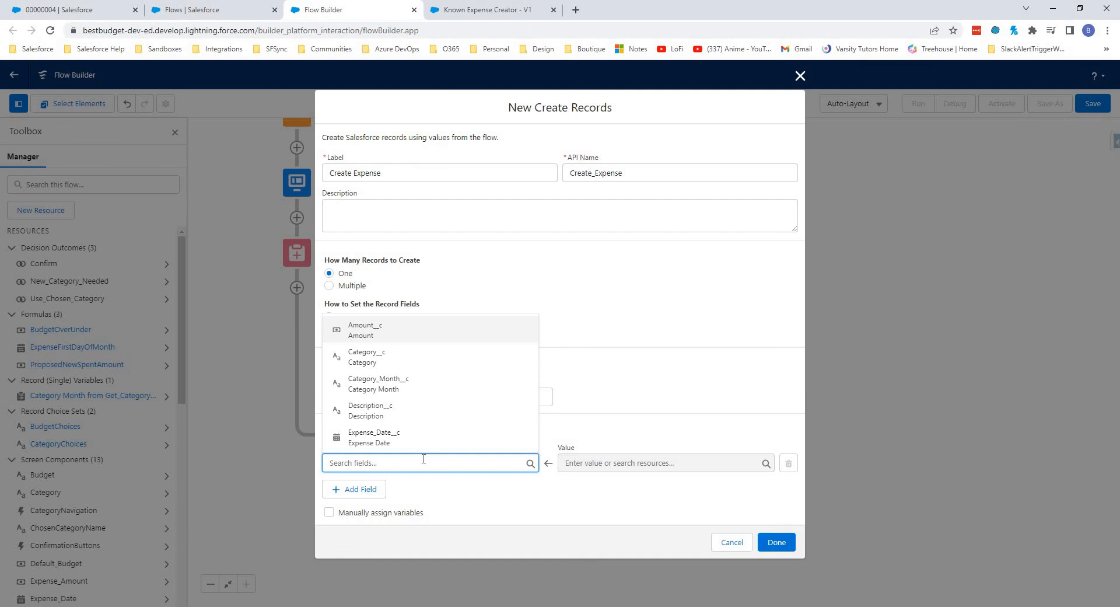
{"action": "key", "text": "Return"}
{"action": "key", "text": "Tab"}
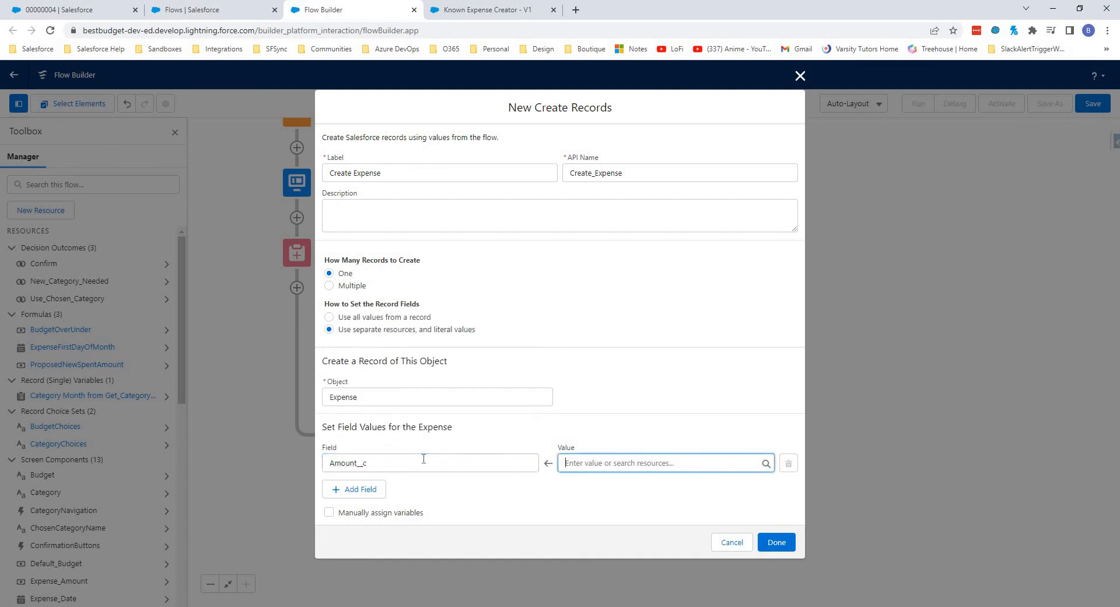
{"action": "type", "text": "exp"}
{"action": "key", "text": "Return"}
Step: Add a second field assignment that sets Category__c to the Category picklist screen component
{"action": "key", "text": "Tab"}
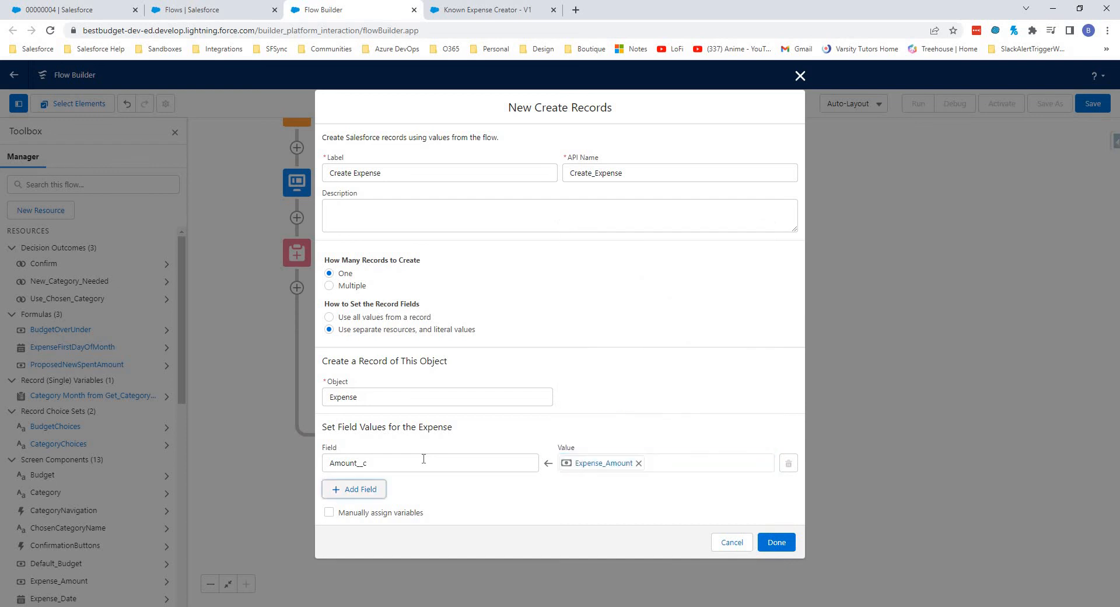
{"action": "key", "text": "Return"}
{"action": "key", "text": "shift+Tab"}
{"action": "key", "text": "shift+Tab"}
{"action": "type", "text": "cate"}
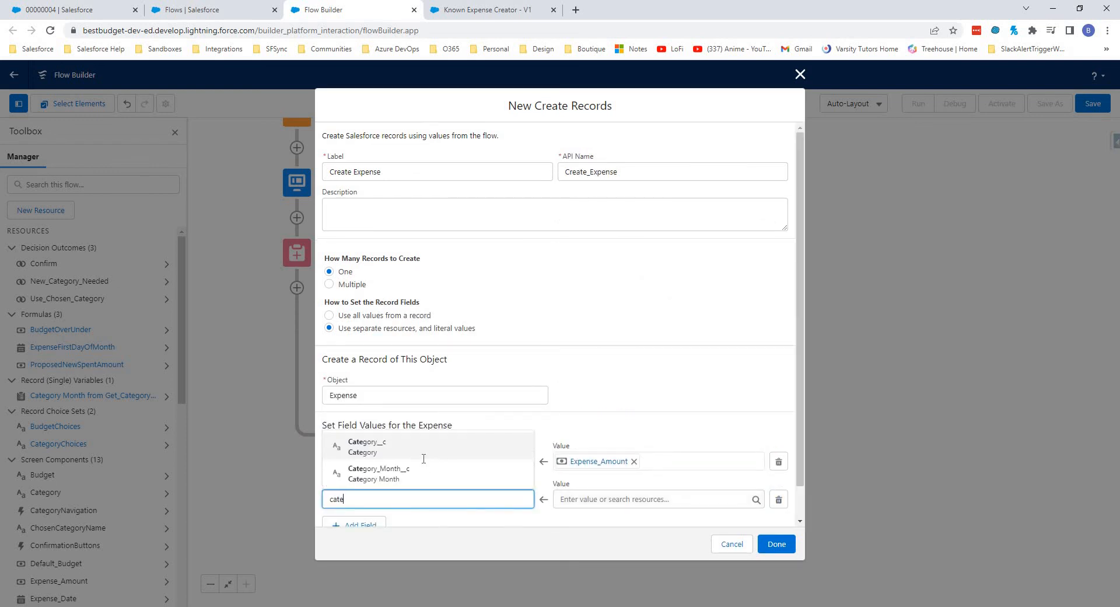
{"action": "key", "text": "Return"}
{"action": "key", "text": "Tab"}
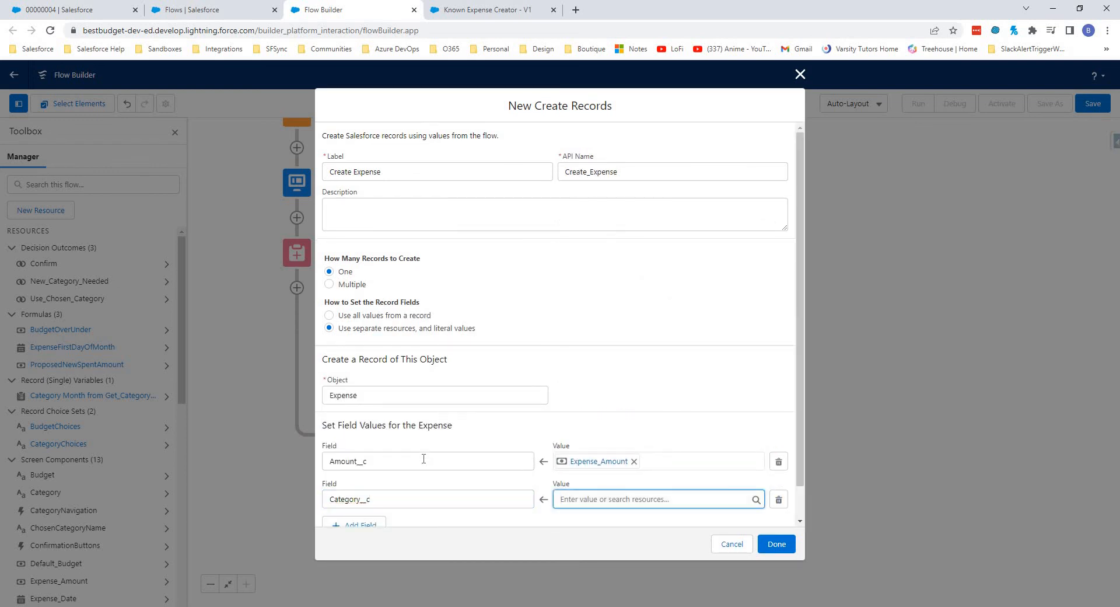
{"action": "type", "text": "cat"}
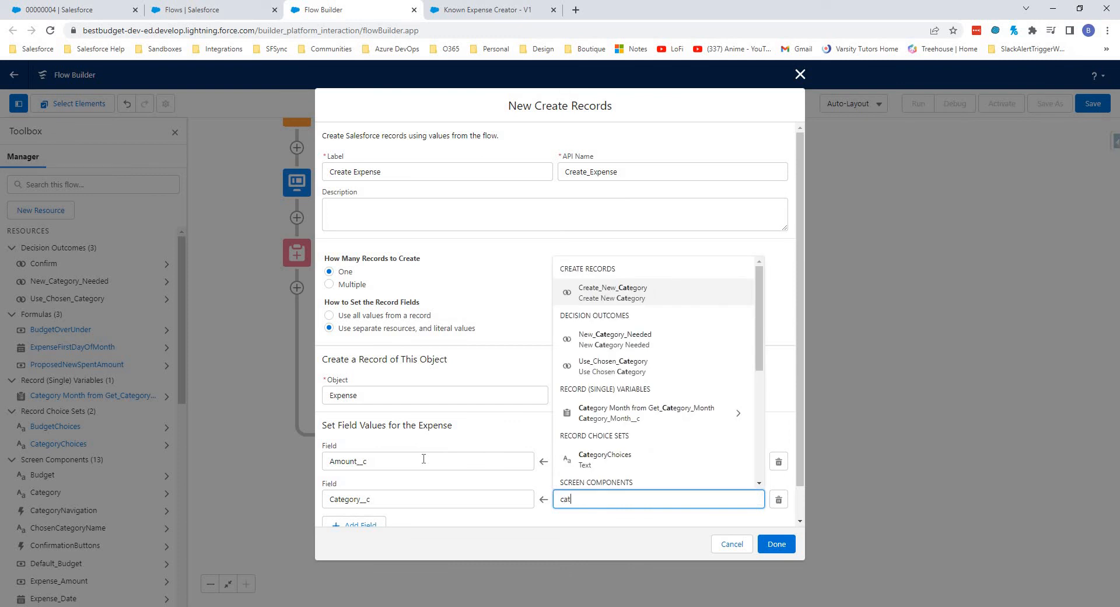
{"action": "type", "text": "eg"}
{"action": "scroll", "coordinate": [602, 395], "scroll_direction": "down", "scroll_amount": 2}
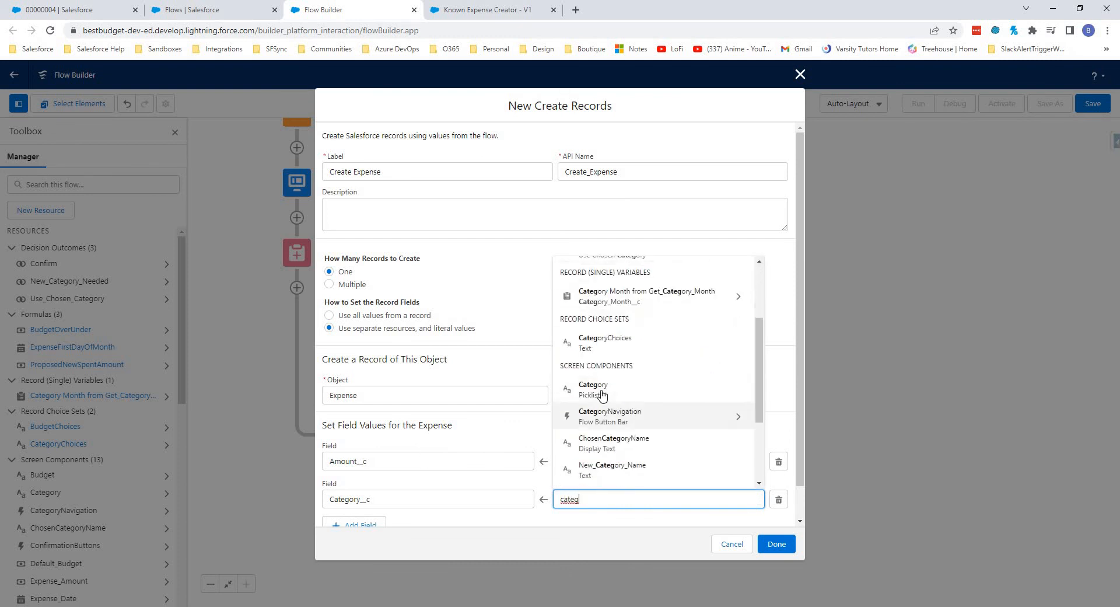
{"action": "left_click", "coordinate": [601, 394]}
Step: Add a field assignment that sets Category_Month__c to the record ID of the Category Month from Get_Category_Month
{"action": "scroll", "coordinate": [358, 495], "scroll_direction": "down", "scroll_amount": 1}
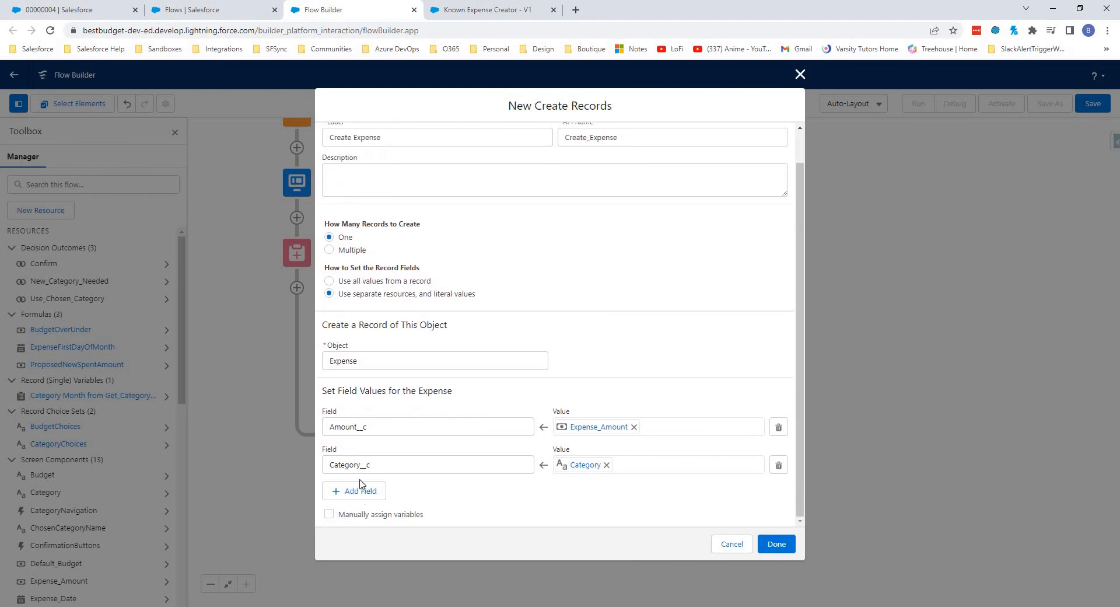
{"action": "left_click", "coordinate": [353, 492]}
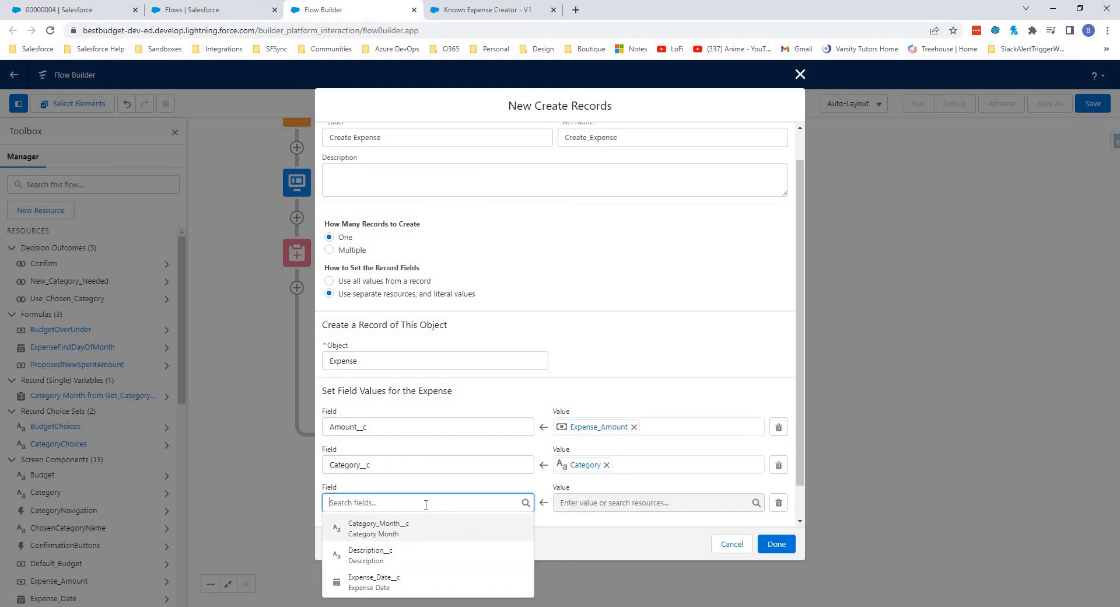
{"action": "type", "text": "cate"}
{"action": "key", "text": "Return"}
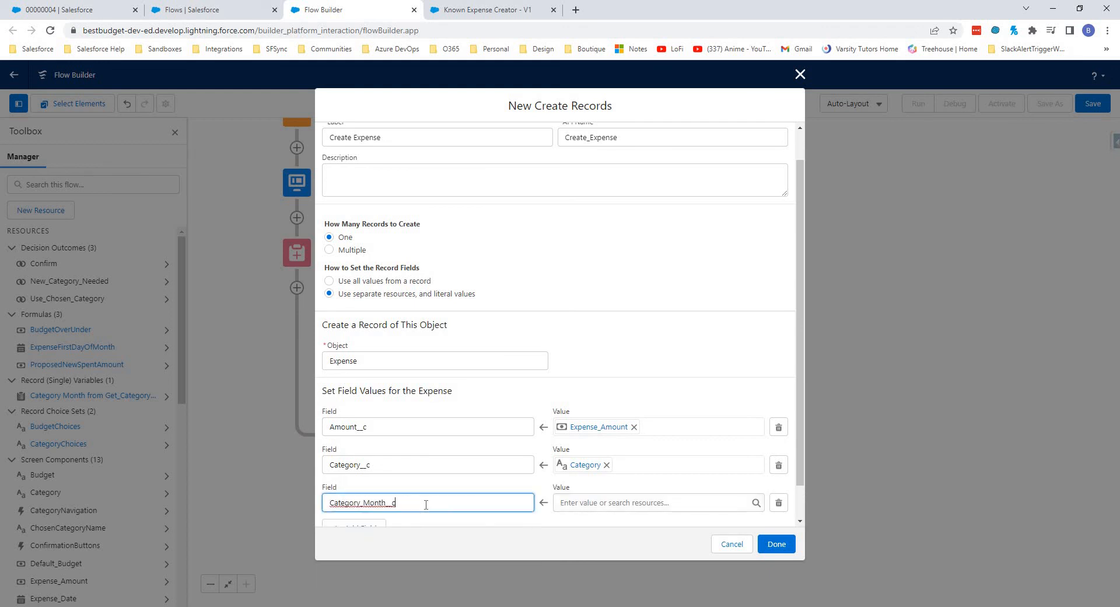
{"action": "key", "text": "Tab"}
{"action": "type", "text": "get"}
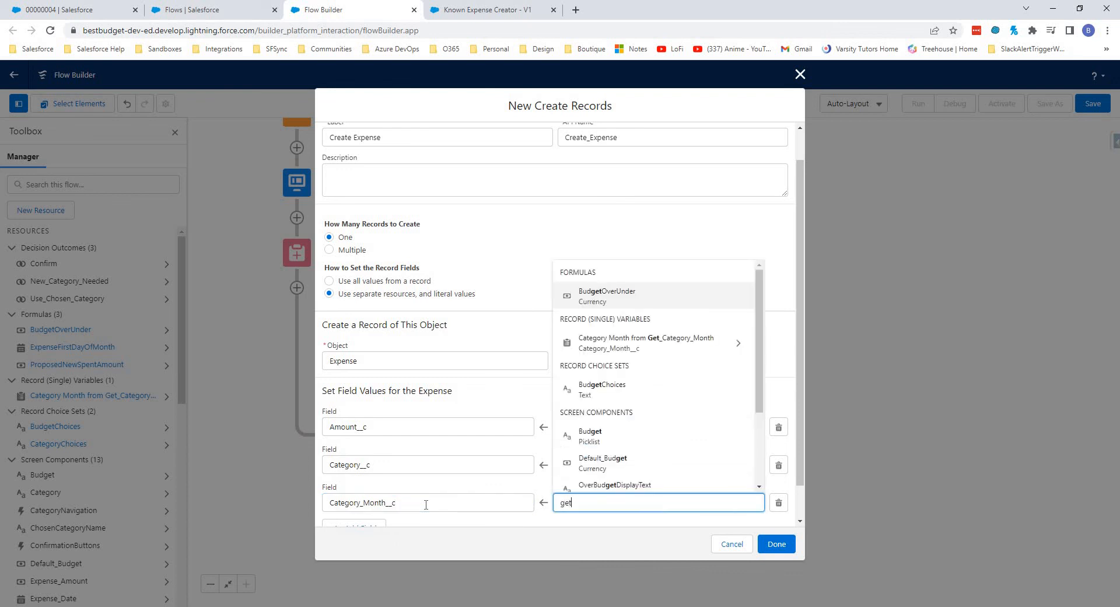
{"action": "key", "text": "Down"}
{"action": "key", "text": "Return"}
{"action": "type", "text": "id"}
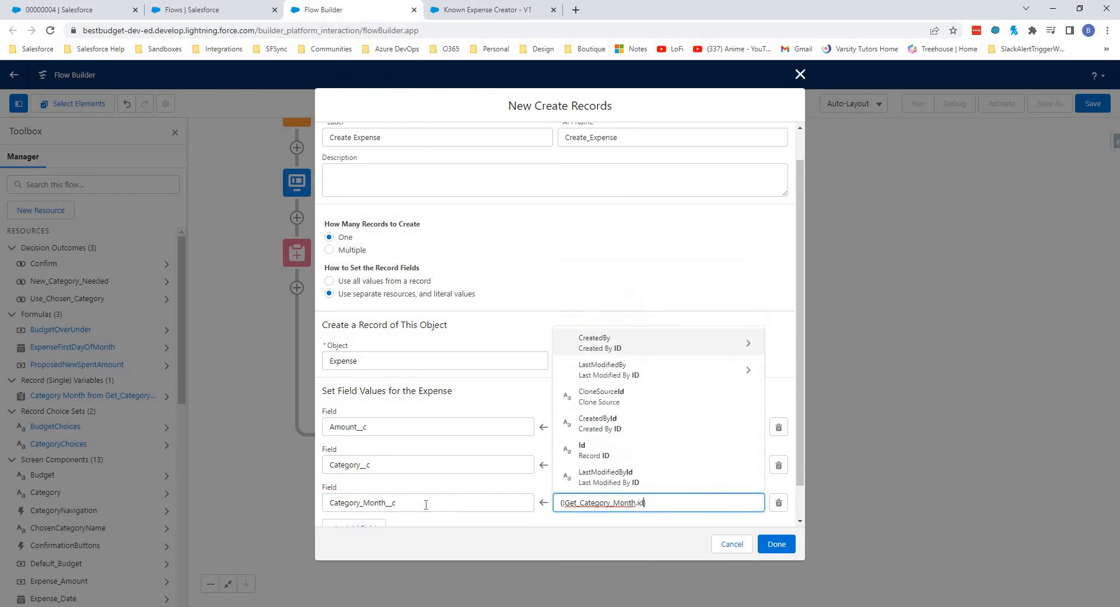
{"action": "key", "text": "Down"}
{"action": "key", "text": "Down"}
{"action": "key", "text": "Return"}
Step: Add a field assignment that sets Description__c to the Expense_Description screen component
{"action": "key", "text": "Tab"}
{"action": "key", "text": "Tab"}
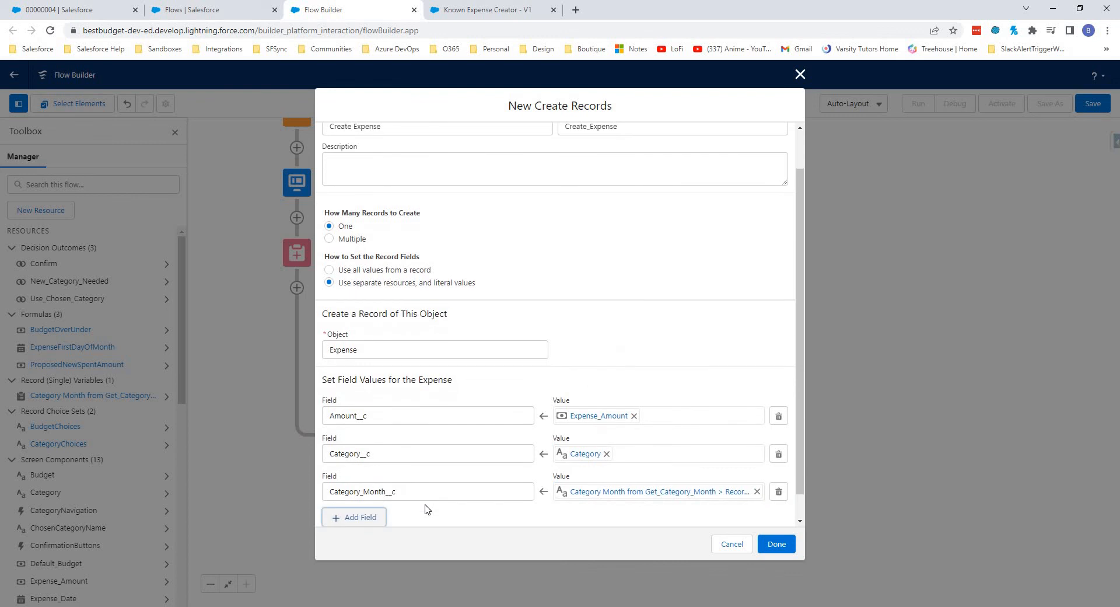
{"action": "key", "text": "Return"}
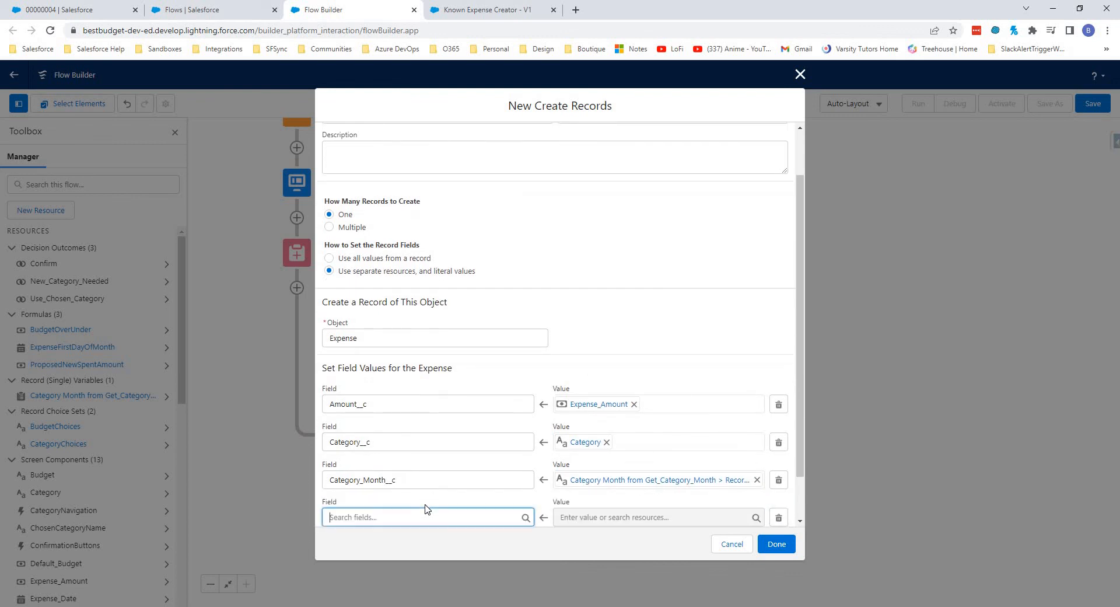
{"action": "type", "text": "des"}
{"action": "key", "text": "Down"}
{"action": "key", "text": "Return"}
{"action": "key", "text": "Tab"}
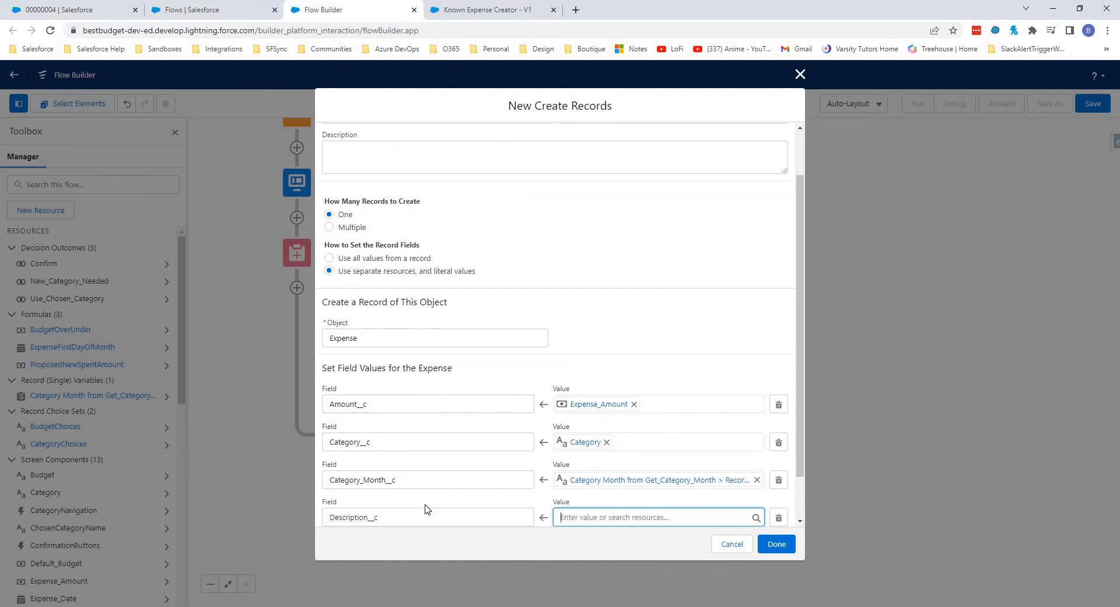
{"action": "type", "text": "exp"}
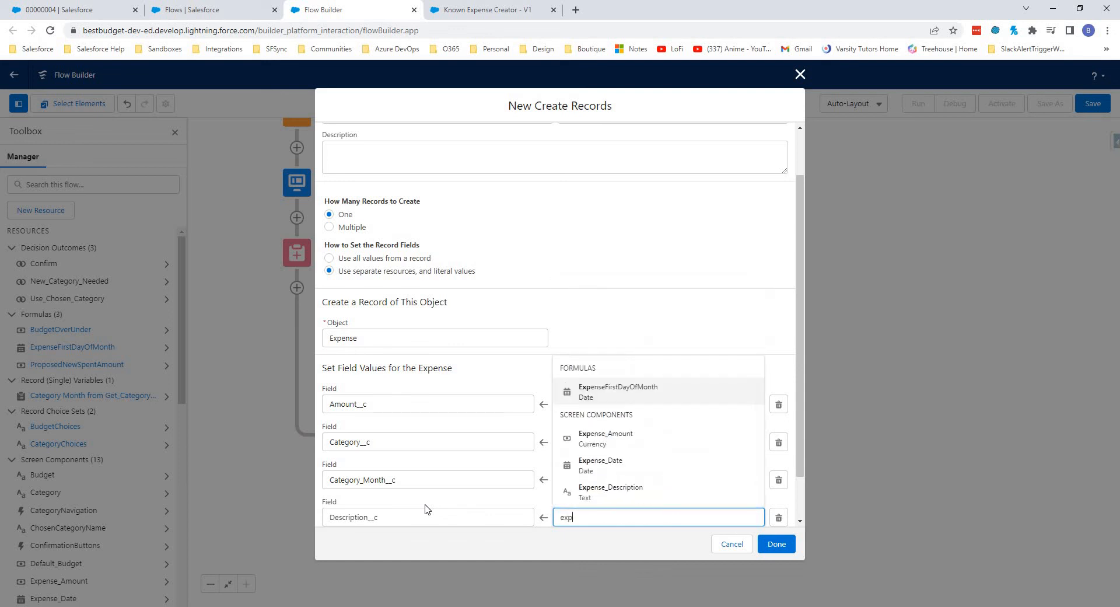
{"action": "key", "text": "Down"}
{"action": "key", "text": "Down"}
{"action": "key", "text": "Down"}
{"action": "key", "text": "Return"}
Step: Add a field assignment that sets Expense_Date__c to the Expense_Date screen component
{"action": "key", "text": "Tab"}
{"action": "key", "text": "Tab"}
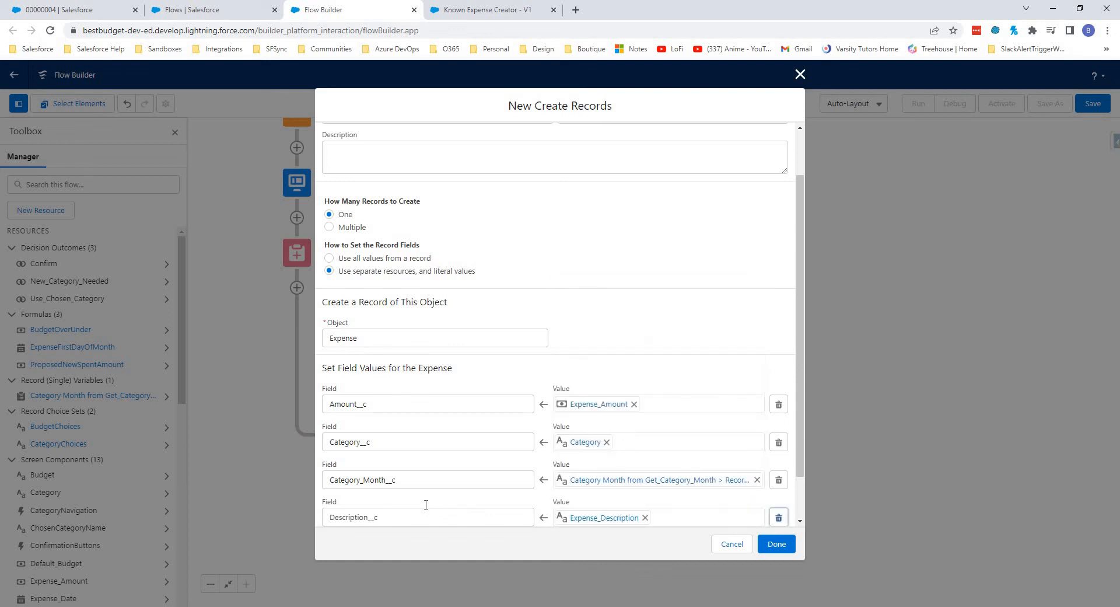
{"action": "key", "text": "Return"}
{"action": "left_click", "coordinate": [426, 504]}
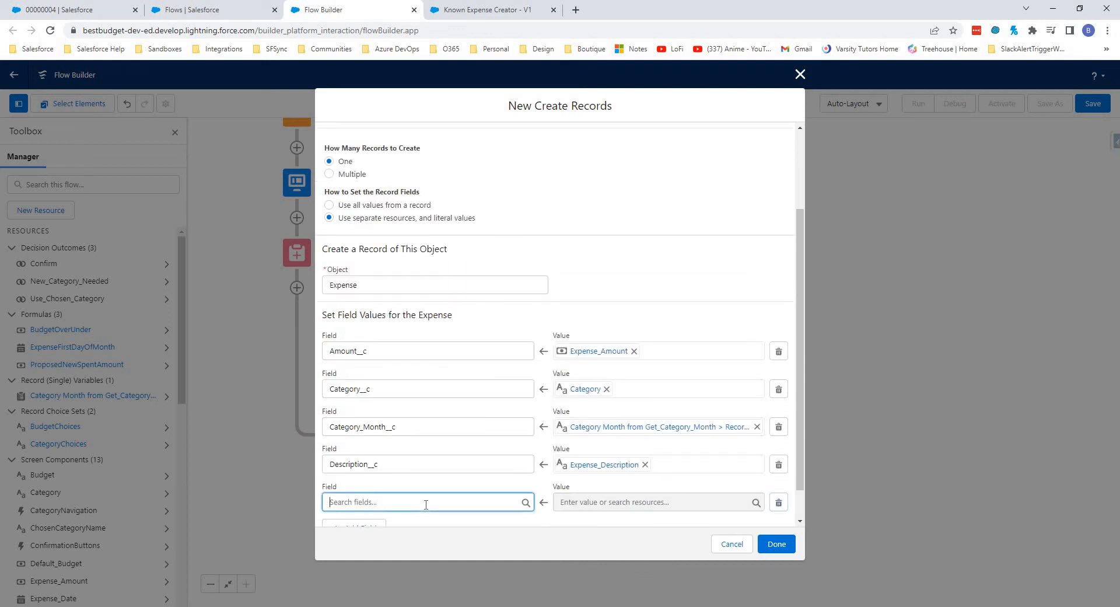
{"action": "type", "text": "exp"}
{"action": "key", "text": "Down"}
{"action": "key", "text": "Return"}
{"action": "key", "text": "Tab"}
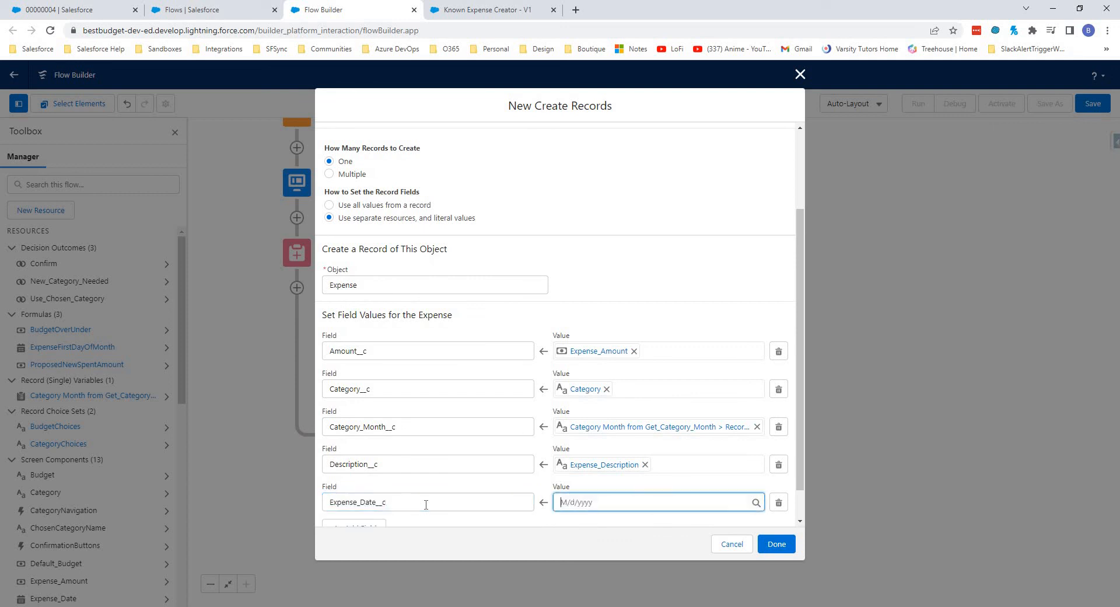
{"action": "type", "text": "exp"}
{"action": "key", "text": "Down"}
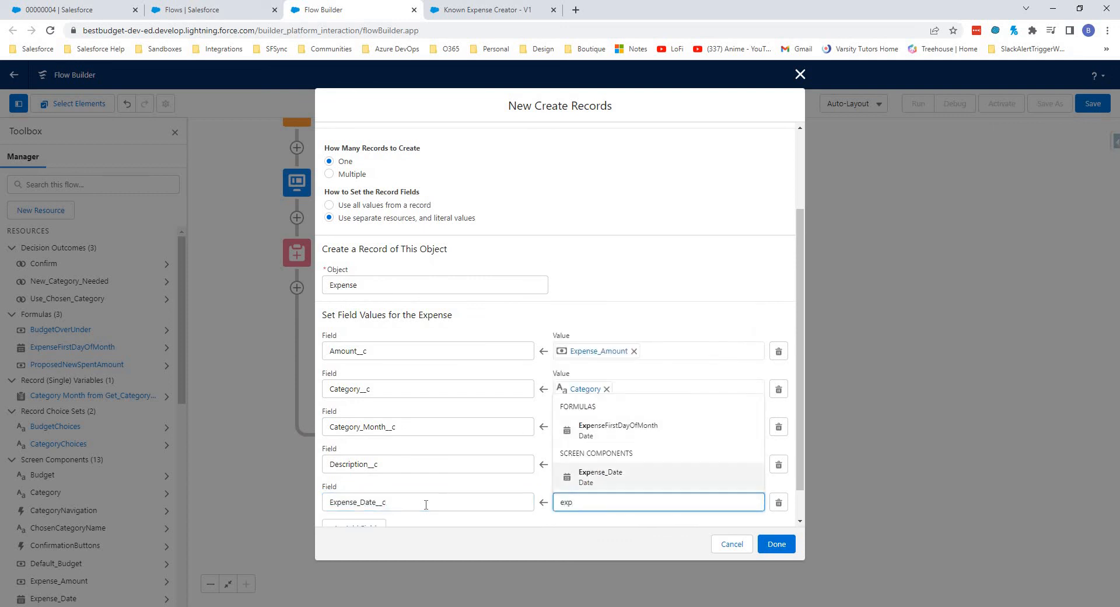
{"action": "key", "text": "Return"}
{"action": "left_click", "coordinate": [540, 486]}
{"action": "scroll", "coordinate": [511, 504], "scroll_direction": "down", "scroll_amount": 2}
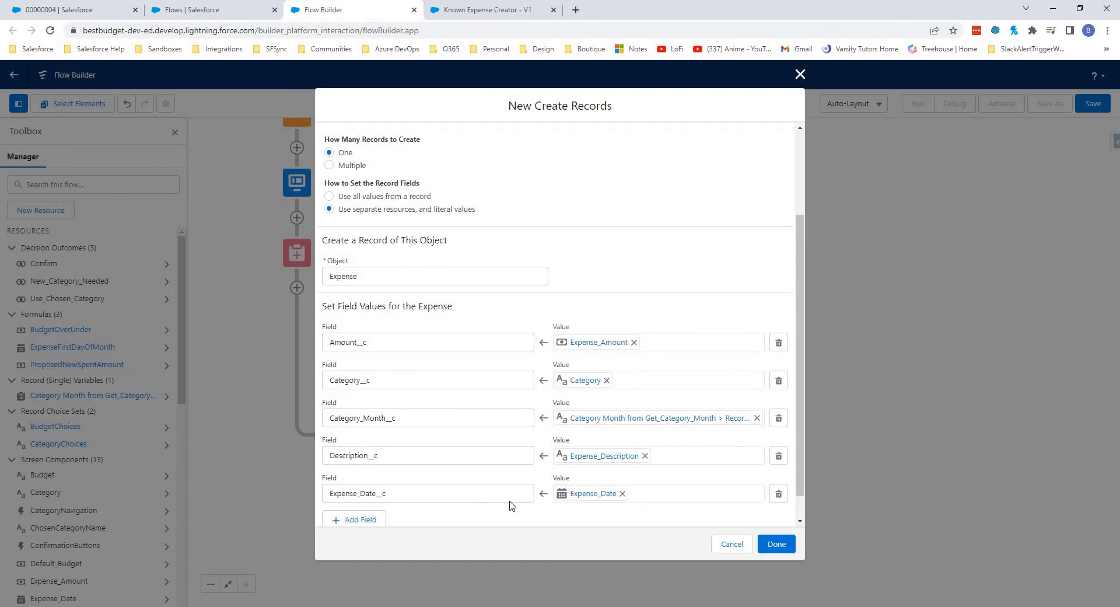
Step: Finish the Create Expense element and connect the path after Create New Category back to the Category Screen
{"action": "left_click", "coordinate": [778, 544]}
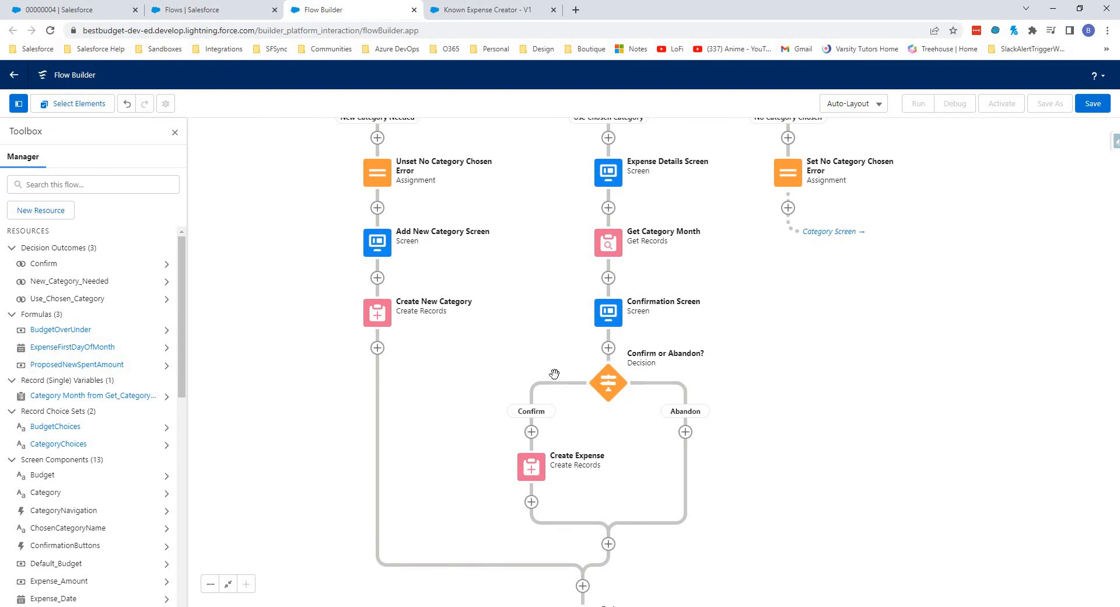
{"action": "left_click_drag", "start_coordinate": [766, 329], "coordinate": [753, 392]}
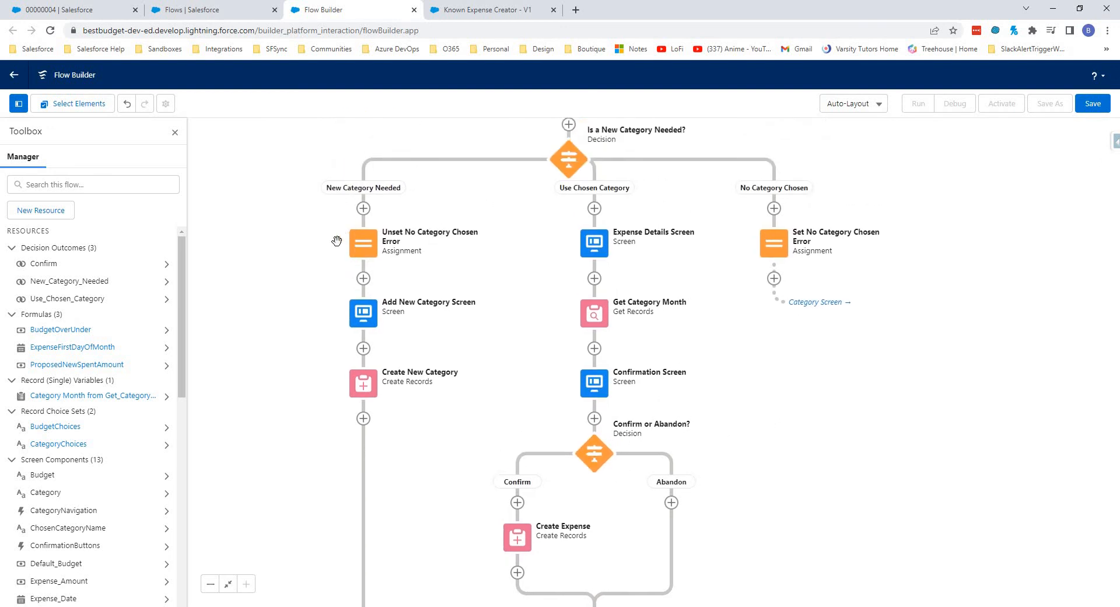
{"action": "left_click", "coordinate": [363, 419]}
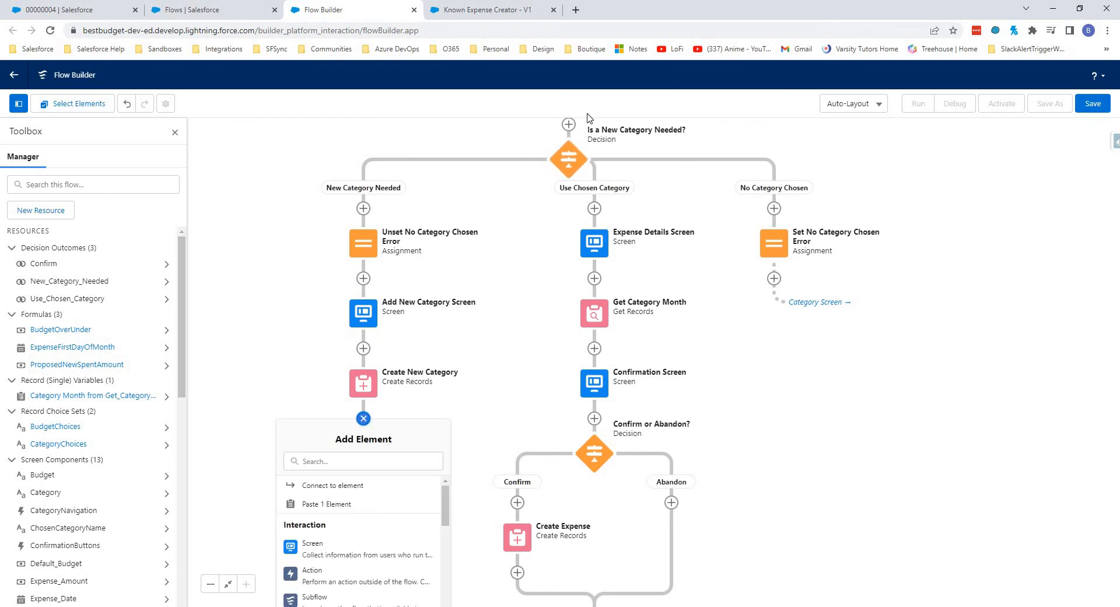
{"action": "left_click", "coordinate": [328, 485]}
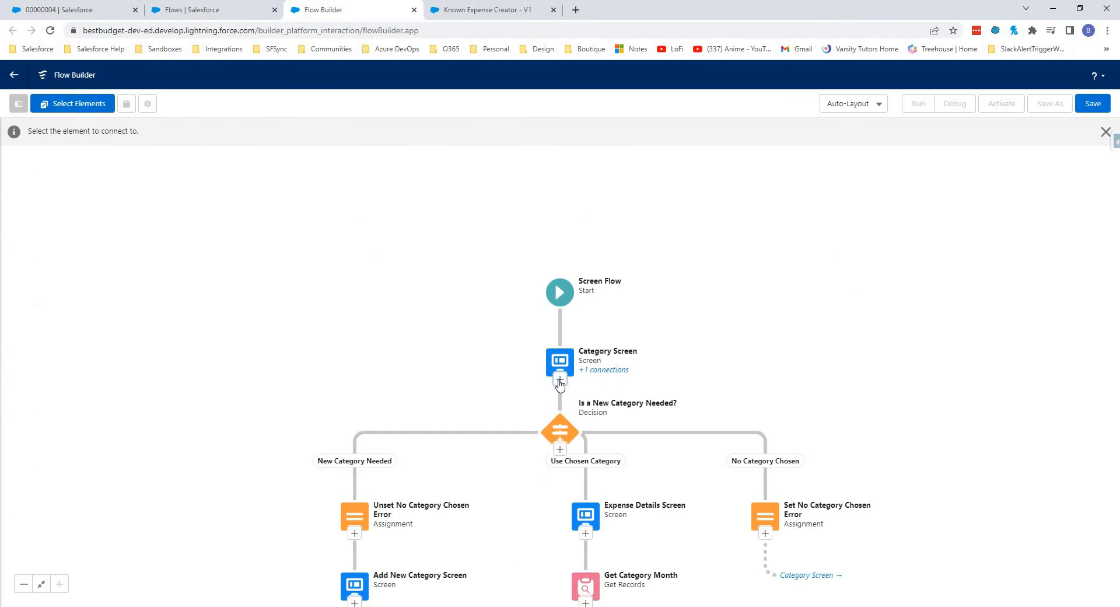
{"action": "left_click", "coordinate": [557, 376]}
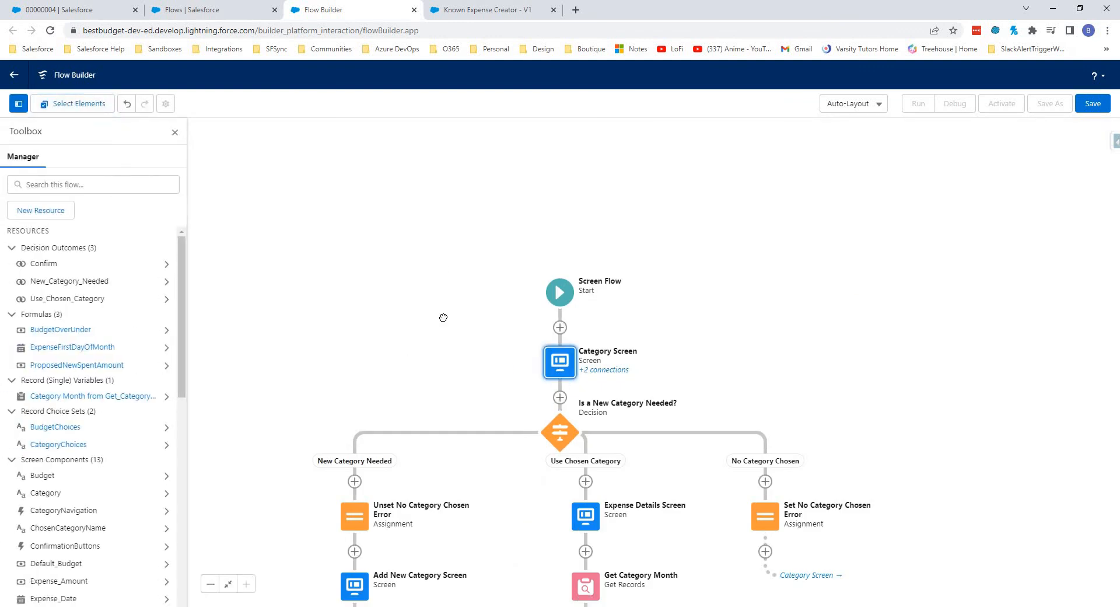
{"action": "scroll", "coordinate": [525, 355], "scroll_direction": "down", "scroll_amount": 4}
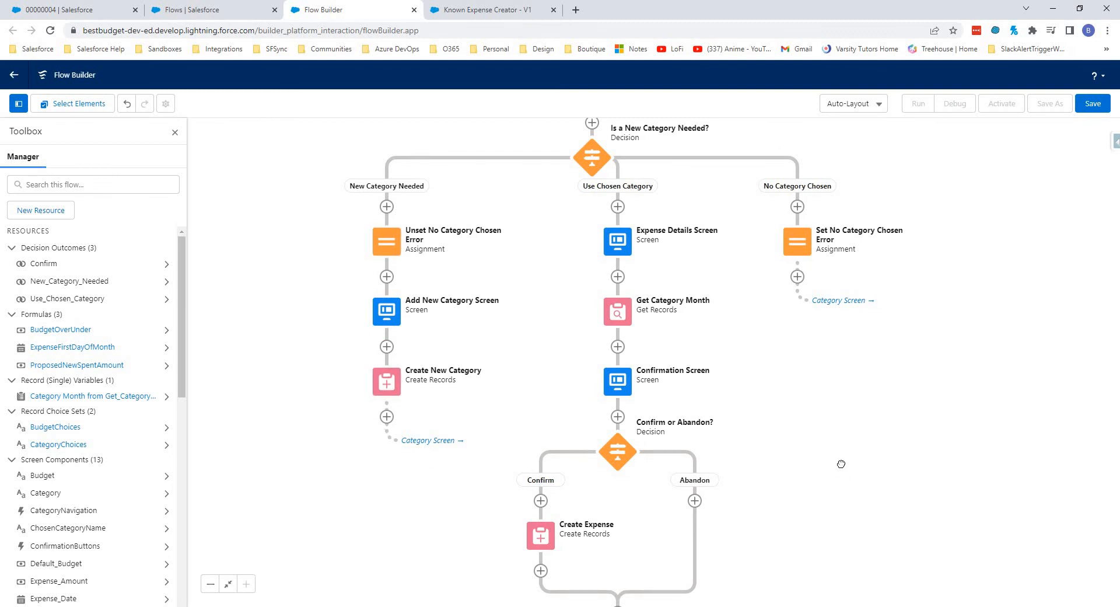
Step: Save the flow as Add Expense with description "Allows users to add expense records and create new categories to use for those expense records."
{"action": "left_click_drag", "start_coordinate": [853, 510], "coordinate": [840, 481]}
{"action": "left_click", "coordinate": [1089, 104]}
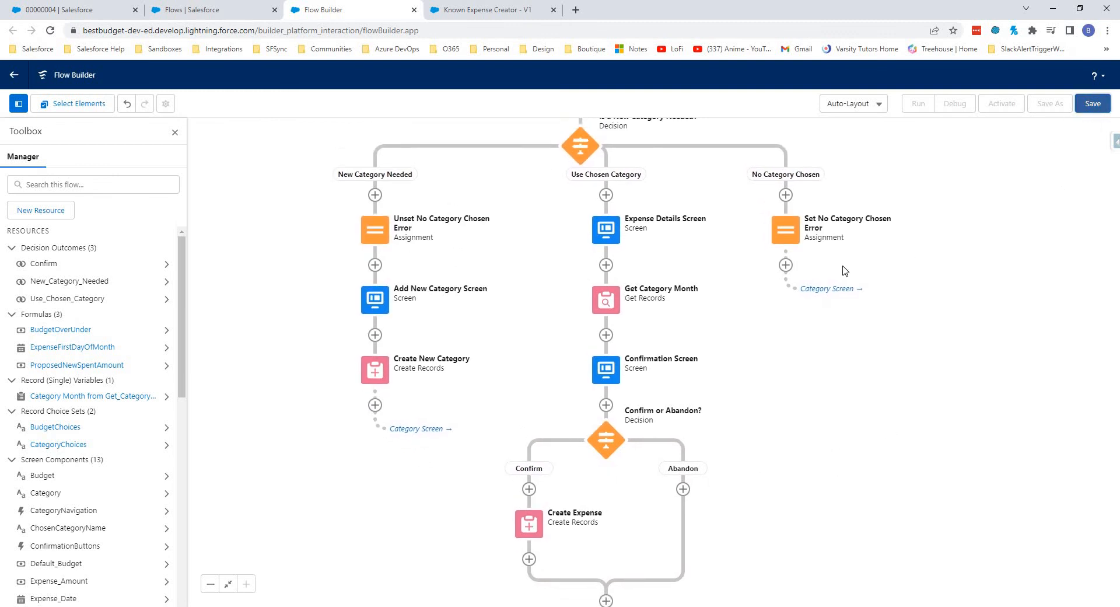
{"action": "left_click", "coordinate": [421, 292]}
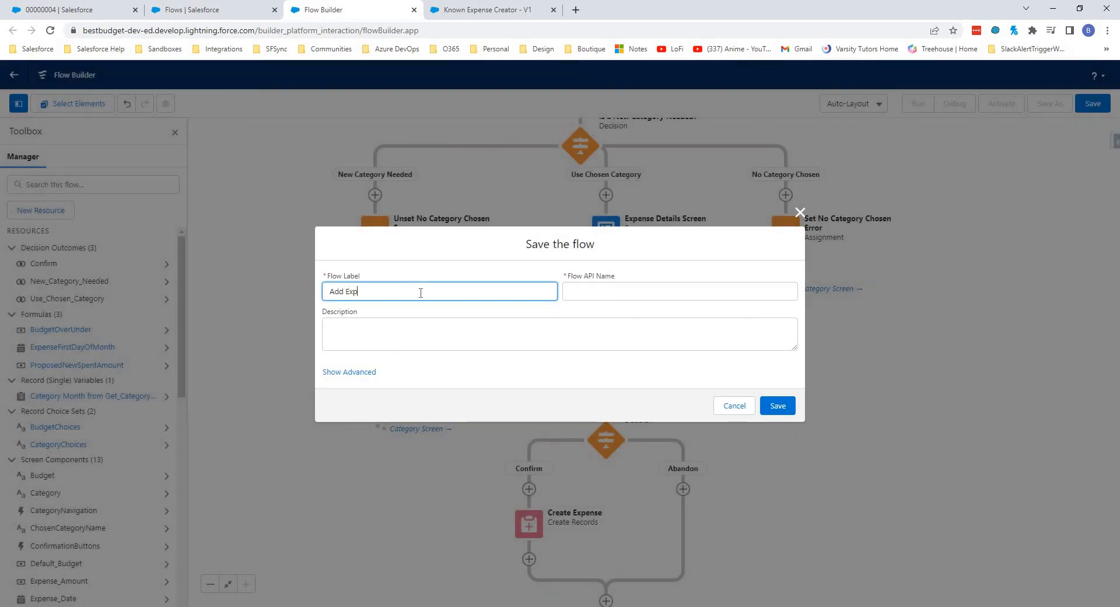
{"action": "key", "text": "Tab"}
{"action": "left_click", "coordinate": [473, 326]}
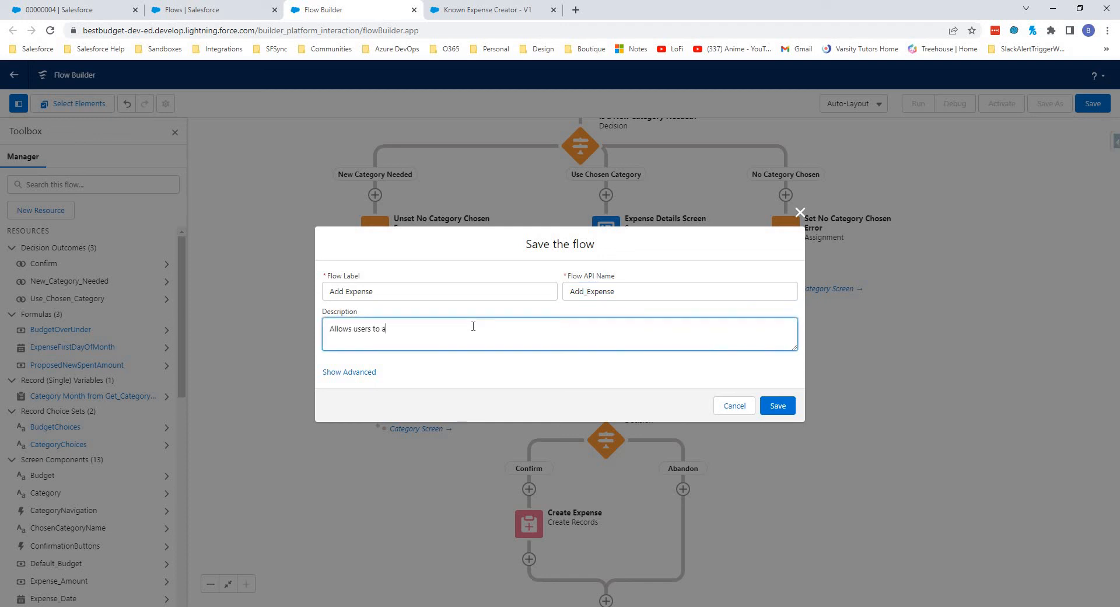
{"action": "type", "text": "Allows users to add expense recore"}
{"action": "type", "text": "te new categories to use for those expense r"}
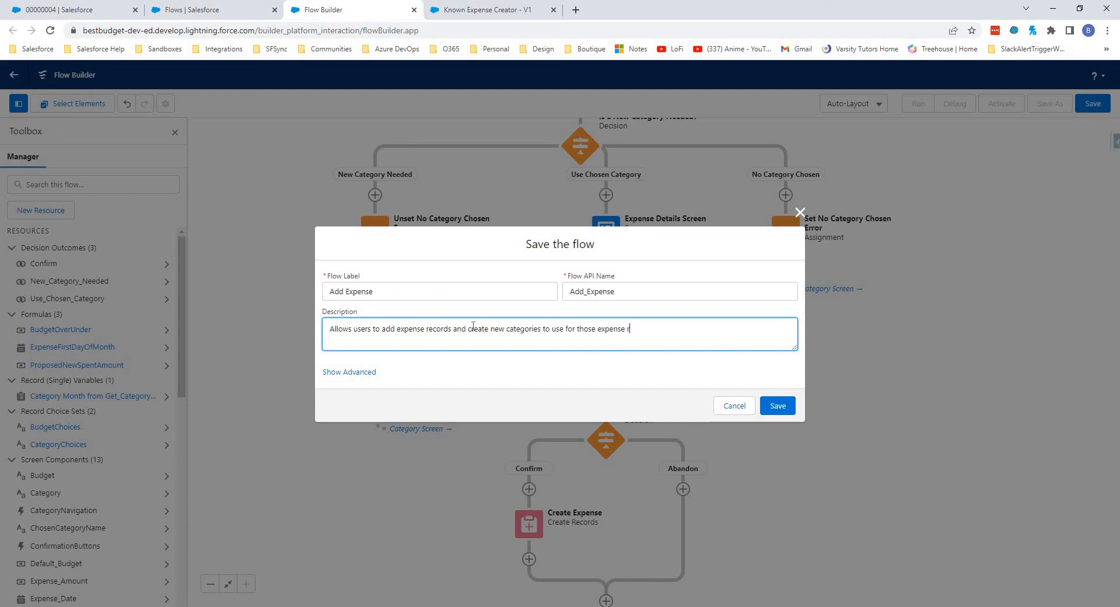
{"action": "type", "text": "ecords"}
{"action": "type", "text": "."}
{"action": "left_click", "coordinate": [786, 410]}
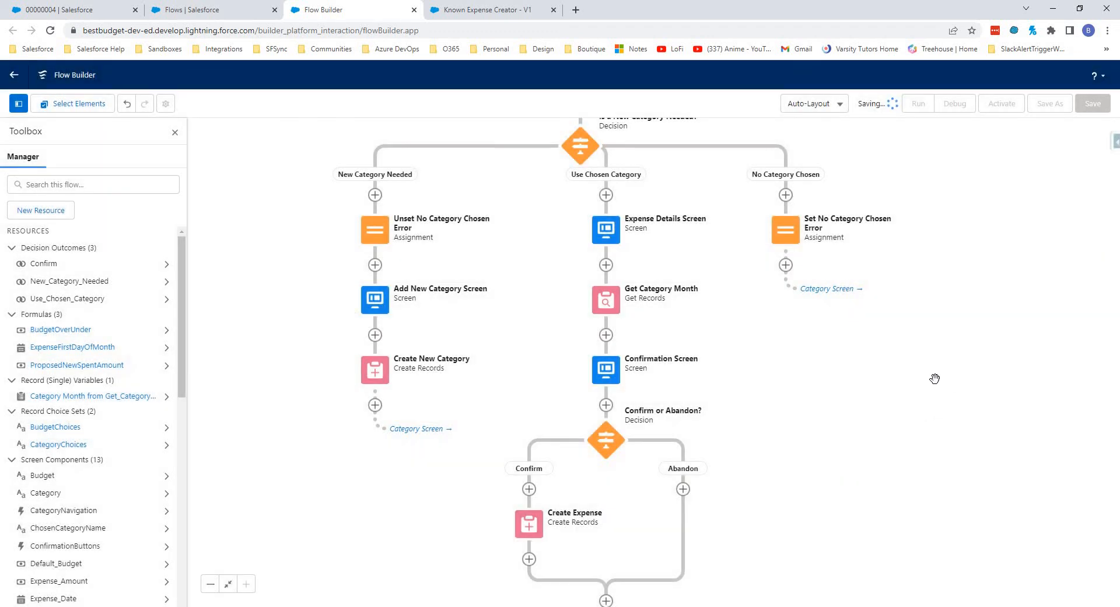
Step: Run the saved Add Expense flow to check its first screen
{"action": "left_click_drag", "start_coordinate": [933, 382], "coordinate": [920, 458]}
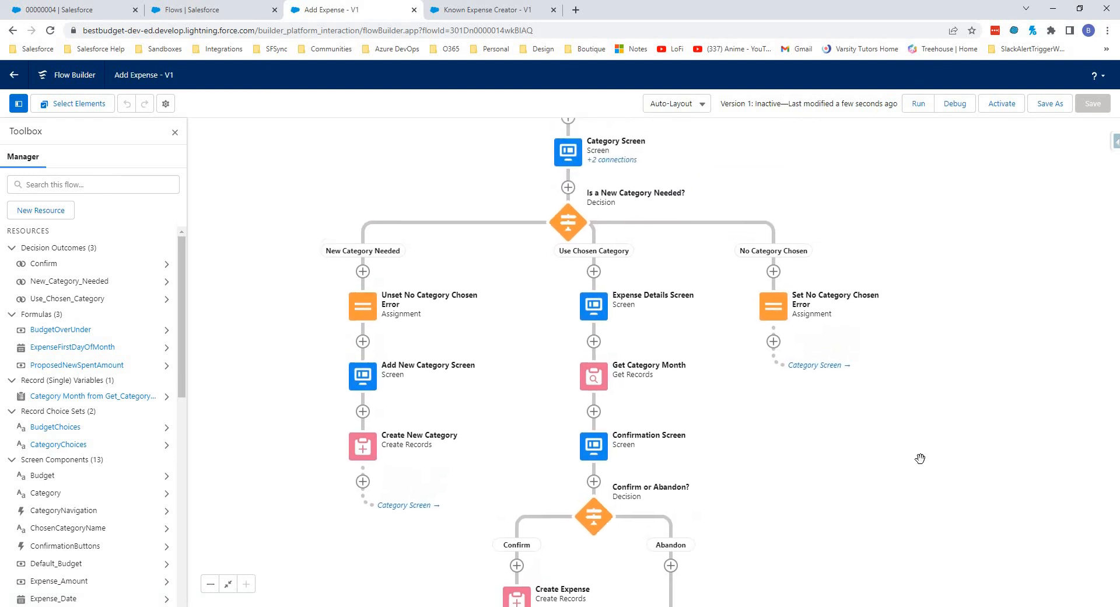
{"action": "left_click", "coordinate": [919, 103]}
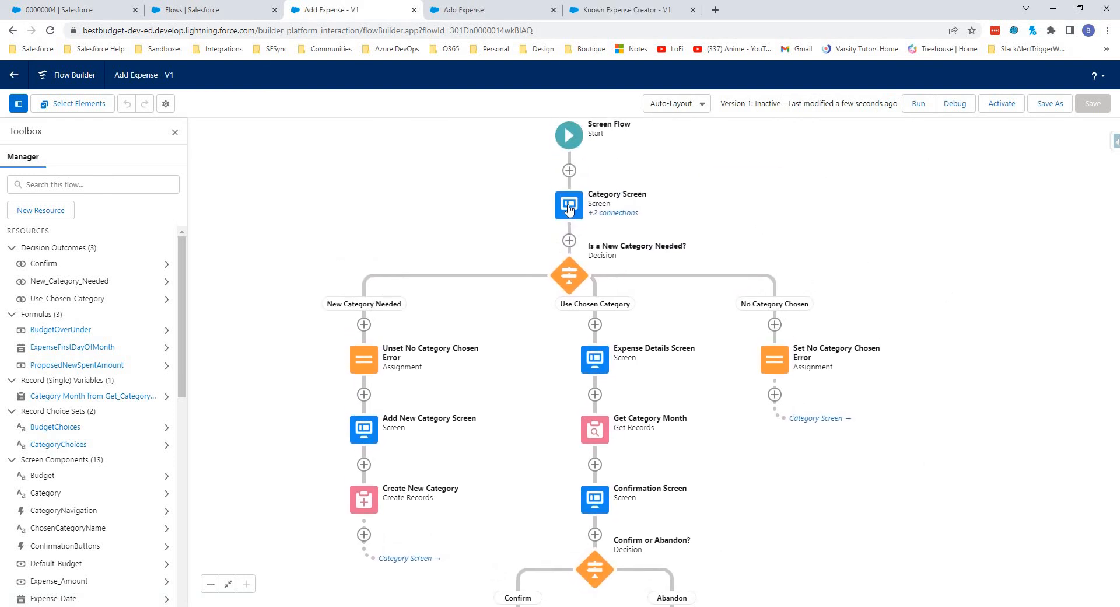
Step: On the Category Screen, set the NoCategoryChosenDisplayText component to display when All Conditions Are Met (AND)
{"action": "double_click", "coordinate": [572, 209]}
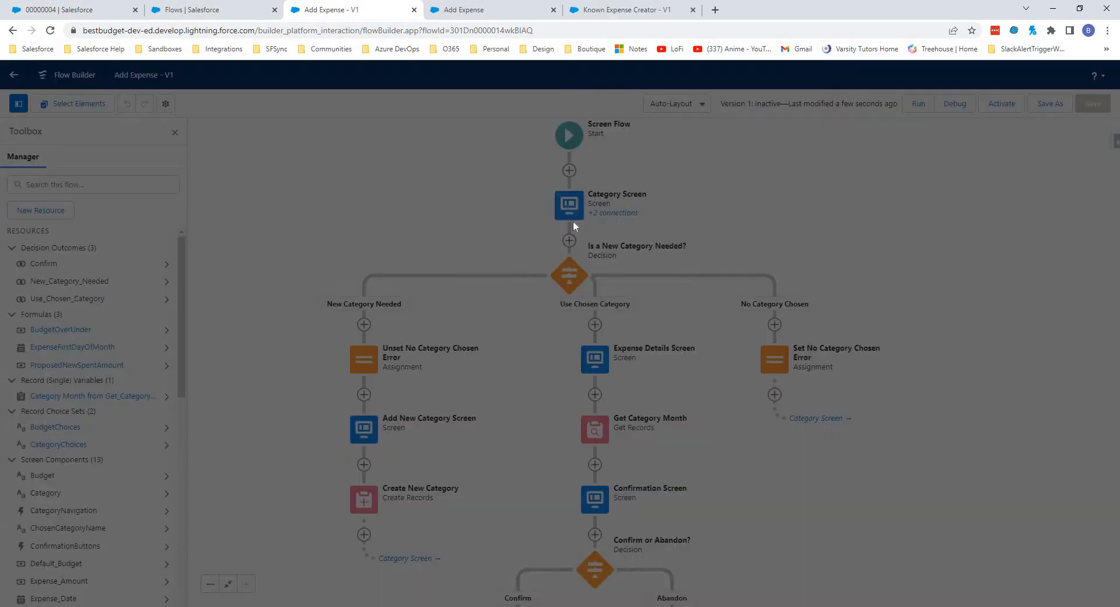
{"action": "left_click", "coordinate": [573, 218]}
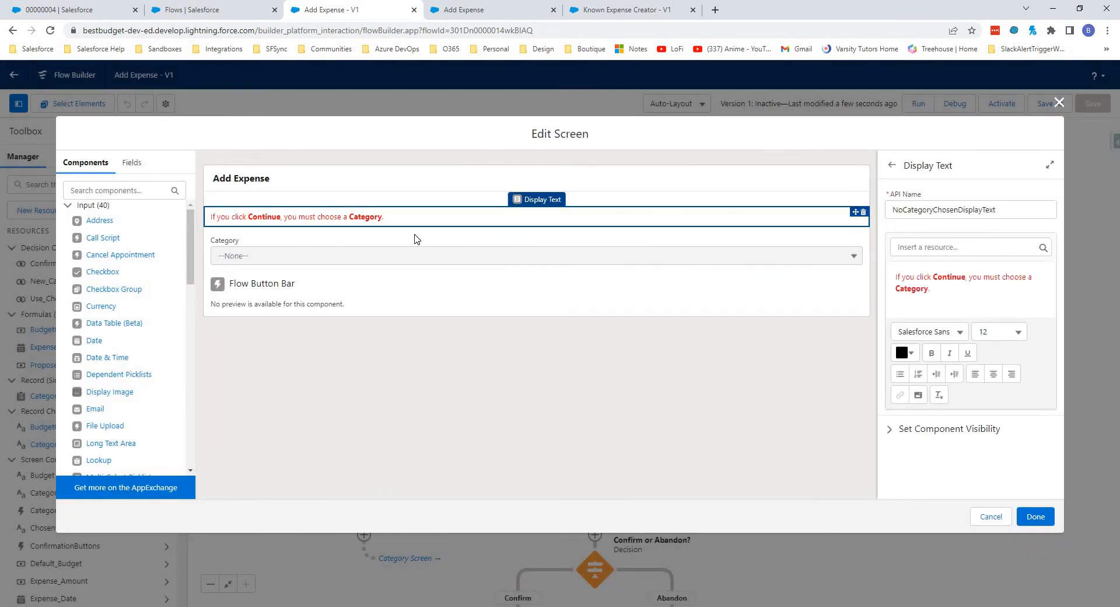
{"action": "left_click", "coordinate": [931, 429]}
{"action": "left_click", "coordinate": [936, 466]}
{"action": "left_click", "coordinate": [932, 510]}
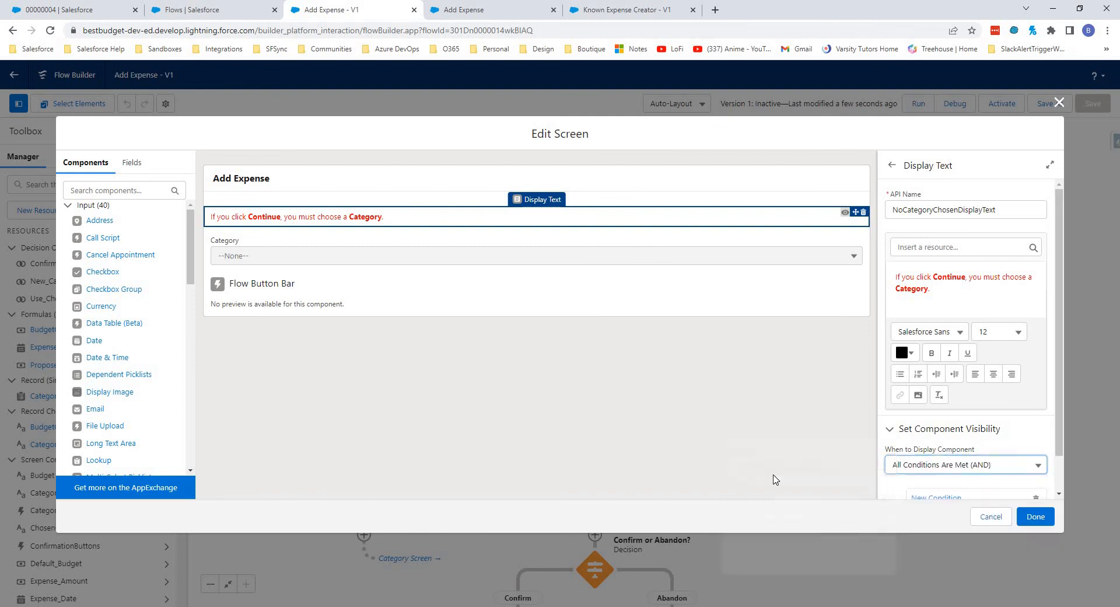
Step: Add the visibility condition ShowNoCategoryError Equals $GlobalConstant.True to the error text and save the flow
{"action": "left_click", "coordinate": [775, 457]}
{"action": "type", "text": "sho"}
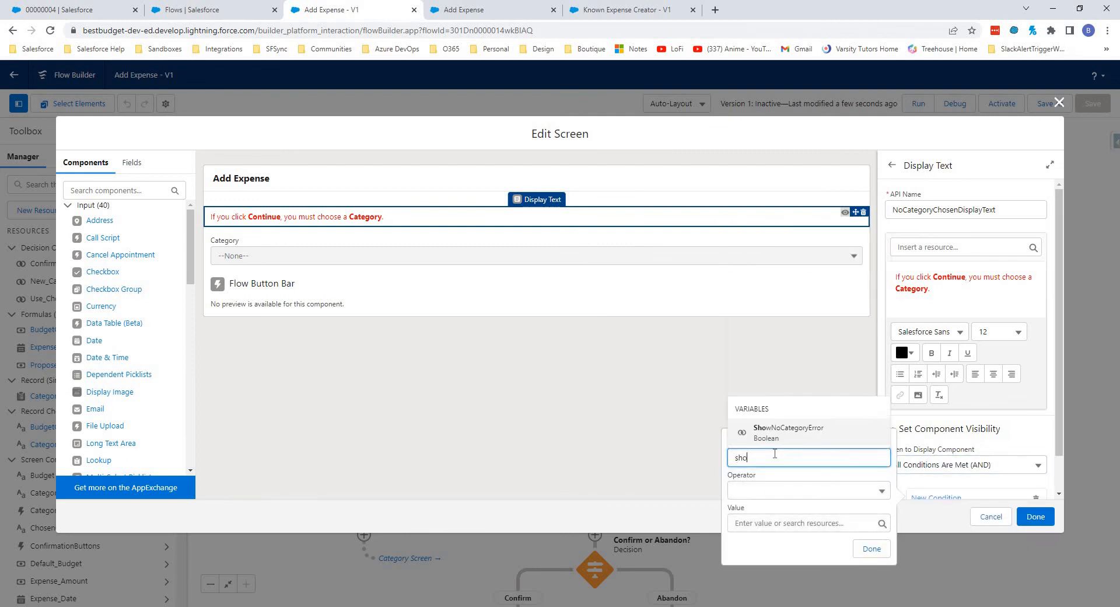
{"action": "key", "text": "Return"}
{"action": "left_click", "coordinate": [793, 521]}
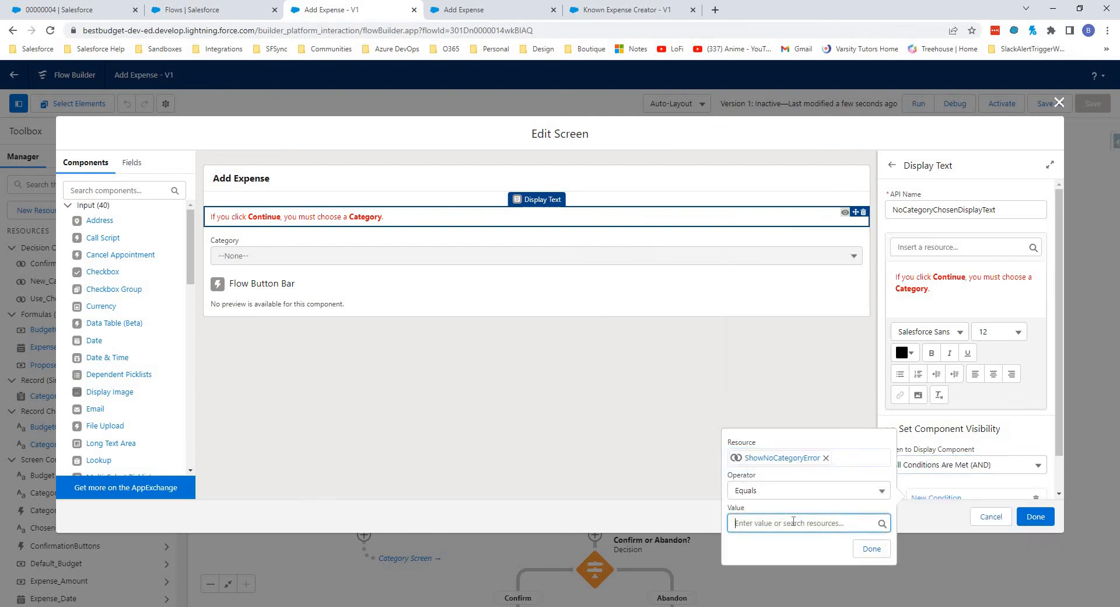
{"action": "type", "text": "tr"}
{"action": "left_click", "coordinate": [789, 501]}
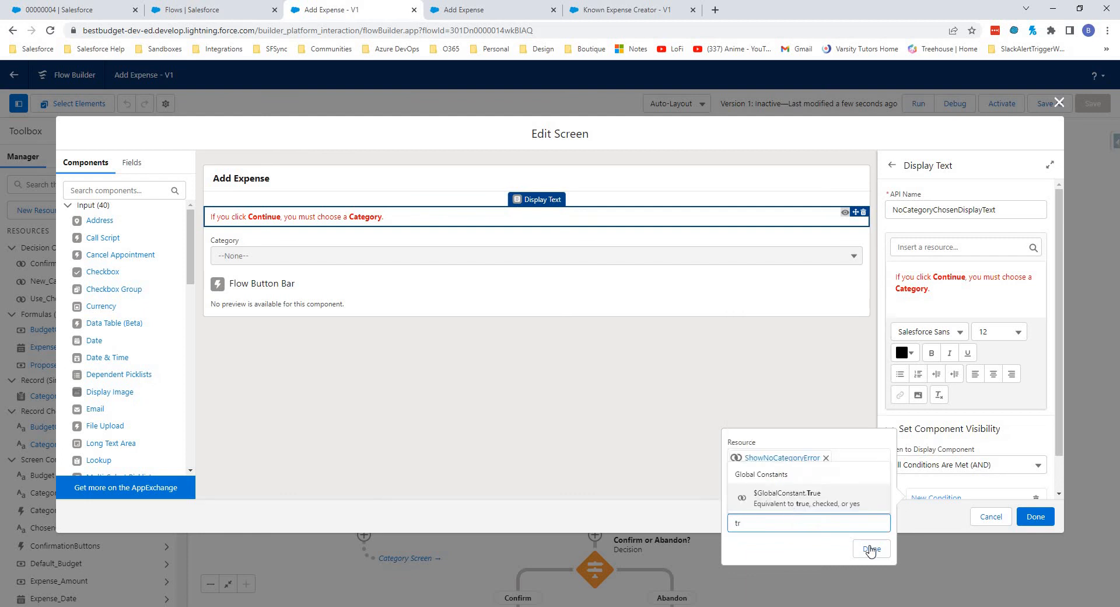
{"action": "left_click", "coordinate": [871, 548]}
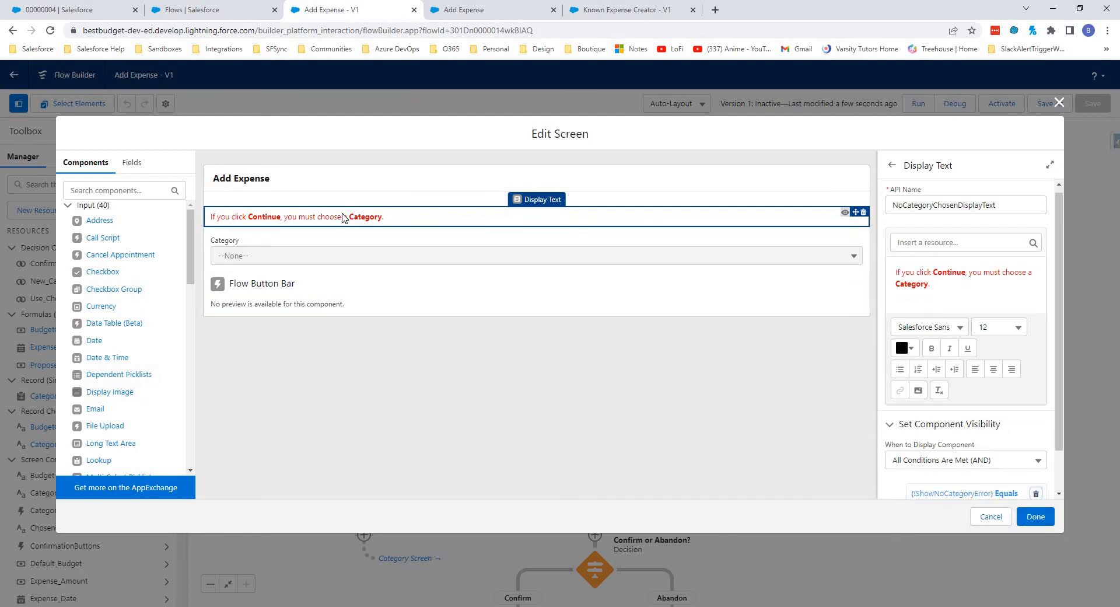
{"action": "left_click", "coordinate": [1035, 516]}
{"action": "left_click", "coordinate": [1093, 104]}
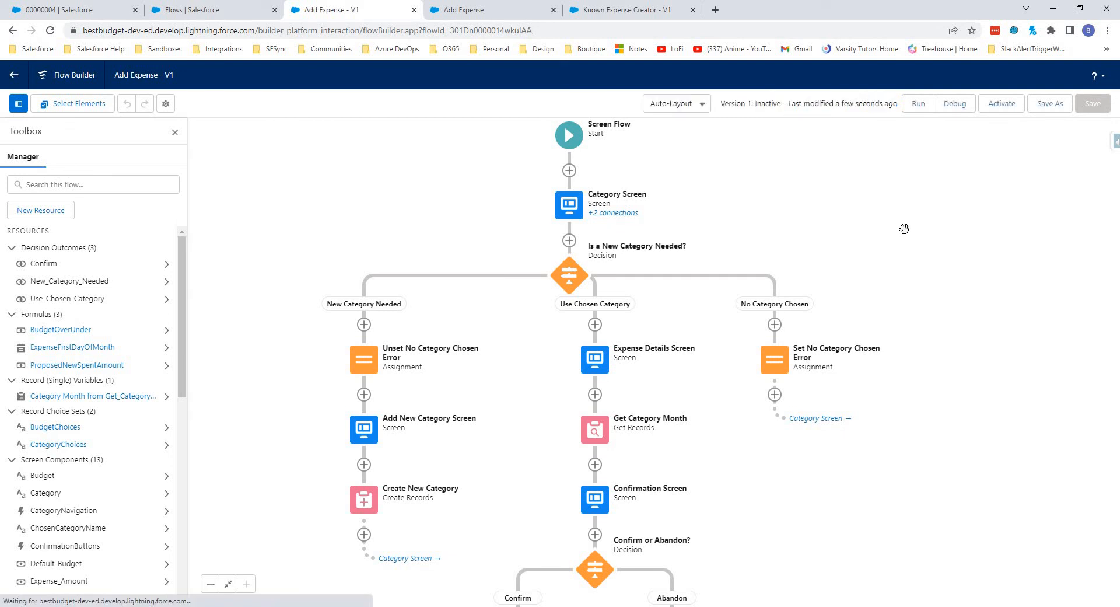
Step: Run the updated flow, choose the Entertainment category and continue to the expense details
{"action": "left_click", "coordinate": [919, 105]}
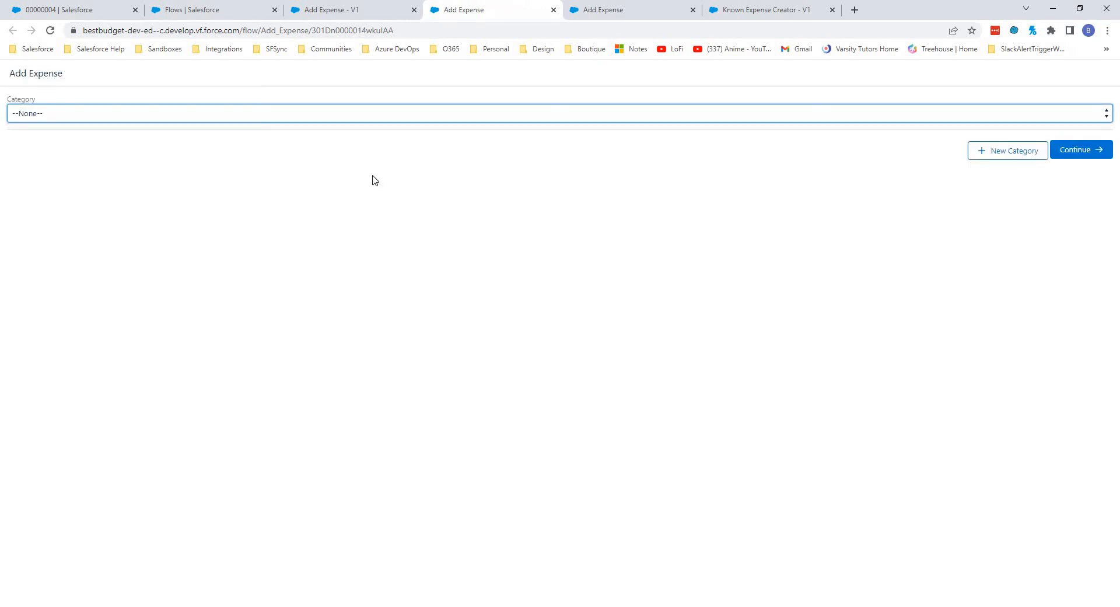
{"action": "left_click", "coordinate": [66, 117]}
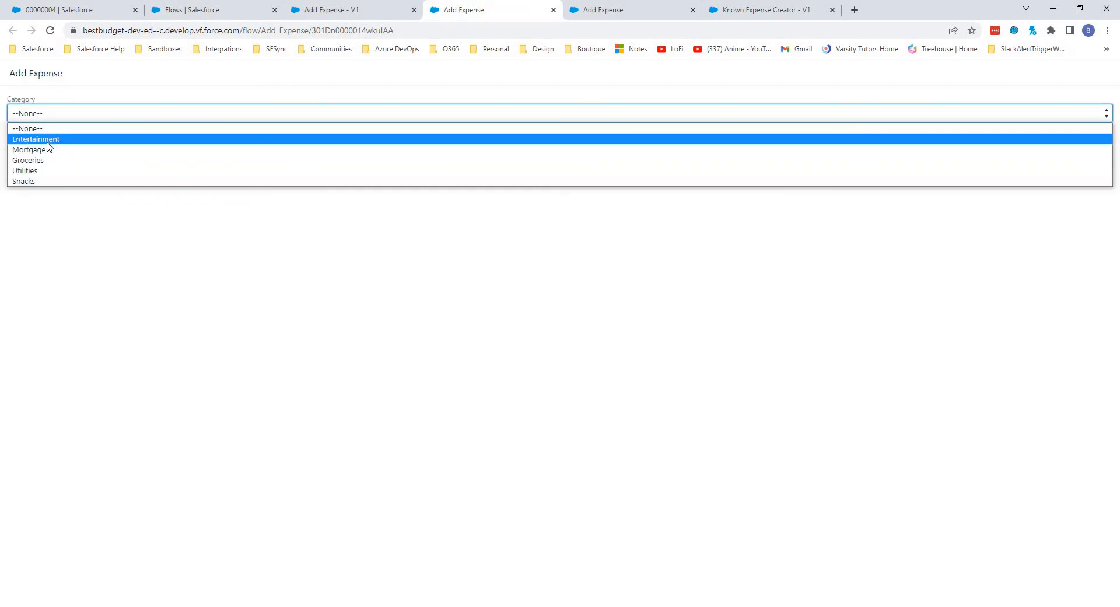
{"action": "left_click", "coordinate": [49, 144]}
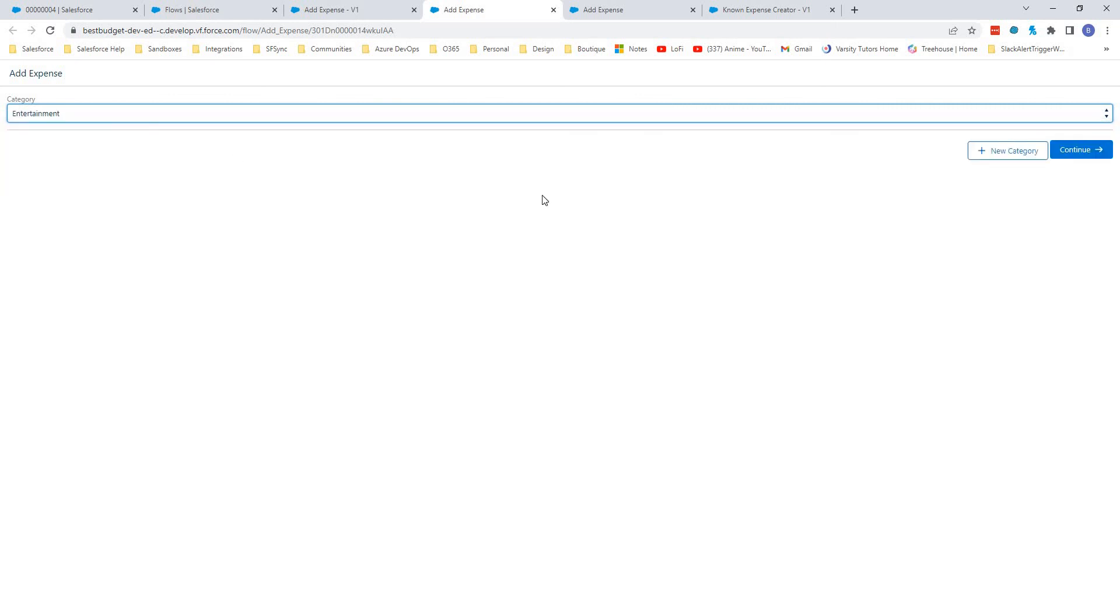
{"action": "left_click", "coordinate": [1086, 152]}
Step: Enter "Movie Date" as the expense description
{"action": "left_click", "coordinate": [94, 127]}
{"action": "left_click", "coordinate": [96, 127]}
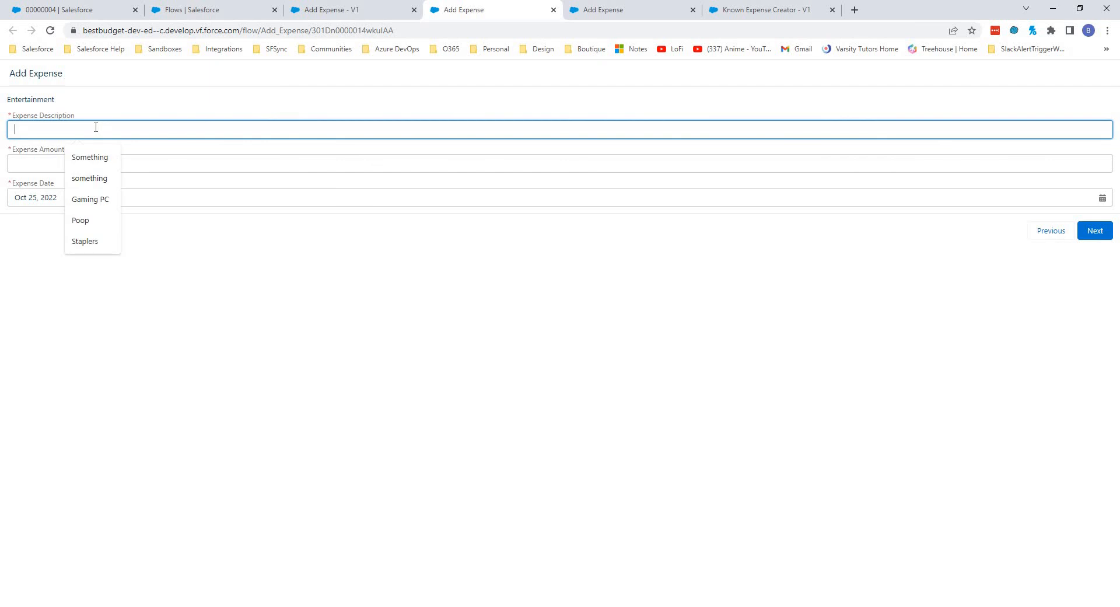
{"action": "type", "text": "Movie"}
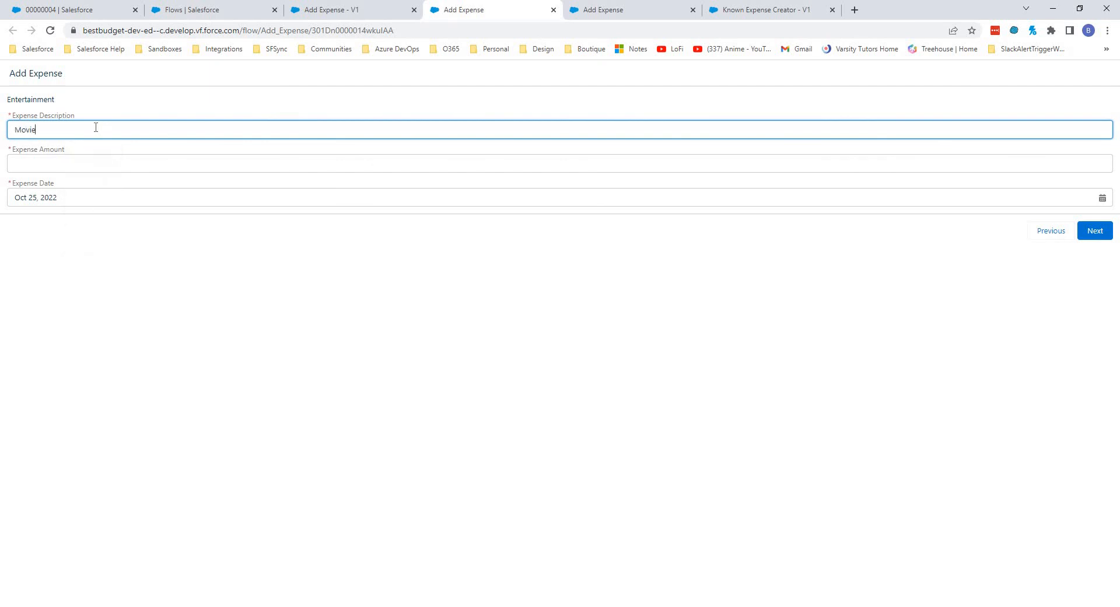
{"action": "type", "text": "s Date"}
{"action": "key", "text": "Tab"}
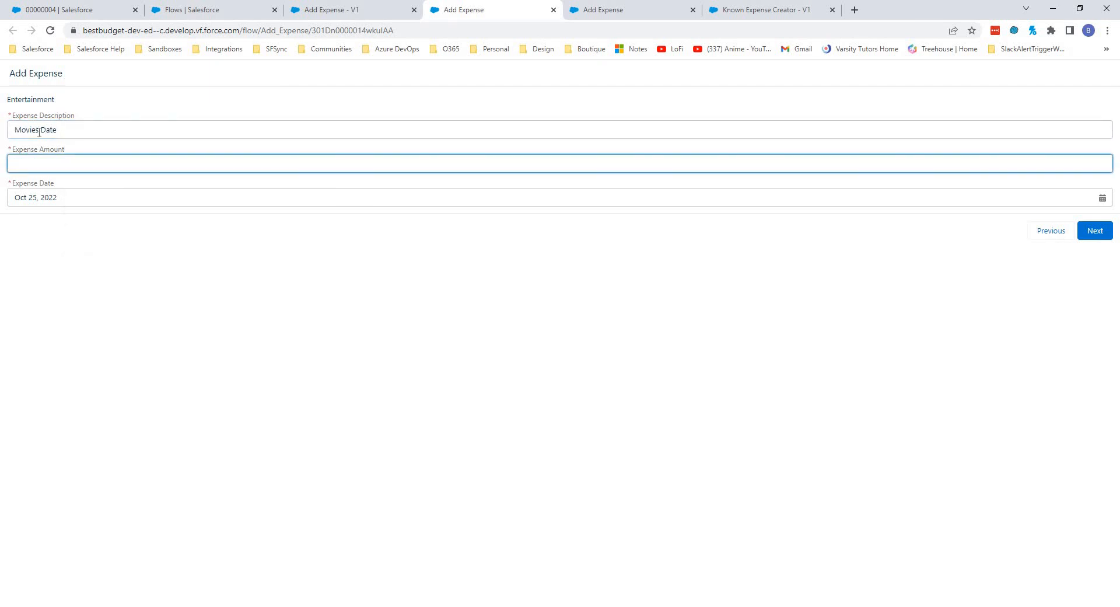
{"action": "left_click", "coordinate": [39, 131]}
{"action": "key", "text": "BackSpace"}
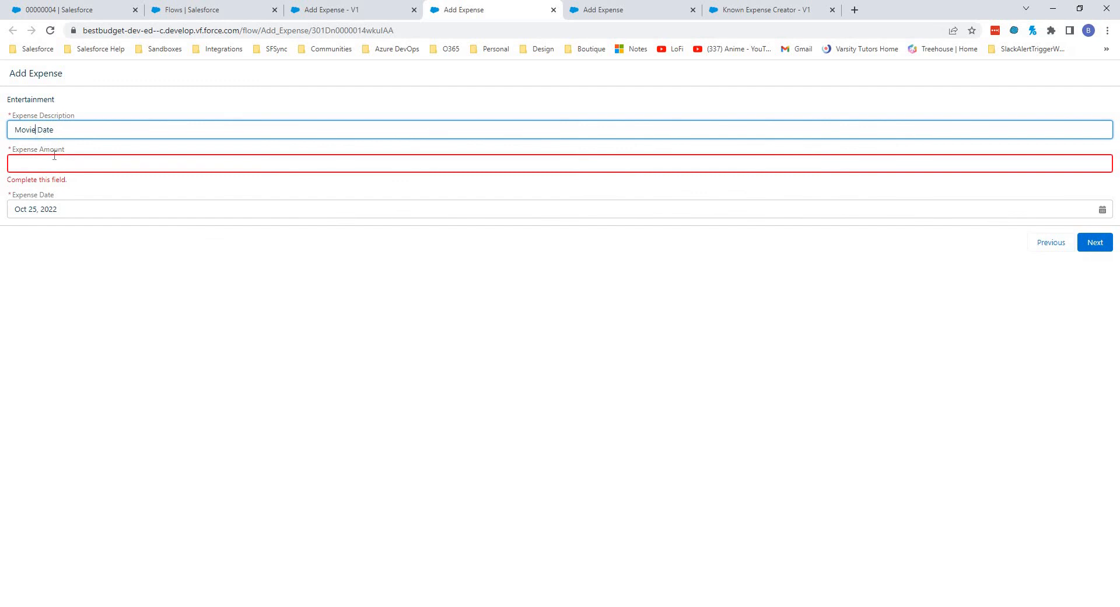
Step: Set the expense amount to 30 and the expense date to Oct 7, 2022, and proceed to the confirmation screen
{"action": "left_click", "coordinate": [81, 167]}
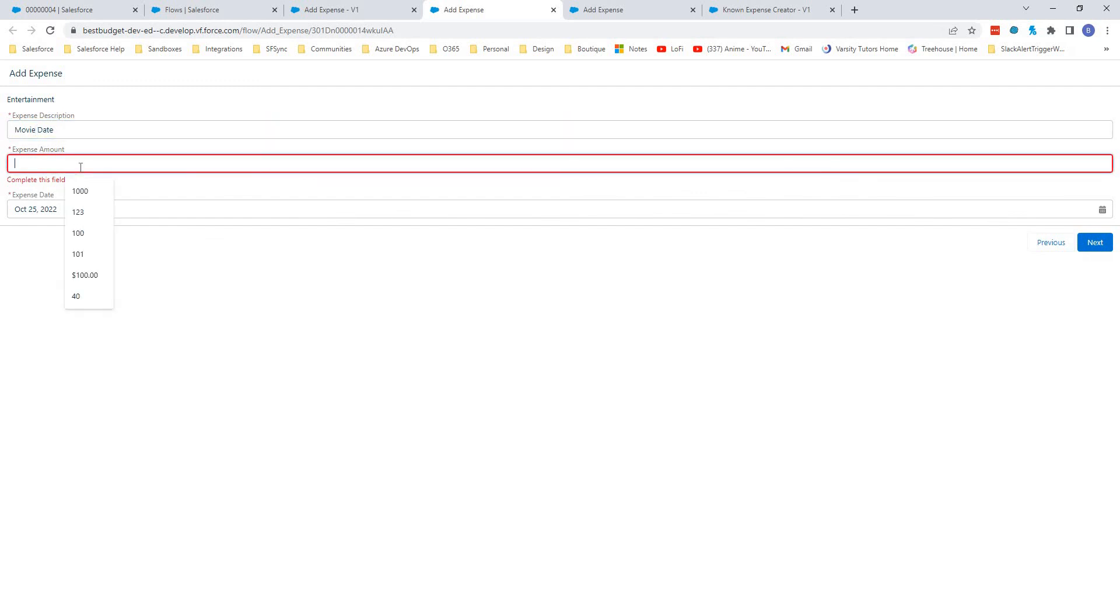
{"action": "type", "text": "30"}
{"action": "left_click", "coordinate": [113, 191]}
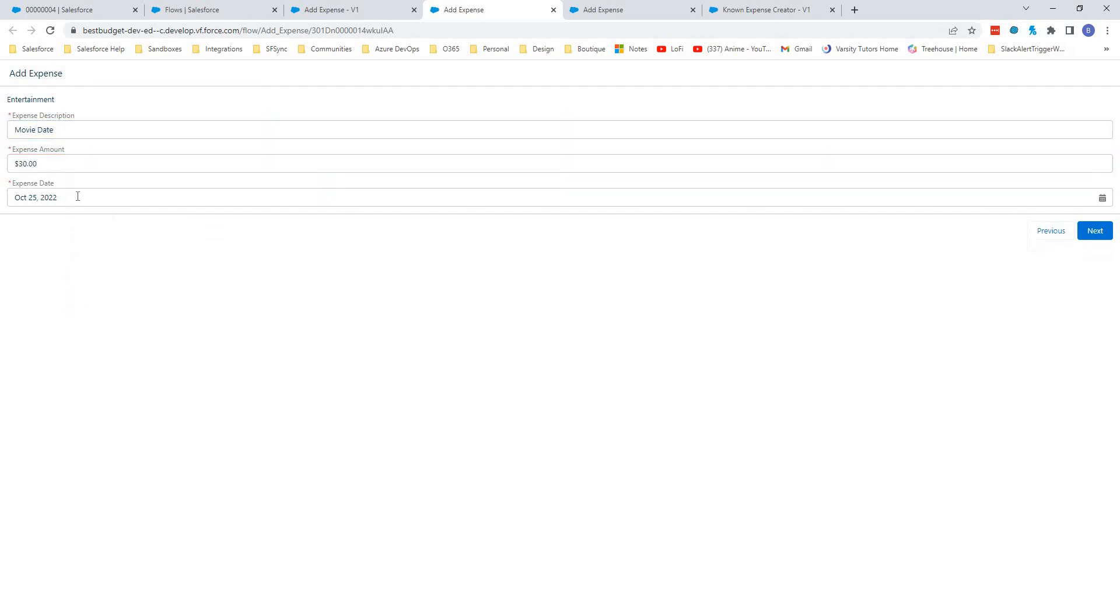
{"action": "left_click", "coordinate": [114, 192]}
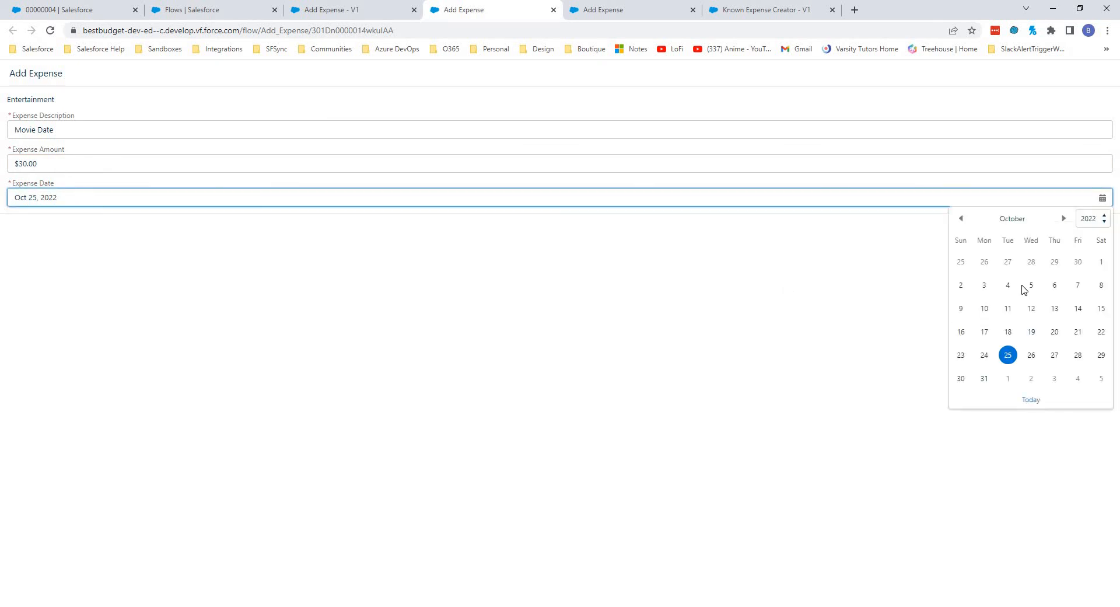
{"action": "left_click", "coordinate": [1078, 286]}
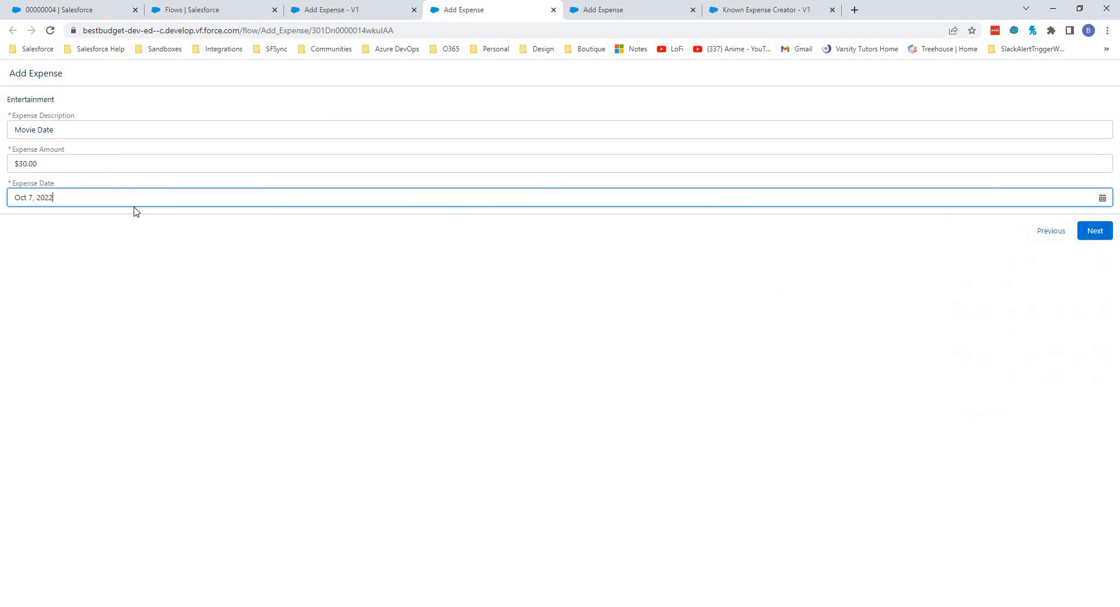
{"action": "left_click", "coordinate": [1102, 235]}
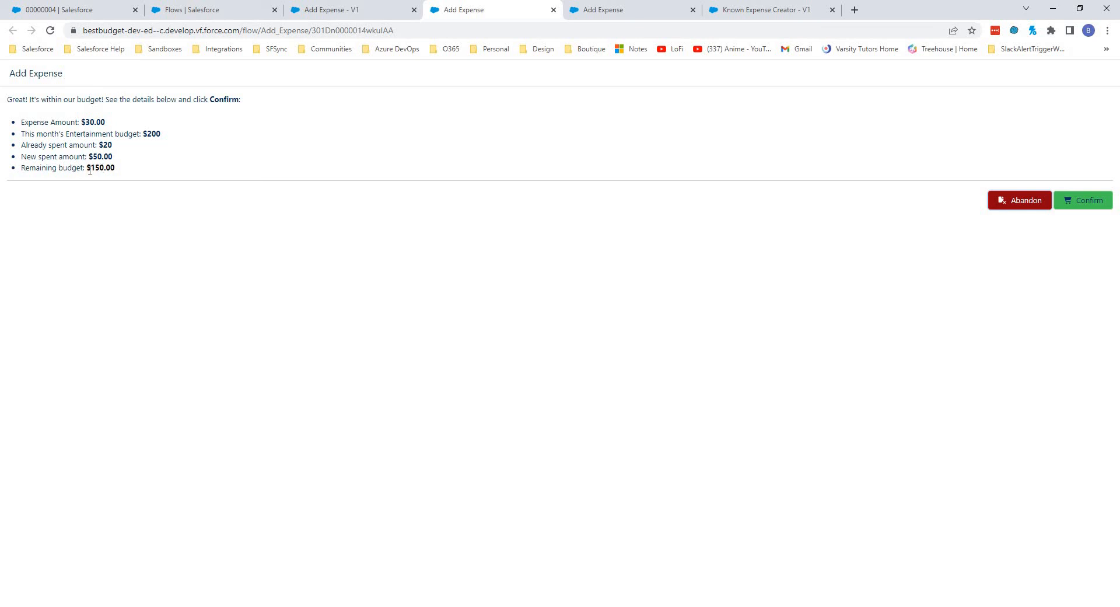
Step: Review the remaining budget on the confirmation screen and confirm the expense
{"action": "left_click_drag", "start_coordinate": [115, 168], "coordinate": [88, 168]}
{"action": "left_click", "coordinate": [115, 167]}
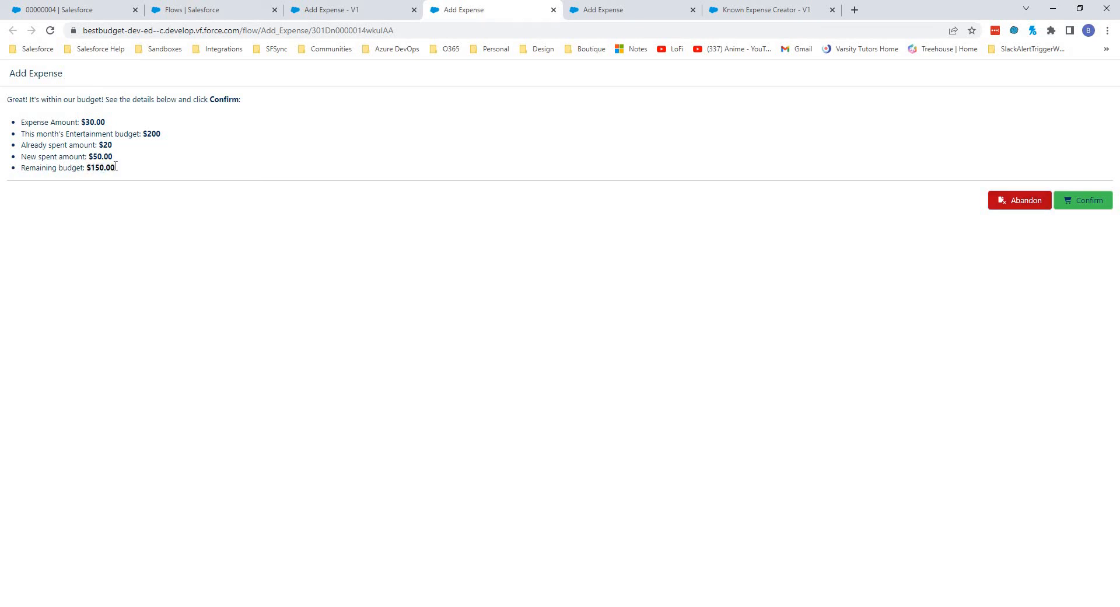
{"action": "left_click", "coordinate": [1093, 206]}
{"action": "left_click", "coordinate": [1079, 205]}
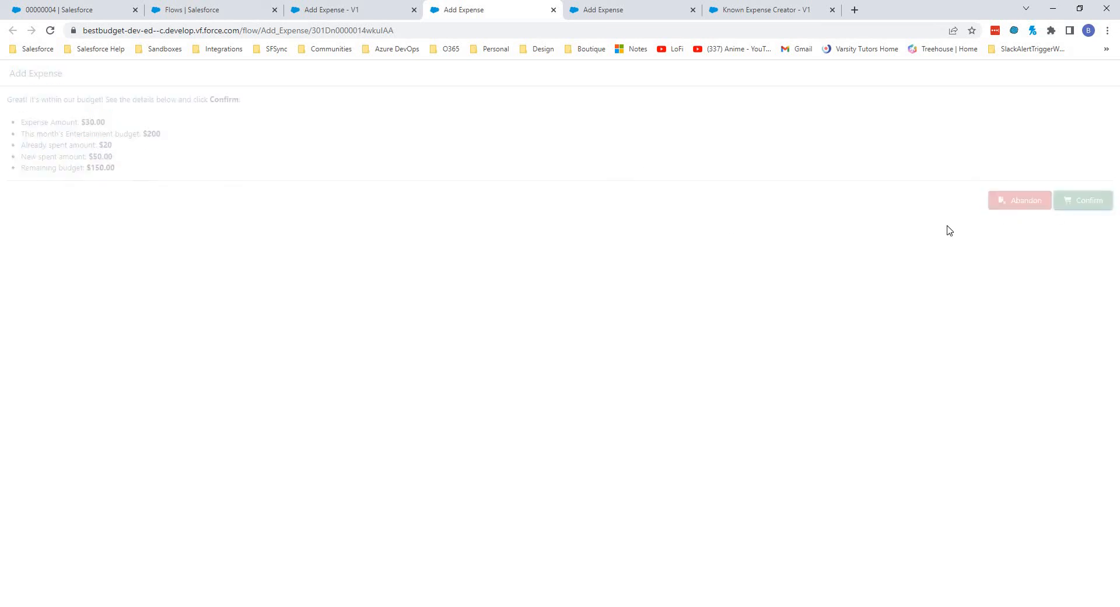
Step: Choose the Entertainment category for another expense and continue to the expense details
{"action": "left_click", "coordinate": [138, 111]}
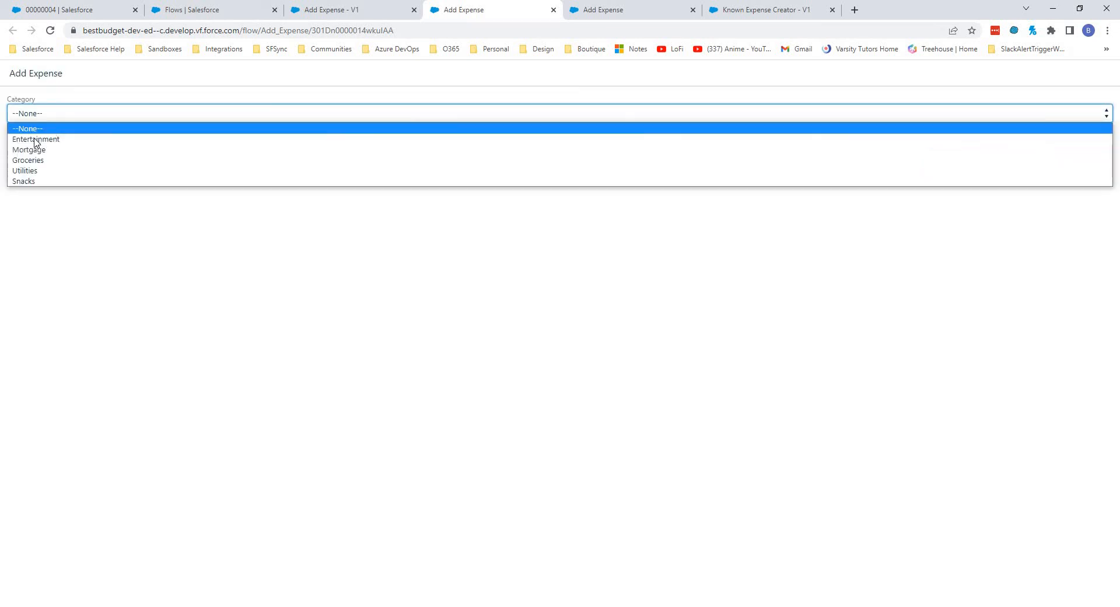
{"action": "key", "text": "Return"}
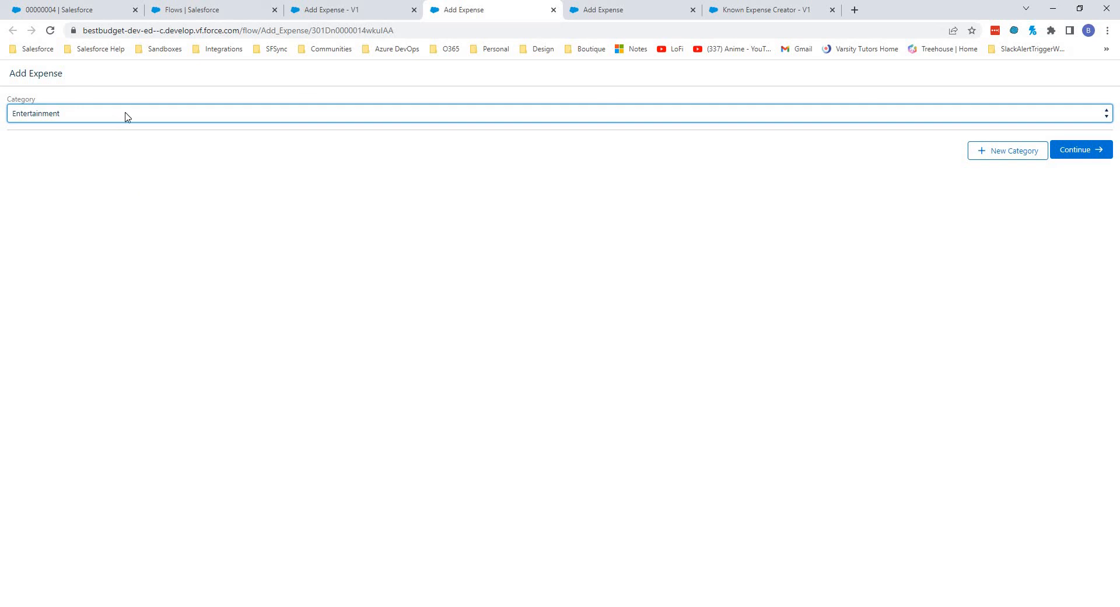
{"action": "left_click", "coordinate": [1077, 151]}
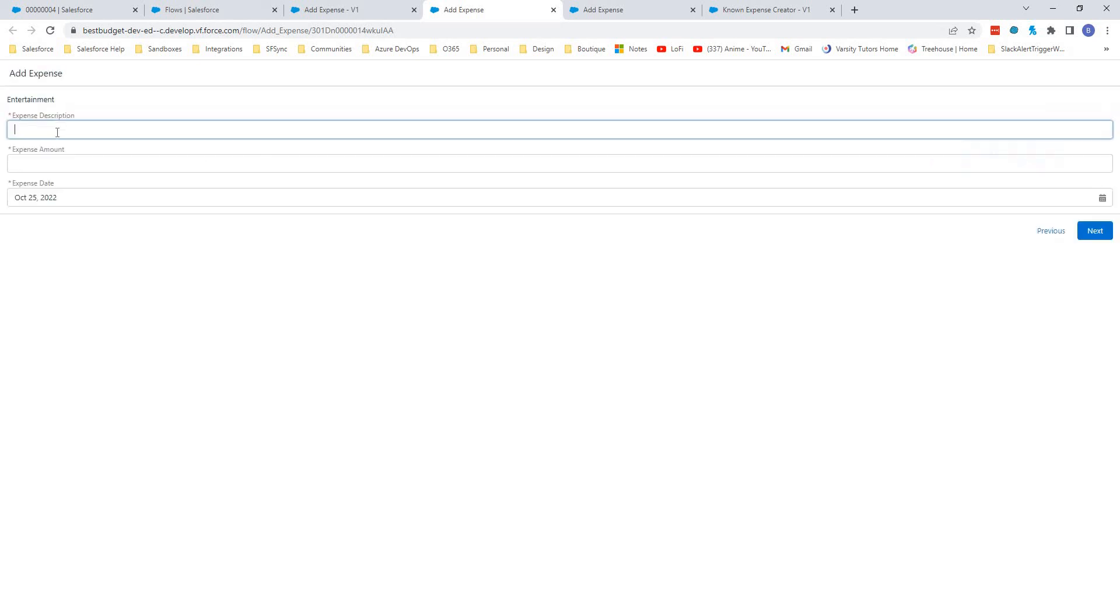
Step: Describe the expense as "Concert", set its amount to $500.00, and proceed to the confirmation screen
{"action": "left_click", "coordinate": [63, 128]}
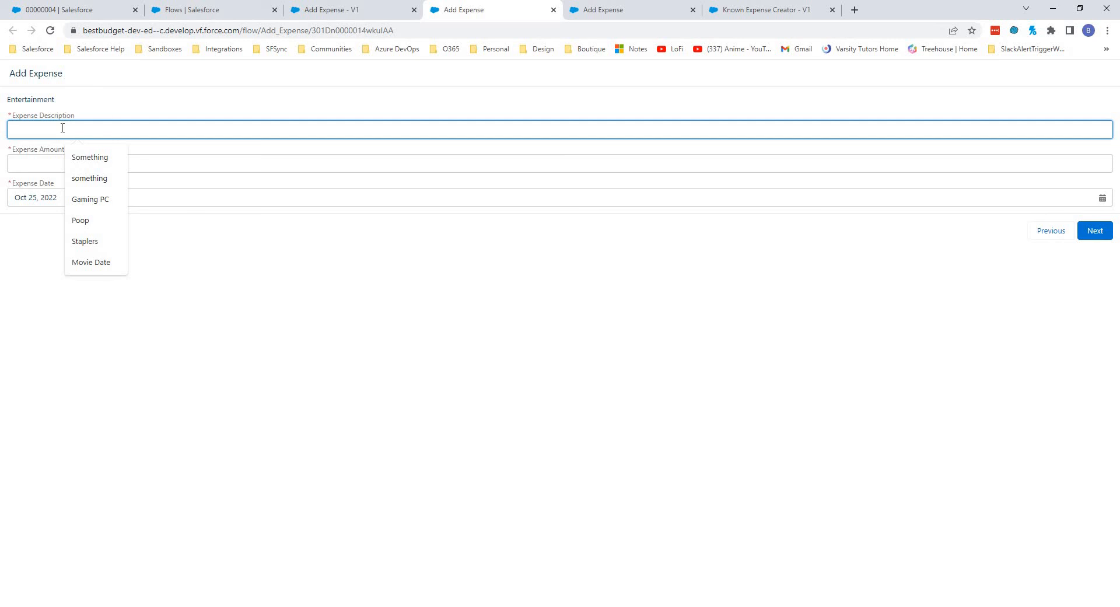
{"action": "type", "text": "CDOn"}
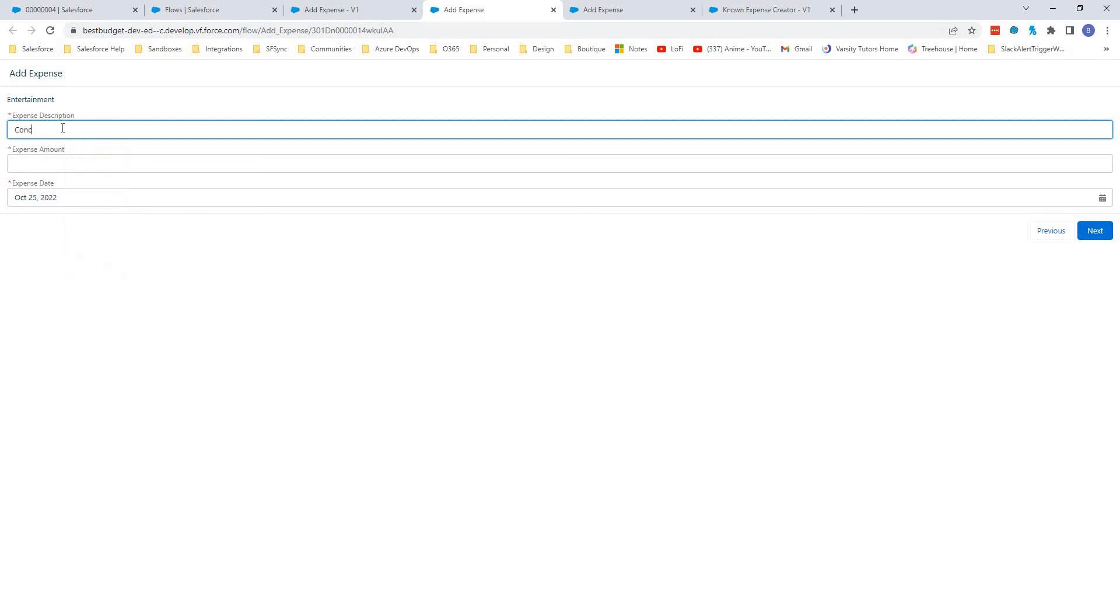
{"action": "key", "text": "Tab"}
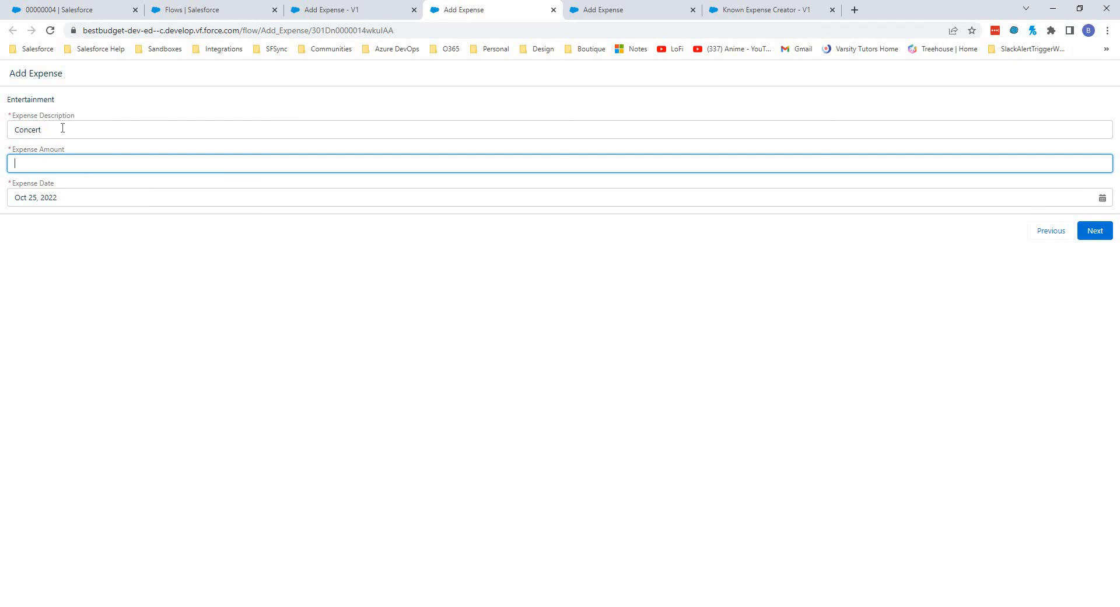
{"action": "left_click", "coordinate": [201, 231]}
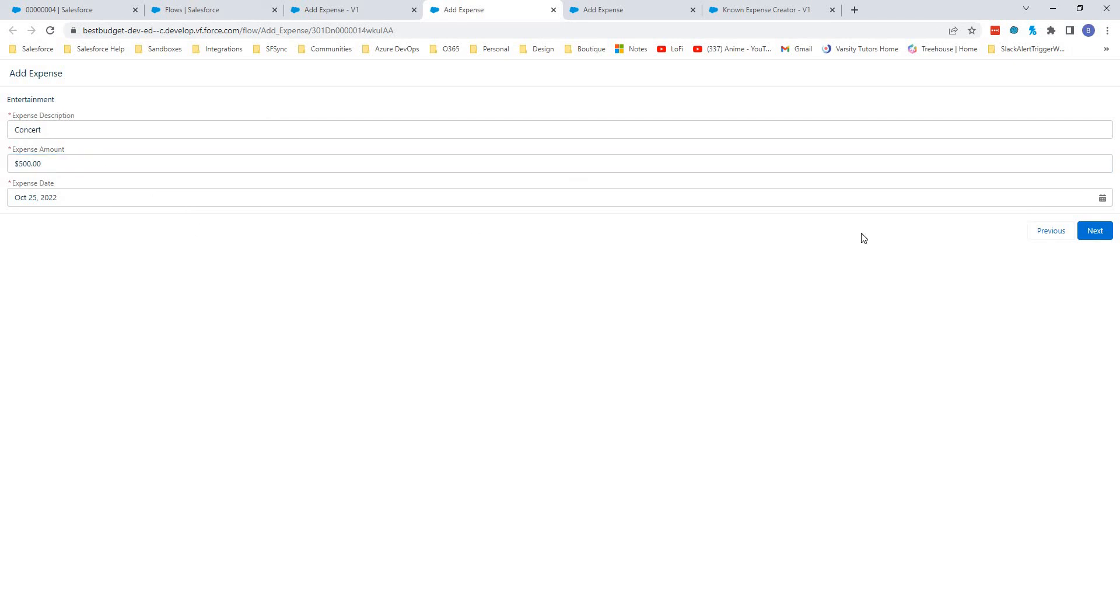
{"action": "left_click", "coordinate": [1096, 232]}
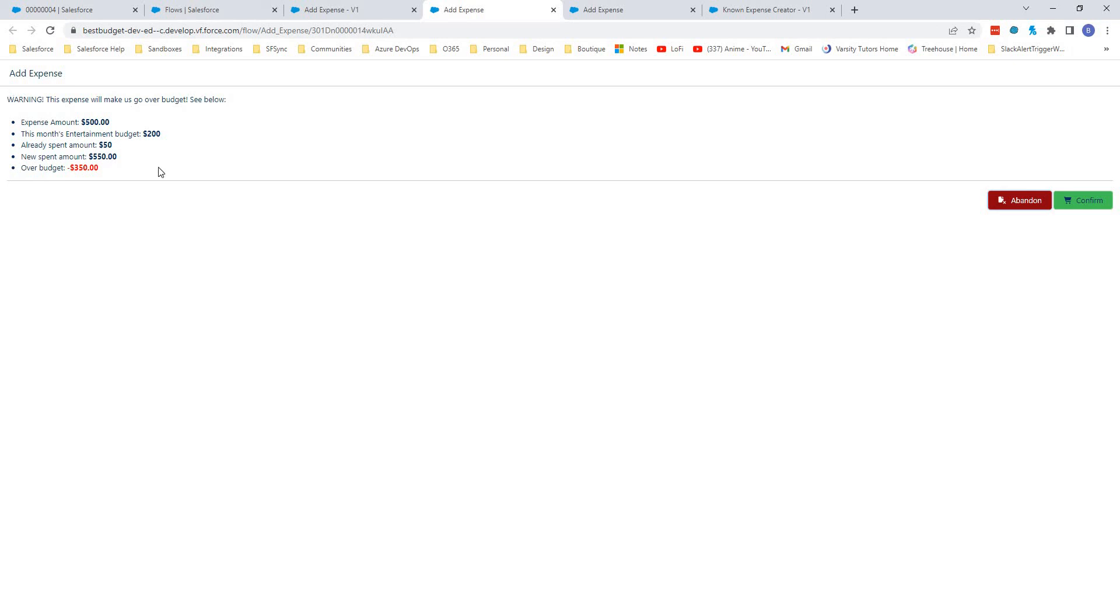
Step: Examine the over-budget figure on the confirmation screen and abandon the Concert expense
{"action": "double_click", "coordinate": [70, 168]}
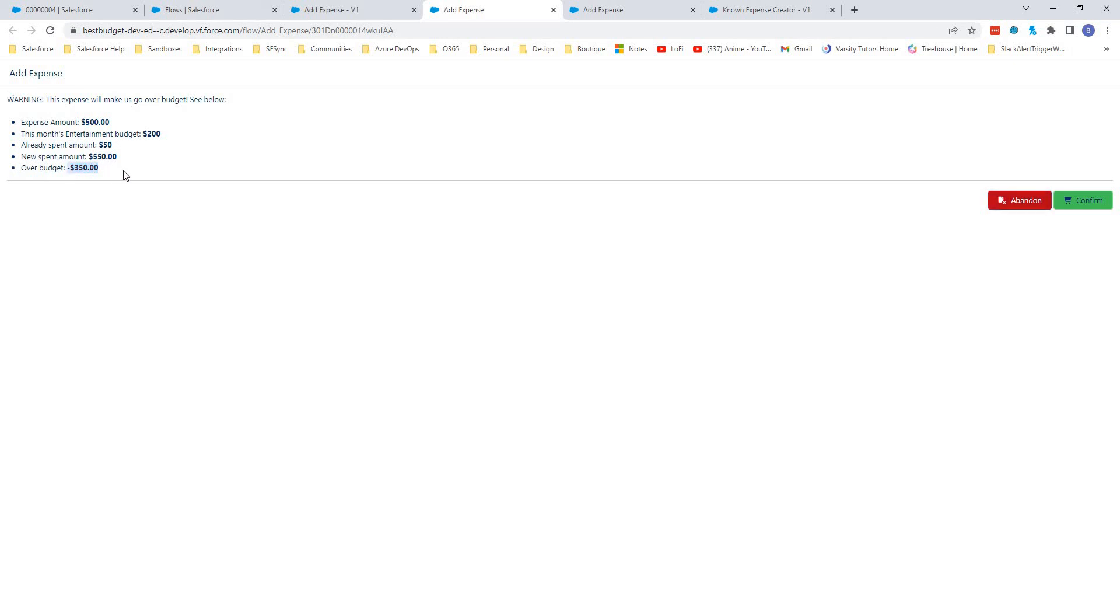
{"action": "left_click", "coordinate": [69, 168]}
{"action": "left_click_drag", "start_coordinate": [68, 168], "coordinate": [113, 167]}
{"action": "left_click", "coordinate": [114, 170]}
{"action": "left_click", "coordinate": [1016, 202]}
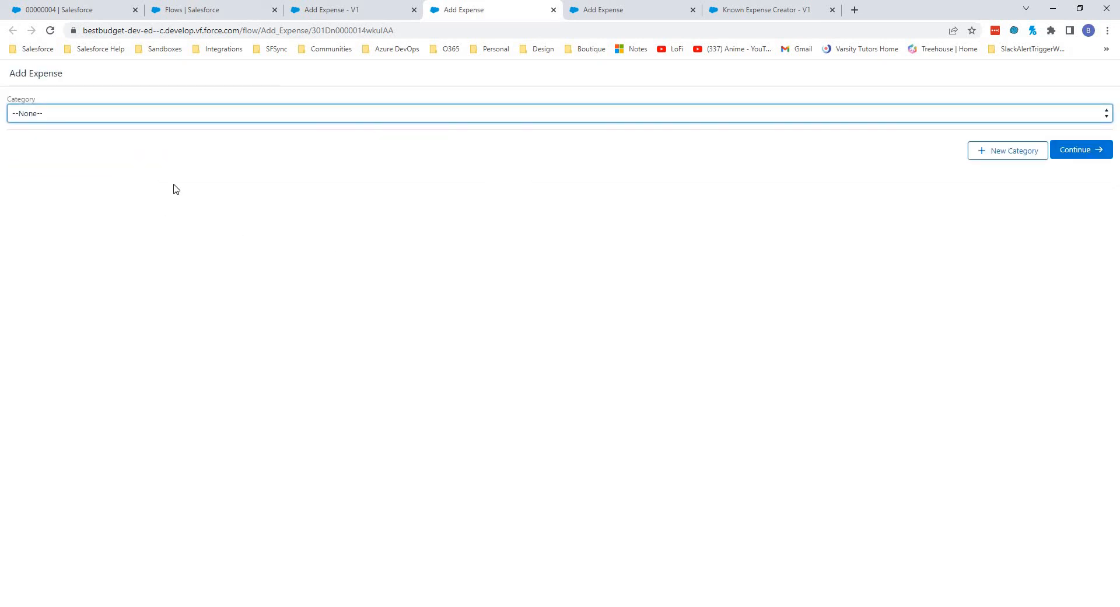
Step: Try to continue with the category left at None, and check the available category choices
{"action": "left_click", "coordinate": [113, 117]}
{"action": "left_click", "coordinate": [335, 175]}
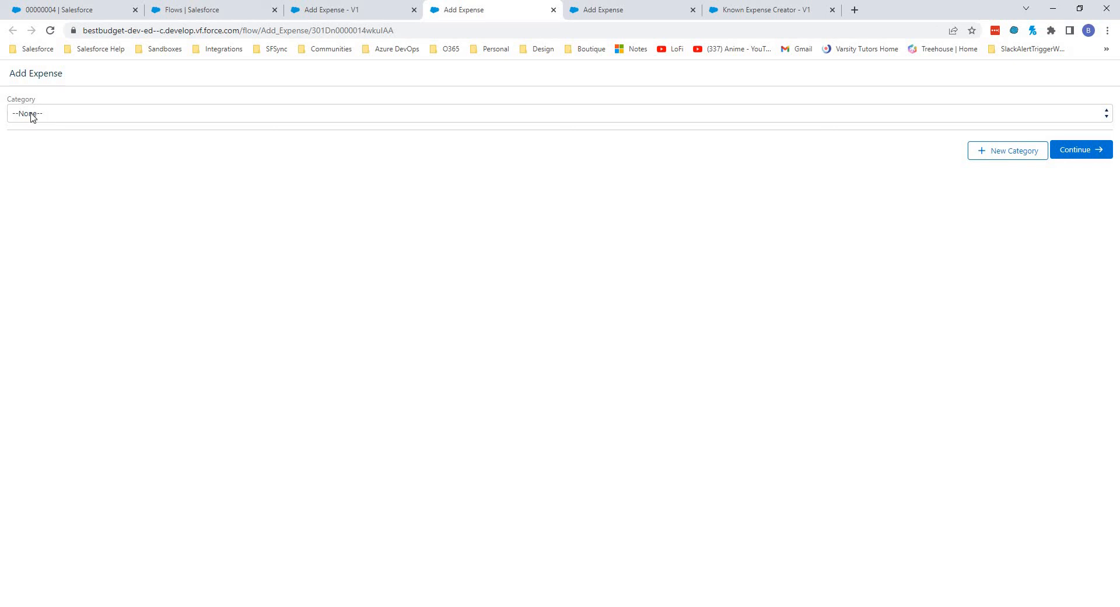
{"action": "left_click", "coordinate": [1082, 153]}
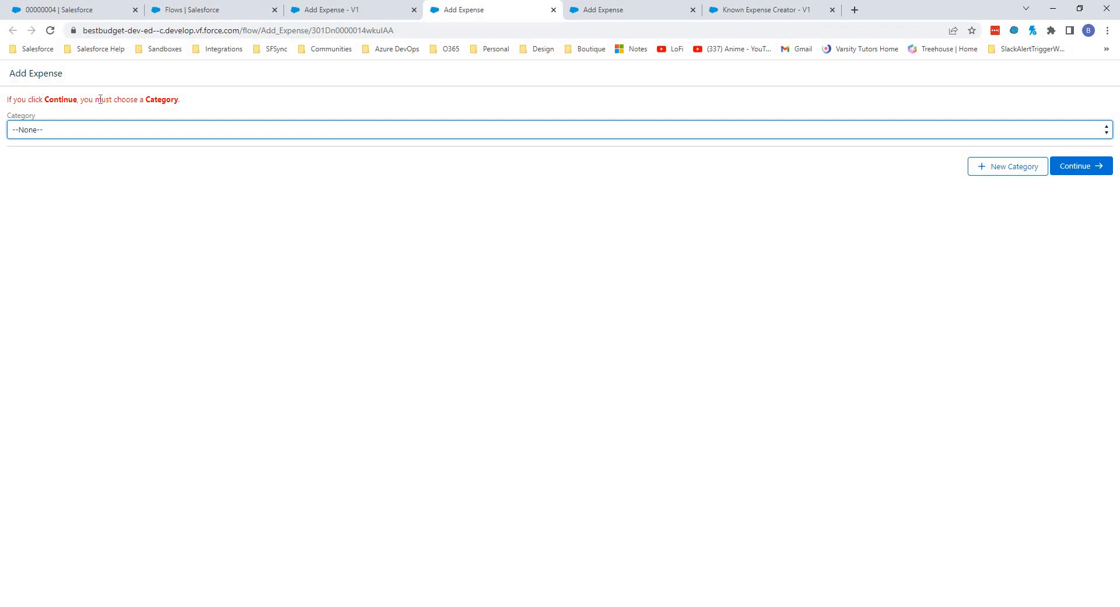
{"action": "left_click", "coordinate": [90, 134]}
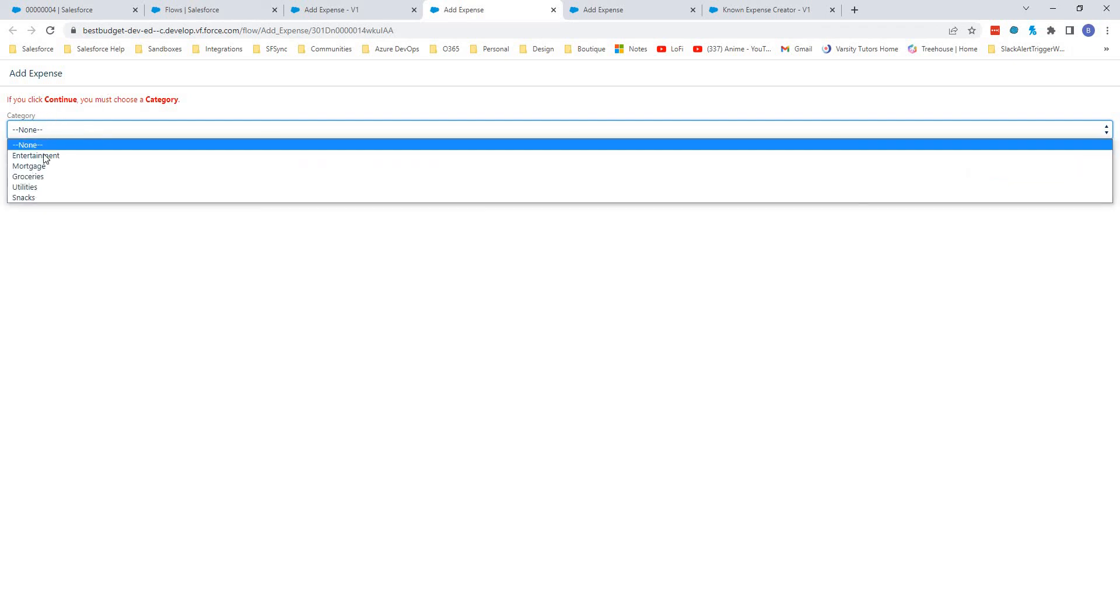
{"action": "left_click", "coordinate": [833, 222]}
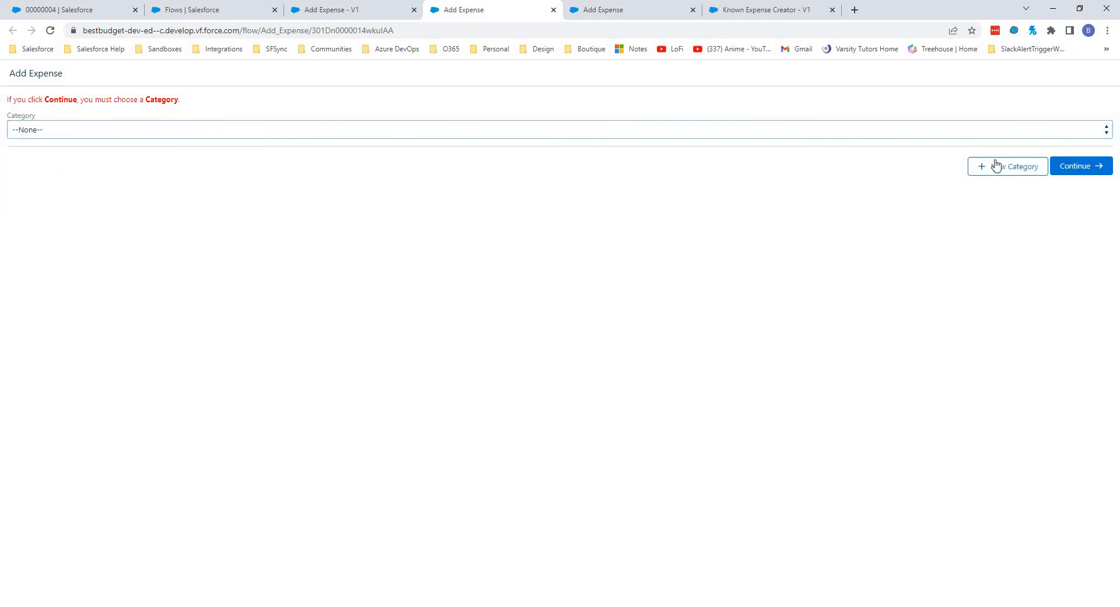
Step: Create a new category named "Home Goods" with a default budget of $150.00 under Main Budget
{"action": "left_click", "coordinate": [1005, 170]}
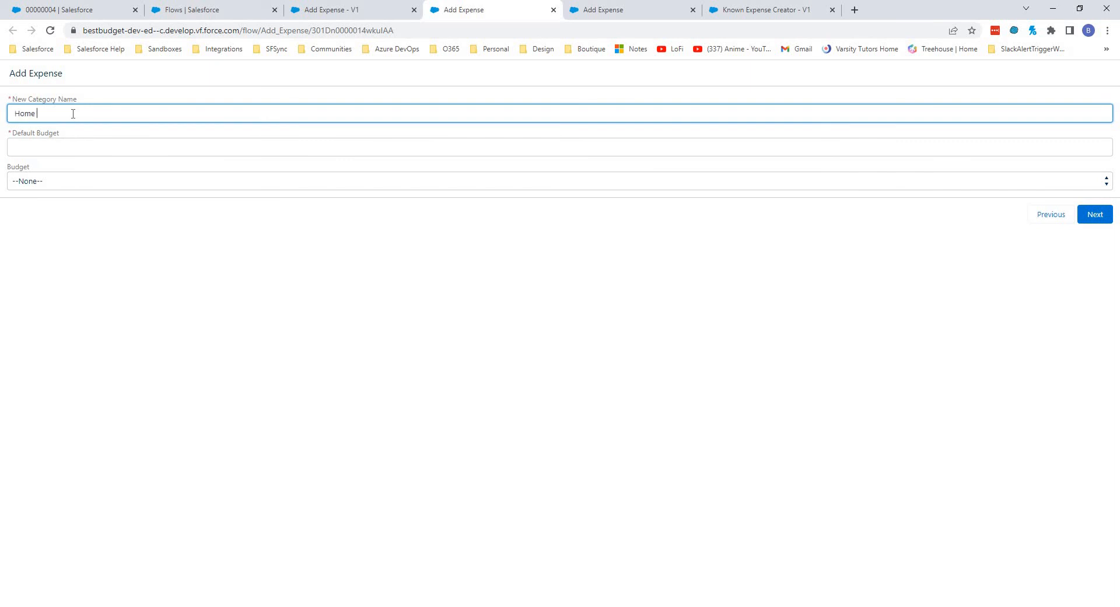
{"action": "key", "text": "Tab"}
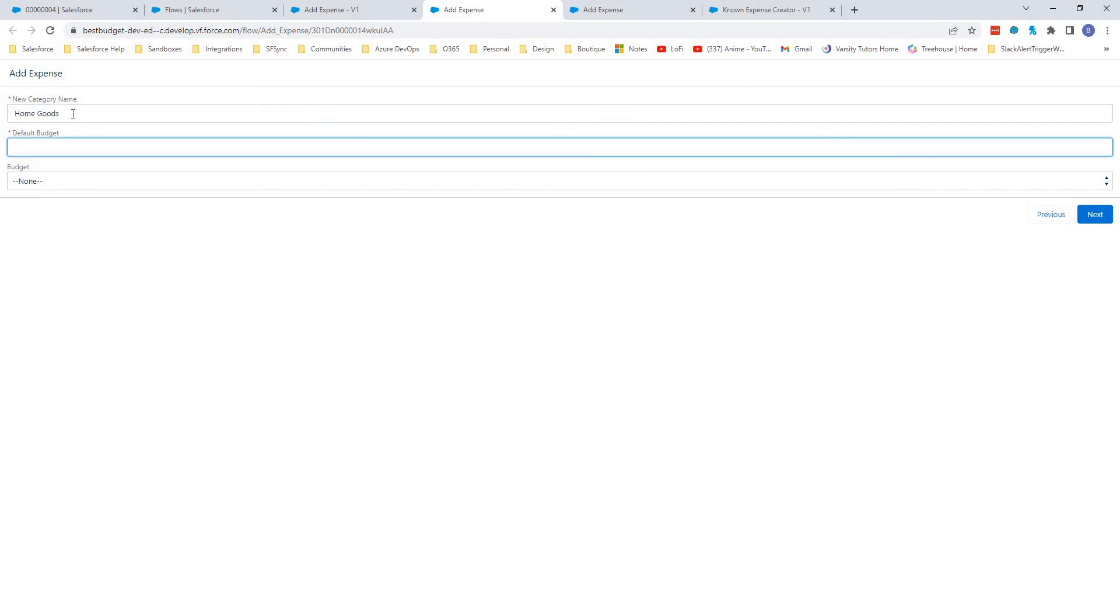
{"action": "left_click", "coordinate": [98, 182]}
{"action": "left_click", "coordinate": [69, 206]}
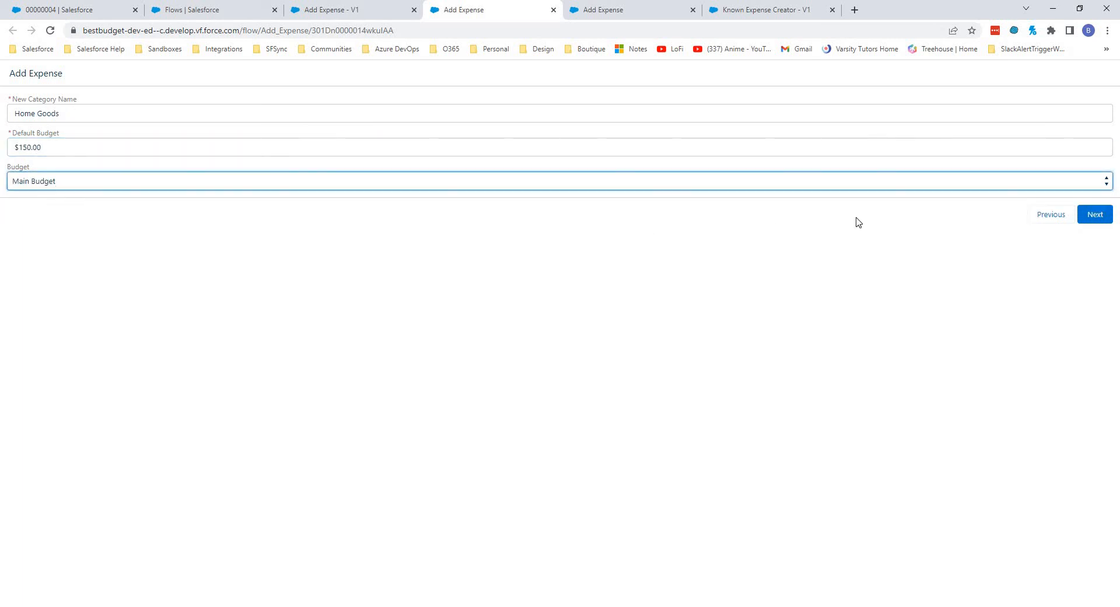
{"action": "left_click", "coordinate": [1093, 215]}
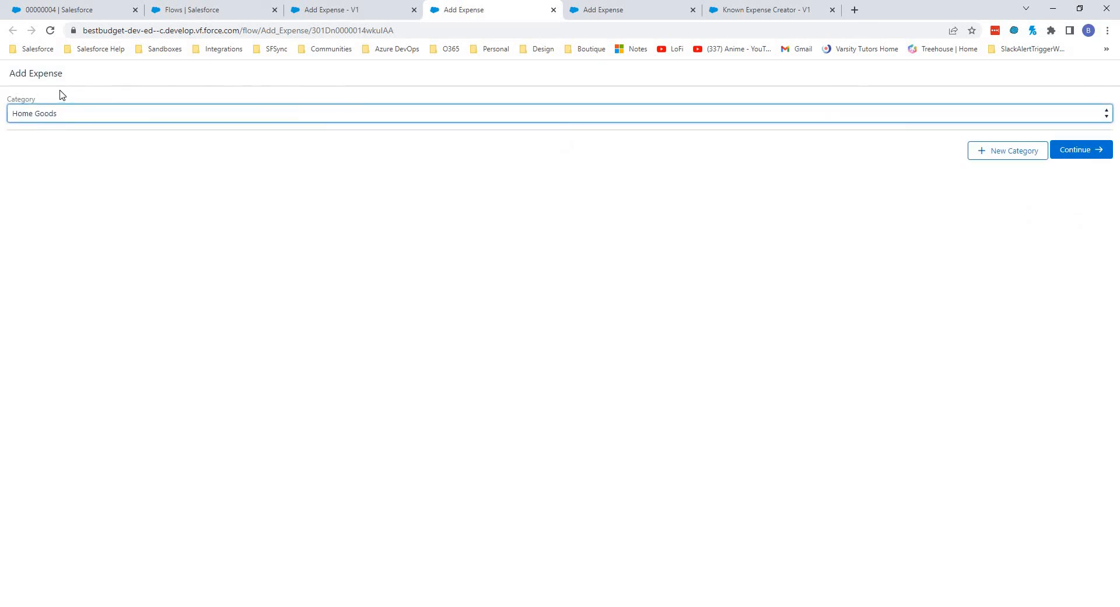
Step: Check the category choices for the new entry and continue with Home Goods to the expense details
{"action": "left_click", "coordinate": [46, 118]}
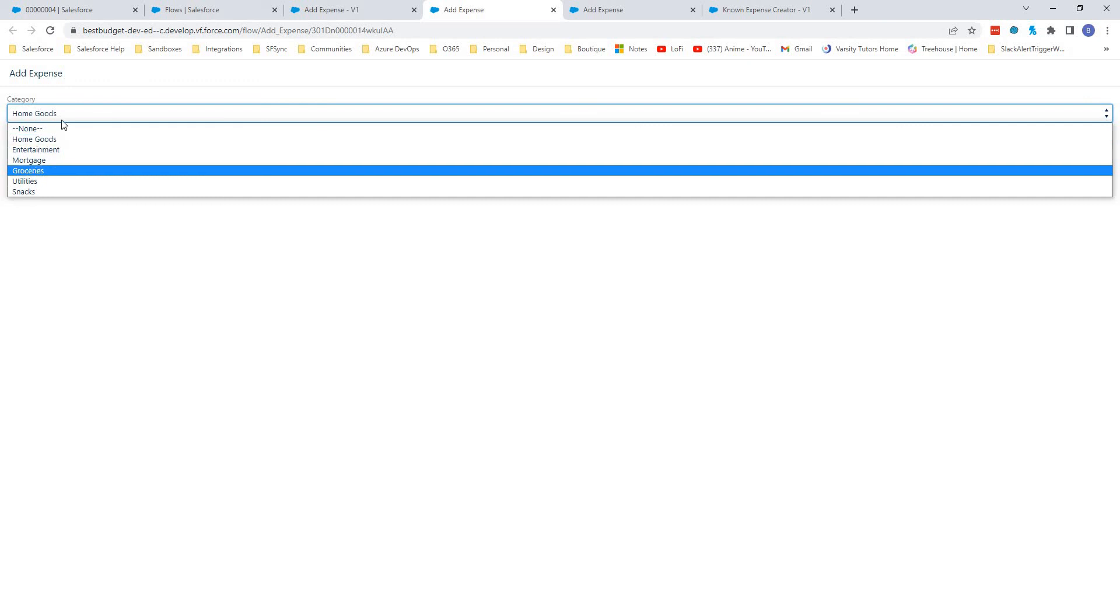
{"action": "left_click", "coordinate": [87, 97]}
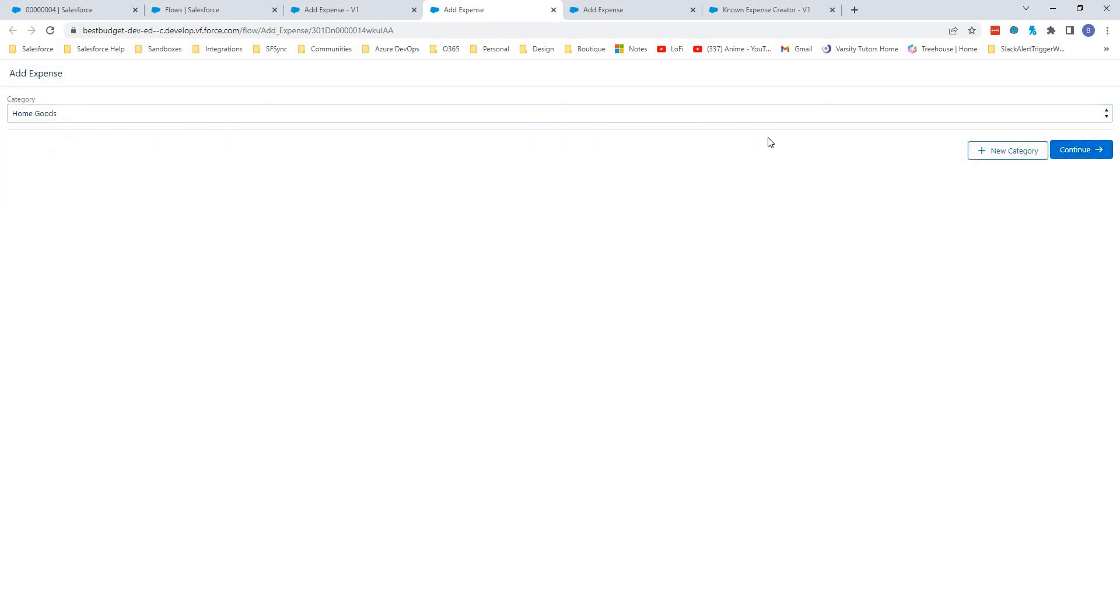
{"action": "left_click", "coordinate": [1084, 150]}
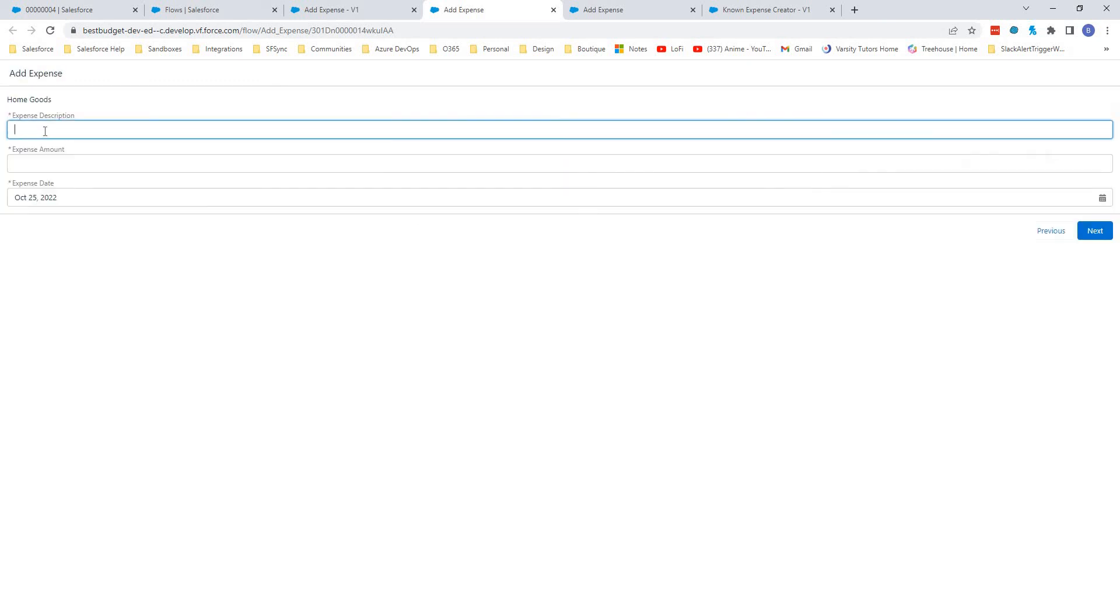
Step: Enter a "Cleaning Supplies" expense of 50, check its budget summary, and confirm the expense
{"action": "left_click", "coordinate": [50, 129]}
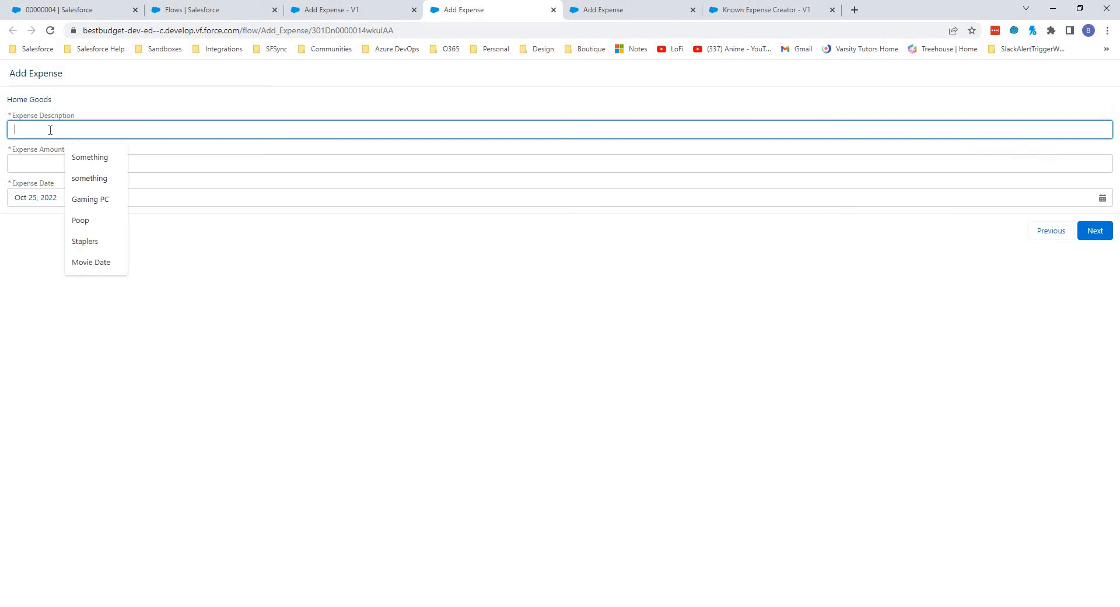
{"action": "type", "text": "Cleaning Supplies"}
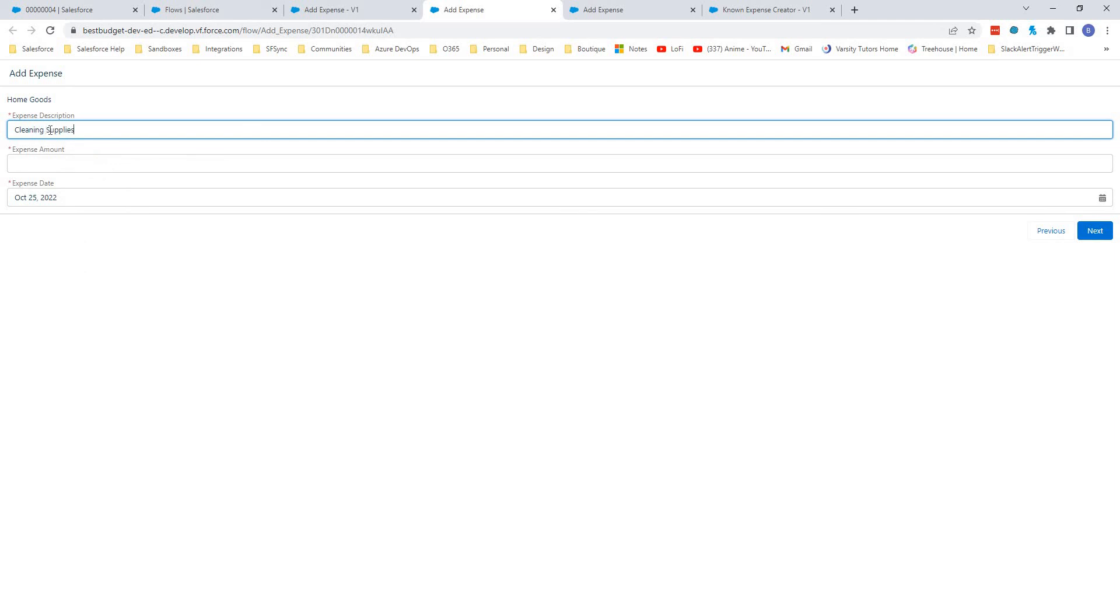
{"action": "key", "text": "Tab"}
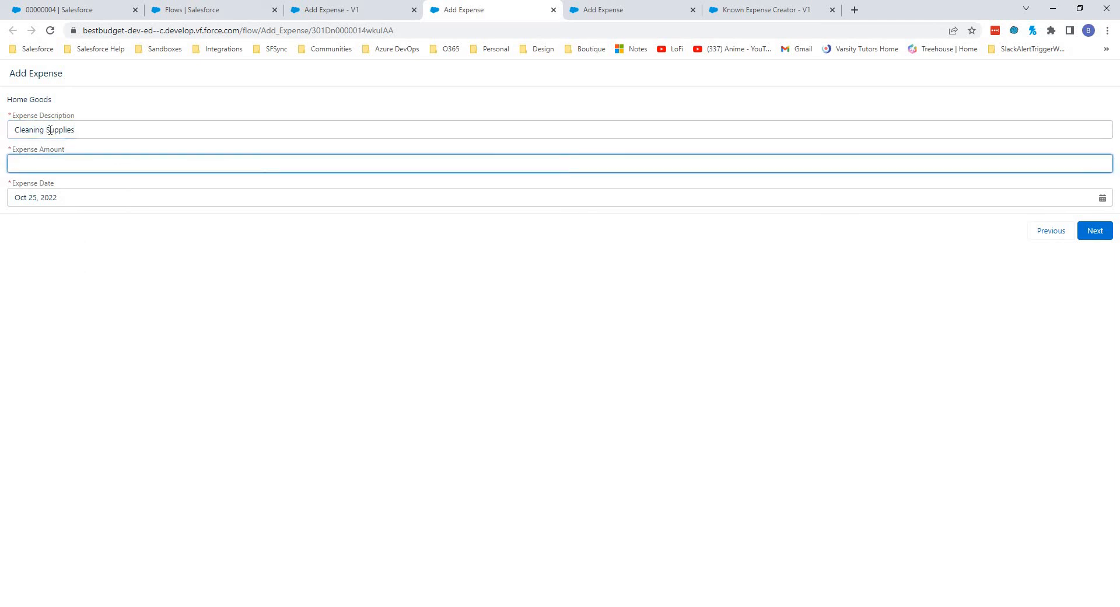
{"action": "type", "text": "50"}
{"action": "left_click", "coordinate": [85, 204]}
{"action": "left_click", "coordinate": [1094, 231]}
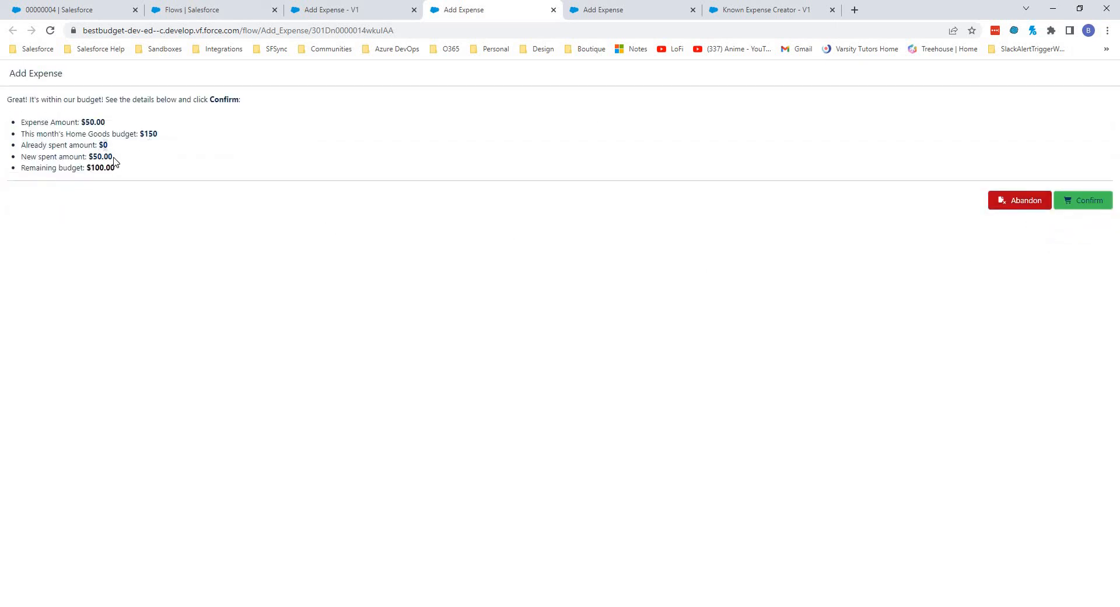
{"action": "mouse_move", "coordinate": [90, 158]}
{"action": "left_mouse_down"}
{"action": "mouse_move", "coordinate": [104, 157]}
{"action": "mouse_move", "coordinate": [90, 169]}
{"action": "left_mouse_up"}
{"action": "left_click", "coordinate": [1082, 201]}
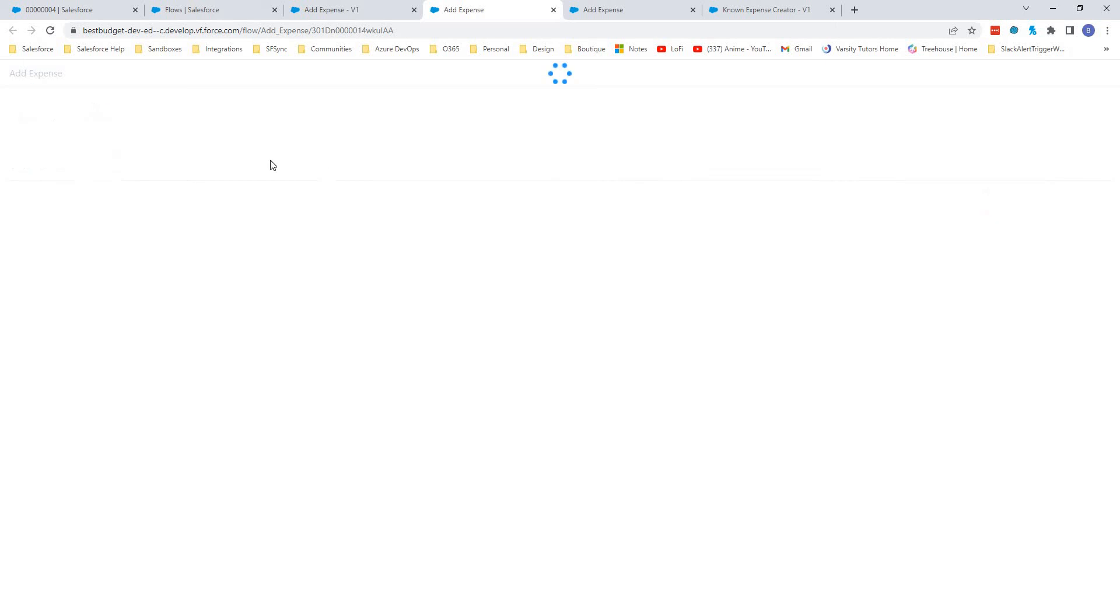
Step: Return to the Entertainment category record in the Budget App and refresh it to check its expenses and monthly budgets
{"action": "left_click", "coordinate": [73, 9]}
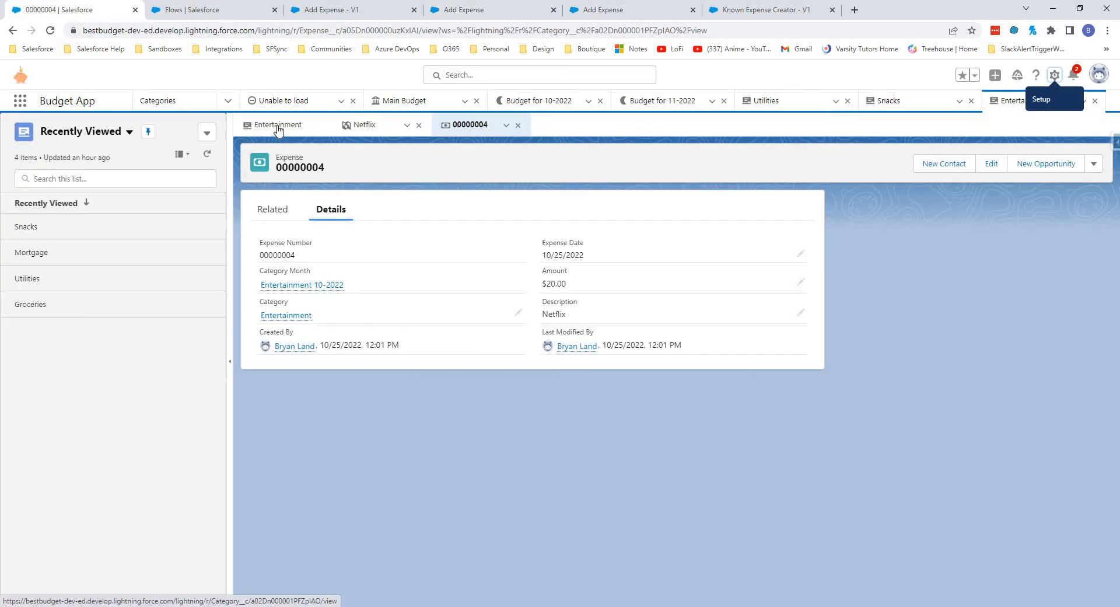
{"action": "left_click", "coordinate": [279, 130]}
{"action": "left_click", "coordinate": [1083, 103]}
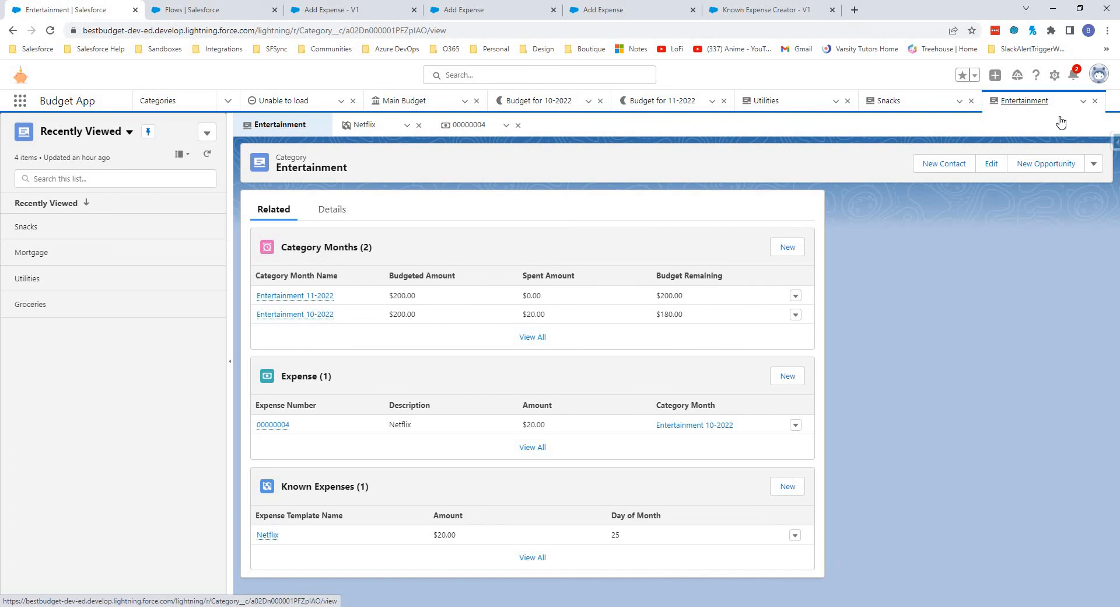
{"action": "left_click", "coordinate": [1061, 123]}
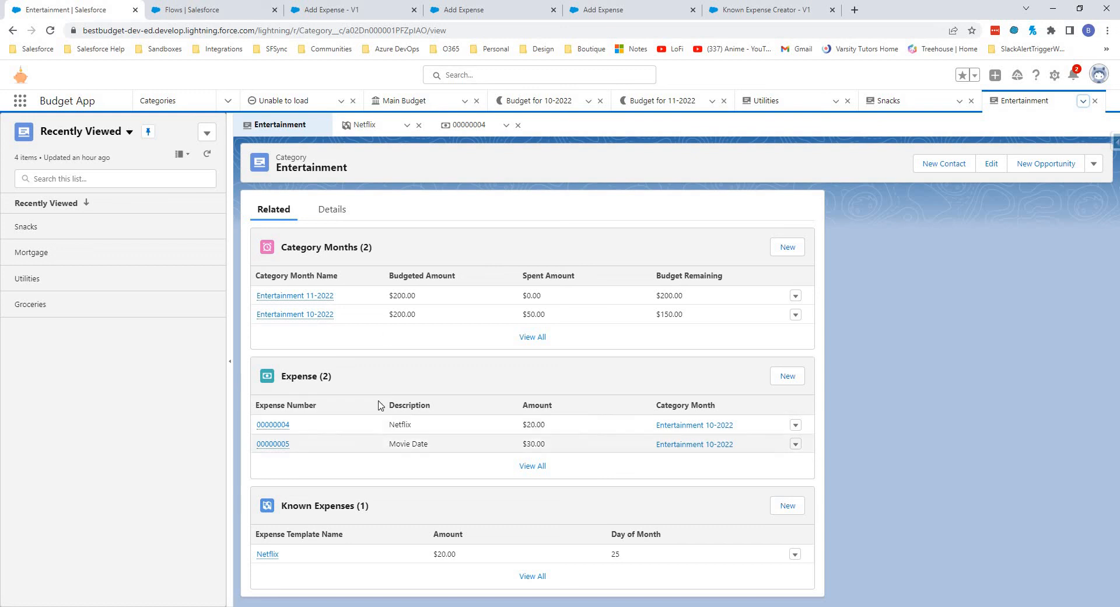
Step: Show all categories, open the Home Goods record, and examine its related category months and expenses
{"action": "left_click", "coordinate": [171, 102]}
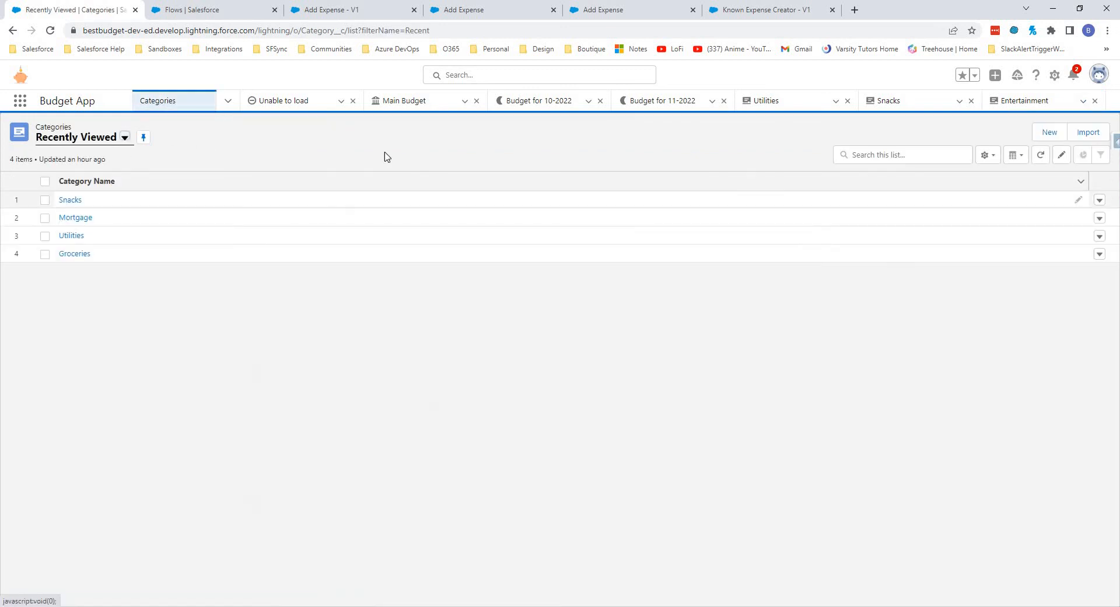
{"action": "left_click", "coordinate": [124, 138]}
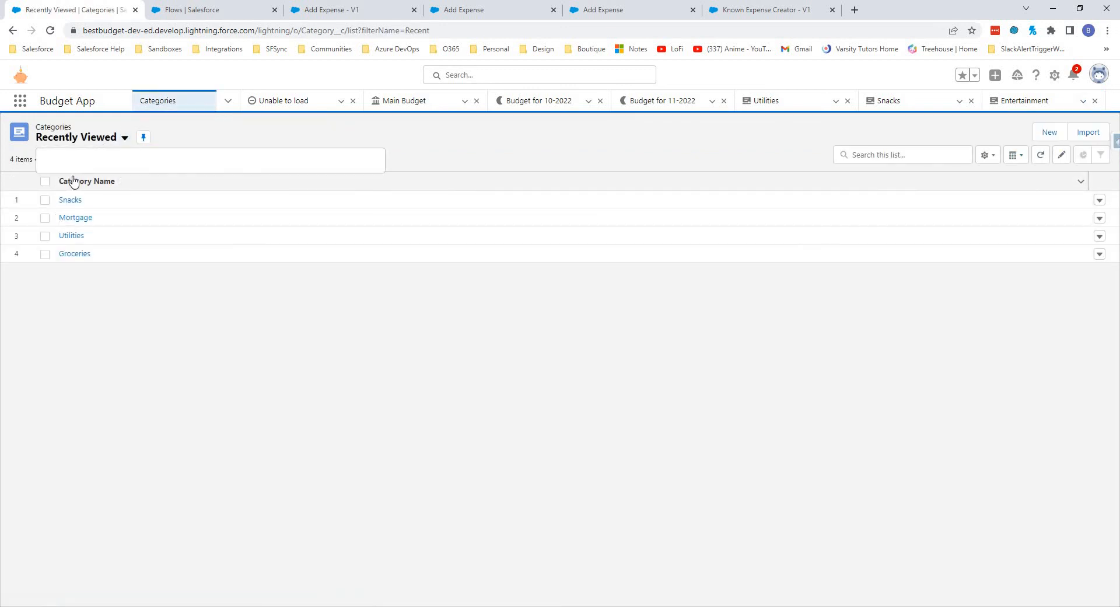
{"action": "left_click", "coordinate": [64, 177]}
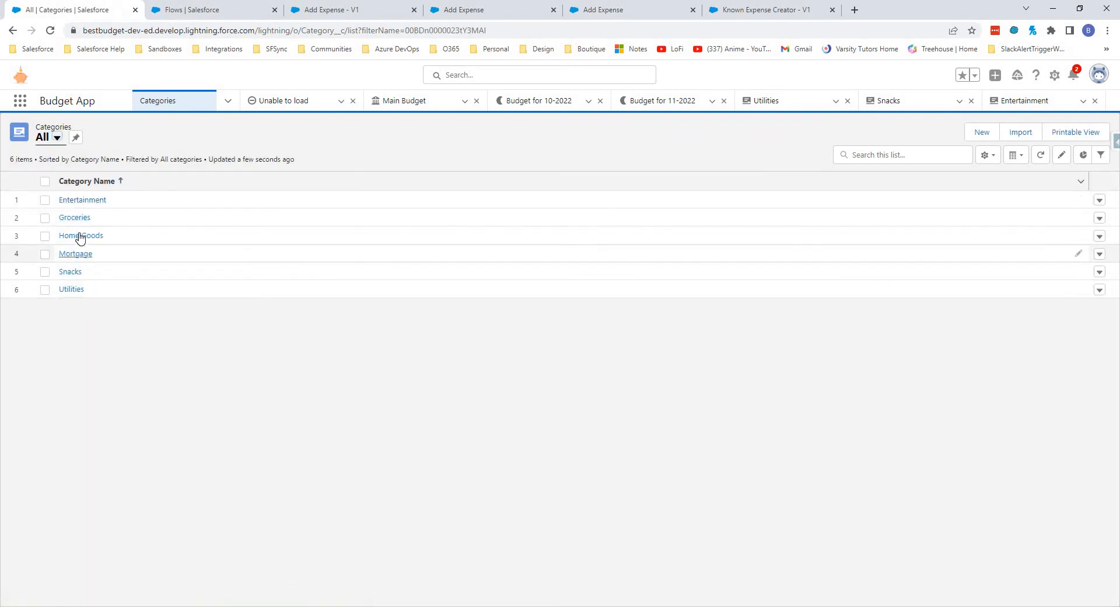
{"action": "left_click", "coordinate": [80, 236]}
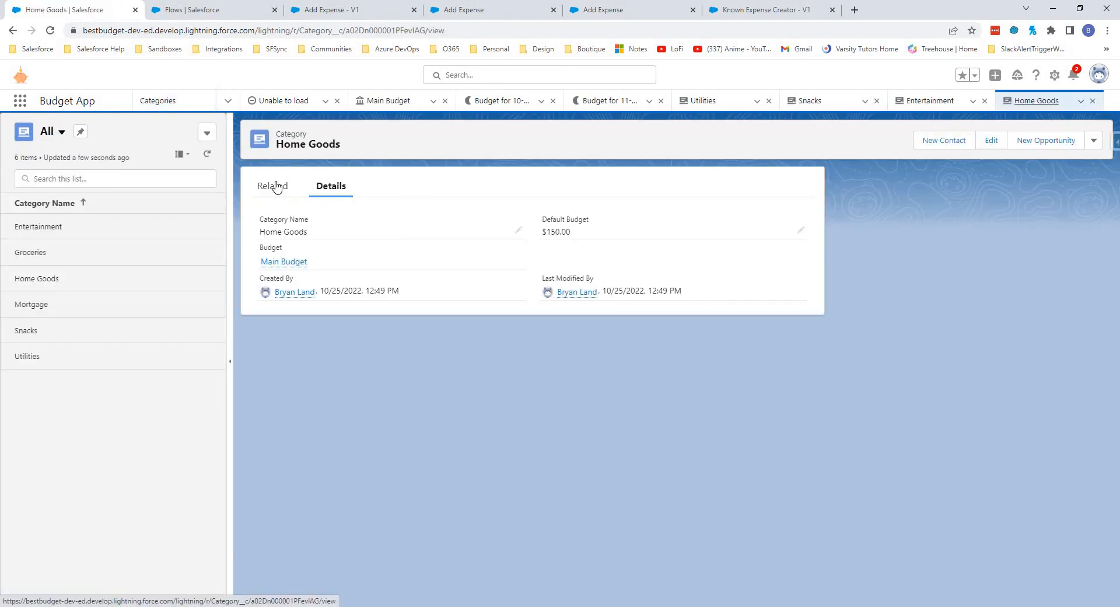
{"action": "left_click", "coordinate": [271, 186]}
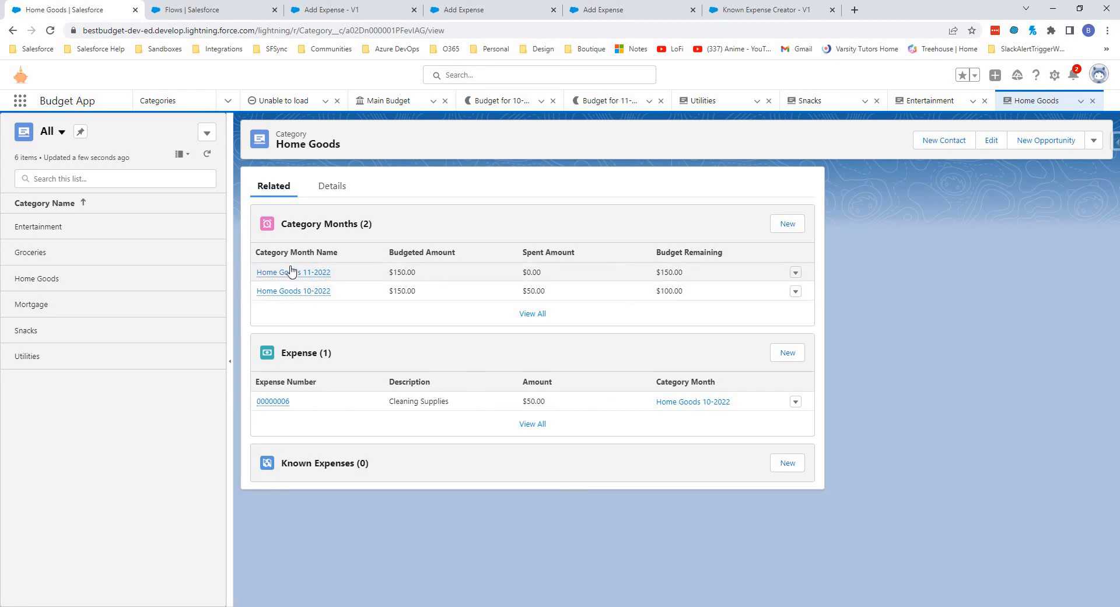
{"action": "mouse_move", "coordinate": [295, 273]}
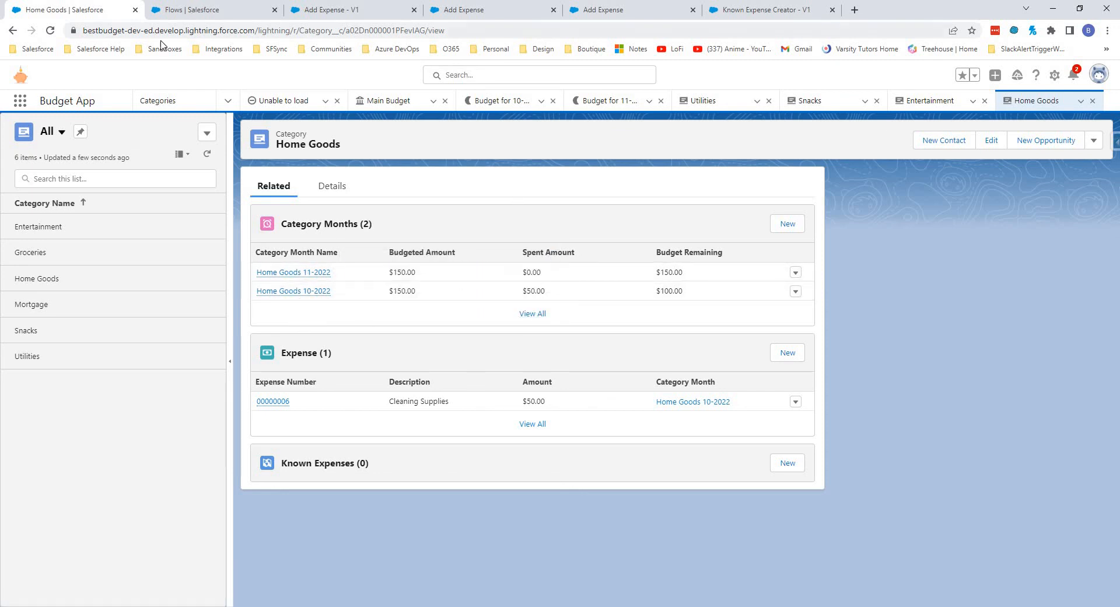
Step: Find the App Manager in Setup and open the Budget App for editing
{"action": "left_click", "coordinate": [183, 10]}
{"action": "double_click", "coordinate": [71, 131]}
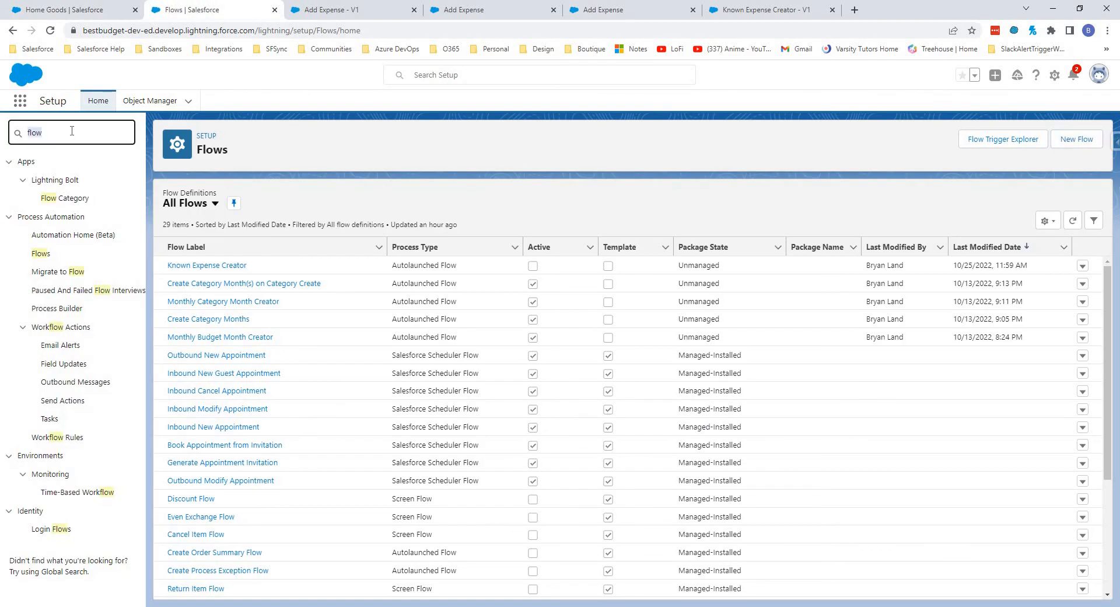
{"action": "type", "text": "bui"}
{"action": "key", "text": "BackSpace"}
{"action": "key", "text": "BackSpace"}
{"action": "key", "text": "BackSpace"}
{"action": "type", "text": "app "}
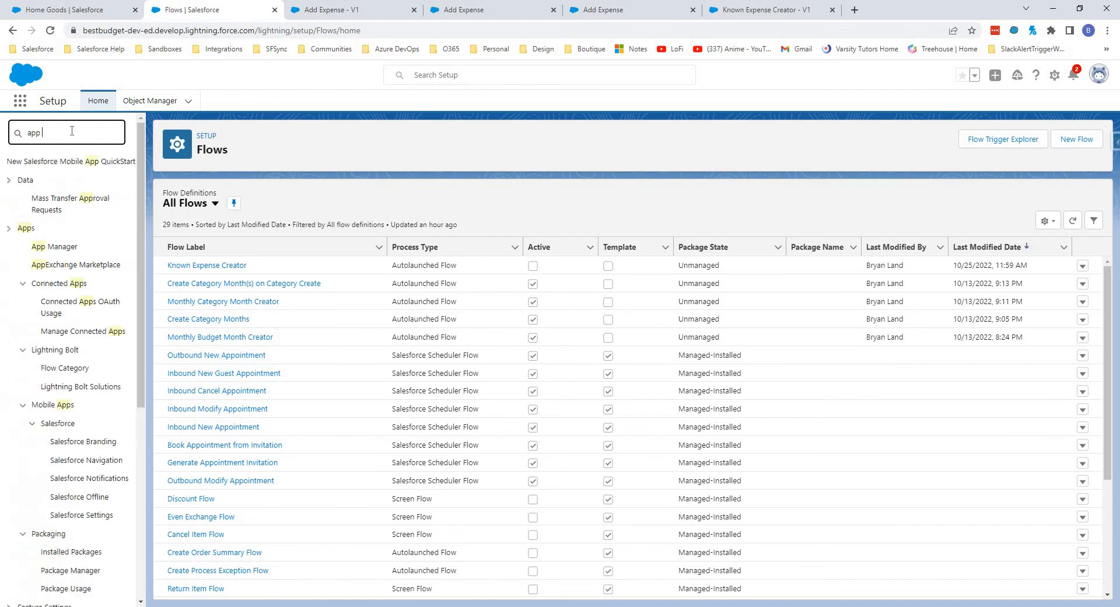
{"action": "type", "text": "man"}
{"action": "left_click", "coordinate": [54, 180]}
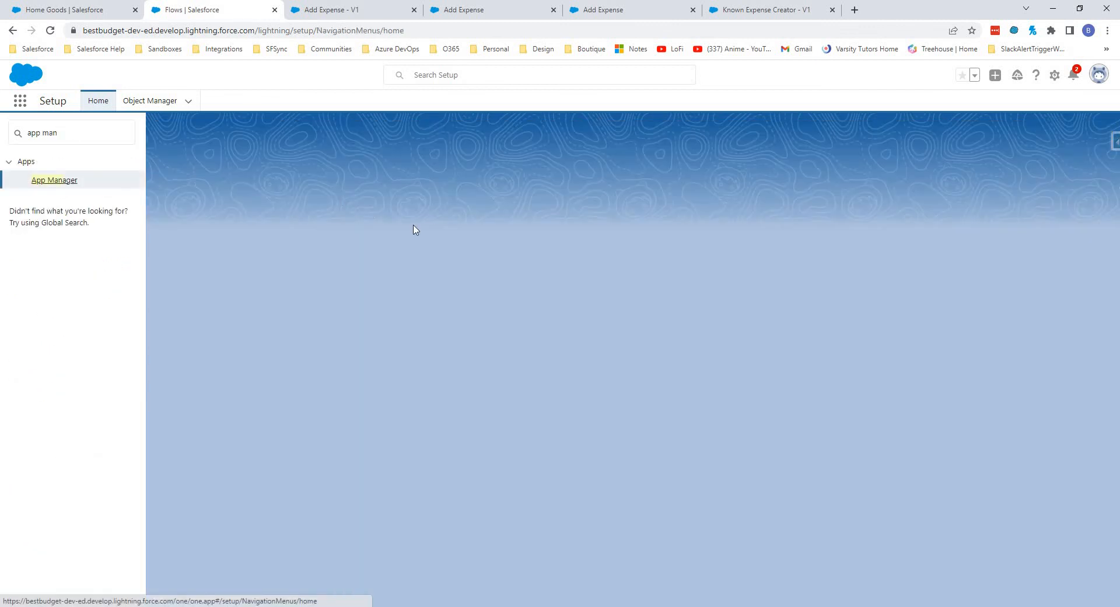
{"action": "scroll", "coordinate": [507, 285], "scroll_direction": "down", "scroll_amount": 1}
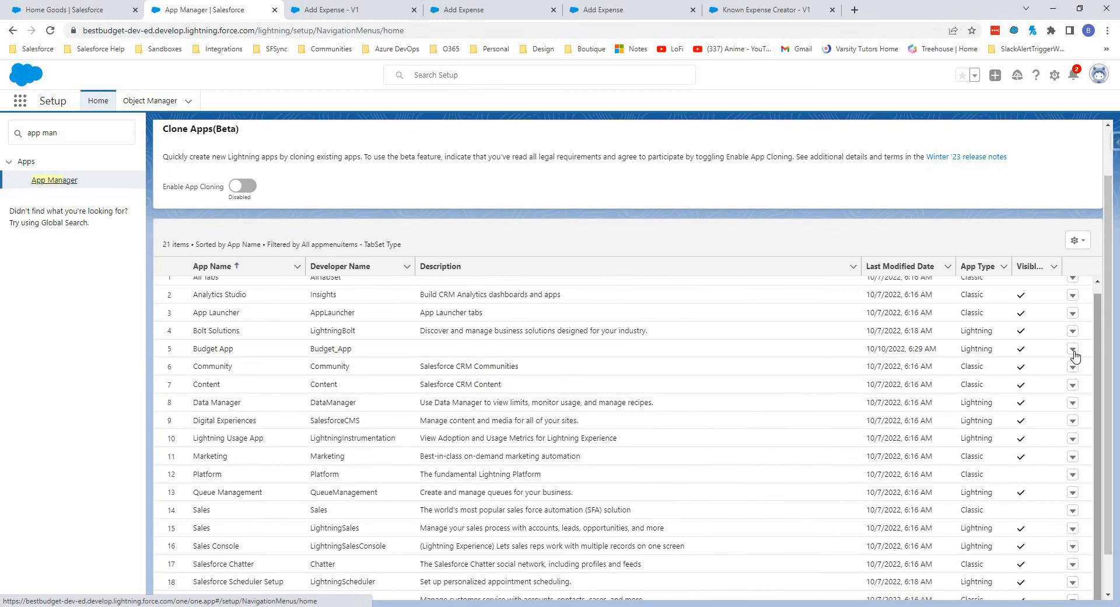
{"action": "left_click", "coordinate": [1072, 351]}
{"action": "left_click", "coordinate": [1032, 369]}
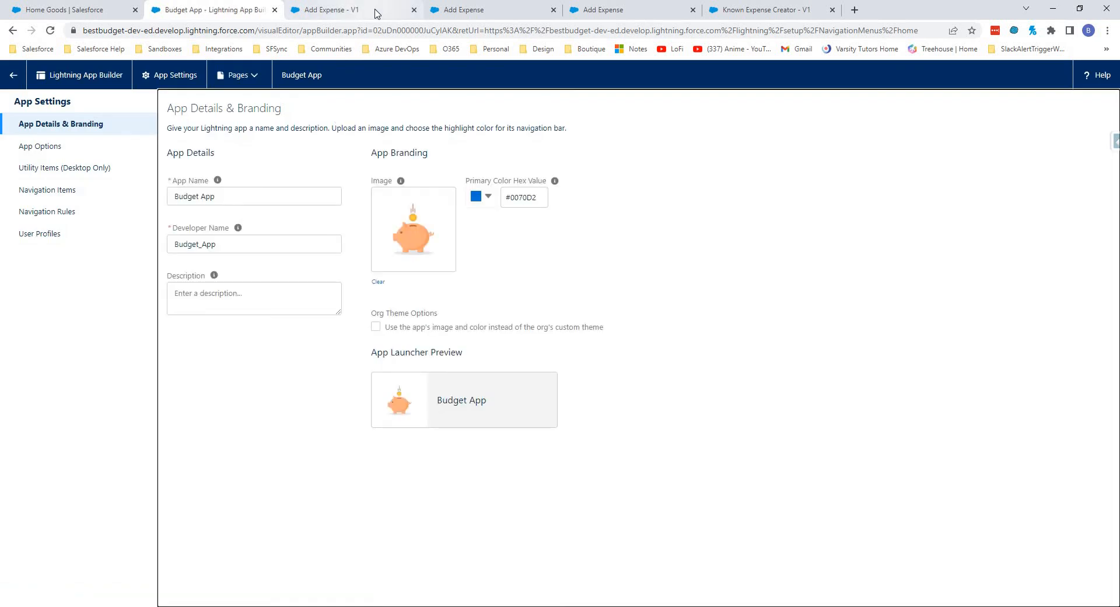
Step: Activate the Add Expense flow and reload the Budget App's settings page
{"action": "left_click", "coordinate": [377, 14]}
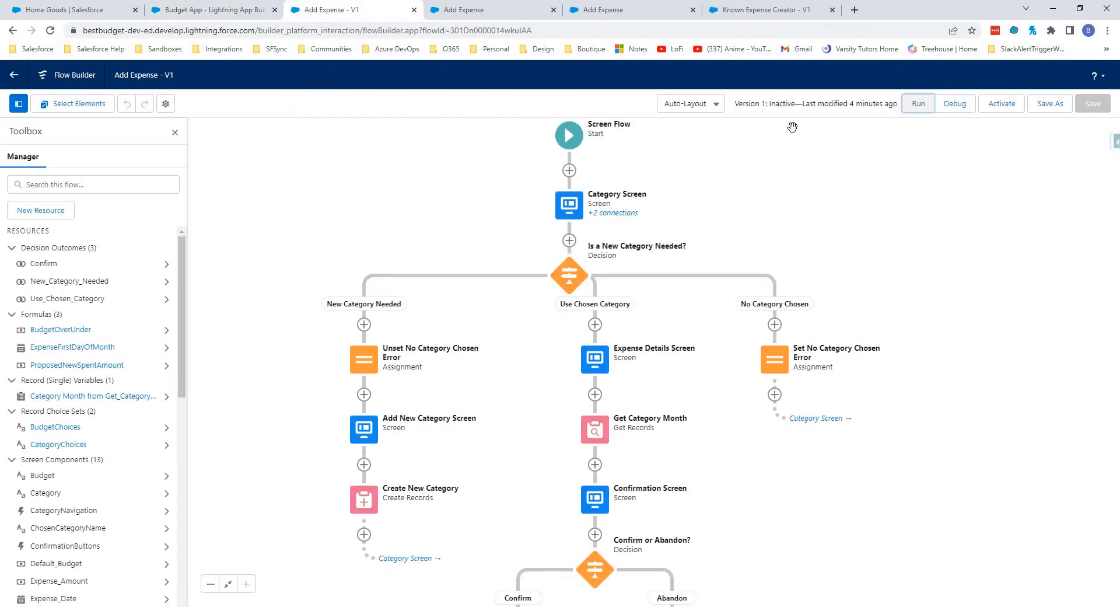
{"action": "left_click", "coordinate": [1003, 105]}
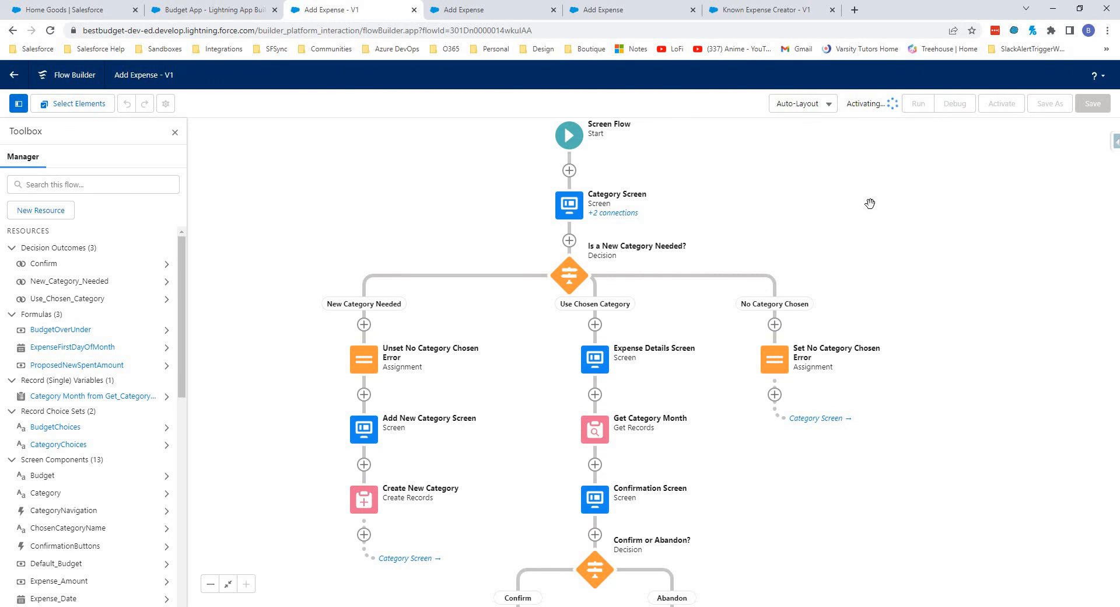
{"action": "left_click", "coordinate": [201, 10]}
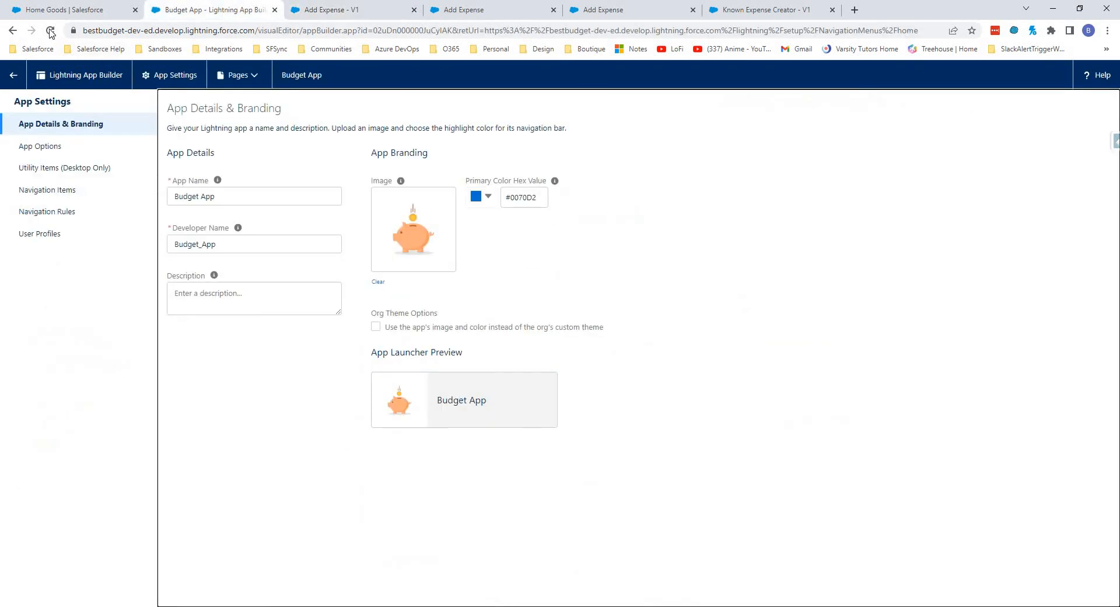
{"action": "left_click", "coordinate": [50, 32]}
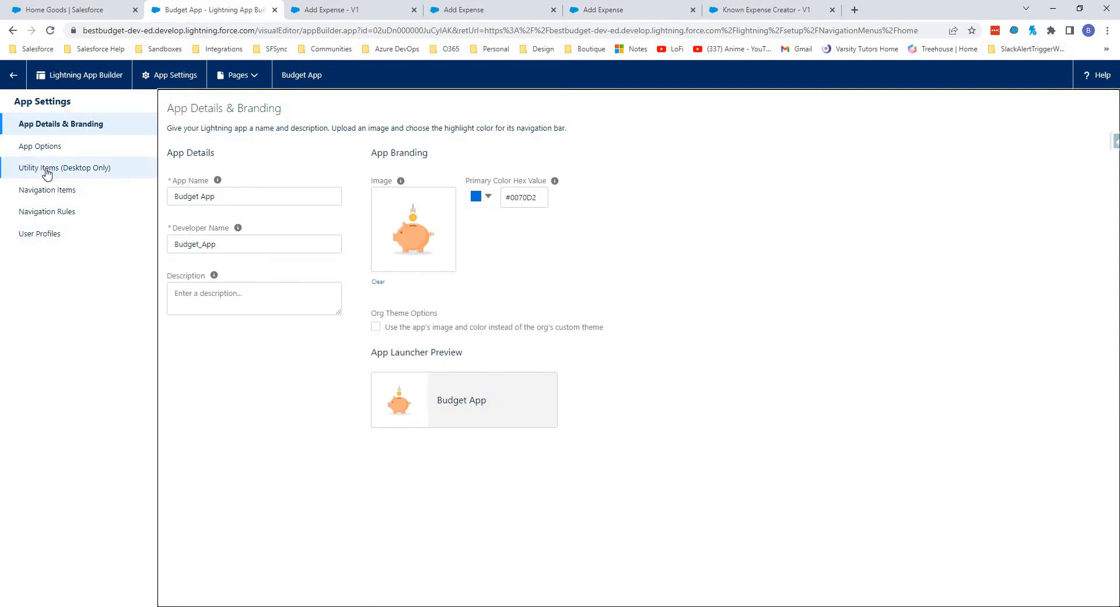
Step: Add a Flow utility item running Add Expense with the "add" icon, save it, and reload the Budget App
{"action": "left_click", "coordinate": [45, 171]}
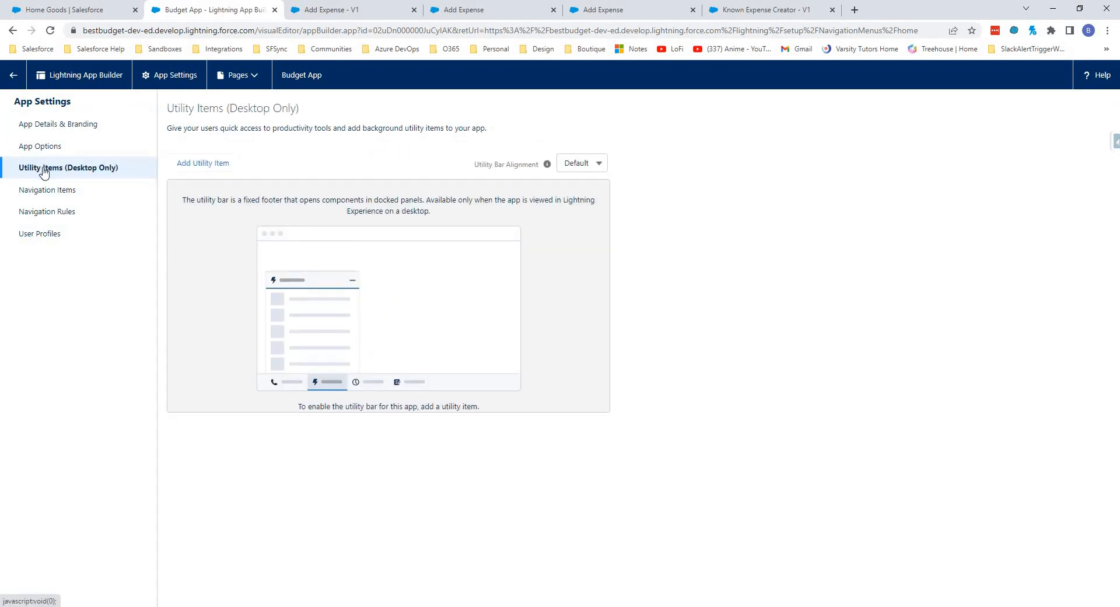
{"action": "left_click", "coordinate": [211, 167]}
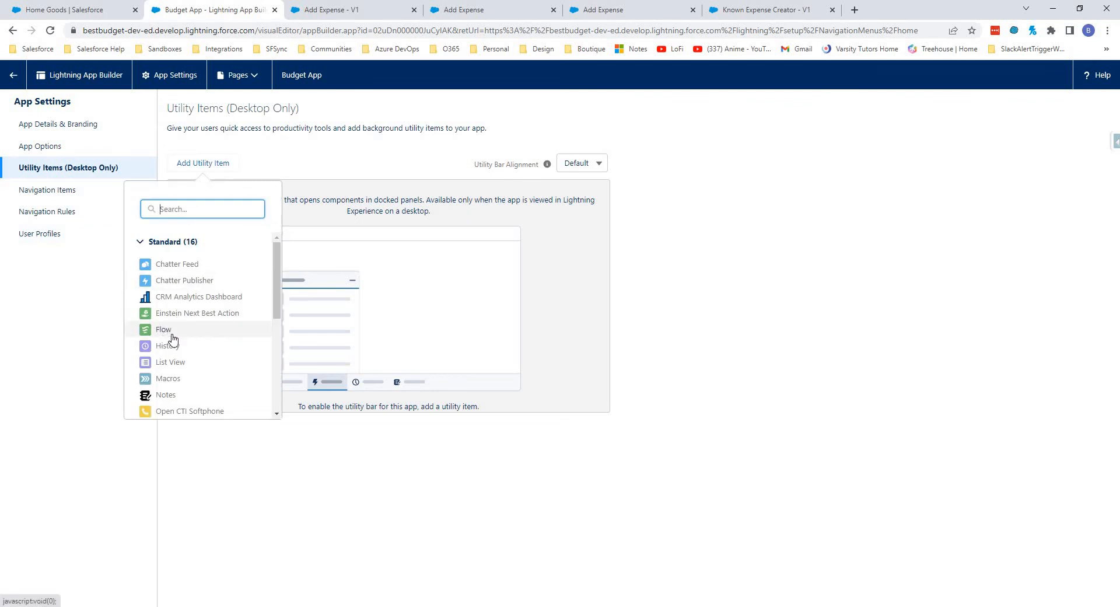
{"action": "left_click", "coordinate": [171, 335]}
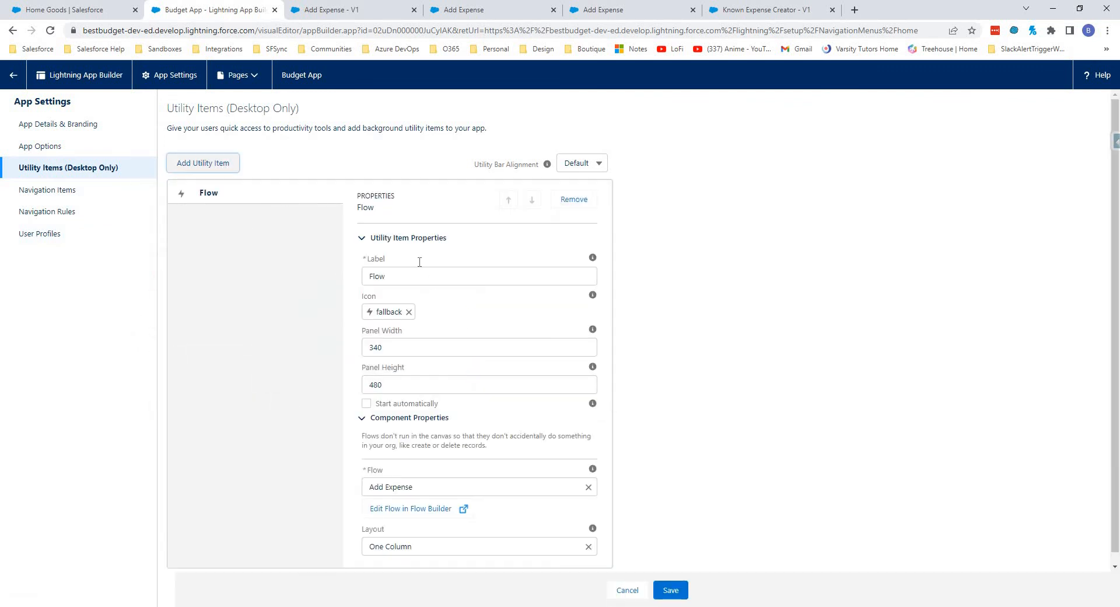
{"action": "scroll", "coordinate": [419, 262], "scroll_direction": "down", "scroll_amount": 1}
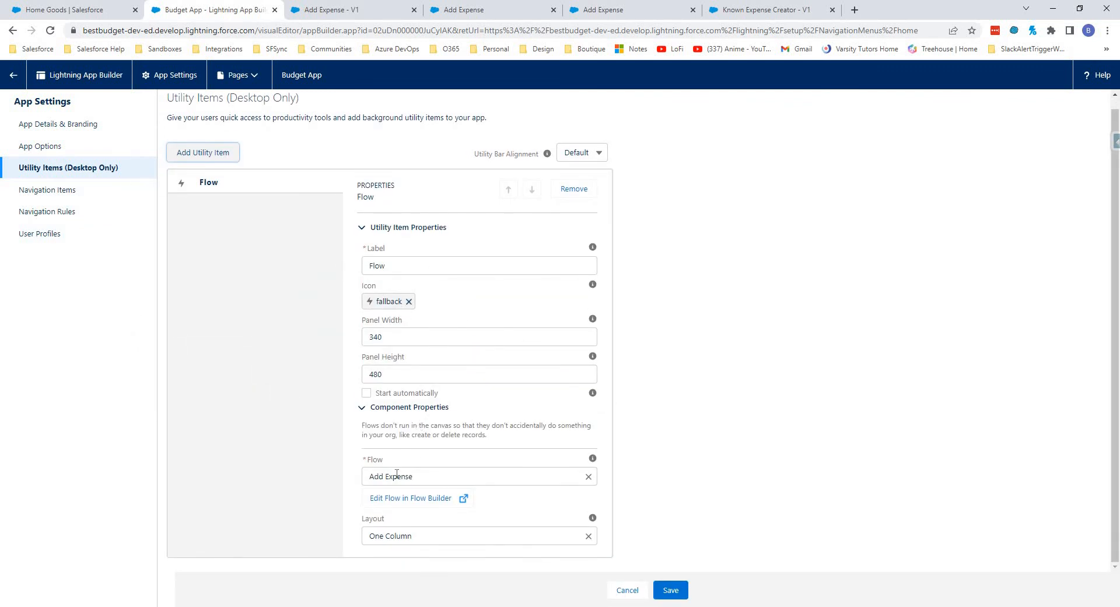
{"action": "left_click", "coordinate": [409, 302]}
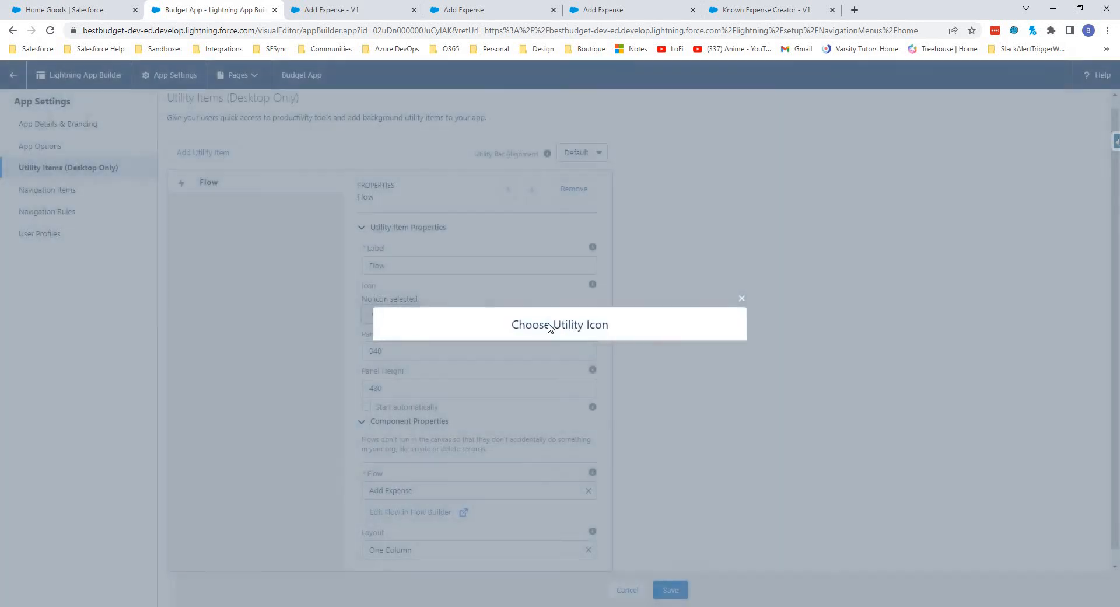
{"action": "left_click", "coordinate": [535, 257]}
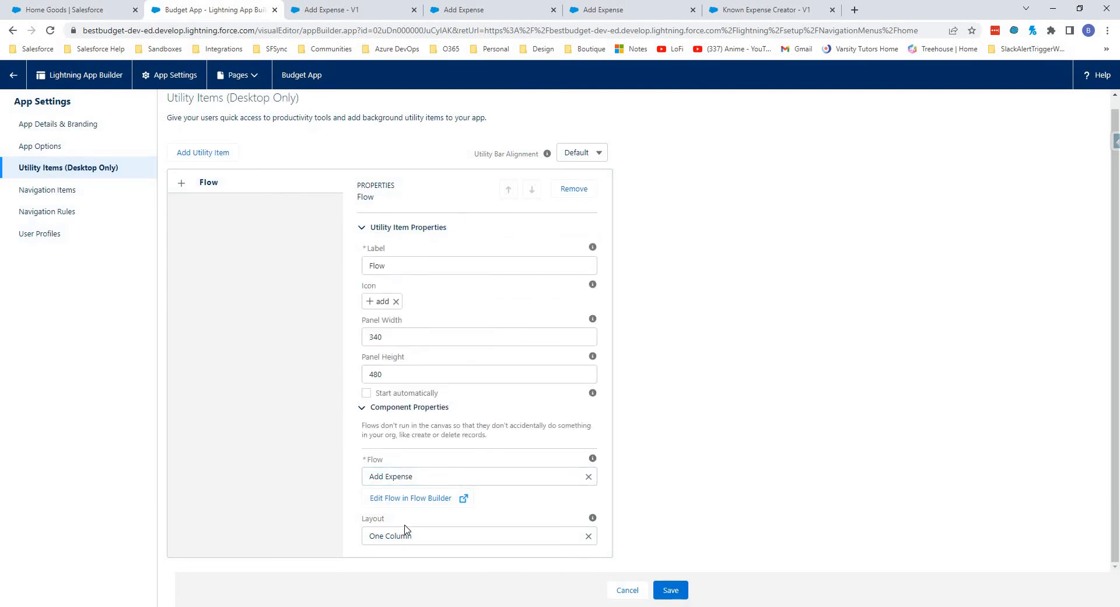
{"action": "left_click", "coordinate": [668, 589]}
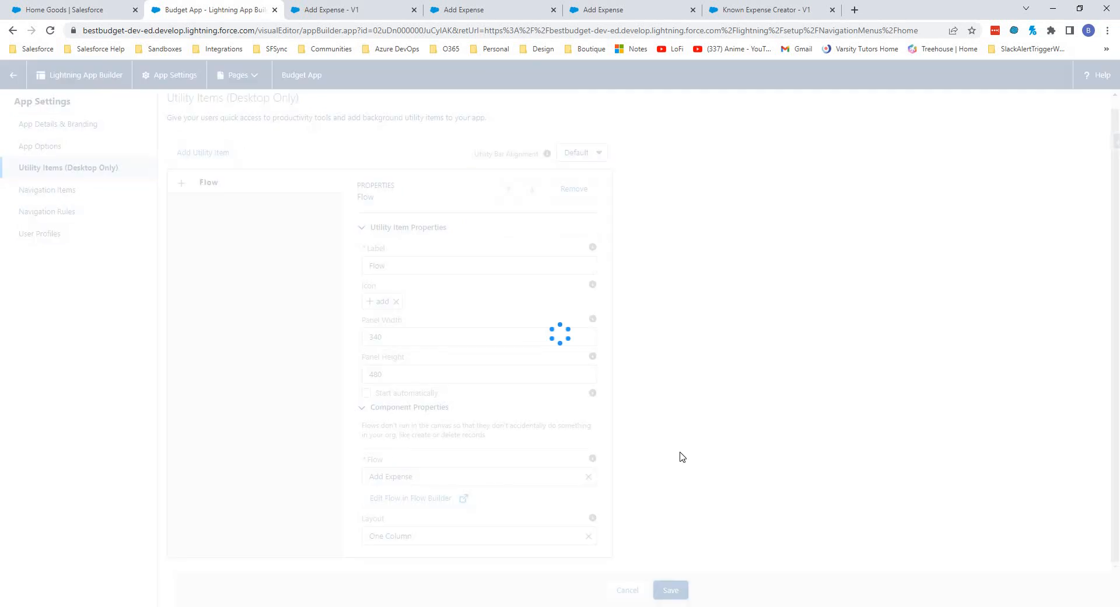
{"action": "left_click", "coordinate": [64, 10]}
{"action": "left_click", "coordinate": [51, 32]}
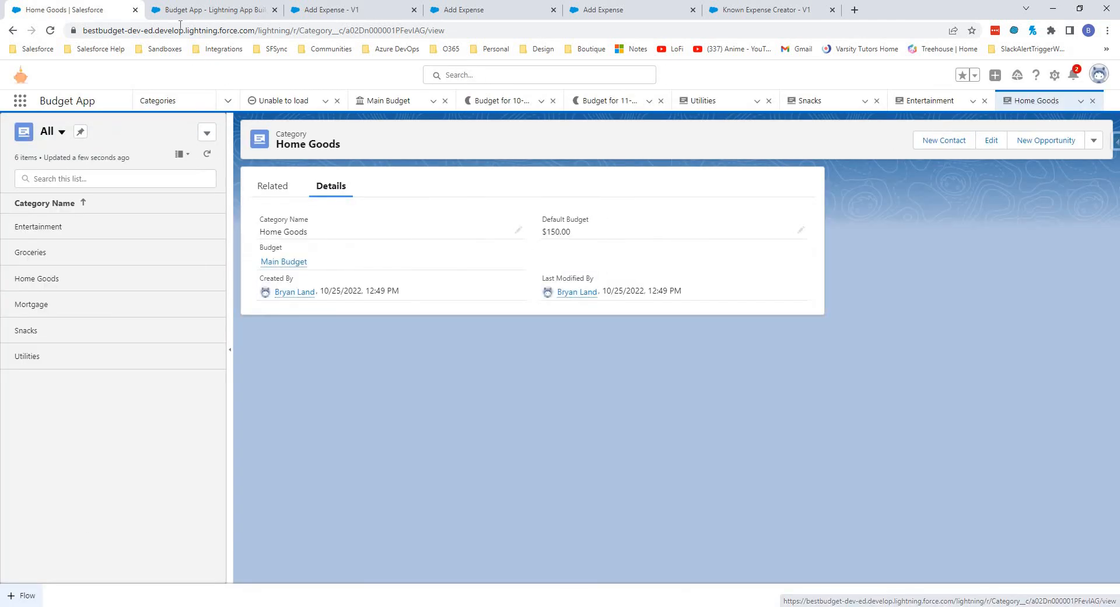
Step: Relabel the flow utility item "Add Expense", save it, and refresh the Home Goods record page
{"action": "left_click", "coordinate": [211, 10]}
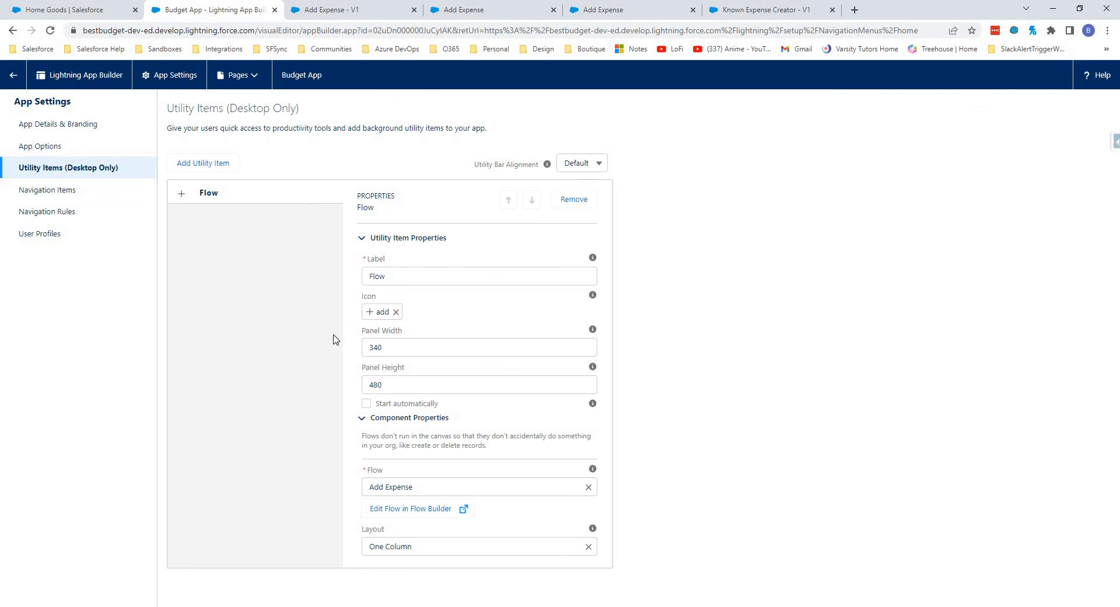
{"action": "double_click", "coordinate": [397, 278]}
{"action": "type", "text": "A"}
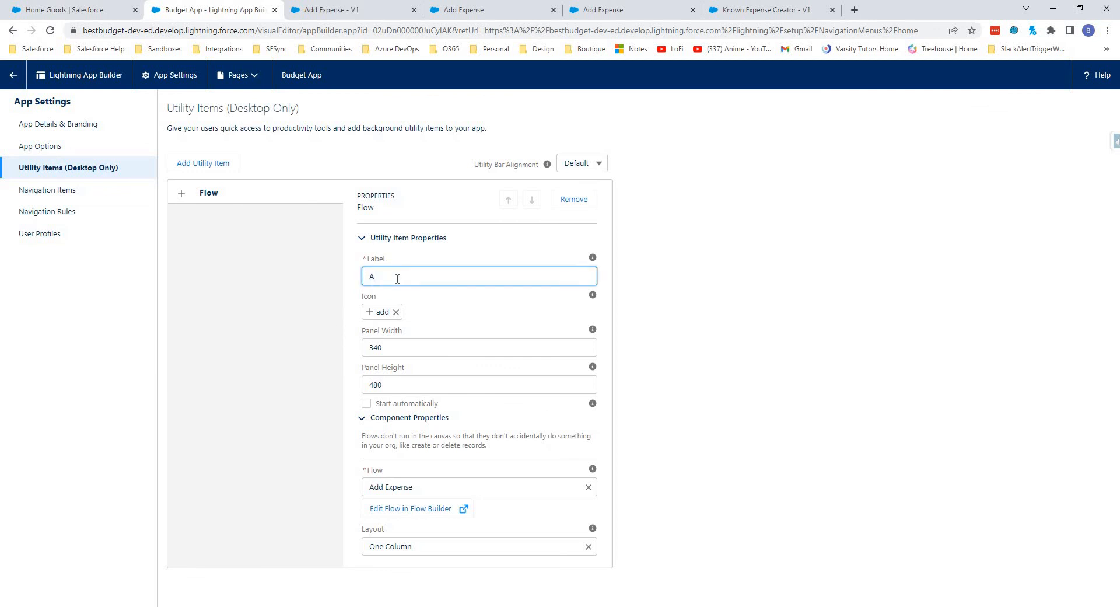
{"action": "type", "text": "dd Expense"}
{"action": "left_click", "coordinate": [480, 318]}
{"action": "left_click", "coordinate": [669, 593]}
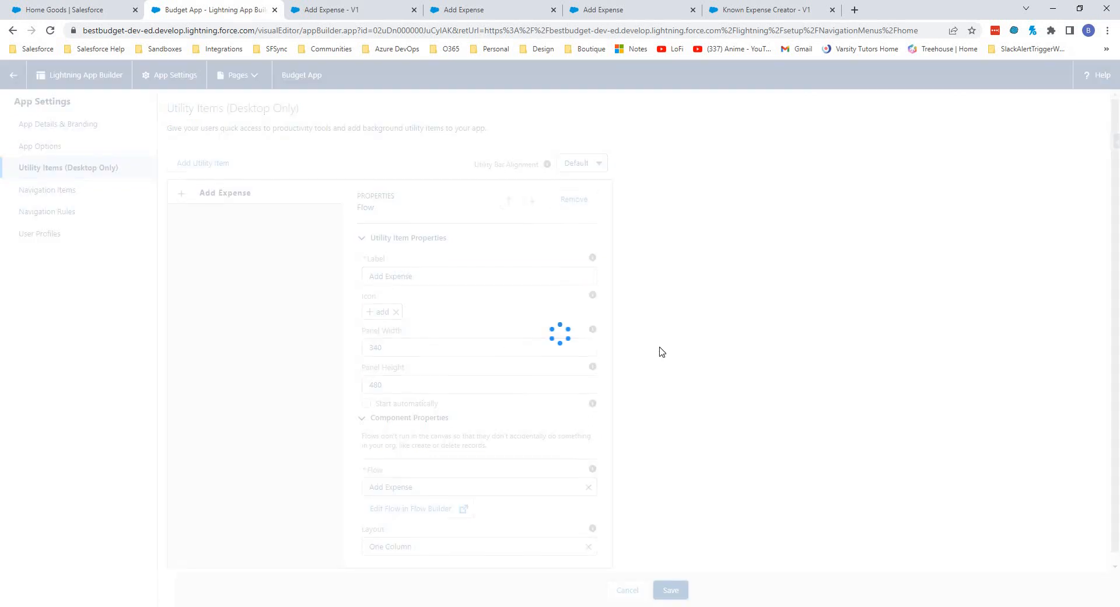
{"action": "left_click", "coordinate": [52, 10]}
{"action": "left_click", "coordinate": [50, 31]}
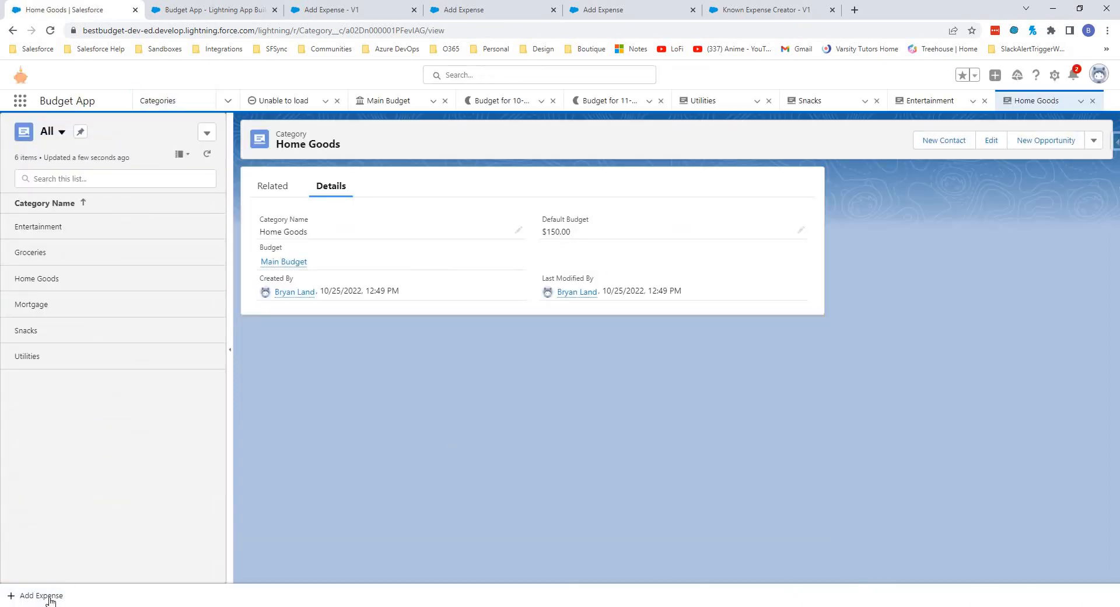
Step: Open the Add Expense utility, choose the Utilities category, and continue to the expense details
{"action": "left_click", "coordinate": [43, 596]}
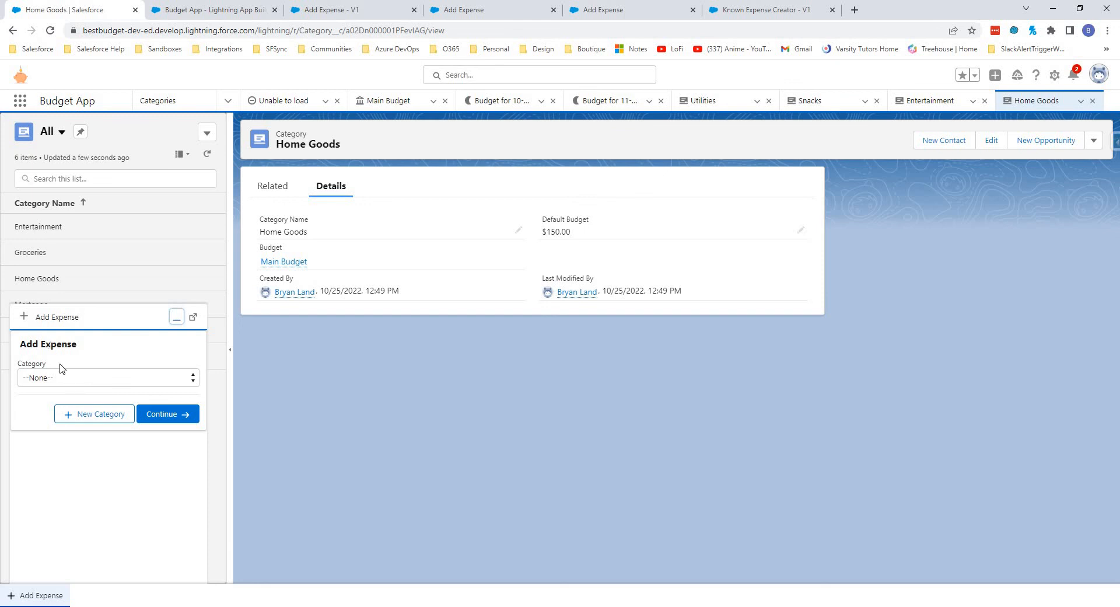
{"action": "left_click", "coordinate": [81, 381]}
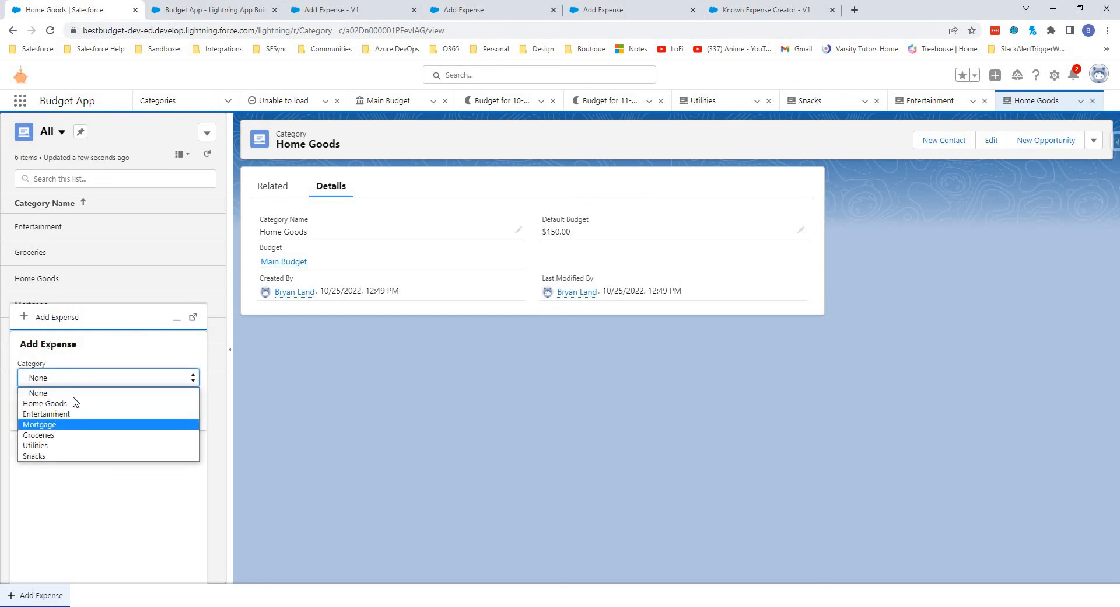
{"action": "left_click", "coordinate": [80, 423]}
{"action": "left_click", "coordinate": [66, 382]}
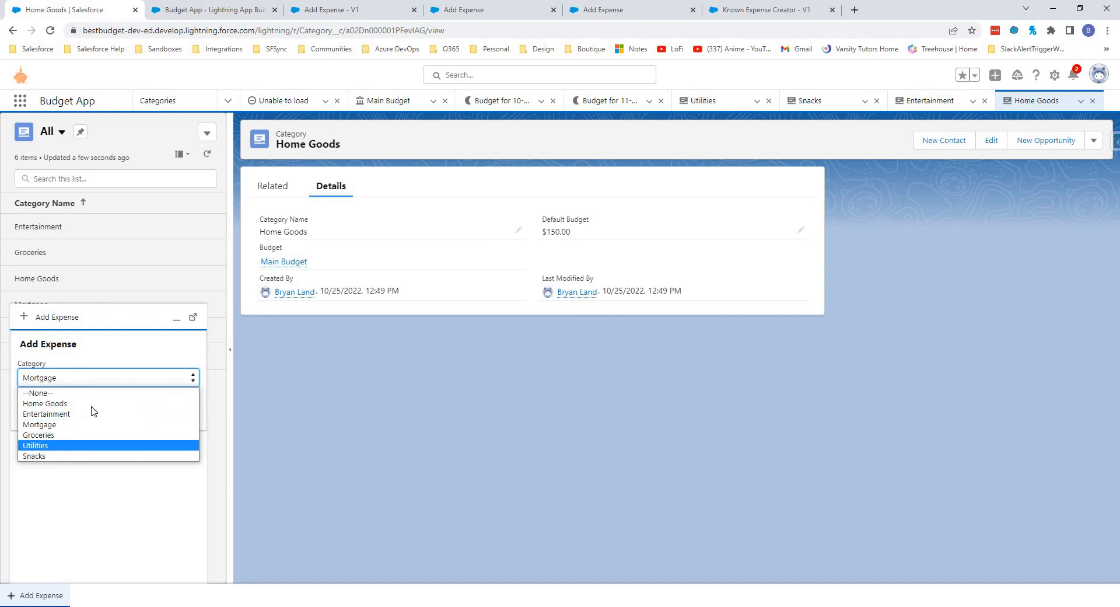
{"action": "key", "text": "Return"}
{"action": "left_click", "coordinate": [159, 420]}
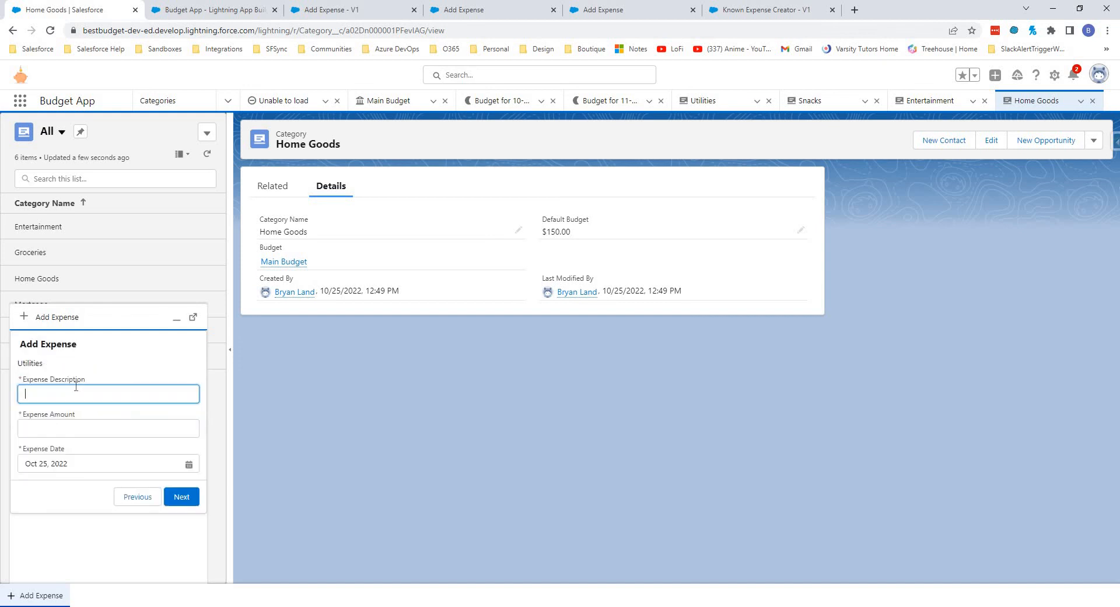
Step: Enter a "Gas Bill" expense of 50 dated October 3, 2022, and proceed to its budget summary
{"action": "left_click", "coordinate": [76, 395]}
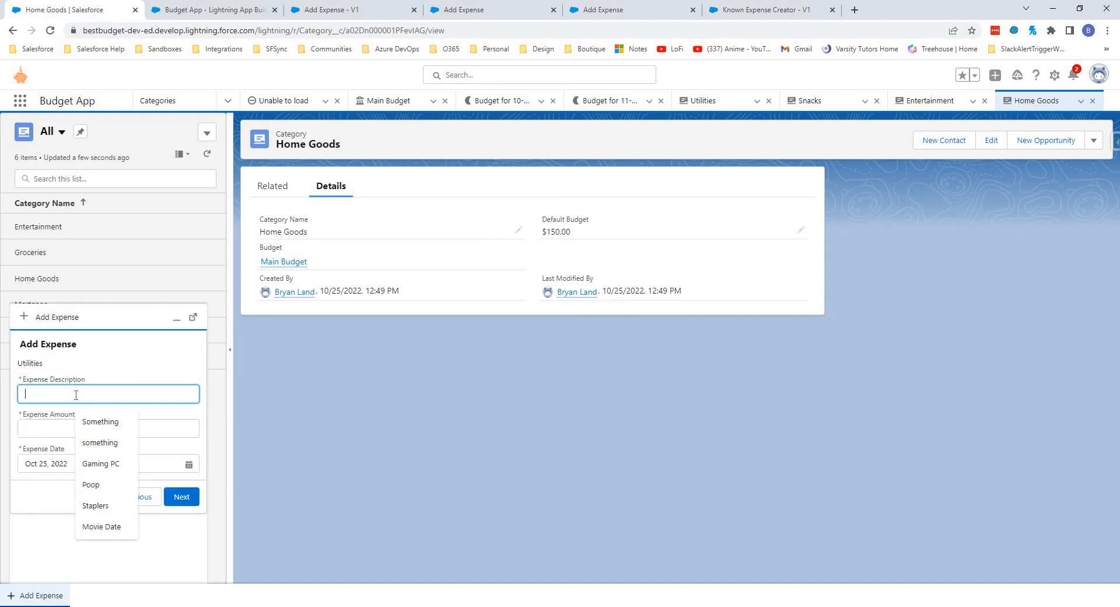
{"action": "type", "text": "Ga"}
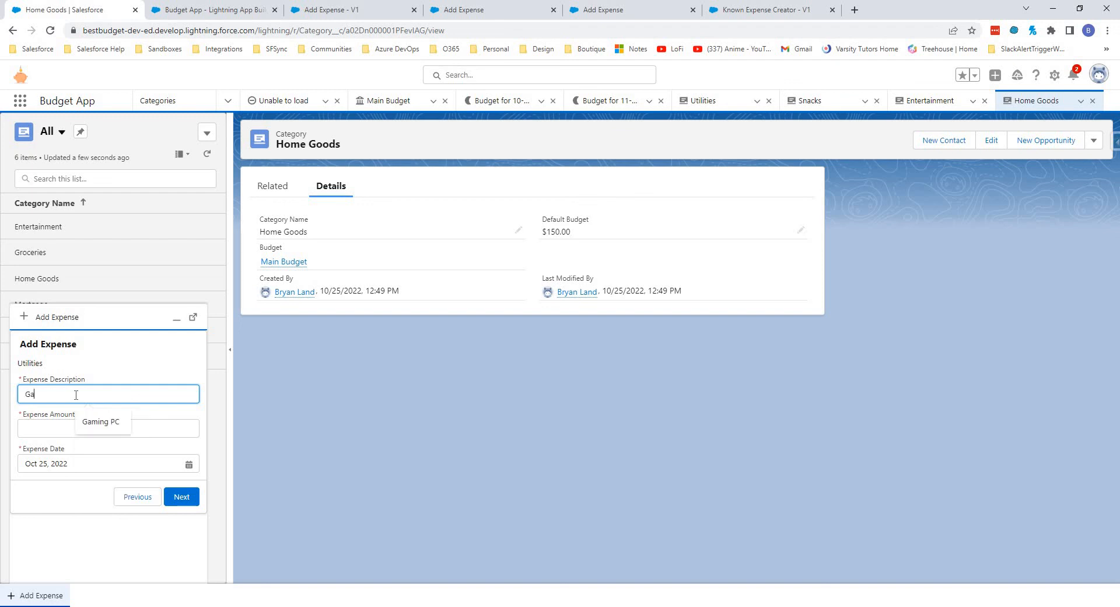
{"action": "type", "text": "s Bill"}
{"action": "key", "text": "Tab"}
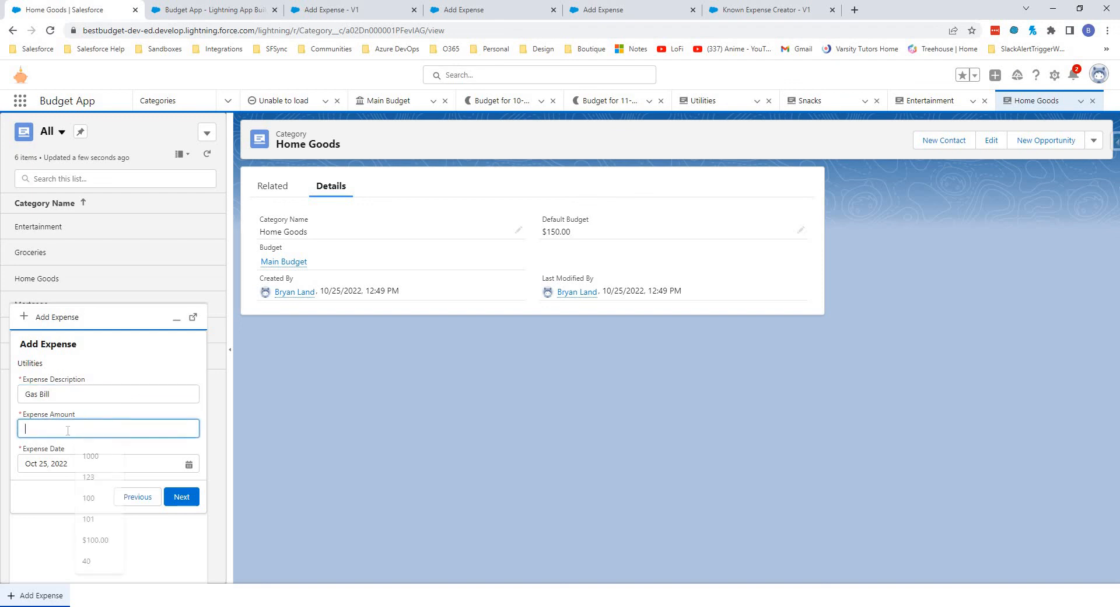
{"action": "type", "text": "50"}
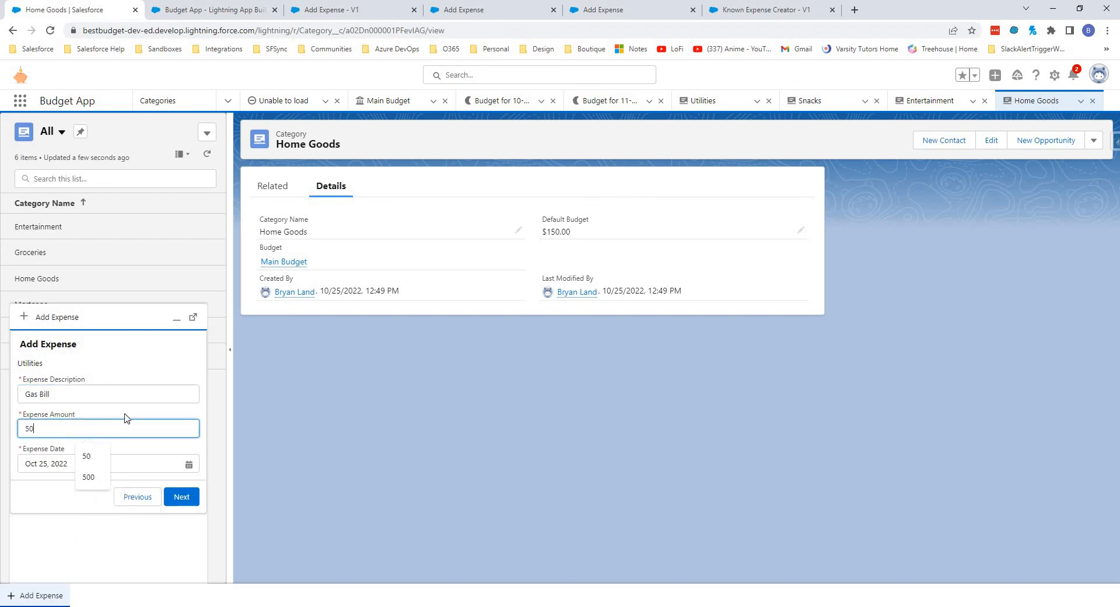
{"action": "left_click", "coordinate": [161, 484]}
{"action": "left_click", "coordinate": [154, 464]}
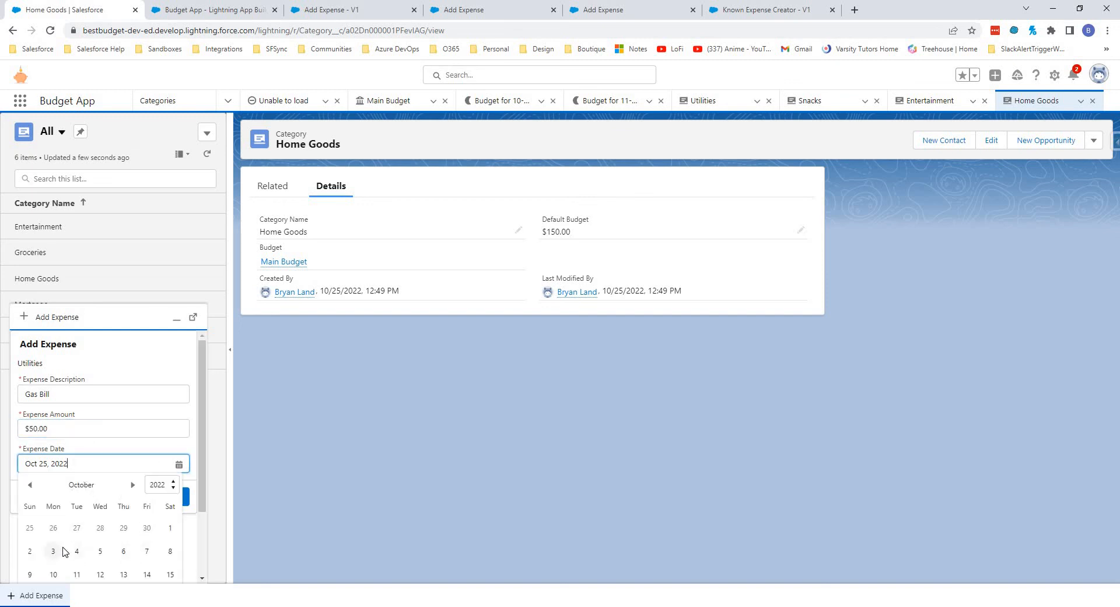
{"action": "left_click", "coordinate": [54, 552]}
{"action": "left_click", "coordinate": [180, 501]}
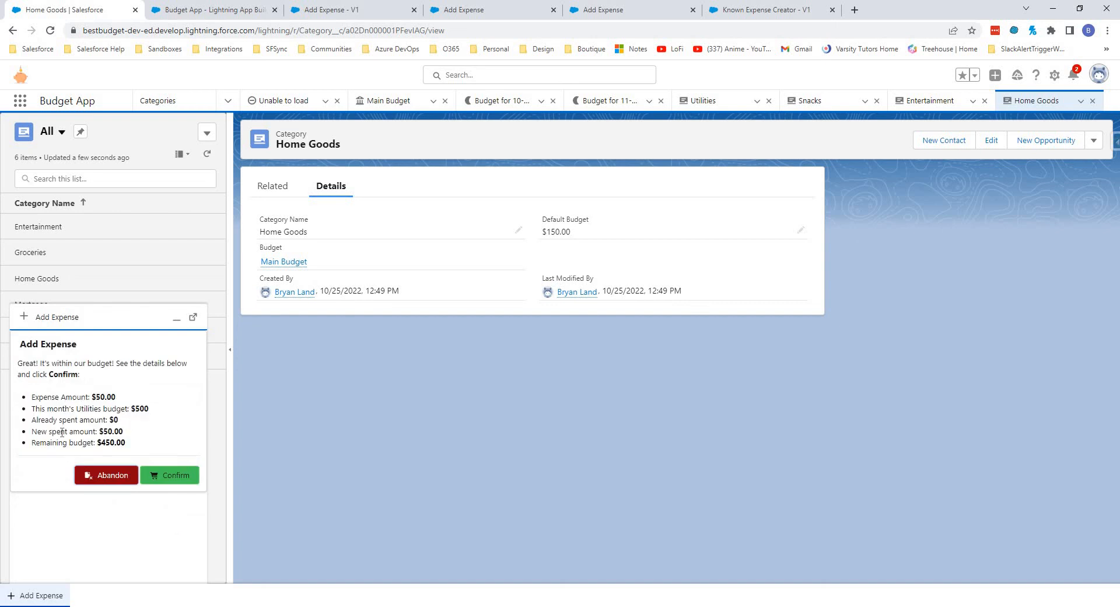
Step: Check the new spent amount and remaining budget, confirm the Gas Bill expense, and minimize the Add Expense utility
{"action": "double_click", "coordinate": [110, 433]}
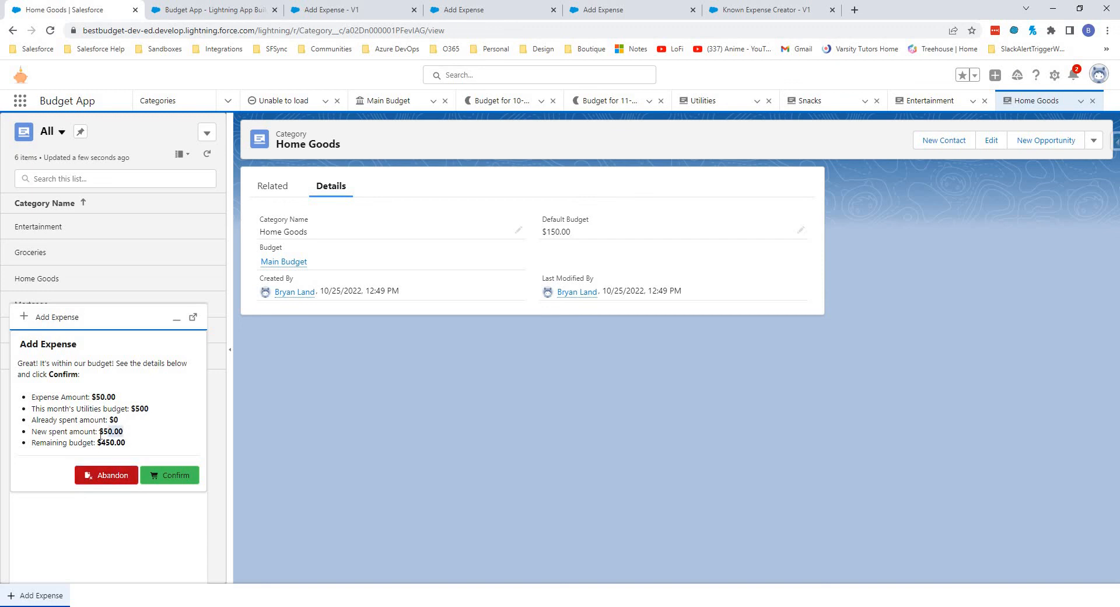
{"action": "left_click", "coordinate": [108, 432]}
{"action": "double_click", "coordinate": [99, 442]}
{"action": "left_click", "coordinate": [169, 475]}
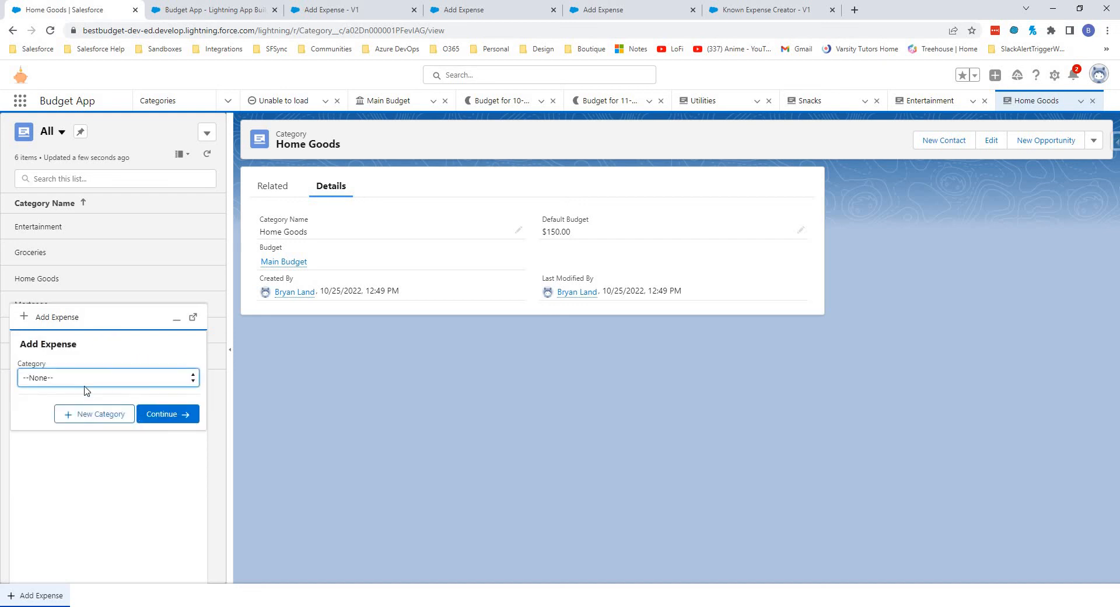
{"action": "left_click", "coordinate": [148, 372]}
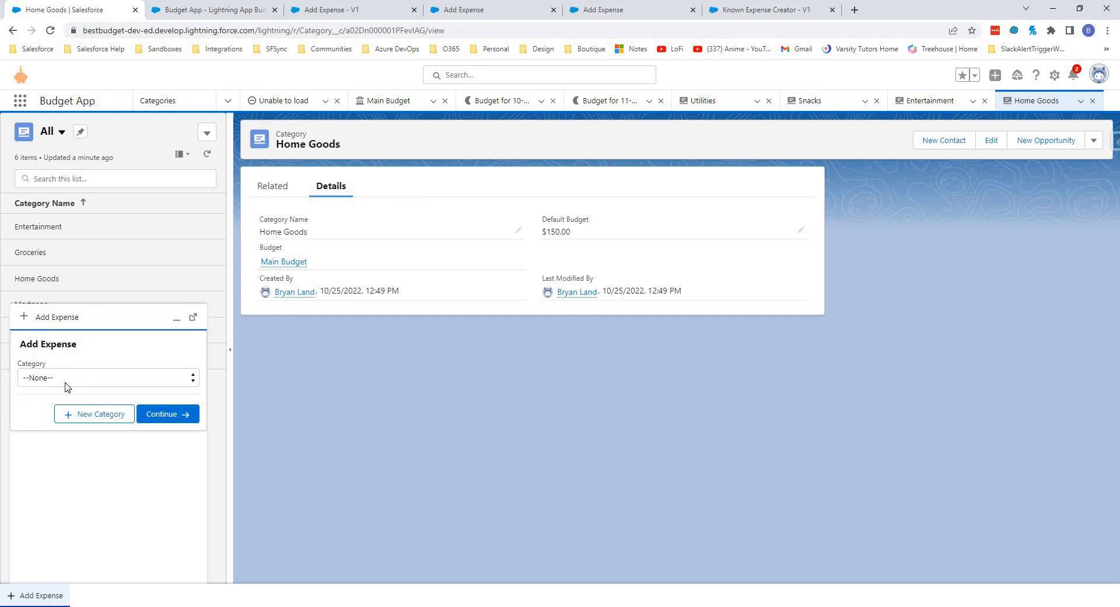
{"action": "left_click", "coordinate": [177, 322]}
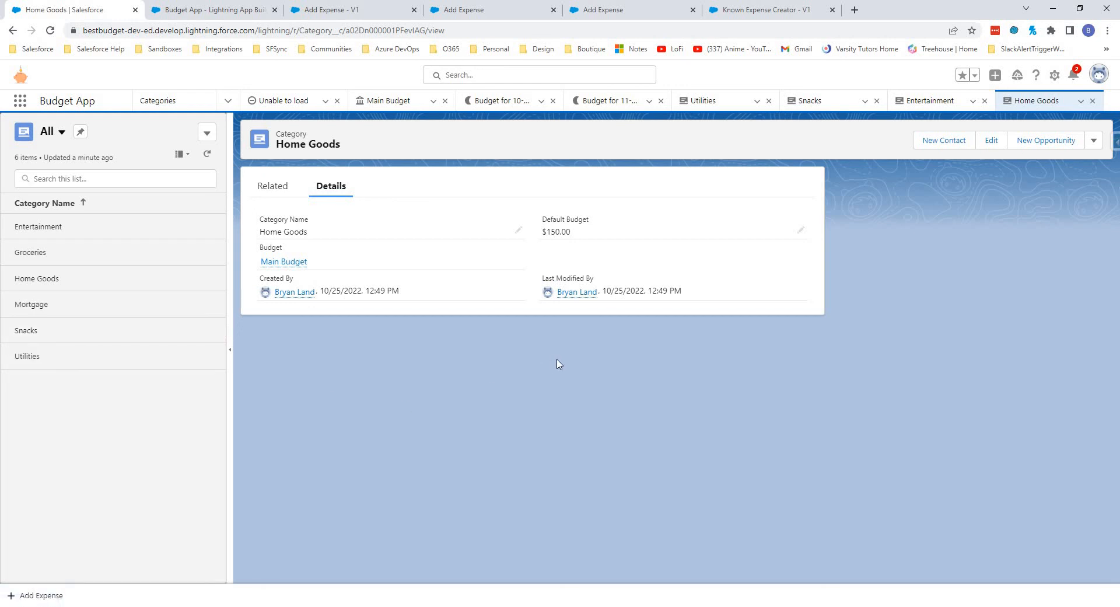